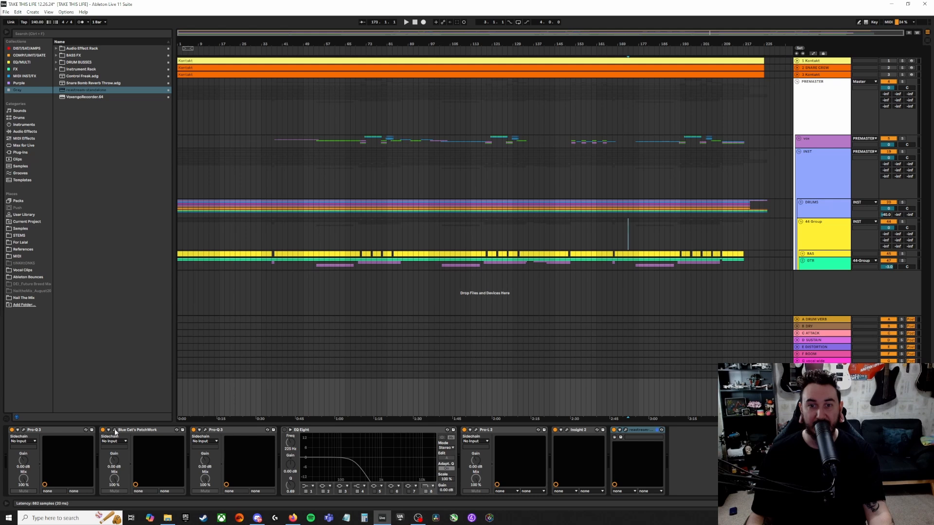
- Review the first Pro-Q 3 curve on the master and the Pro-MB loaded inside Blue Cat's PatchWork
{"action": "left_click", "coordinate": [24, 430]}
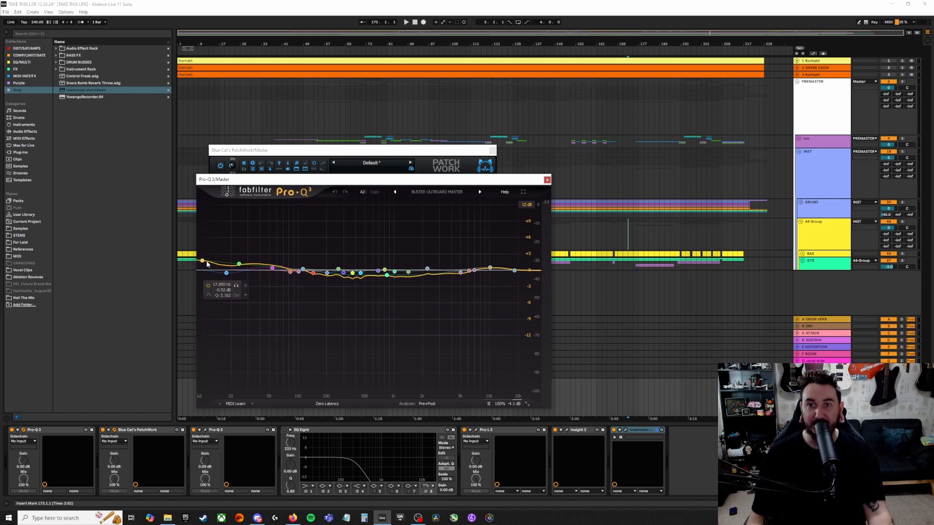
{"action": "left_click", "coordinate": [547, 180]}
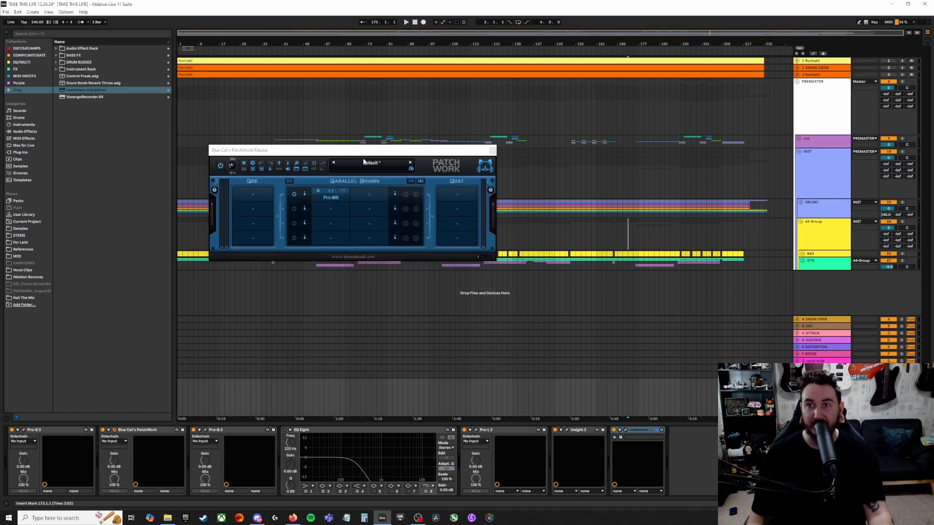
{"action": "left_click_drag", "start_coordinate": [363, 151], "coordinate": [425, 120]}
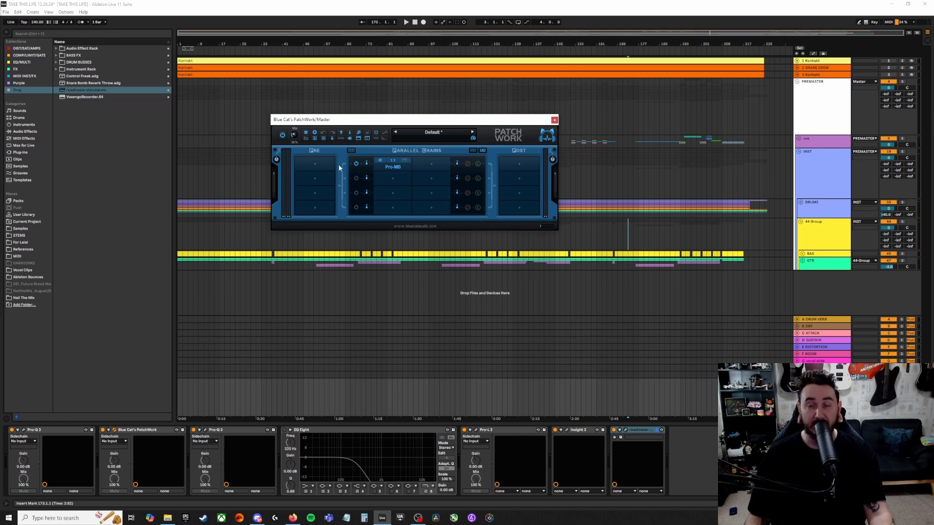
{"action": "left_click", "coordinate": [405, 162]}
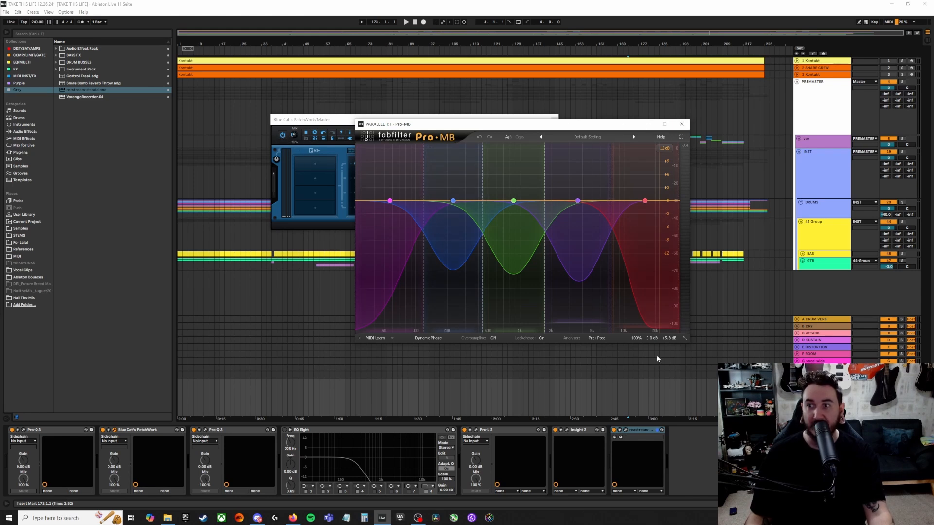
{"action": "mouse_move", "coordinate": [666, 340]}
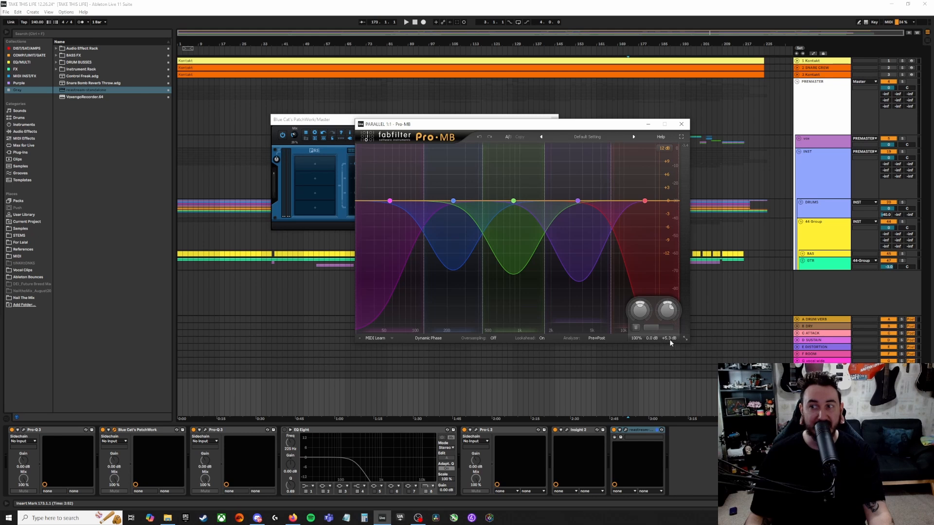
{"action": "left_click", "coordinate": [681, 124]}
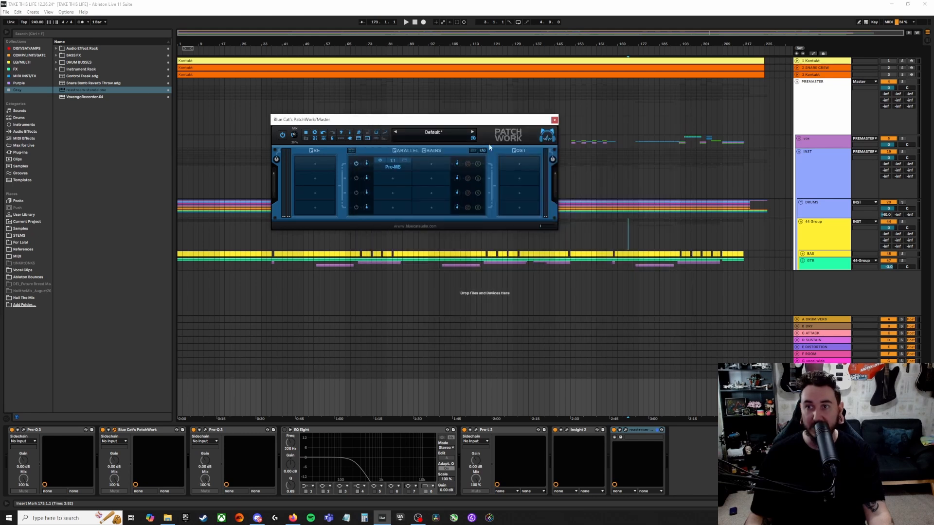
{"action": "left_click", "coordinate": [554, 120]}
- Review the curve of the second Pro-Q 3 on the master, and fold the EQ Eight device
{"action": "left_click", "coordinate": [205, 430]}
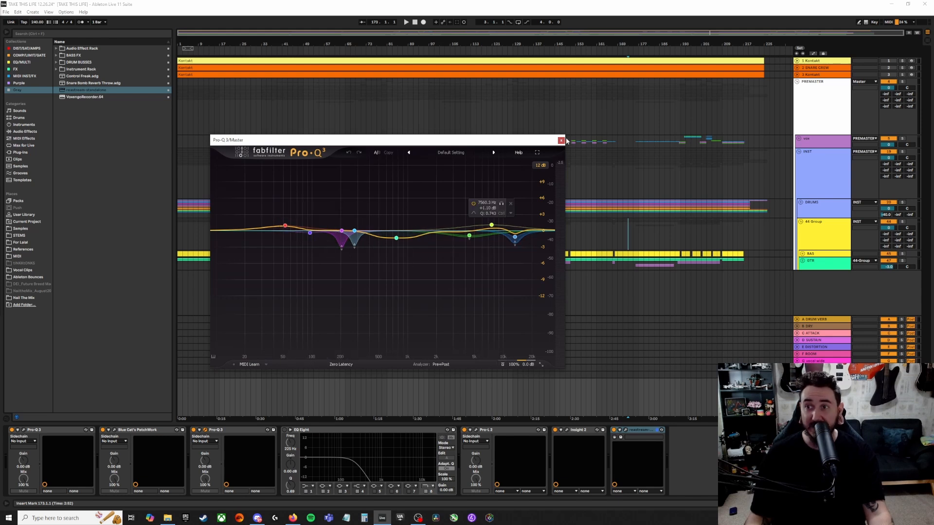
{"action": "key", "text": "ctrl+alt+p"}
{"action": "left_click", "coordinate": [329, 429]}
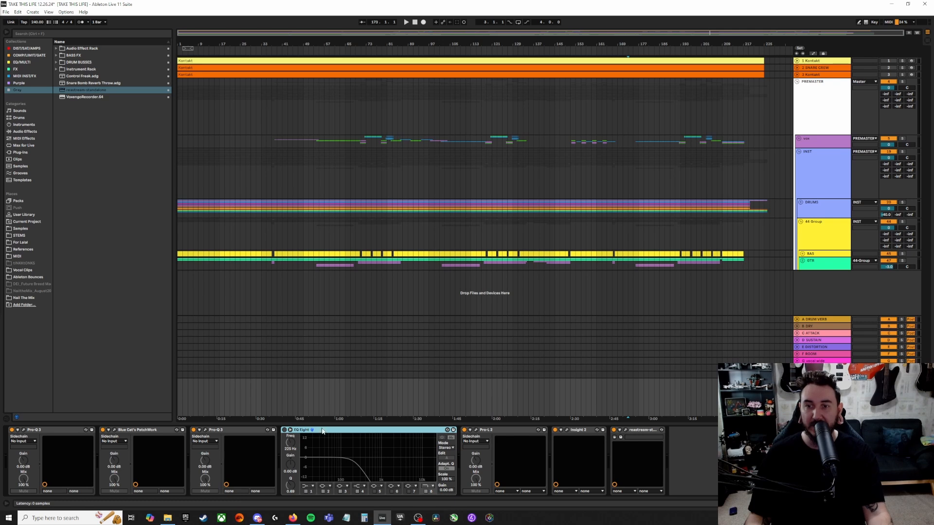
{"action": "double_click", "coordinate": [321, 431]}
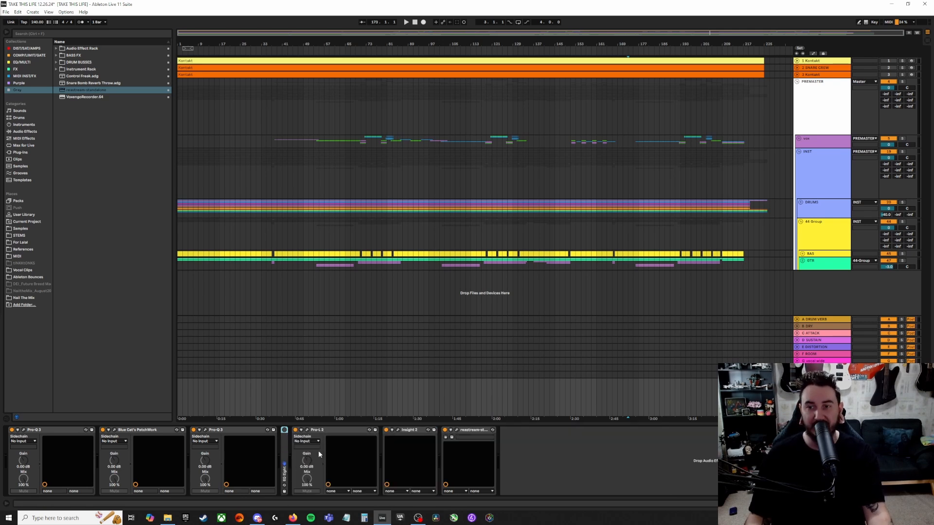
- Review the gain and limiting settings of the Pro-L 2 on the master
{"action": "left_click", "coordinate": [307, 431]}
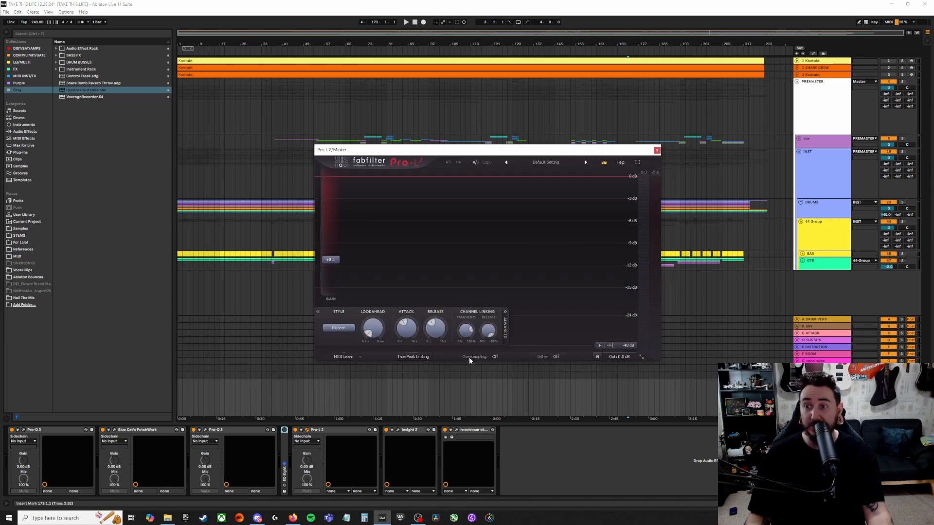
{"action": "mouse_move", "coordinate": [330, 260]}
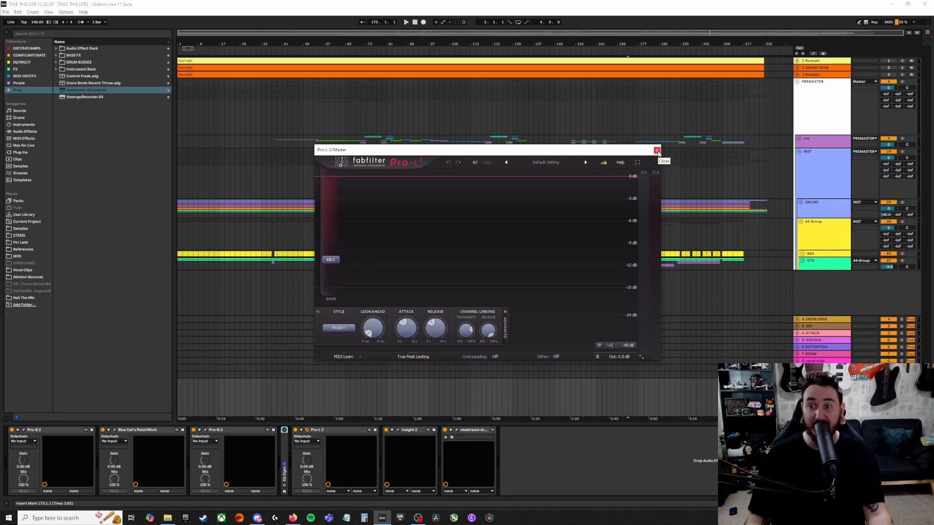
{"action": "left_click", "coordinate": [657, 151]}
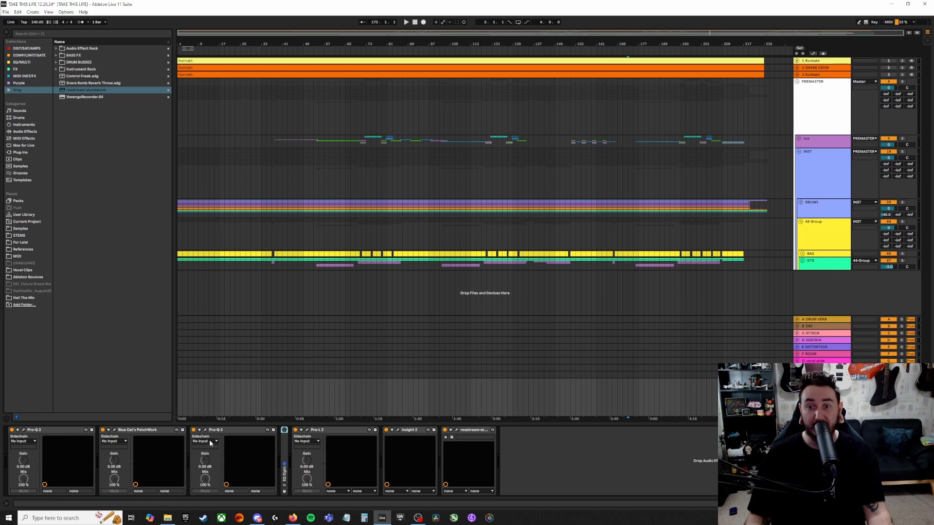
- Move the folded EQ Eight to the end of the master chain and bypass both Pro-Q 3s, PatchWork and Pro-L 2
{"action": "left_click", "coordinate": [245, 432]}
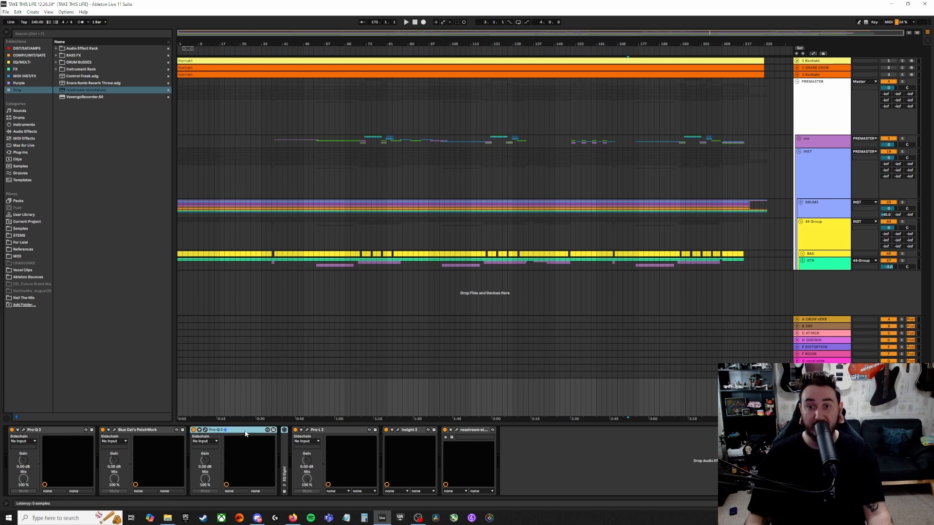
{"action": "left_click", "coordinate": [57, 429]}
{"action": "left_click", "coordinate": [146, 430], "text": "shift"}
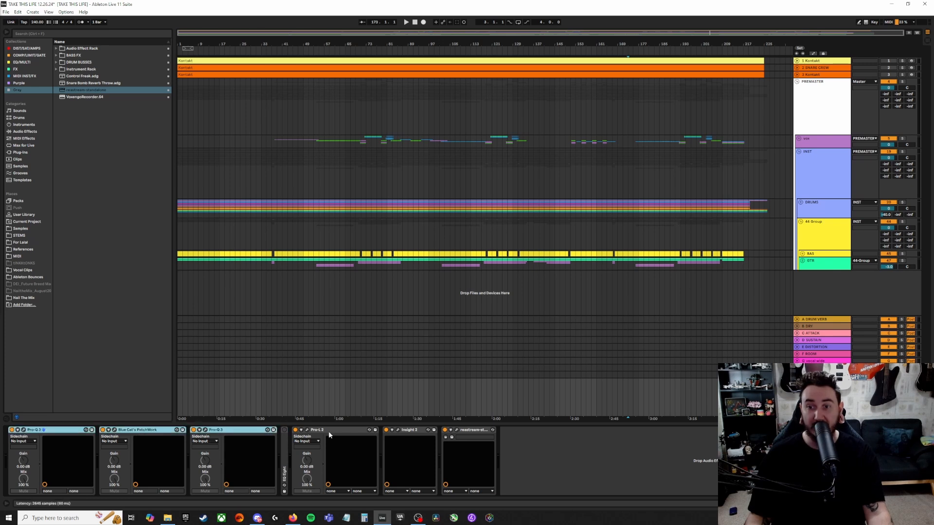
{"action": "left_click", "coordinate": [344, 430], "text": "shift"}
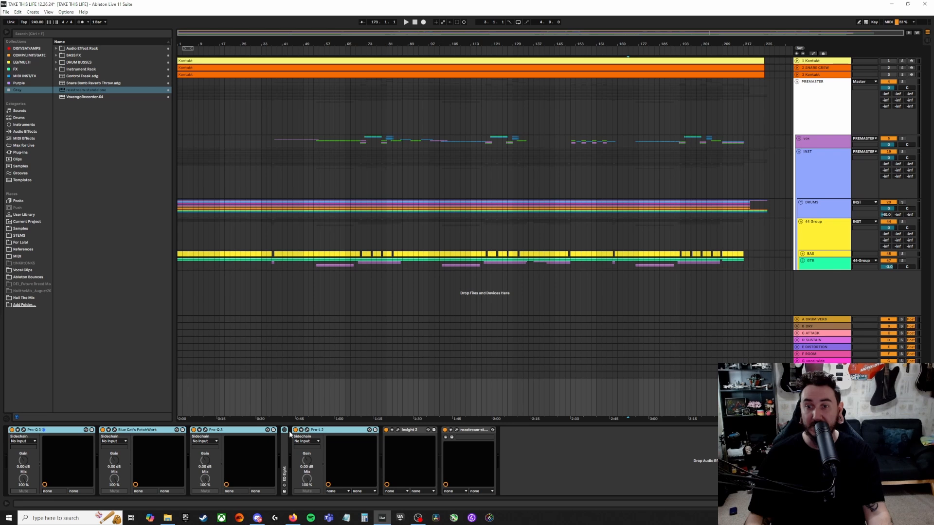
{"action": "left_click", "coordinate": [284, 445]}
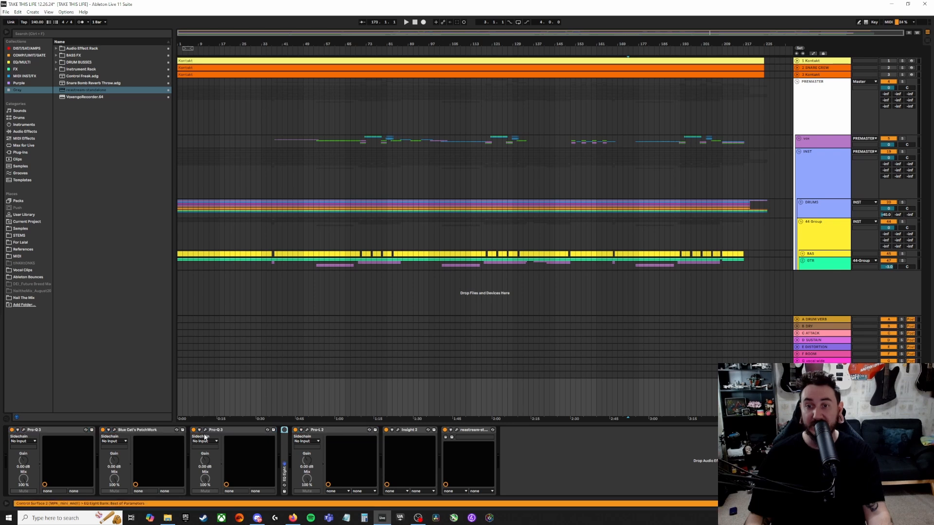
{"action": "left_click", "coordinate": [41, 430]}
{"action": "left_click", "coordinate": [135, 431], "text": "shift"}
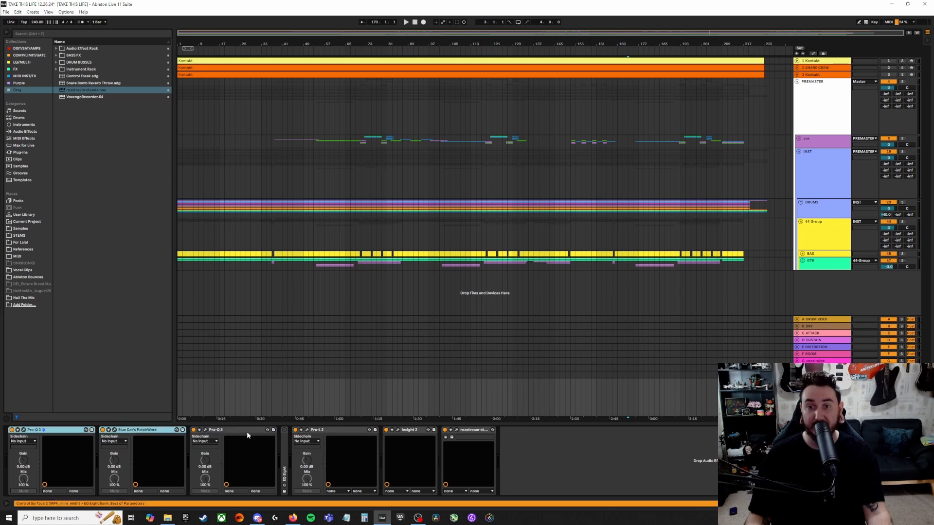
{"action": "left_click", "coordinate": [247, 430], "text": "shift"}
- Play the song from bar 13 with the master processing bypassed, and re-enable both Pro-Q 3s, PatchWork and Pro-L 2 together during playback
{"action": "left_click", "coordinate": [207, 186]}
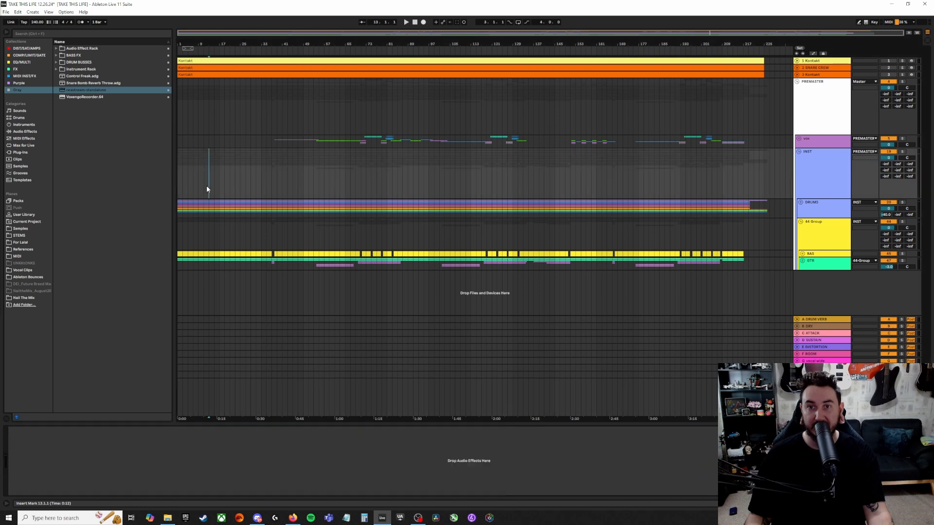
{"action": "key", "text": "space"}
{"action": "left_click", "coordinate": [658, 444]}
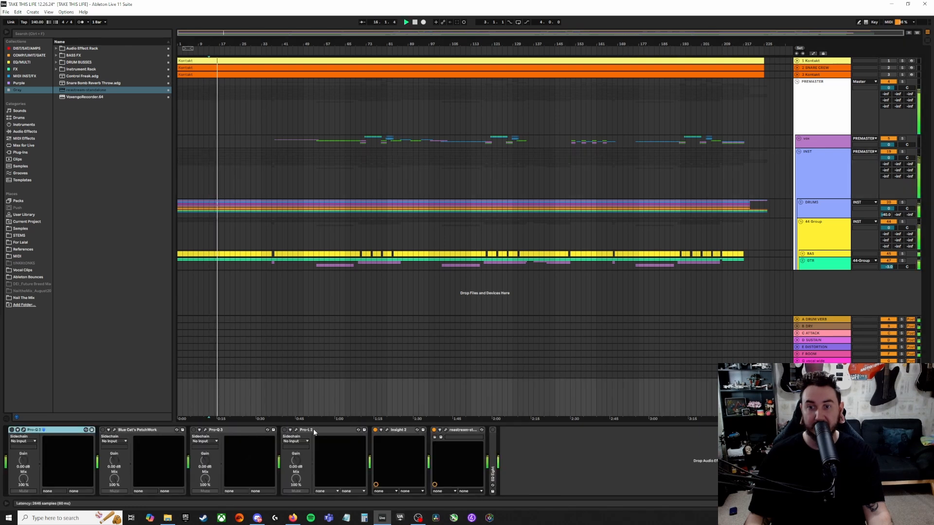
{"action": "left_click", "coordinate": [300, 431], "text": "shift"}
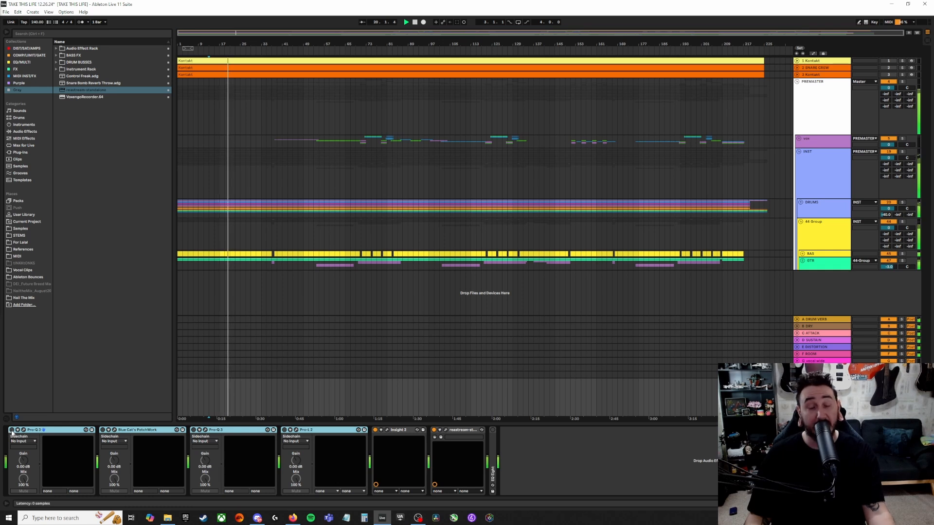
{"action": "left_click", "coordinate": [12, 430]}
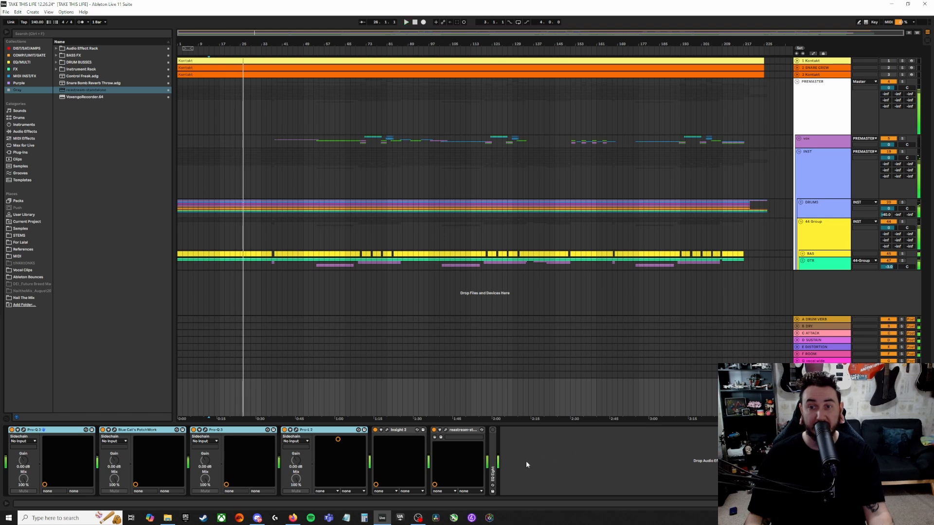
- Bypass both Pro-Q 3s and PatchWork on the master, keeping Pro-L 2 on, and open the first Pro-Q 3
{"action": "left_click", "coordinate": [577, 451]}
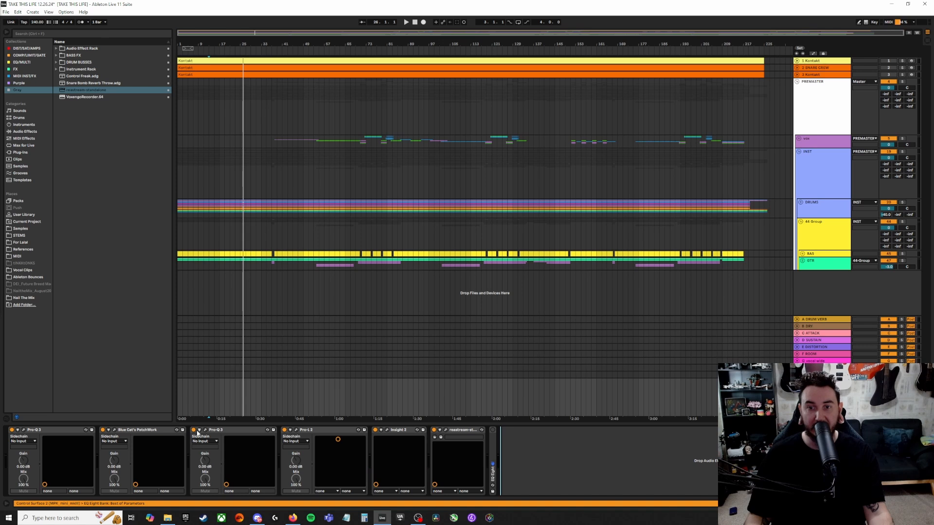
{"action": "left_click", "coordinate": [193, 429]}
{"action": "left_click", "coordinate": [102, 430]}
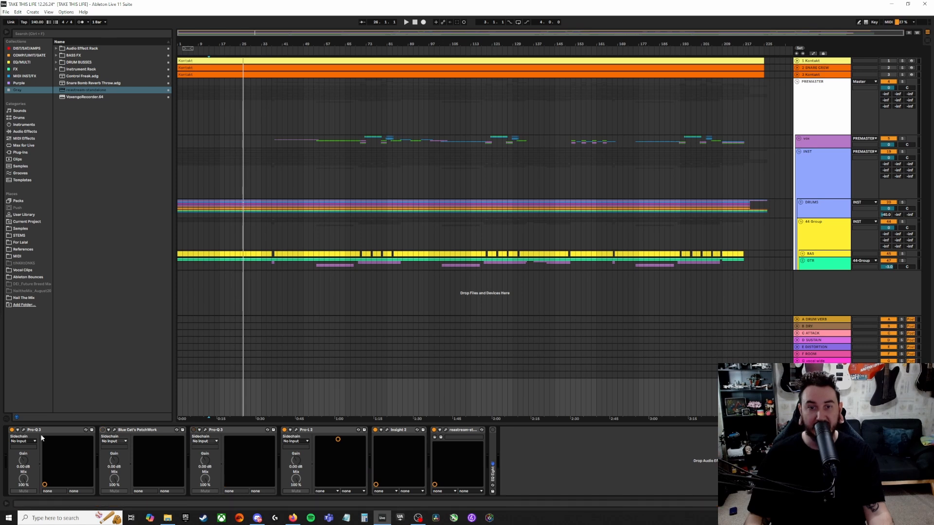
{"action": "left_click", "coordinate": [23, 430]}
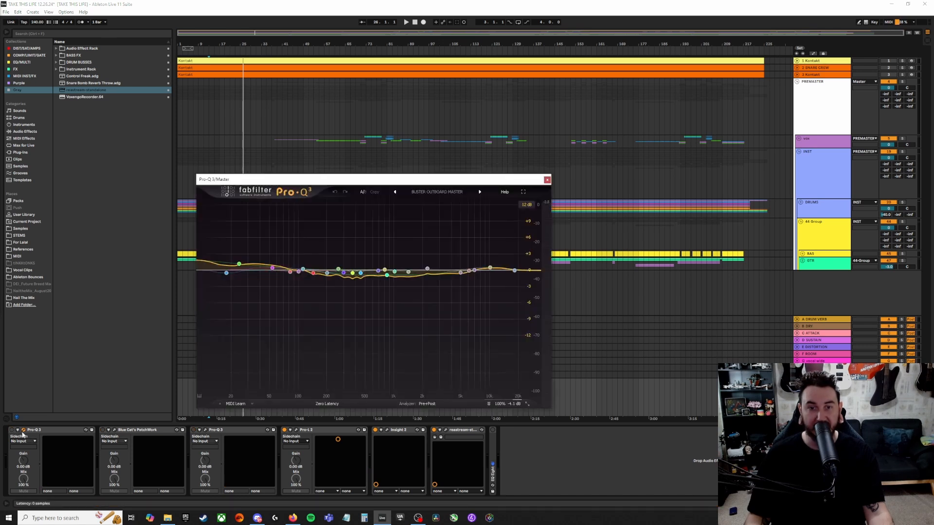
- Play from bar 13 and compare the mix with the first Pro-Q 3 on and off, leaving it enabled
{"action": "key", "text": "space"}
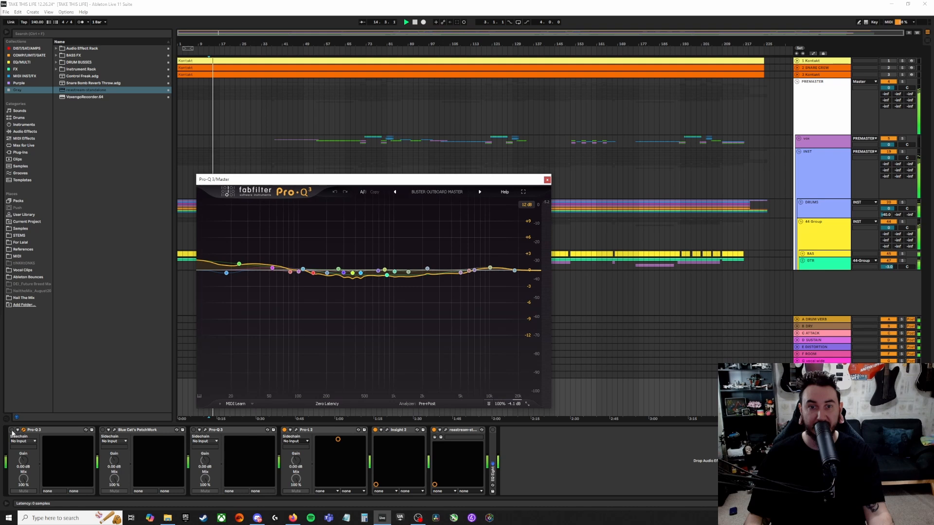
{"action": "left_click", "coordinate": [12, 431]}
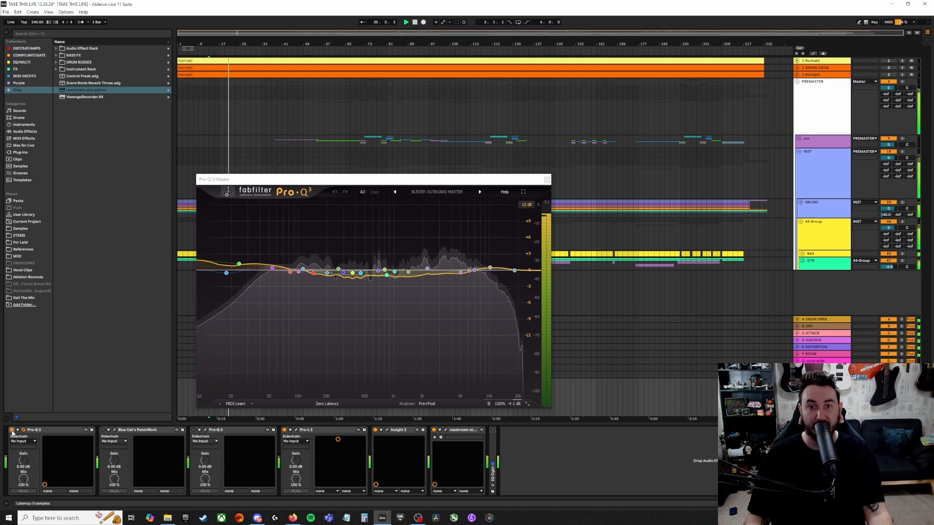
{"action": "left_click", "coordinate": [12, 430]}
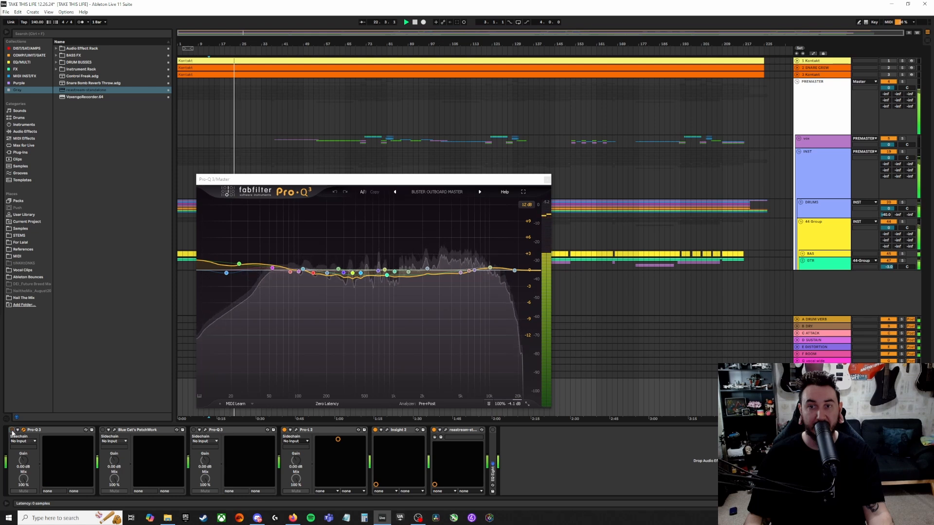
{"action": "left_click", "coordinate": [12, 430]}
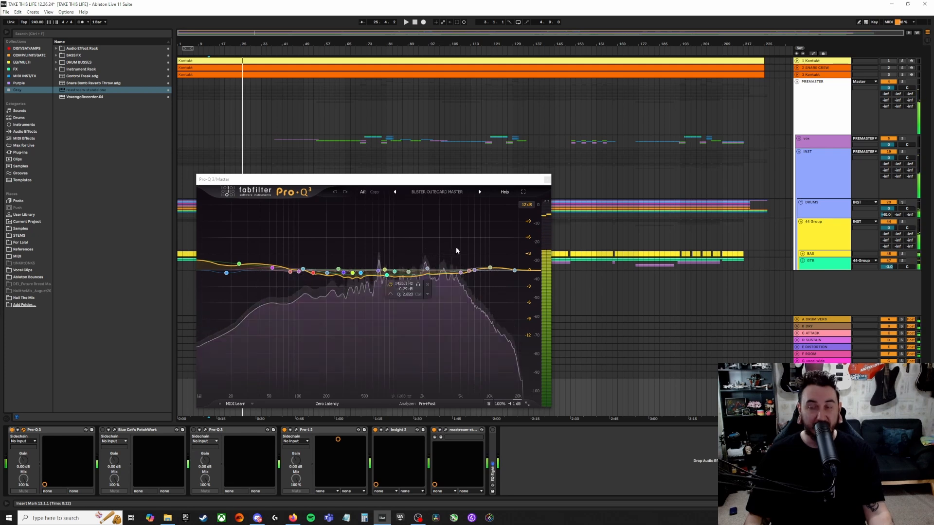
{"action": "left_click", "coordinate": [547, 180]}
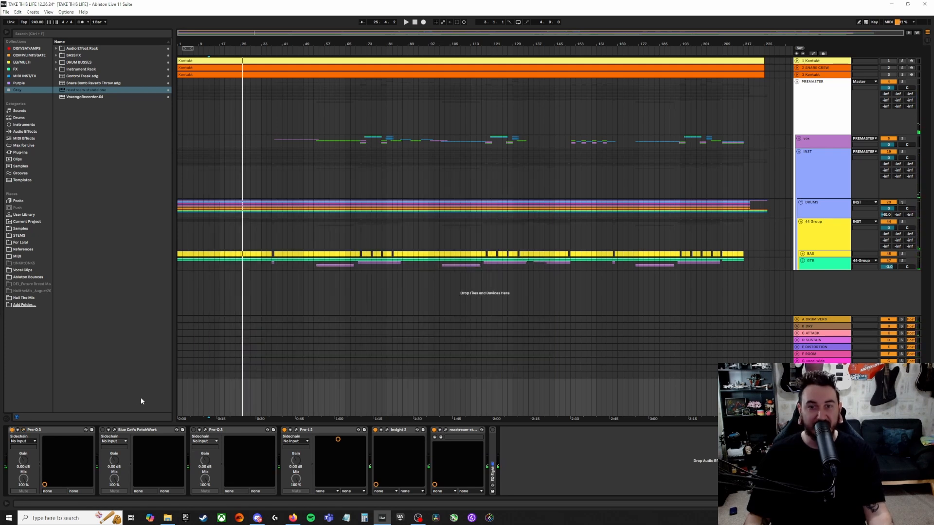
- Enable Blue Cat's PatchWork during playback from bar 13 and vary its dry/wet mix to compare the multiband processing
{"action": "left_click", "coordinate": [114, 430]}
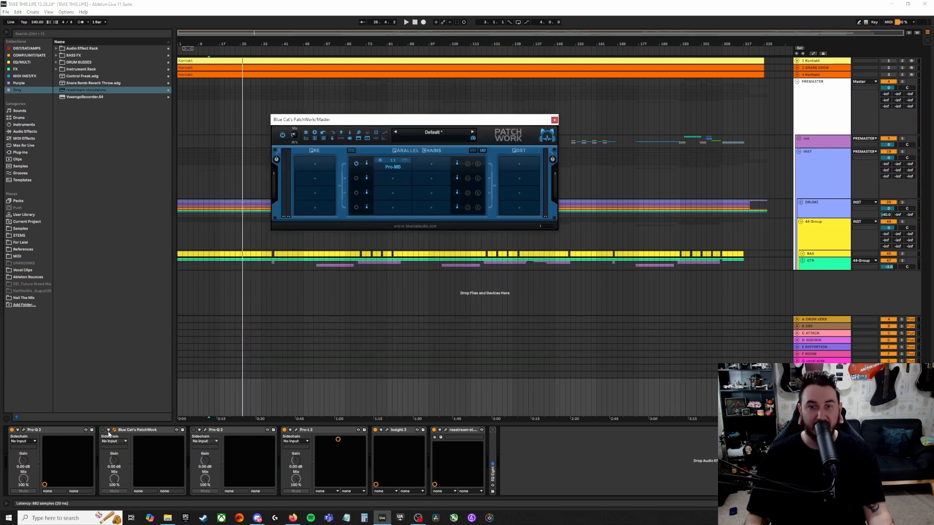
{"action": "key", "text": "space"}
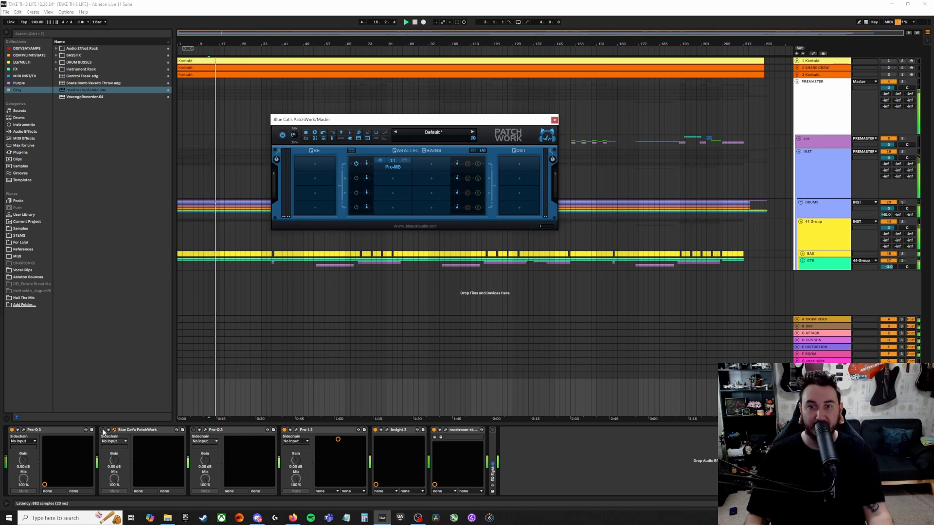
{"action": "left_click", "coordinate": [103, 432]}
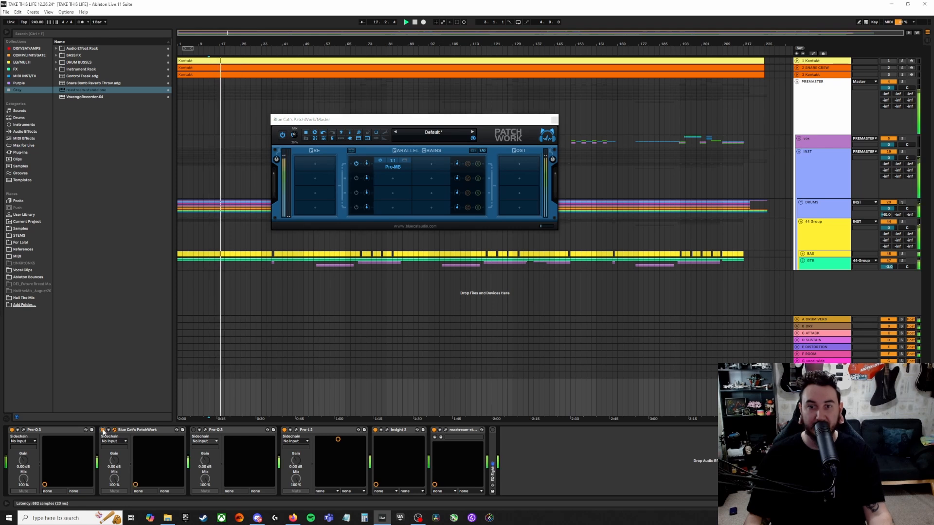
{"action": "double_click", "coordinate": [294, 133]}
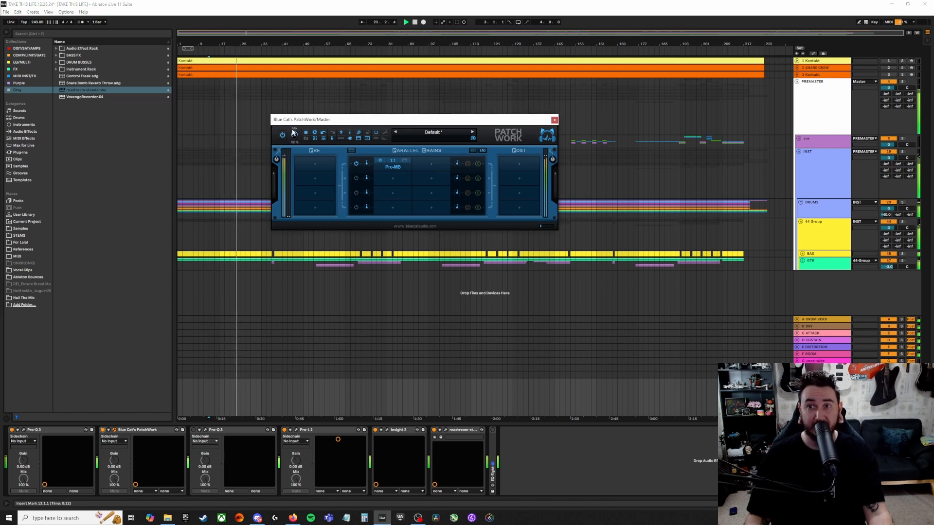
{"action": "left_click_drag", "start_coordinate": [294, 133], "coordinate": [317, 174]}
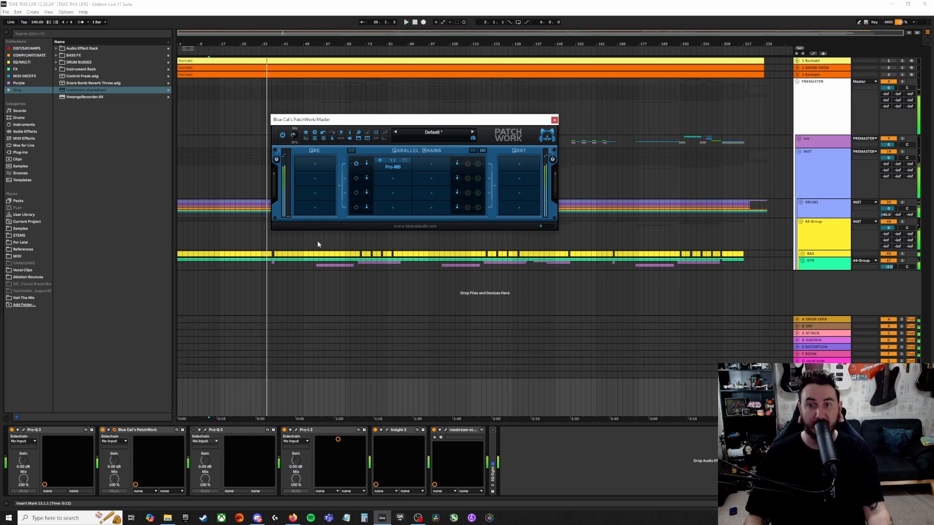
{"action": "left_click", "coordinate": [554, 121]}
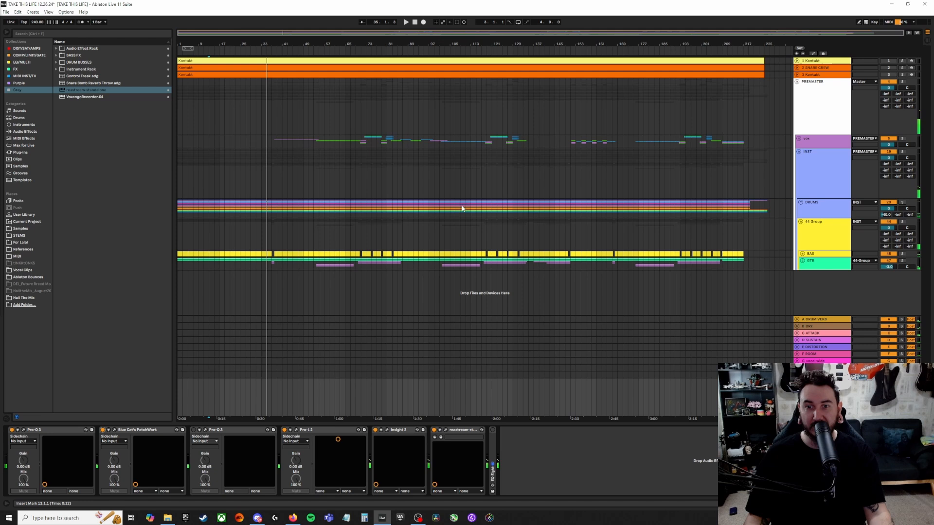
- Play from bar 13 and switch the master's second Pro-Q 3 on during playback to hear its effect, leaving it enabled
{"action": "left_click", "coordinate": [204, 431]}
{"action": "key", "text": "space"}
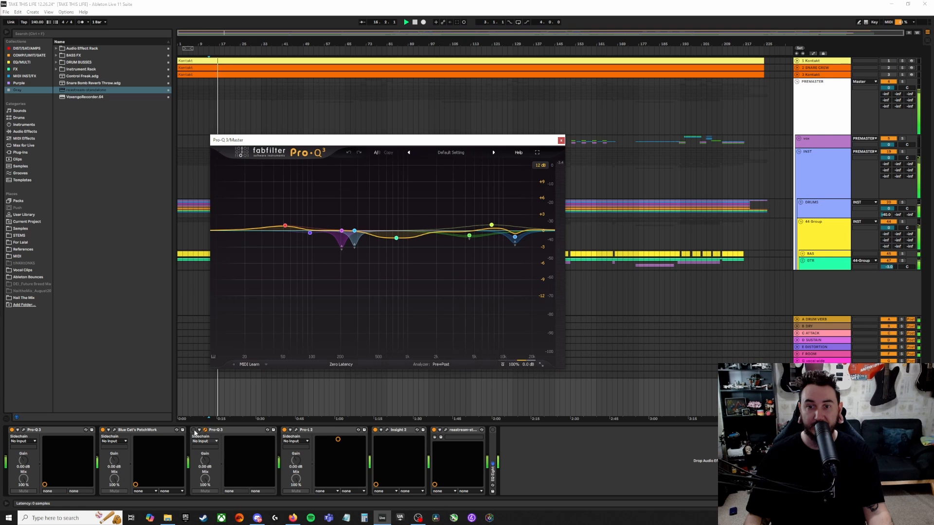
{"action": "left_click", "coordinate": [194, 431]}
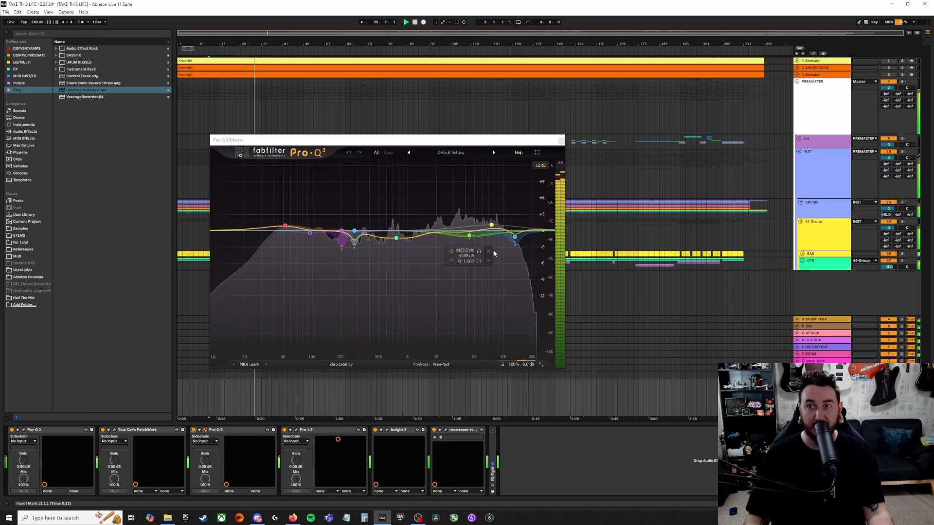
{"action": "key", "text": "space"}
{"action": "left_click", "coordinate": [561, 140]}
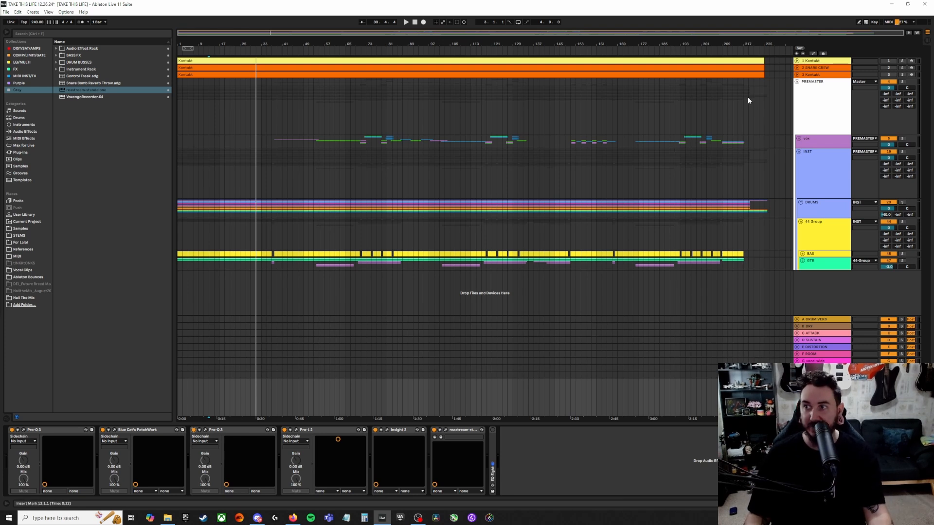
- Show the PREMASTER group's device chain and inspect the Virtual Mix Rack's Custom Series Equalizer and Virtual Mixbuss settings
{"action": "left_click", "coordinate": [820, 106]}
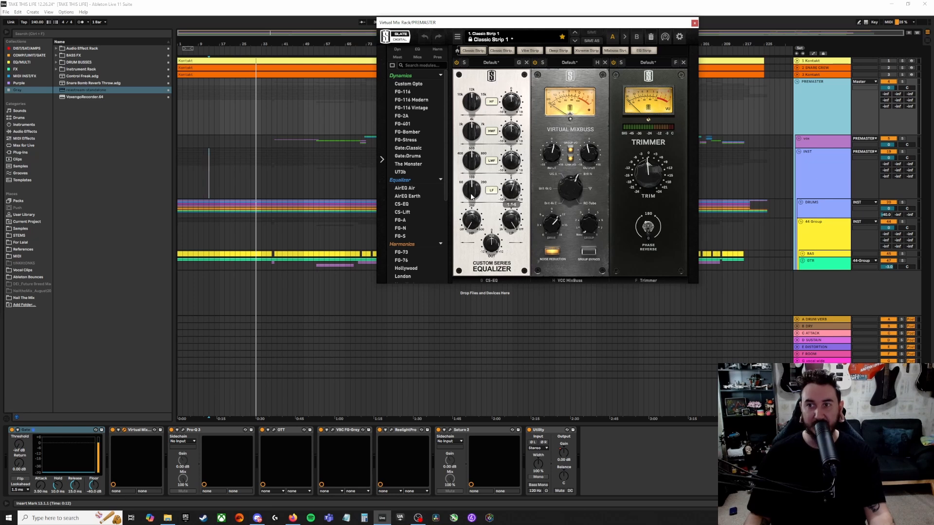
{"action": "left_click", "coordinate": [511, 191]}
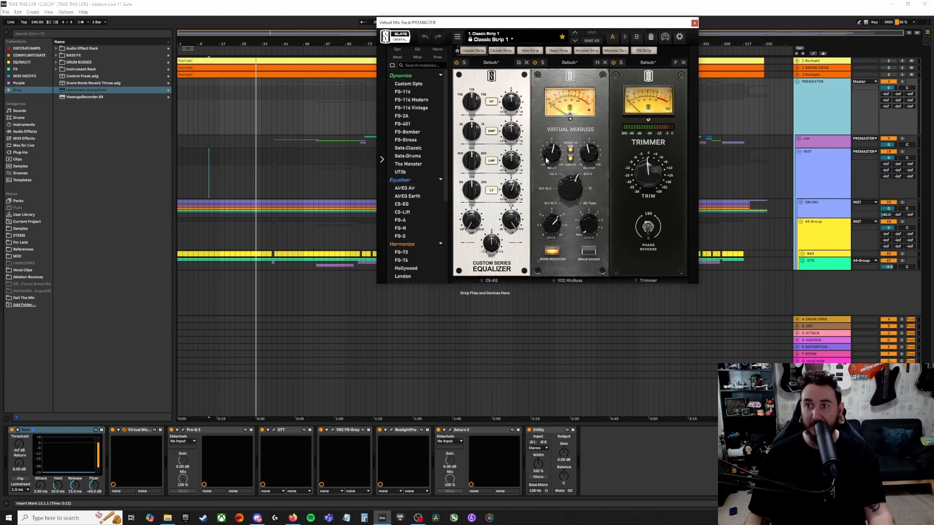
{"action": "mouse_move", "coordinate": [552, 158]}
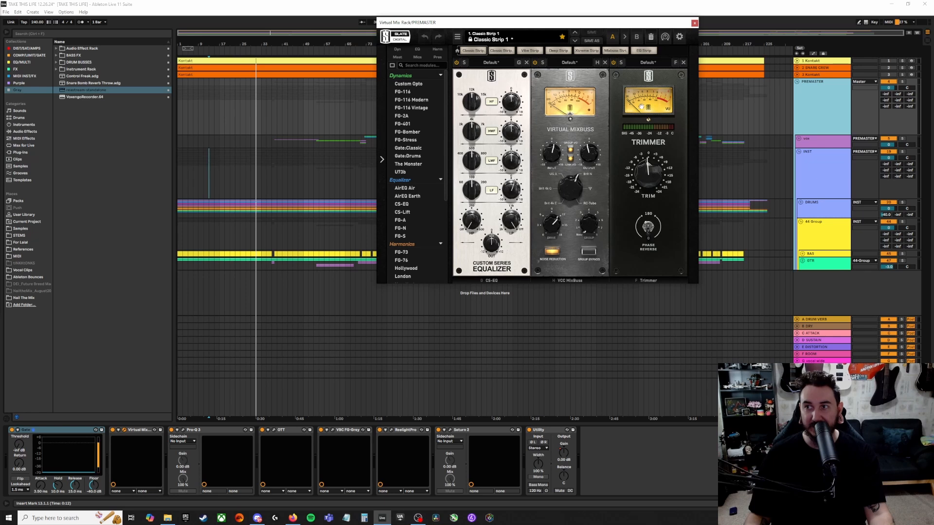
- Bypass the PREMASTER devices from Pro-Q 3 through Saturn 2 together, keeping the Virtual Mix Rack's window open
{"action": "left_click", "coordinate": [212, 433]}
{"action": "left_click", "coordinate": [443, 434]}
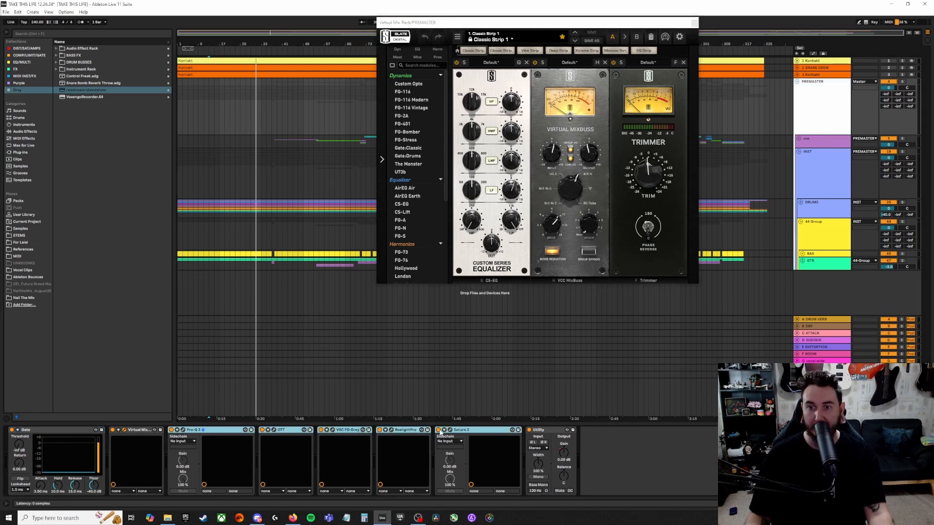
{"action": "left_click", "coordinate": [125, 430]}
{"action": "left_click", "coordinate": [125, 430]}
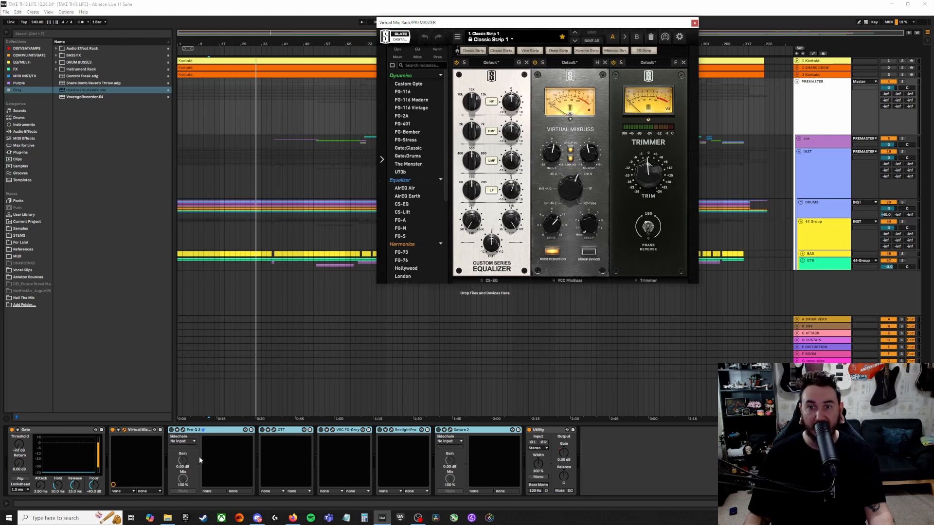
- Play from bar 13 to compare the mix with the Virtual Mix Rack off and on, leaving it enabled, and close its window
{"action": "left_click", "coordinate": [112, 431]}
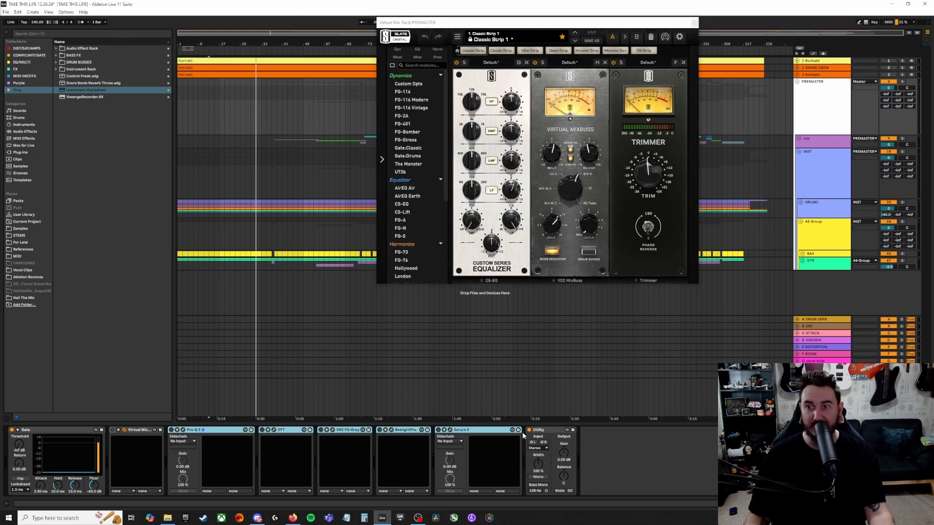
{"action": "key", "text": "space"}
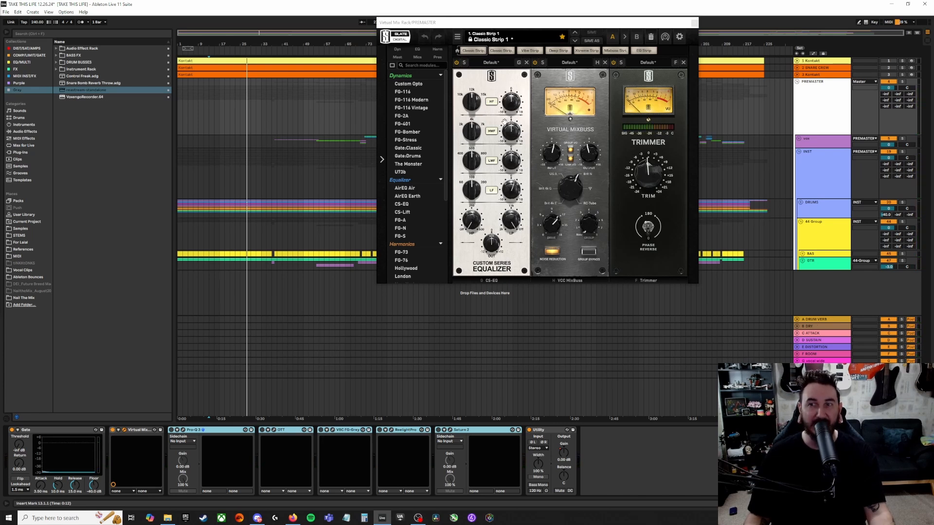
{"action": "left_click", "coordinate": [695, 23]}
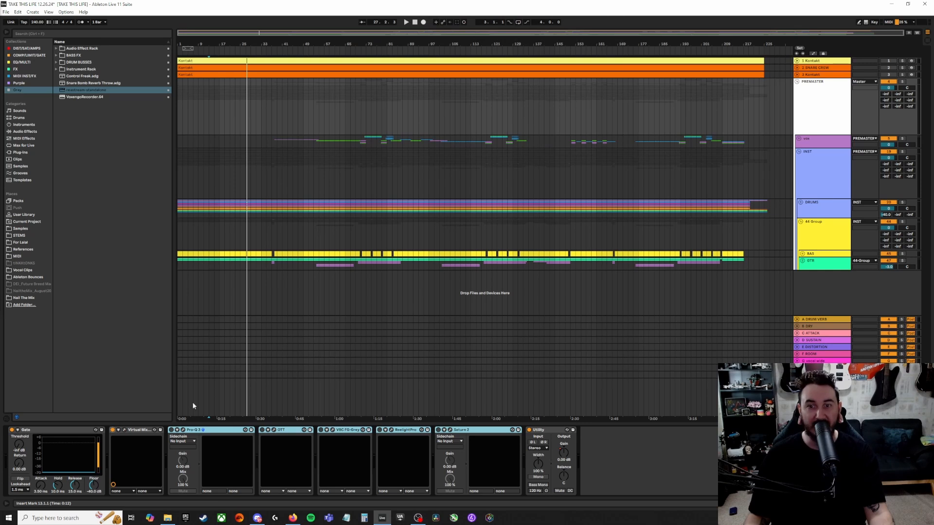
- Open the PREMASTER's Pro-Q 3 tilt EQ and compare it off and on while playing from bar 13, leaving it enabled
{"action": "left_click", "coordinate": [184, 431]}
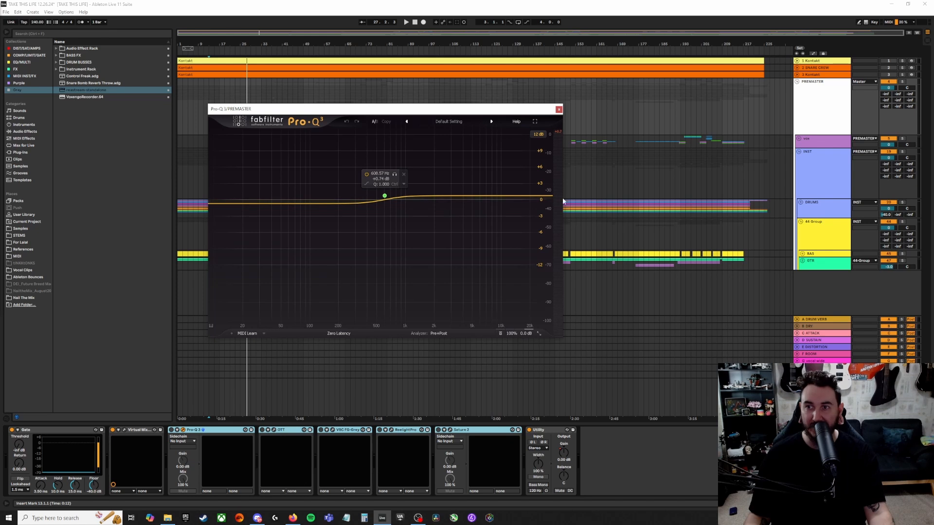
{"action": "left_click", "coordinate": [633, 458]}
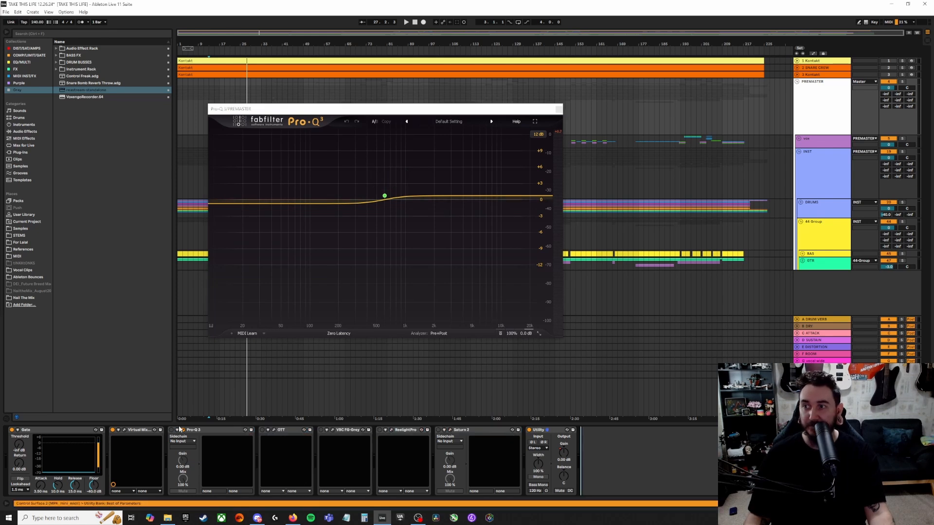
{"action": "key", "text": "space"}
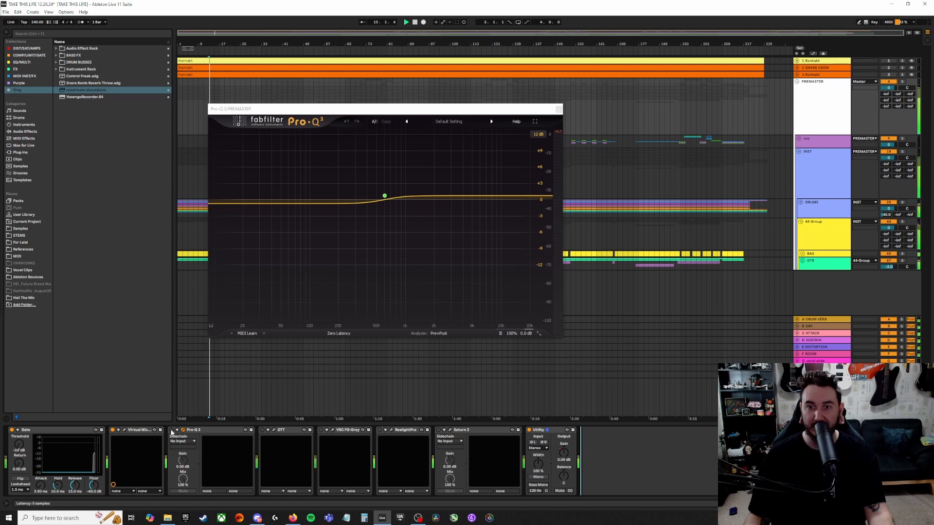
{"action": "right_click", "coordinate": [171, 431]}
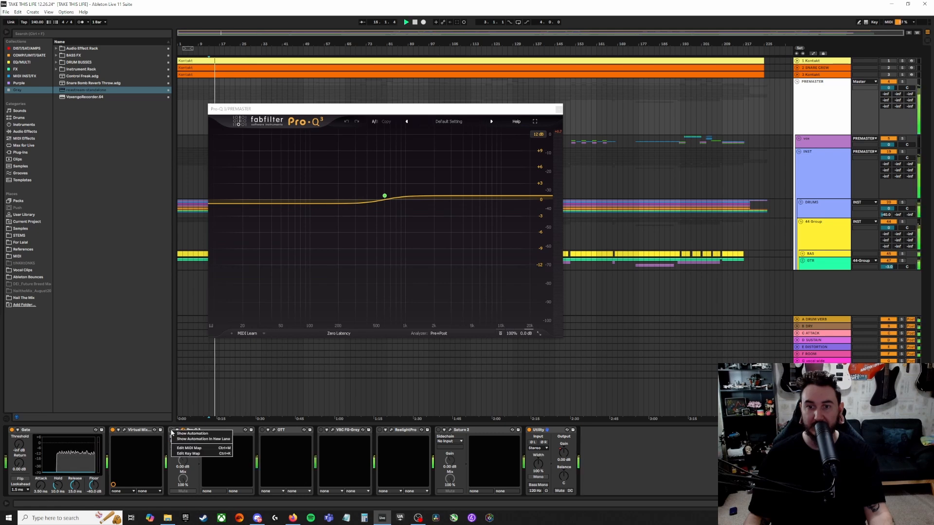
{"action": "left_click", "coordinate": [171, 432]}
{"action": "left_click", "coordinate": [171, 430]}
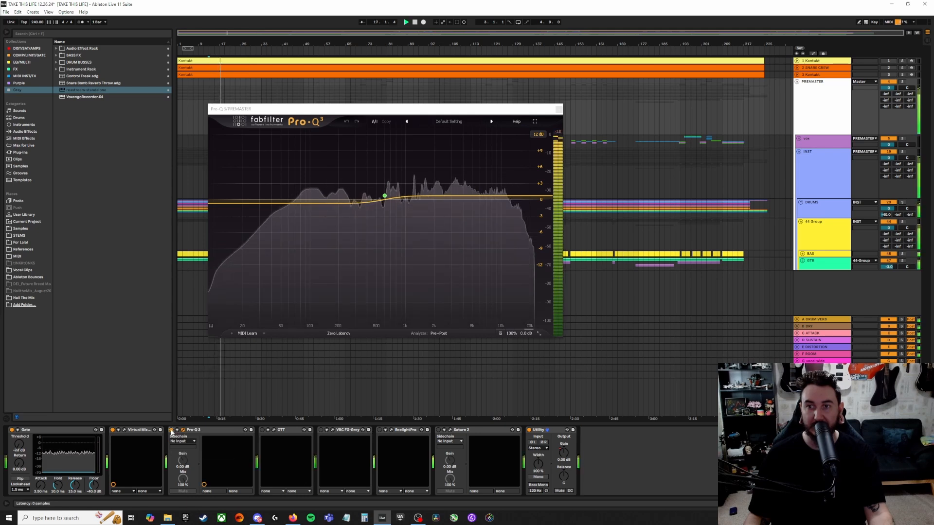
{"action": "left_click", "coordinate": [172, 432]}
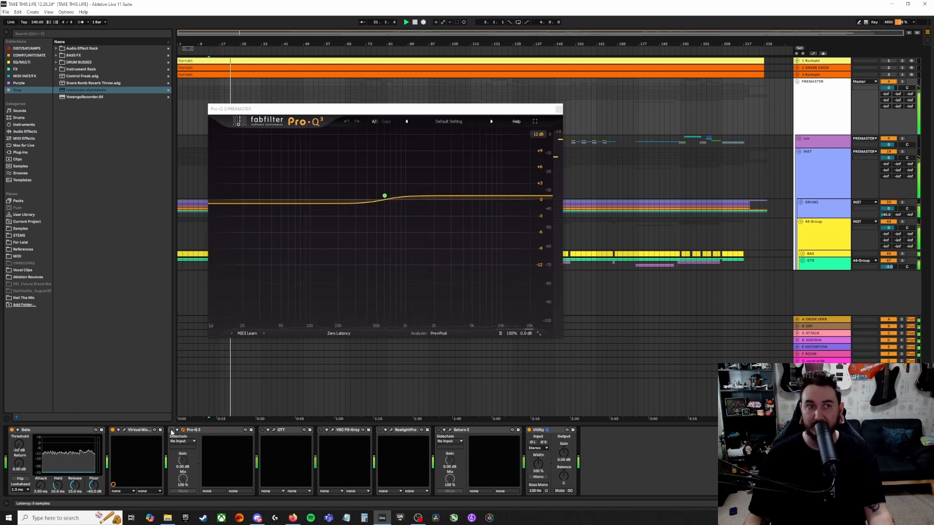
{"action": "left_click", "coordinate": [171, 430]}
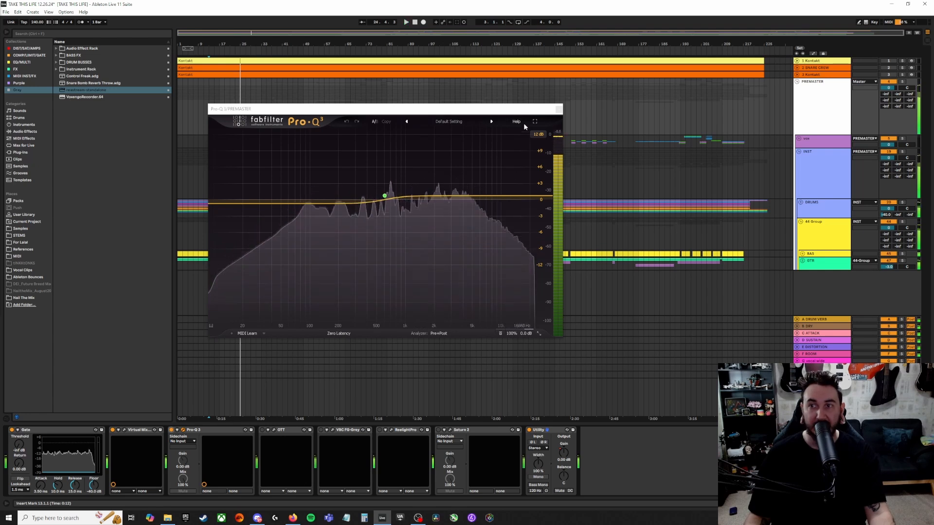
{"action": "left_click", "coordinate": [558, 108]}
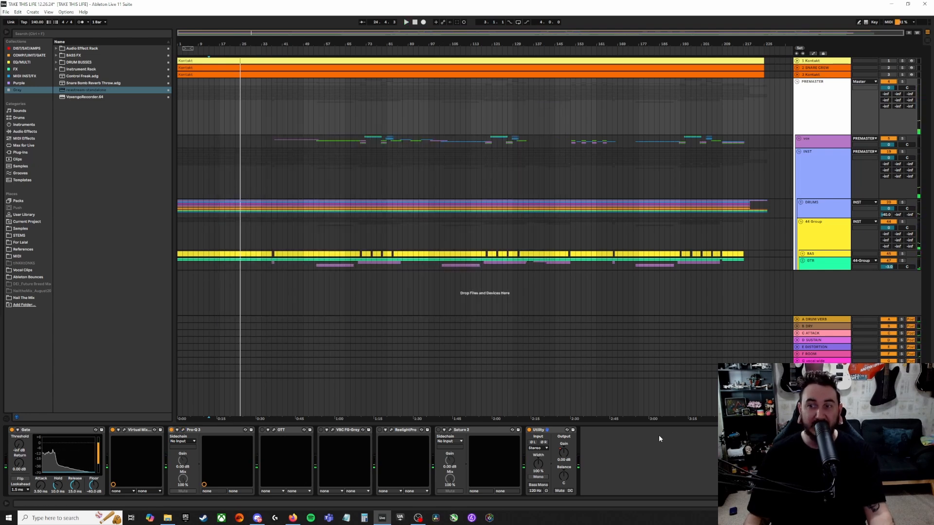
- Open and enable OTT on the PREMASTER, raise its depth to 100%, and audition the extreme setting from bar 13
{"action": "left_click", "coordinate": [273, 429]}
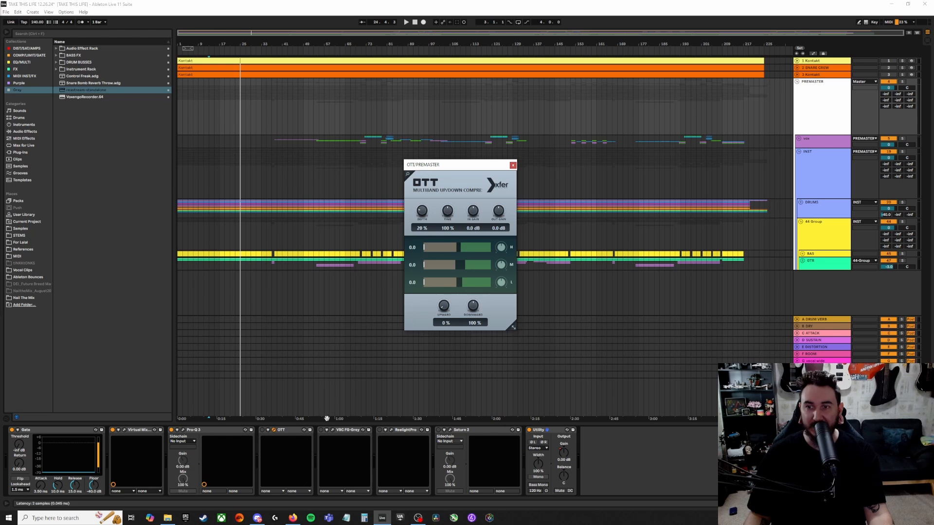
{"action": "left_click", "coordinate": [183, 429]}
{"action": "left_click", "coordinate": [183, 430]}
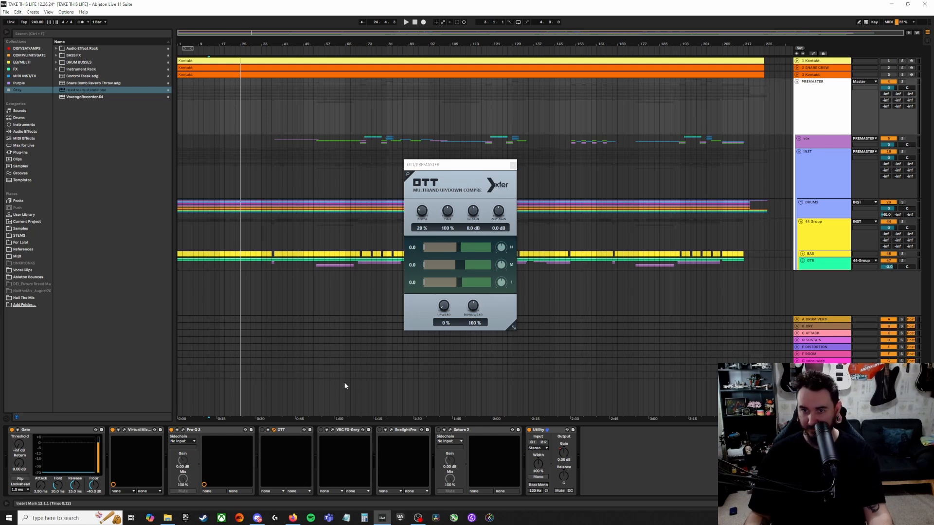
{"action": "left_click", "coordinate": [262, 430]}
{"action": "left_click_drag", "start_coordinate": [419, 211], "coordinate": [418, 187]}
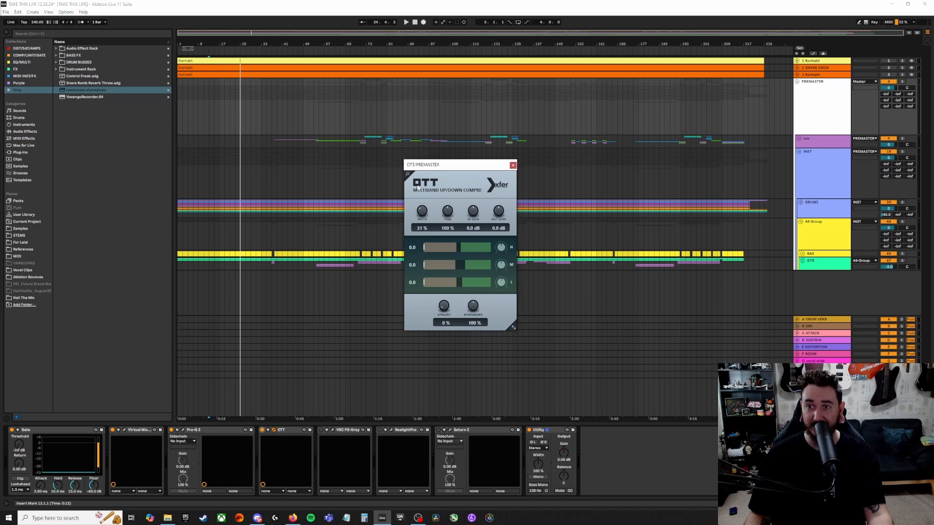
{"action": "key", "text": "space"}
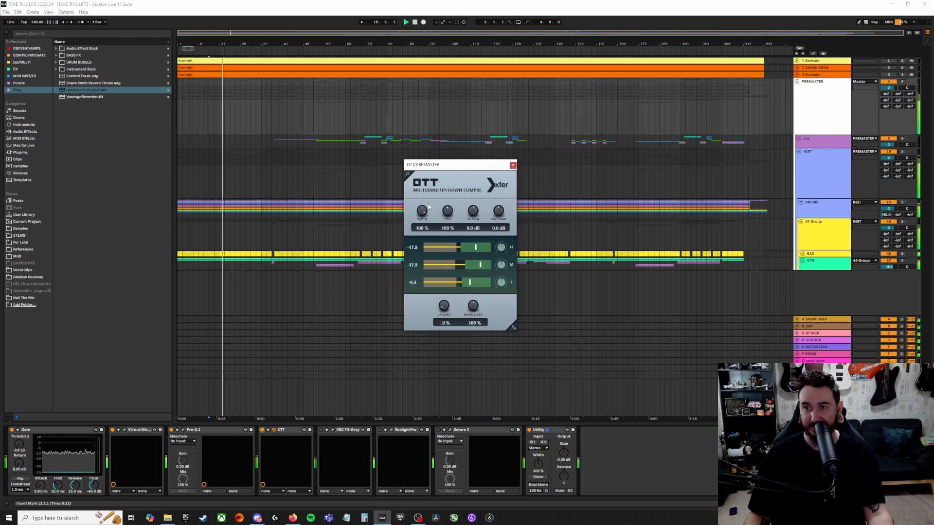
- Return OTT's depth to 20% and compare it on and off while playing from bar 13, leaving it enabled
{"action": "left_click_drag", "start_coordinate": [424, 213], "coordinate": [427, 235]}
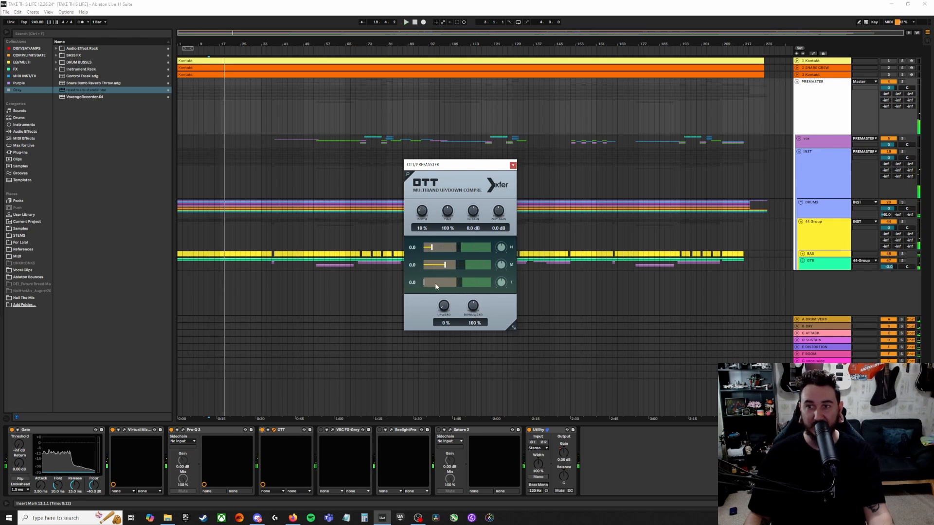
{"action": "left_click_drag", "start_coordinate": [435, 287], "coordinate": [433, 281]}
{"action": "key", "text": "space"}
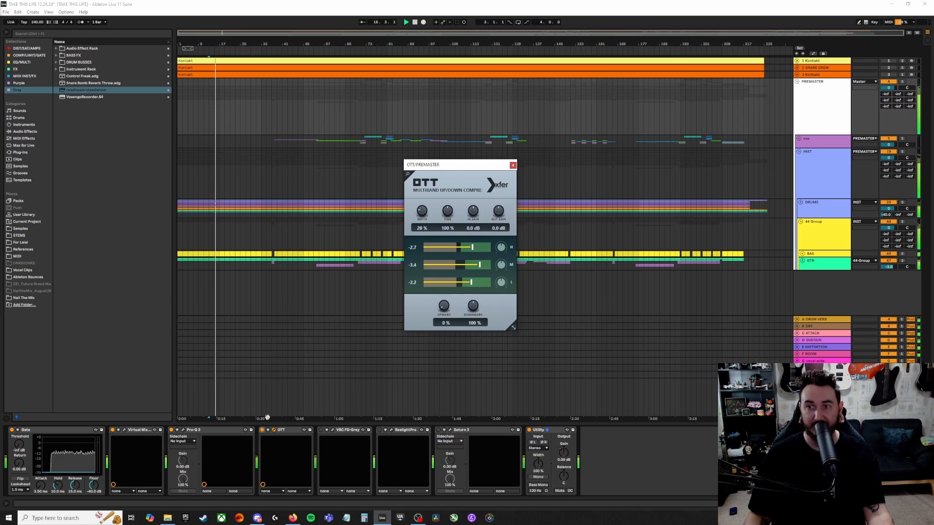
{"action": "left_click", "coordinate": [263, 433]}
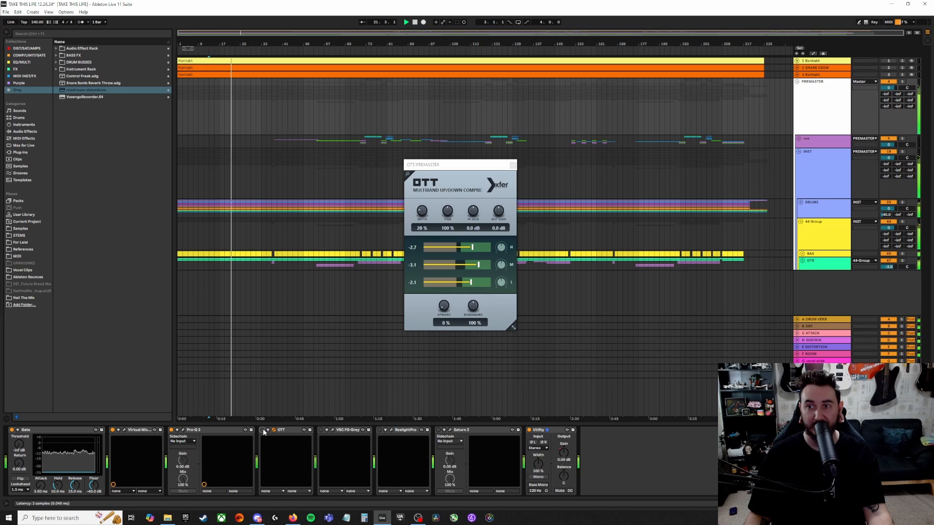
{"action": "left_click", "coordinate": [262, 431]}
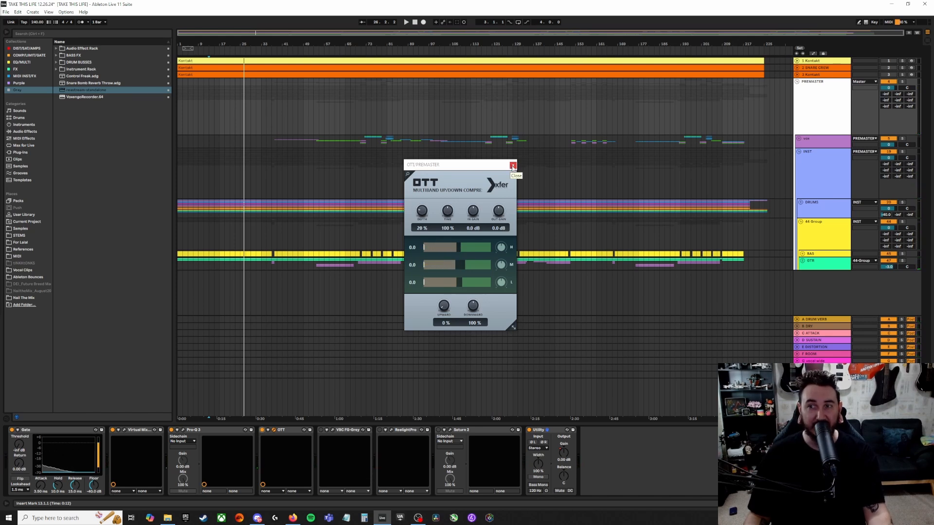
{"action": "left_click", "coordinate": [513, 166]}
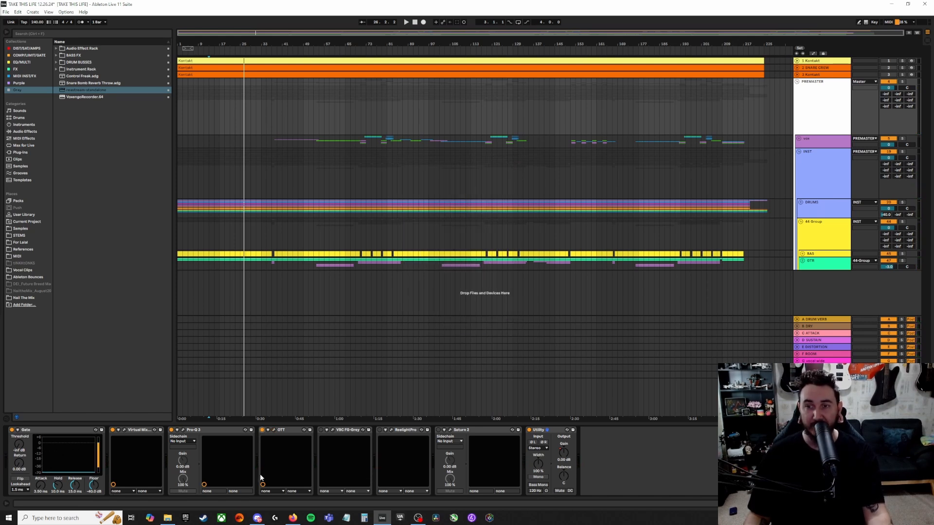
- Open the PREMASTER's VBC FG-Grey compressor, compare it on and off while playing from bar 13, leave it enabled, and close its window
{"action": "left_click", "coordinate": [333, 430]}
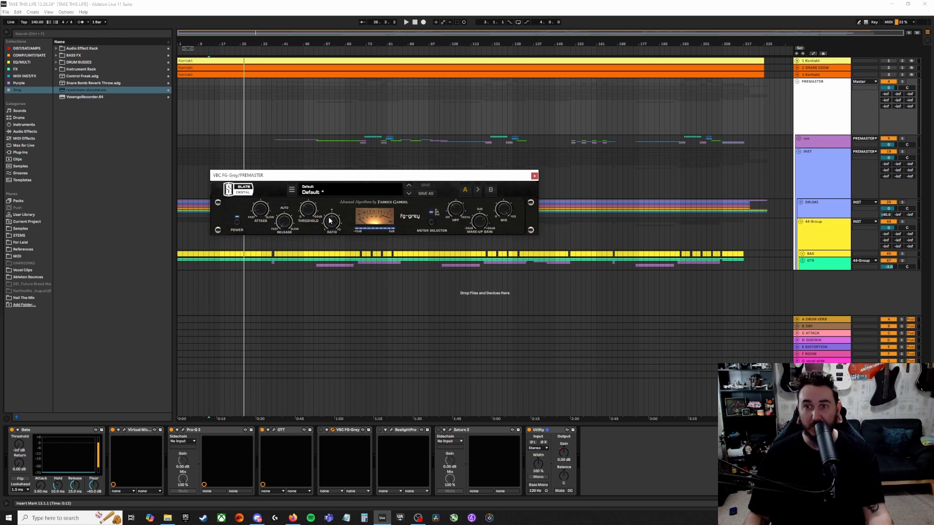
{"action": "mouse_move", "coordinate": [330, 221]}
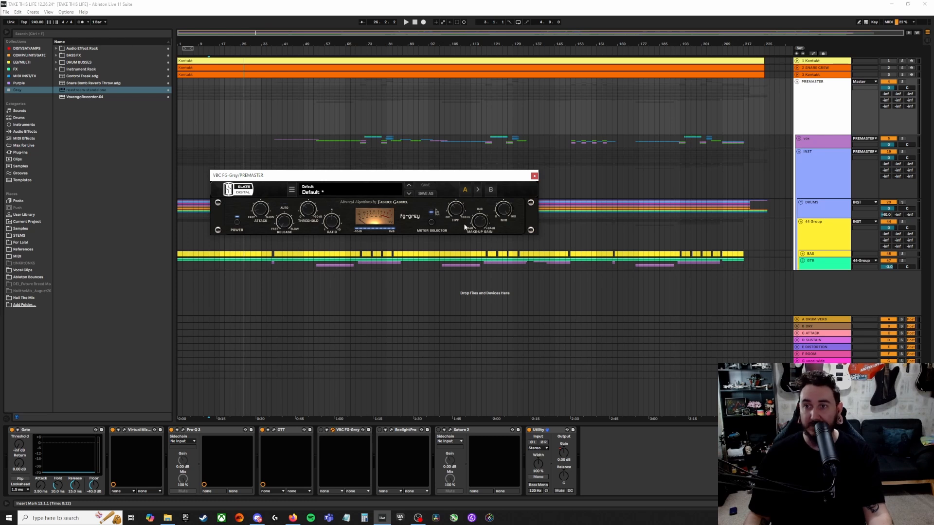
{"action": "mouse_move", "coordinate": [455, 213]}
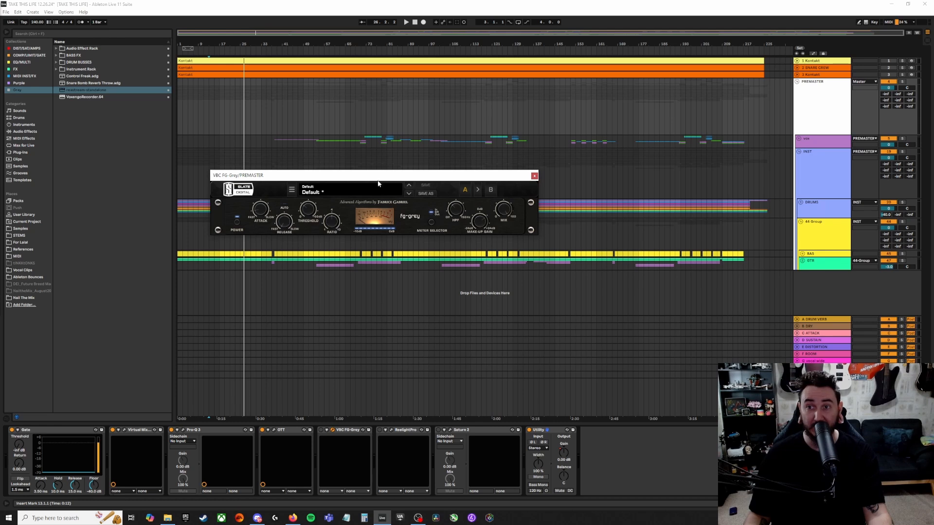
{"action": "left_click", "coordinate": [321, 430]}
{"action": "key", "text": "space"}
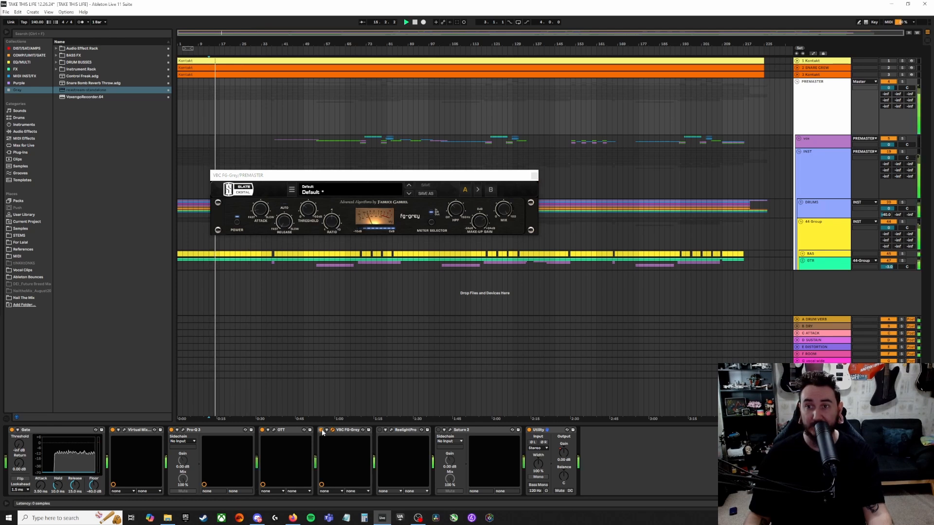
{"action": "left_click", "coordinate": [321, 430]}
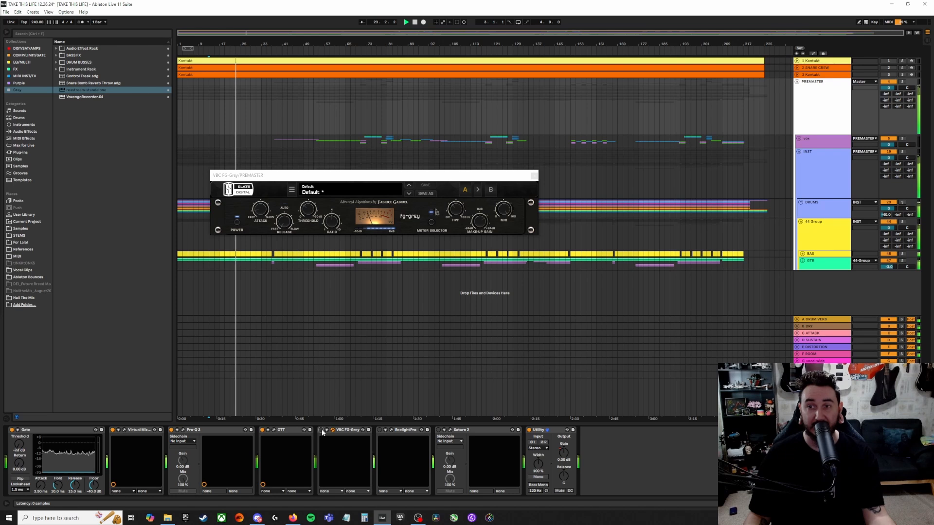
{"action": "left_click", "coordinate": [321, 430]}
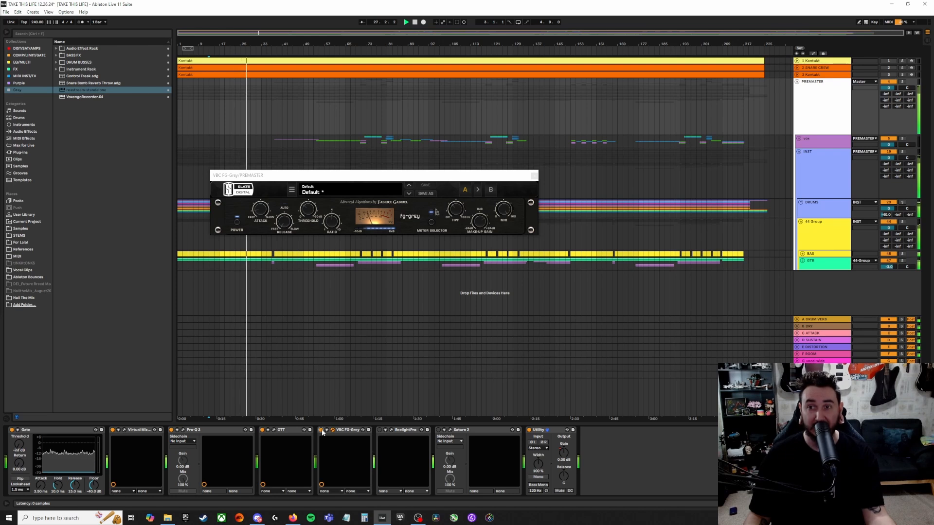
{"action": "left_click", "coordinate": [321, 430]}
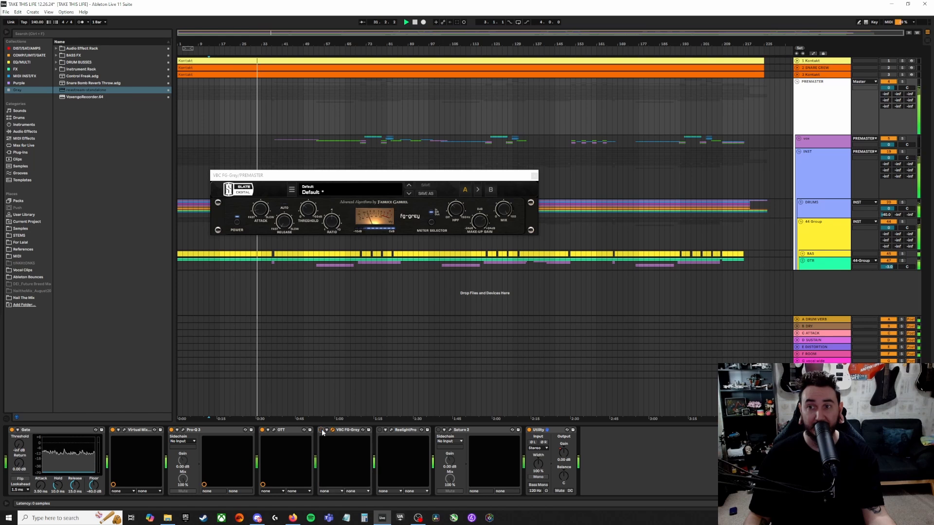
{"action": "left_click", "coordinate": [321, 430]}
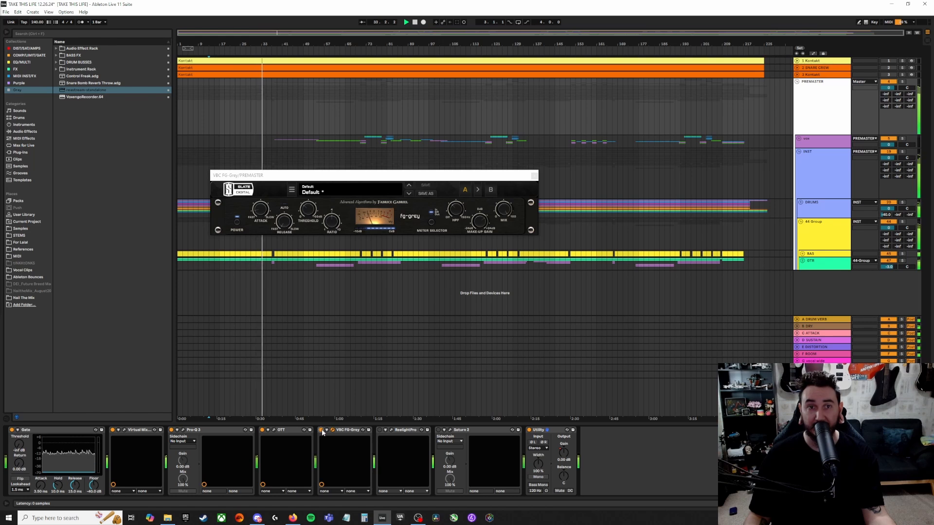
{"action": "left_click", "coordinate": [534, 175]}
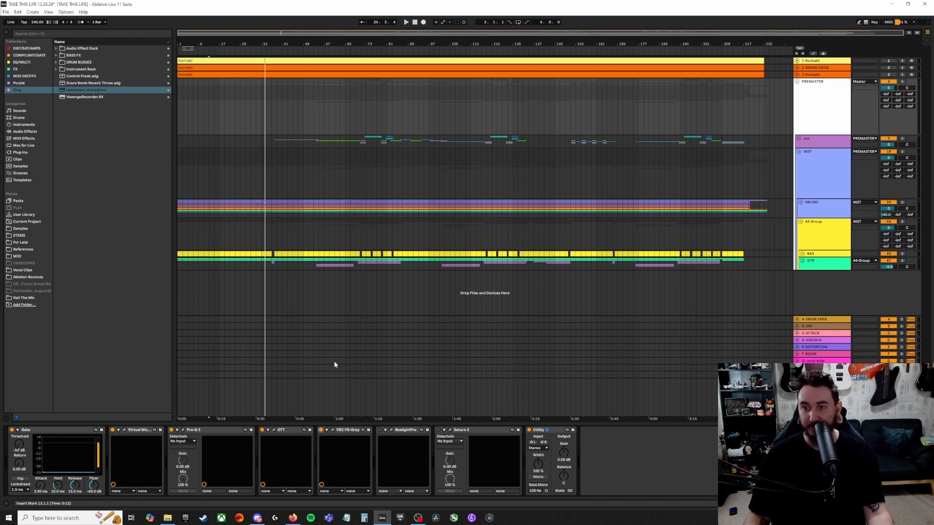
- Open ReelightPro on the PREMASTER, play from bar 13, enable it to hear the tape effect, and close its window
{"action": "left_click", "coordinate": [391, 431]}
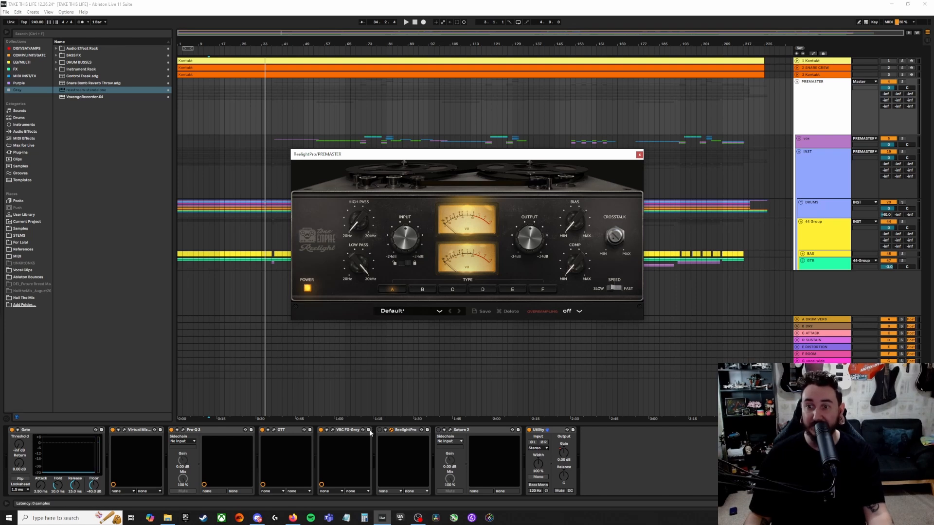
{"action": "key", "text": "space"}
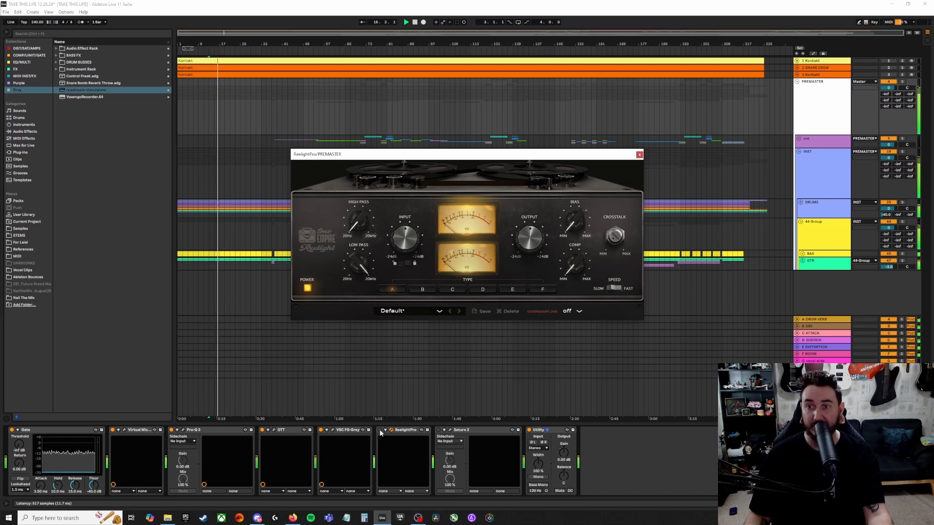
{"action": "left_click", "coordinate": [381, 432]}
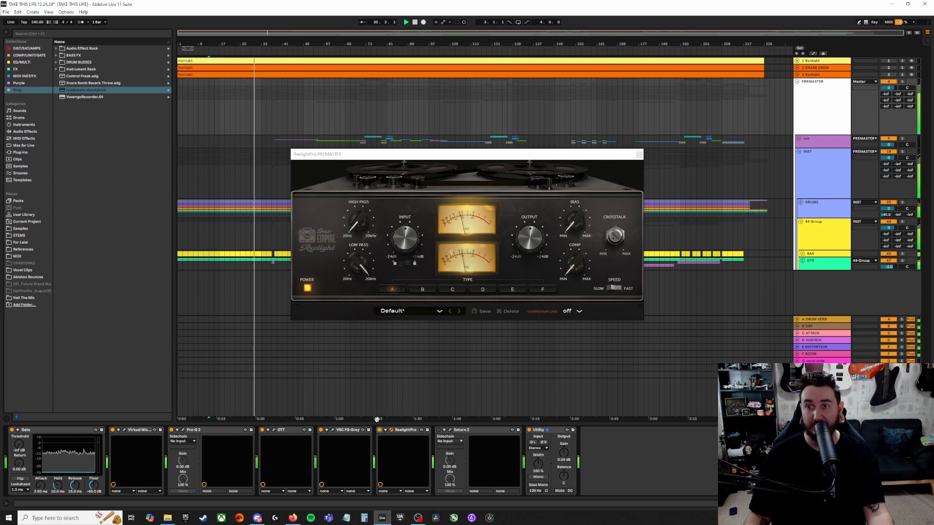
{"action": "left_click", "coordinate": [639, 156]}
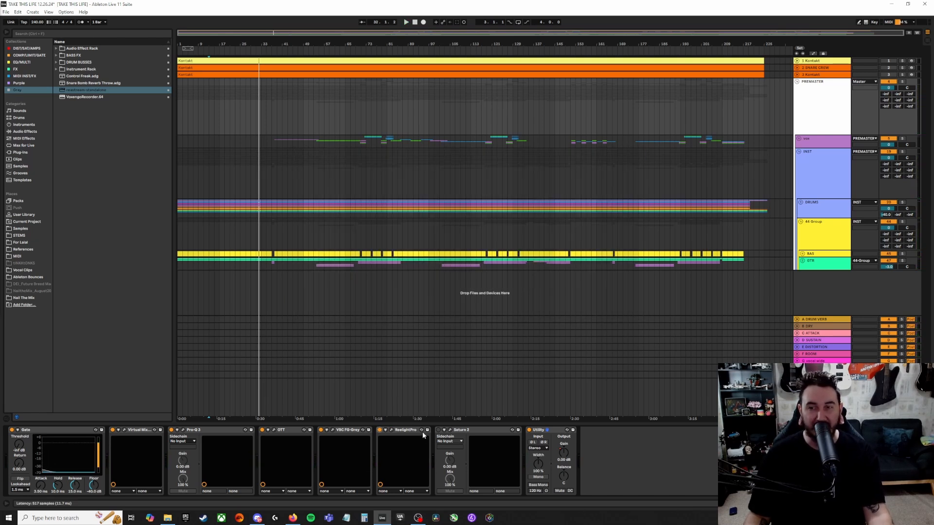
- Open the PREMASTER's Saturn 2, compare its Warm Tape saturation on and off from bar 13, leave it enabled, and close its window
{"action": "left_click", "coordinate": [450, 430]}
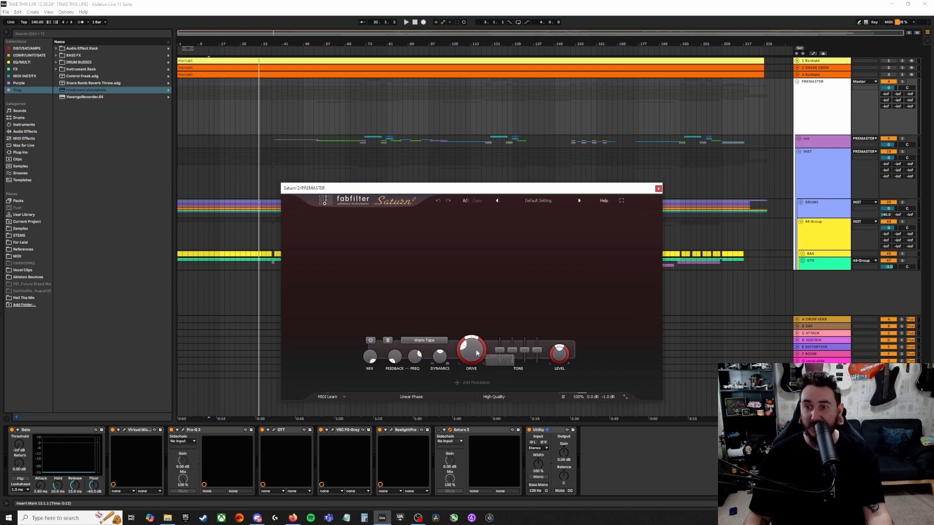
{"action": "mouse_move", "coordinate": [579, 401]}
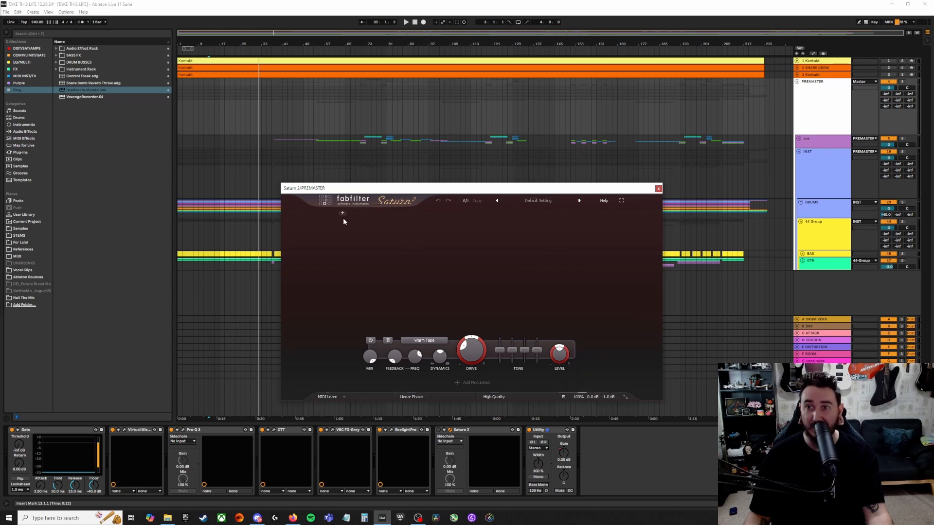
{"action": "key", "text": "space"}
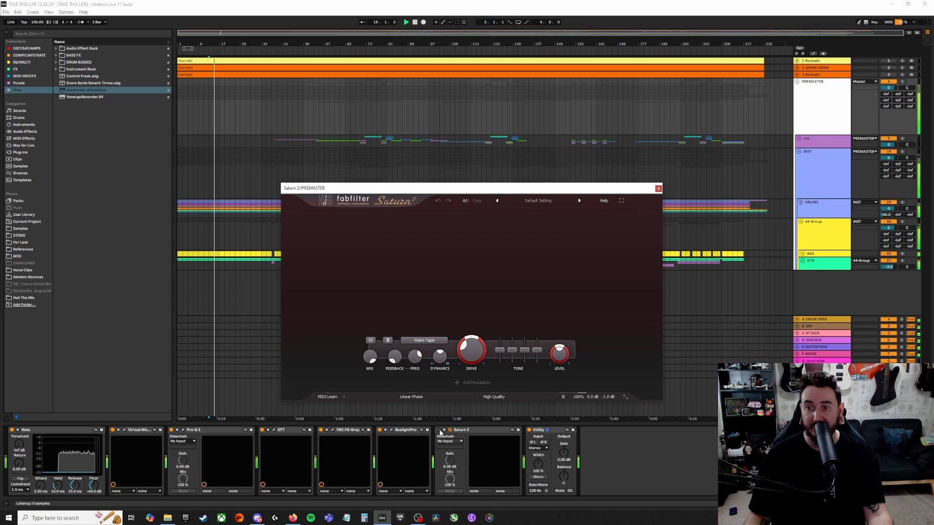
{"action": "left_click", "coordinate": [438, 430]}
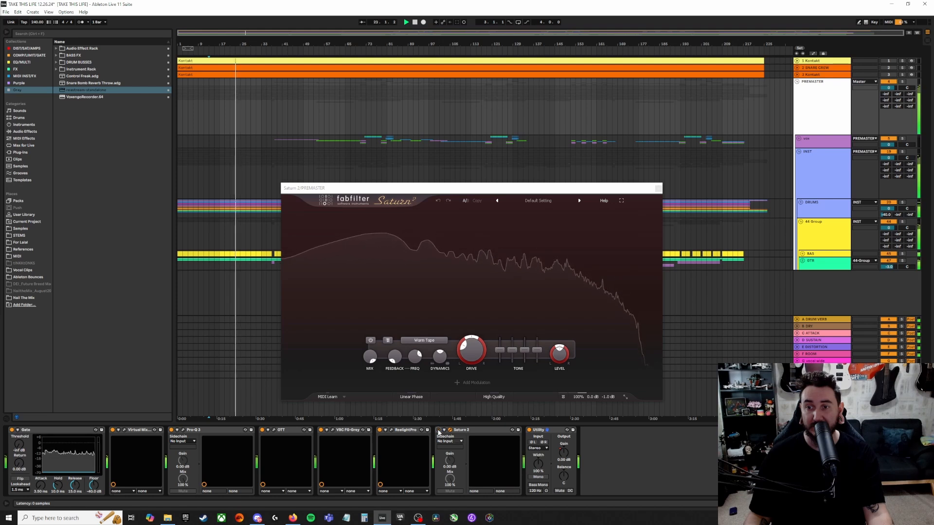
{"action": "left_click", "coordinate": [438, 430]}
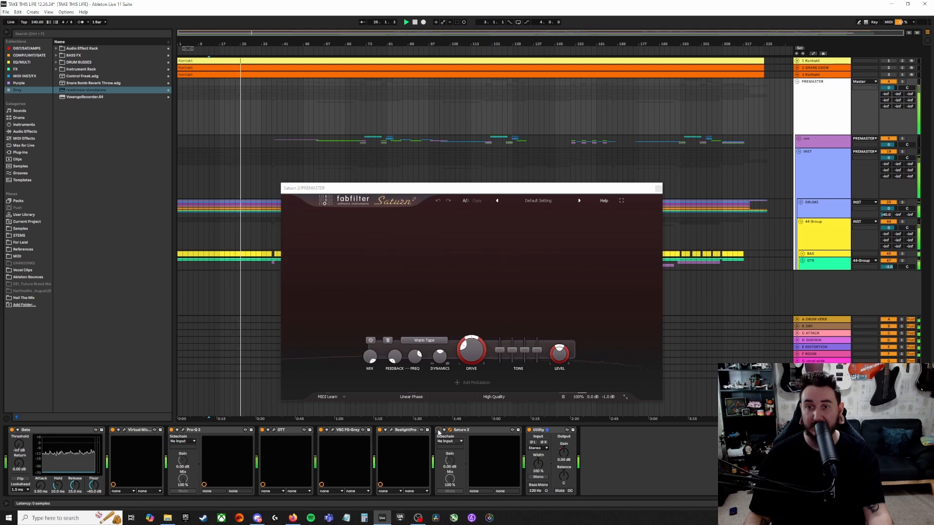
{"action": "left_click", "coordinate": [438, 430]}
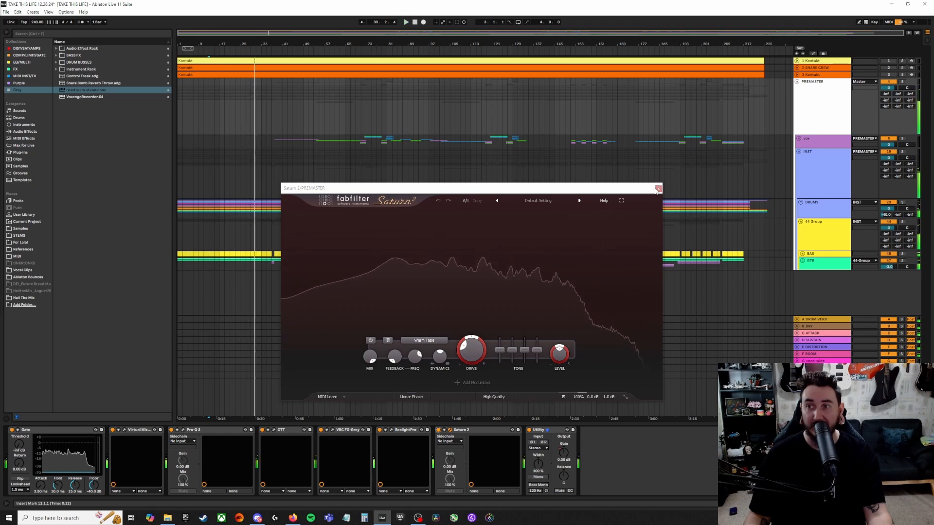
{"action": "left_click", "coordinate": [658, 187]}
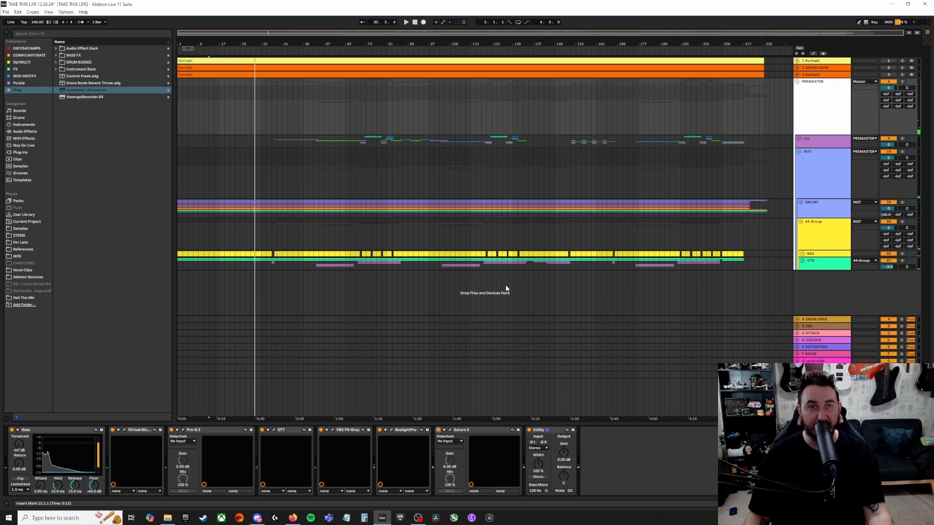
- Select the PREMASTER devices from Virtual Mix Rack through Saturn 2 and audition the whole chain from bar 13
{"action": "left_click", "coordinate": [131, 437]}
{"action": "left_click", "coordinate": [478, 431], "text": "shift"}
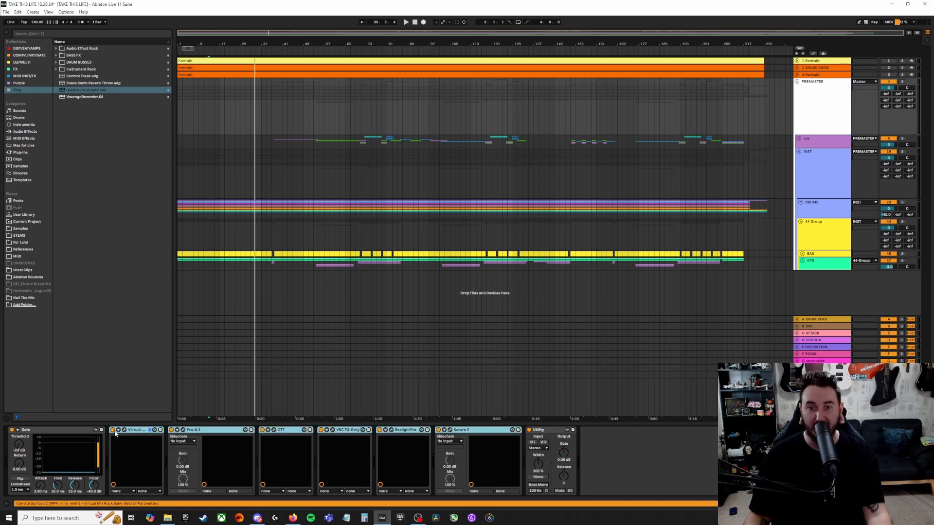
{"action": "key", "text": "space"}
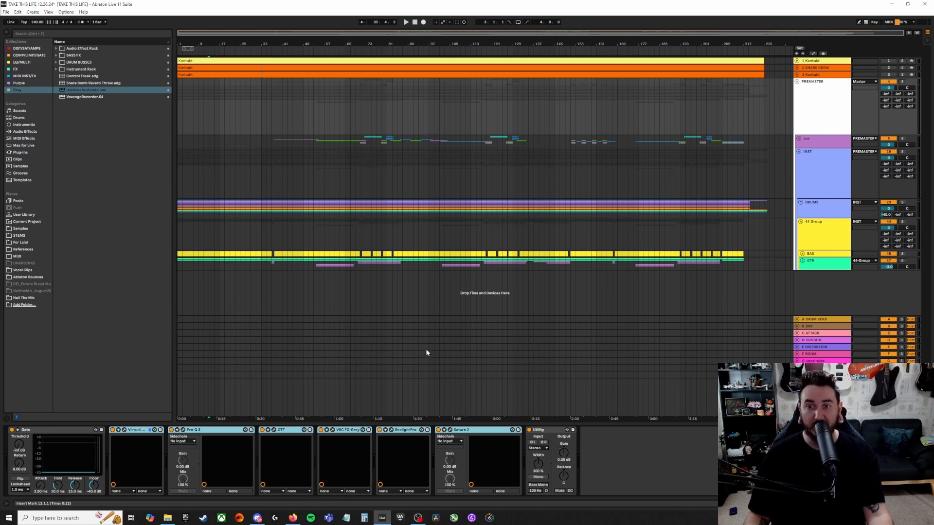
- View the master track's device chain, then return to the PREMASTER group's devices
{"action": "left_click", "coordinate": [807, 112]}
{"action": "left_click", "coordinate": [821, 394]}
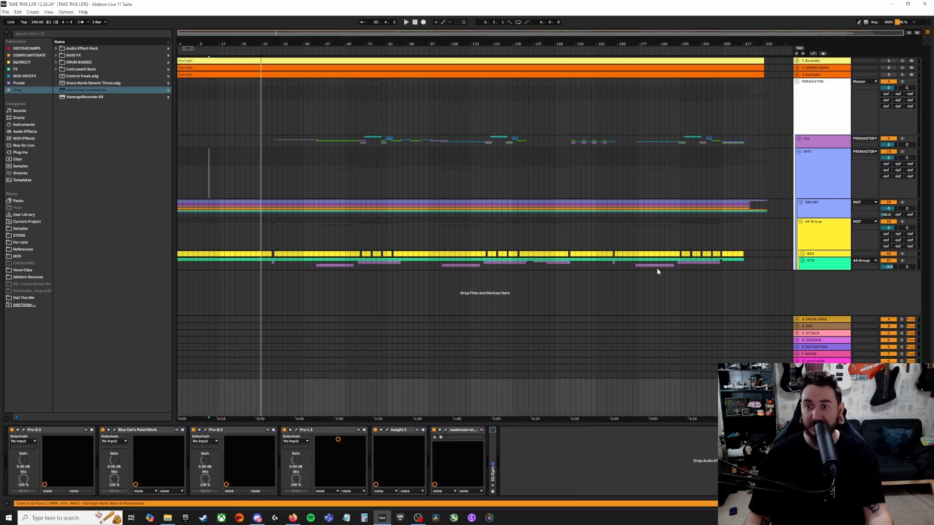
{"action": "left_click", "coordinate": [808, 102]}
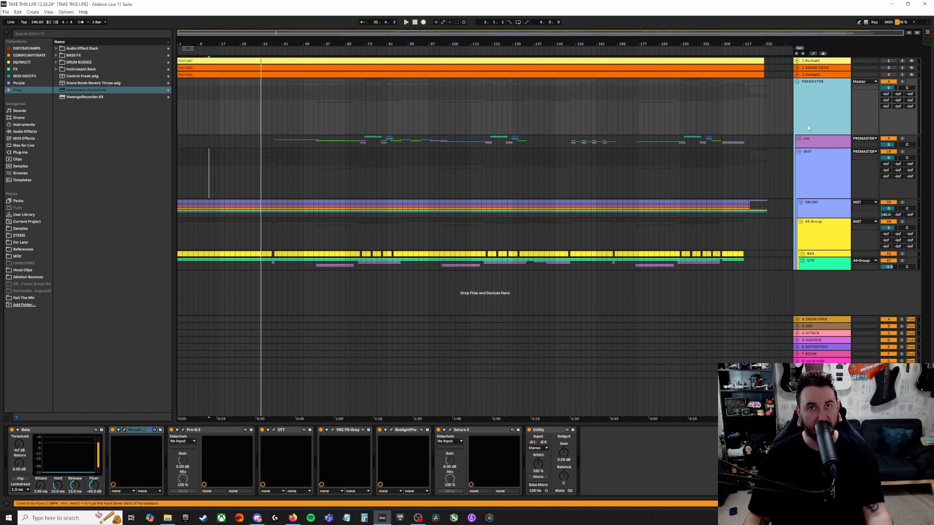
{"action": "left_click", "coordinate": [796, 132]}
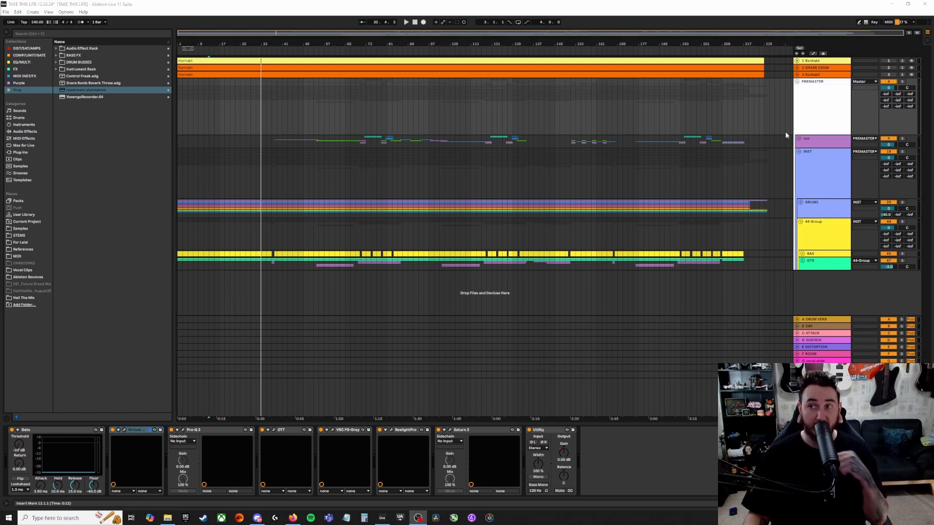
- Unfold the DRUMS group inside INST to show its individual drum tracks
{"action": "left_click", "coordinate": [801, 202]}
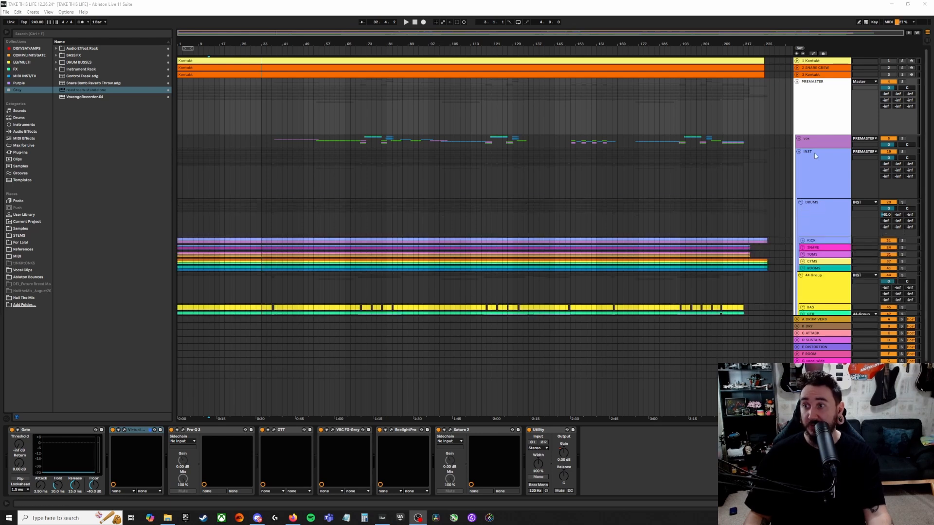
{"action": "scroll", "coordinate": [817, 209], "scroll_direction": "down", "scroll_amount": 1}
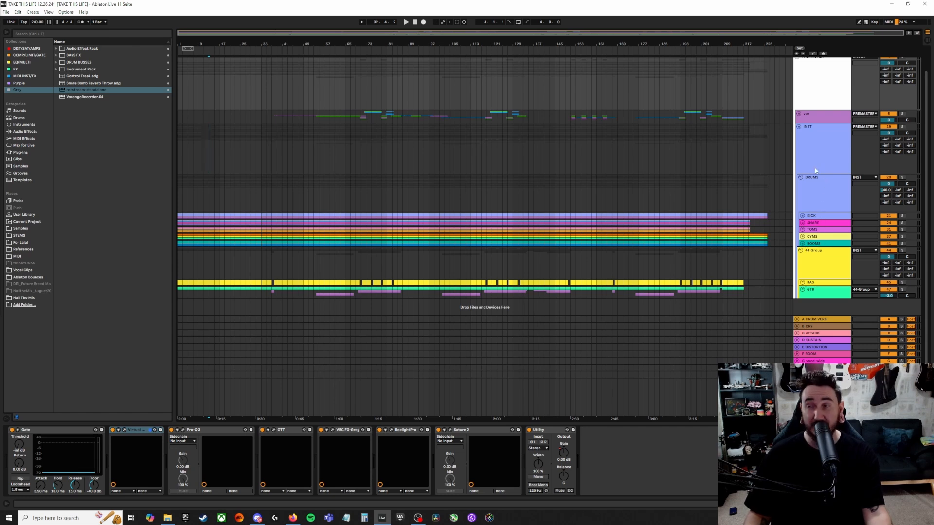
{"action": "left_click", "coordinate": [824, 196]}
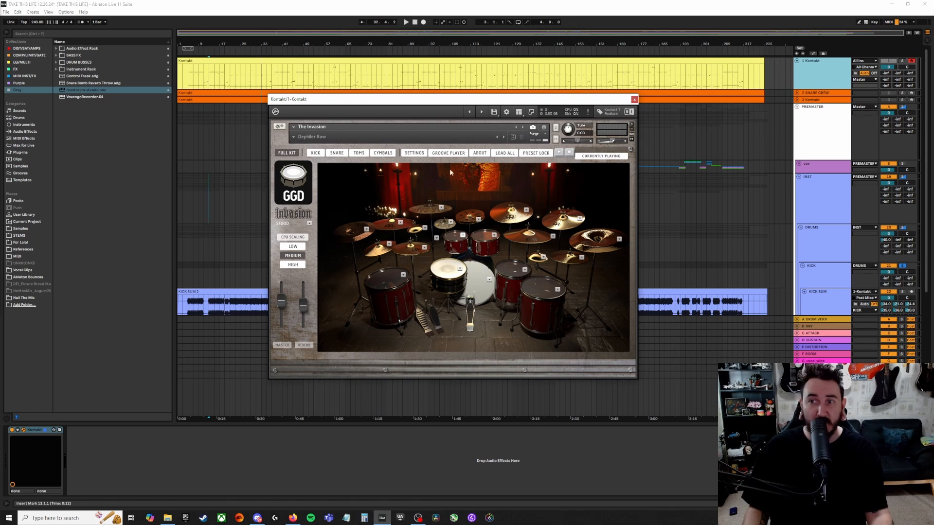
- Browse the factory presets of The Invasion drum kit in Kontakt without loading a different one
{"action": "left_click", "coordinate": [303, 136]}
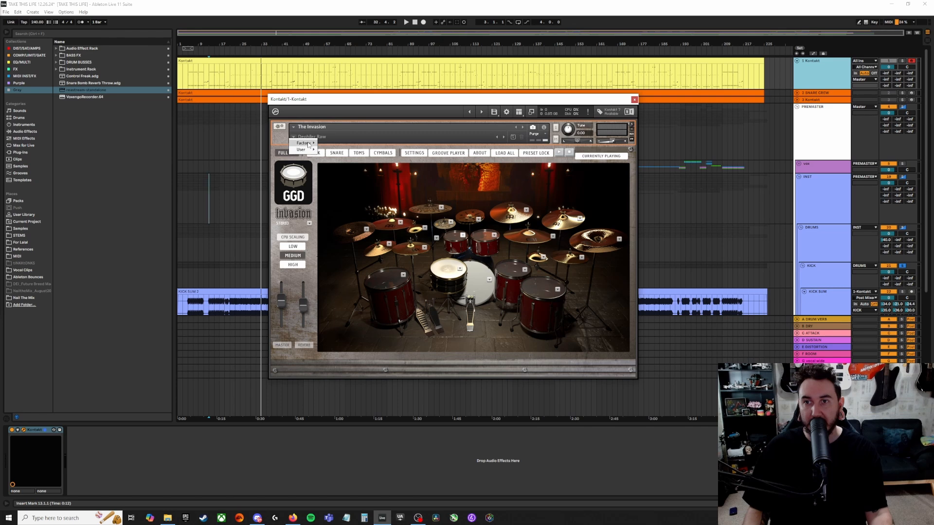
{"action": "mouse_move", "coordinate": [308, 144]}
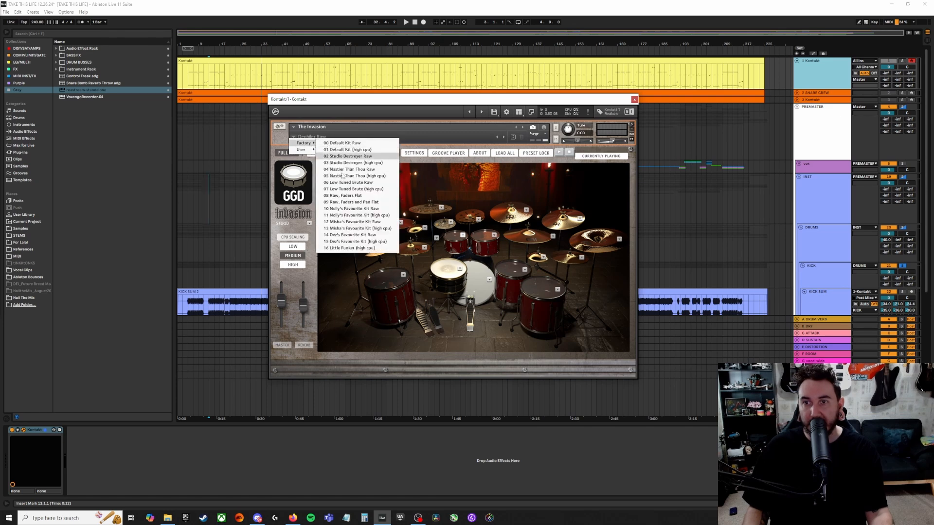
{"action": "left_click", "coordinate": [495, 286]}
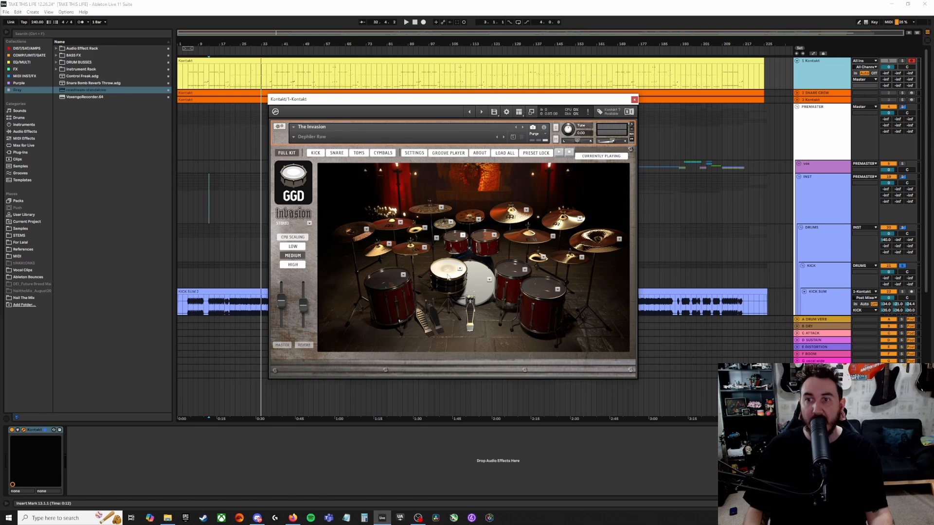
- Look at the snare microphone mixer in The Invasion, return to the full kit view, and show the available hi-hat choices
{"action": "left_click", "coordinate": [337, 152]}
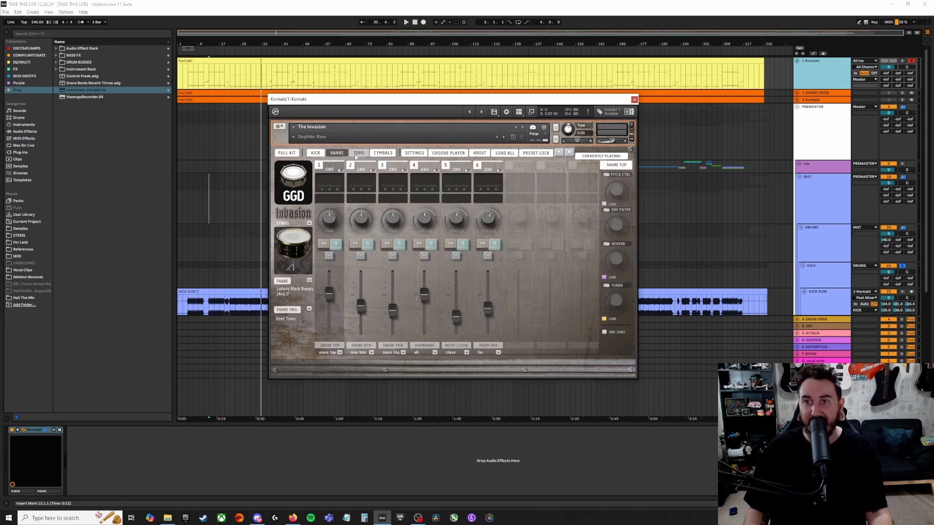
{"action": "left_click", "coordinate": [383, 152]}
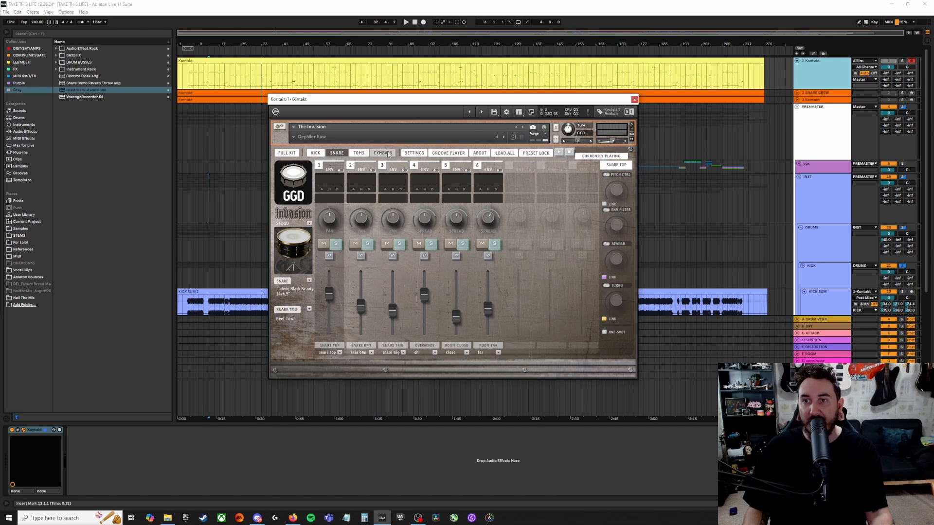
{"action": "left_click", "coordinate": [287, 153]}
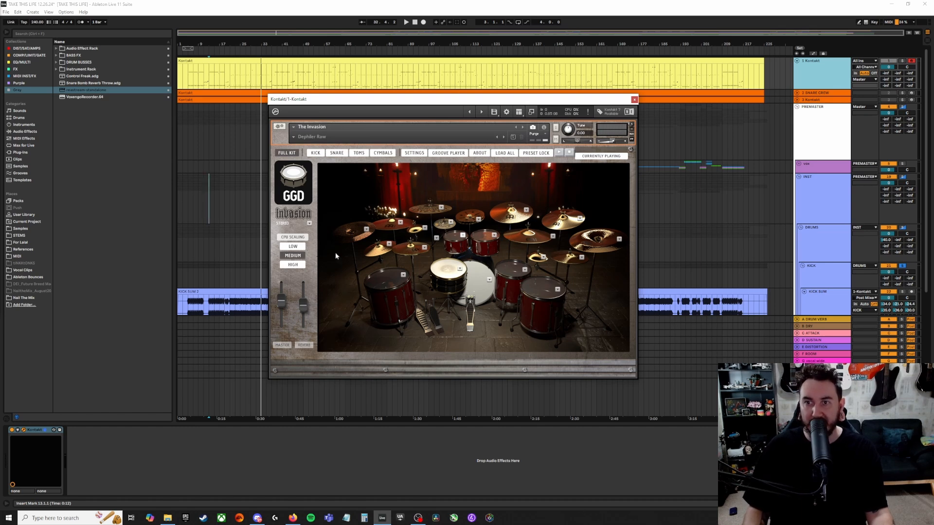
{"action": "left_click", "coordinate": [425, 248]}
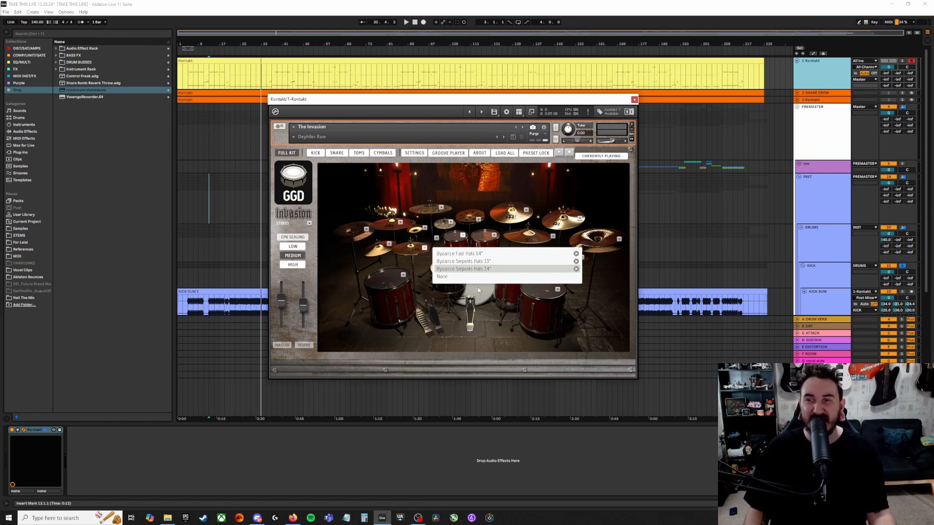
- Look through the available ride and crash or effects cymbal choices in The Invasion's full kit view without swapping any
{"action": "left_click", "coordinate": [411, 252]}
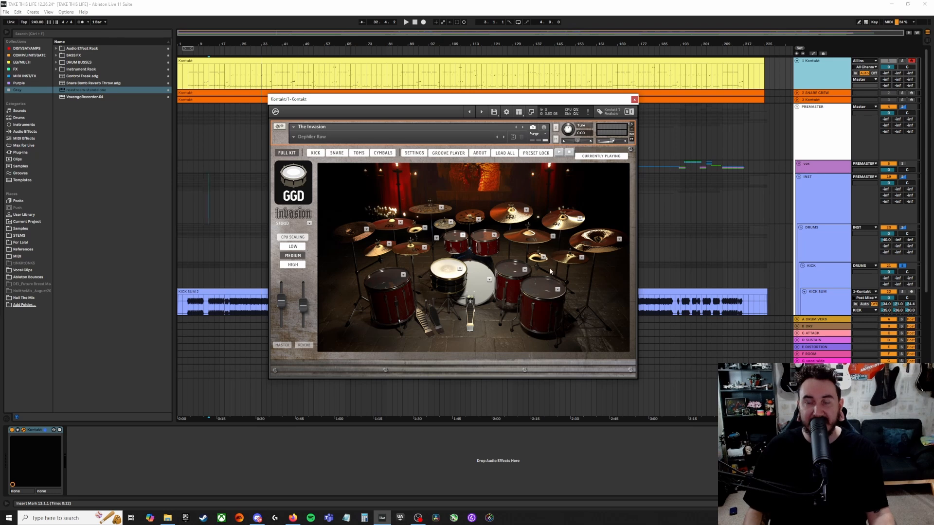
{"action": "left_click", "coordinate": [552, 236]}
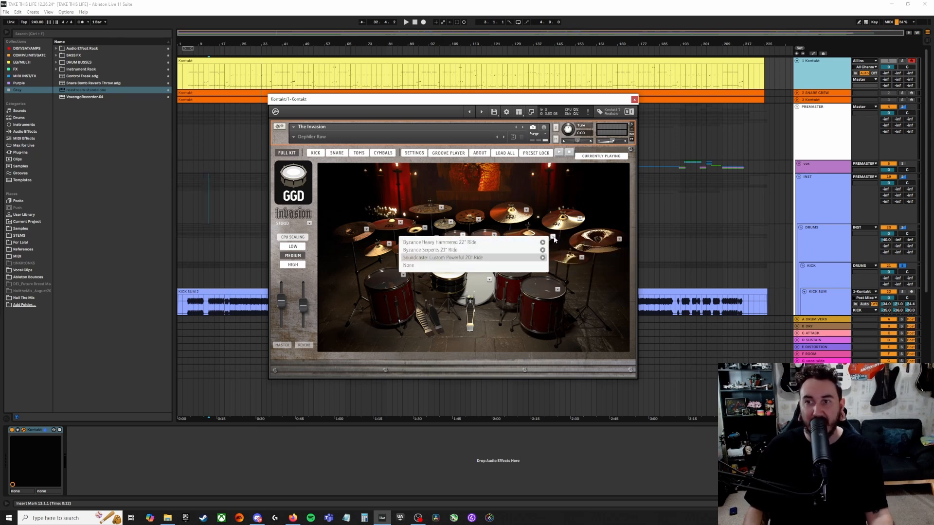
{"action": "left_click", "coordinate": [467, 243]}
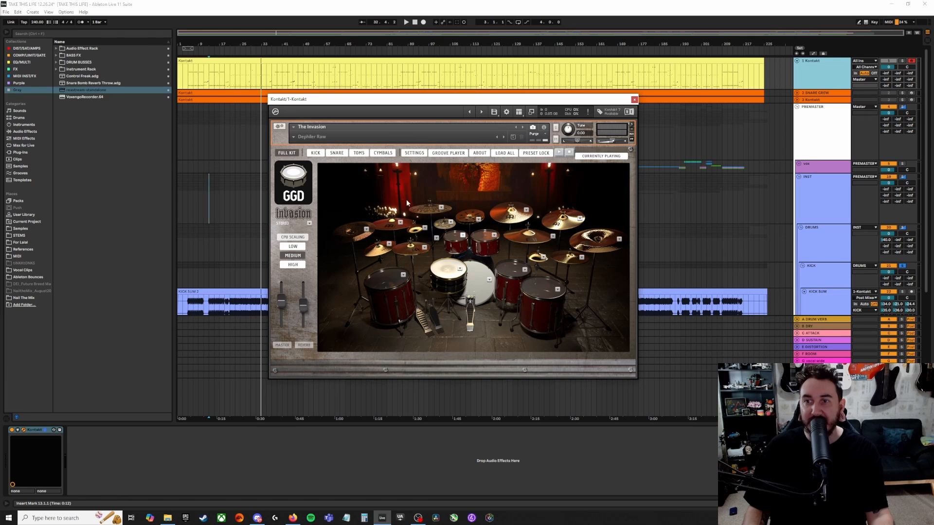
{"action": "left_click", "coordinate": [366, 230]}
{"action": "left_click", "coordinate": [384, 238]}
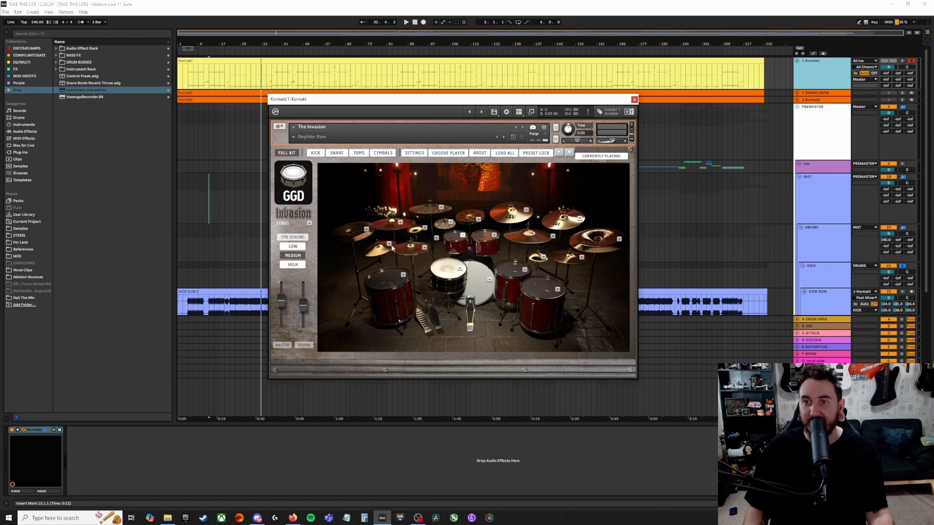
{"action": "left_click", "coordinate": [390, 244]}
{"action": "left_click", "coordinate": [390, 244]}
{"action": "left_click", "coordinate": [401, 223]}
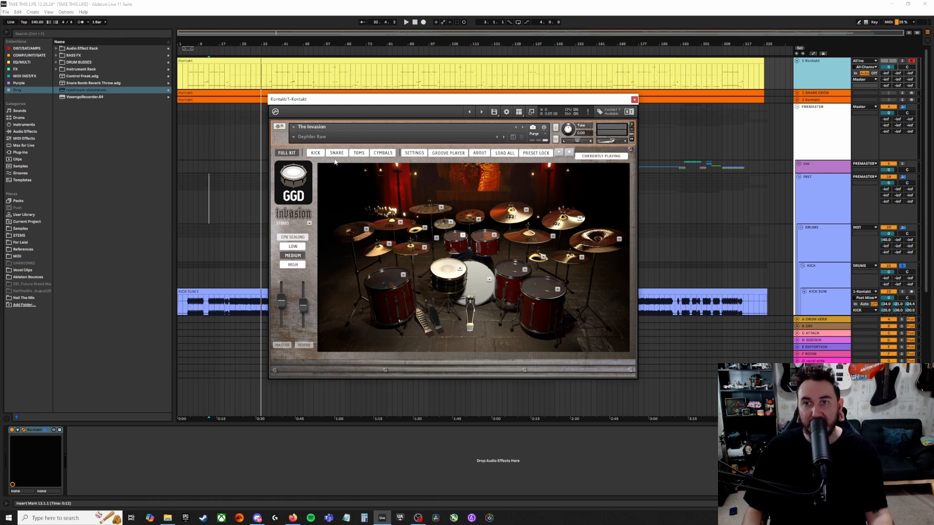
- Look at the kick microphone mixer and the selectable kick drums in The Invasion, then close the Kontakt window
{"action": "left_click", "coordinate": [315, 152]}
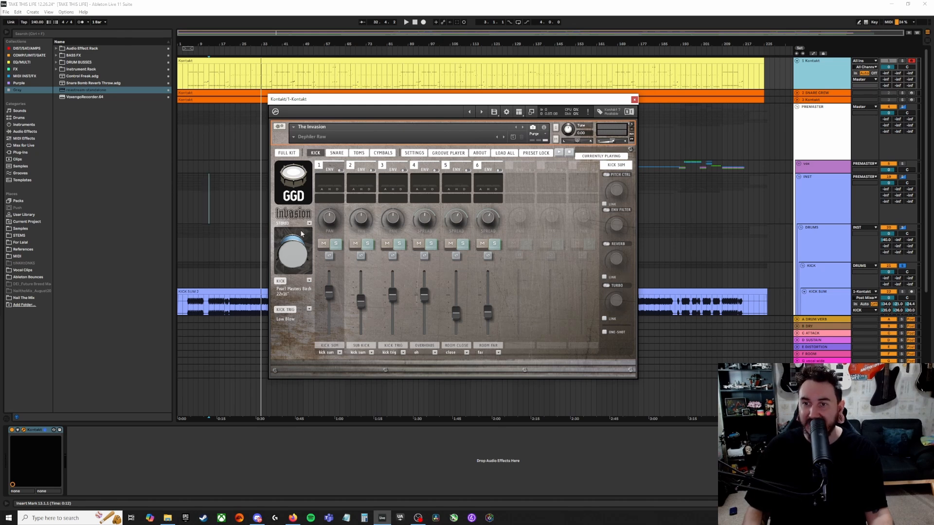
{"action": "left_click", "coordinate": [308, 281]}
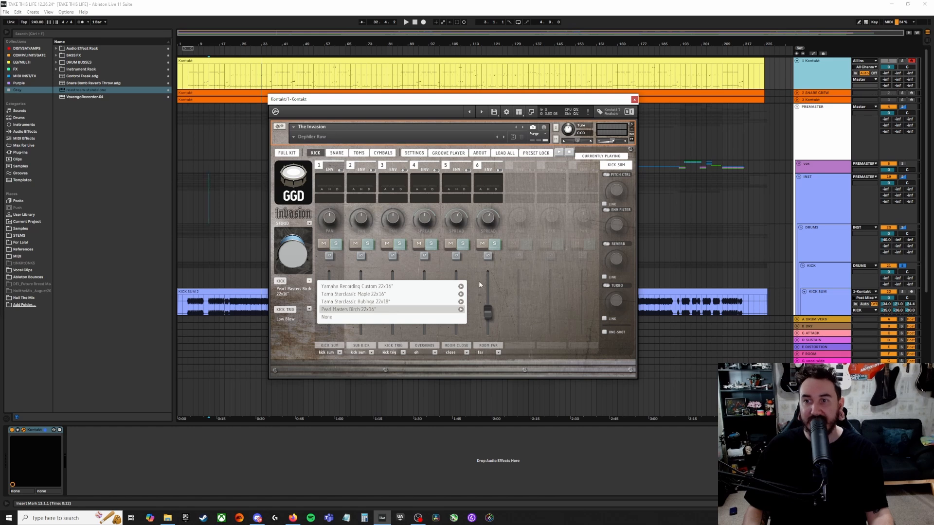
{"action": "left_click", "coordinate": [308, 282]}
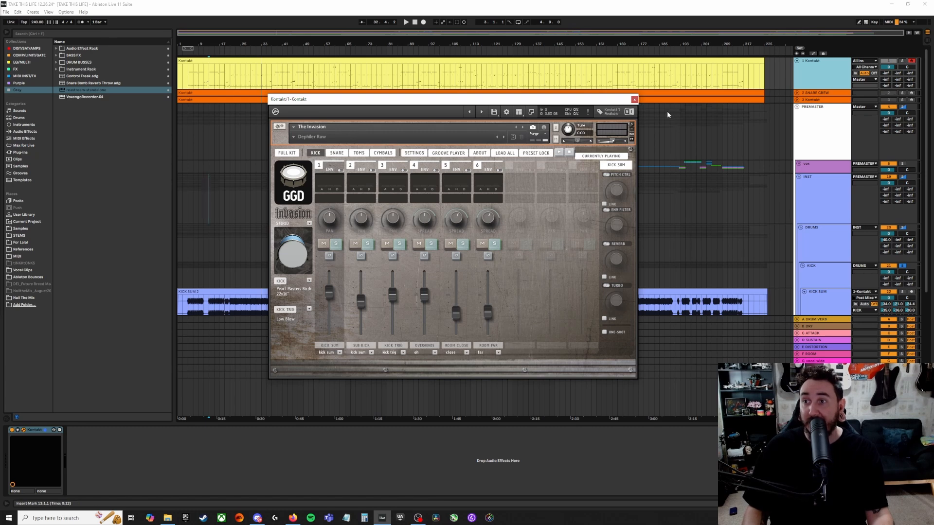
{"action": "left_click", "coordinate": [635, 100]}
- Disarm the 1 Kontakt track, switch off its Kontakt device, and fold the track
{"action": "scroll", "coordinate": [399, 280], "scroll_direction": "down", "scroll_amount": 3}
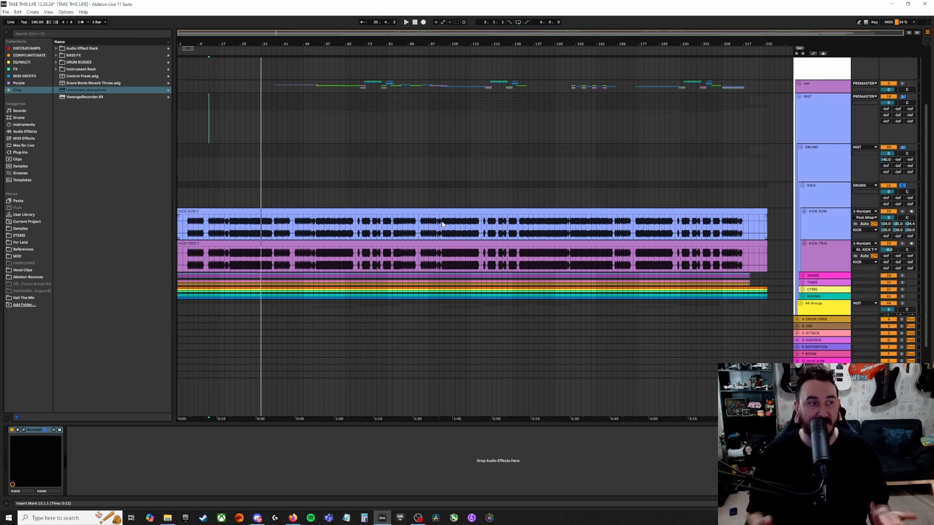
{"action": "scroll", "coordinate": [795, 132], "scroll_direction": "up", "scroll_amount": 3}
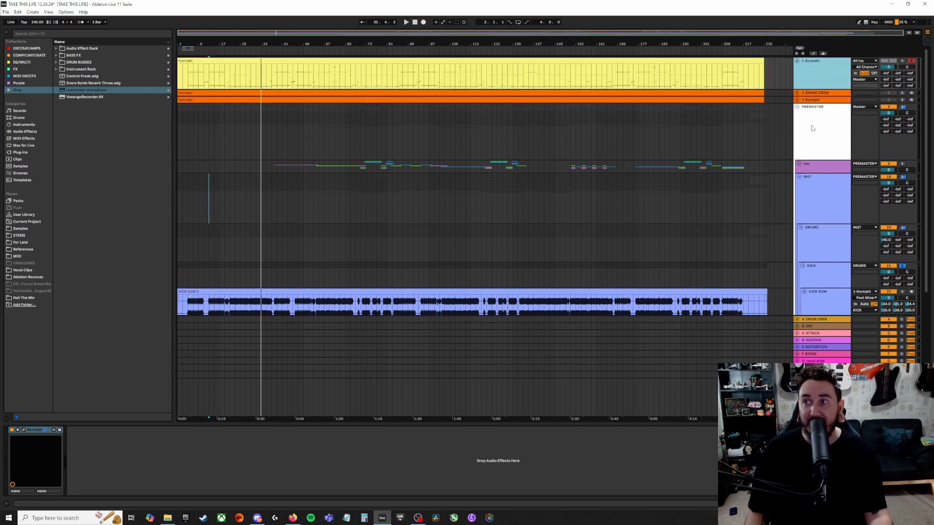
{"action": "left_click", "coordinate": [911, 60]}
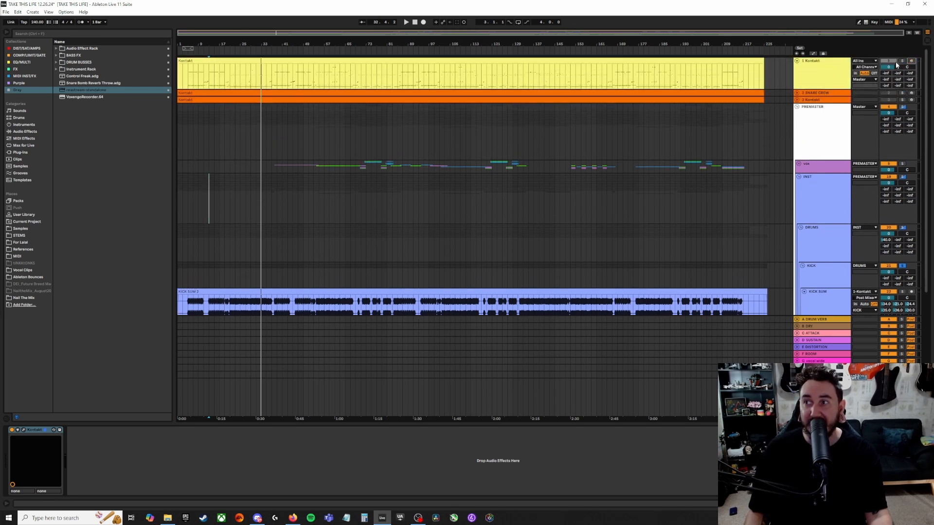
{"action": "left_click", "coordinate": [15, 430]}
{"action": "left_click", "coordinate": [804, 69]}
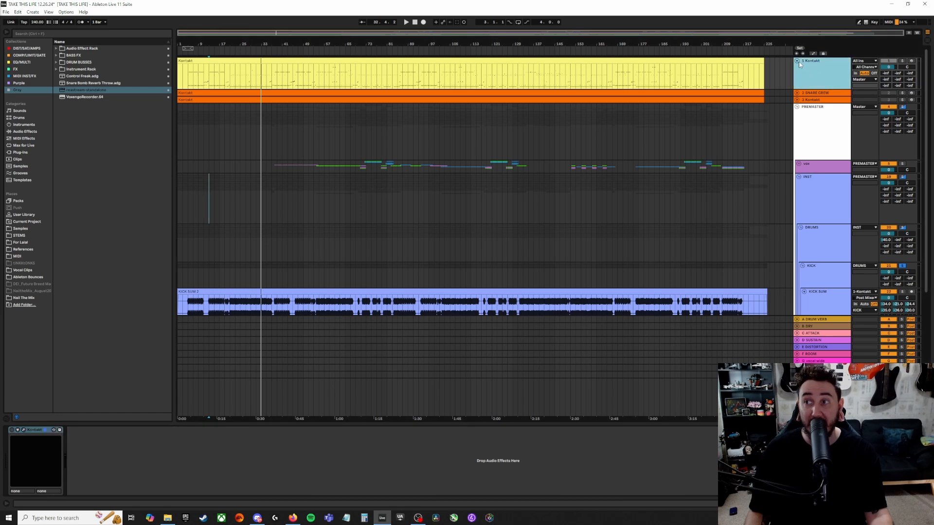
{"action": "left_click", "coordinate": [797, 60]}
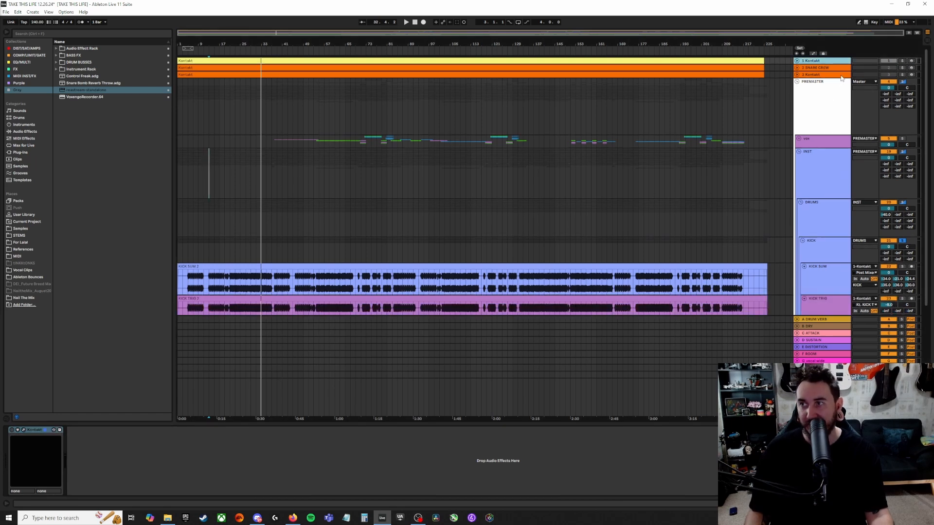
- Show the device chains of the DRUMS group and its KICK subgroup
{"action": "left_click", "coordinate": [827, 81]}
{"action": "scroll", "coordinate": [809, 193], "scroll_direction": "down", "scroll_amount": 3}
{"action": "left_click", "coordinate": [822, 158]}
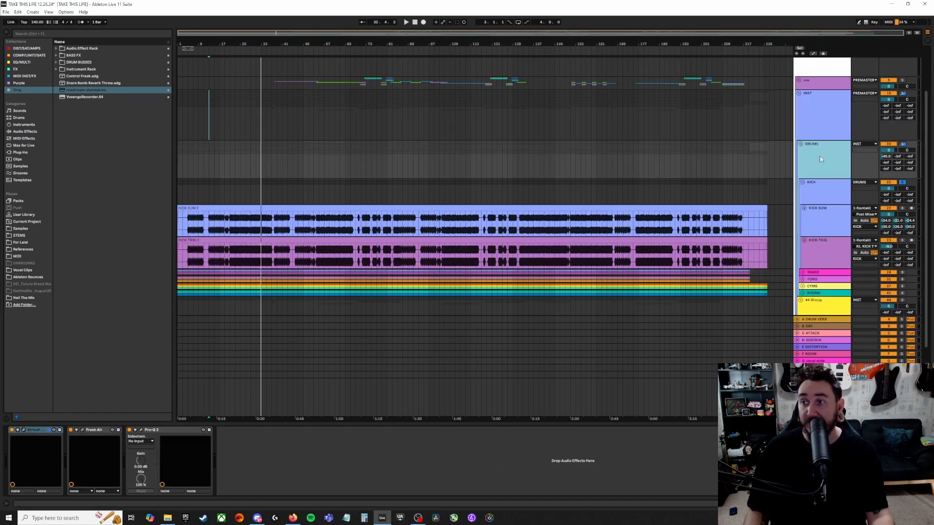
{"action": "left_click", "coordinate": [827, 197]}
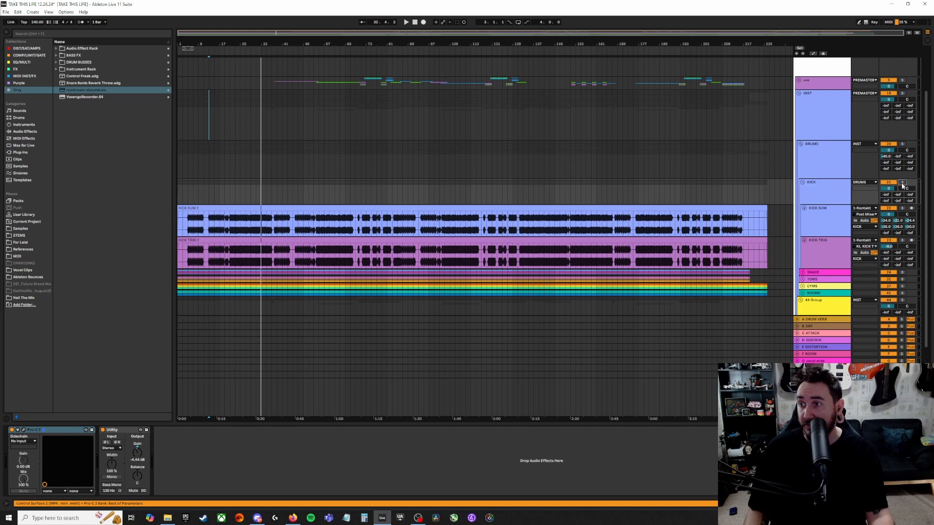
- Examine the kick clips closely from bar 5 and compare the device chains of KICK, KICK TRIG, and KICK SUM
{"action": "left_click", "coordinate": [190, 227]}
{"action": "key", "text": "plus"}
{"action": "key", "text": "plus"}
{"action": "key", "text": "plus"}
{"action": "key", "text": "plus"}
{"action": "key", "text": "plus"}
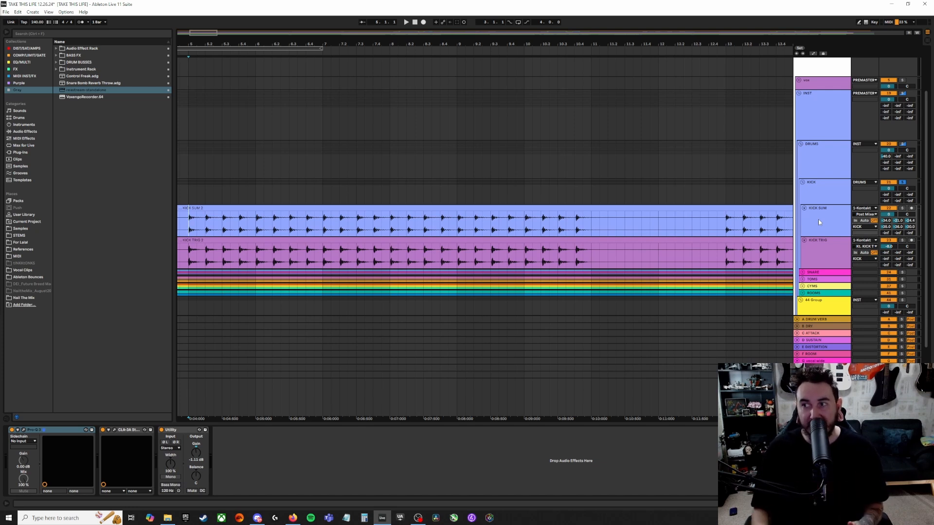
{"action": "left_click", "coordinate": [830, 202]}
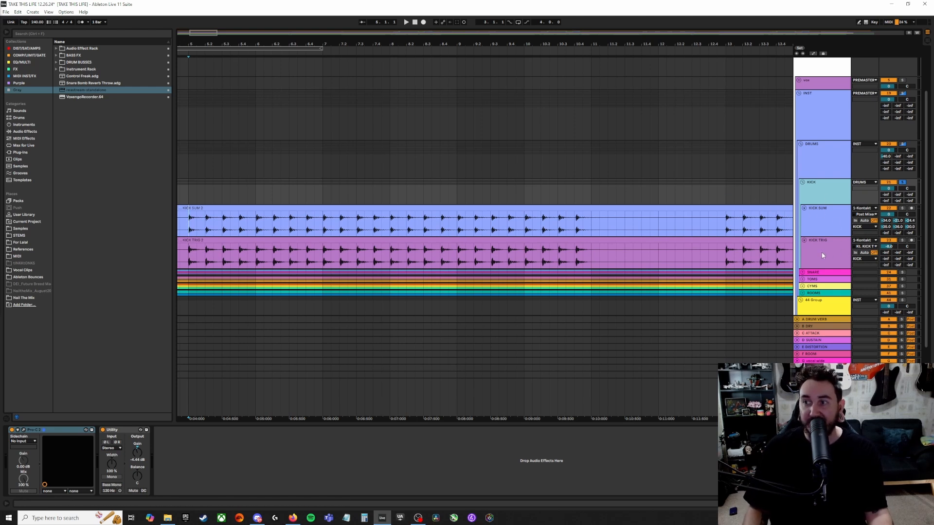
{"action": "left_click", "coordinate": [846, 241]}
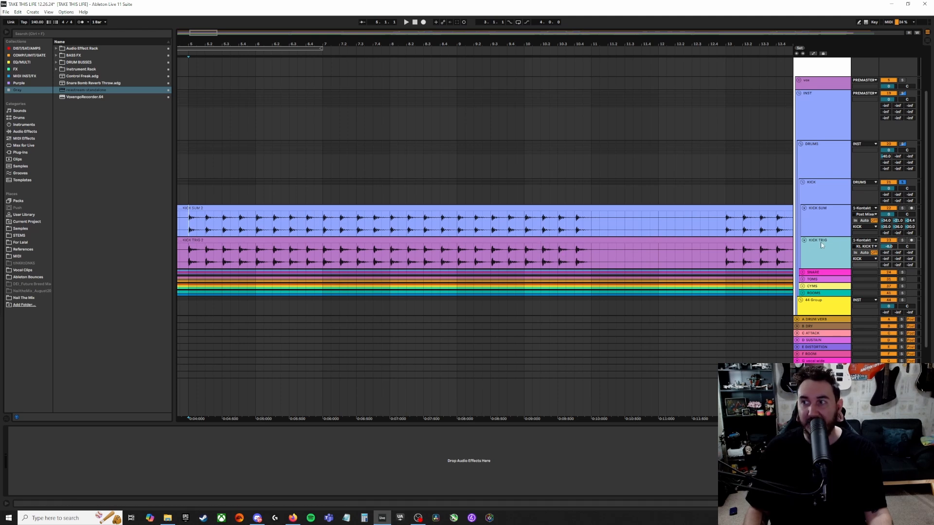
{"action": "left_click", "coordinate": [832, 227]}
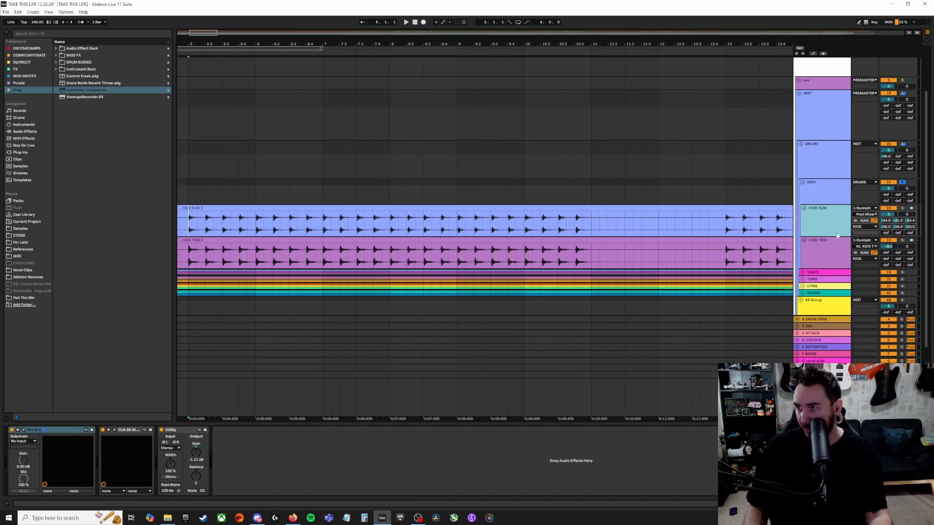
{"action": "left_click", "coordinate": [831, 188]}
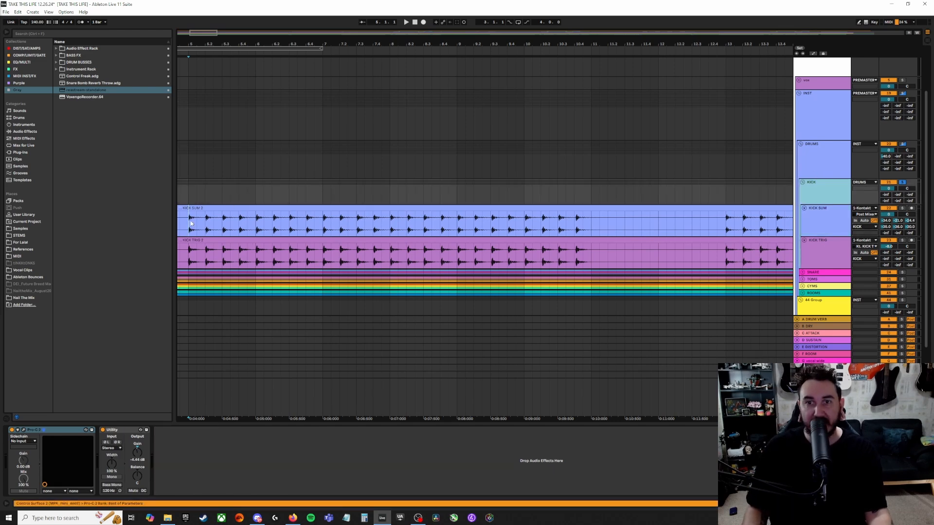
- Place the insert marker at 5.1.1 on the KICK SUM track and play the soloed kick group from there
{"action": "scroll", "coordinate": [190, 224], "scroll_direction": "down", "scroll_amount": 5}
{"action": "left_click_drag", "start_coordinate": [191, 223], "coordinate": [227, 225]}
{"action": "scroll", "coordinate": [200, 227], "scroll_direction": "up", "scroll_amount": 5}
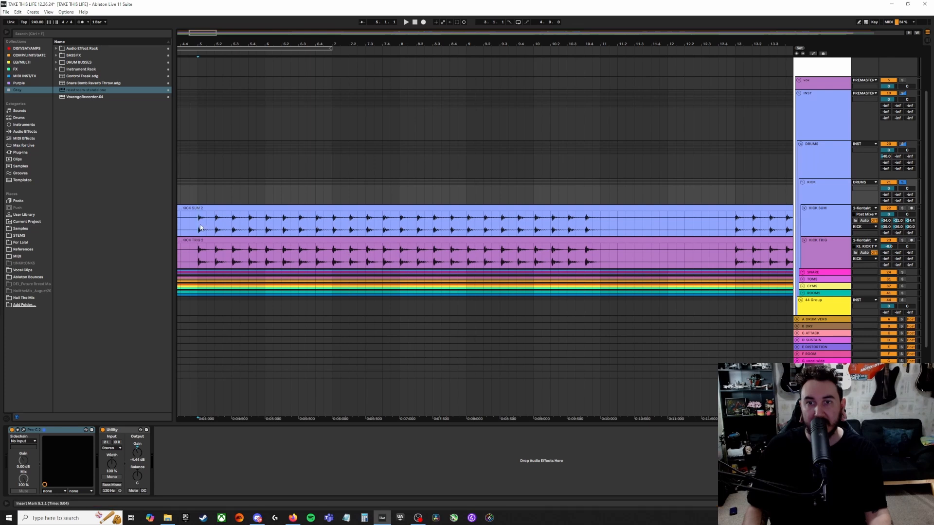
{"action": "left_click", "coordinate": [201, 227]}
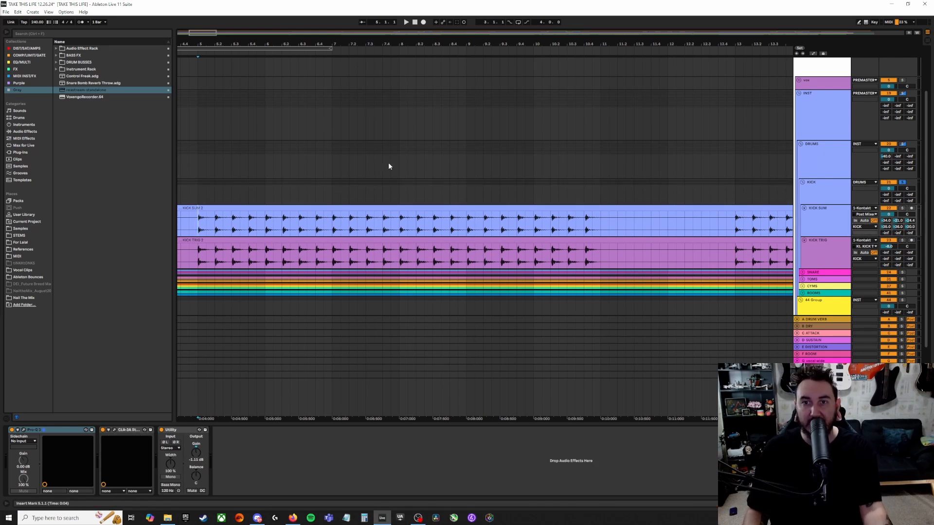
{"action": "key", "text": "space"}
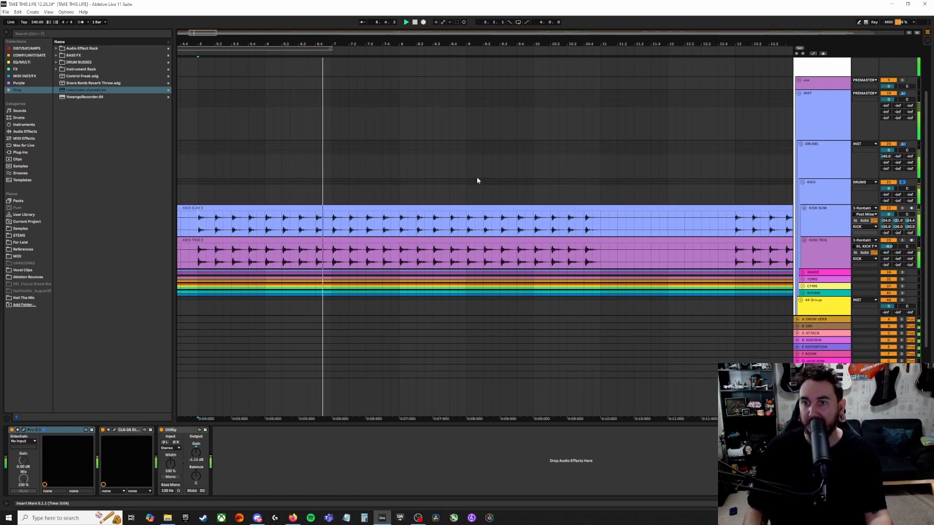
- Examine the Pro-Q 3 equalizer curve on the KICK SUM track and close its window
{"action": "left_click", "coordinate": [826, 222]}
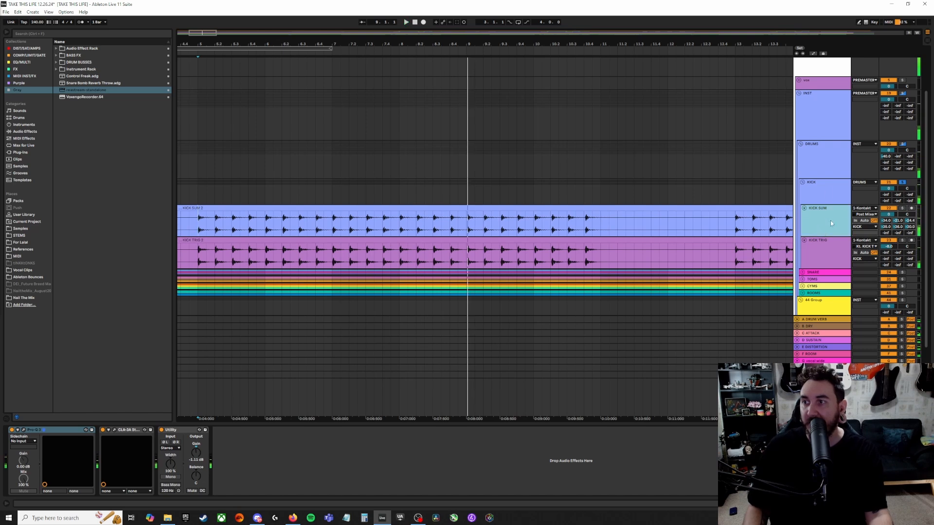
{"action": "left_click", "coordinate": [23, 430]}
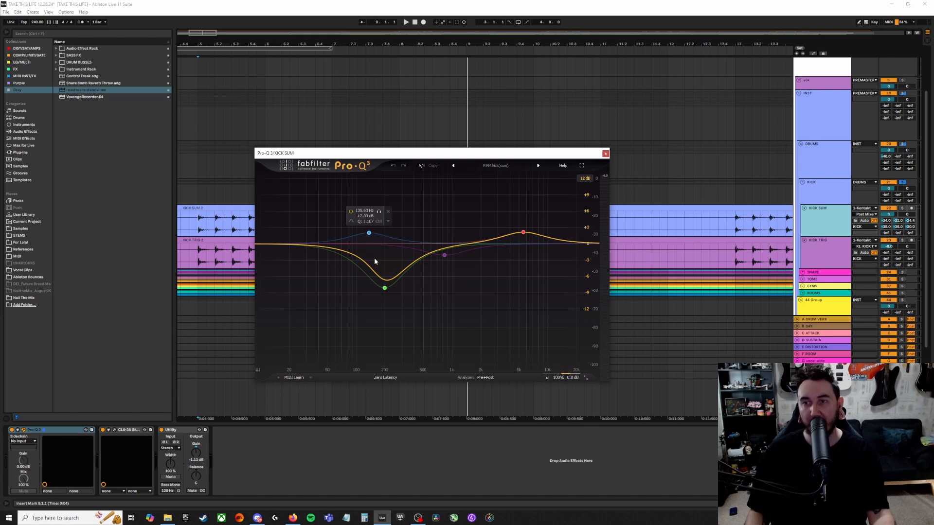
{"action": "mouse_move", "coordinate": [444, 255]}
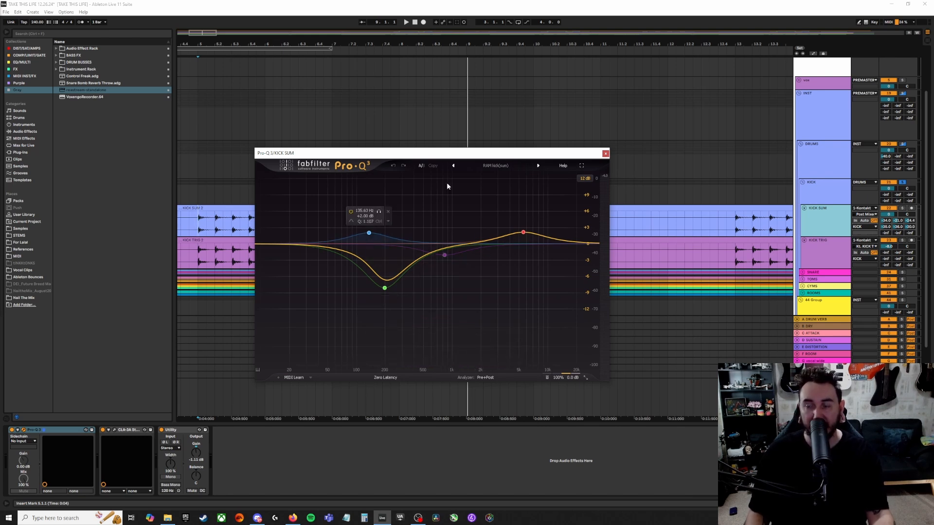
{"action": "left_click", "coordinate": [605, 154]}
- Open the CLA-3A compressor and Pro-Q 3 on KICK SUM and arrange their windows side by side
{"action": "left_click", "coordinate": [115, 430]}
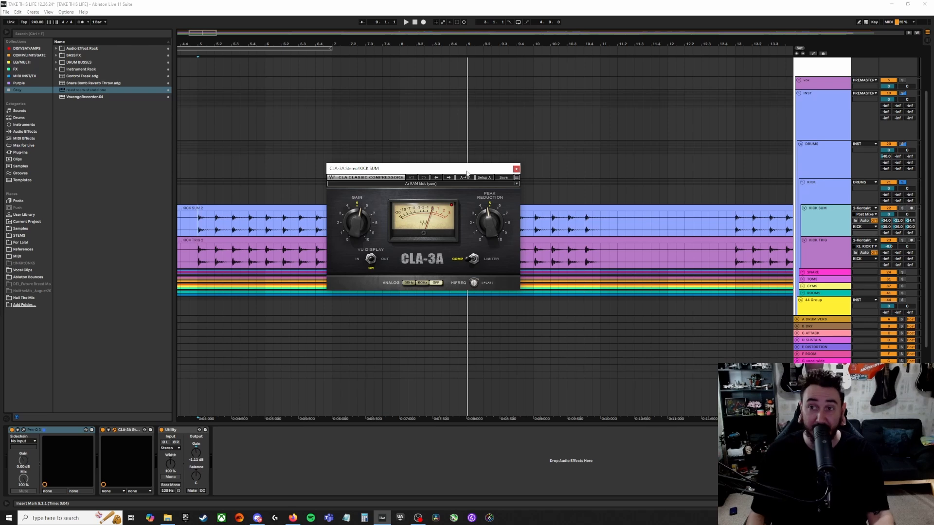
{"action": "left_click_drag", "start_coordinate": [466, 172], "coordinate": [499, 181]}
{"action": "left_click", "coordinate": [24, 431]}
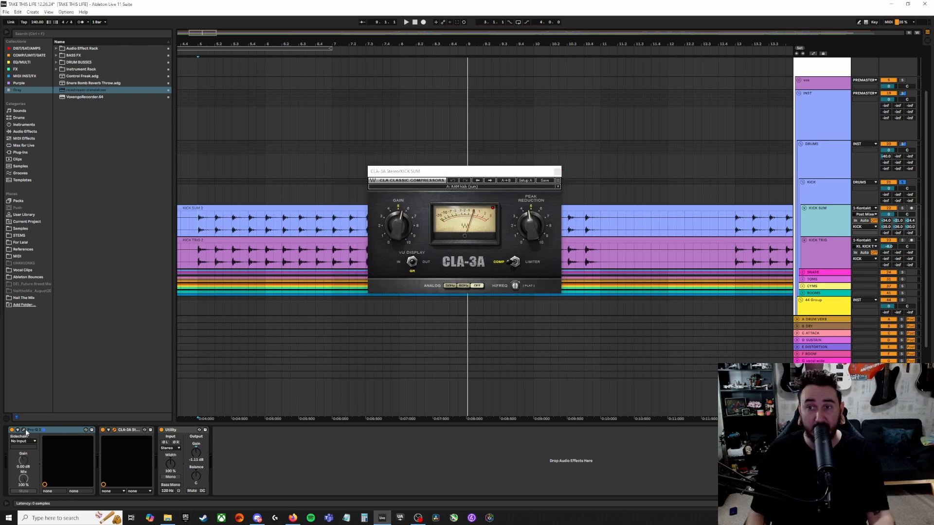
{"action": "left_click_drag", "start_coordinate": [459, 151], "coordinate": [253, 39]}
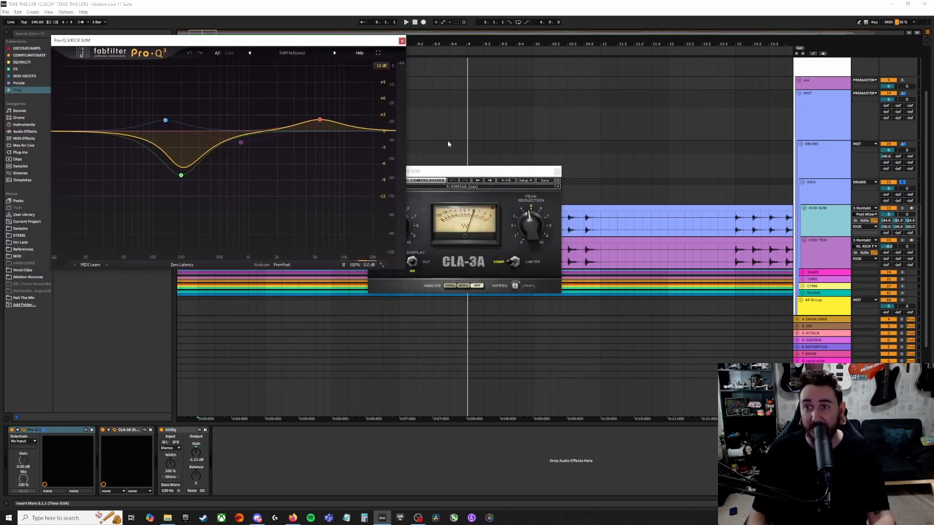
{"action": "left_click_drag", "start_coordinate": [457, 173], "coordinate": [501, 100]}
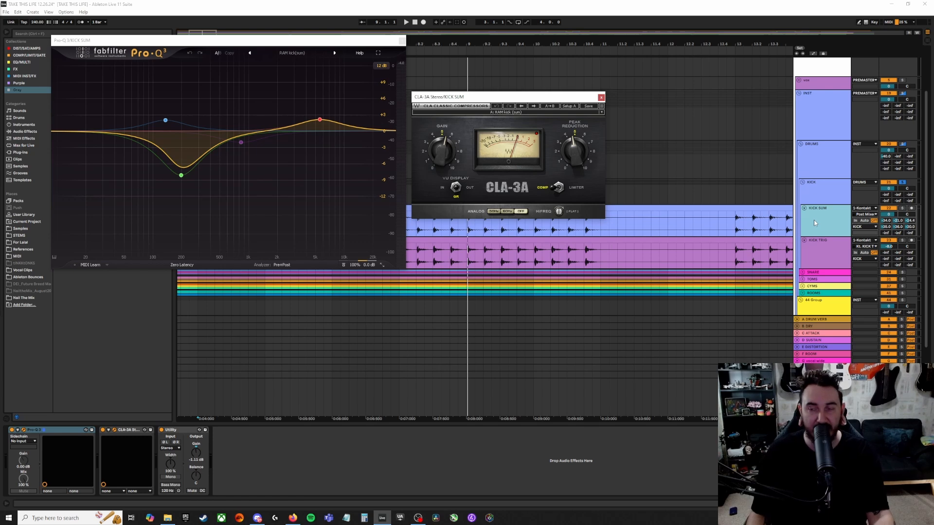
- Solo KICK SUM and play it with Pro-Q 3 and CLA-3A bypassed, and again with only Pro-Q 3 re-enabled
{"action": "left_click", "coordinate": [104, 430]}
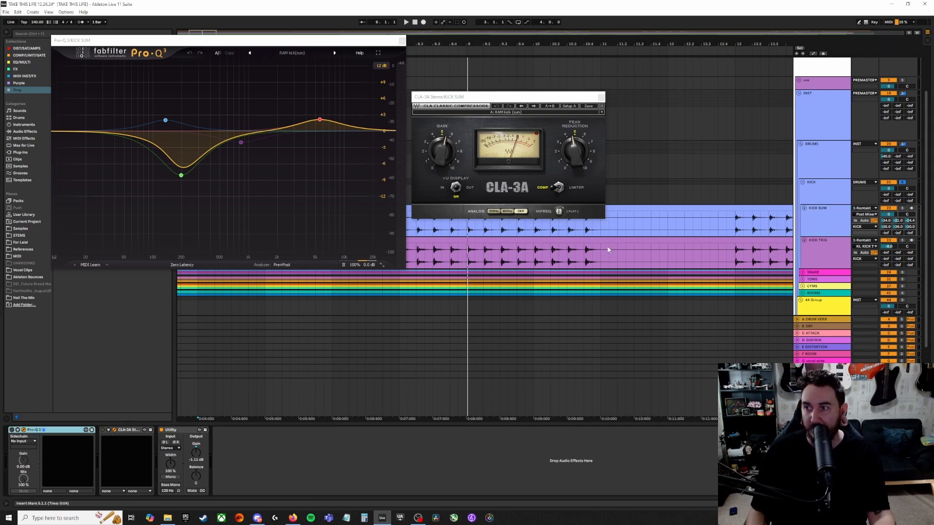
{"action": "left_click", "coordinate": [902, 208]}
{"action": "key", "text": "space"}
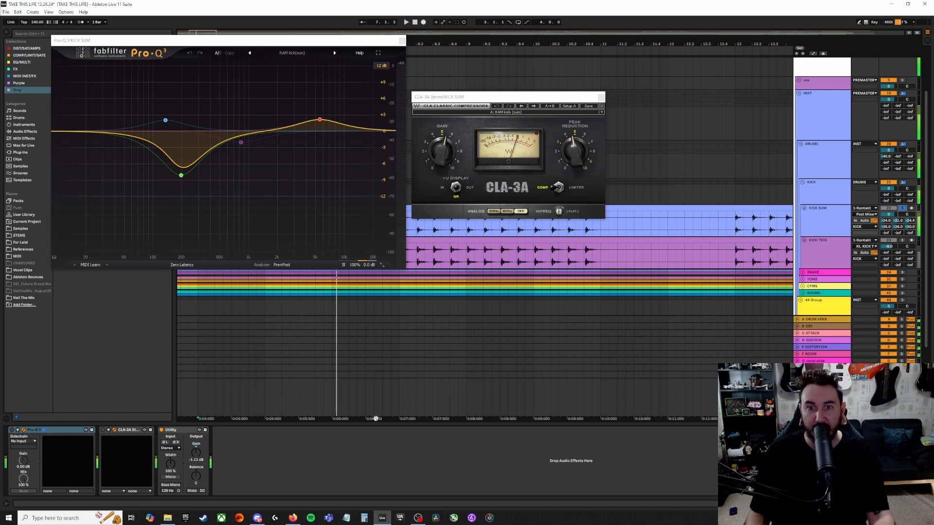
{"action": "key", "text": "space"}
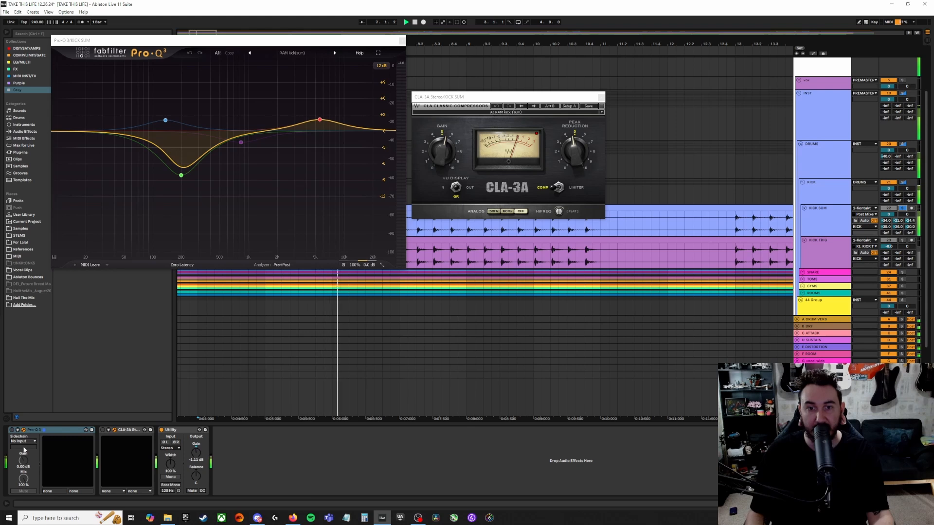
{"action": "left_click", "coordinate": [12, 430]}
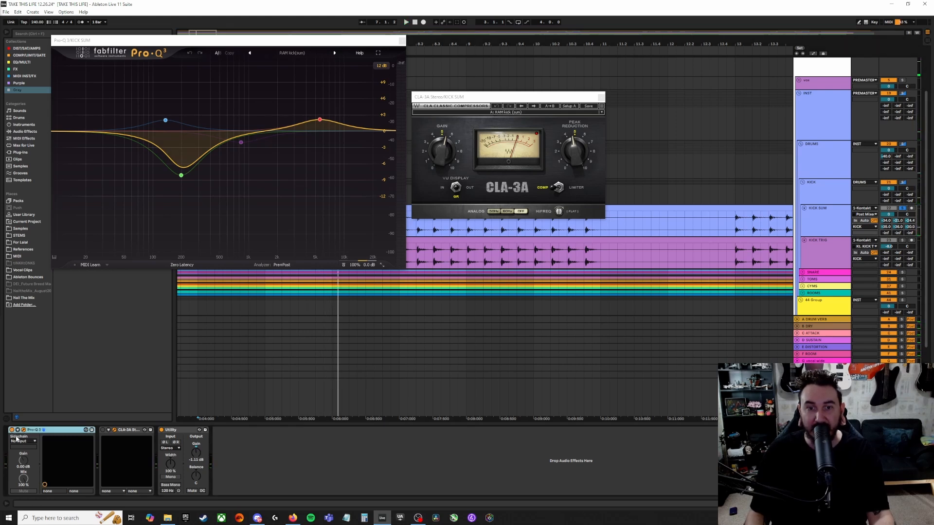
{"action": "key", "text": "space"}
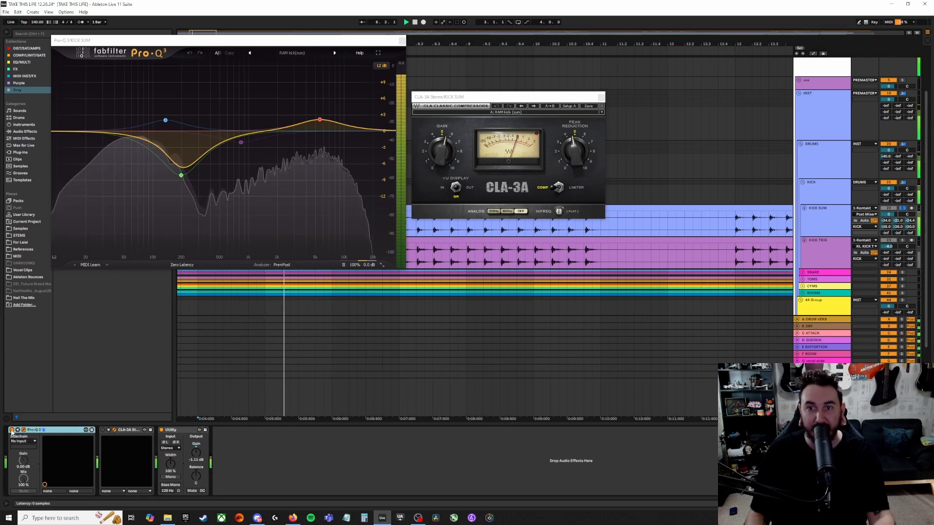
- Compare KICK SUM during playback with Pro-Q 3 bypassed and re-enabled, and stop playback
{"action": "left_click", "coordinate": [12, 430]}
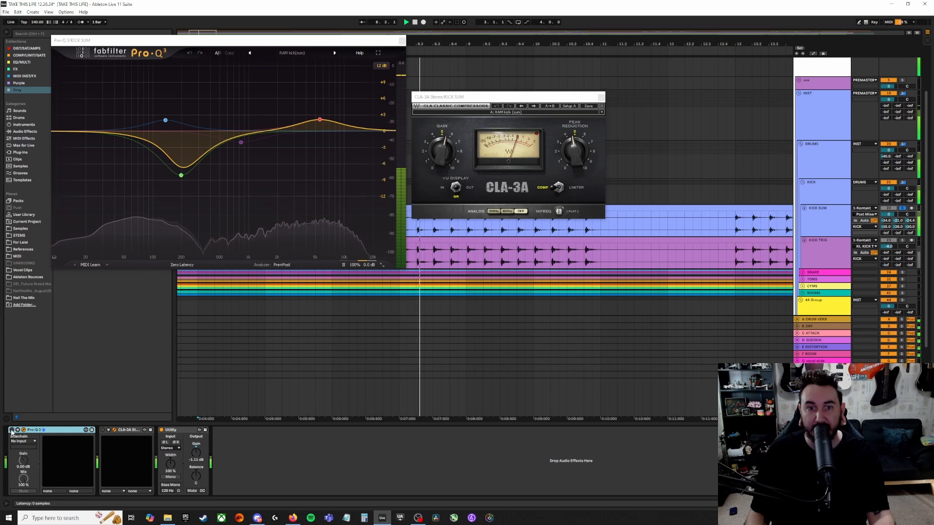
{"action": "left_click", "coordinate": [12, 430]}
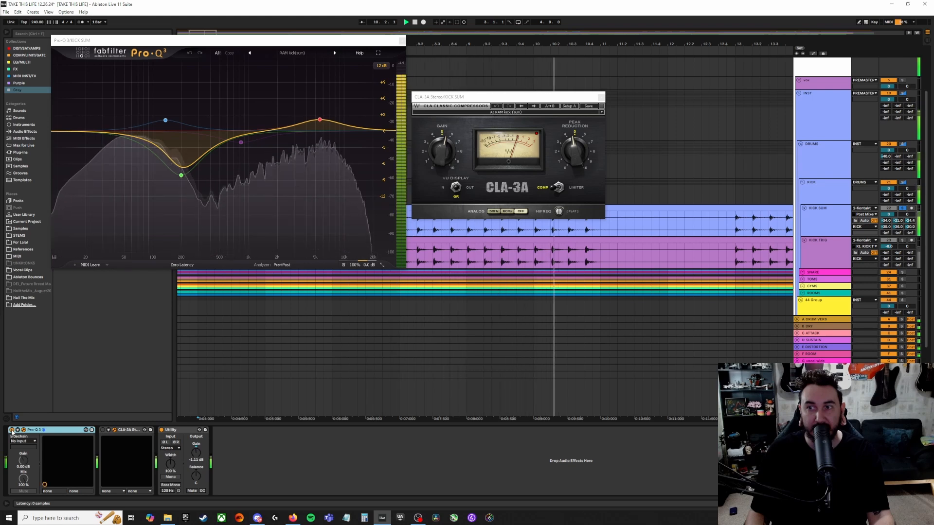
{"action": "key", "text": "space"}
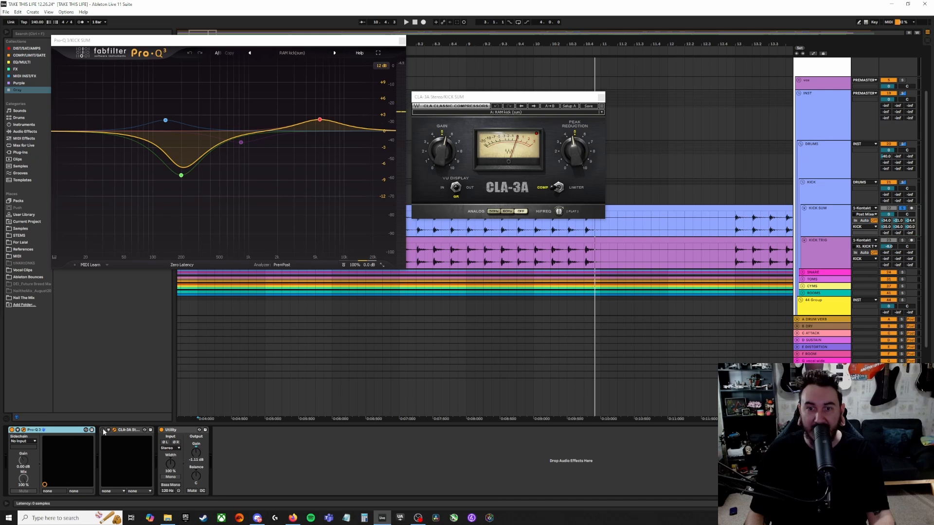
- Play KICK SUM while switching CLA-3A on and off, leave it enabled, and close both plug-in windows
{"action": "key", "text": "space"}
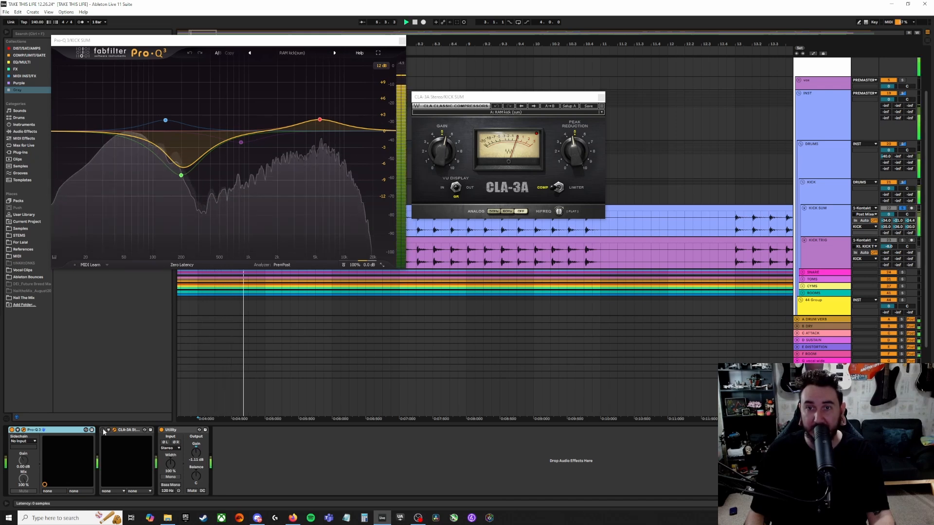
{"action": "left_click", "coordinate": [103, 430]}
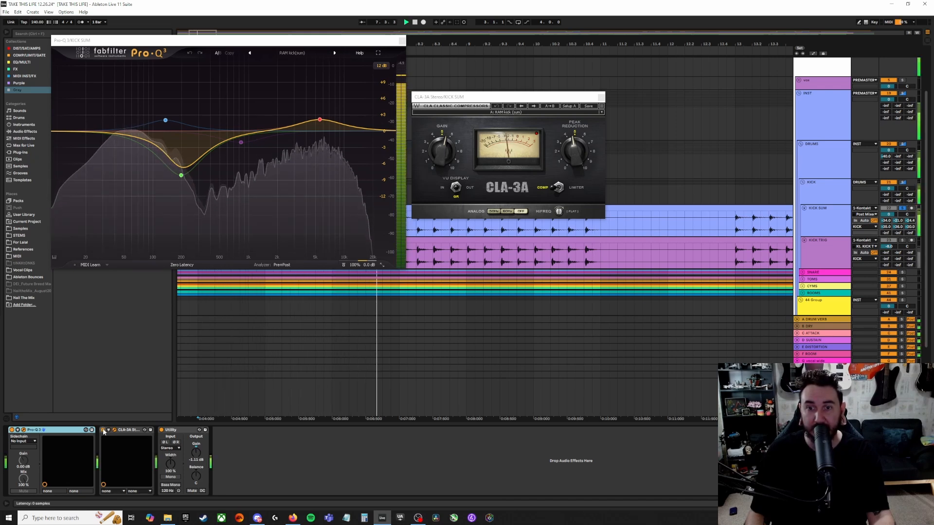
{"action": "left_click", "coordinate": [104, 430]}
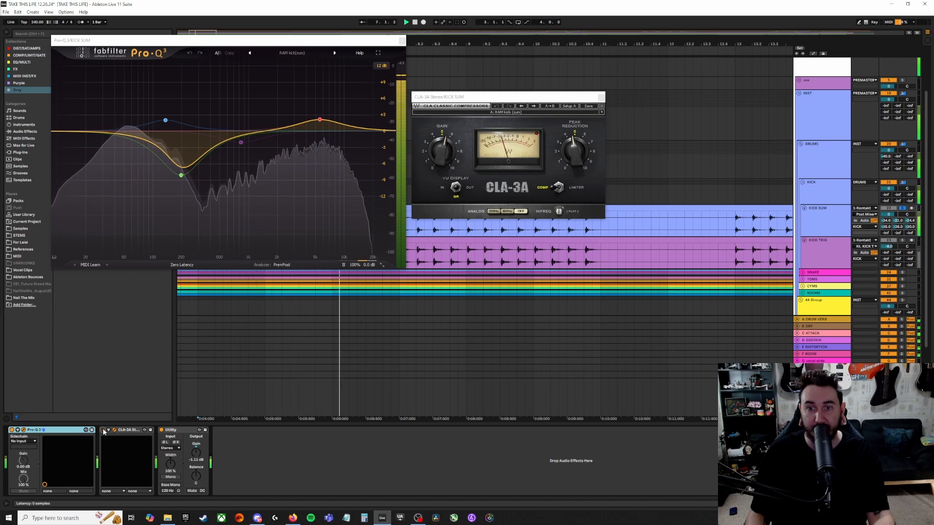
{"action": "left_click", "coordinate": [104, 431]}
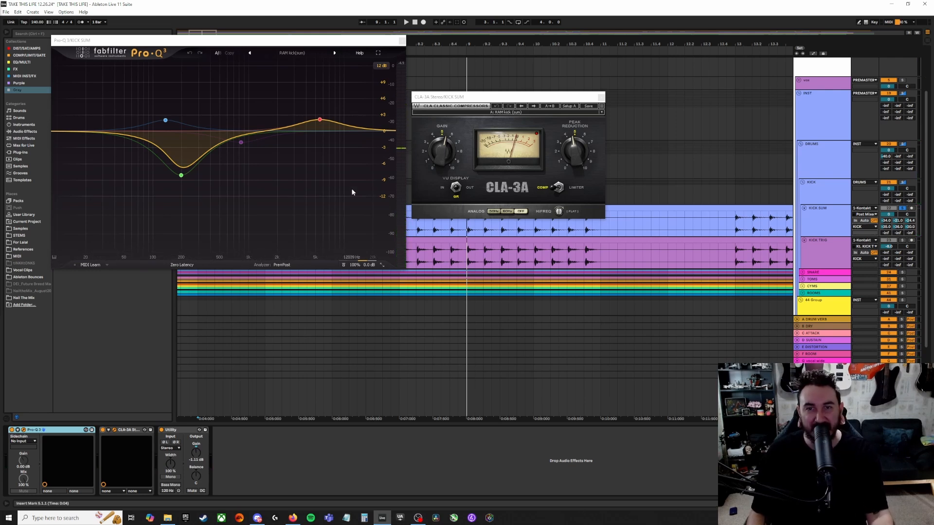
{"action": "left_click", "coordinate": [401, 41]}
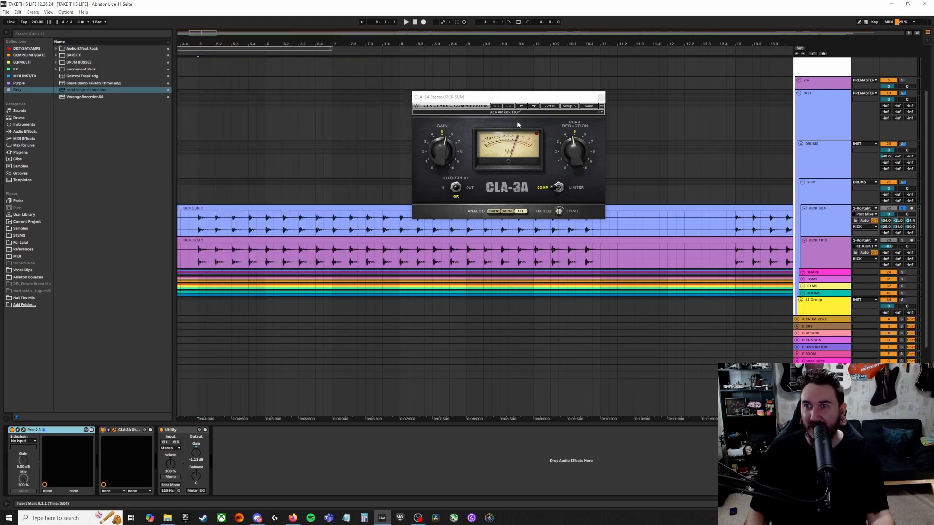
{"action": "left_click", "coordinate": [601, 97]}
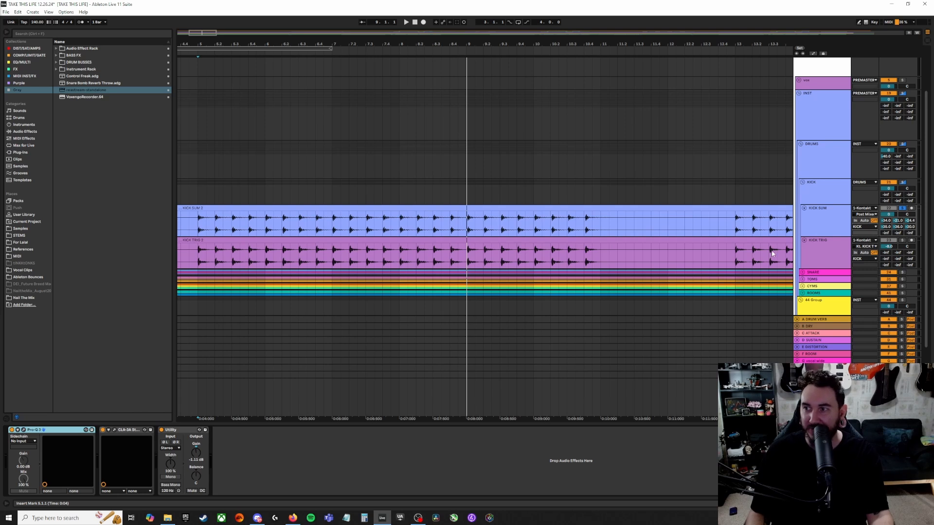
- Open Pro-C 2 on the KICK group, audition the soloed group with it bypassed and enabled, and close its window
{"action": "left_click", "coordinate": [813, 255]}
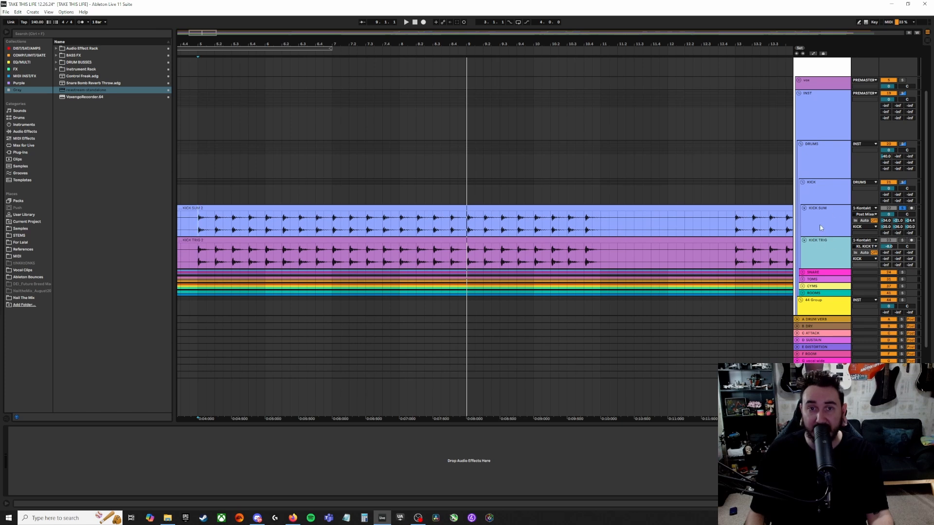
{"action": "left_click", "coordinate": [817, 195]}
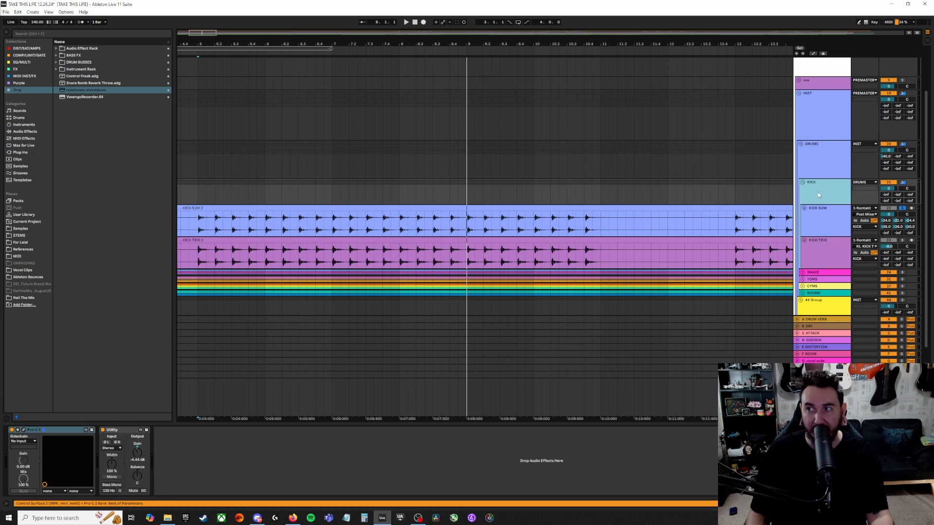
{"action": "left_click", "coordinate": [24, 431]}
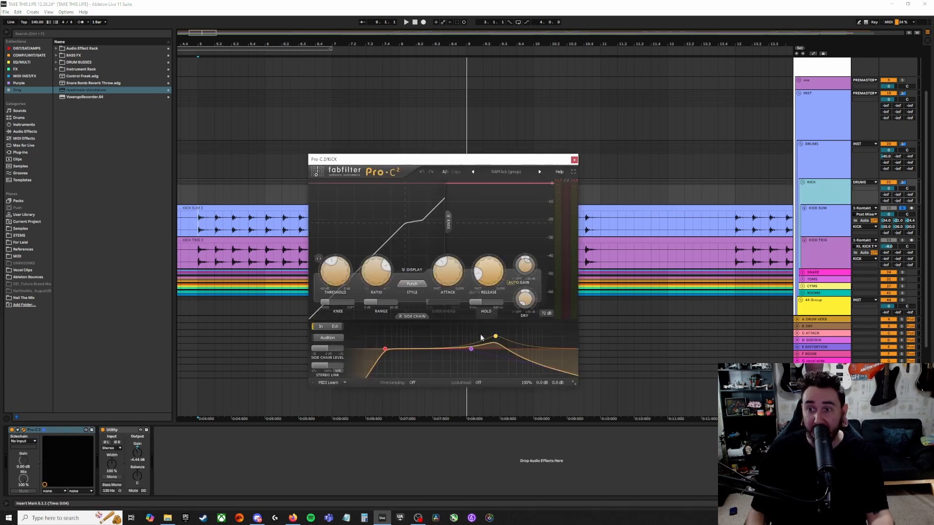
{"action": "key", "text": "space"}
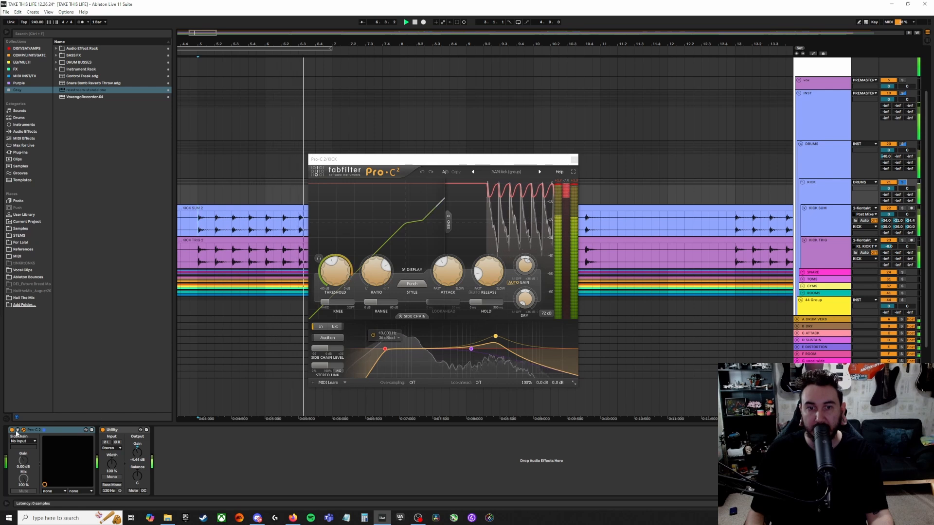
{"action": "left_click", "coordinate": [12, 431]}
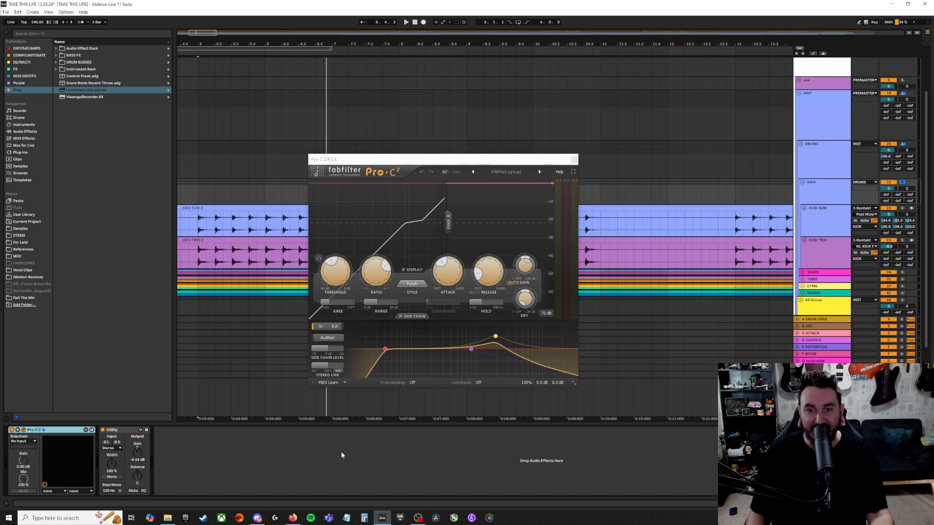
{"action": "key", "text": "space"}
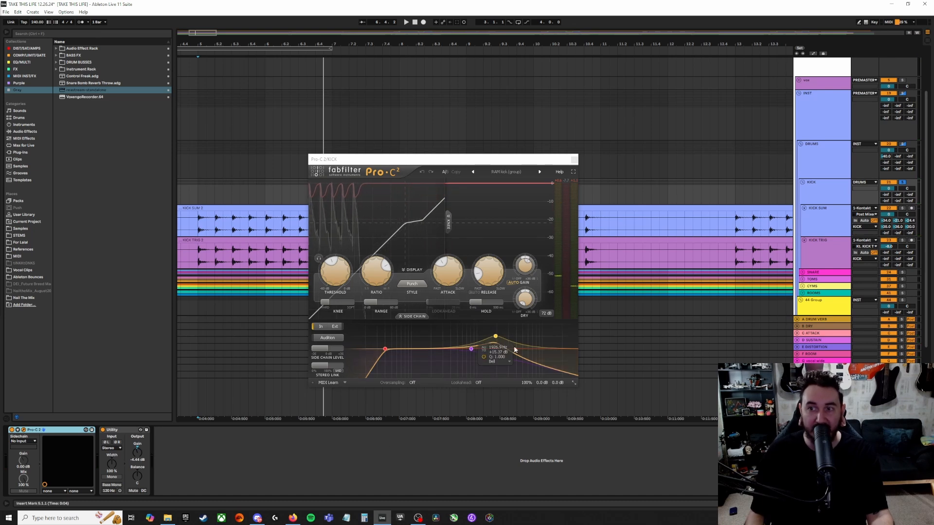
{"action": "left_click", "coordinate": [575, 160]}
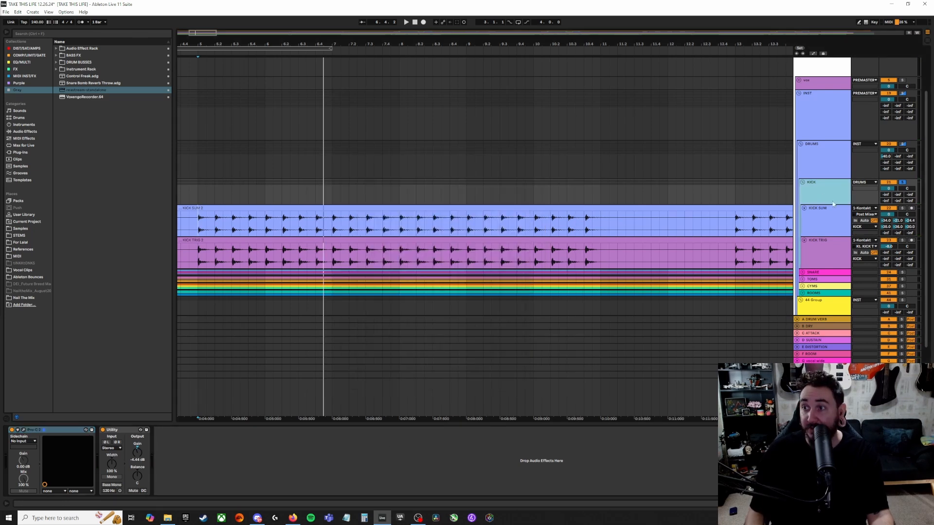
- Collapse the KICK group, and expand and solo the SNARE group
{"action": "left_click", "coordinate": [824, 226]}
{"action": "left_click", "coordinate": [821, 192]}
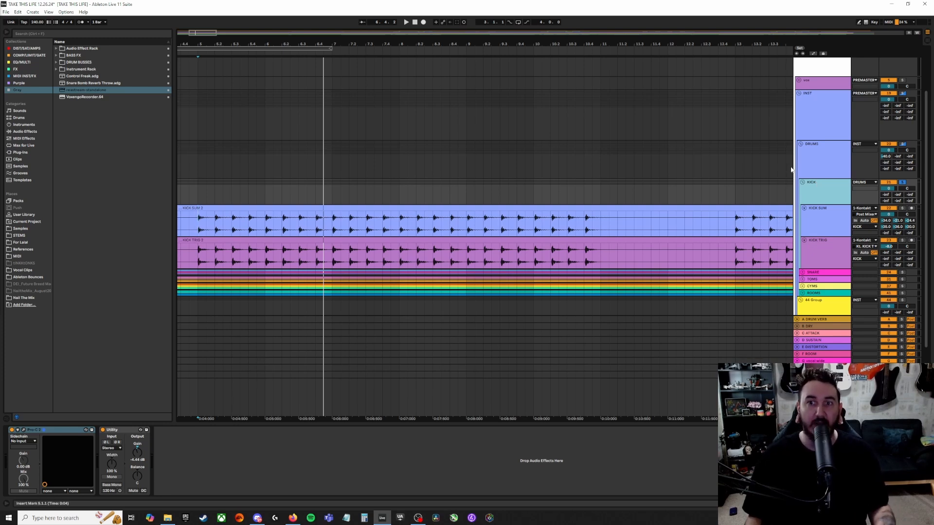
{"action": "left_click", "coordinate": [802, 183]}
{"action": "left_click", "coordinate": [802, 189]}
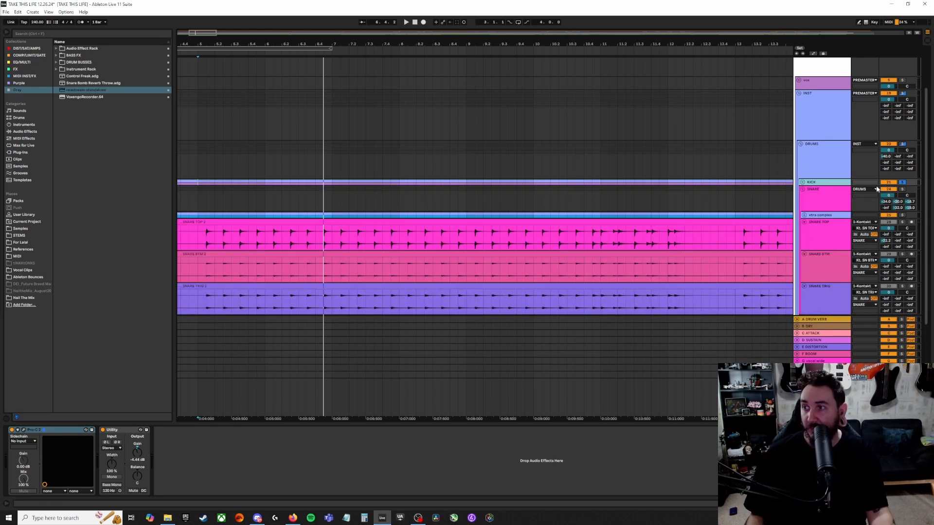
{"action": "scroll", "coordinate": [807, 187], "scroll_direction": "down", "scroll_amount": 3}
{"action": "scroll", "coordinate": [818, 190], "scroll_direction": "down", "scroll_amount": 1}
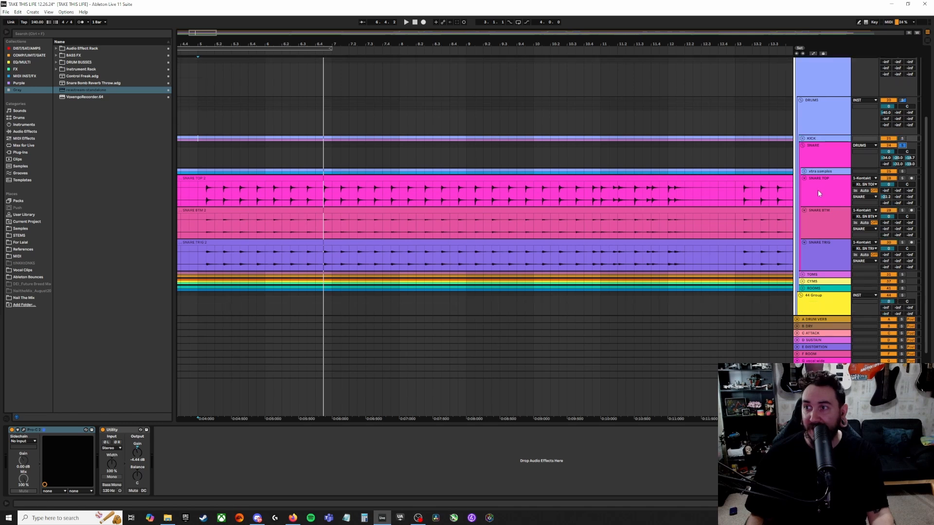
- Review the device chains on the SNARE TOP, SNARE BTM and SNARE TRIG tracks
{"action": "left_click", "coordinate": [821, 191]}
{"action": "left_click", "coordinate": [828, 228]}
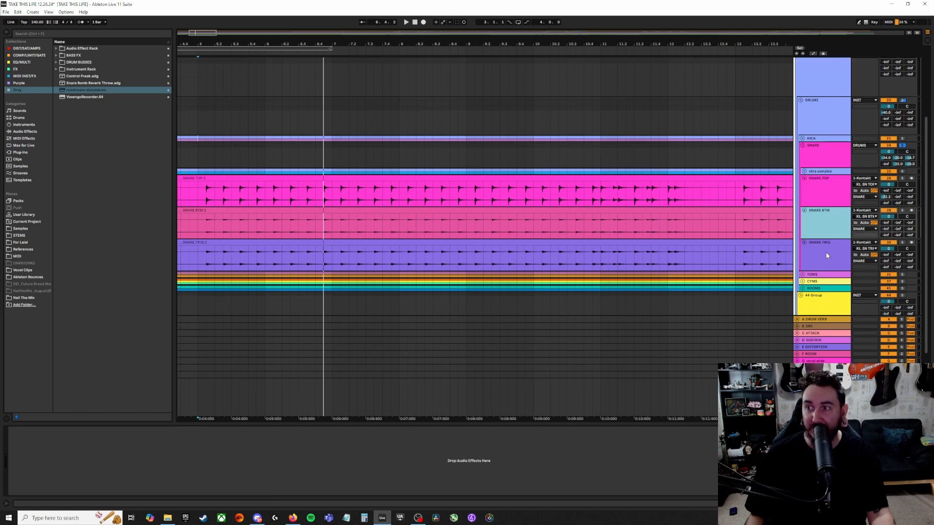
{"action": "left_click", "coordinate": [826, 253]}
{"action": "left_click", "coordinate": [823, 223]}
{"action": "left_click", "coordinate": [825, 190]}
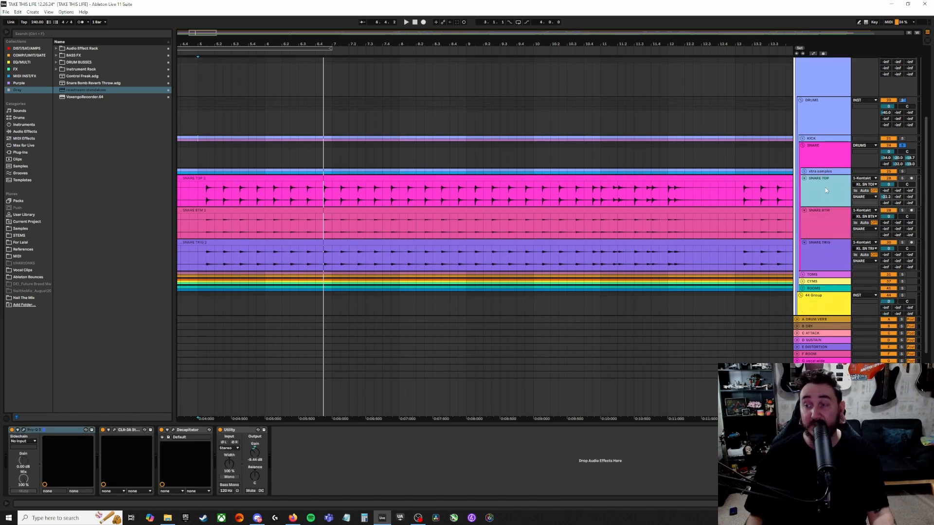
{"action": "left_click", "coordinate": [828, 221]}
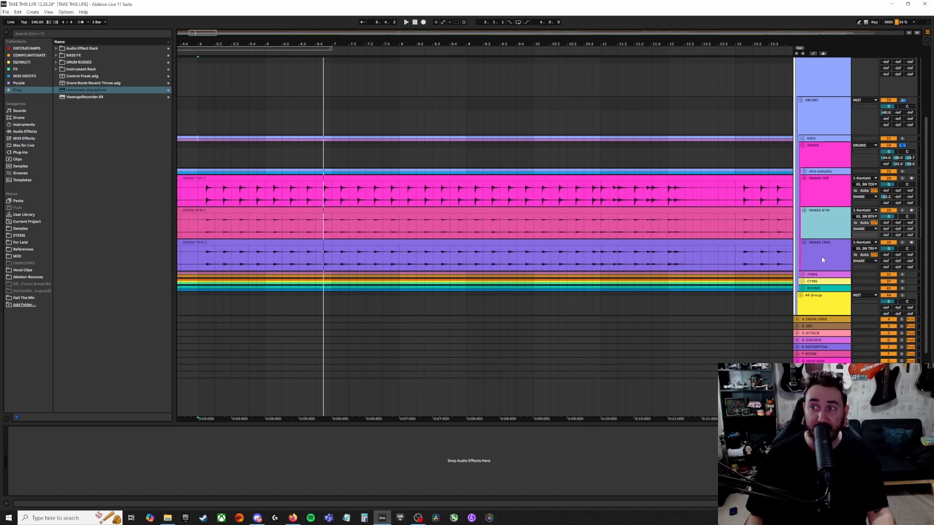
{"action": "left_click", "coordinate": [823, 240]}
{"action": "left_click", "coordinate": [824, 236]}
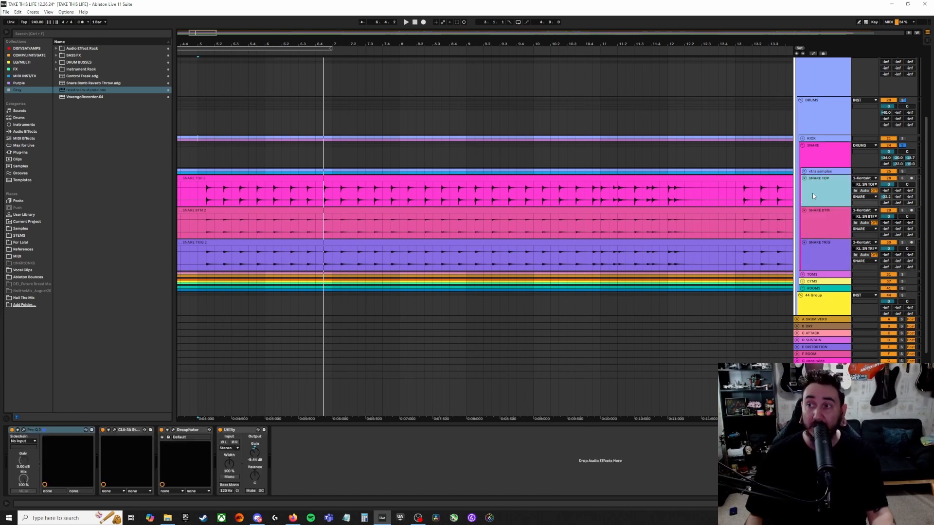
- Expand the xtra samples group inside SNARE and check the devices on IMPACT MAPLE and CREW SAMP
{"action": "left_click", "coordinate": [804, 171]}
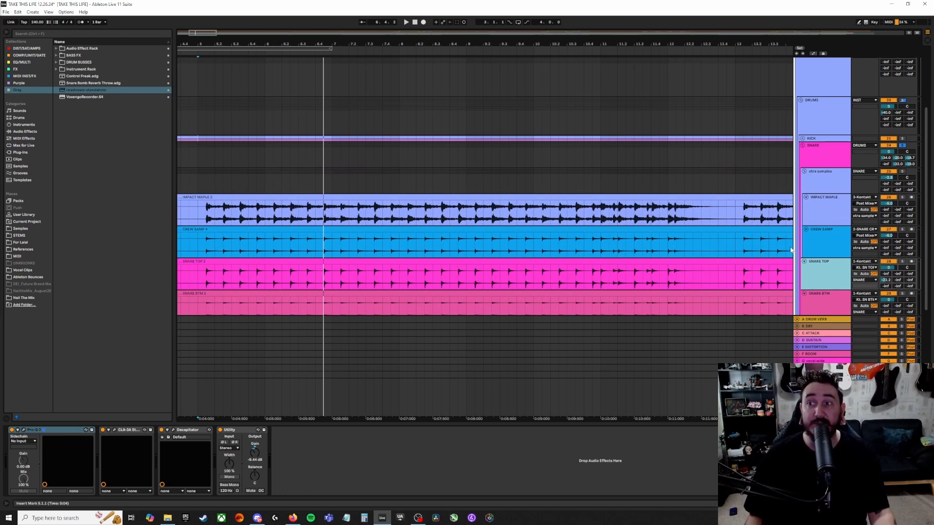
{"action": "left_click", "coordinate": [819, 216]}
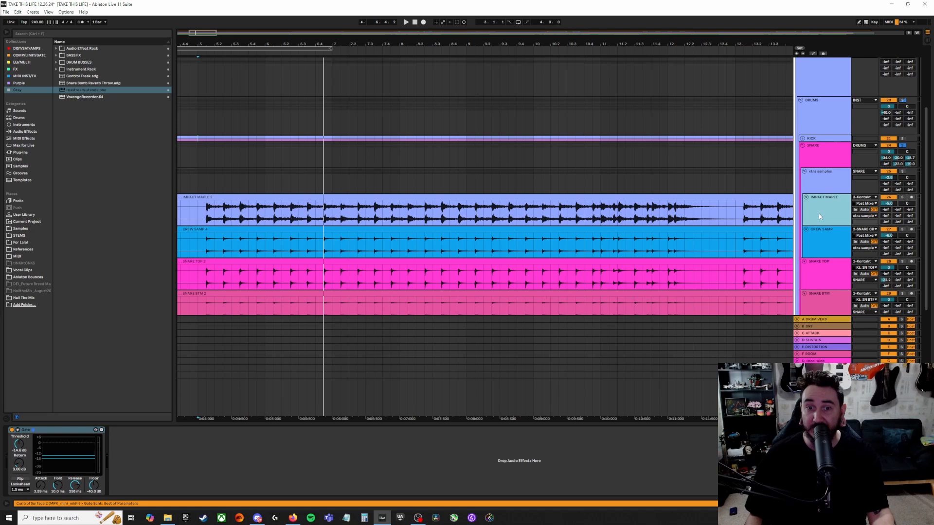
{"action": "left_click", "coordinate": [822, 238], "text": "shift"}
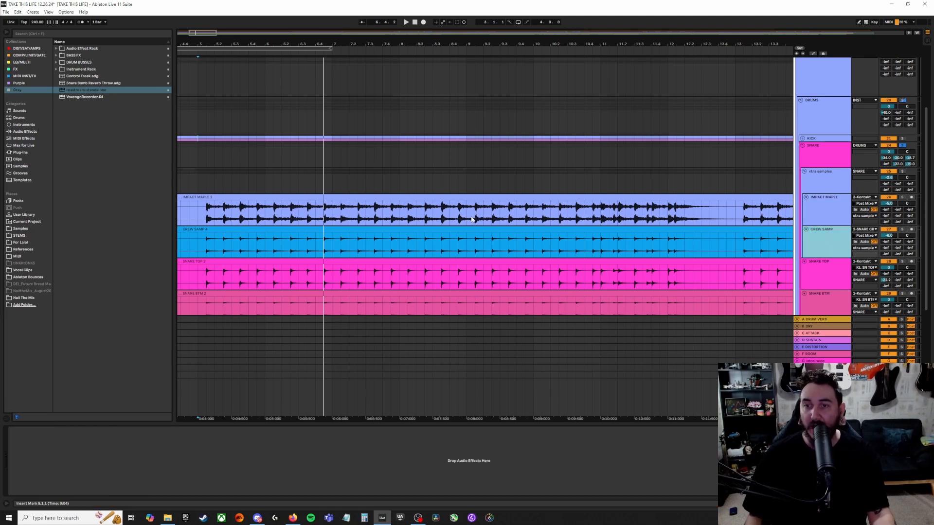
- Audition the soloed CREW SAMP and IMPACT MAPLE tracks one after the other from 5.1.3
{"action": "left_click", "coordinate": [901, 230]}
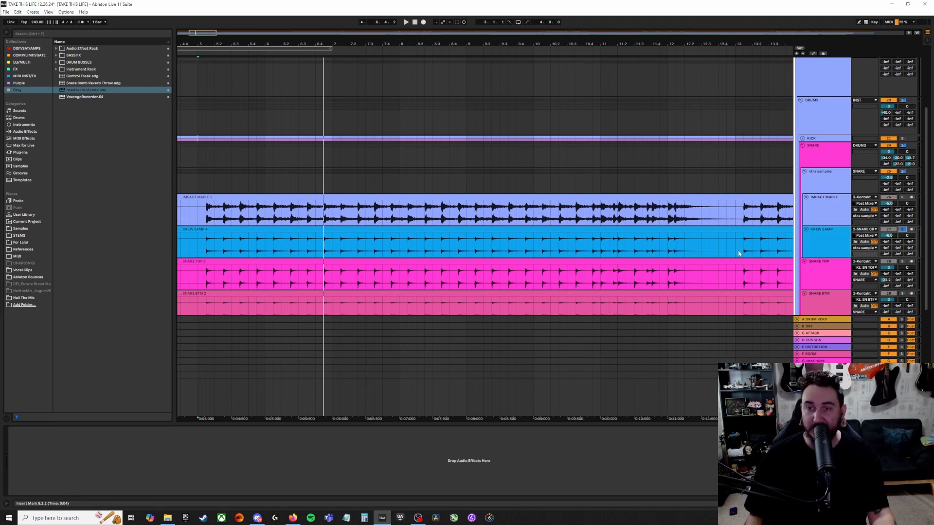
{"action": "left_click", "coordinate": [201, 243]}
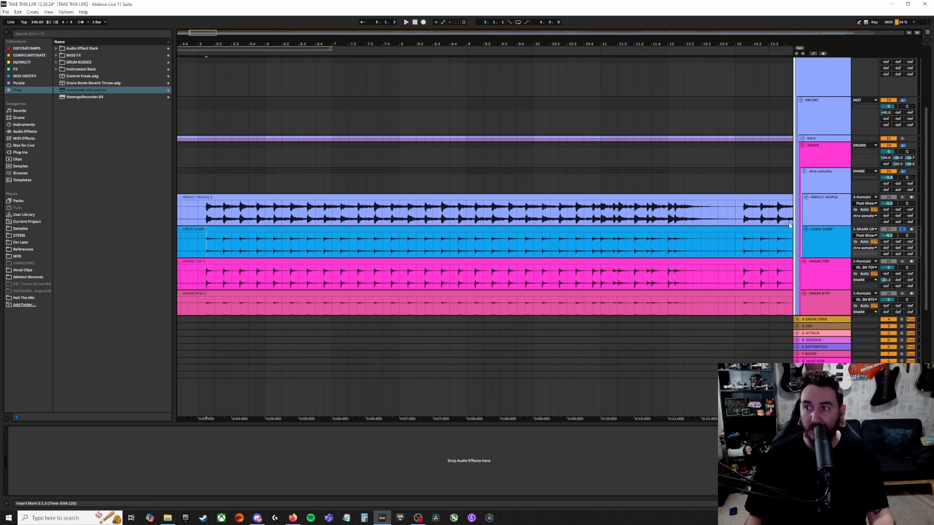
{"action": "key", "text": "space"}
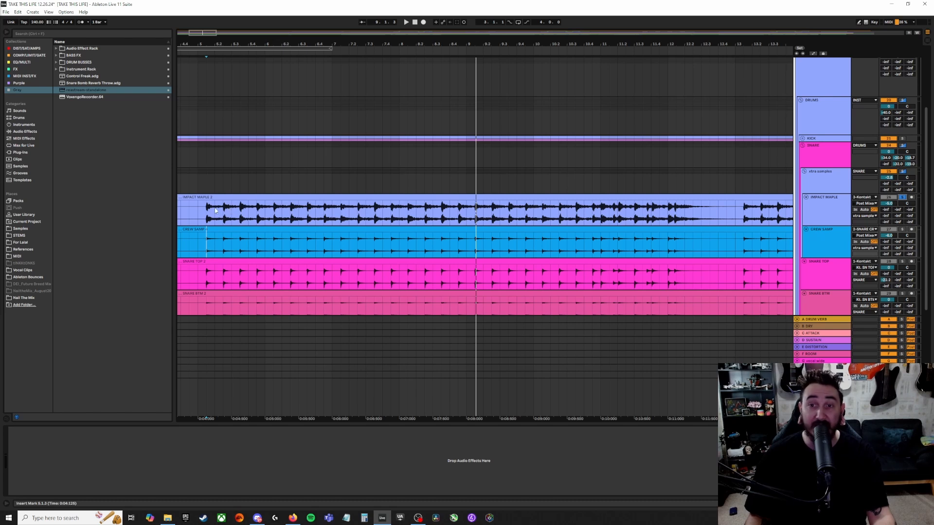
{"action": "key", "text": "space"}
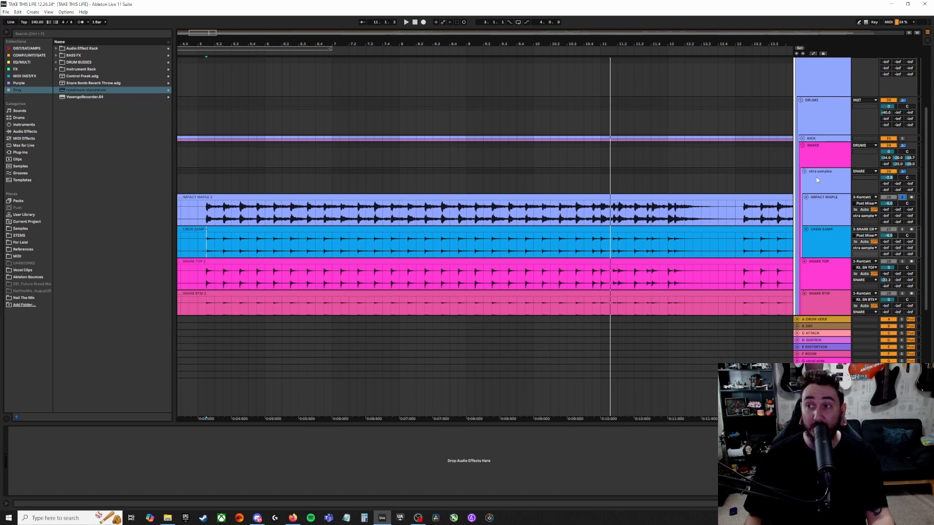
- Solo the SNARE group and compare its playback with the xtra samples group active and muted
{"action": "left_click", "coordinate": [901, 145]}
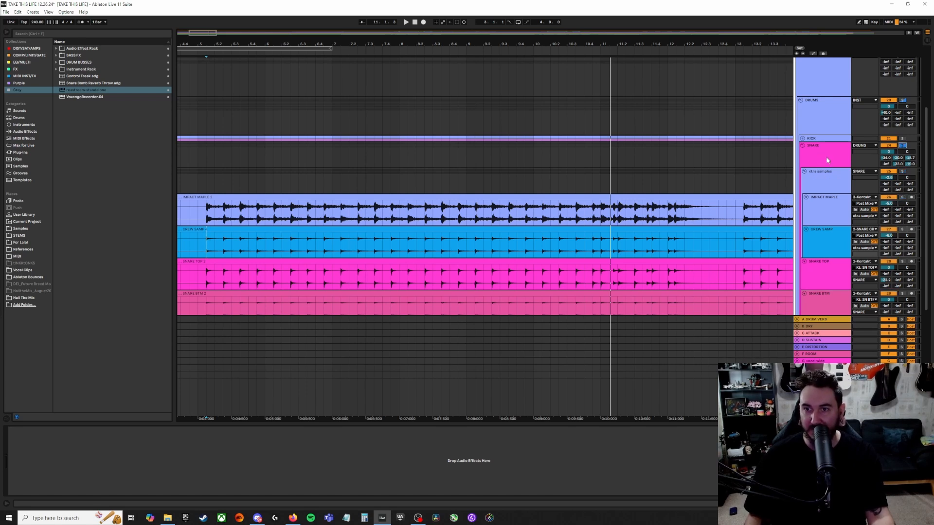
{"action": "key", "text": "space"}
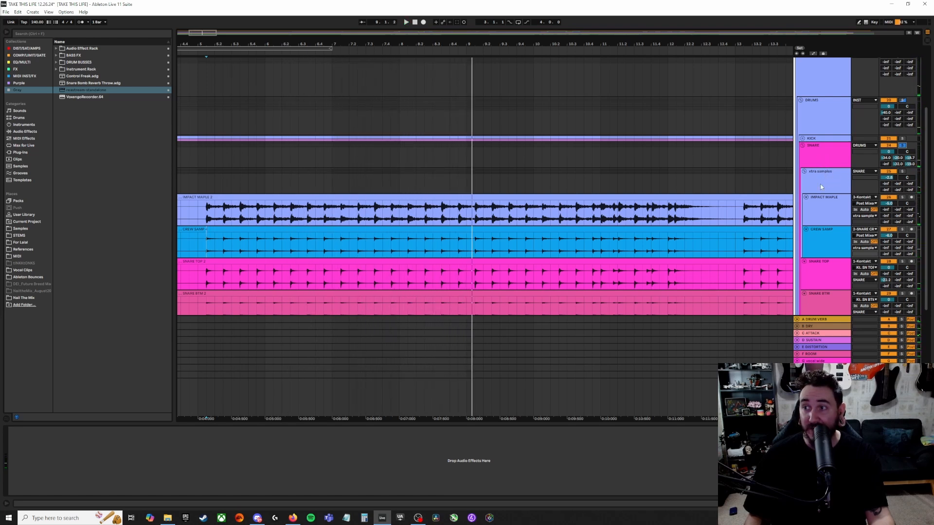
{"action": "left_click", "coordinate": [820, 187]}
{"action": "key", "text": "space"}
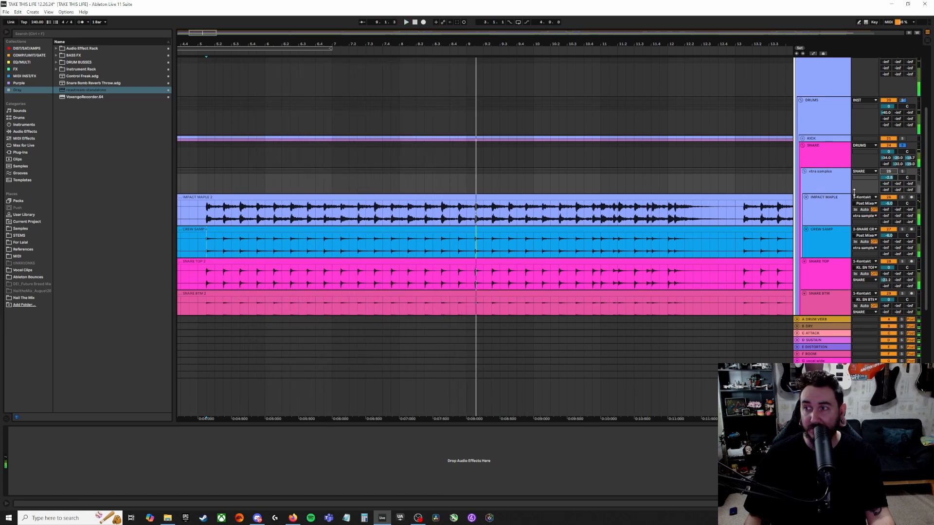
{"action": "key", "text": "space"}
{"action": "key", "text": "space"}
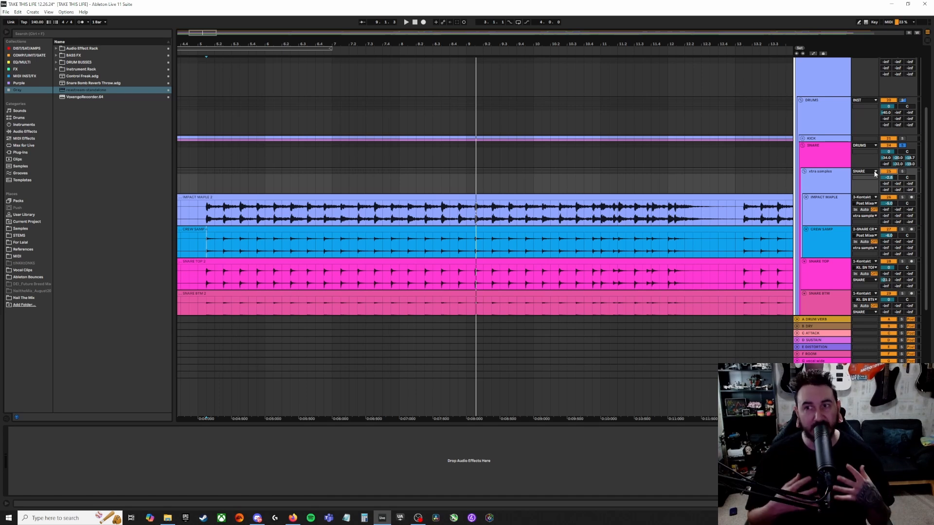
- Collapse the xtra samples group and open Pro-Q 3 on the SNARE TOP track
{"action": "left_click", "coordinate": [804, 172]}
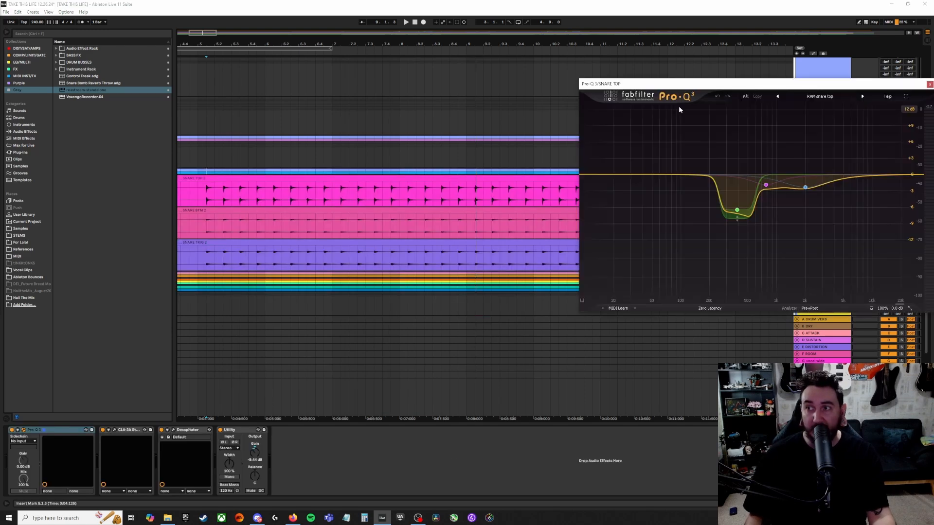
- Play the soloed SNARE TOP track from 5.1.3 and compare its sound with Pro-Q 3 bypassed and active
{"action": "left_click_drag", "start_coordinate": [723, 89], "coordinate": [278, 106]}
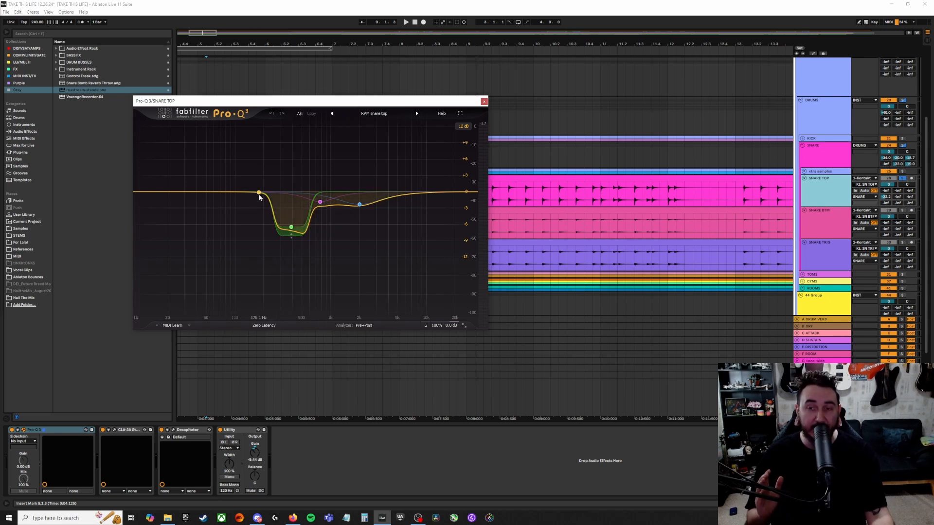
{"action": "key", "text": "space"}
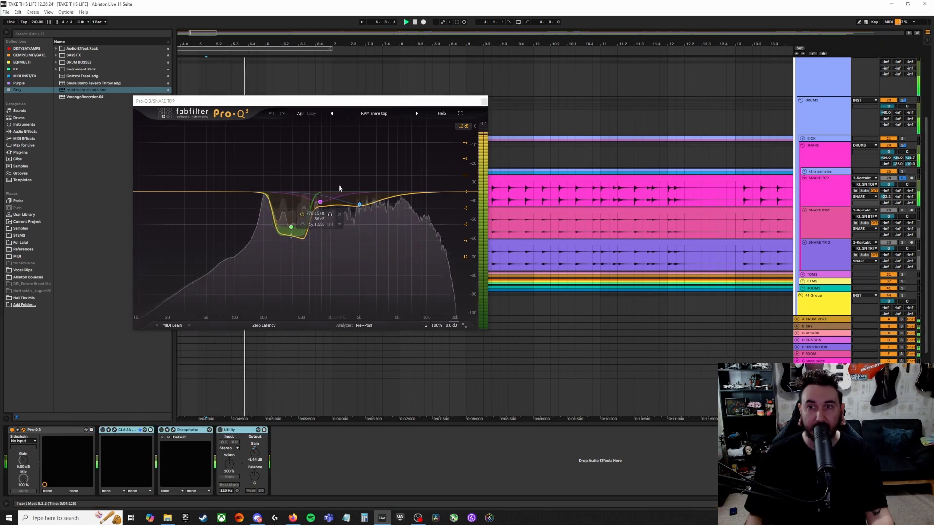
{"action": "left_click", "coordinate": [425, 326]}
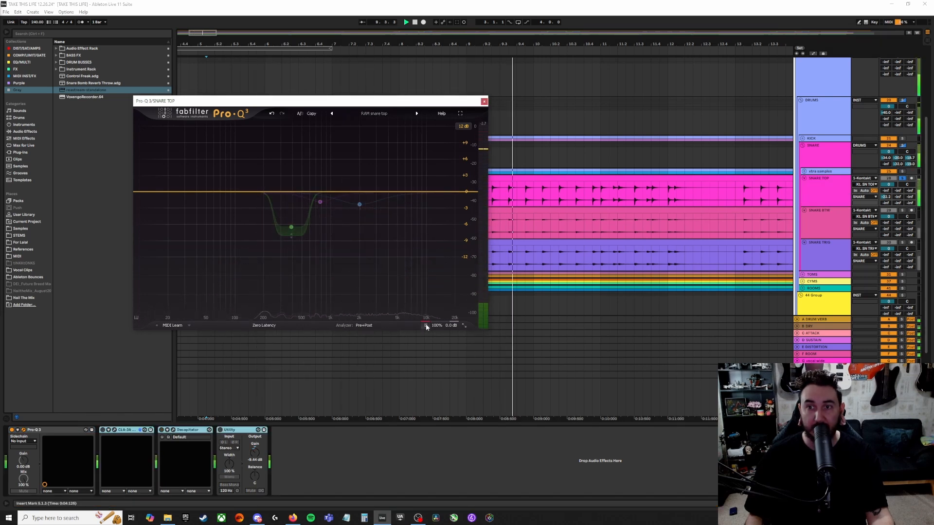
{"action": "left_click", "coordinate": [426, 326]}
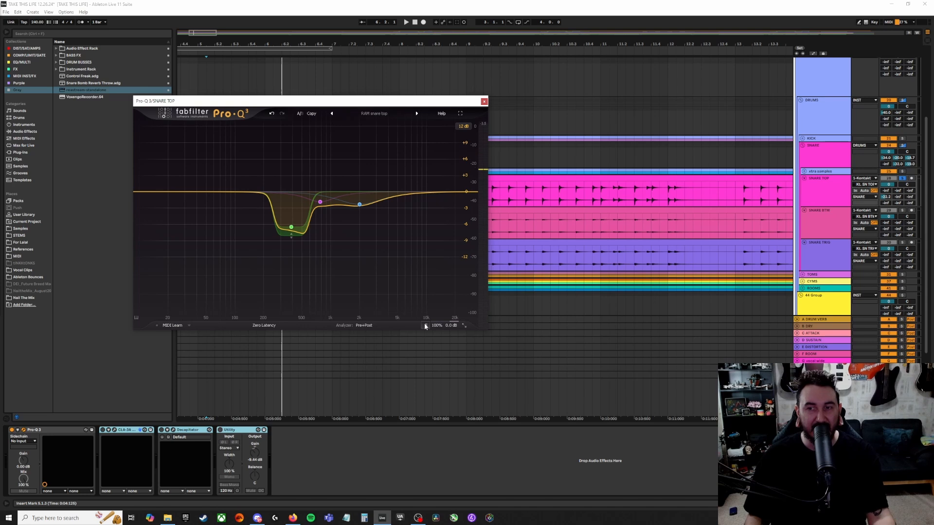
{"action": "left_click", "coordinate": [424, 325]}
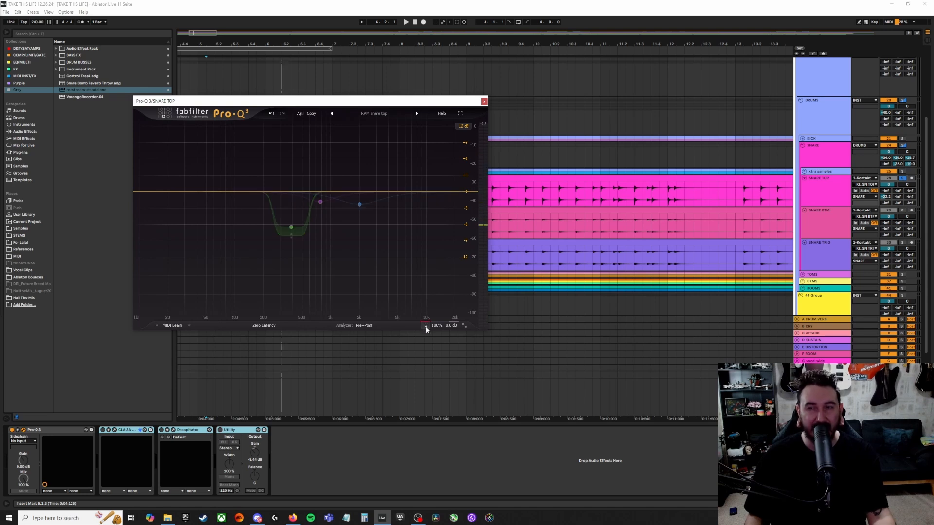
{"action": "key", "text": "space"}
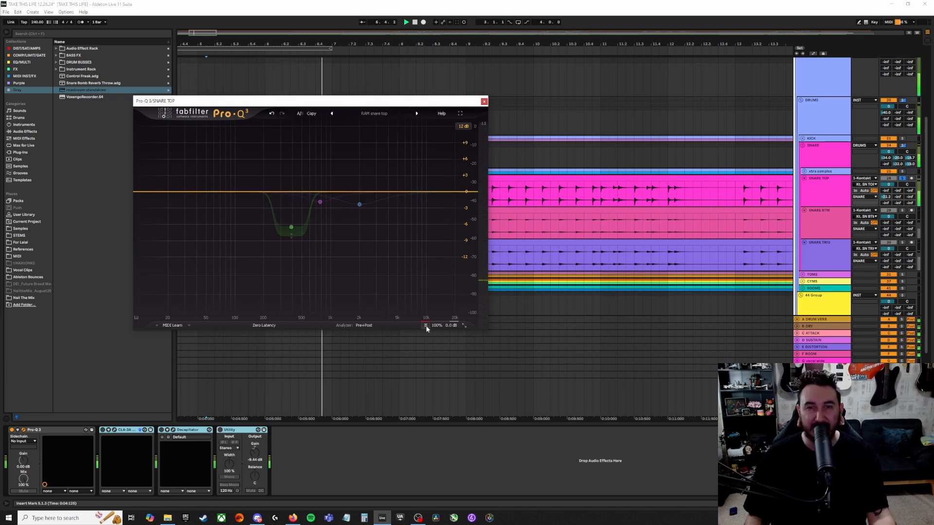
{"action": "left_click", "coordinate": [425, 326]}
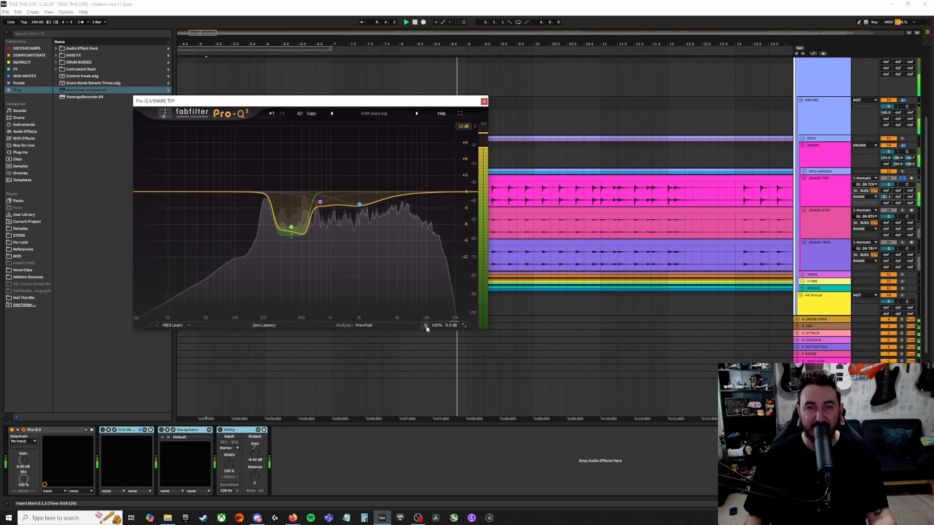
{"action": "key", "text": "space"}
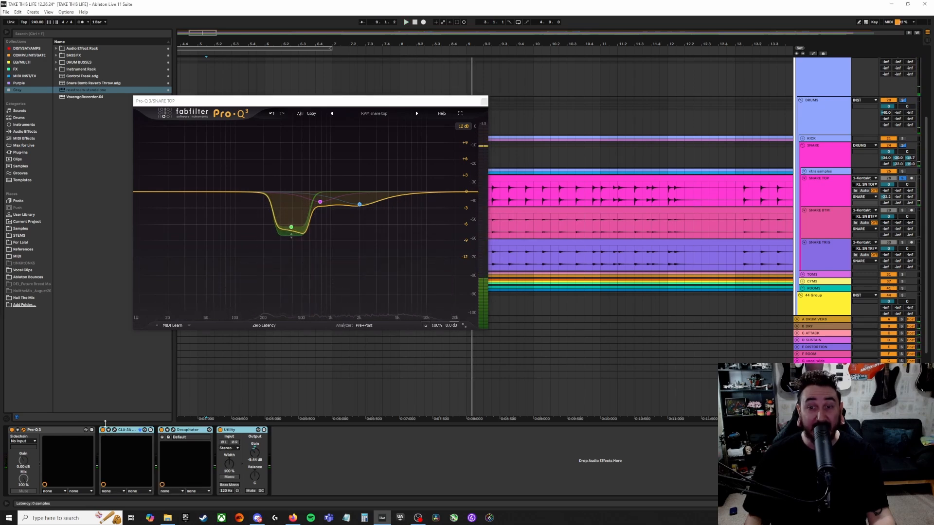
- Open the CLA-3A compressor beside Pro-Q 3 on SNARE TOP and compare playback with the compressor off and on
{"action": "left_click_drag", "start_coordinate": [292, 101], "coordinate": [214, 49]}
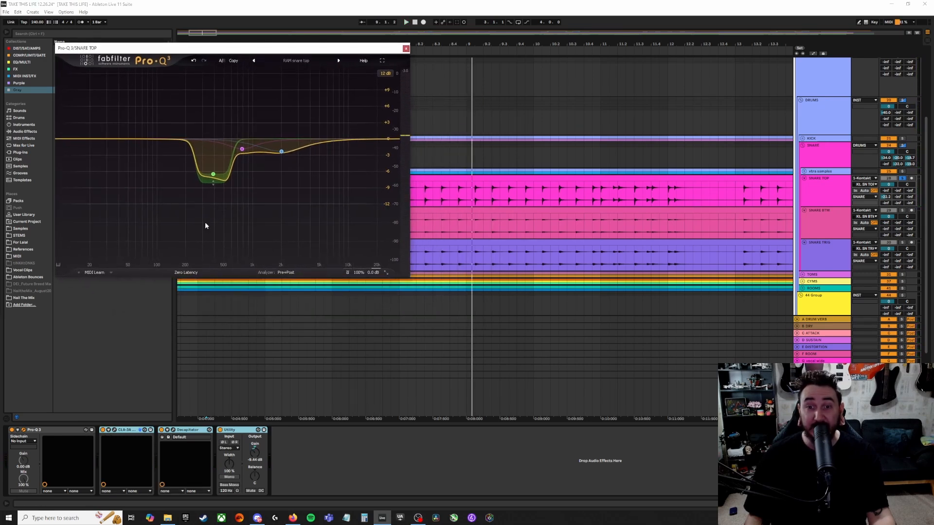
{"action": "left_click", "coordinate": [103, 429]}
{"action": "left_click", "coordinate": [115, 430]}
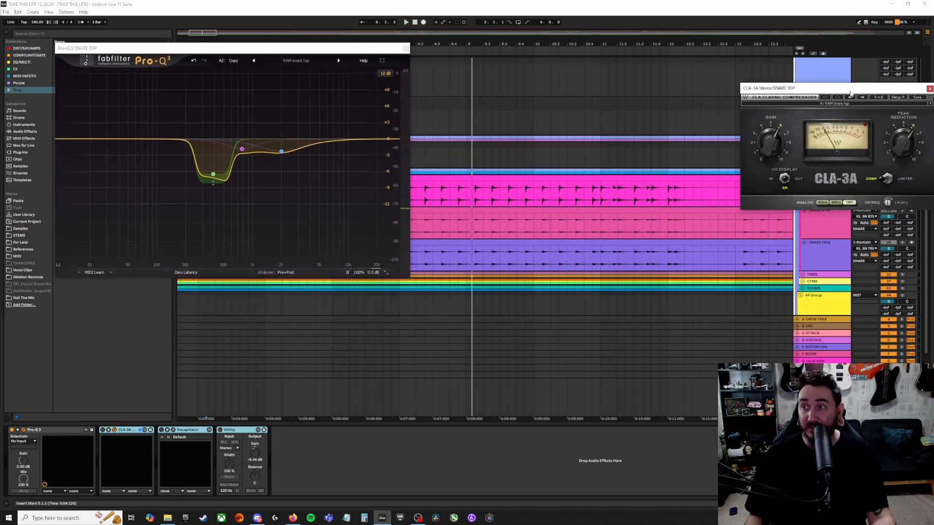
{"action": "left_click_drag", "start_coordinate": [850, 93], "coordinate": [531, 61]}
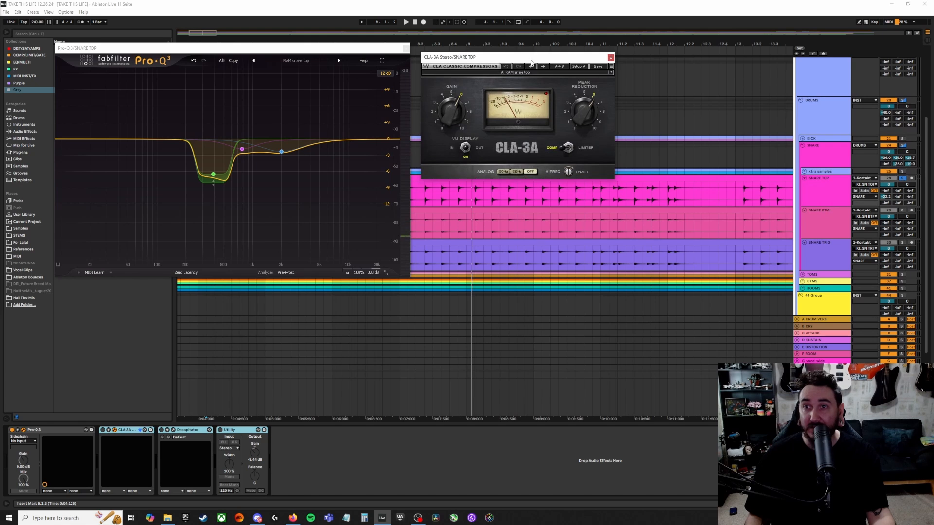
{"action": "key", "text": "space"}
{"action": "left_click", "coordinate": [102, 430]}
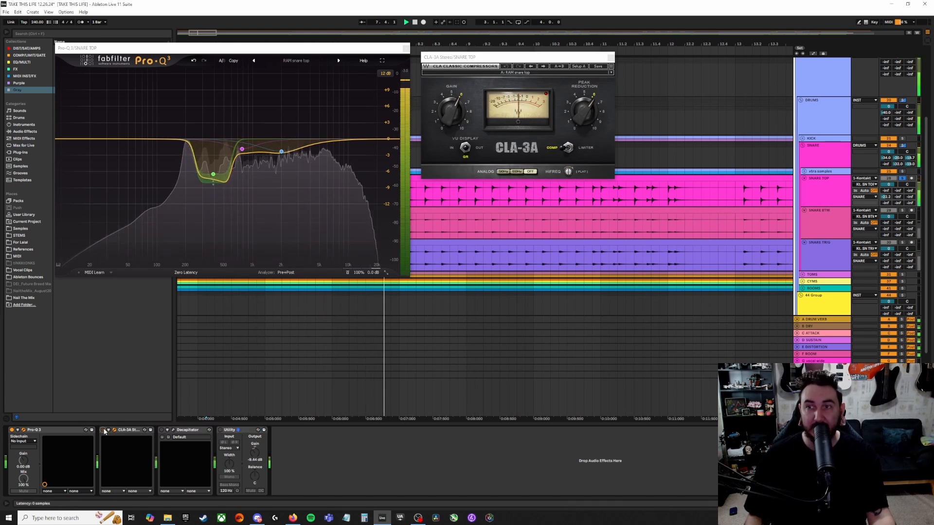
{"action": "left_click", "coordinate": [103, 429]}
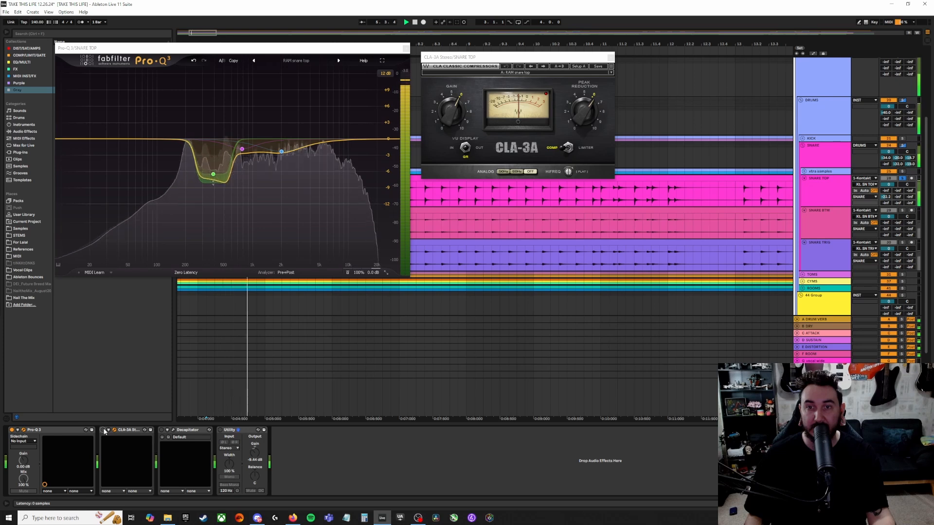
{"action": "left_click", "coordinate": [102, 429]}
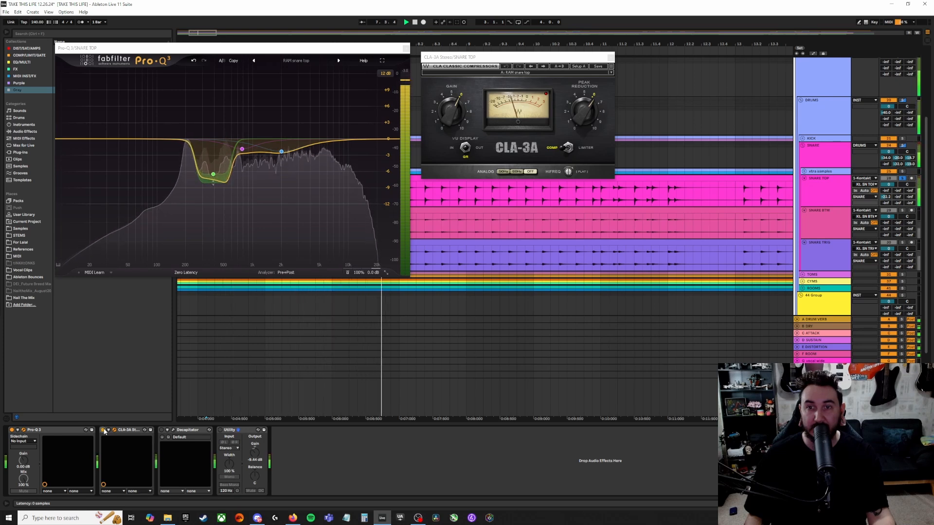
{"action": "key", "text": "space"}
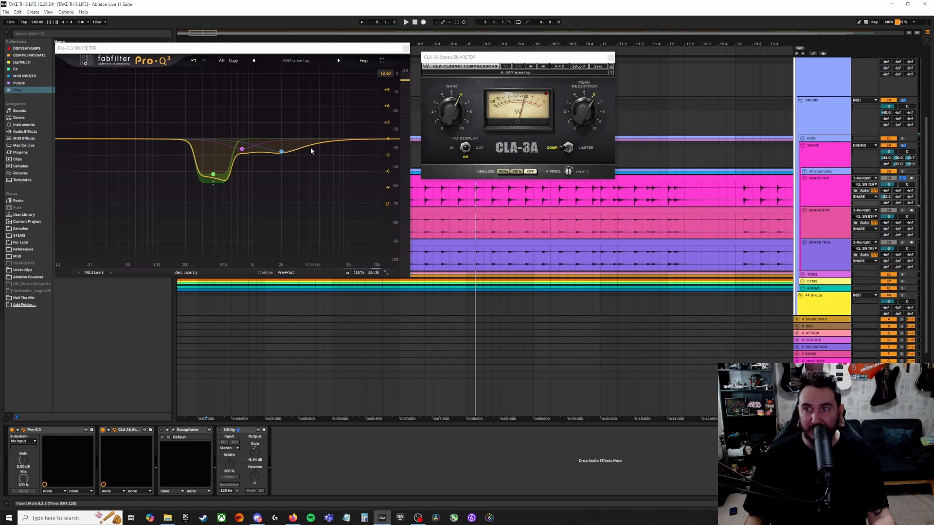
{"action": "left_click", "coordinate": [281, 151]}
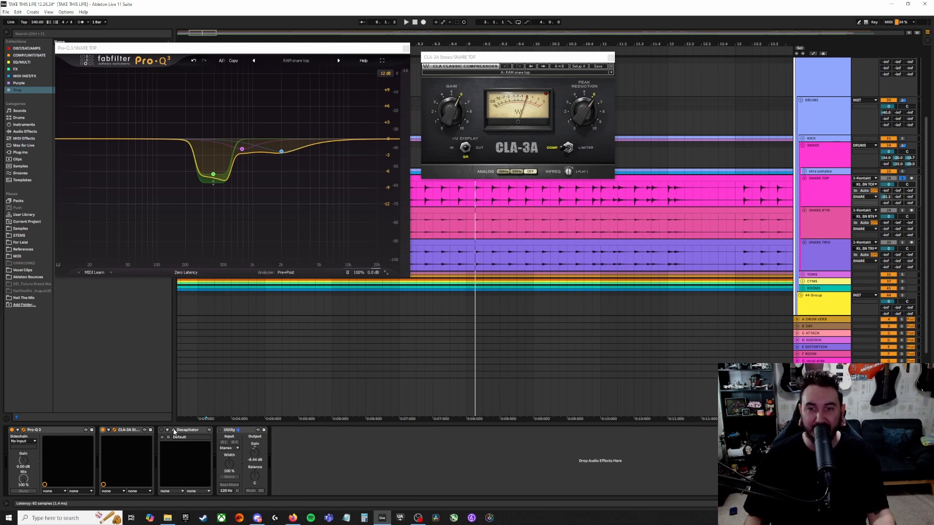
- Open Decapitator below CLA-3A on SNARE TOP, switch the device on and audition the saturated snare
{"action": "left_click", "coordinate": [173, 431]}
{"action": "left_click_drag", "start_coordinate": [332, 146], "coordinate": [587, 193]}
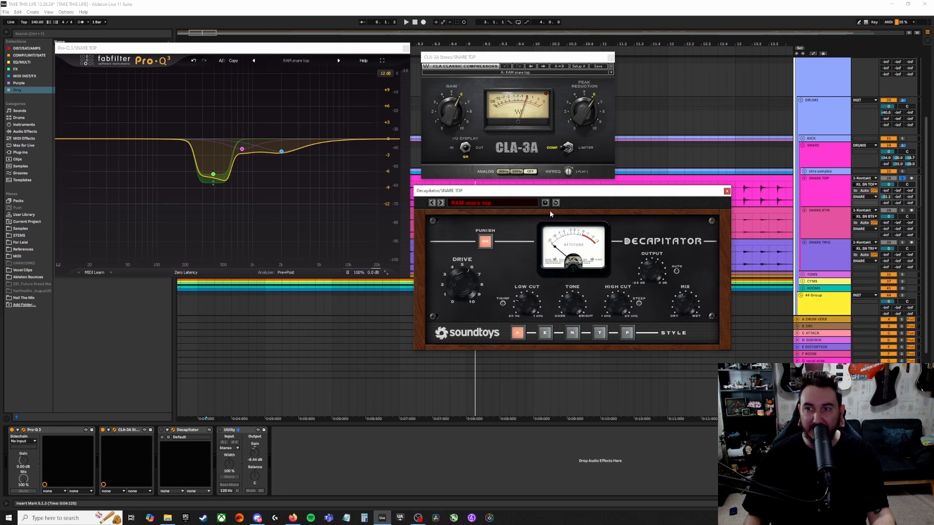
{"action": "key", "text": "space"}
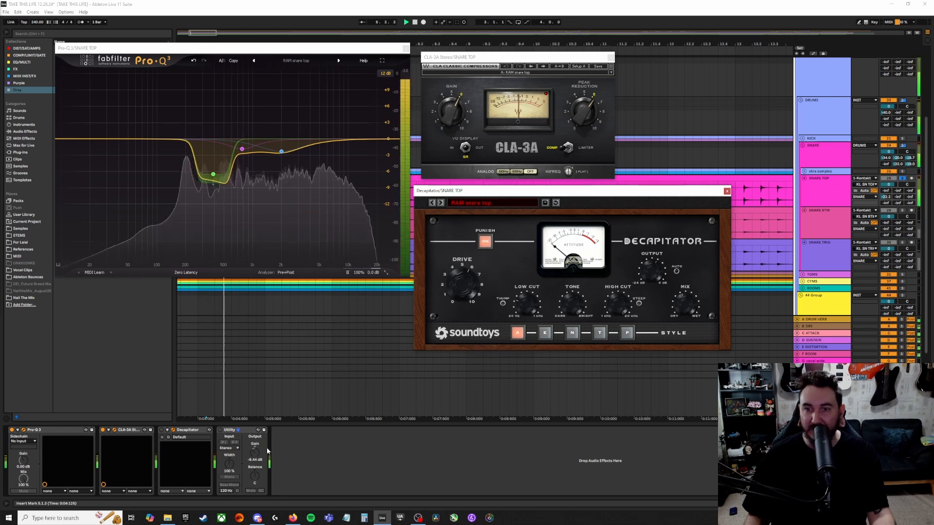
{"action": "left_click", "coordinate": [162, 434]}
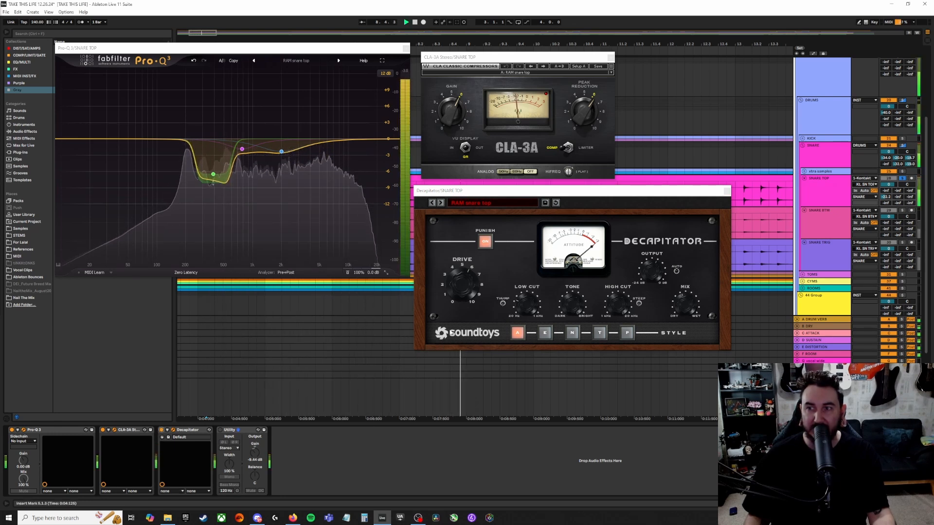
{"action": "key", "text": "space"}
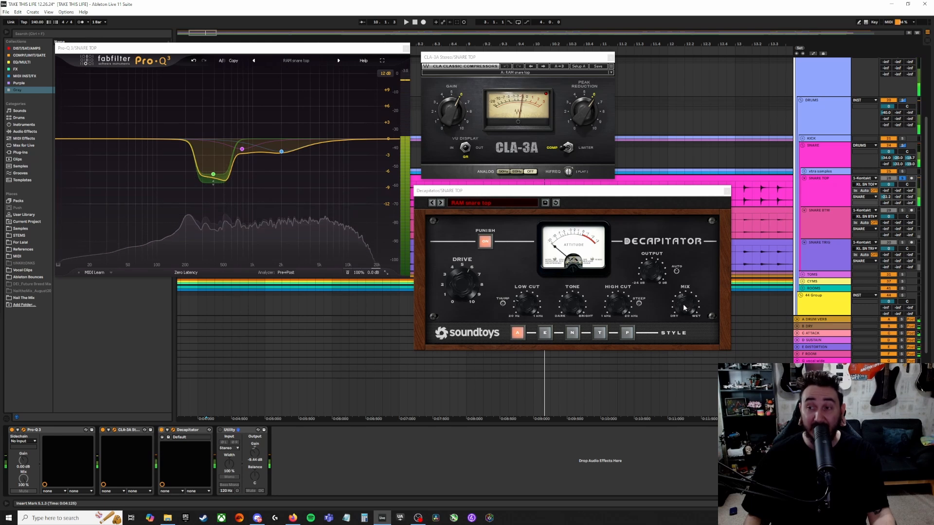
{"action": "left_click", "coordinate": [681, 213]}
{"action": "key", "text": "space"}
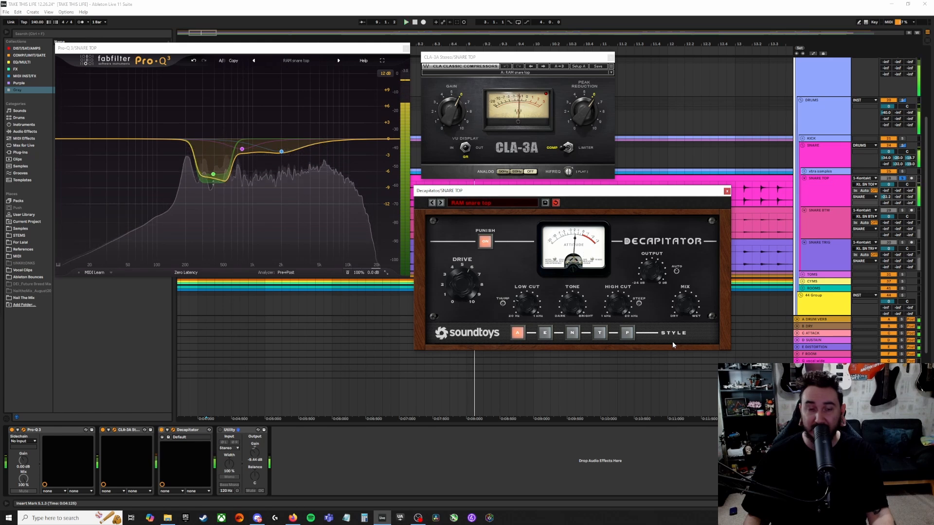
{"action": "key", "text": "space"}
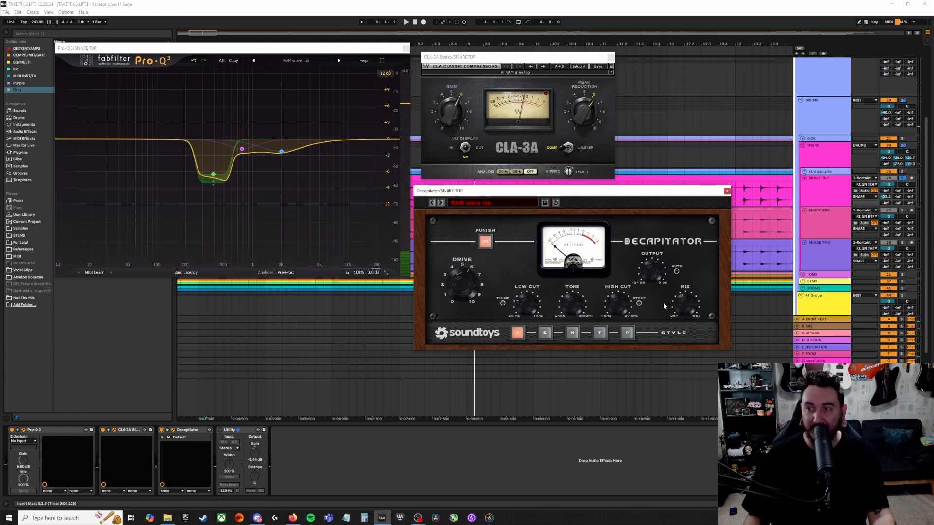
{"action": "key", "text": "space"}
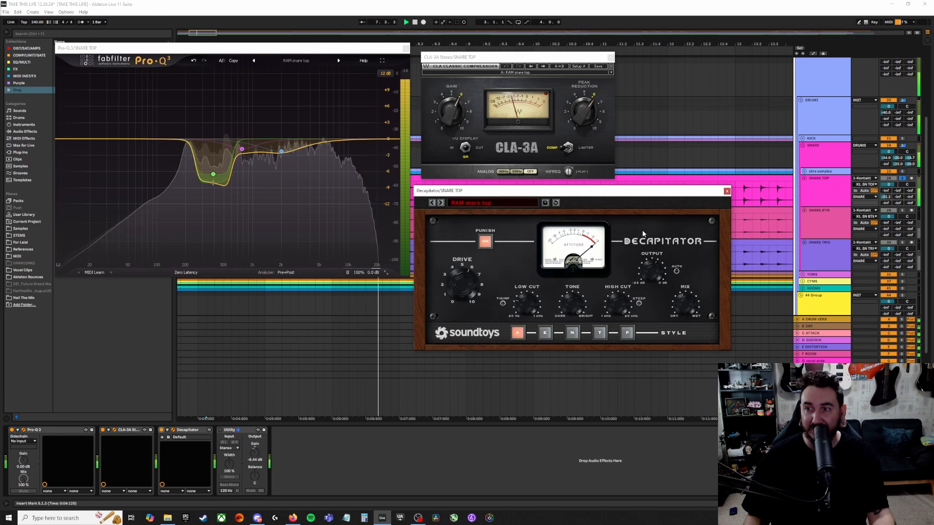
{"action": "key", "text": "space"}
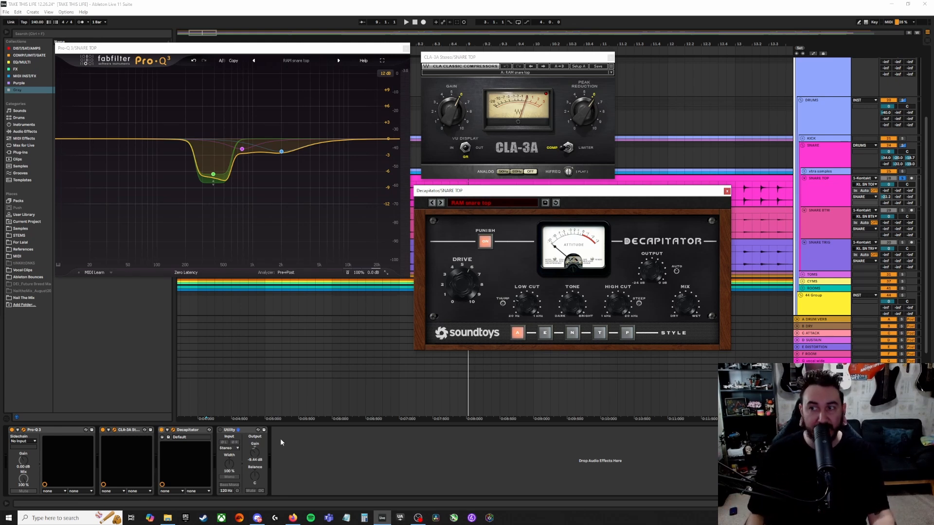
- Switch the Utility device back on, play SNARE TOP through the full chain and close the Decapitator window
{"action": "left_click", "coordinate": [221, 434]}
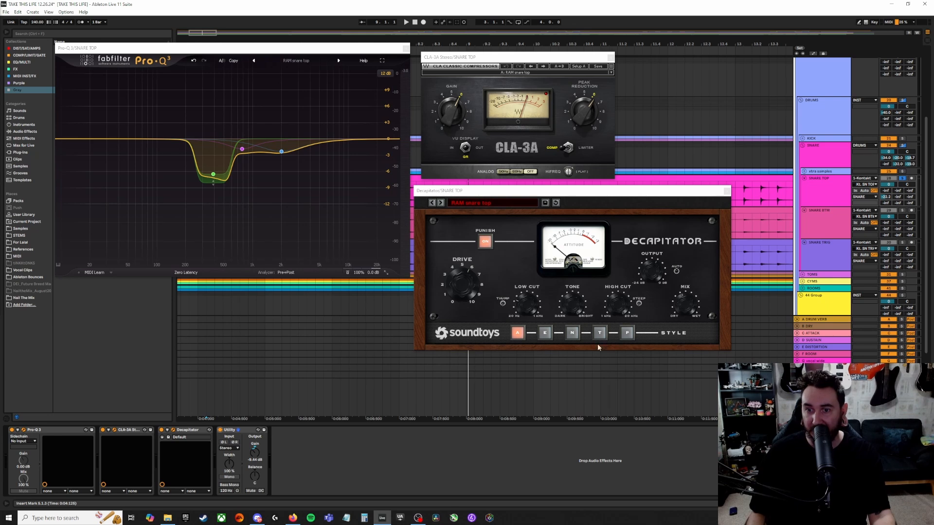
{"action": "key", "text": "space"}
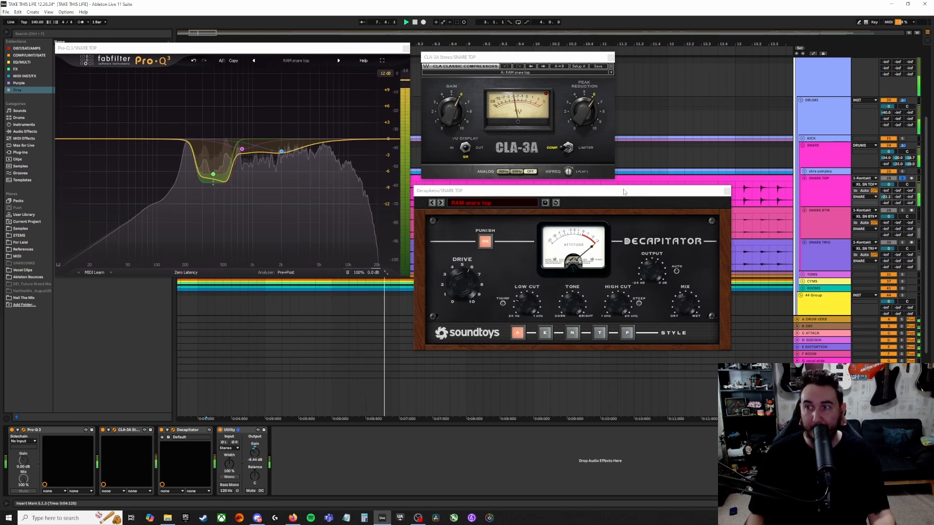
{"action": "left_click", "coordinate": [727, 191]}
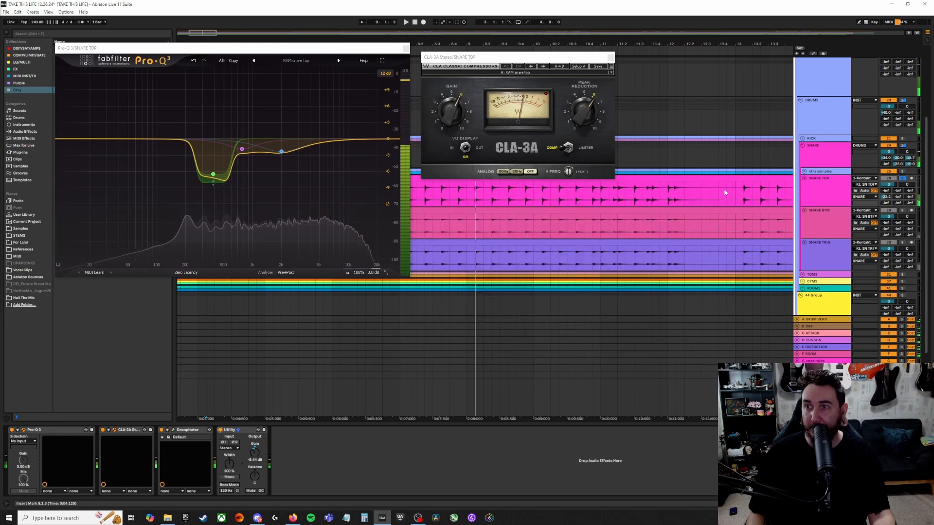
- Expand the xtra samples group and show the Gate device on the IMPACT MAPLE track
{"action": "left_click", "coordinate": [819, 206]}
{"action": "left_click", "coordinate": [818, 206]}
{"action": "left_click", "coordinate": [820, 245]}
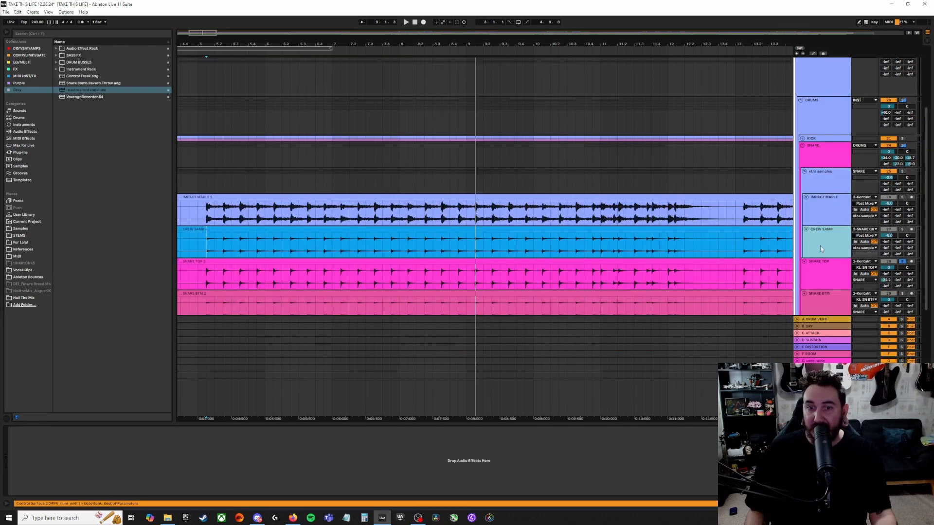
{"action": "left_click", "coordinate": [827, 213]}
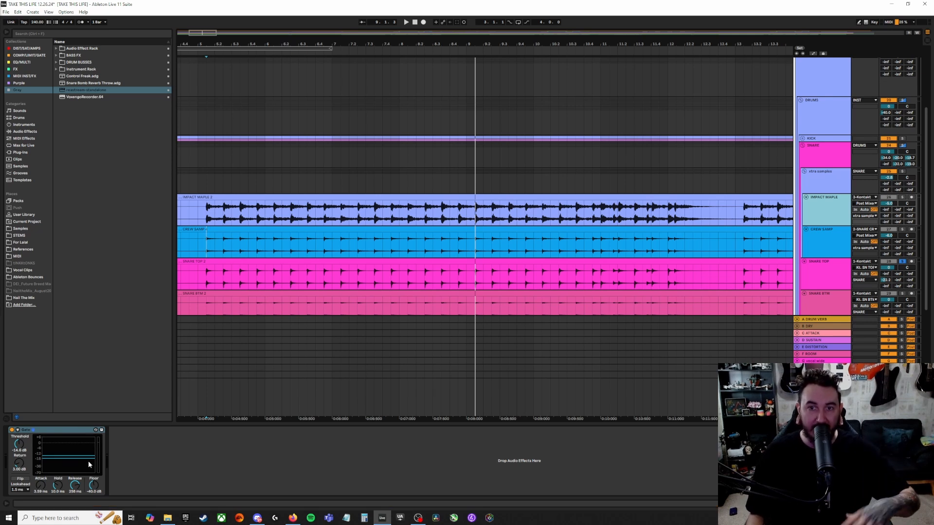
- Solo IMPACT MAPLE and compare its playback from around bar 70 with the Gate off and on, then select CREW SAMP
{"action": "left_click", "coordinate": [901, 198]}
{"action": "key", "text": "space"}
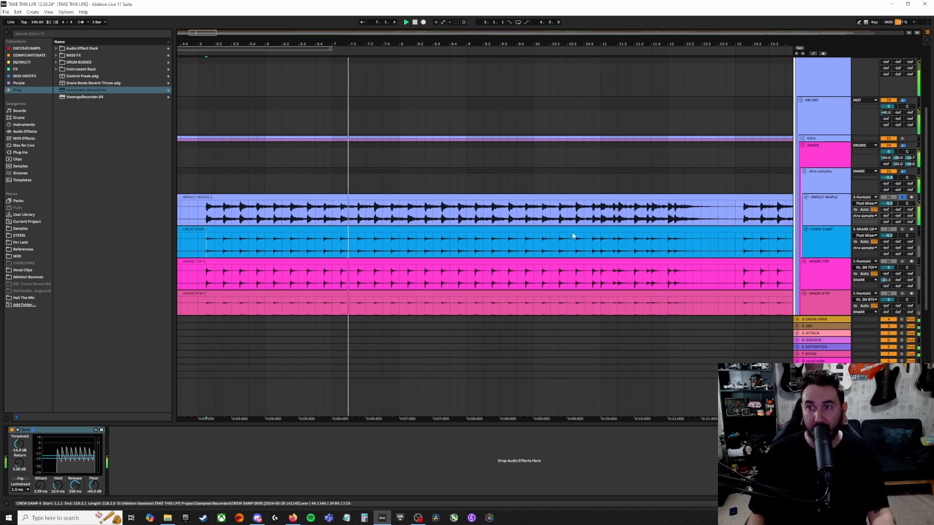
{"action": "scroll", "coordinate": [572, 235], "scroll_direction": "down", "scroll_amount": 3}
{"action": "scroll", "coordinate": [461, 213], "scroll_direction": "right", "scroll_amount": 10}
{"action": "scroll", "coordinate": [462, 213], "scroll_direction": "right", "scroll_amount": 15}
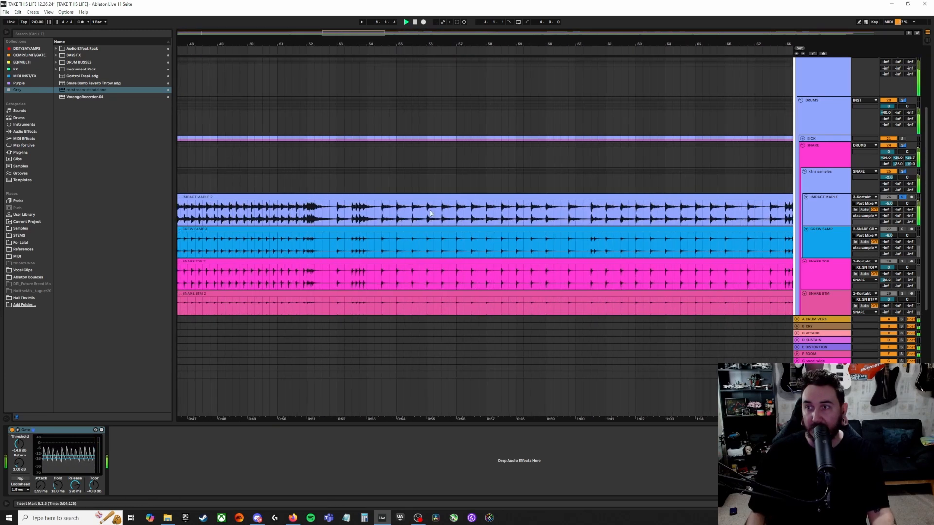
{"action": "left_click", "coordinate": [404, 223]}
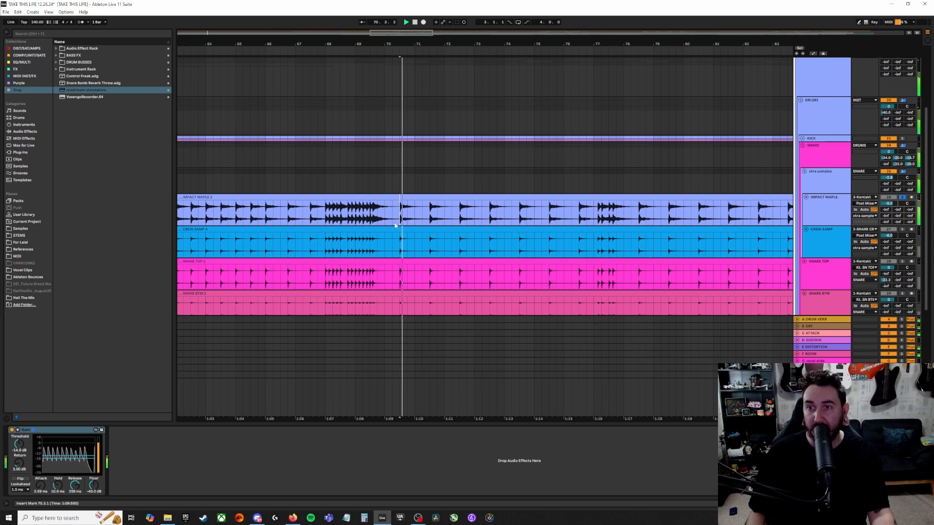
{"action": "left_click", "coordinate": [12, 431]}
{"action": "key", "text": "space"}
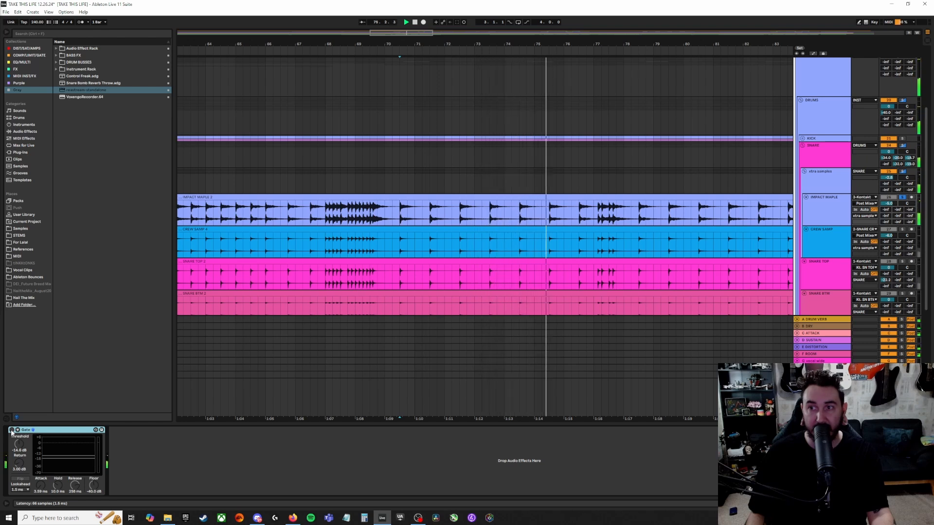
{"action": "key", "text": "space"}
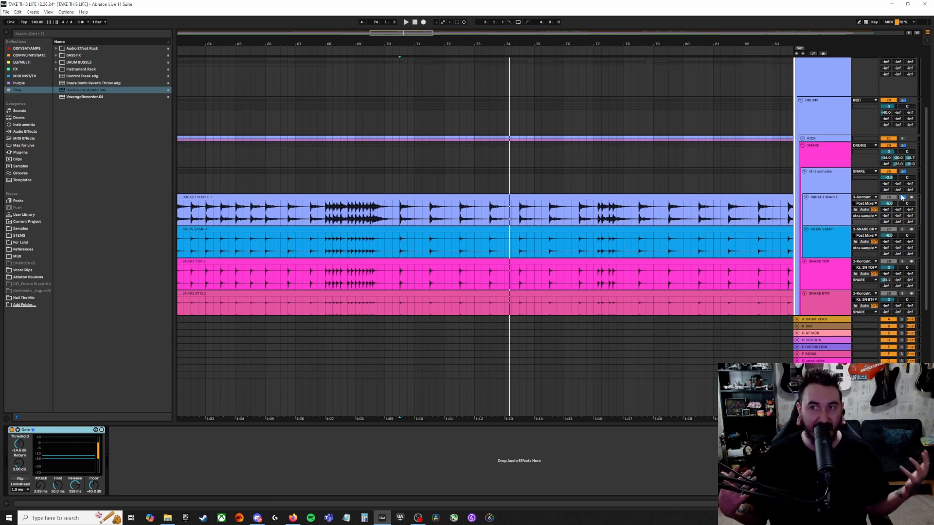
{"action": "left_click", "coordinate": [828, 239]}
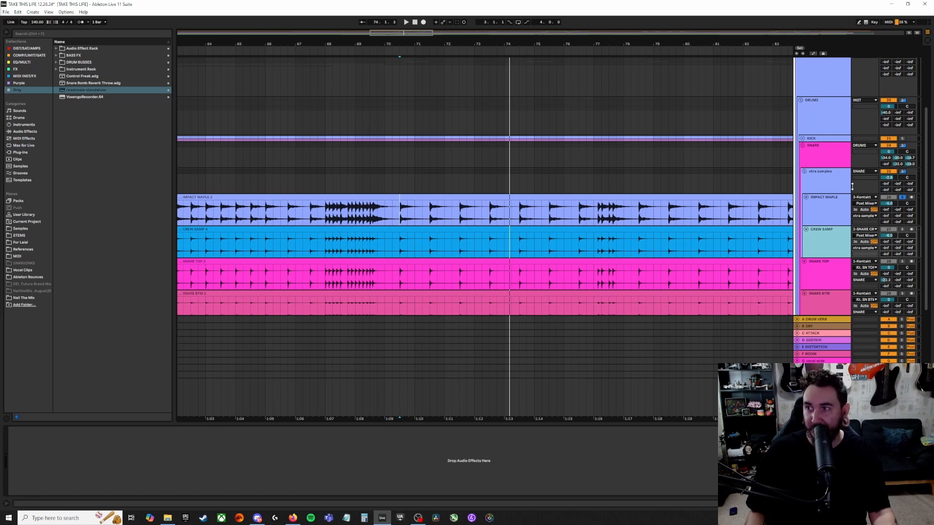
- Place the insert marker at bar 5 and inspect the Glue Compressor settings on the SNARE group
{"action": "left_click", "coordinate": [886, 178]}
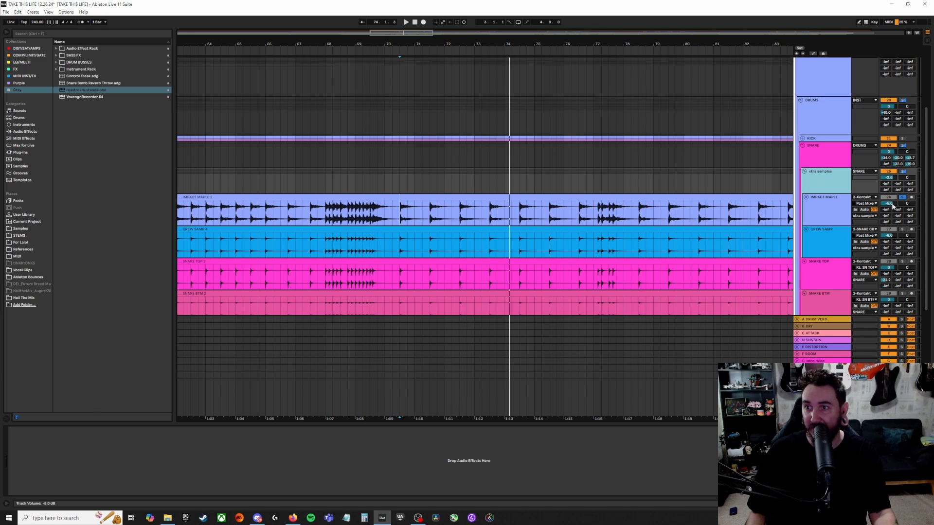
{"action": "scroll", "coordinate": [182, 164], "scroll_direction": "down", "scroll_amount": 2}
{"action": "scroll", "coordinate": [182, 164], "scroll_direction": "down", "scroll_amount": 5, "text": "ctrl"}
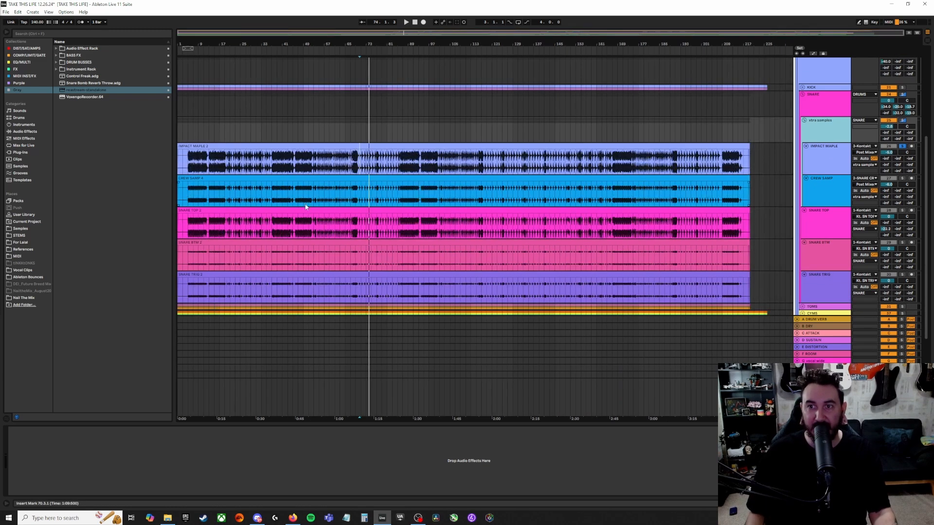
{"action": "scroll", "coordinate": [182, 164], "scroll_direction": "up", "scroll_amount": 5, "text": "ctrl"}
{"action": "left_click", "coordinate": [316, 310]}
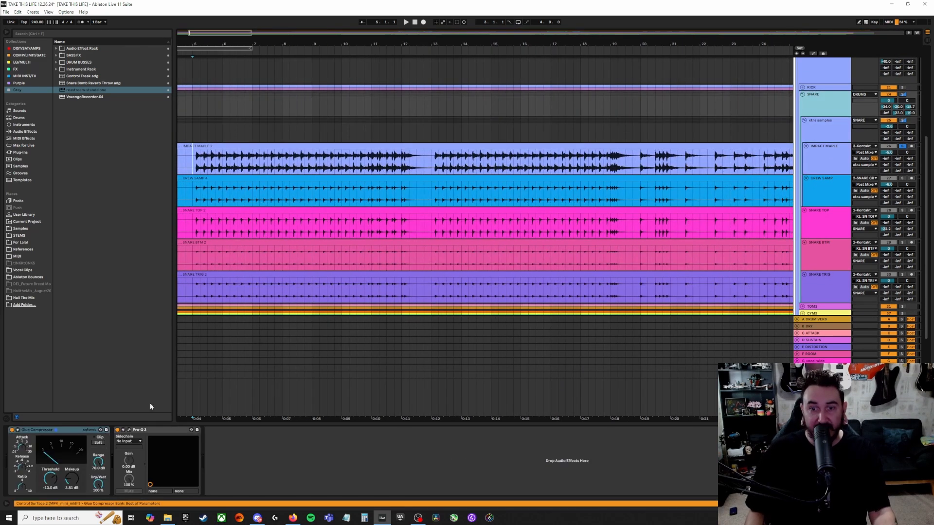
{"action": "left_click", "coordinate": [41, 433]}
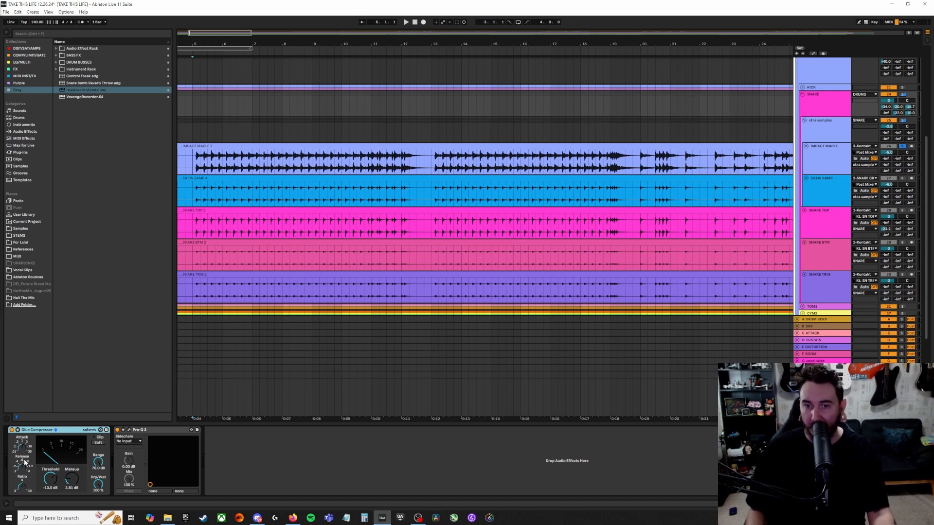
{"action": "left_click", "coordinate": [838, 105]}
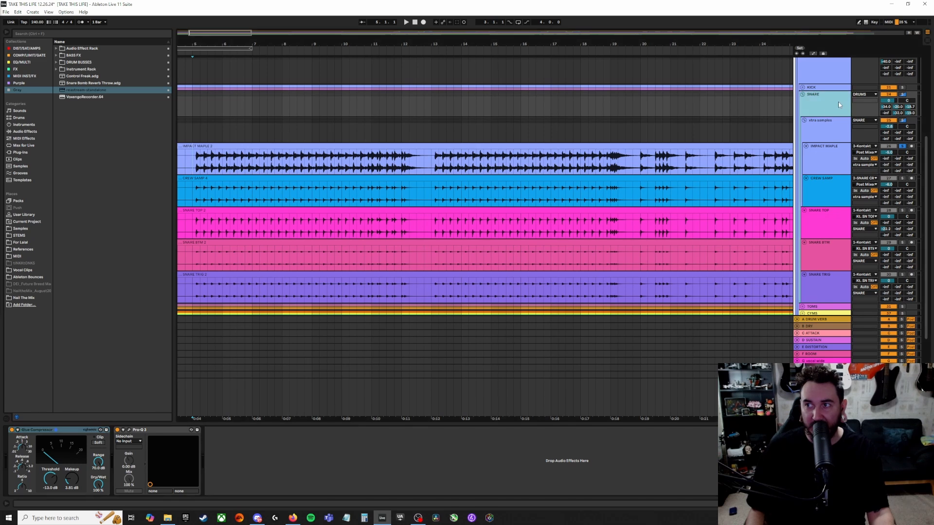
- Check the SNARE TOP, SNARE BTM and SNARE TRIG tracks for processing
{"action": "left_click", "coordinate": [827, 224]}
{"action": "left_click", "coordinate": [835, 256]}
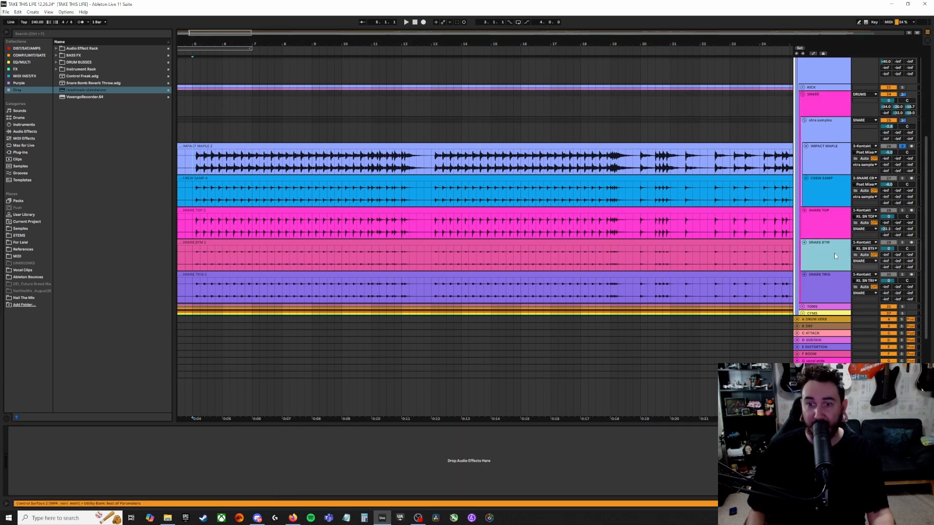
{"action": "left_click", "coordinate": [831, 288]}
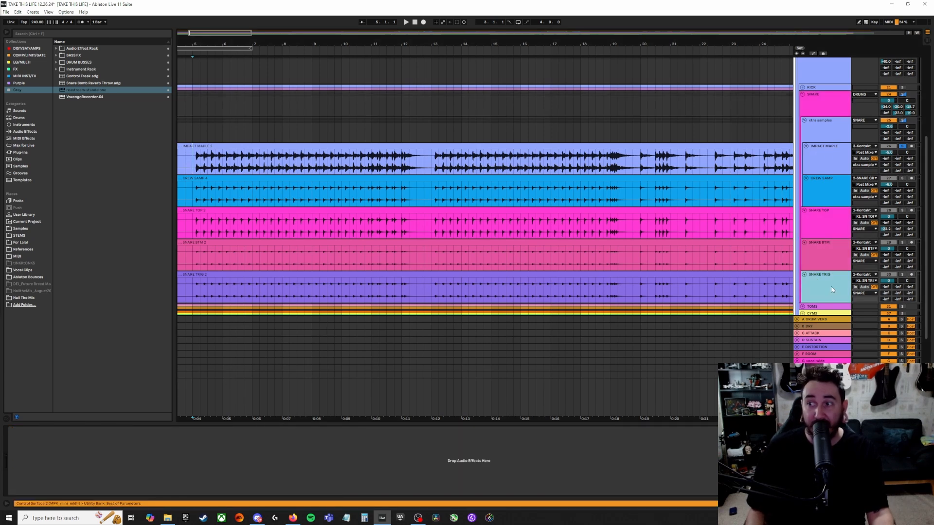
{"action": "left_click", "coordinate": [831, 217]}
{"action": "left_click", "coordinate": [833, 254]}
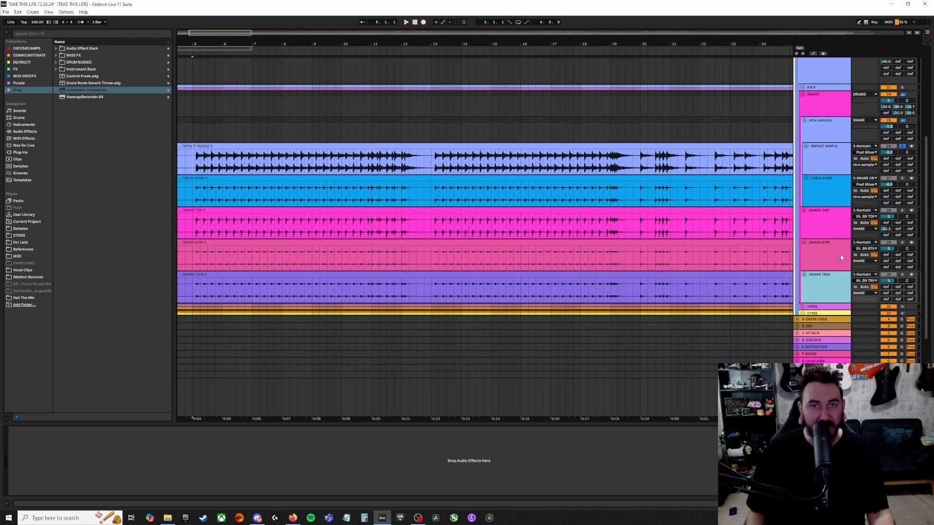
- Switch off Pro-Q 3 on the SNARE group, solo the group and audition it with only the Glue Compressor
{"action": "left_click", "coordinate": [822, 112]}
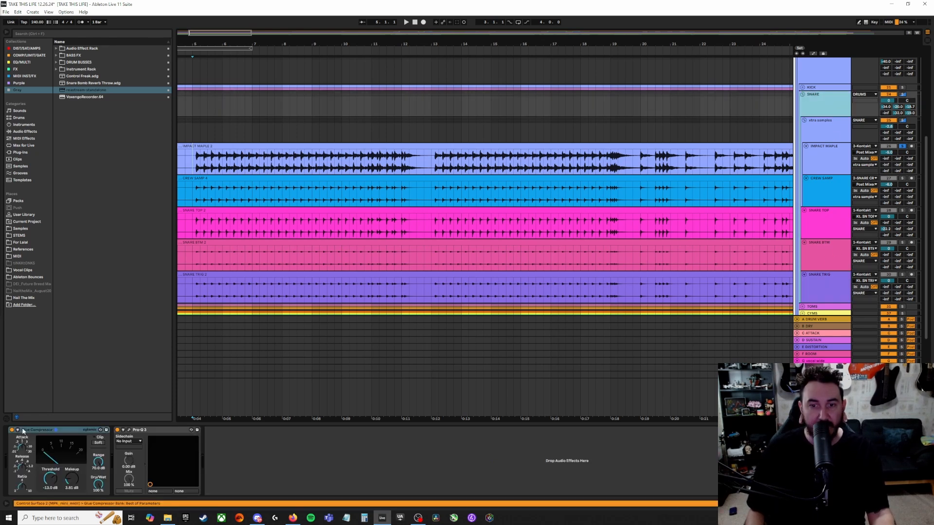
{"action": "left_click", "coordinate": [118, 434]}
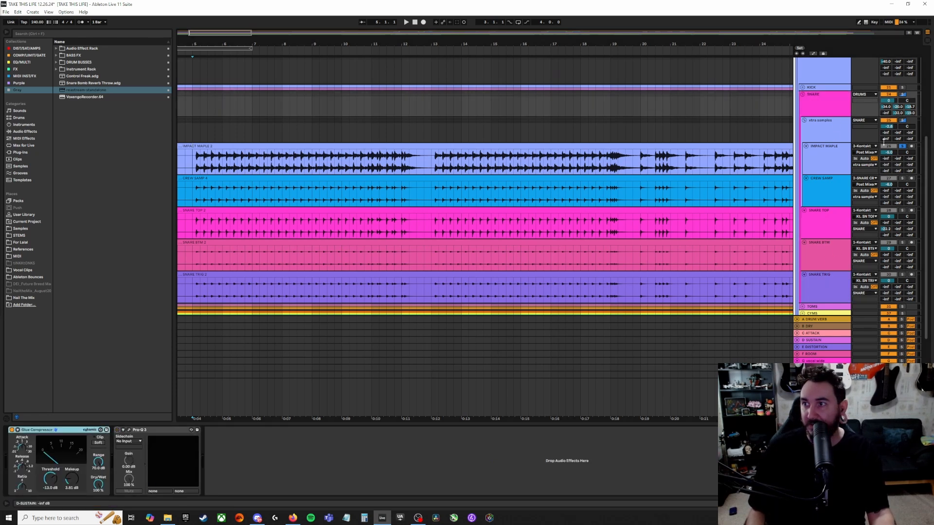
{"action": "left_click", "coordinate": [903, 94]}
{"action": "key", "text": "space"}
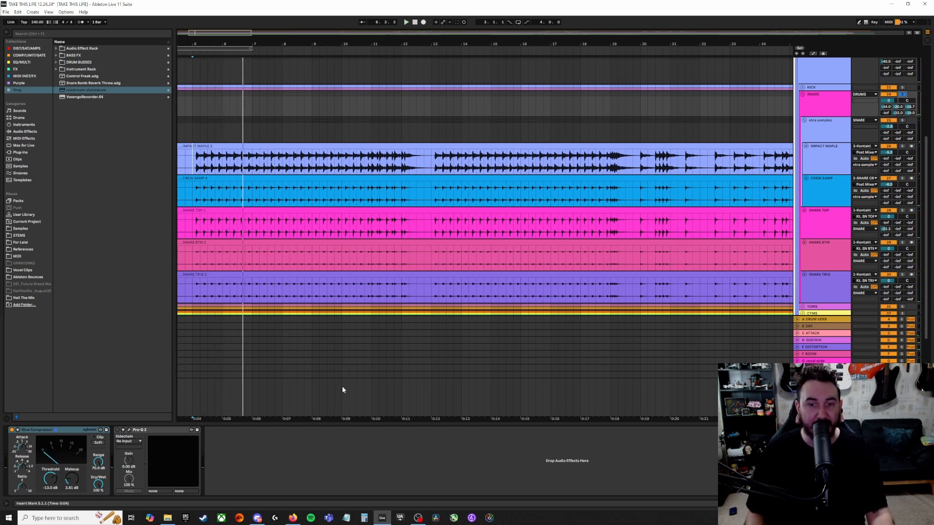
{"action": "key", "text": "space"}
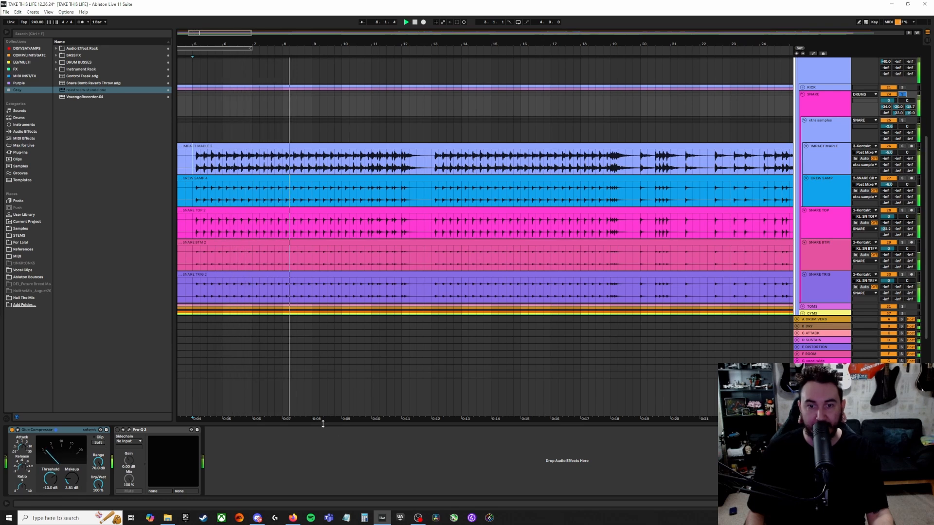
{"action": "key", "text": "space"}
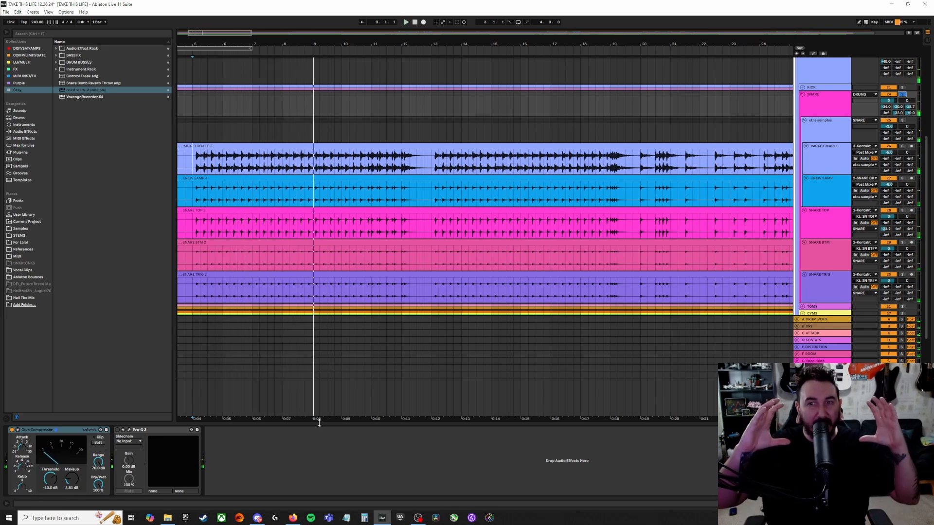
- Switch Pro-Q 3 back on, compare the snare playback with its EQ bypassed and active, and close its window
{"action": "left_click", "coordinate": [121, 432]}
{"action": "left_click", "coordinate": [130, 430]}
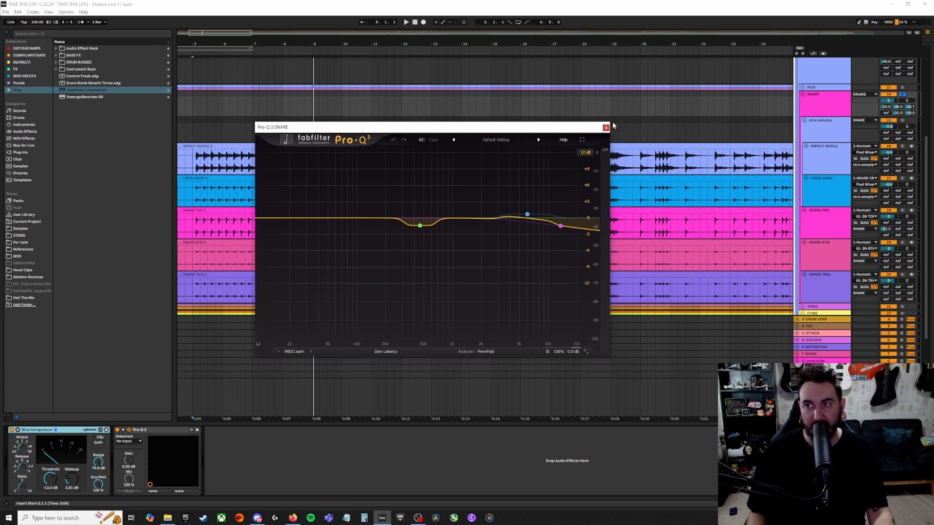
{"action": "key", "text": "space"}
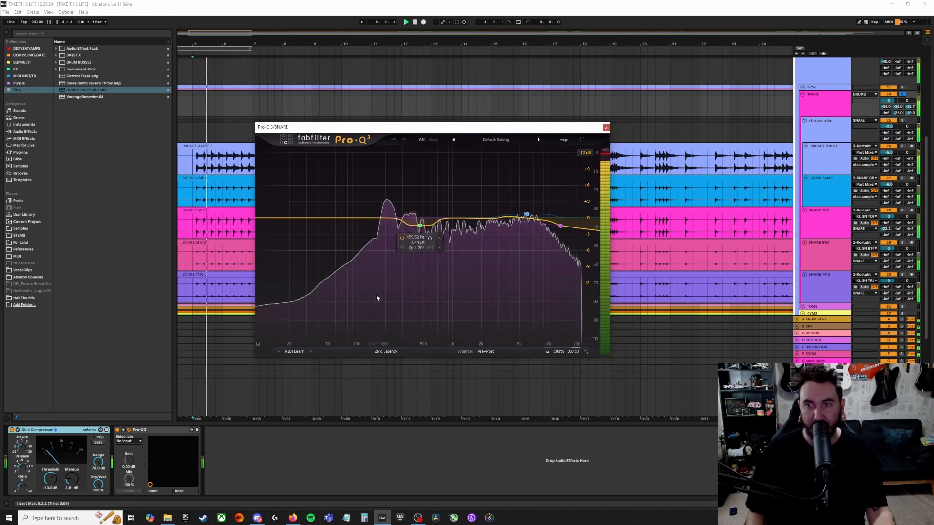
{"action": "left_click", "coordinate": [547, 352]}
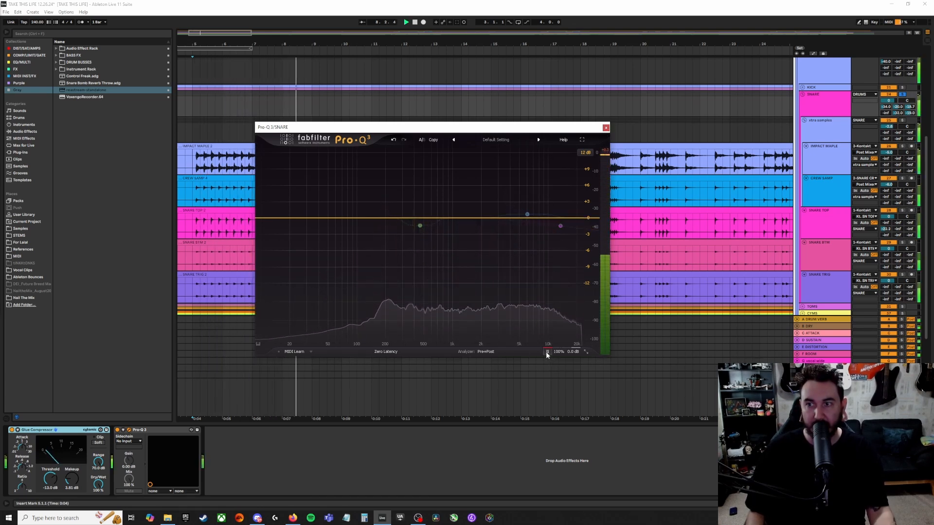
{"action": "left_click", "coordinate": [546, 352]}
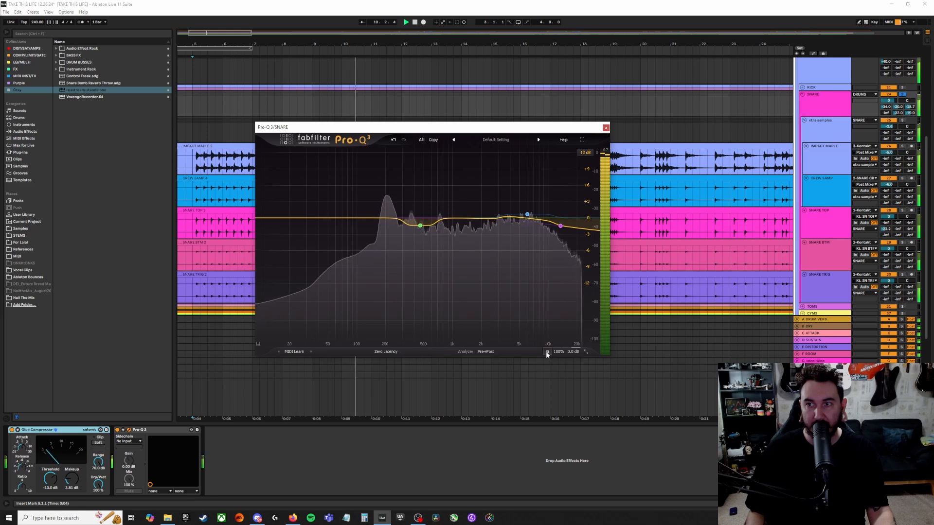
{"action": "left_click", "coordinate": [546, 352]}
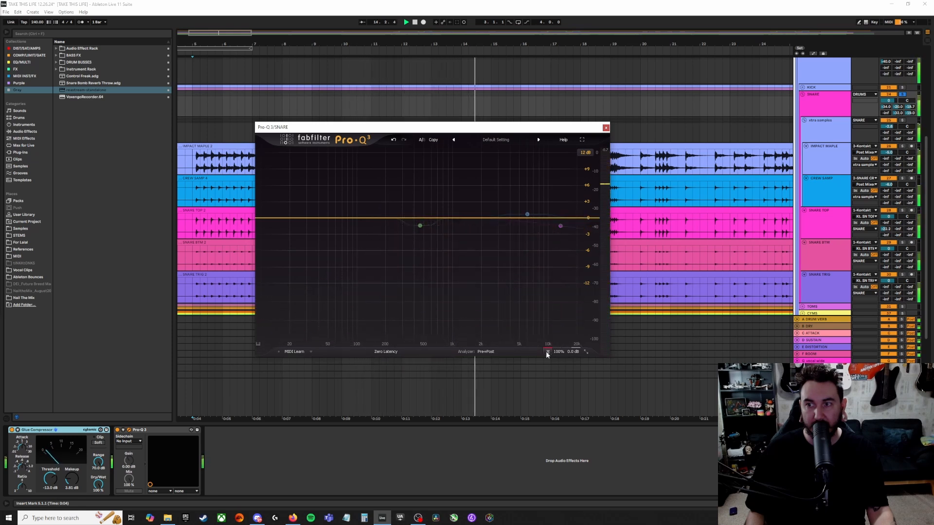
{"action": "left_click", "coordinate": [546, 352]}
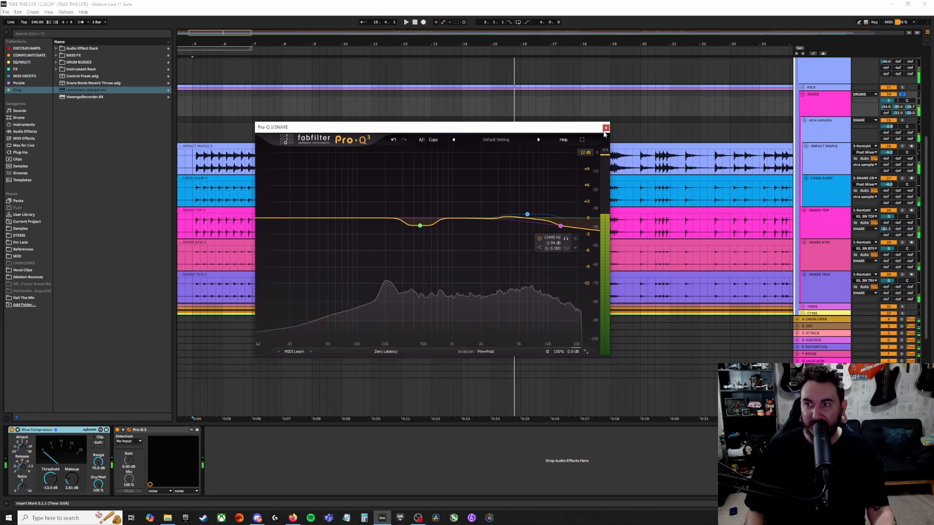
{"action": "left_click", "coordinate": [606, 128]}
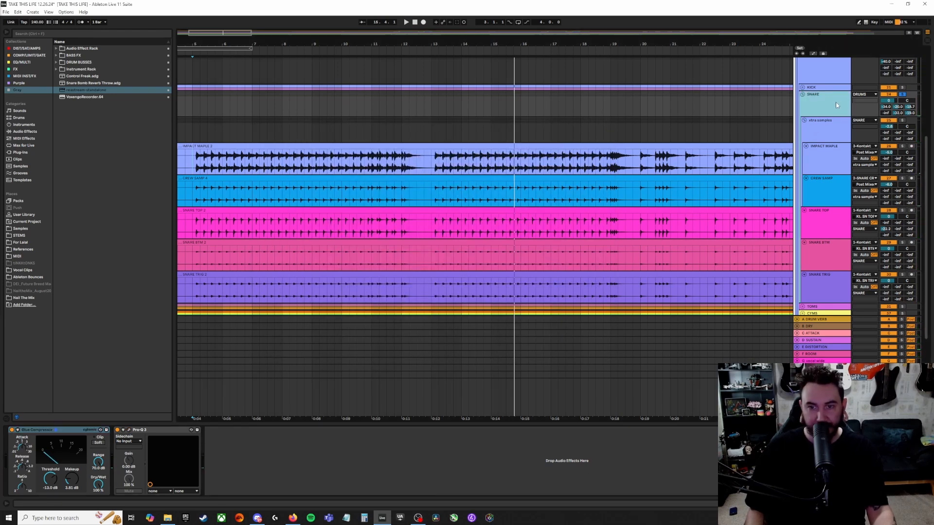
- Collapse the SNARE group and expand the TOMS group
{"action": "key", "text": "Left"}
{"action": "key", "text": "Down"}
{"action": "key", "text": "Right"}
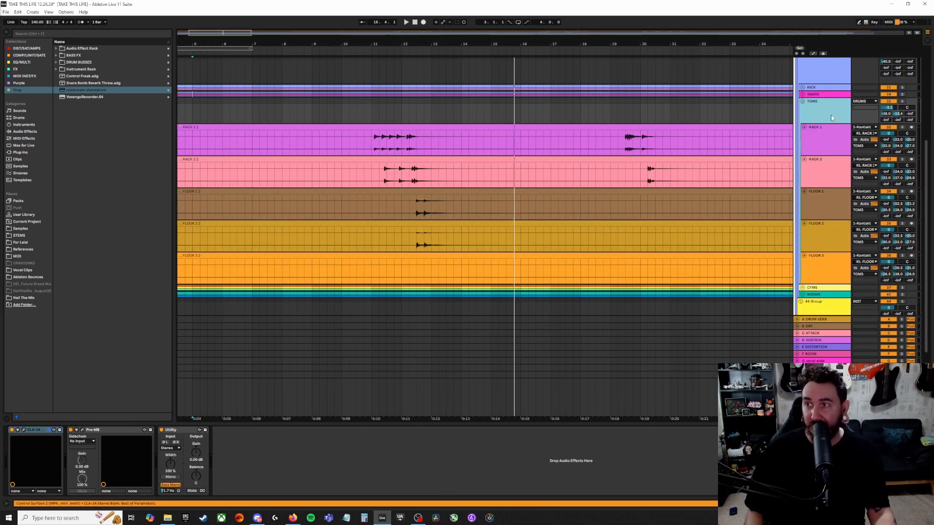
- Look through the device chains on the rack and floor tom tracks inside the TOMS group
{"action": "key", "text": "Down"}
{"action": "key", "text": "Down"}
{"action": "key", "text": "Down"}
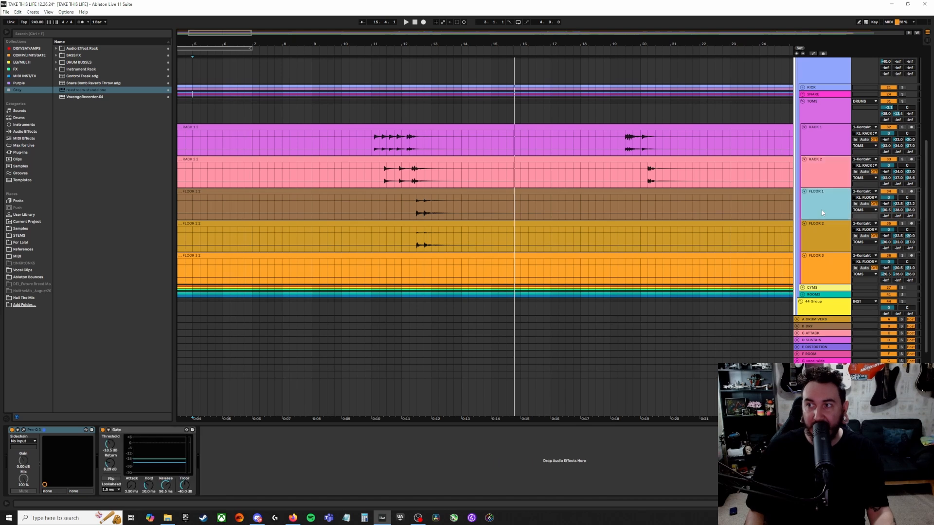
{"action": "left_click", "coordinate": [820, 238]}
{"action": "left_click", "coordinate": [819, 264]}
{"action": "left_click", "coordinate": [822, 230]}
{"action": "left_click", "coordinate": [827, 168]}
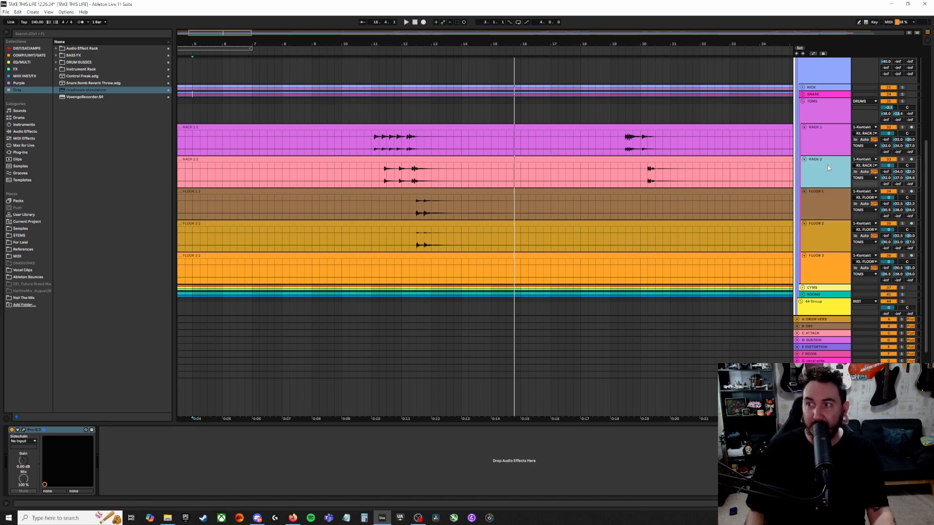
- Open Pro-Q 3 on RACK 1, move its window clear of the tom clips and place the insert marker at bar 11
{"action": "key", "text": "Up"}
{"action": "left_click", "coordinate": [24, 430]}
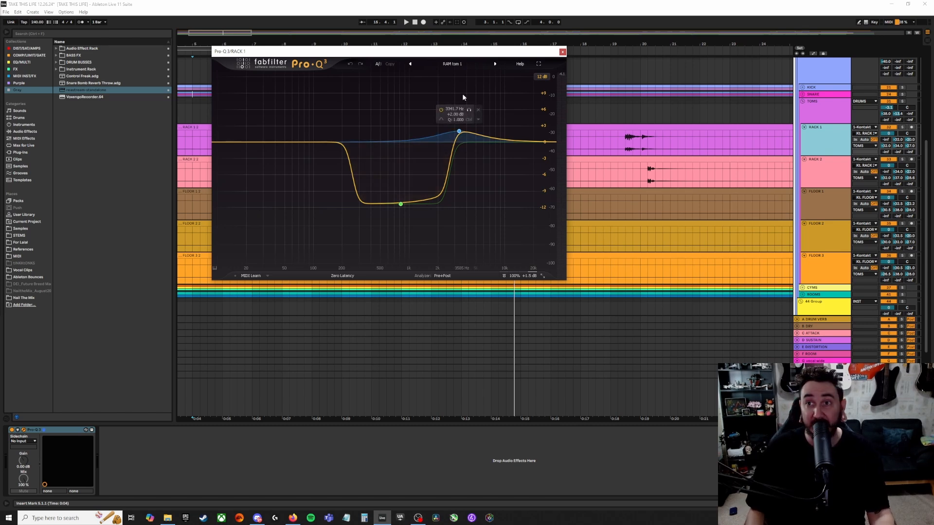
{"action": "left_click_drag", "start_coordinate": [469, 52], "coordinate": [237, 21]}
{"action": "left_click", "coordinate": [372, 149]}
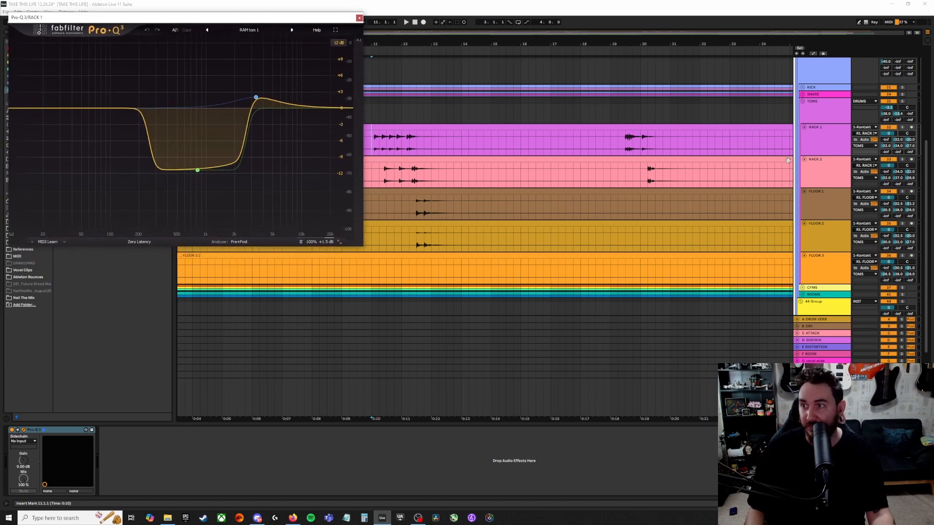
- Open Pro-Q 3 on RACK 2, FLOOR 1, FLOOR 2 and FLOOR 3 and arrange the windows to compare their curves
{"action": "left_click", "coordinate": [836, 177]}
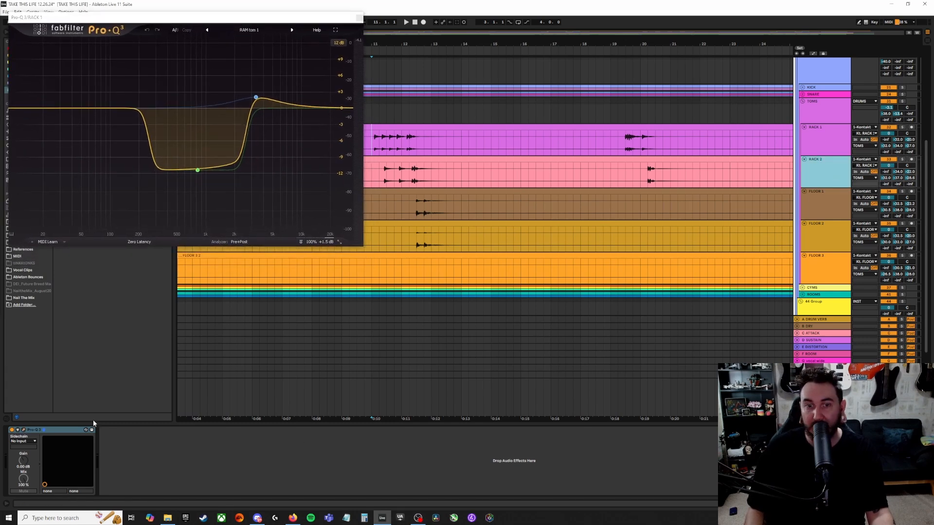
{"action": "key", "text": "Down"}
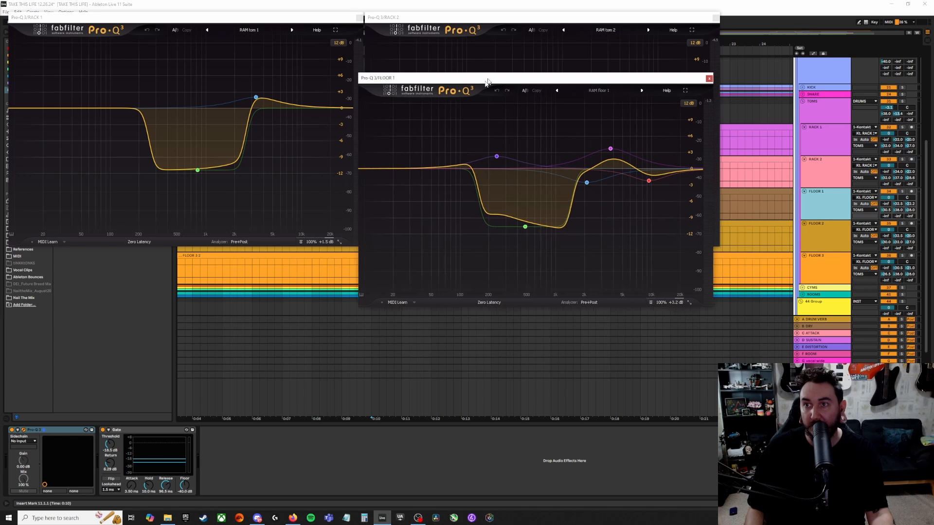
{"action": "left_click_drag", "start_coordinate": [486, 81], "coordinate": [537, 255]}
{"action": "key", "text": "Down"}
{"action": "left_click_drag", "start_coordinate": [712, 61], "coordinate": [515, 307]}
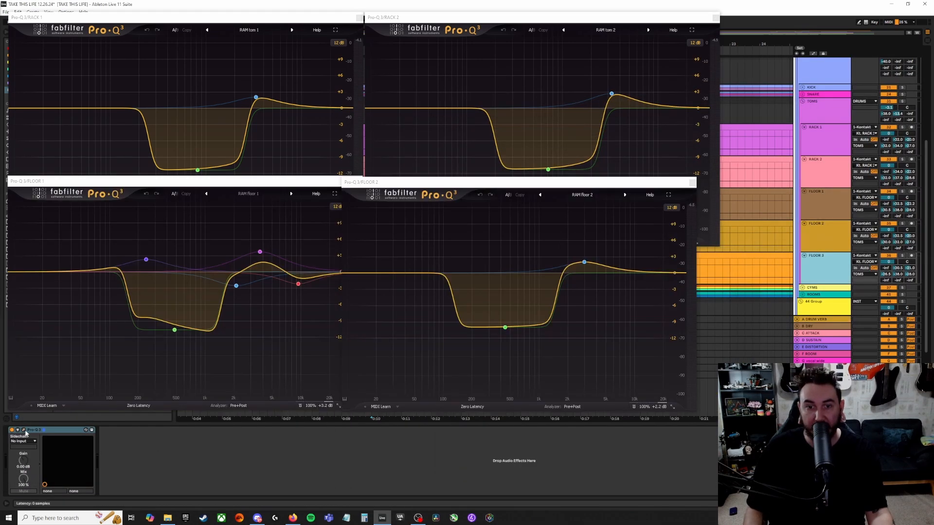
{"action": "left_click", "coordinate": [24, 430]}
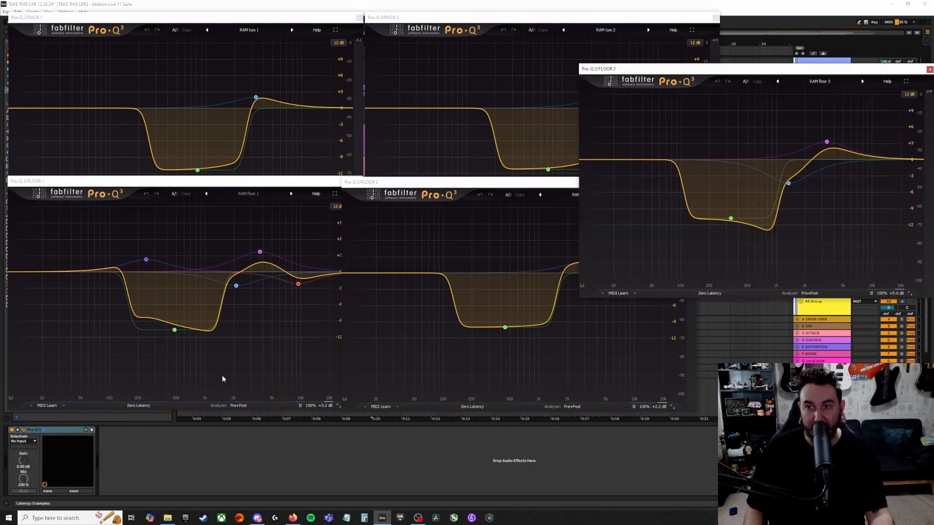
{"action": "left_click_drag", "start_coordinate": [778, 74], "coordinate": [769, 198]}
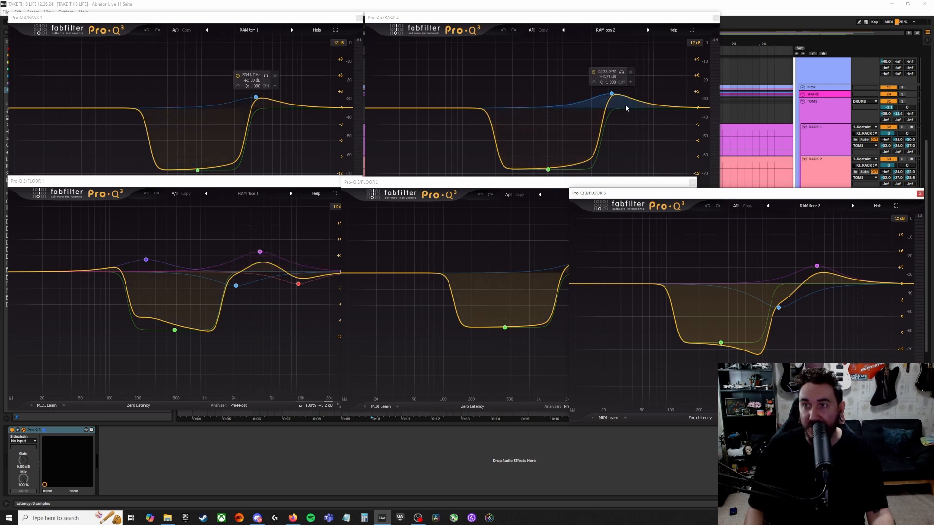
- Bring the FLOOR 2 and FLOOR 3 EQ curves to the front for review, and close all five Pro-Q 3 windows
{"action": "left_click", "coordinate": [565, 268]}
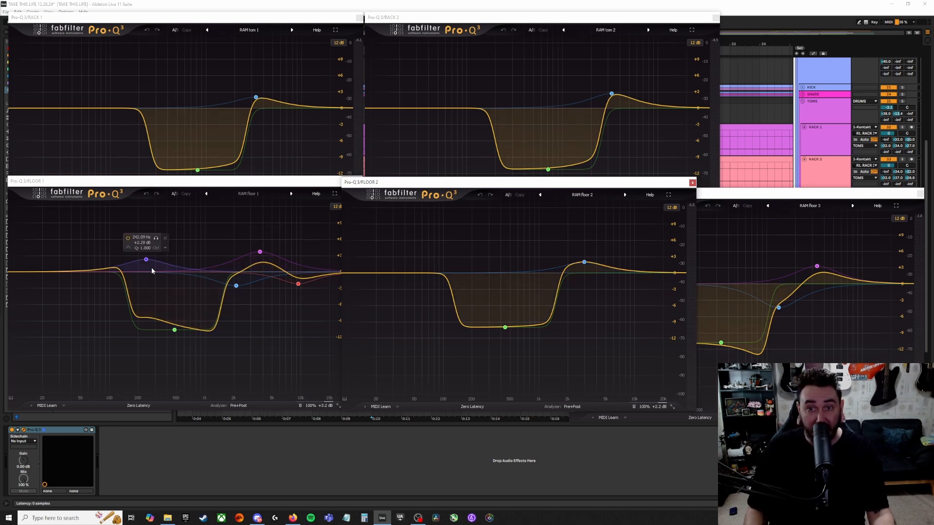
{"action": "left_click", "coordinate": [783, 231]}
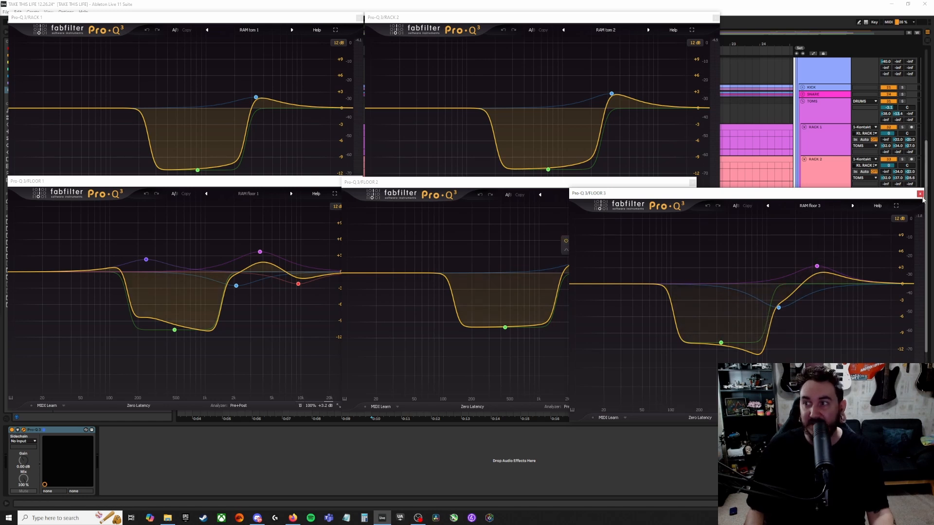
{"action": "left_click", "coordinate": [920, 194]}
{"action": "left_click", "coordinate": [692, 184]}
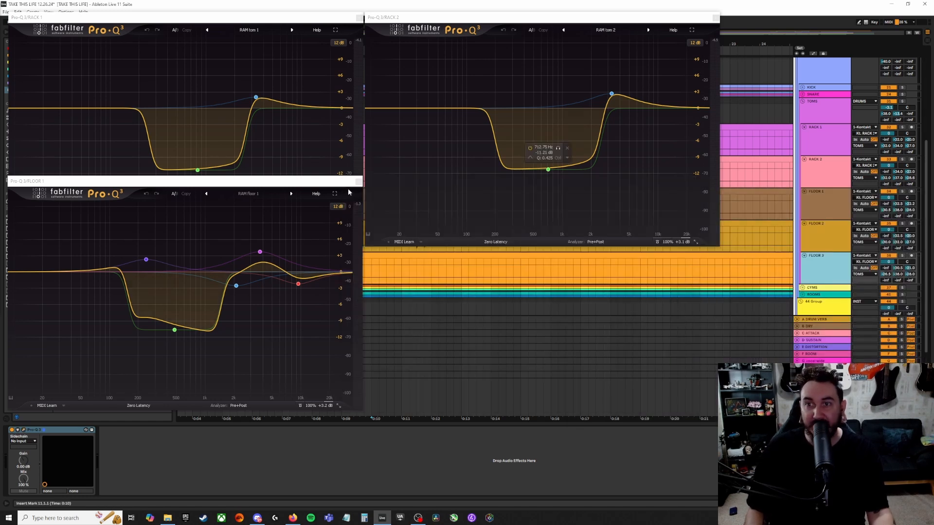
{"action": "left_click", "coordinate": [358, 182]}
{"action": "left_click", "coordinate": [715, 18]}
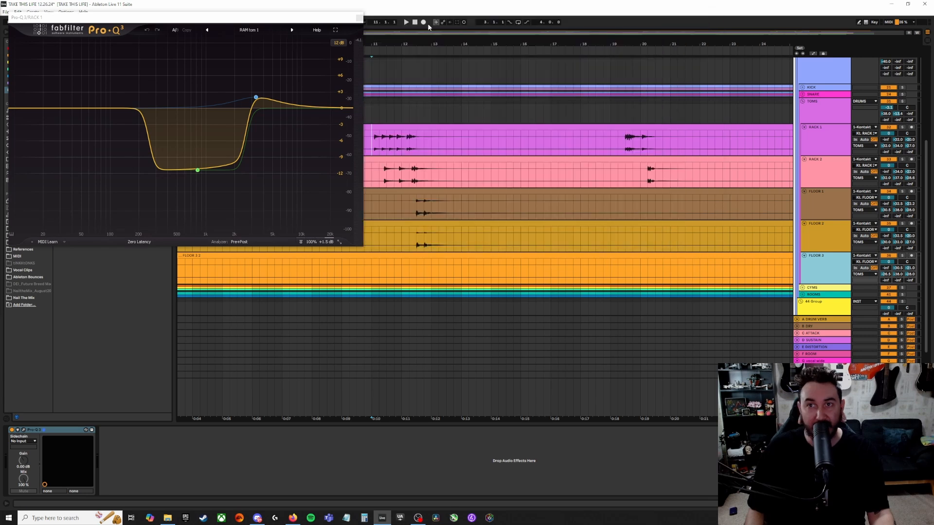
{"action": "left_click", "coordinate": [359, 19]}
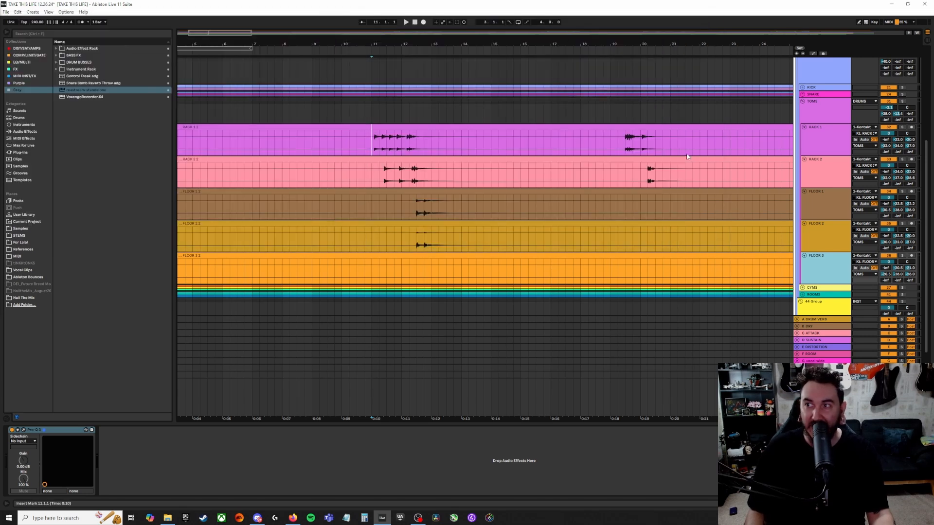
- Solo the TOMS group and play the tom fill from bar 11
{"action": "left_click", "coordinate": [837, 146]}
{"action": "key", "text": "space"}
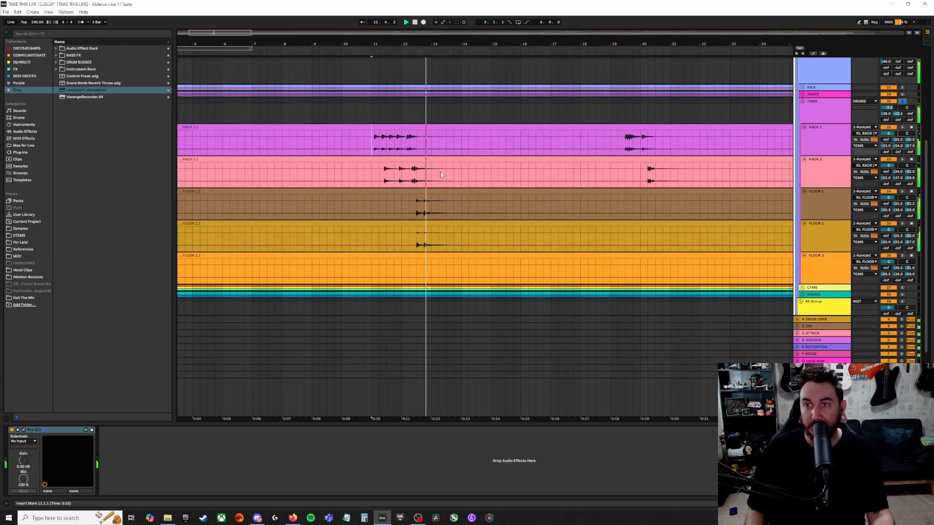
- Bypass Pro-Q 3 on the RACK 1, RACK 2, FLOOR 1, FLOOR 2 and FLOOR 3 tracks
{"action": "left_click", "coordinate": [830, 142]}
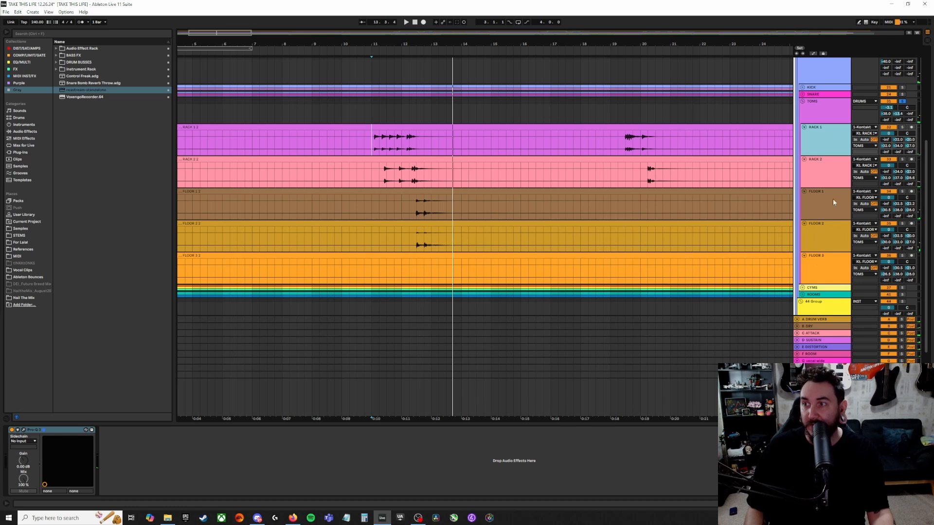
{"action": "left_click", "coordinate": [817, 177]}
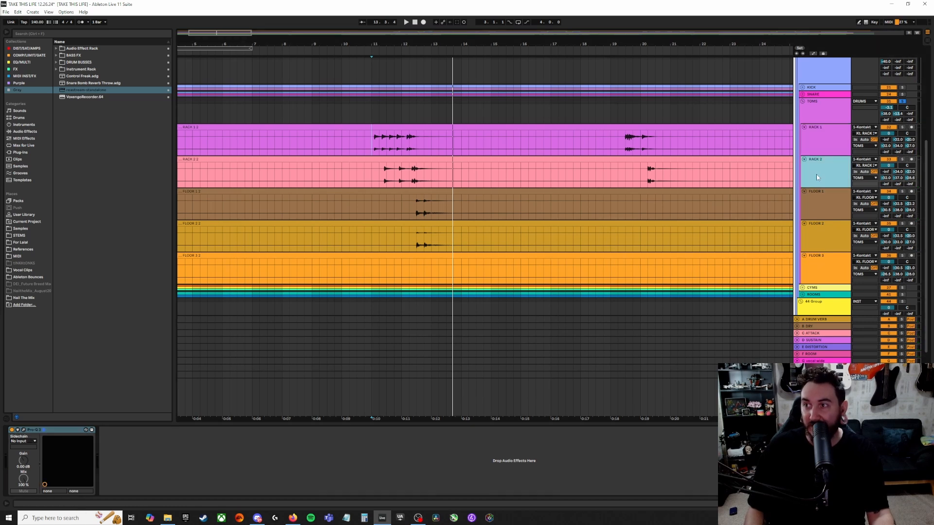
{"action": "left_click", "coordinate": [13, 431]}
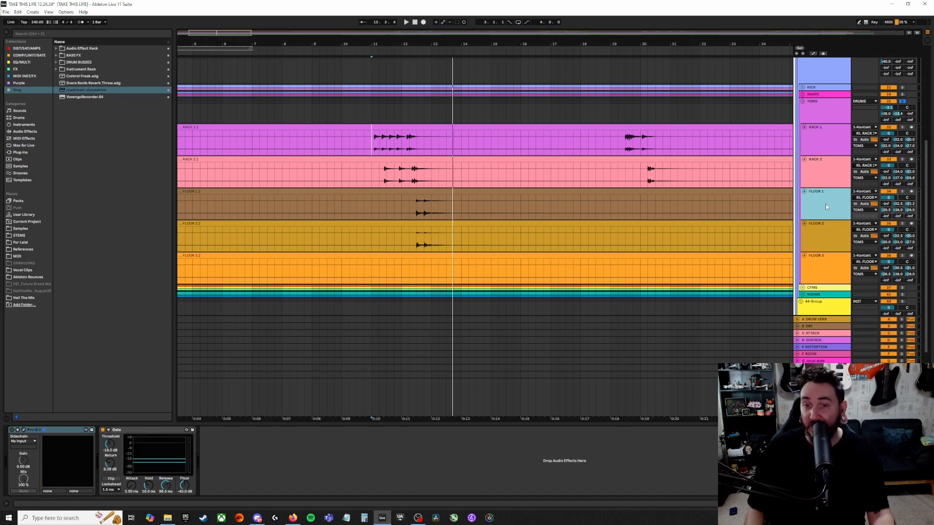
{"action": "key", "text": "Down"}
{"action": "scroll", "coordinate": [436, 211], "scroll_direction": "up", "scroll_amount": 8}
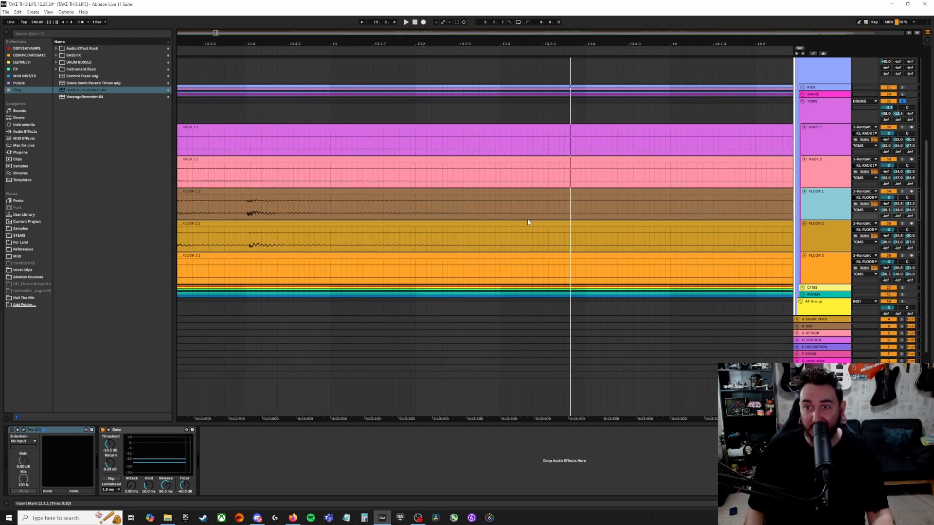
{"action": "scroll", "coordinate": [365, 217], "scroll_direction": "down", "scroll_amount": 12}
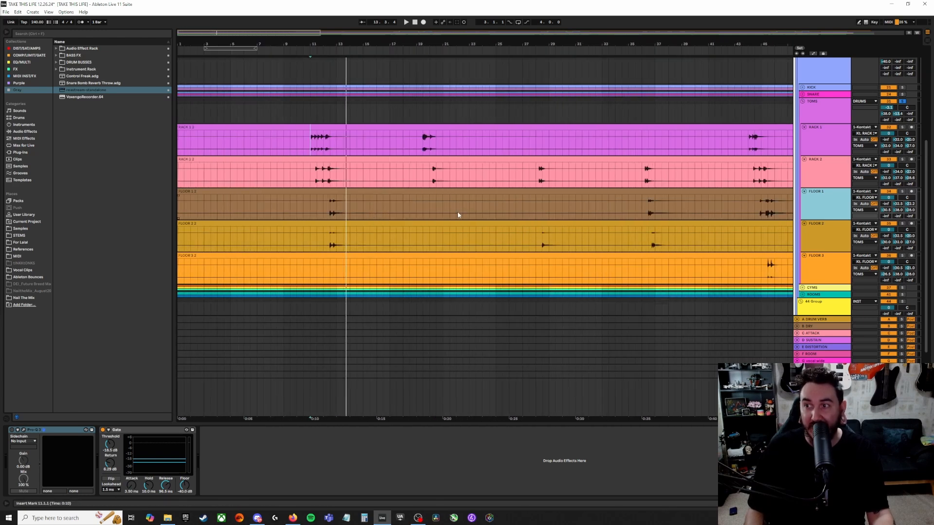
{"action": "left_click", "coordinate": [832, 238]}
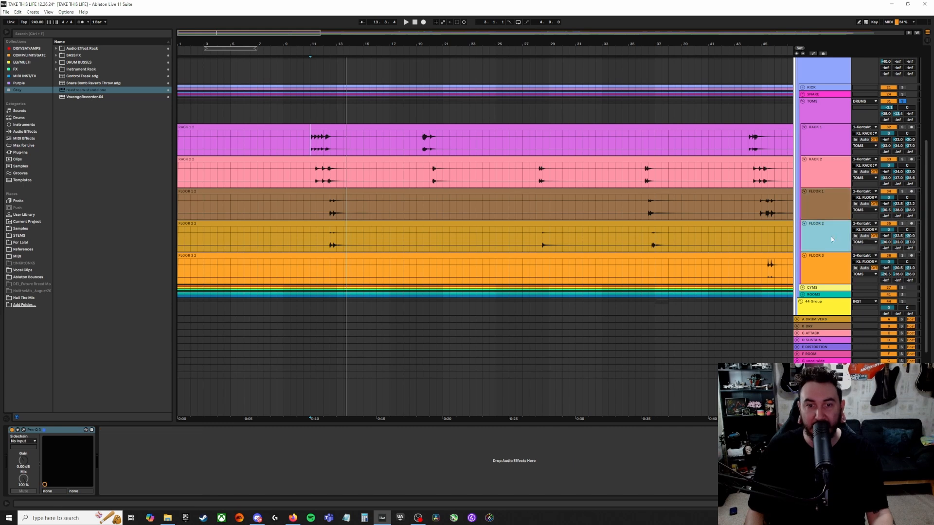
{"action": "left_click", "coordinate": [12, 432]}
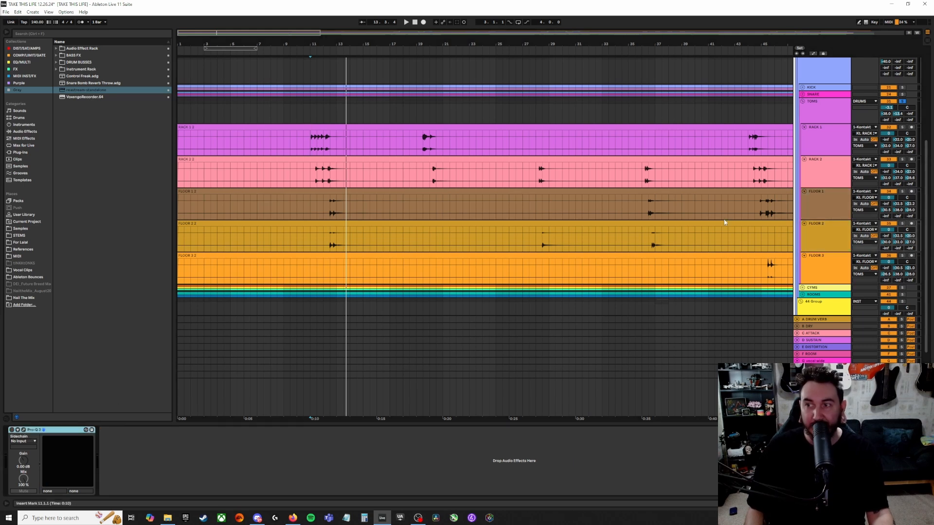
{"action": "left_click", "coordinate": [823, 270]}
{"action": "left_click", "coordinate": [13, 432]}
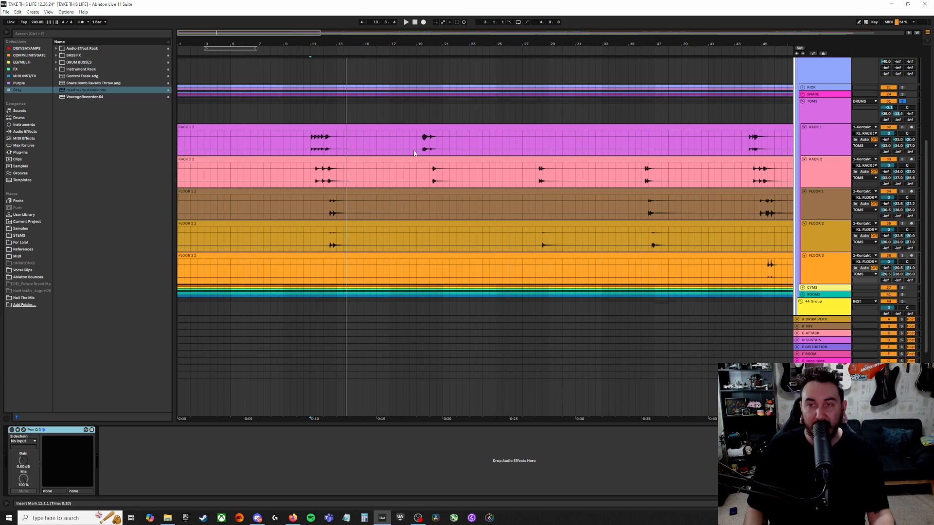
- Check the TOMS group's device chain and audition the tom fill from bar 11 with the track EQs bypassed
{"action": "left_click", "coordinate": [839, 115]}
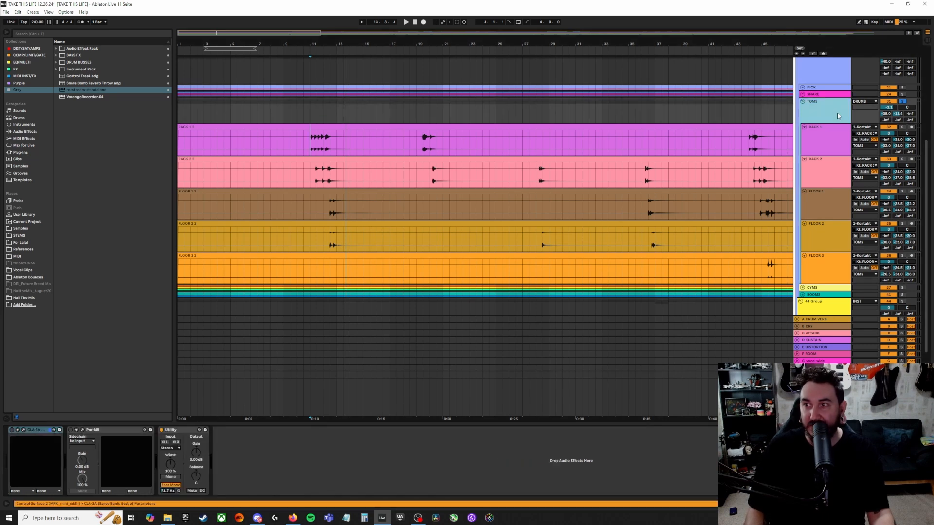
{"action": "left_click", "coordinate": [839, 170]}
{"action": "key", "text": "space"}
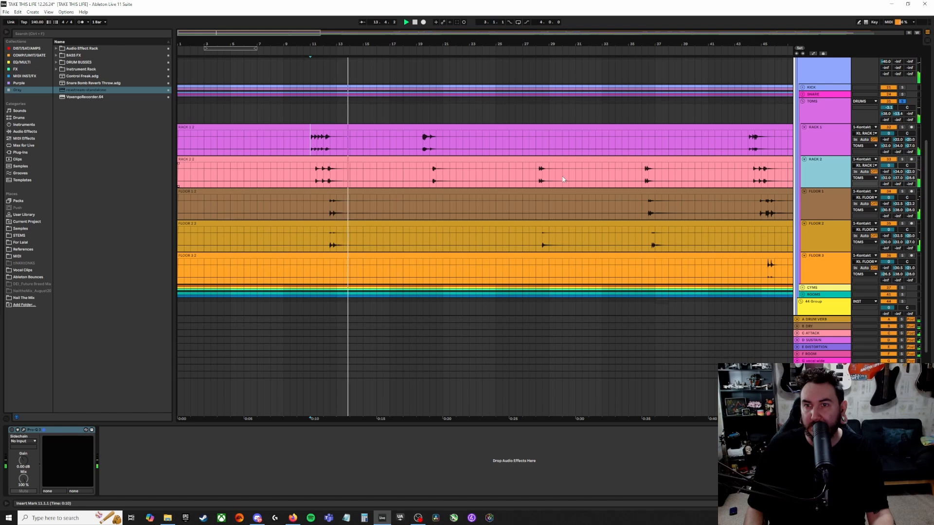
{"action": "key", "text": "space"}
{"action": "key", "text": "space"}
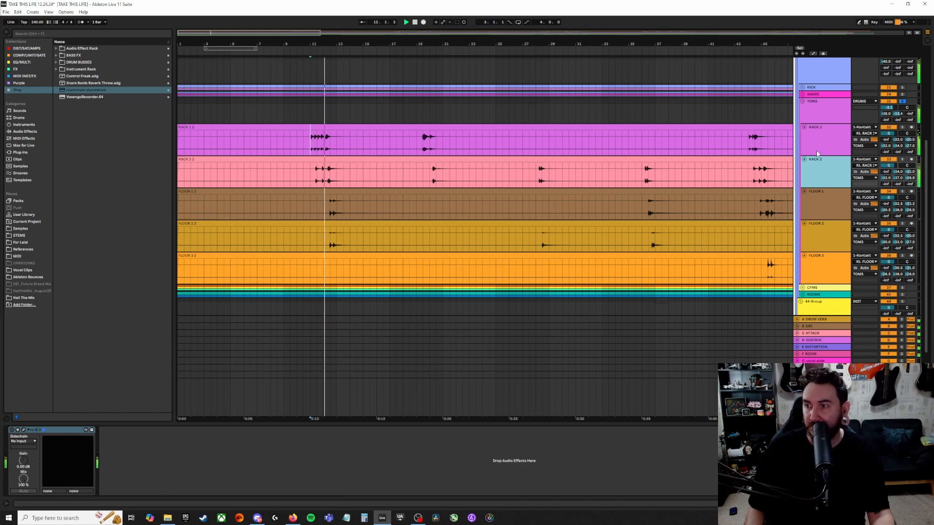
- Turn Pro-Q 3 back on for RACK 1 and RACK 2 and replay the fill from bar 11 to compare
{"action": "left_click", "coordinate": [819, 141]}
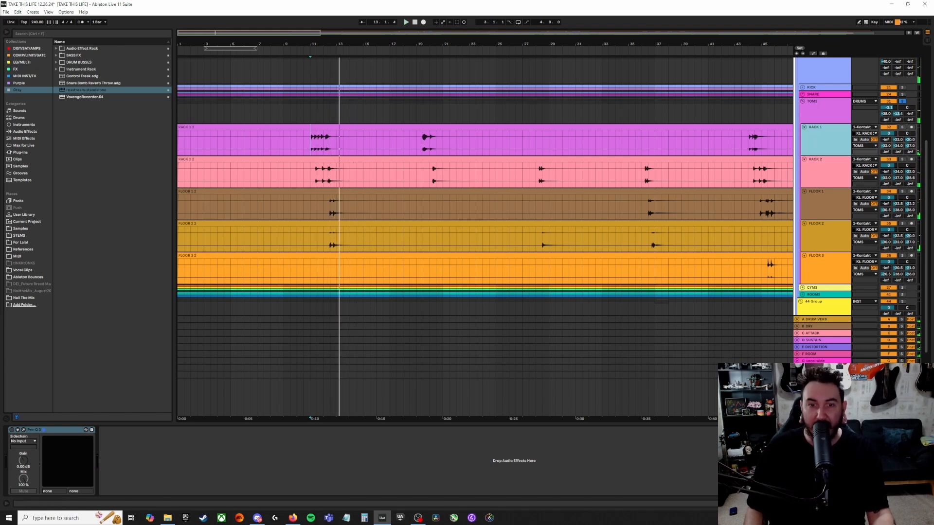
{"action": "left_click", "coordinate": [12, 432]}
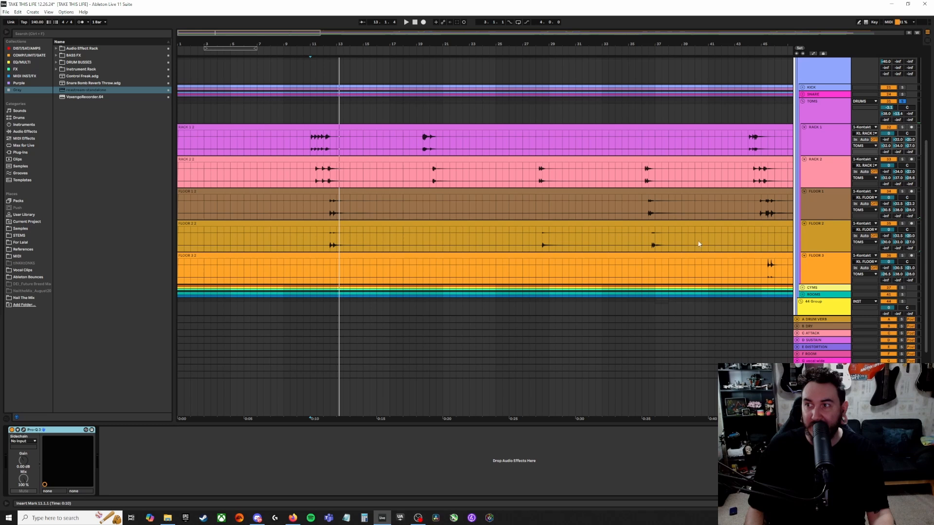
{"action": "left_click", "coordinate": [831, 166]}
{"action": "left_click", "coordinate": [18, 432]}
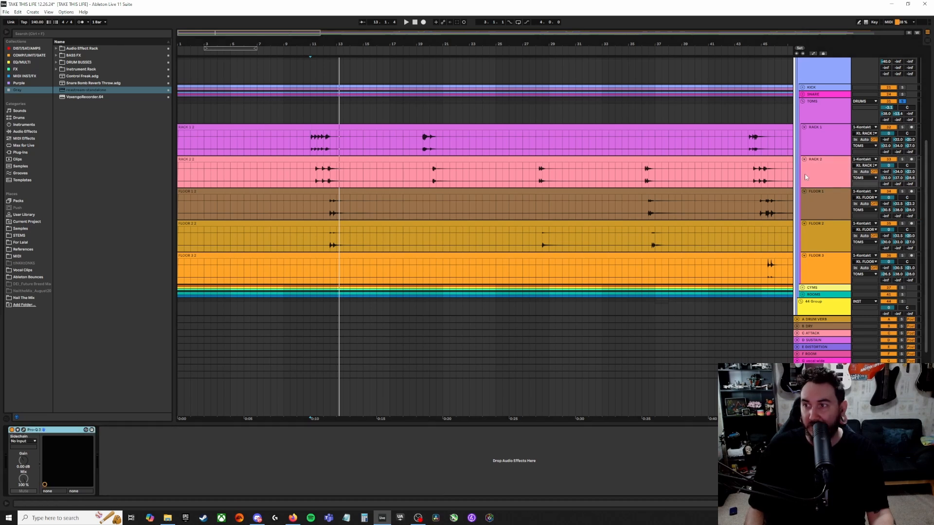
{"action": "key", "text": "space"}
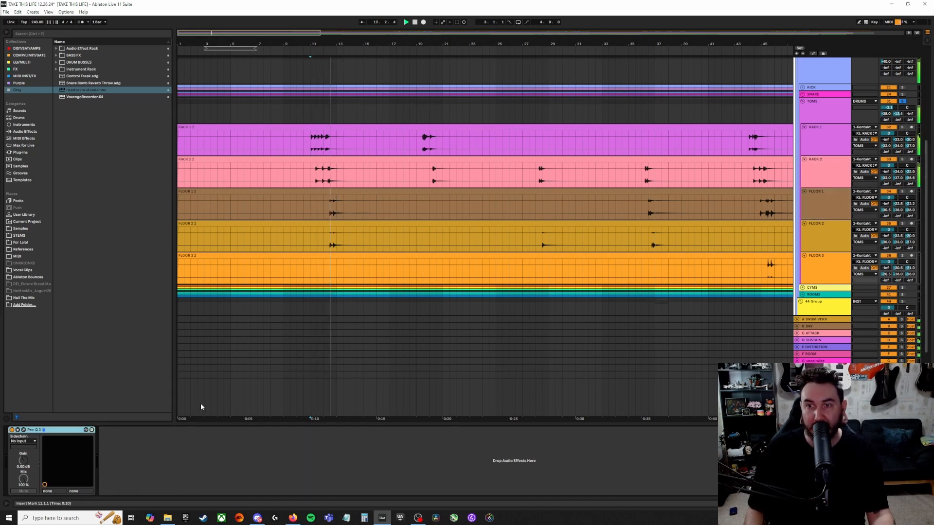
{"action": "key", "text": "space"}
{"action": "key", "text": "space"}
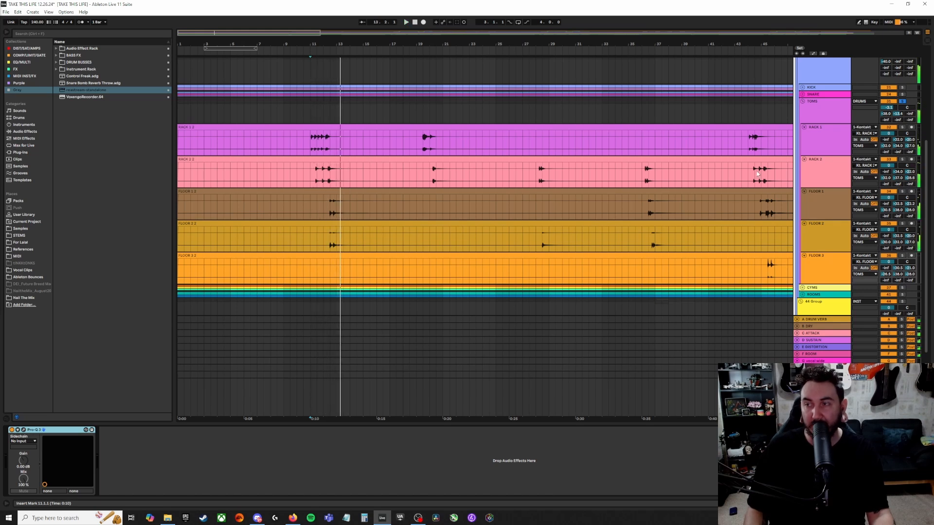
- Enable CLA-3A on the TOMS group, open its window, move it aside and play the fill from bar 11
{"action": "left_click", "coordinate": [826, 117]}
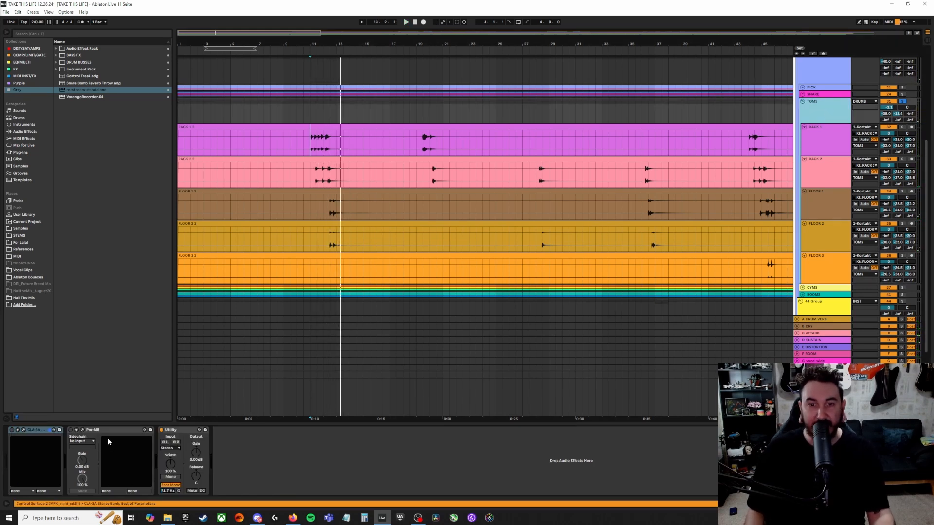
{"action": "left_click", "coordinate": [27, 463]}
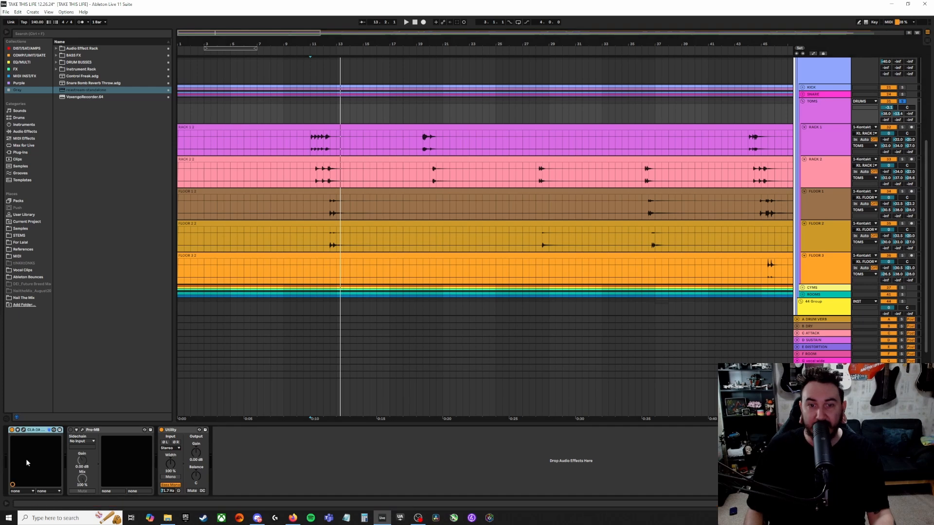
{"action": "left_click", "coordinate": [23, 430]}
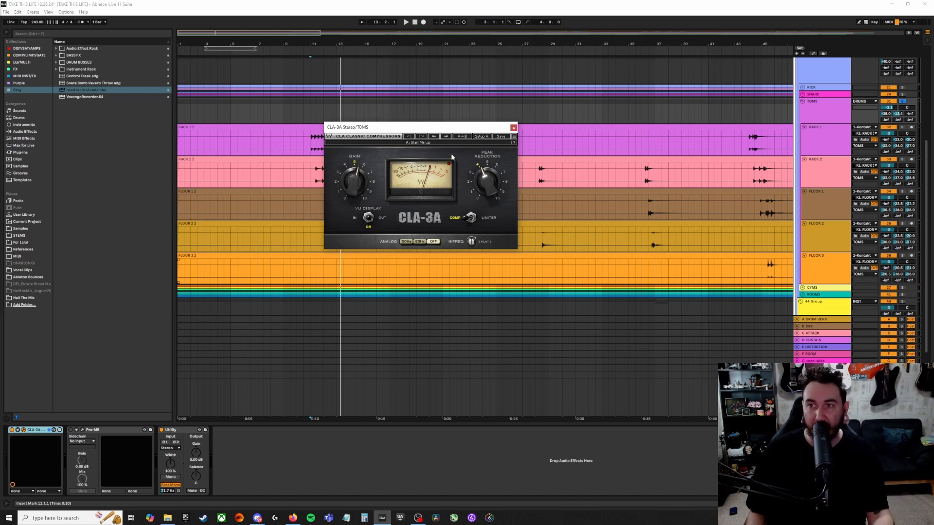
{"action": "left_click_drag", "start_coordinate": [418, 128], "coordinate": [492, 139]}
{"action": "key", "text": "space"}
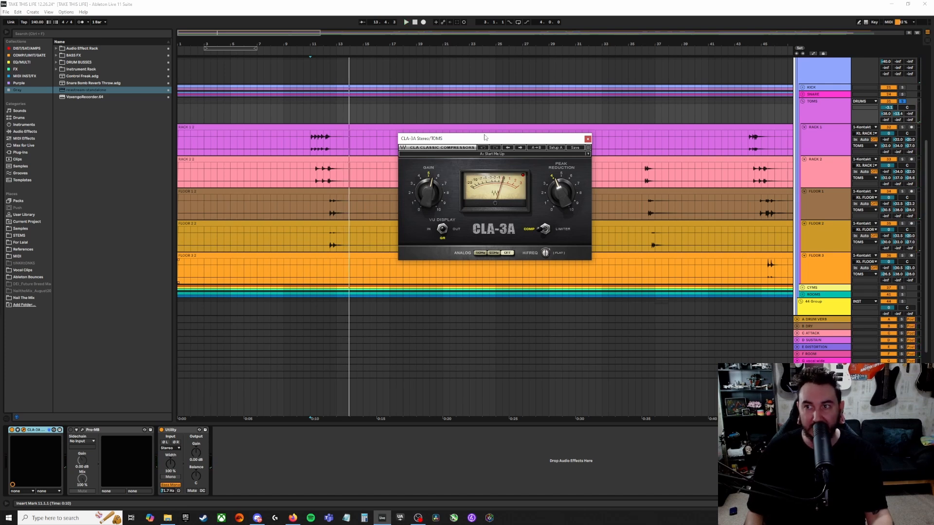
{"action": "key", "text": "space"}
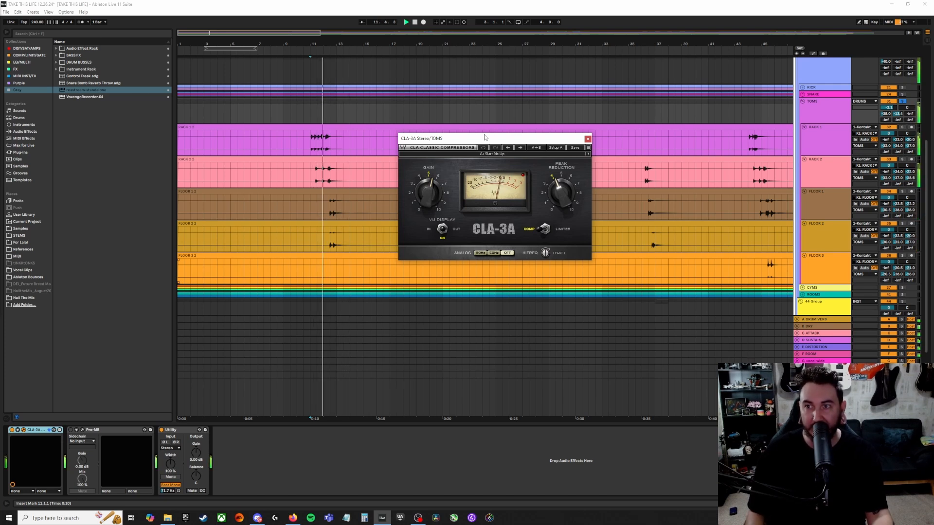
- Compare the tom fill with CLA-3A bypassed and enabled, restarting playback from bar 11
{"action": "left_click", "coordinate": [27, 434]}
{"action": "key", "text": "space"}
{"action": "key", "text": "space"}
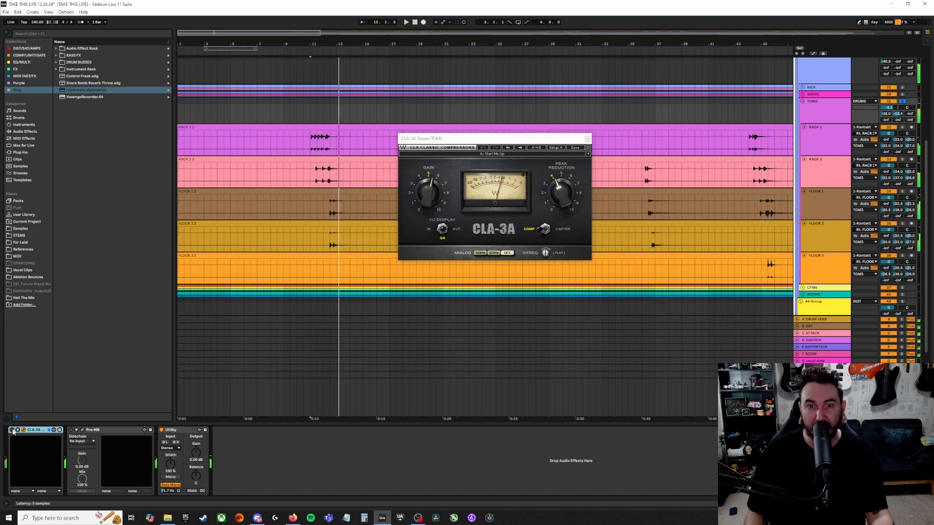
{"action": "key", "text": "space"}
{"action": "key", "text": "space"}
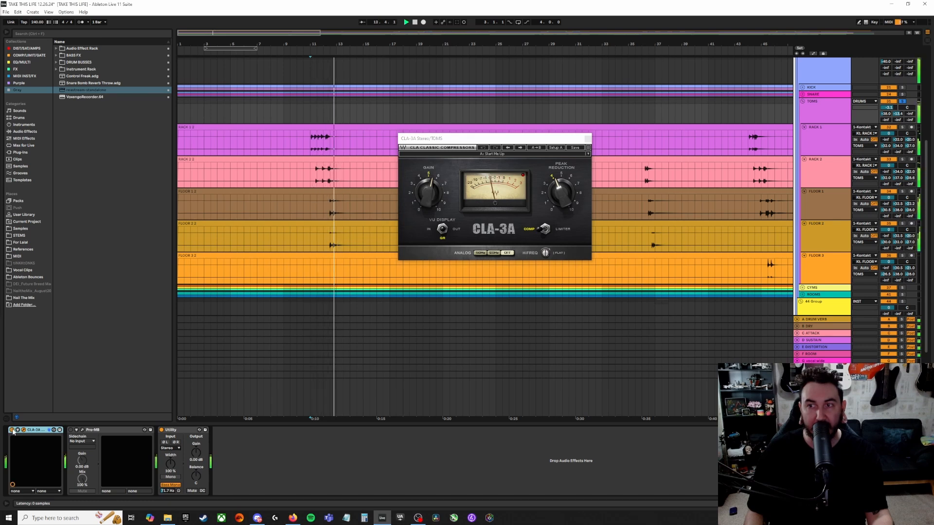
- Open Pro-MB on the TOMS group, enable it and play the tom fill through it
{"action": "left_click", "coordinate": [82, 430]}
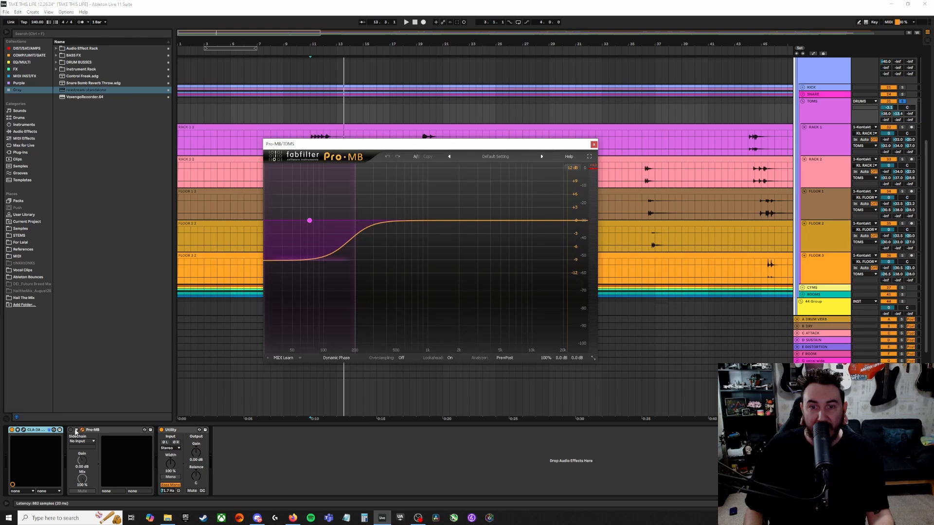
{"action": "key", "text": "space"}
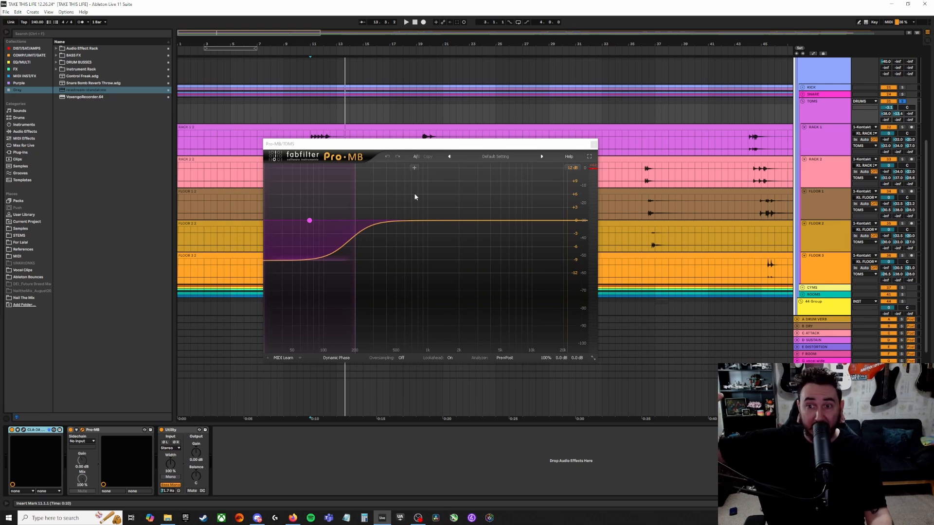
{"action": "key", "text": "space"}
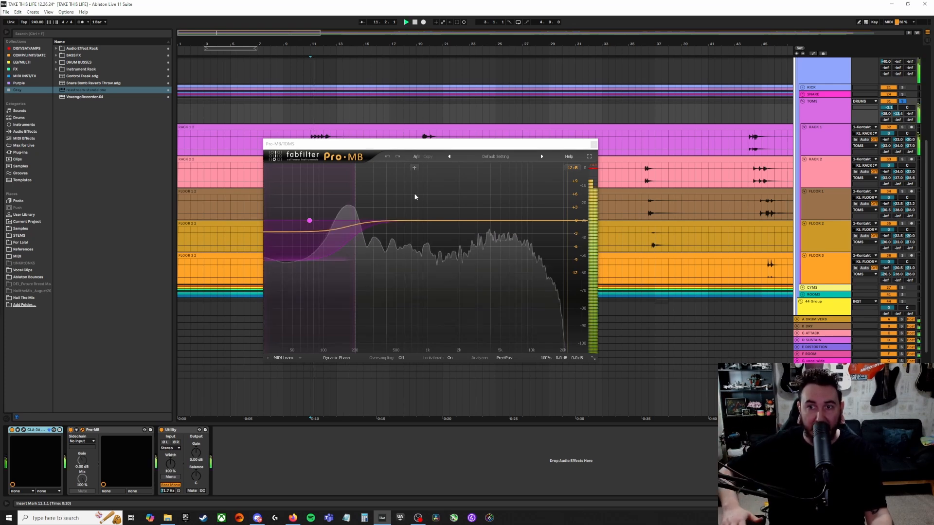
- Show the settings of Pro-MB's low band and watch it react while replaying the toms from bar 11
{"action": "left_click", "coordinate": [309, 221]}
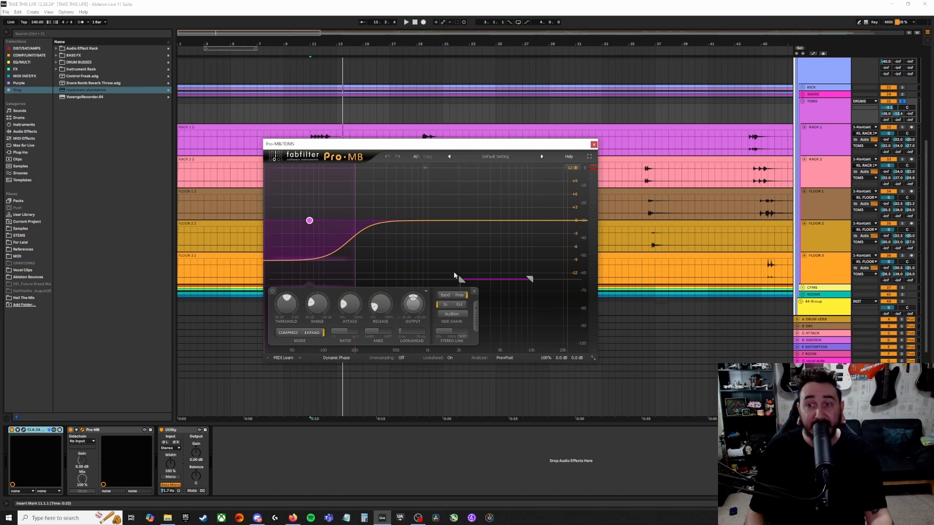
{"action": "key", "text": "space"}
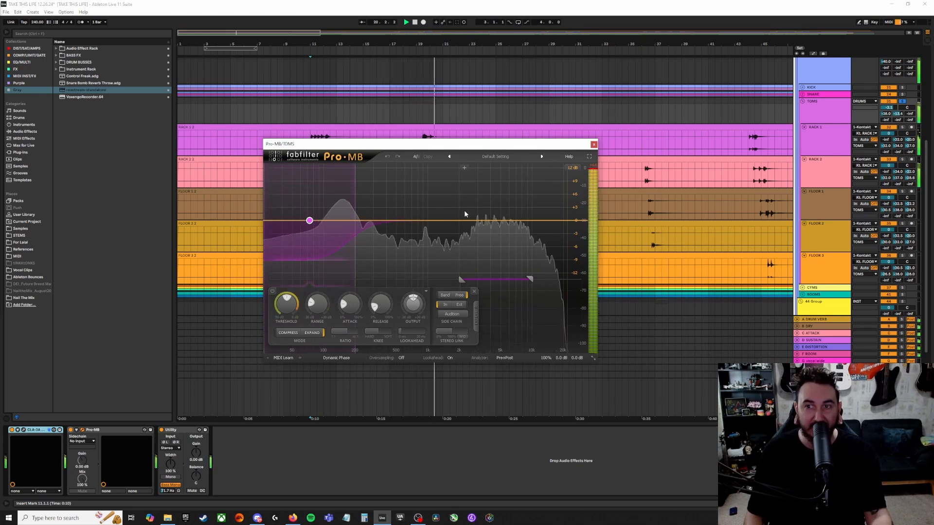
{"action": "key", "text": "space"}
{"action": "key", "text": "space"}
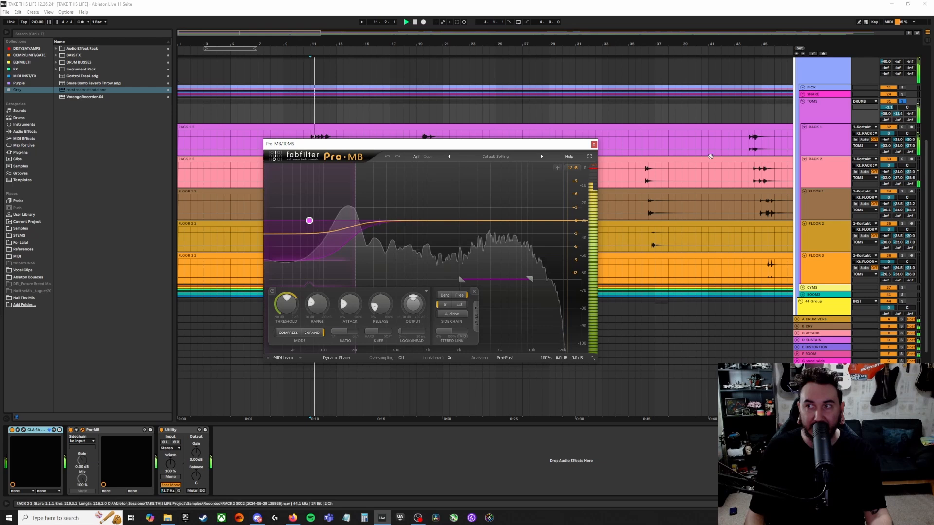
- Audition the tom fill from bar 44 while watching Pro-MB's low band, and close the plug-in window
{"action": "left_click", "coordinate": [748, 146]}
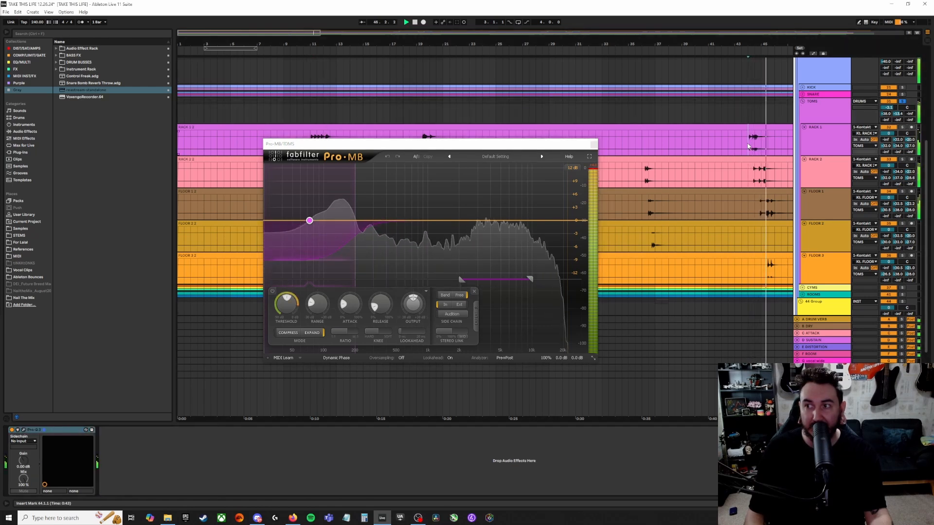
{"action": "key", "text": "space"}
{"action": "key", "text": "space"}
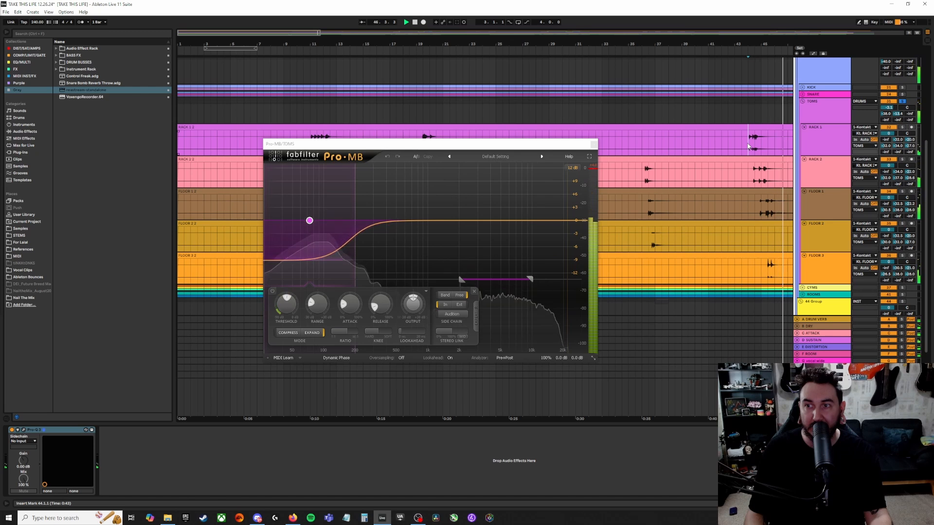
{"action": "left_click", "coordinate": [594, 145]}
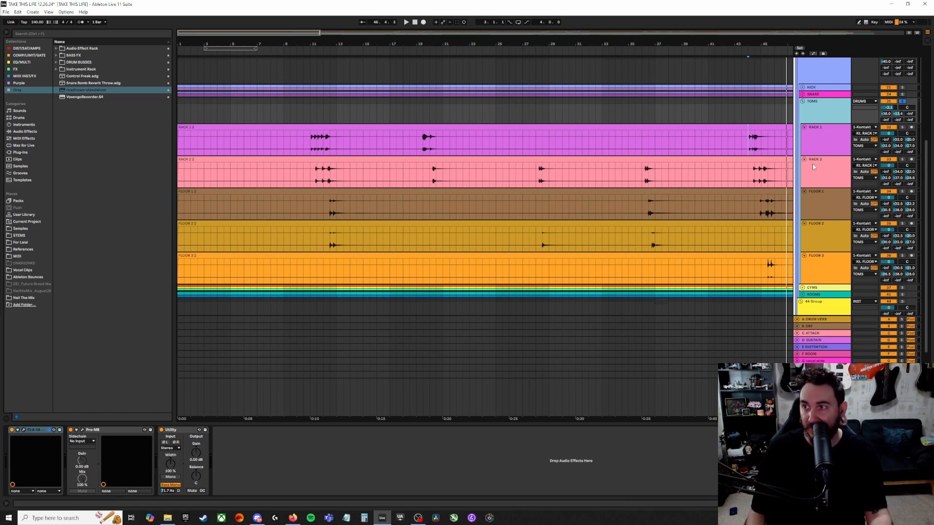
- Collapse the TOMS group, expand the CYMS group and select it to view its device chain
{"action": "left_click", "coordinate": [802, 102]}
{"action": "left_click", "coordinate": [802, 108]}
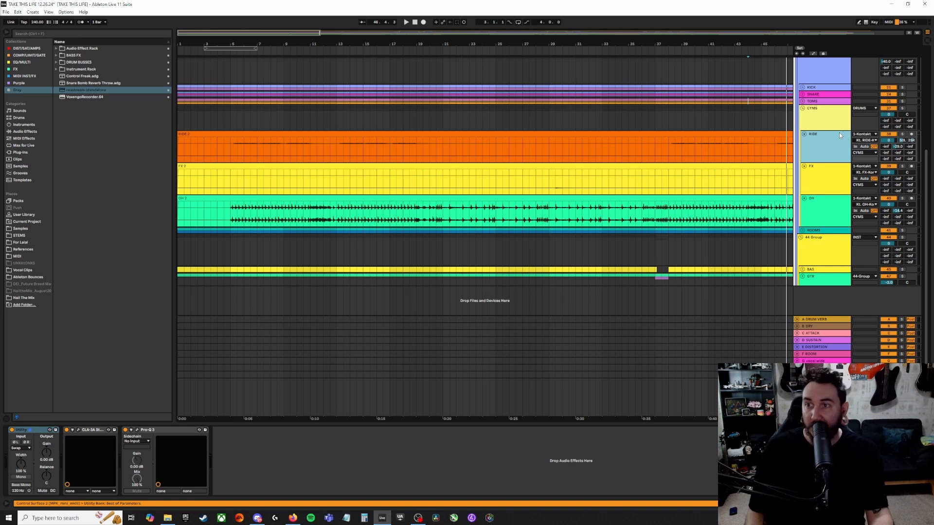
{"action": "left_click", "coordinate": [818, 121]}
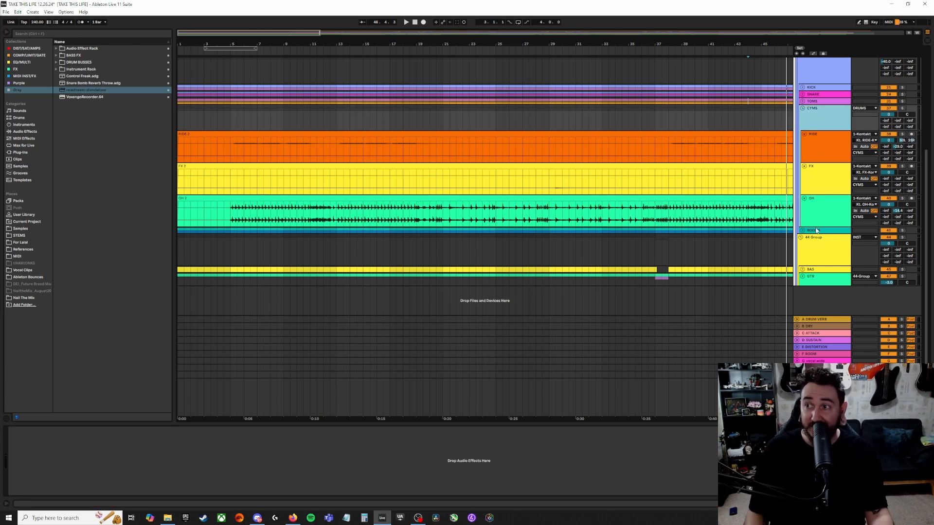
- Select the RIDE track in the CYMS group to show its device chain, solo it and play it
{"action": "left_click", "coordinate": [825, 145]}
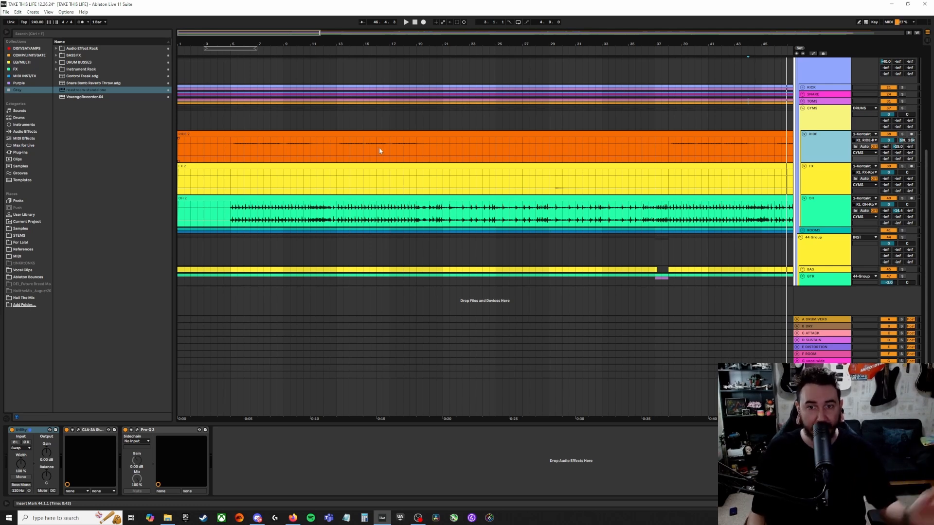
{"action": "left_click", "coordinate": [39, 430]}
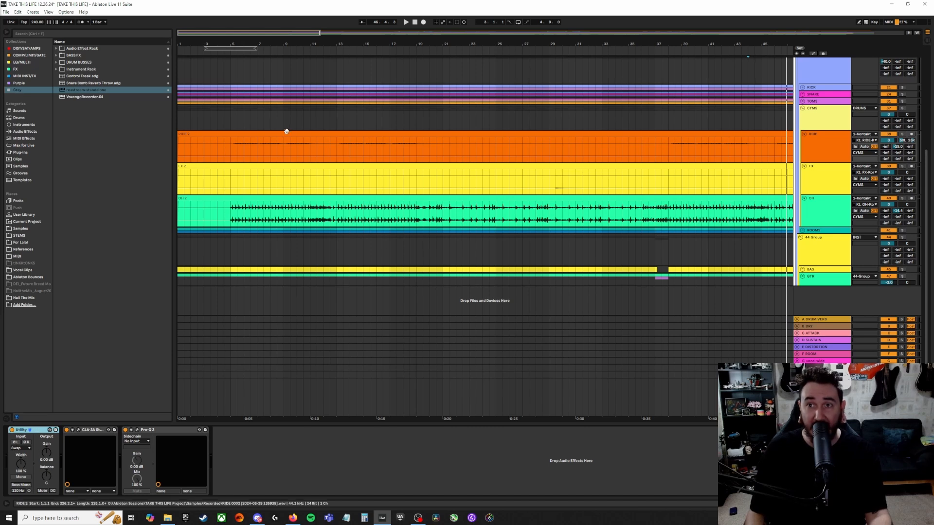
{"action": "left_click", "coordinate": [902, 134]}
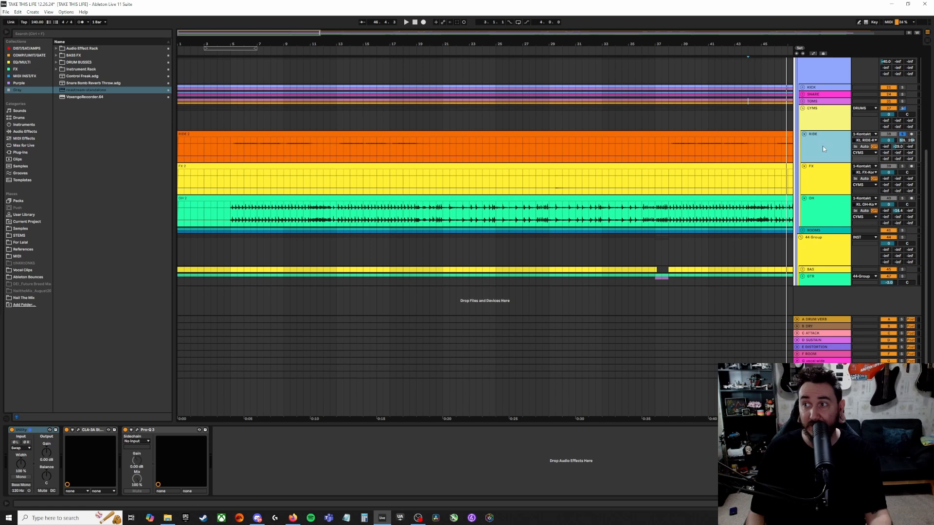
{"action": "key", "text": "space"}
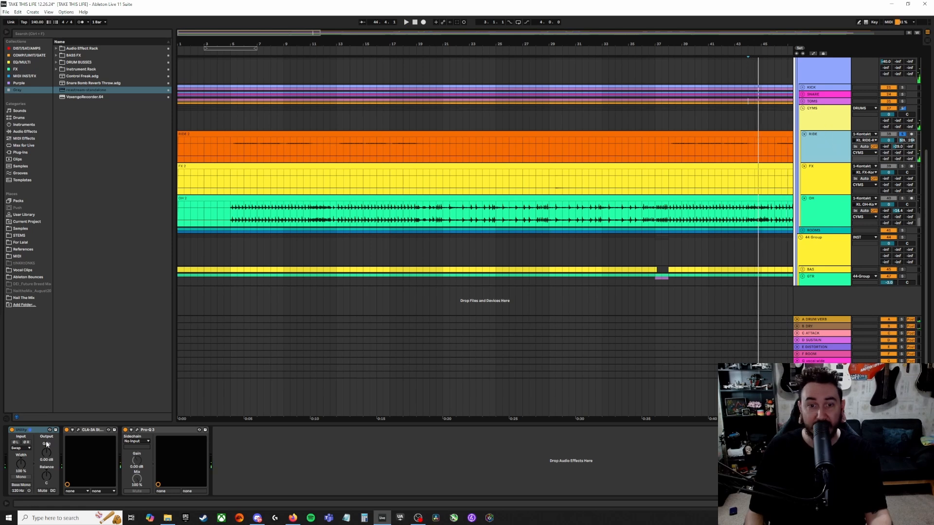
- Compare the soloed ride from bar 5 with Utility off and on, keeping CLA-3A and Pro-Q 3 bypassed
{"action": "left_click", "coordinate": [12, 430]}
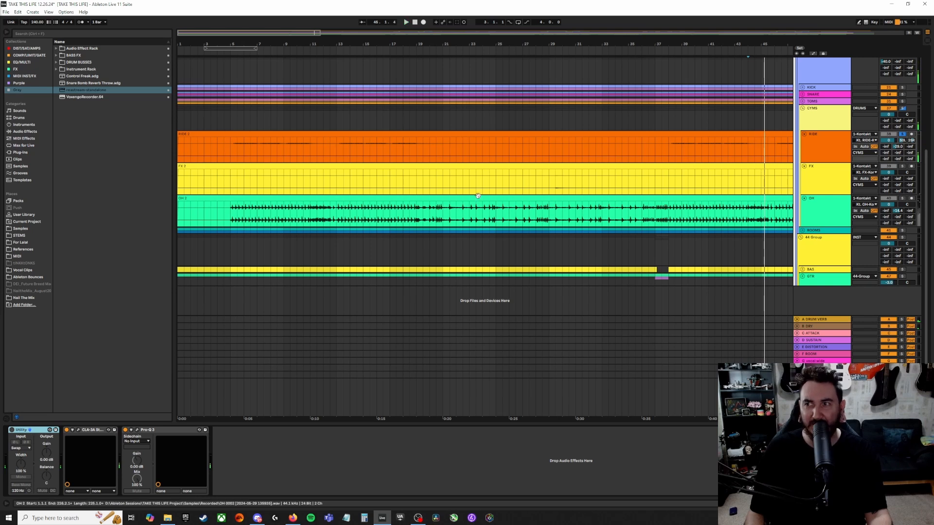
{"action": "left_click", "coordinate": [230, 147]}
{"action": "key", "text": "space"}
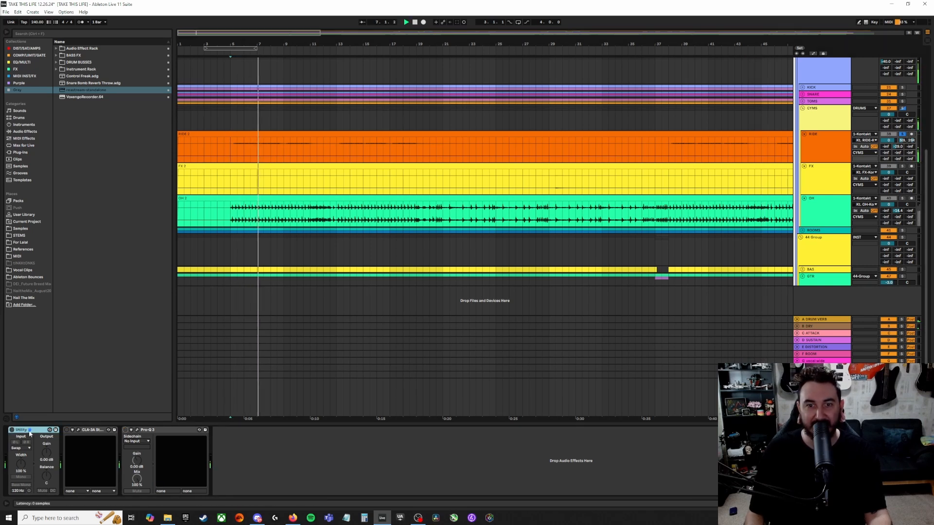
{"action": "key", "text": "space"}
{"action": "key", "text": "space"}
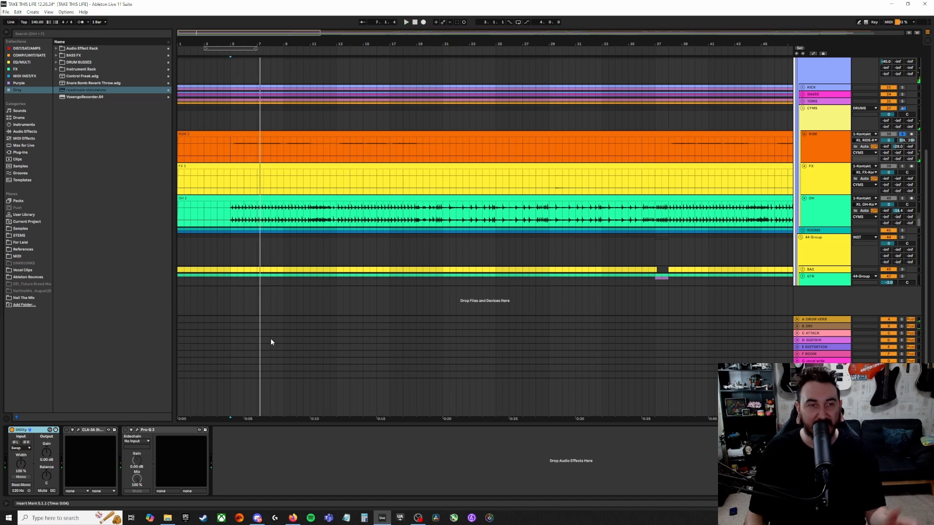
- Open CLA-3A on the RIDE track, enable it, play the ride through it and close the plug-in window
{"action": "left_click", "coordinate": [79, 430]}
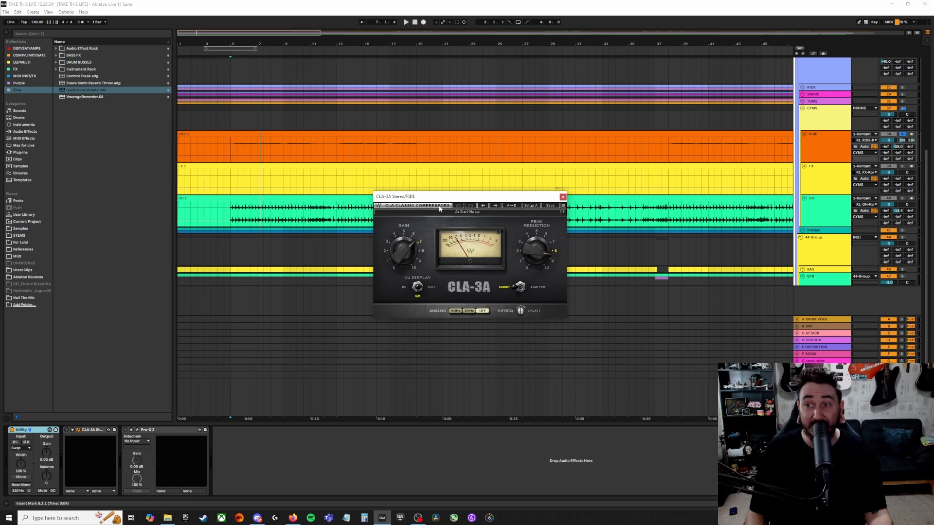
{"action": "left_click", "coordinate": [67, 430]}
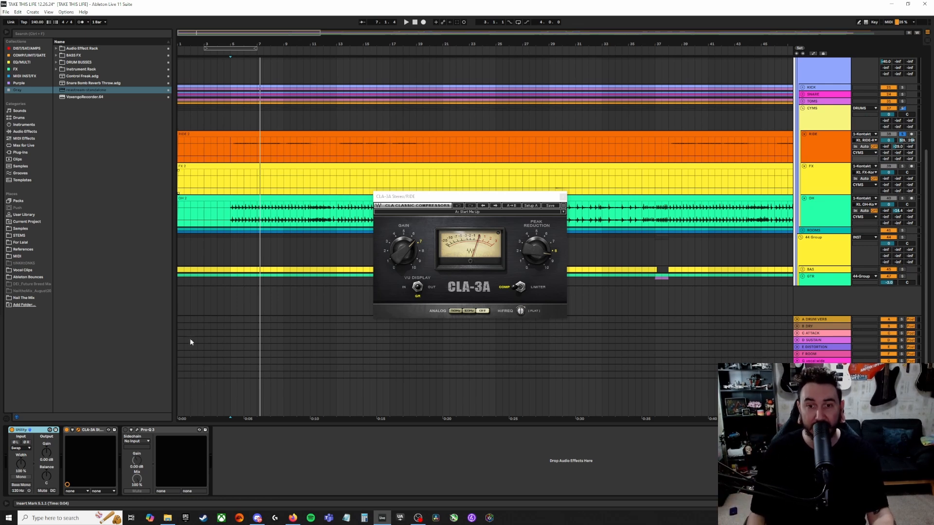
{"action": "key", "text": "space"}
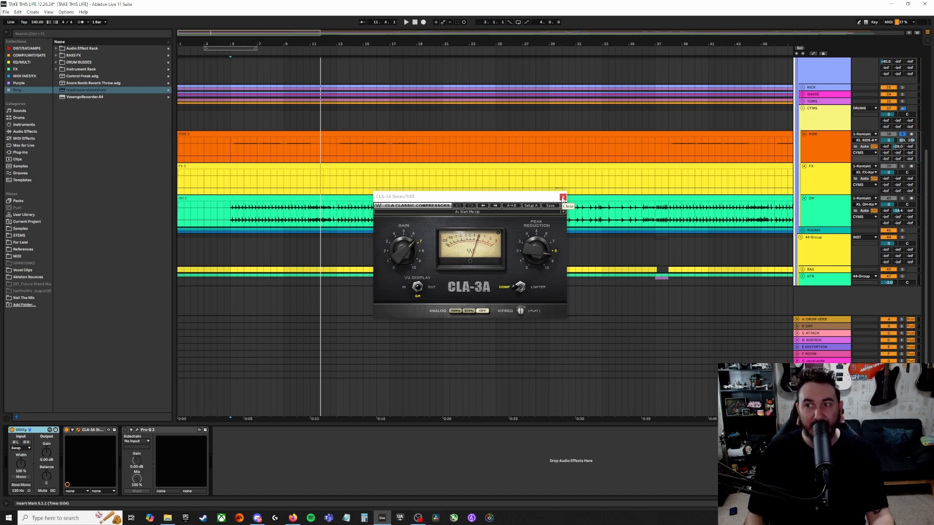
{"action": "left_click", "coordinate": [562, 198]}
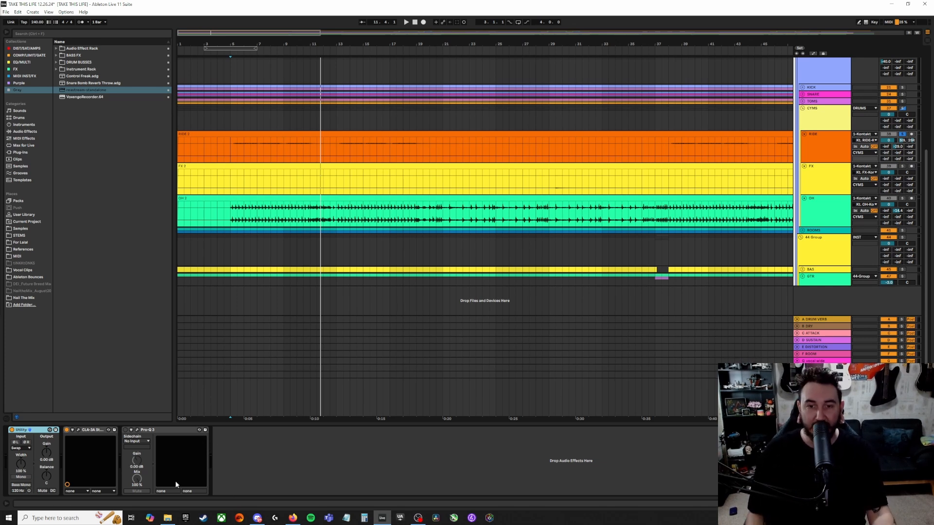
- Open Pro-Q 3 on the RIDE track, enable it and play the ride while watching its EQ curve
{"action": "left_click", "coordinate": [138, 430]}
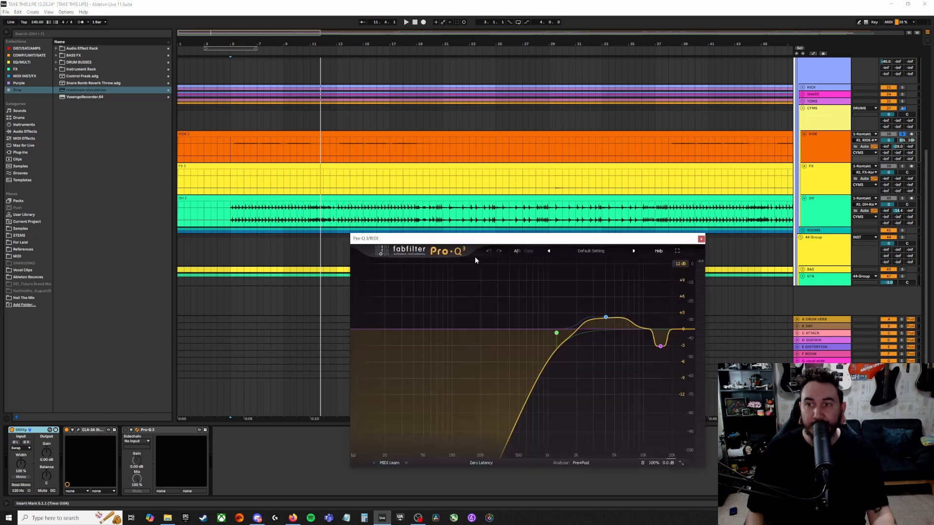
{"action": "left_click_drag", "start_coordinate": [491, 244], "coordinate": [421, 141]}
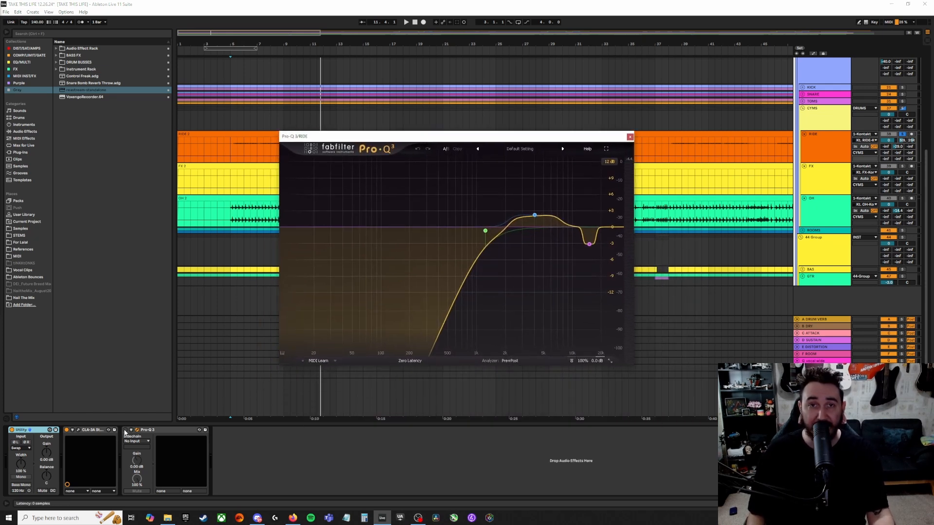
{"action": "key", "text": "space"}
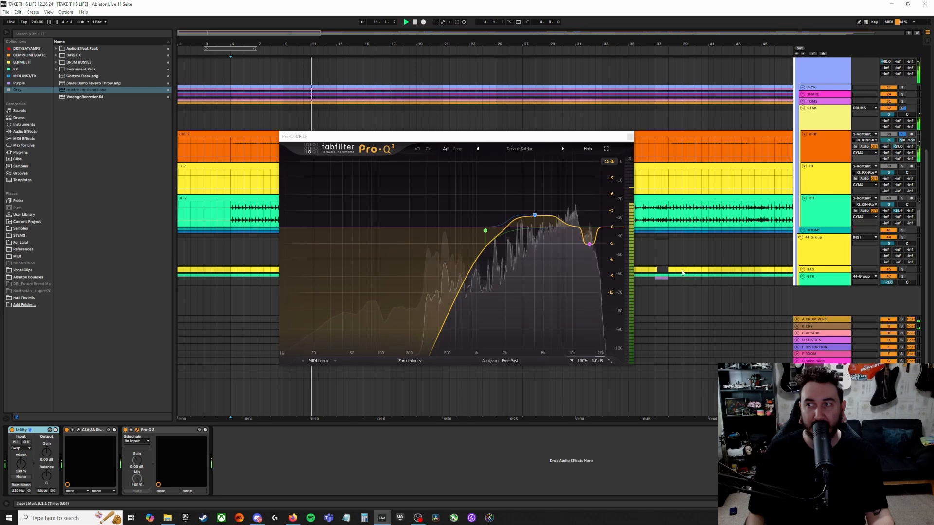
{"action": "key", "text": "space"}
- Show CLA-3A on the FX track, solo the track and play from bar 59, bypassing the compressor for comparison
{"action": "left_click", "coordinate": [822, 169]}
{"action": "key", "text": "w"}
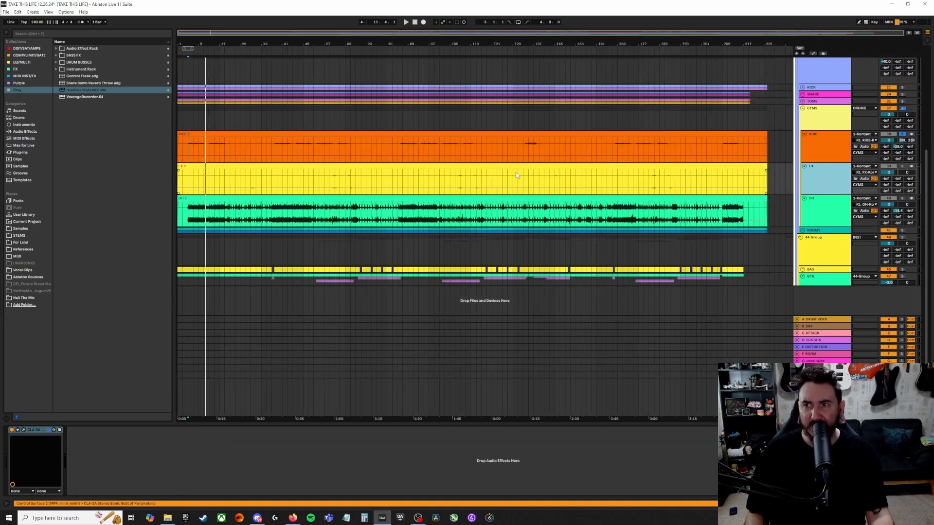
{"action": "left_click", "coordinate": [24, 430]}
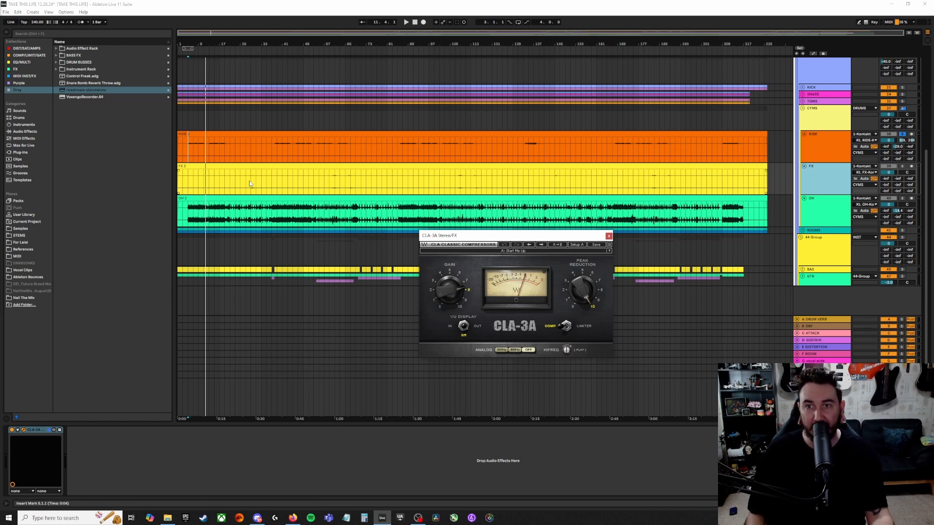
{"action": "left_click", "coordinate": [329, 185]}
{"action": "key", "text": "space"}
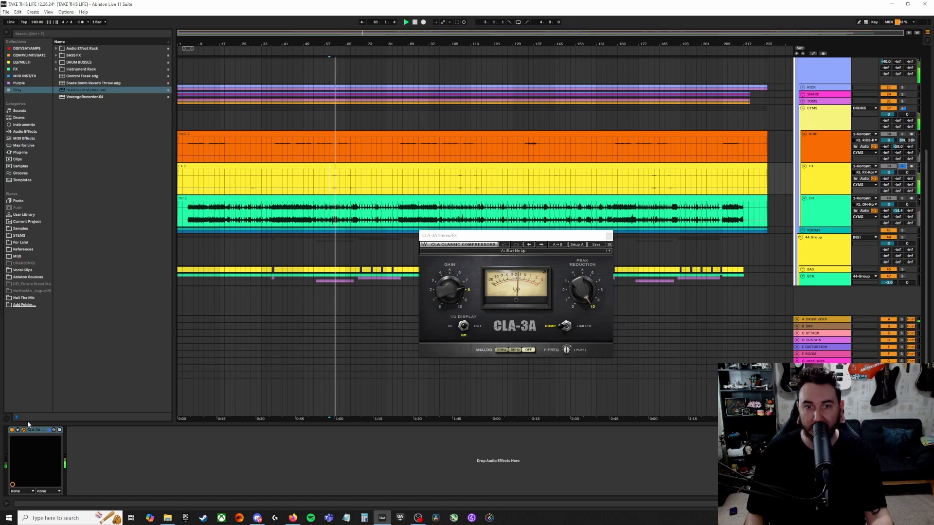
{"action": "left_click", "coordinate": [14, 431]}
{"action": "key", "text": "space"}
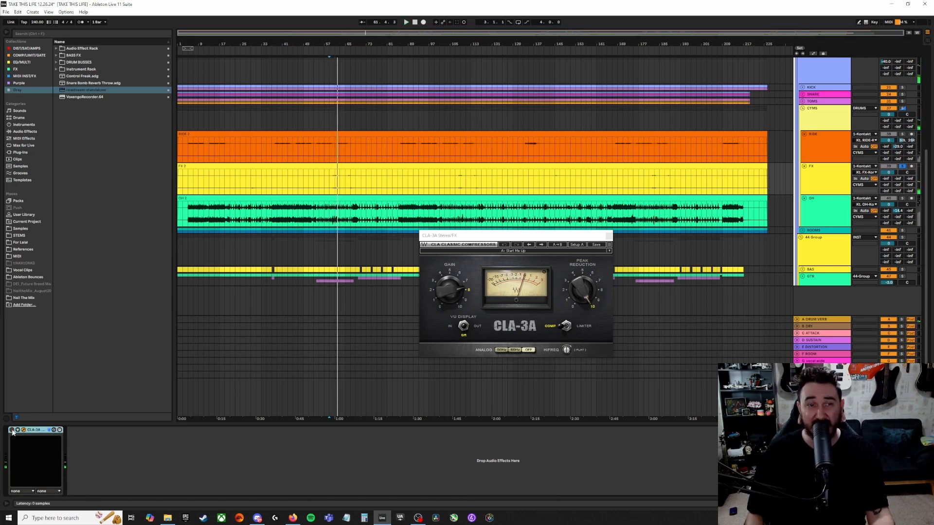
- Replay the FX cymbals from bar 59 with CLA-3A enabled, watch its gain reduction and close the plug-in window
{"action": "key", "text": "space"}
{"action": "key", "text": "space"}
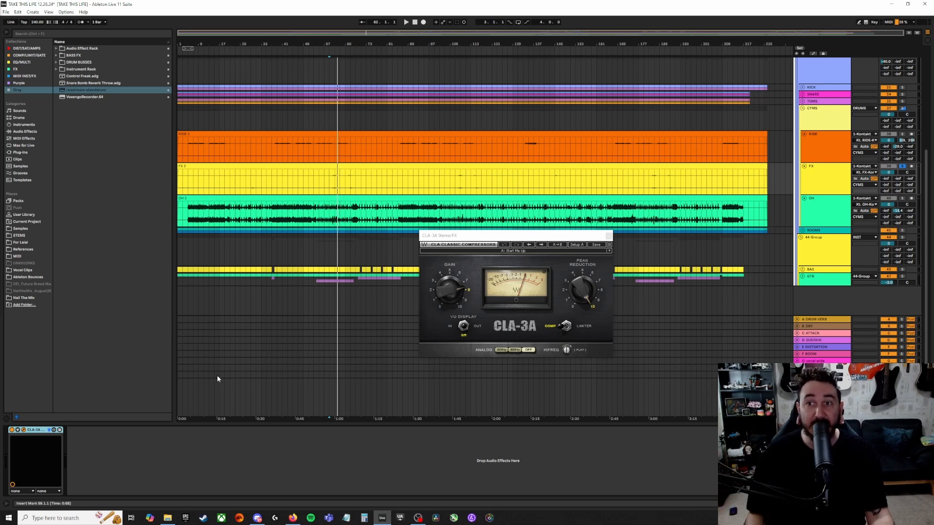
{"action": "key", "text": "space"}
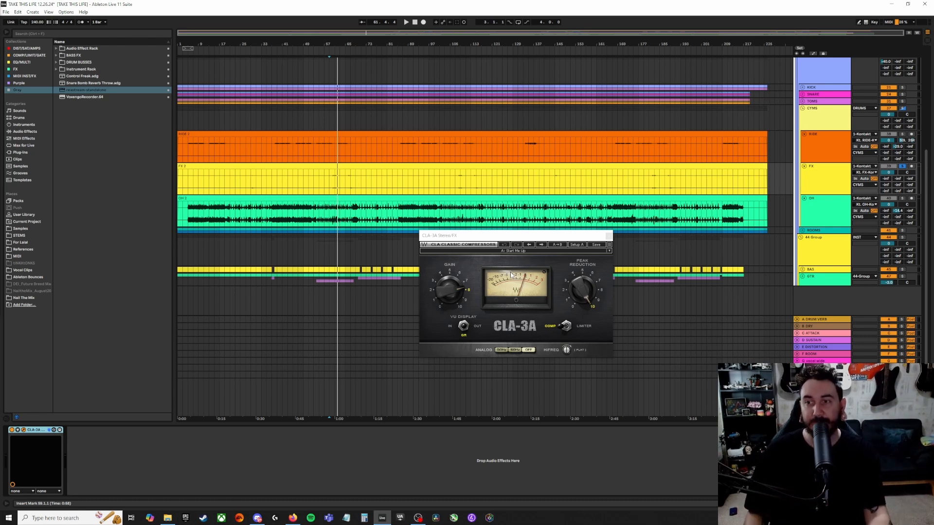
{"action": "key", "text": "space"}
{"action": "key", "text": "plus"}
{"action": "key", "text": "plus"}
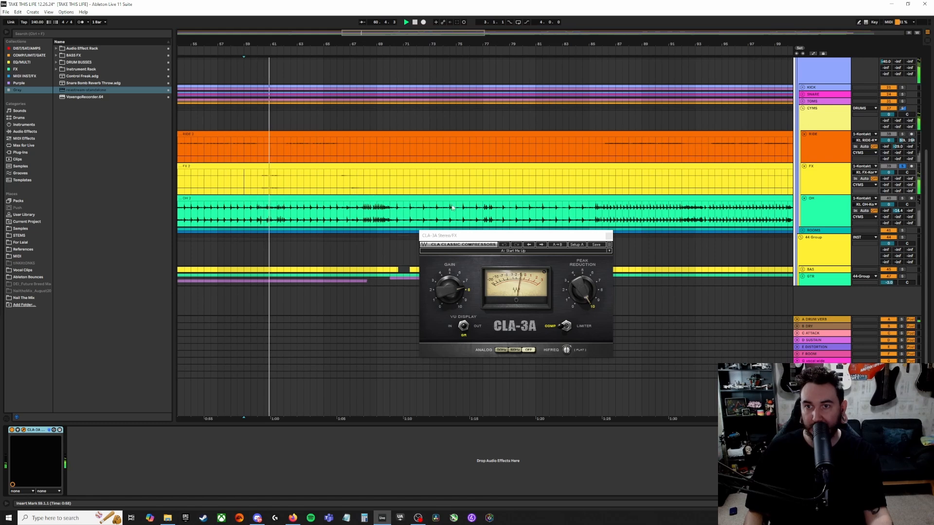
{"action": "left_click", "coordinate": [608, 236]}
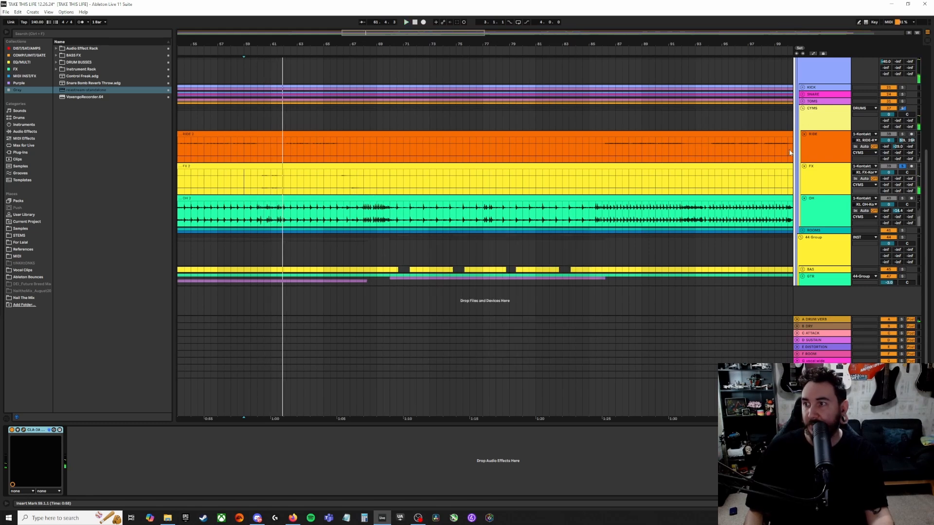
- Select and solo the OH track and open its Pro-Q 3 to examine the overhead EQ bands
{"action": "left_click", "coordinate": [832, 210]}
{"action": "left_click", "coordinate": [902, 198]}
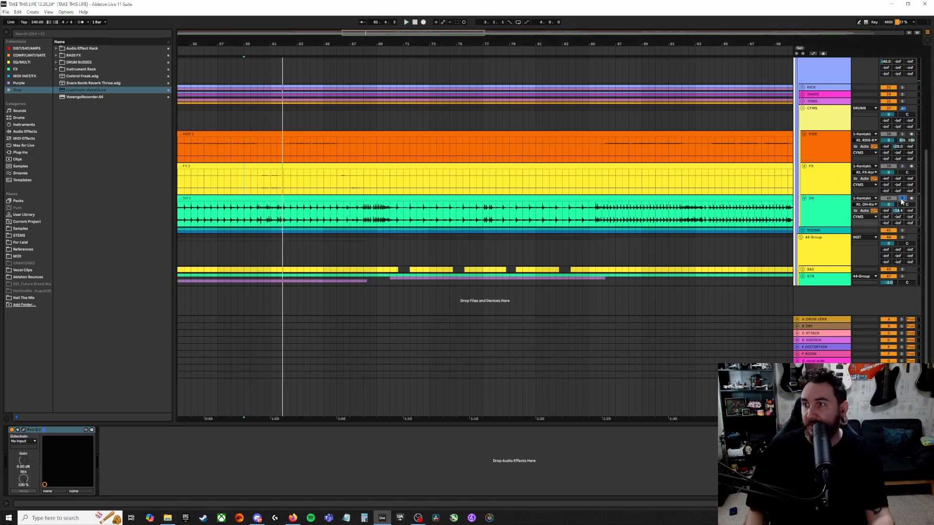
{"action": "left_click", "coordinate": [24, 430]}
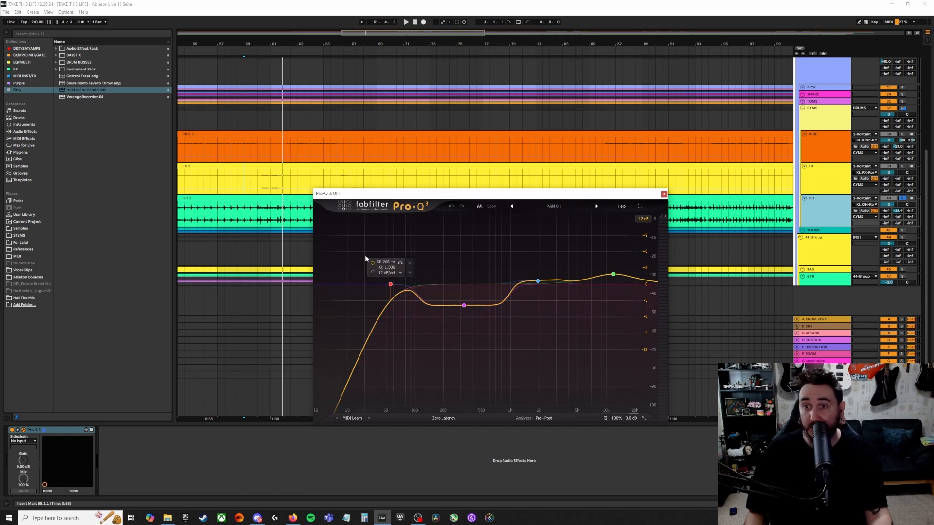
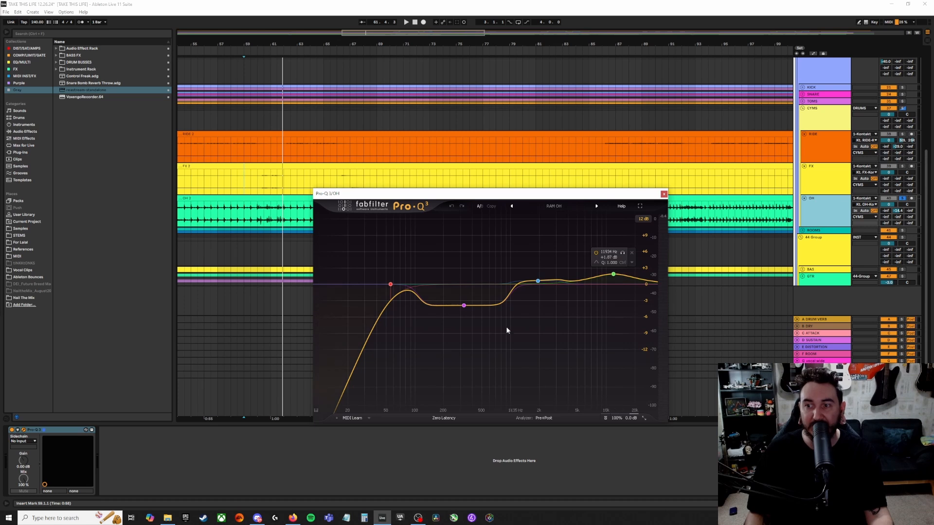
- Audition the overheads from bar 59 with Pro-Q 3 bypassed and enabled, stop playback and hide the plug-in window
{"action": "left_click", "coordinate": [20, 437]}
{"action": "key", "text": "space"}
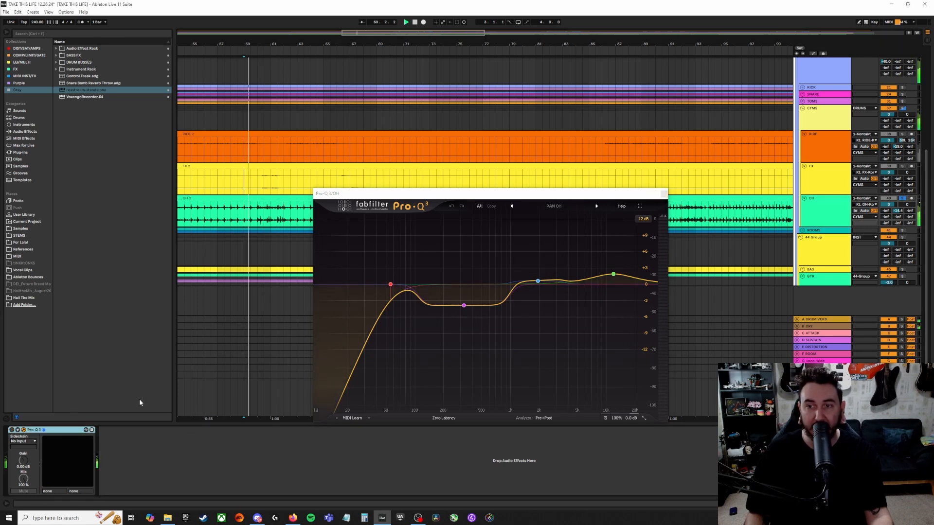
{"action": "left_click", "coordinate": [11, 431]}
{"action": "key", "text": "space"}
{"action": "key", "text": "space"}
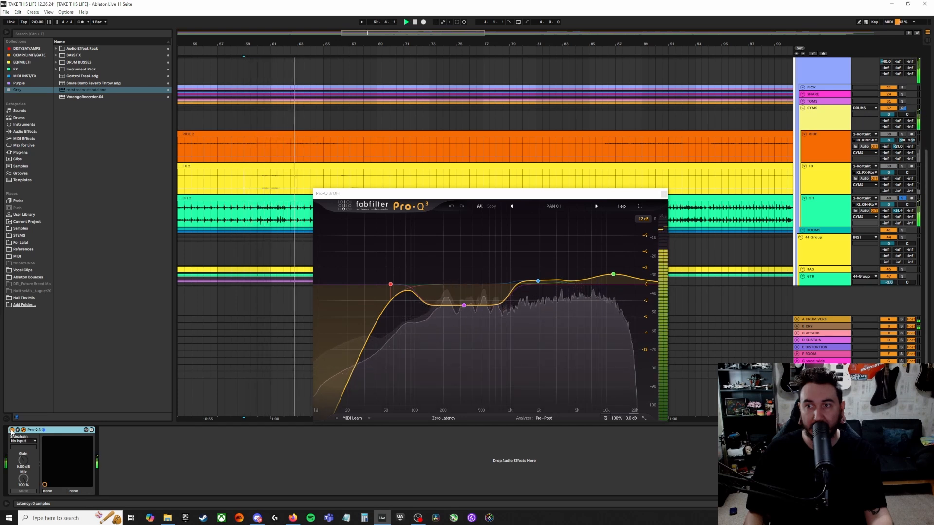
{"action": "key", "text": "space"}
{"action": "key", "text": "space"}
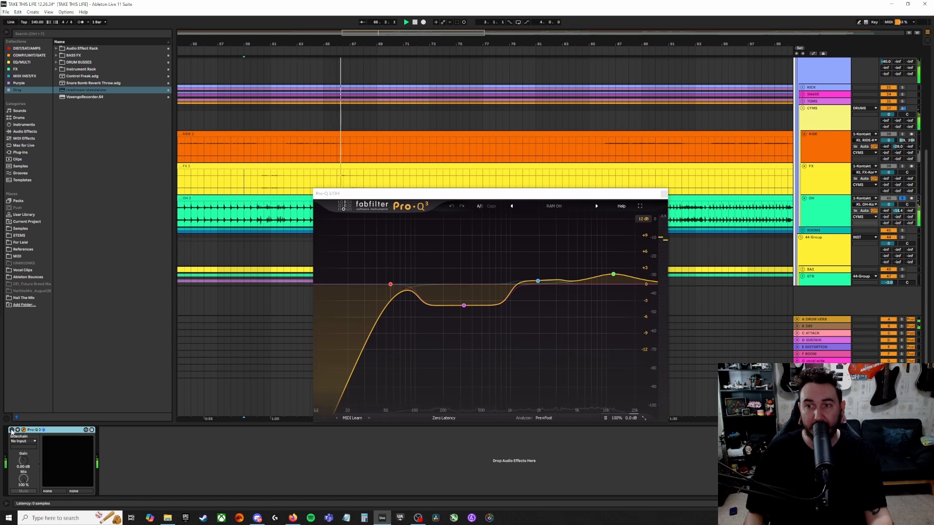
{"action": "key", "text": "ctrl+alt+p"}
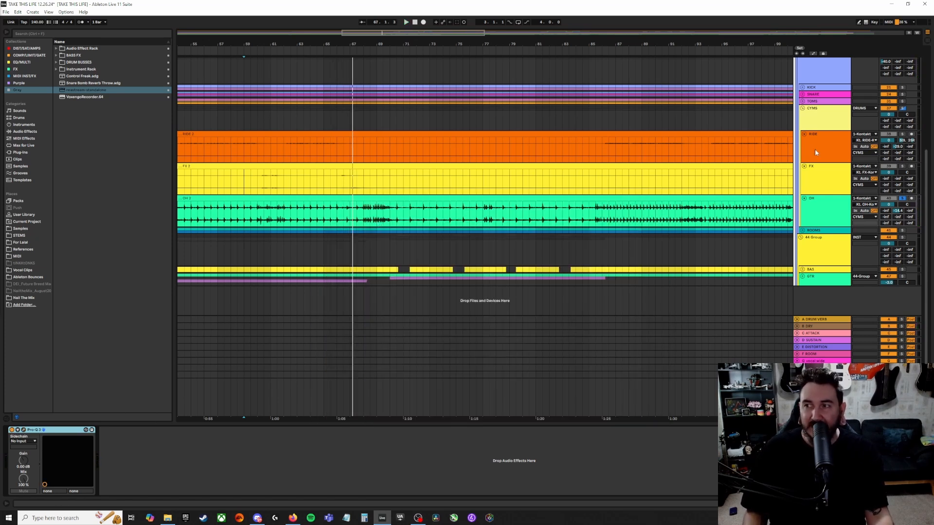
- Collapse the CYMS group, expand the ROOMS group, open CLA-76 on the CLOSE track and solo that track
{"action": "left_click", "coordinate": [803, 108]}
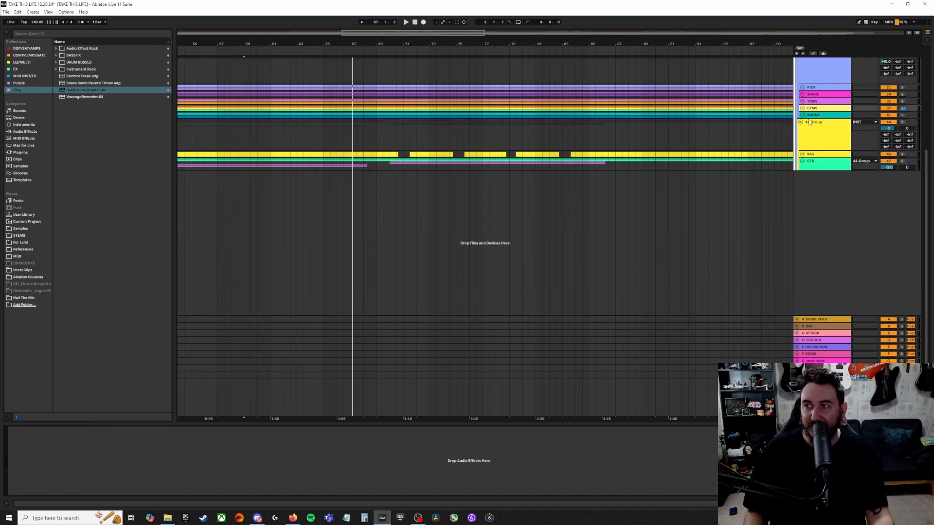
{"action": "left_click", "coordinate": [802, 115]}
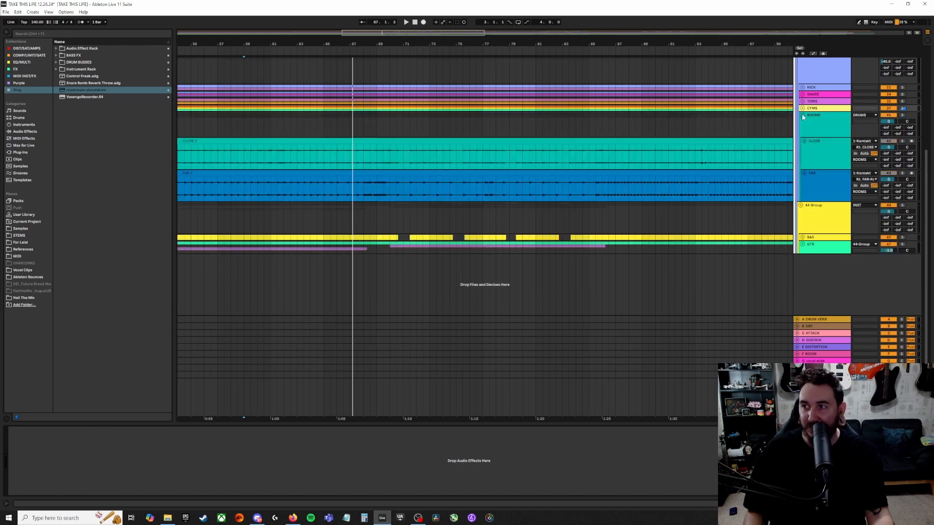
{"action": "left_click", "coordinate": [824, 153]}
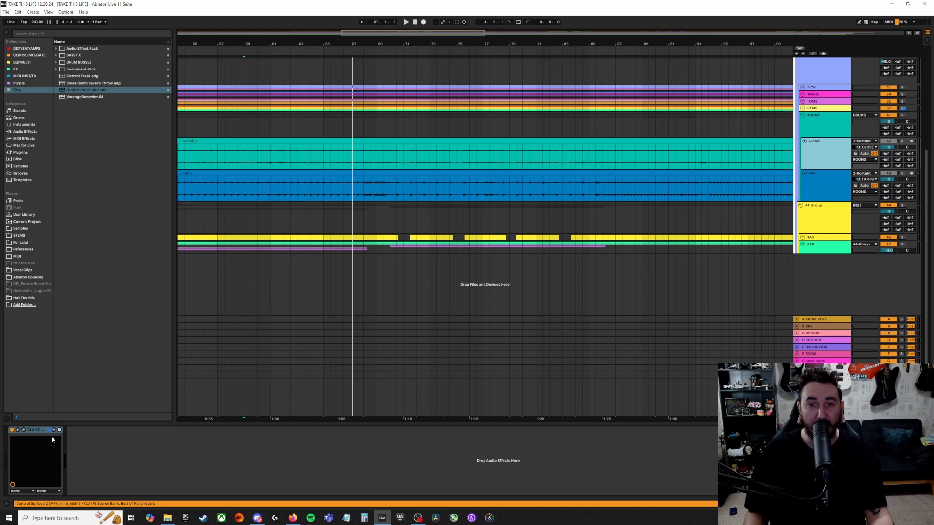
{"action": "left_click", "coordinate": [23, 430]}
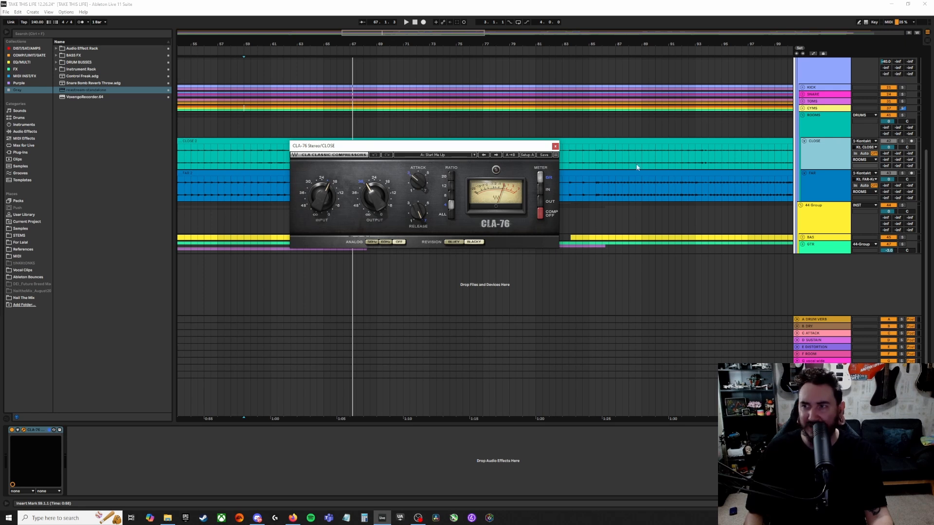
{"action": "left_click", "coordinate": [902, 142]}
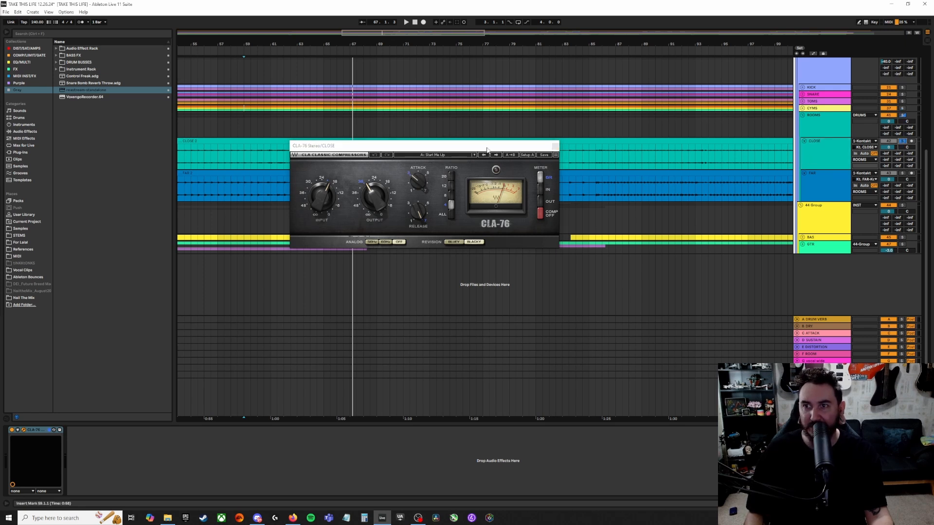
- Solo the ROOMS group and play it to hear the CLOSE track's CLA-76 compressor switched out and in, then close the compressor window
{"action": "left_click_drag", "start_coordinate": [486, 149], "coordinate": [479, 165]}
{"action": "key", "text": "space"}
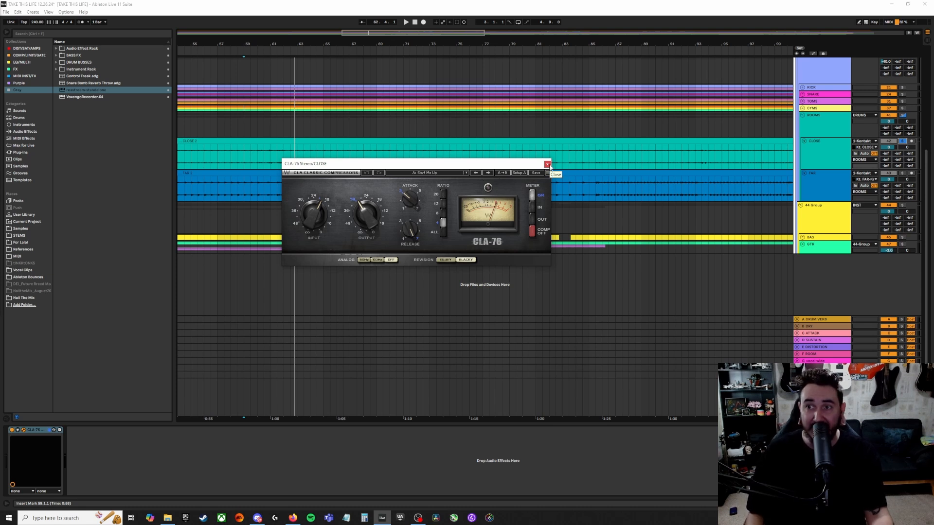
{"action": "key", "text": "space"}
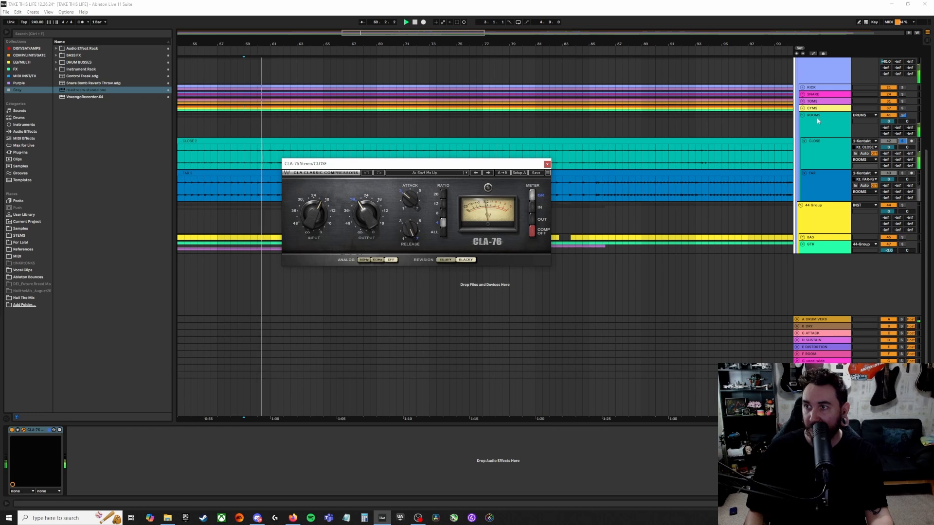
{"action": "left_click", "coordinate": [839, 127]}
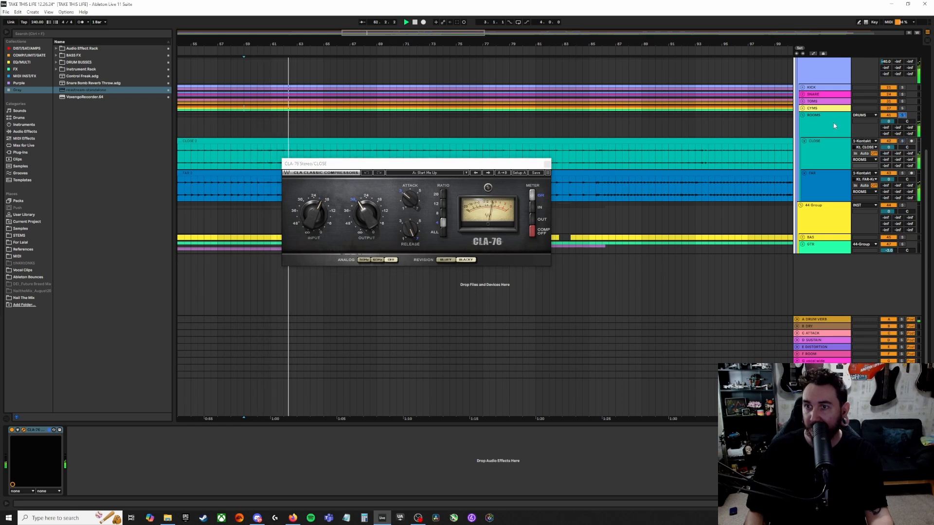
{"action": "left_click", "coordinate": [12, 431]}
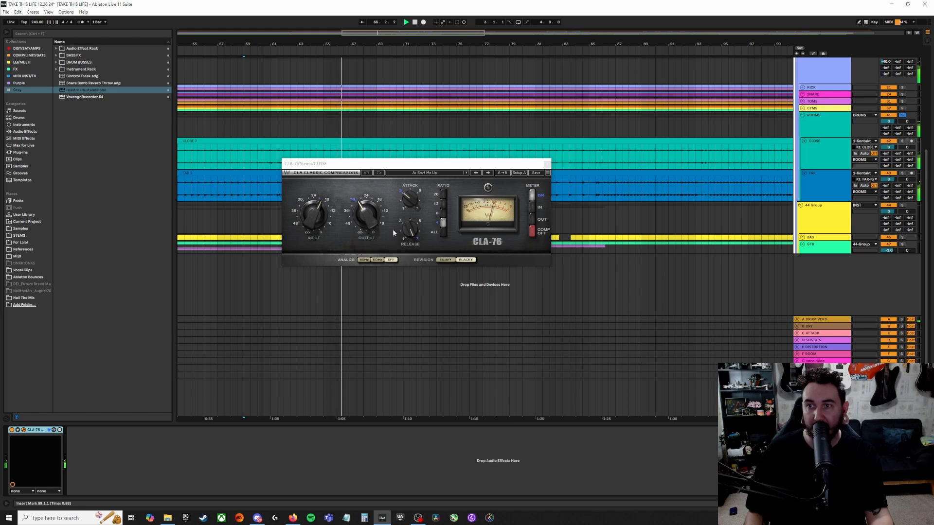
{"action": "left_click", "coordinate": [547, 164]}
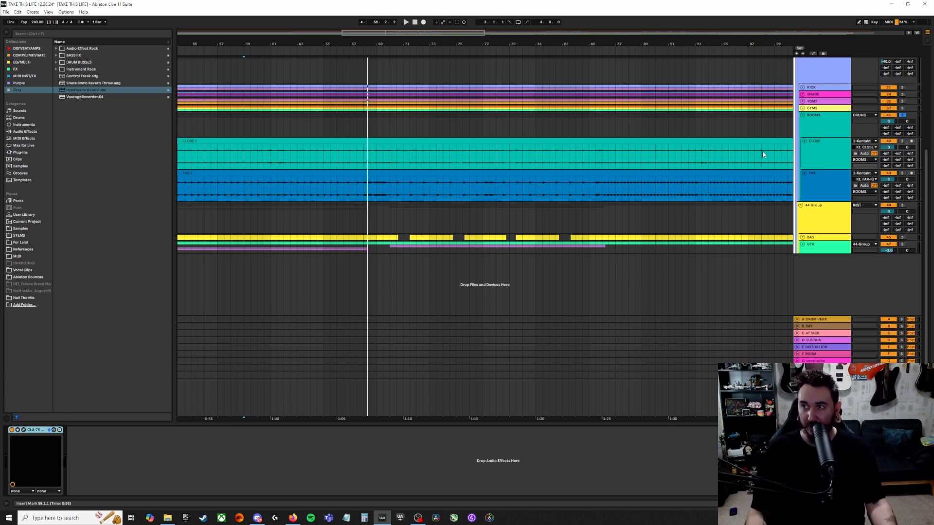
- Fold and unsolo the ROOMS group, and open the DRUMS group's Virtual Mix Rack to examine The Monster's filter and mix settings
{"action": "left_click", "coordinate": [801, 116]}
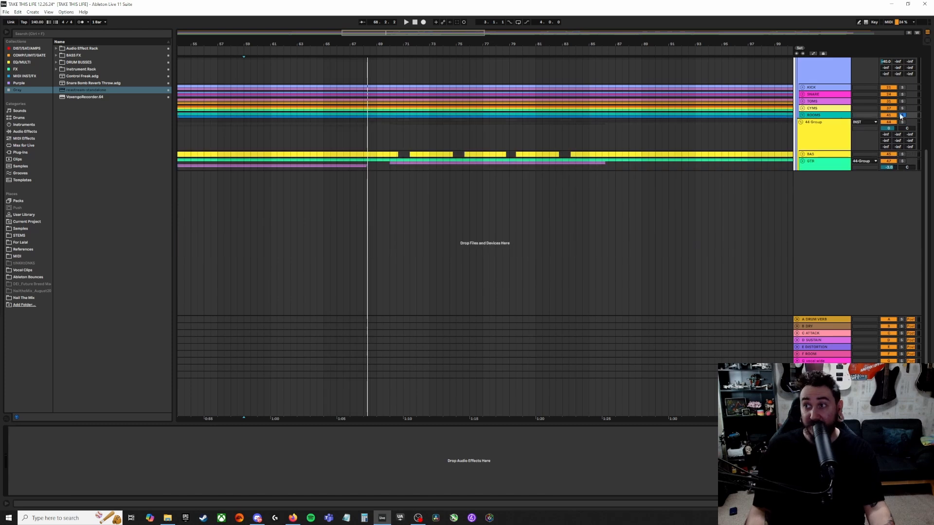
{"action": "scroll", "coordinate": [822, 95], "scroll_direction": "up", "scroll_amount": 3}
{"action": "left_click", "coordinate": [816, 102]}
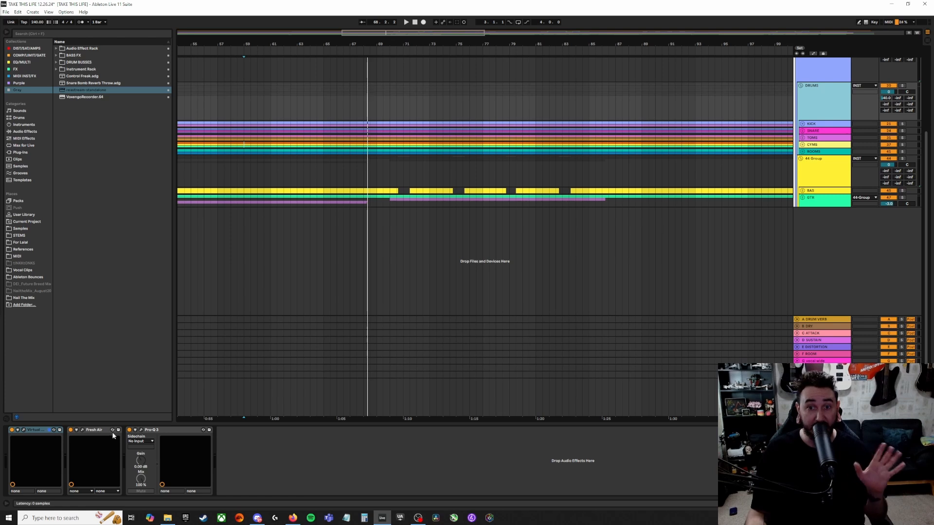
{"action": "left_click", "coordinate": [23, 430]}
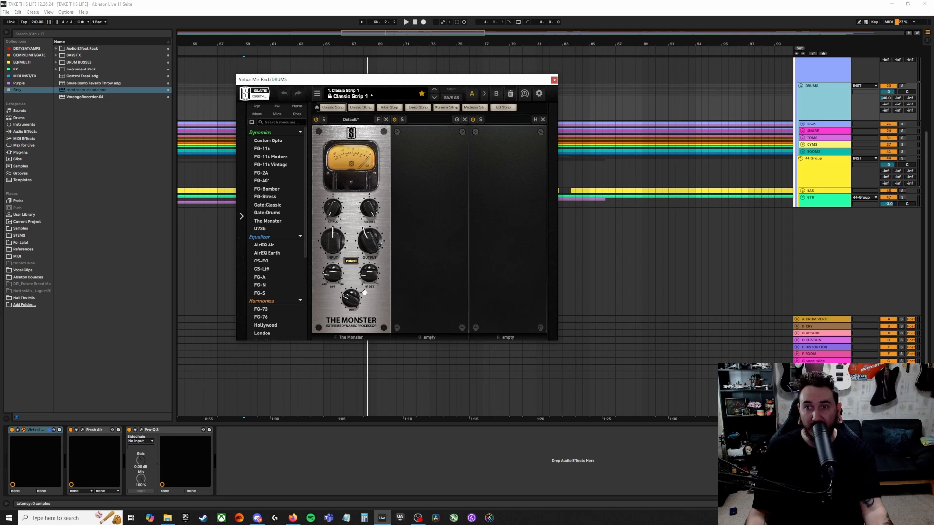
{"action": "mouse_move", "coordinate": [334, 281]}
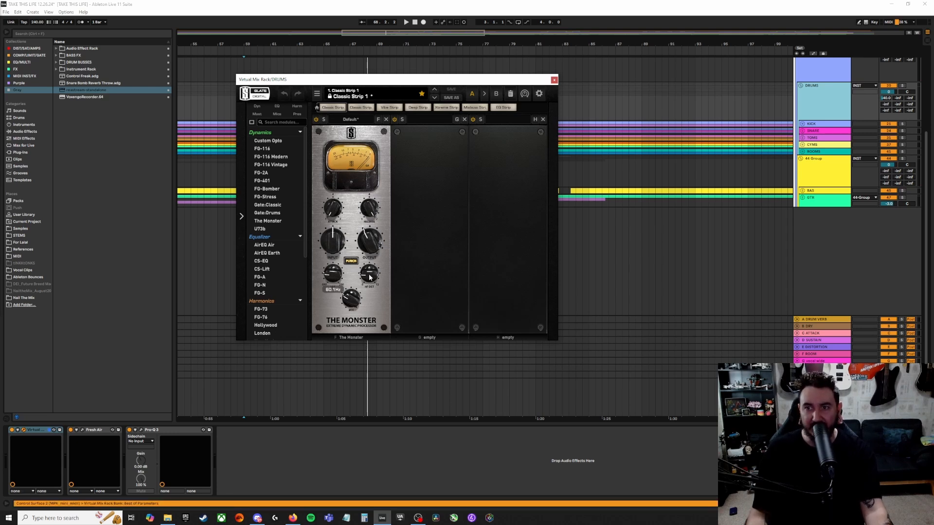
{"action": "mouse_move", "coordinate": [370, 277]}
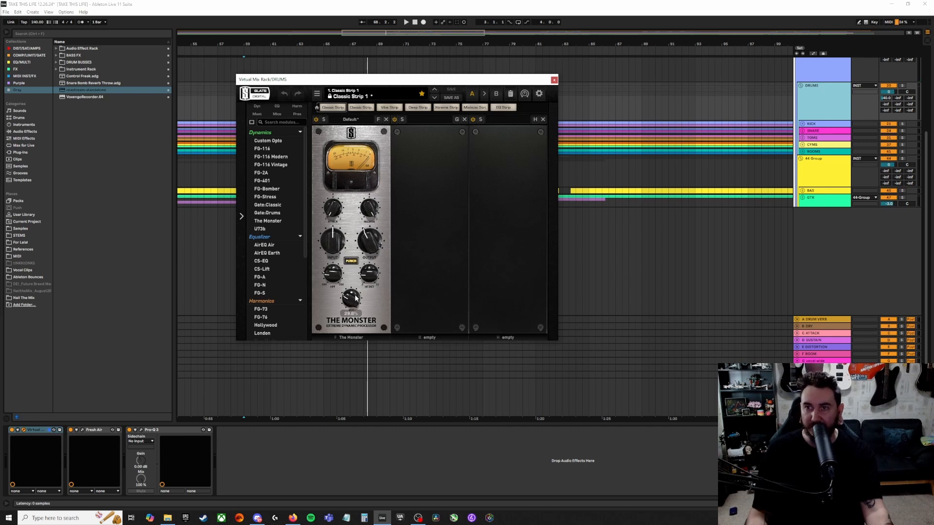
- Deactivate Fresh Air and Pro-Q 3 on the DRUMS group, keeping the Virtual Mix Rack active
{"action": "left_click", "coordinate": [833, 86]}
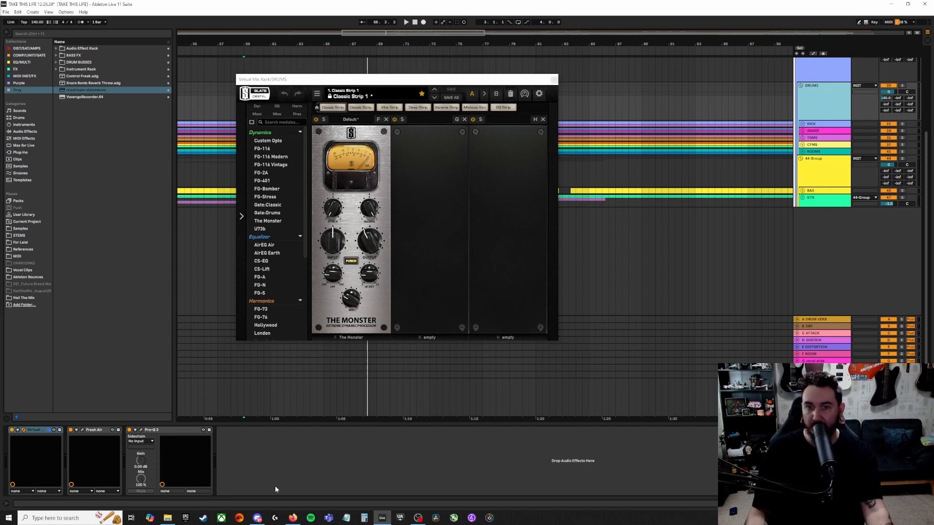
{"action": "left_click", "coordinate": [172, 430]}
{"action": "left_click", "coordinate": [93, 431]}
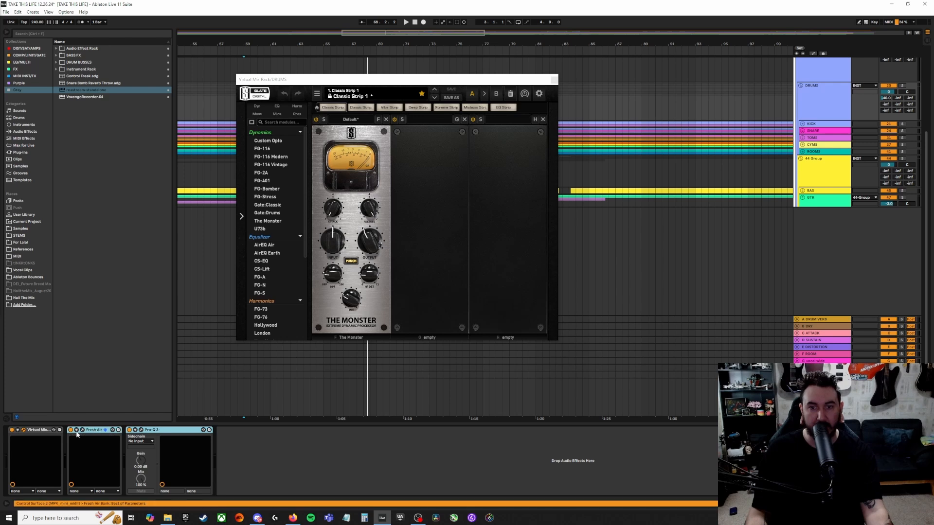
{"action": "left_click", "coordinate": [193, 451]}
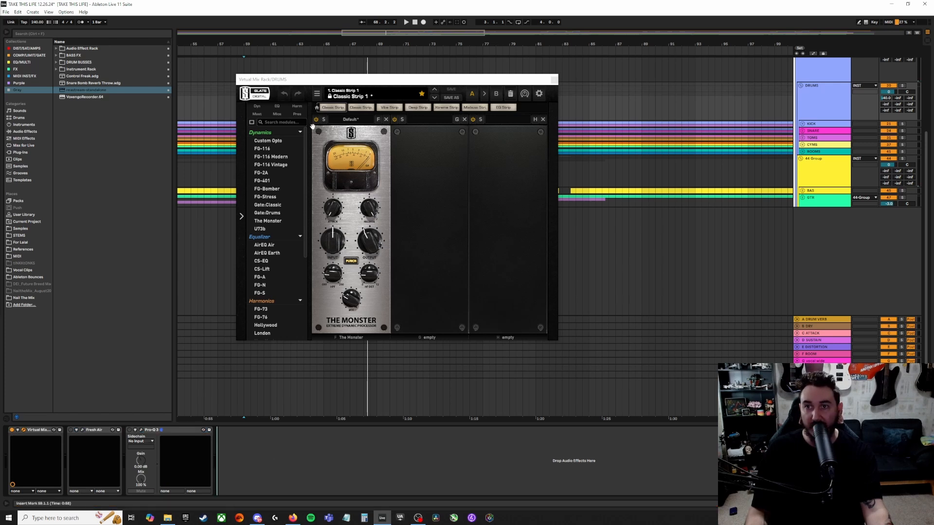
- Solo the DRUMS group and play it, comparing The Monster bypassed with The Monster at 100% mix
{"action": "key", "text": "space"}
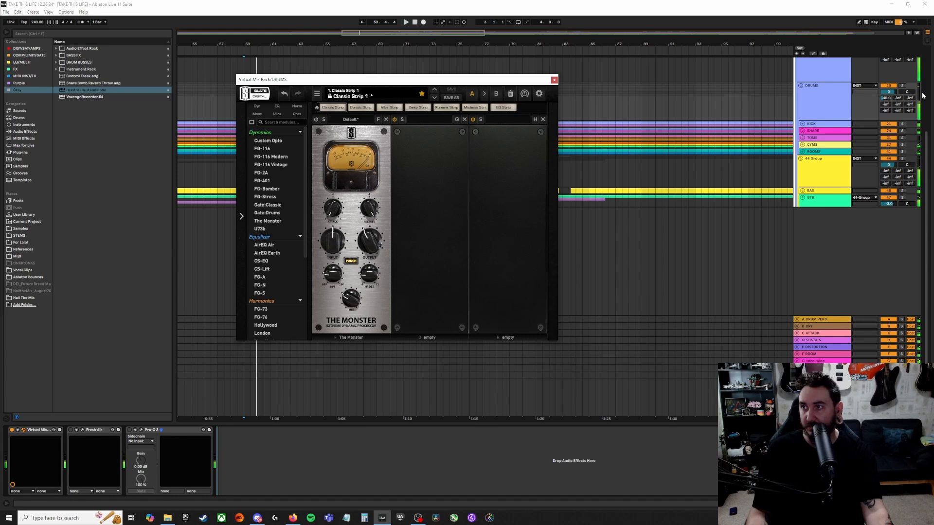
{"action": "left_click", "coordinate": [902, 86]}
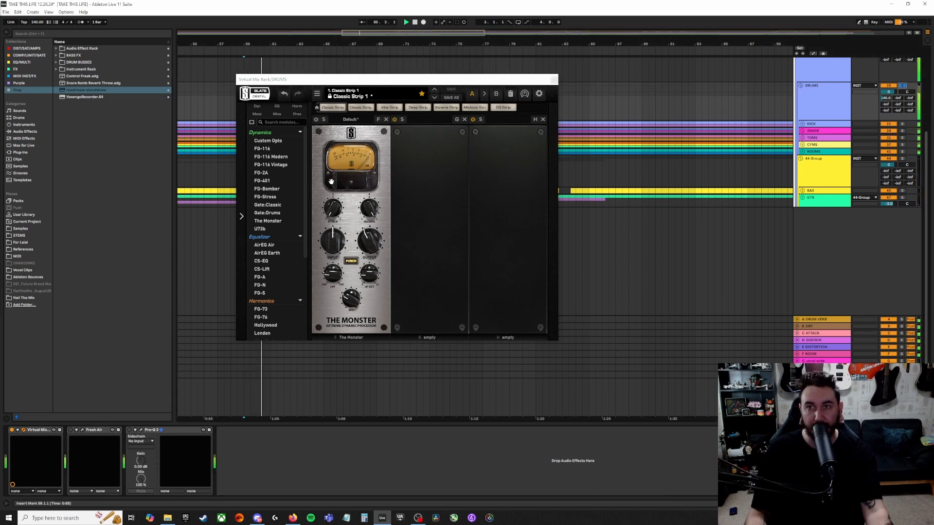
{"action": "left_click", "coordinate": [316, 119]}
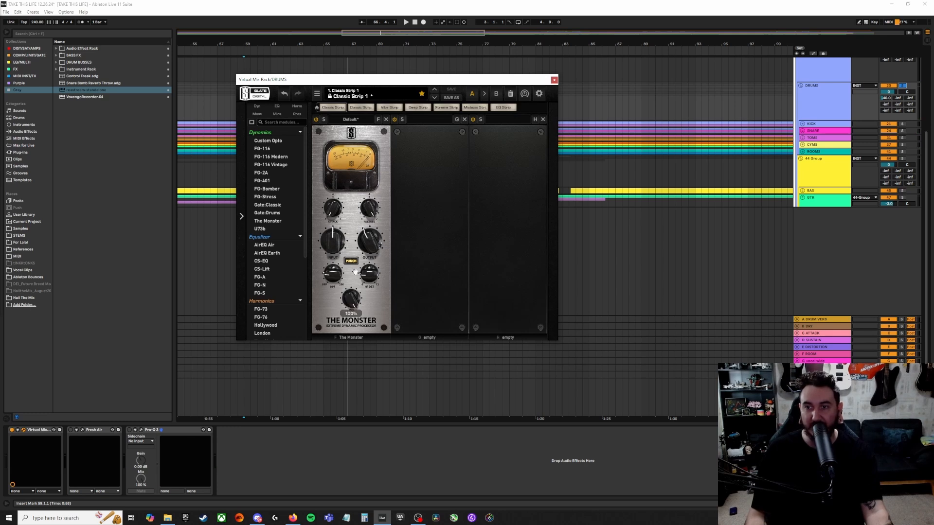
{"action": "key", "text": "space"}
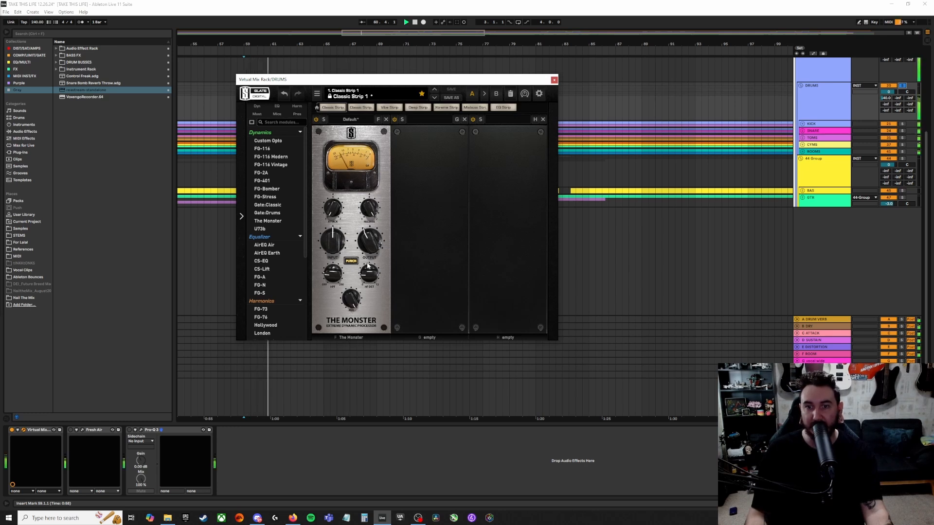
{"action": "left_click", "coordinate": [316, 120]}
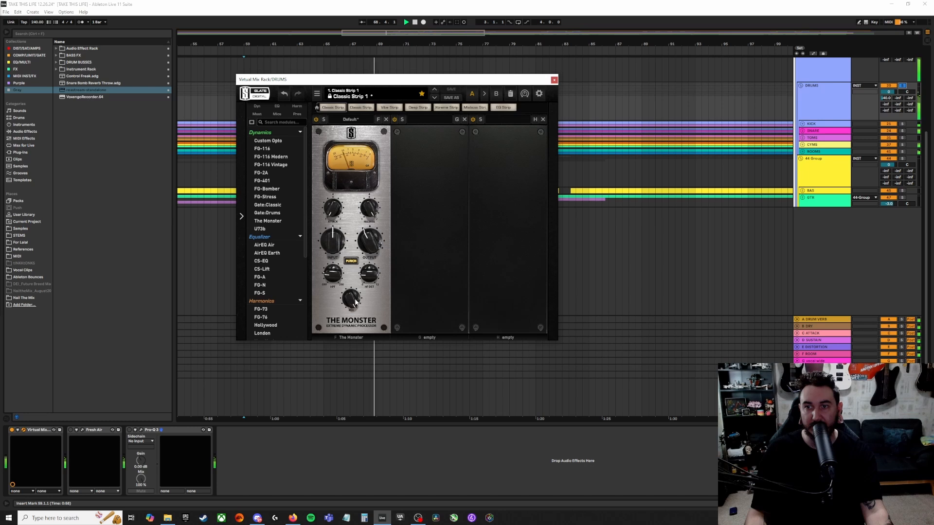
- Lower The Monster's mix to about 28%, compare the drums with the module off and on, and close the Virtual Mix Rack
{"action": "mouse_move", "coordinate": [350, 299]}
{"action": "left_click_drag", "start_coordinate": [349, 298], "coordinate": [344, 325]}
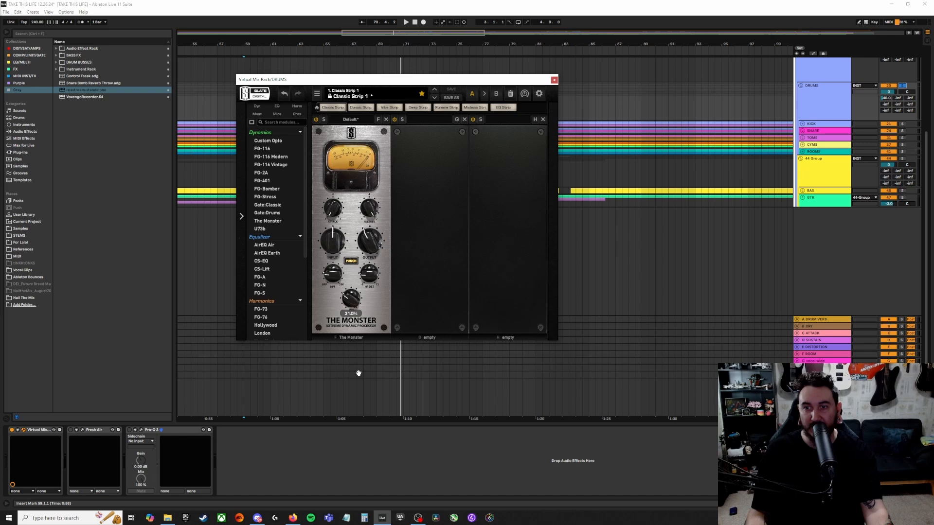
{"action": "key", "text": "space"}
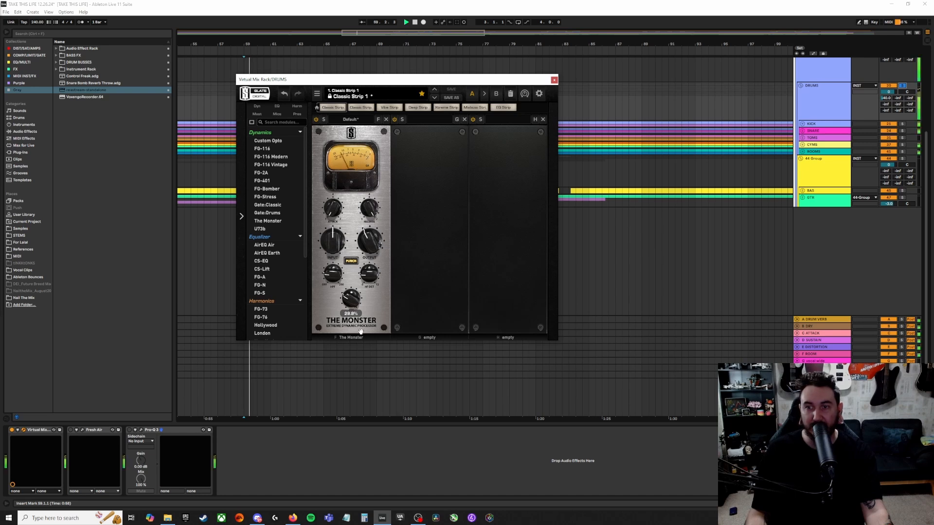
{"action": "left_click", "coordinate": [317, 120]}
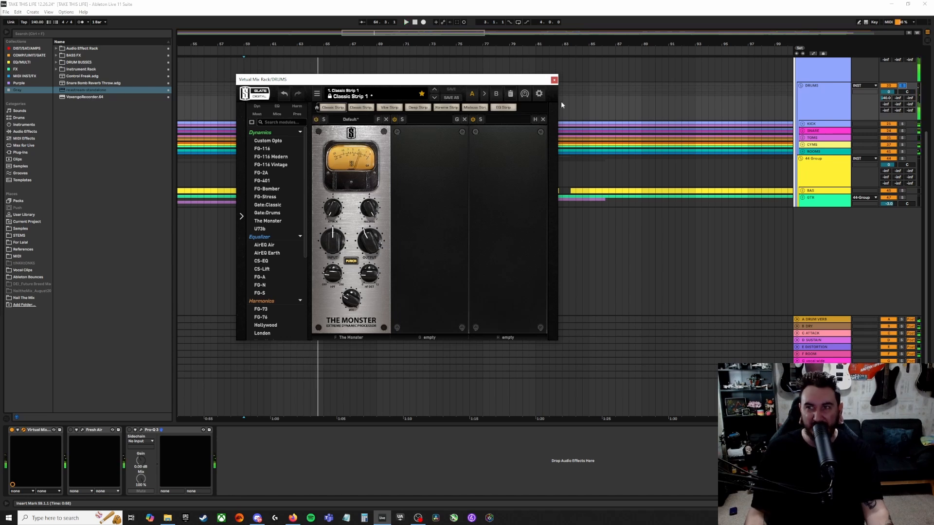
{"action": "left_click", "coordinate": [554, 80]}
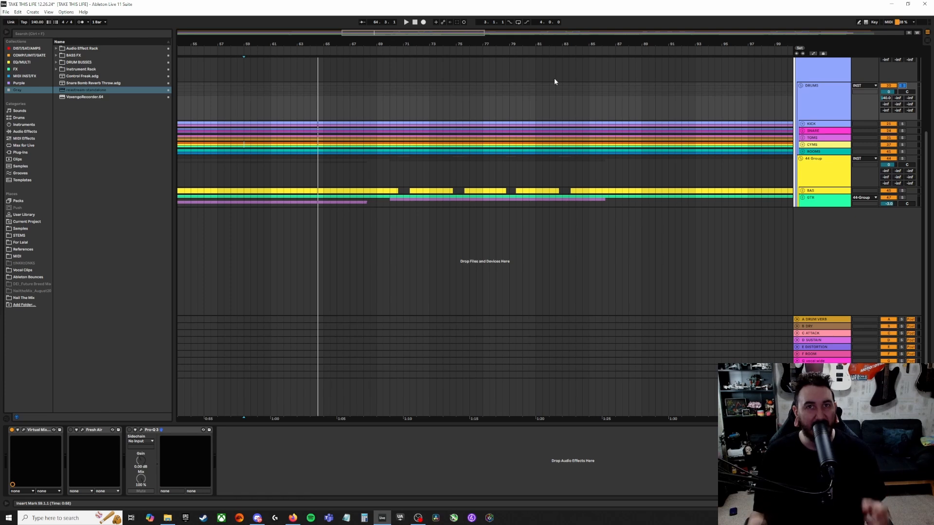
- Activate Fresh Air on the DRUMS group and open its window over the arrangement
{"action": "left_click", "coordinate": [71, 431]}
{"action": "left_click", "coordinate": [82, 430]}
{"action": "left_click_drag", "start_coordinate": [801, 172], "coordinate": [386, 150]}
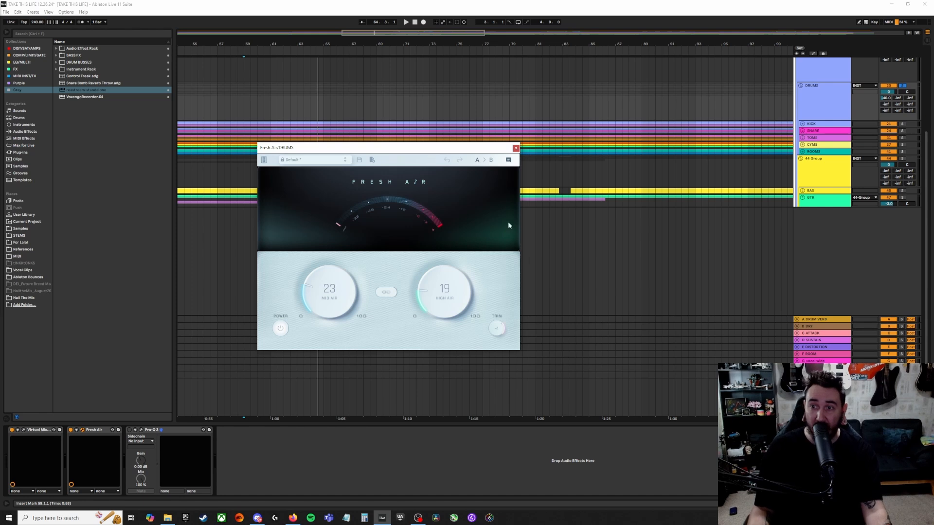
- Play the soloed drums and compare the sound with the Fresh Air device deactivated and reactivated
{"action": "left_click", "coordinate": [71, 432]}
{"action": "left_click", "coordinate": [71, 430]}
{"action": "key", "text": "space"}
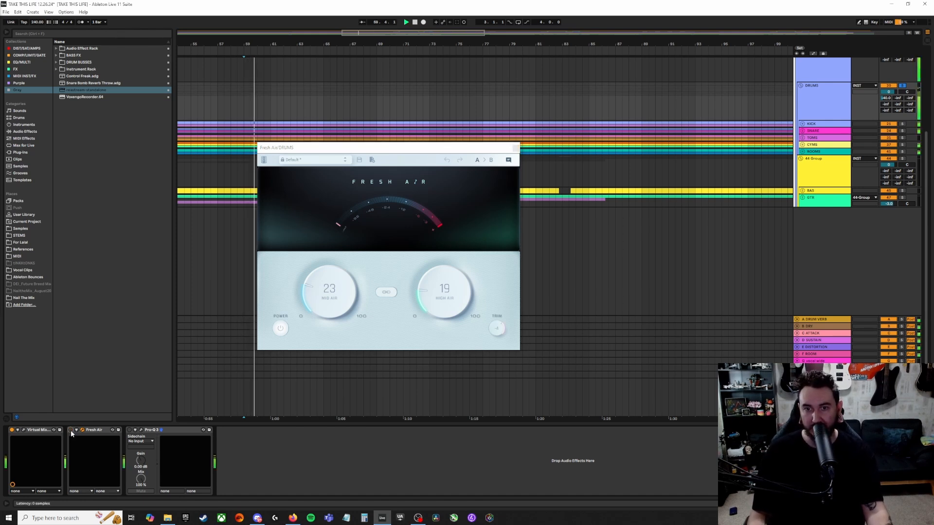
{"action": "left_click", "coordinate": [71, 430]}
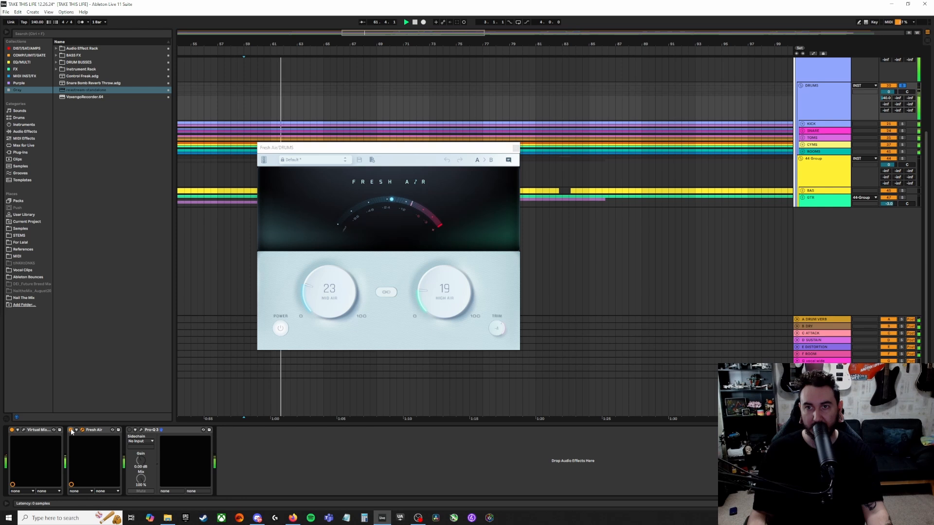
{"action": "left_click", "coordinate": [71, 429]}
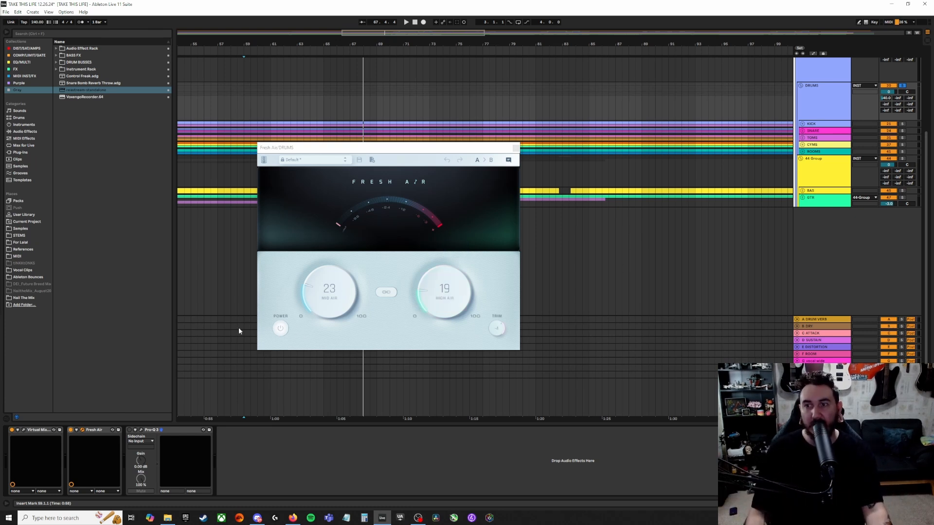
- Replay the drums while bypassing and restoring the processing inside Fresh Air, and close its window
{"action": "key", "text": "space"}
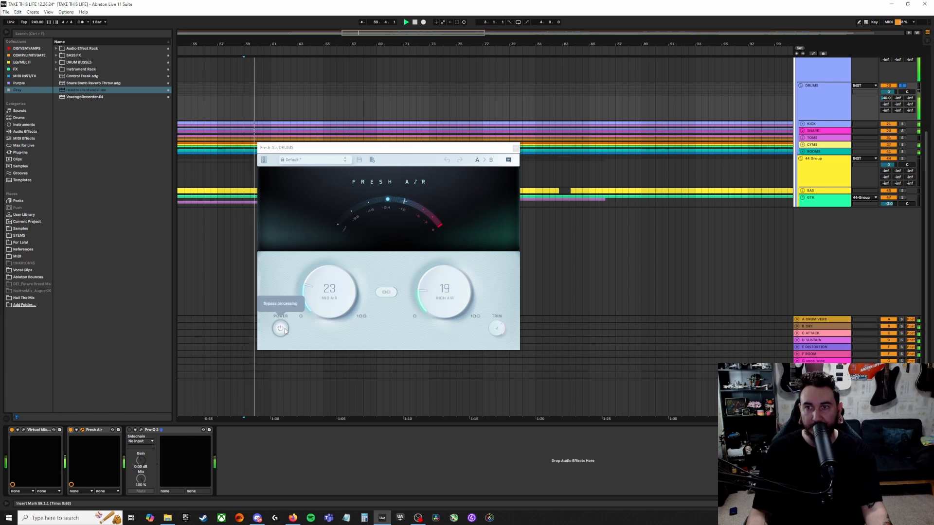
{"action": "left_click", "coordinate": [285, 328]}
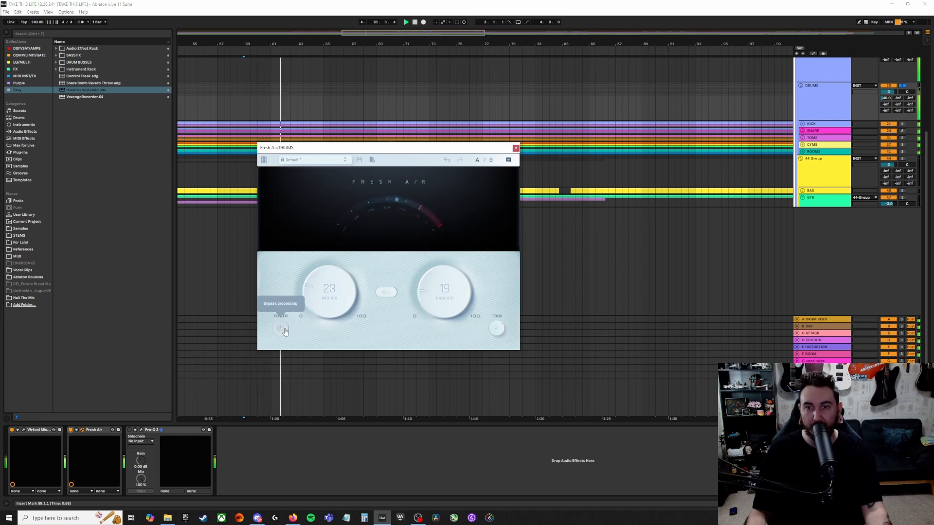
{"action": "left_click", "coordinate": [285, 329]}
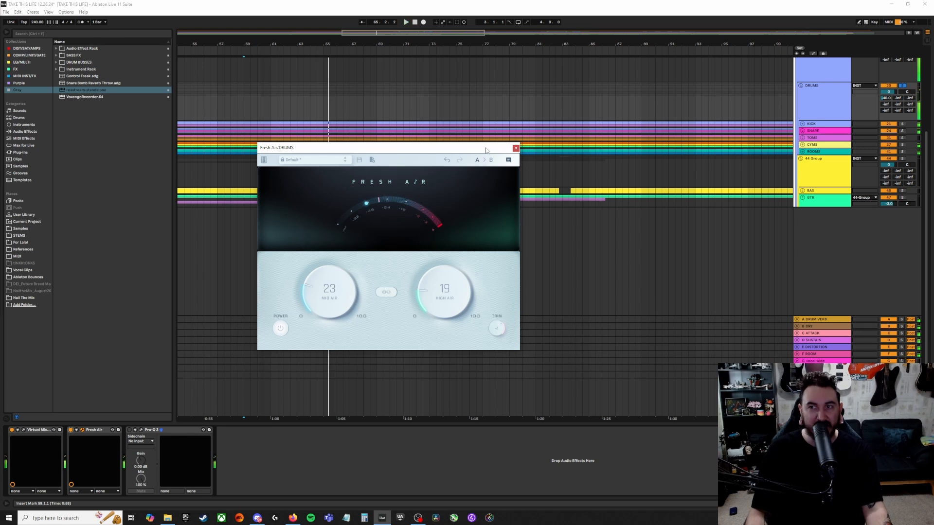
{"action": "left_click", "coordinate": [516, 148]}
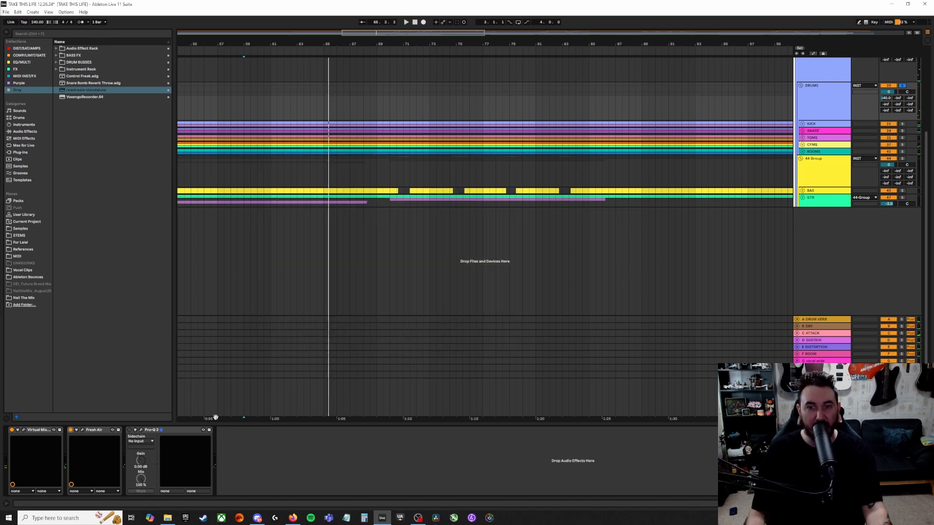
- Open the Pro-Q 3 equalizer on the DRUMS group and inspect its low cut and the other EQ bands
{"action": "left_click", "coordinate": [141, 431]}
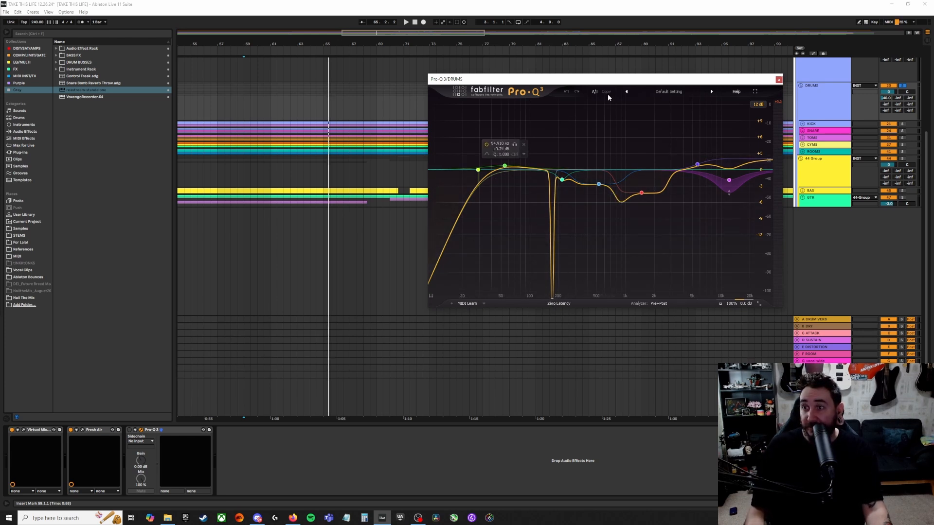
{"action": "left_click_drag", "start_coordinate": [608, 79], "coordinate": [442, 48]}
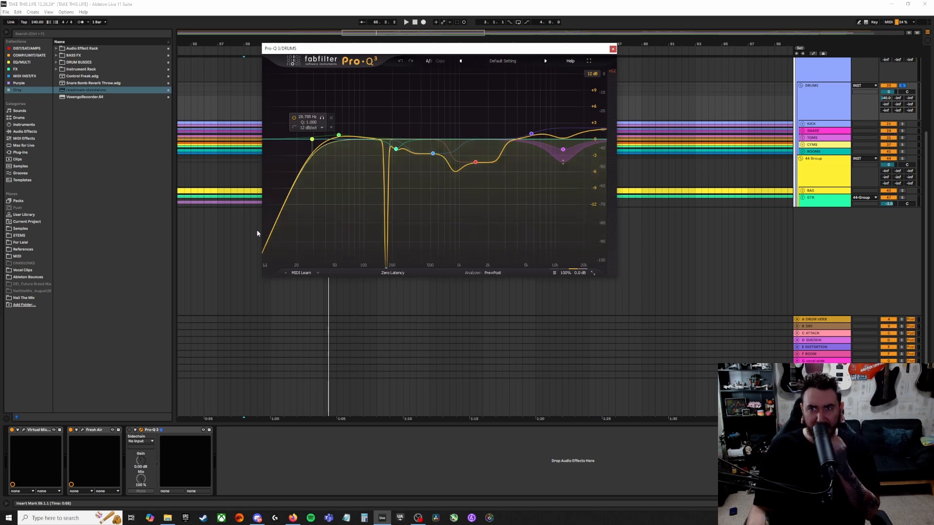
{"action": "left_click", "coordinate": [332, 139]}
{"action": "double_click", "coordinate": [332, 138]}
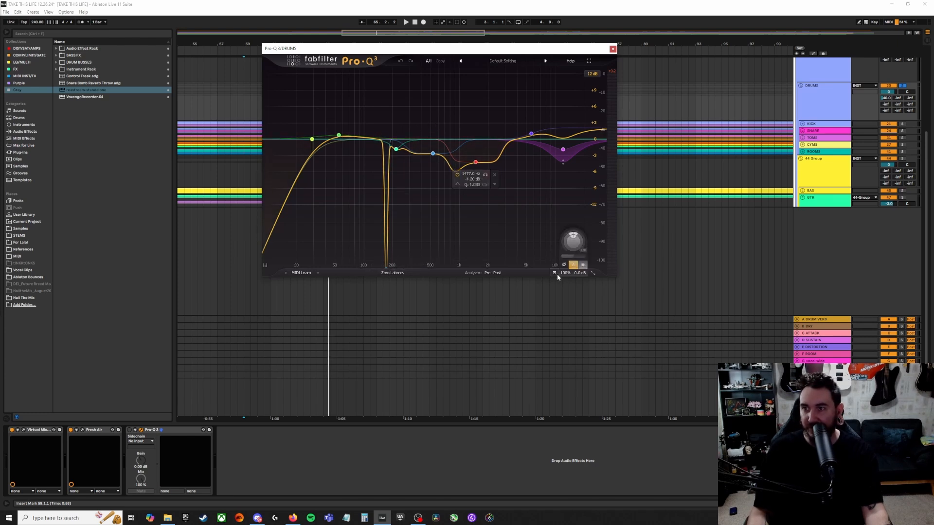
- Play the drums and bypass the narrow 171.79 Hz notch band in Pro-Q 3 to hear what it removes
{"action": "key", "text": "space"}
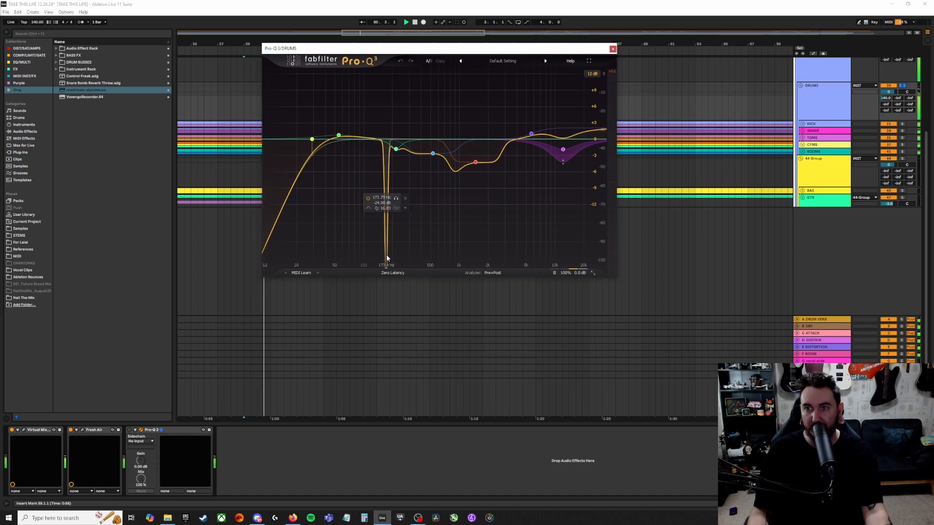
{"action": "left_click", "coordinate": [396, 198]}
{"action": "left_click", "coordinate": [369, 199]}
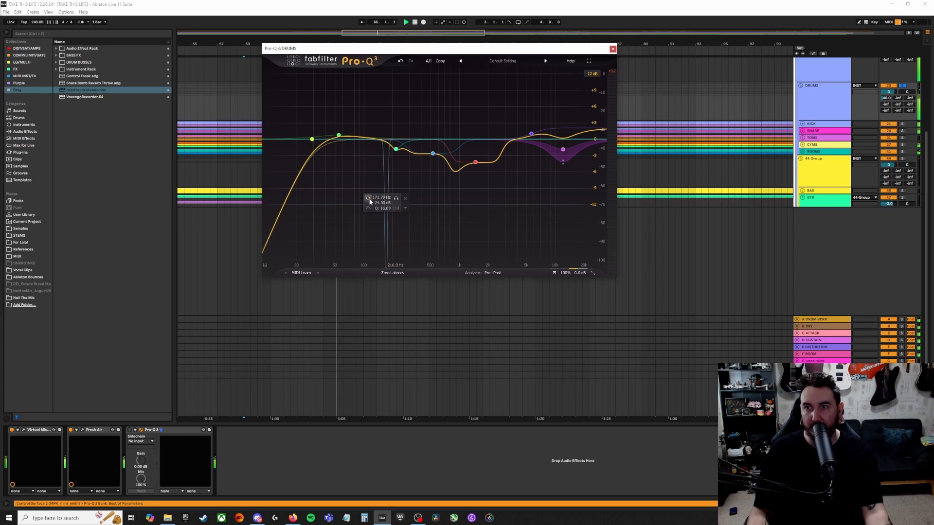
- Replay the drums while bypassing and restoring the 171.79 Hz notch band in Pro-Q 3 to compare the sound
{"action": "left_click", "coordinate": [369, 199]}
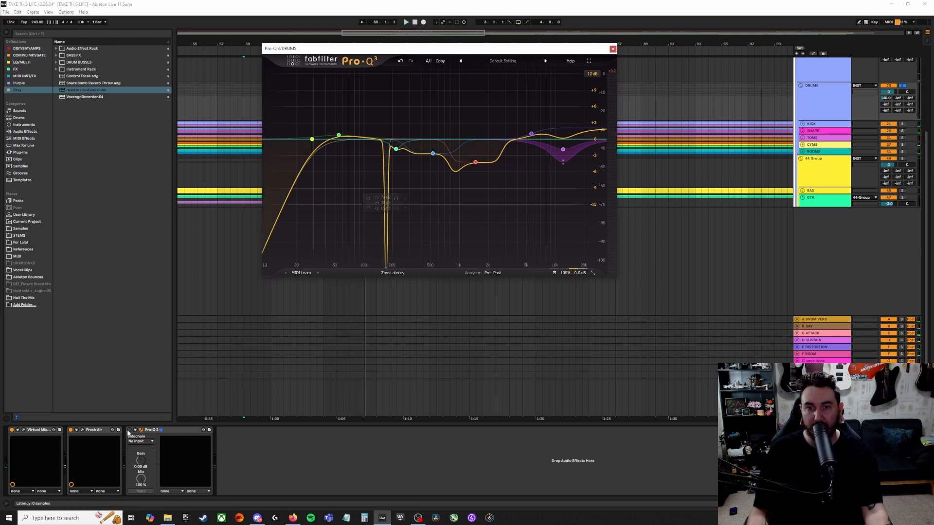
{"action": "key", "text": "space"}
{"action": "mouse_move", "coordinate": [403, 252]}
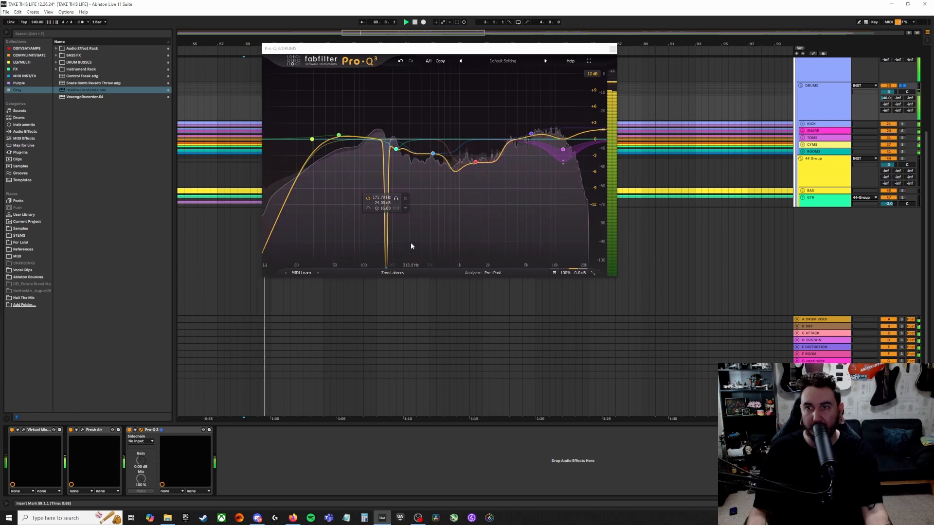
{"action": "left_click", "coordinate": [367, 198]}
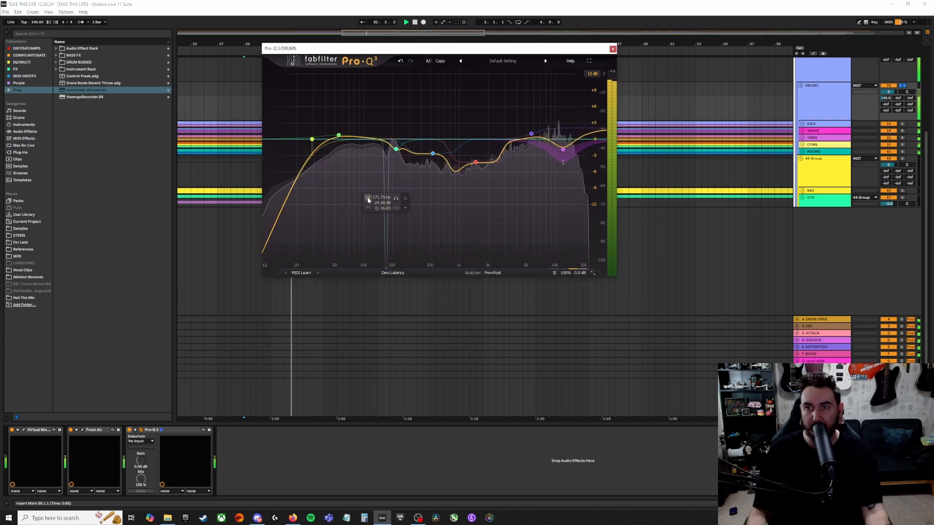
{"action": "left_click", "coordinate": [367, 198]}
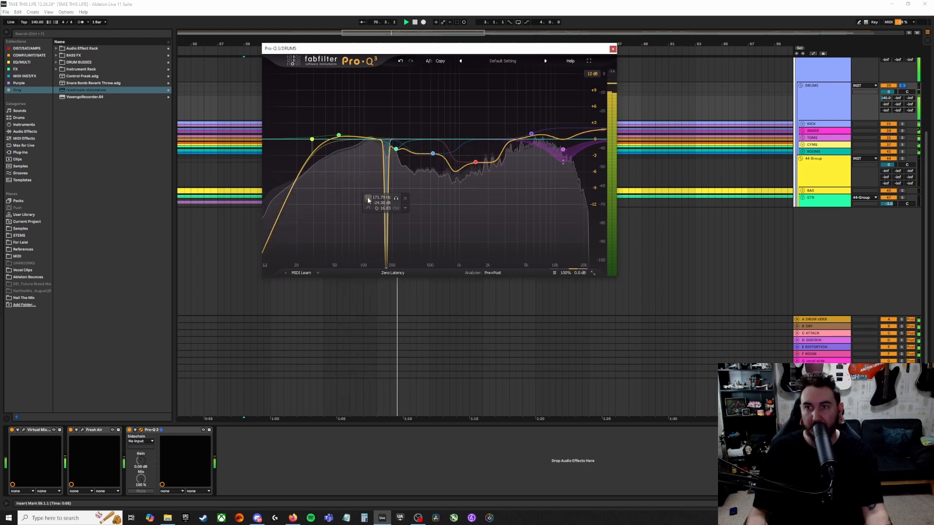
{"action": "key", "text": "space"}
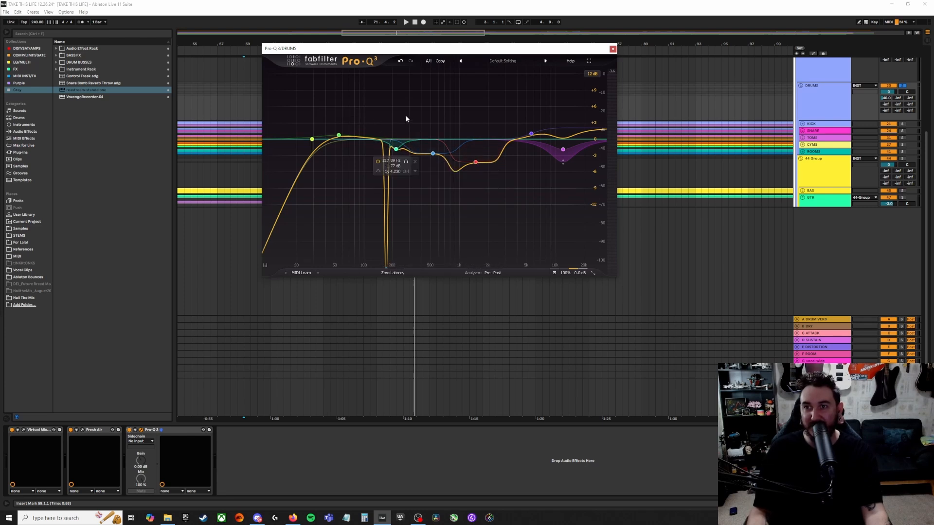
- Select the three midrange cut bands in Pro-Q 3 and bypass and restore them together while the drums play
{"action": "left_click_drag", "start_coordinate": [393, 141], "coordinate": [495, 169]}
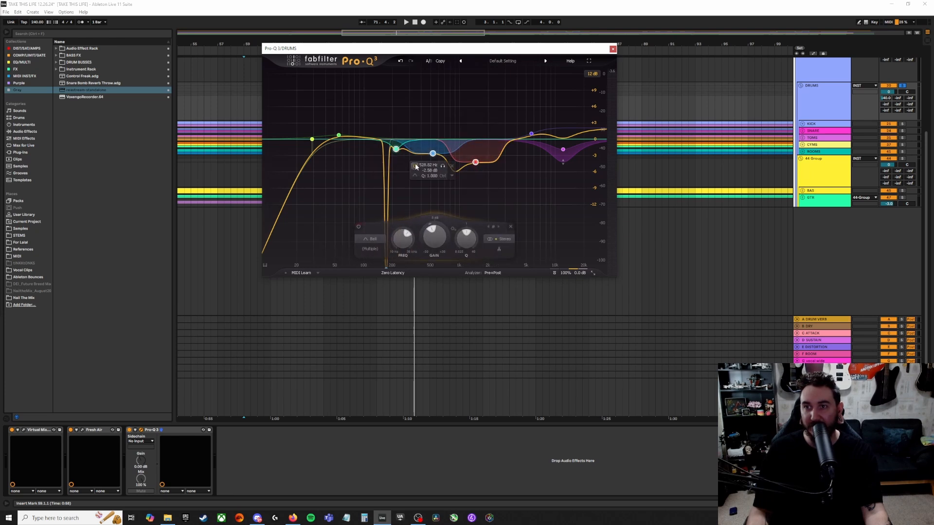
{"action": "left_click", "coordinate": [415, 166]}
{"action": "key", "text": "space"}
{"action": "left_click", "coordinate": [415, 166]}
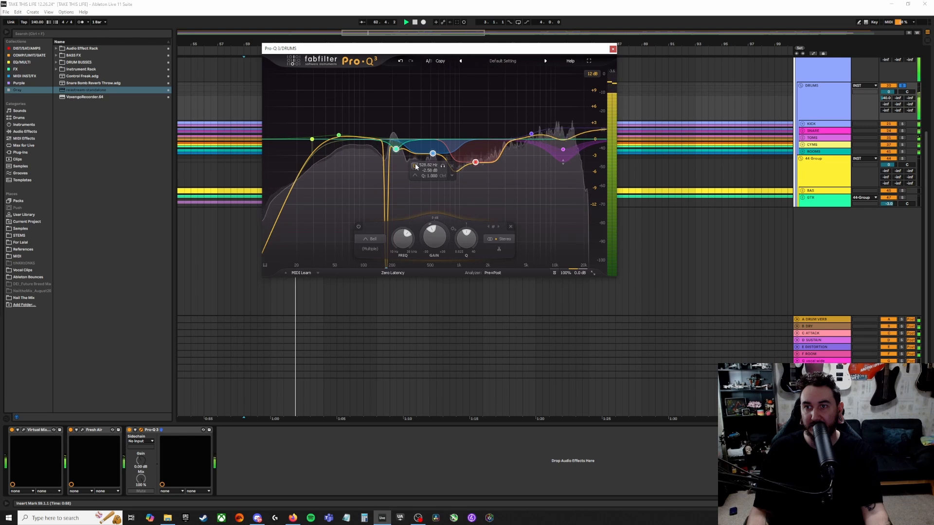
{"action": "left_click", "coordinate": [415, 165]}
{"action": "left_click", "coordinate": [415, 165]}
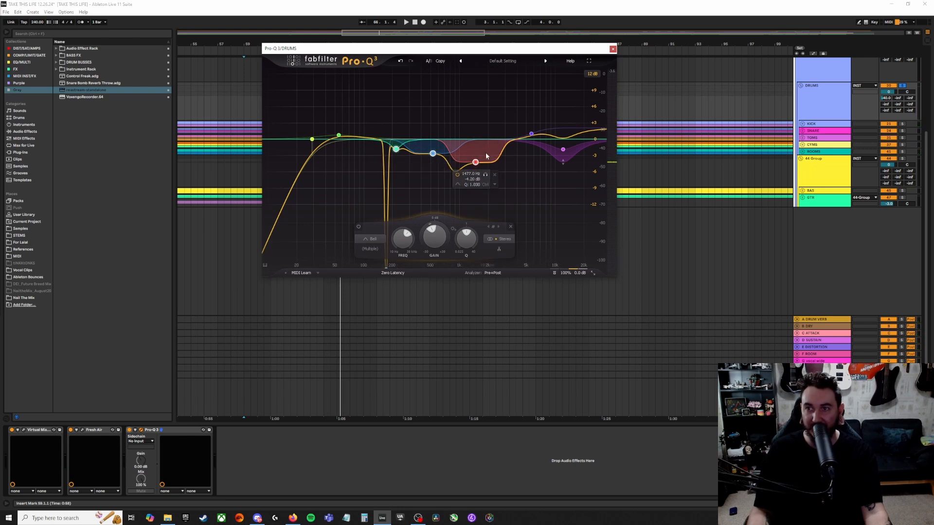
- Select the high shelf band, compare the drums with the whole Pro-Q 3 bypassed and restored, and close its window
{"action": "left_click", "coordinate": [531, 133]}
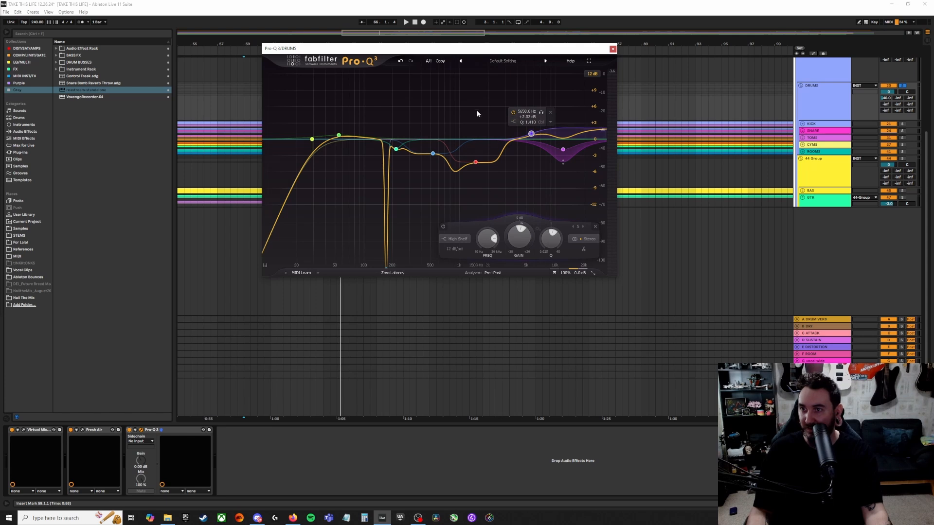
{"action": "key", "text": "space"}
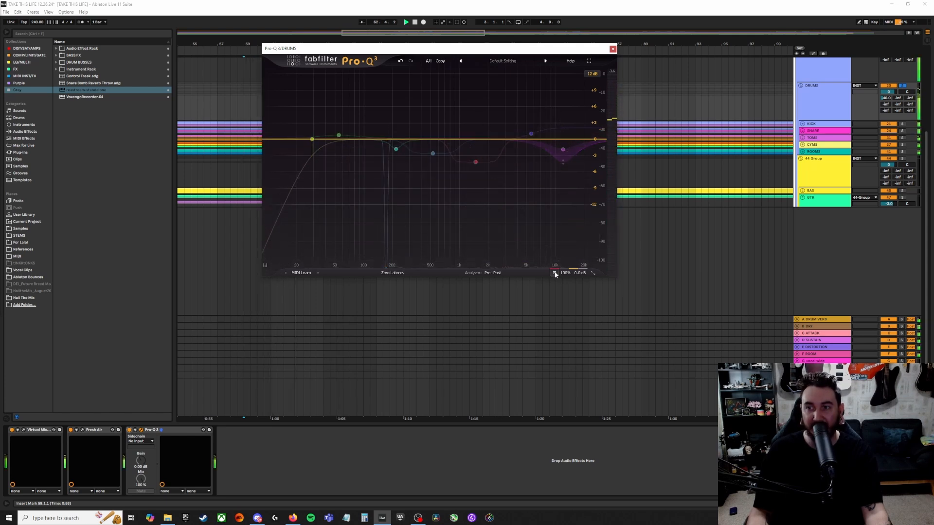
{"action": "left_click", "coordinate": [554, 273]}
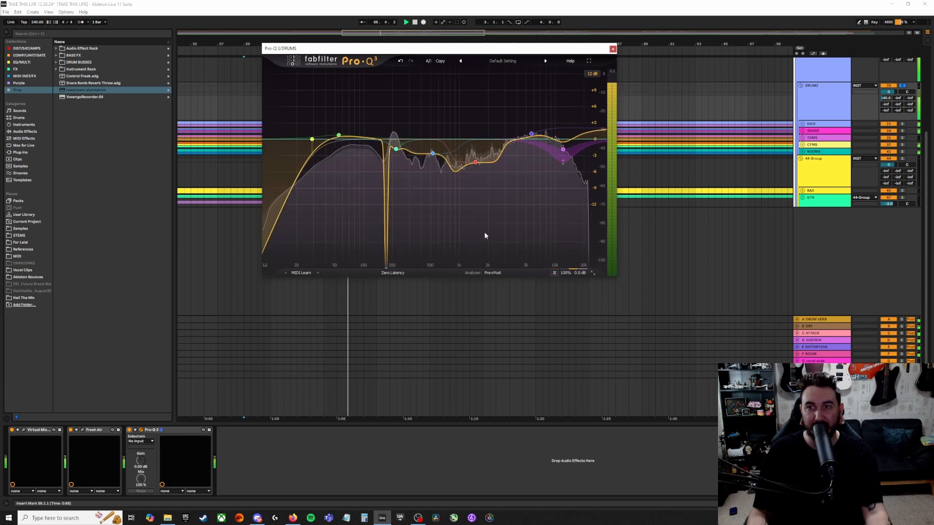
{"action": "left_click", "coordinate": [613, 49]}
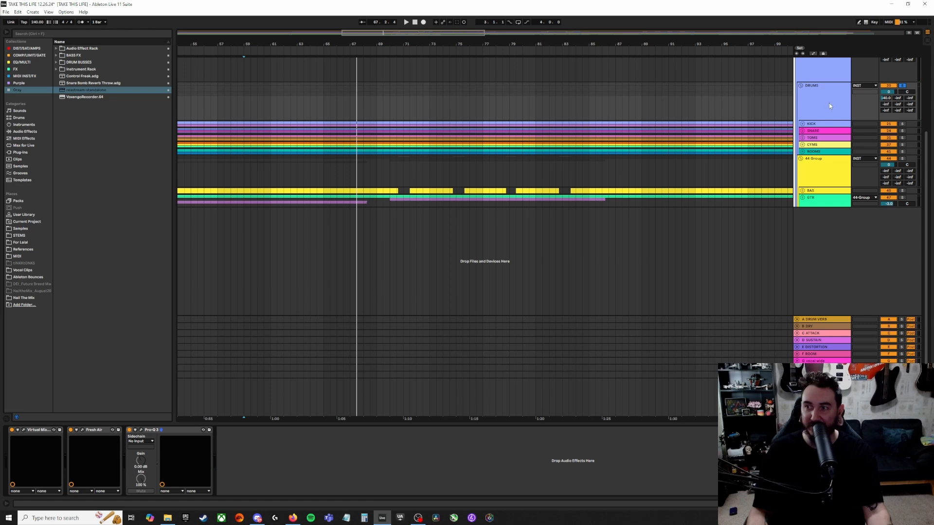
- Show the DRUM VERB return's devices, and briefly unfold the KICK group to view its tracks
{"action": "left_click", "coordinate": [814, 319]}
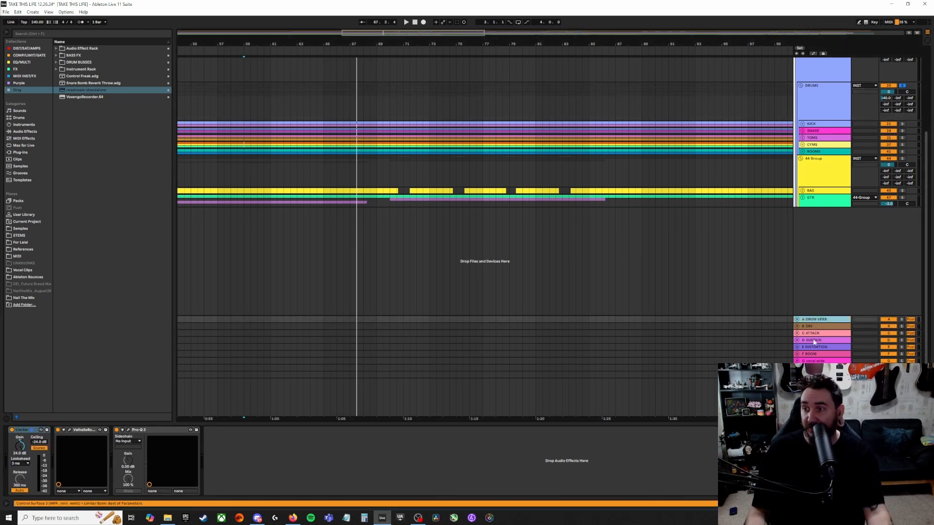
{"action": "left_click", "coordinate": [802, 125]}
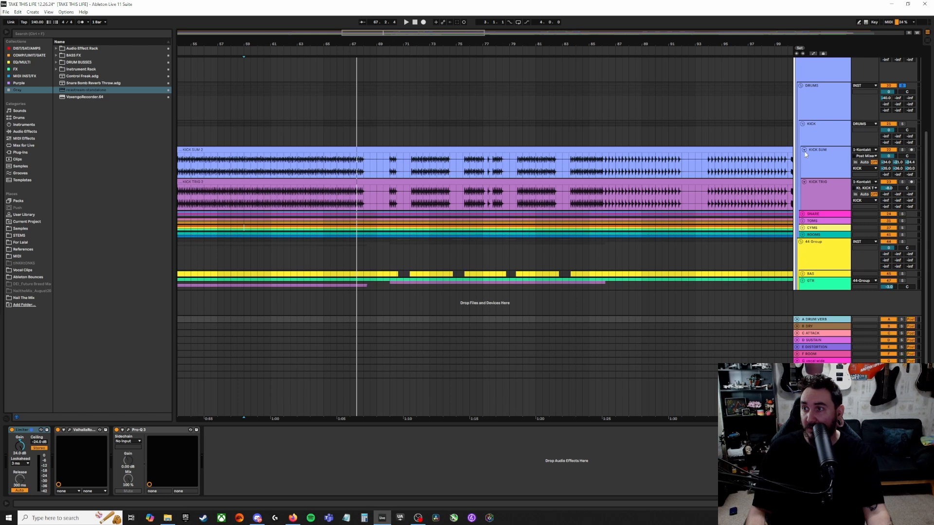
{"action": "left_click", "coordinate": [801, 125]}
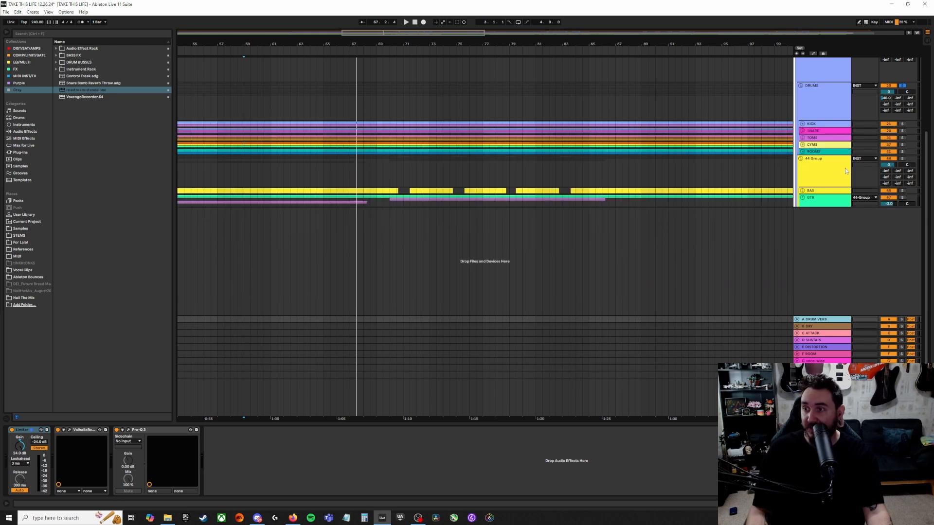
- Select the ATTACK return and unfold the ATTACK, SUSTAIN, DISTORTION and ROOM return tracks
{"action": "left_click", "coordinate": [819, 334]}
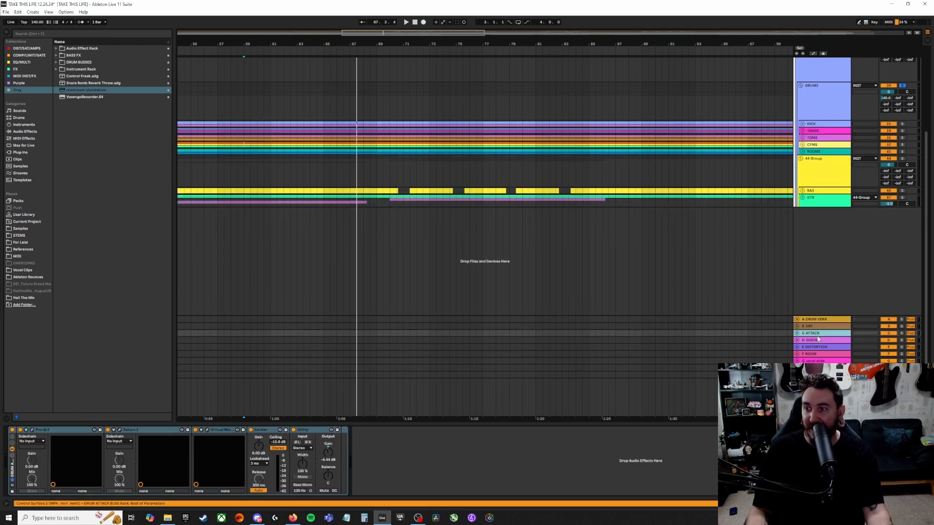
{"action": "left_click", "coordinate": [796, 334]}
{"action": "left_click", "coordinate": [798, 339]}
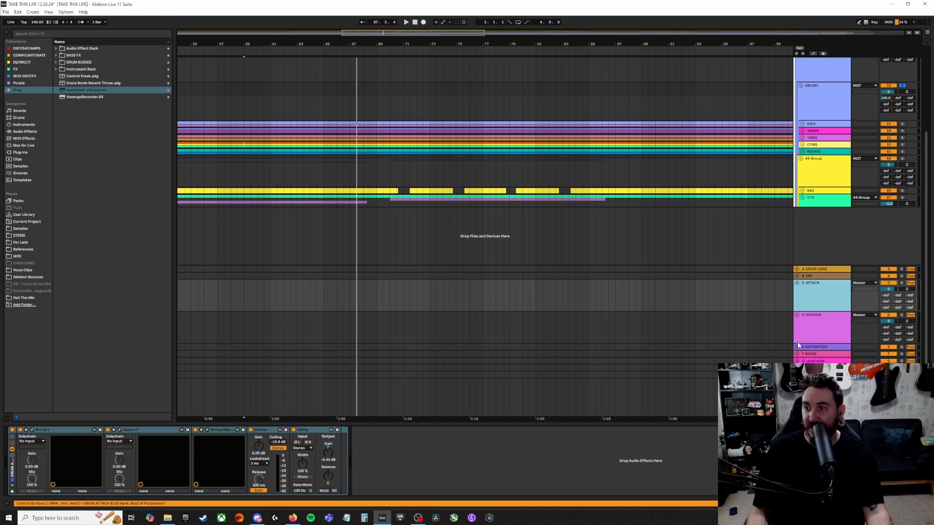
{"action": "left_click", "coordinate": [797, 347]}
{"action": "left_click", "coordinate": [795, 354]}
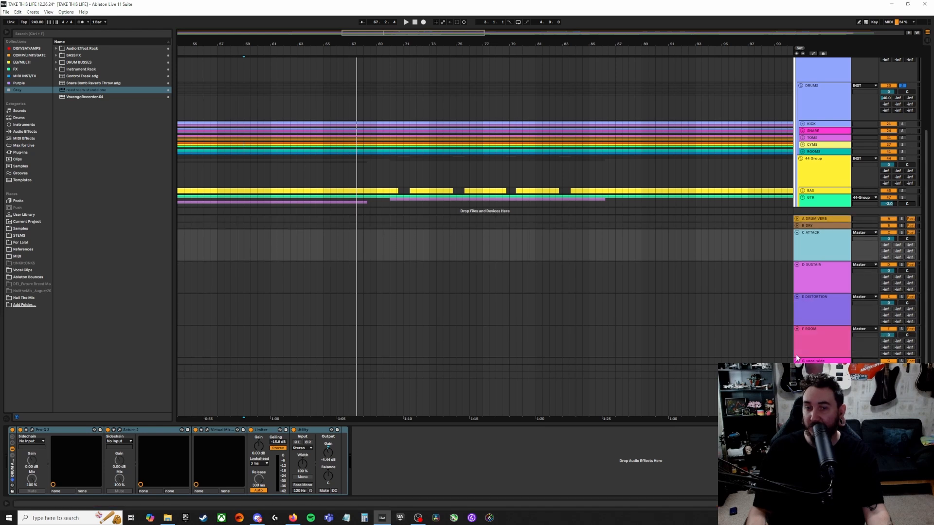
- Open and close the Pro-Q 3 and Saturn 2 windows on the ATTACK return to view their settings
{"action": "left_click", "coordinate": [32, 430]}
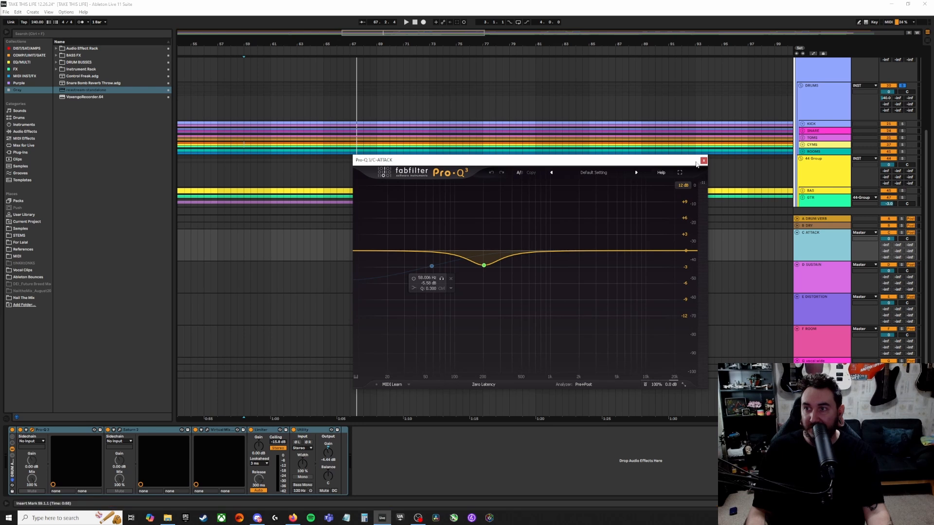
{"action": "left_click", "coordinate": [706, 156]}
{"action": "left_click", "coordinate": [119, 430]}
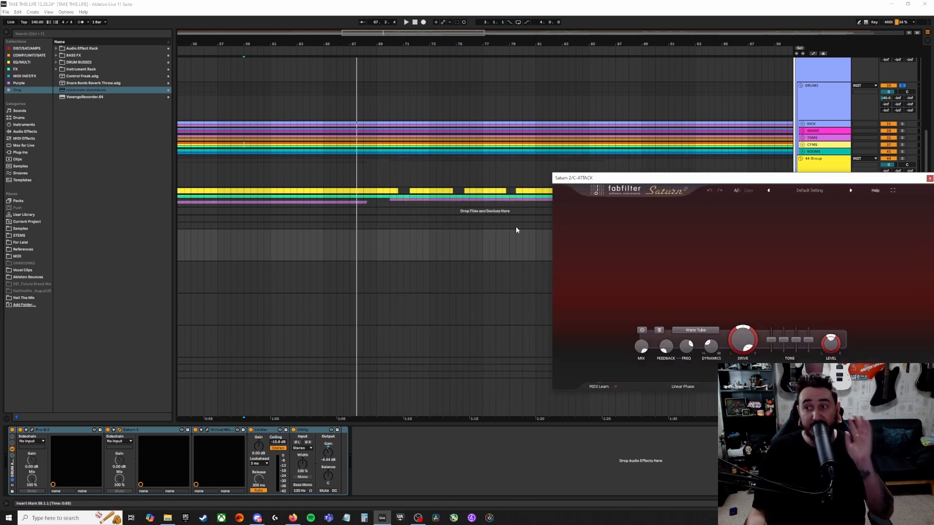
{"action": "left_click", "coordinate": [929, 179]}
- Solo the ATTACK return and play it with its Pro-Q 3 window open, closing the window at the end
{"action": "left_click", "coordinate": [32, 431]}
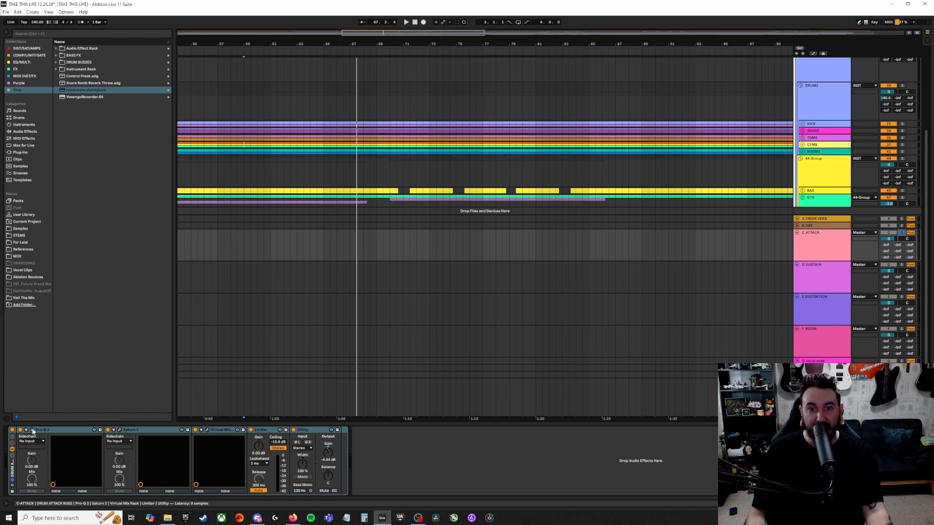
{"action": "key", "text": "space"}
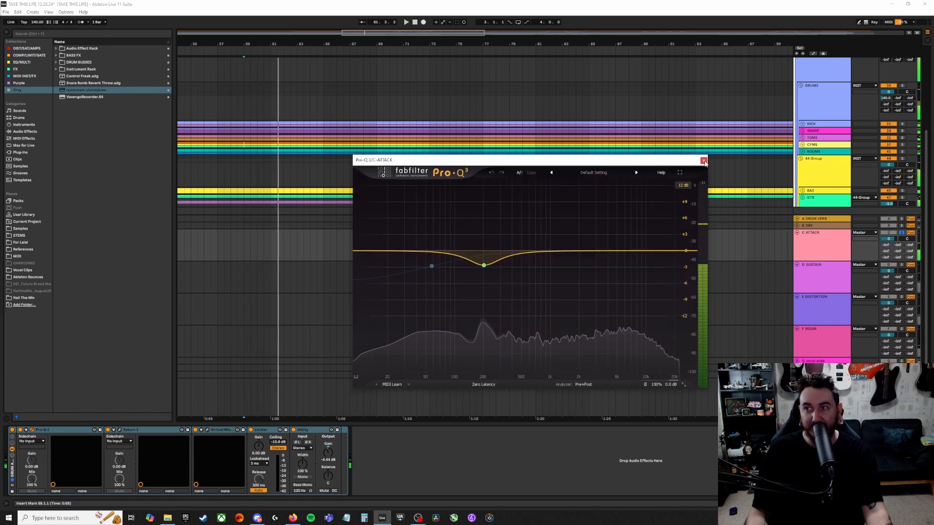
{"action": "key", "text": "ctrl+alt+p"}
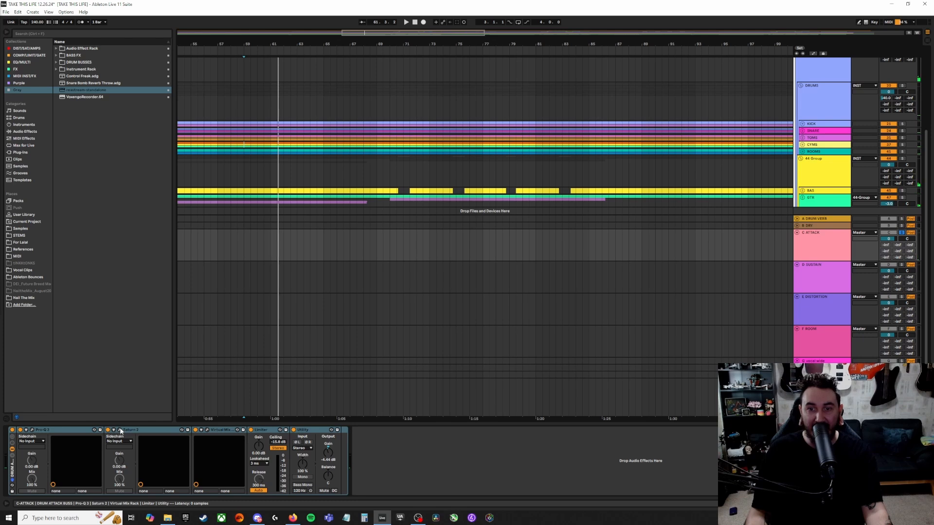
- Open the Virtual Mix Rack on the ATTACK return, move it clear to view the FG-Stress module, and close it
{"action": "left_click", "coordinate": [208, 431]}
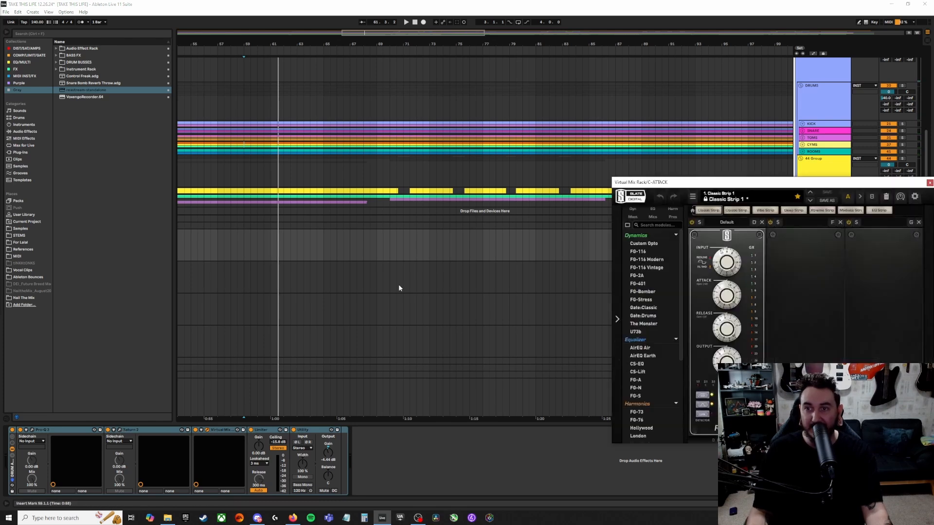
{"action": "left_click_drag", "start_coordinate": [756, 188], "coordinate": [519, 135]}
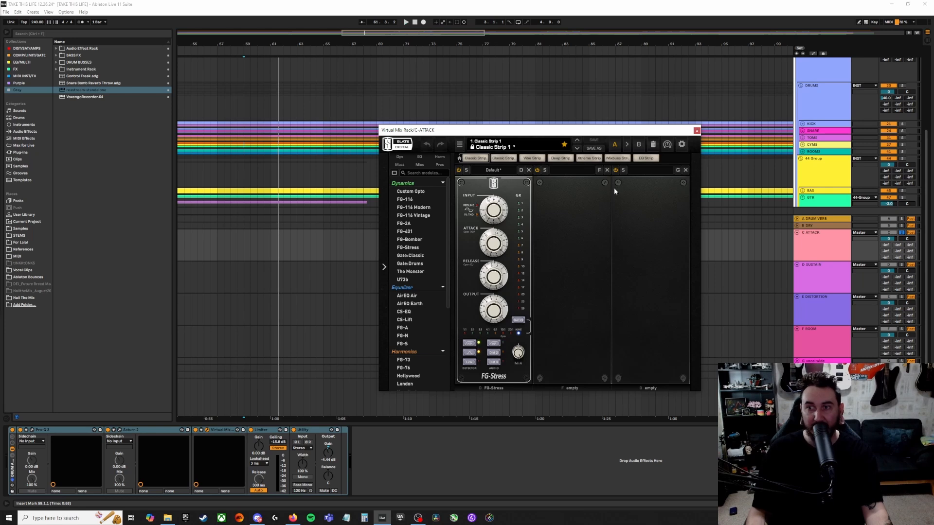
{"action": "left_click", "coordinate": [696, 131]}
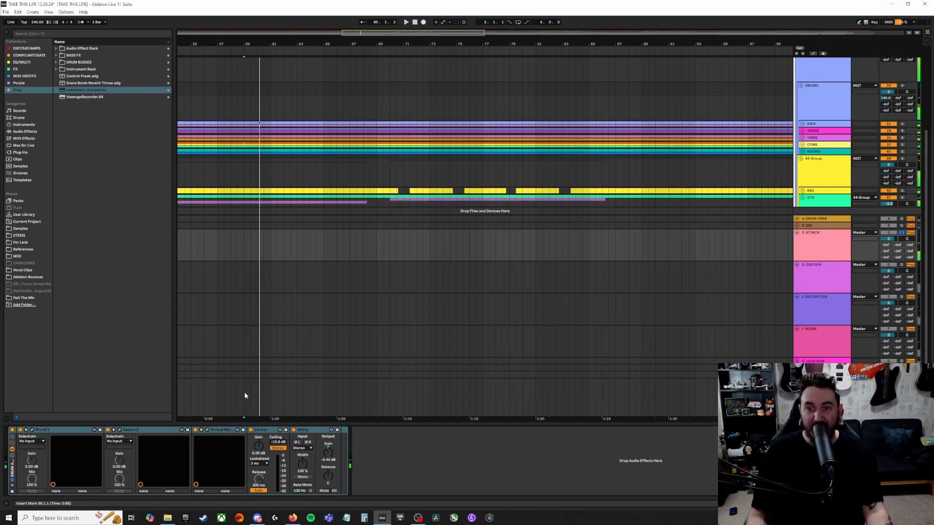
- Review the ATTACK return's Pro-Q 3 low-mid cut and its Saturn 2 Warm Tube drive and output settings, closing both windows
{"action": "left_click", "coordinate": [32, 431]}
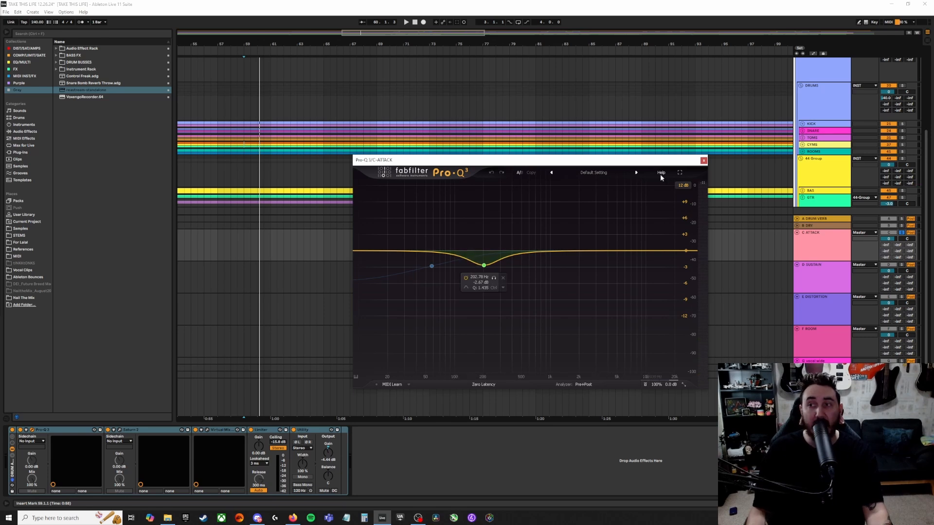
{"action": "left_click", "coordinate": [703, 160]}
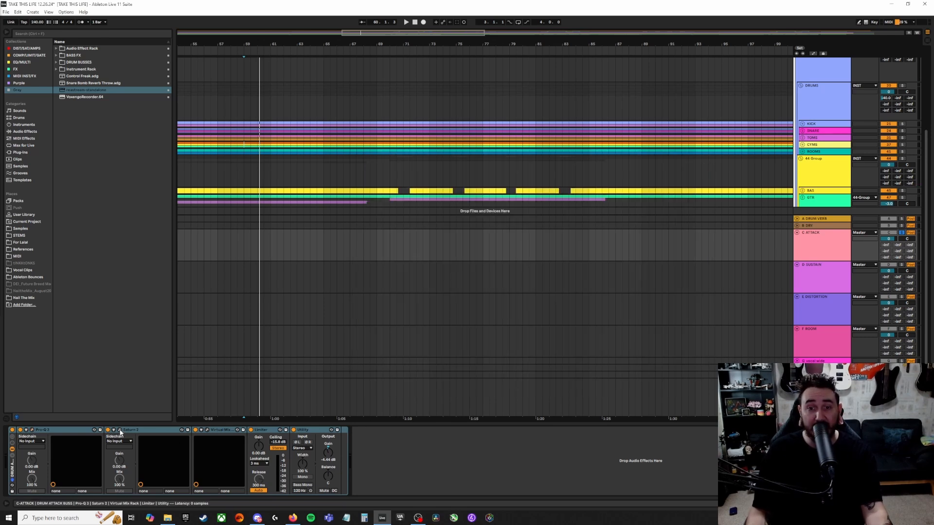
{"action": "left_click", "coordinate": [120, 430]}
{"action": "left_click_drag", "start_coordinate": [719, 182], "coordinate": [415, 151]}
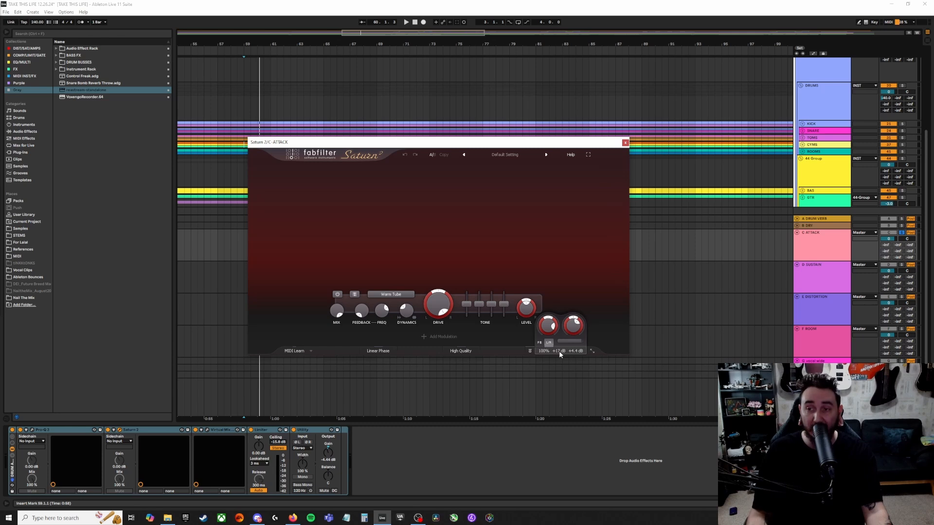
{"action": "left_click_drag", "start_coordinate": [435, 145], "coordinate": [449, 156]}
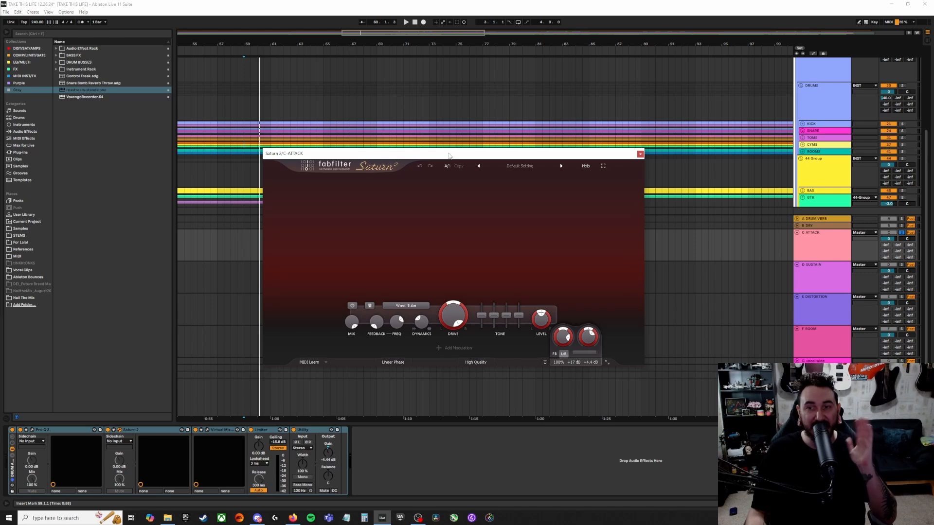
{"action": "left_click", "coordinate": [640, 154]}
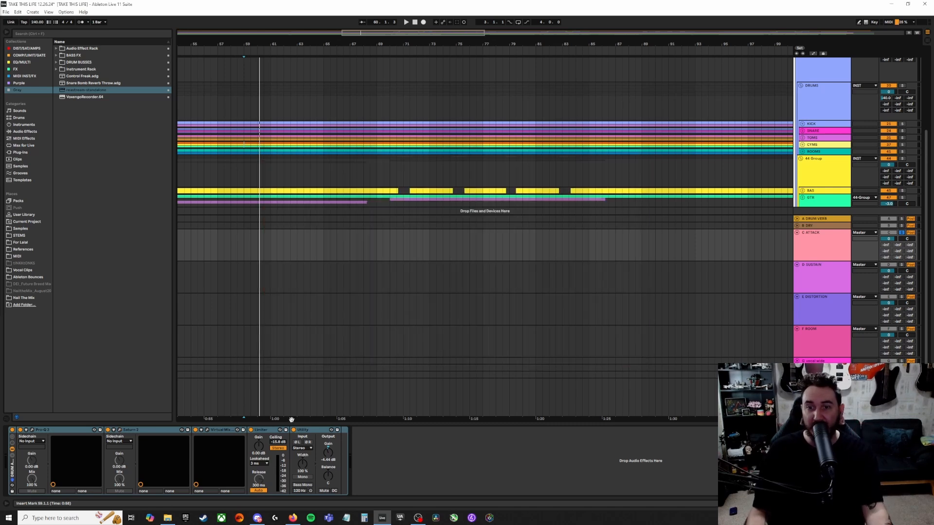
- Examine the FG-Stress compressor in the ATTACK return's Virtual Mix Rack, play the soloed return through it, and close the window
{"action": "left_click", "coordinate": [207, 430]}
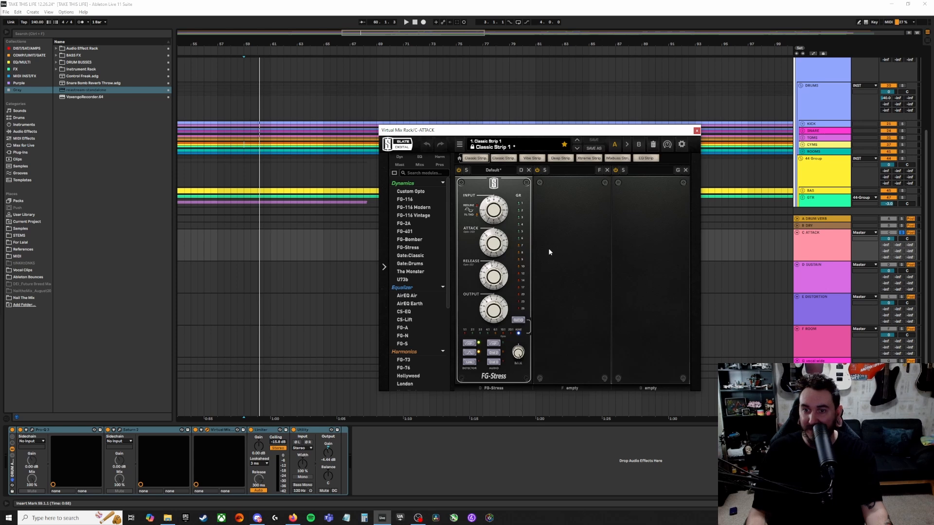
{"action": "key", "text": "space"}
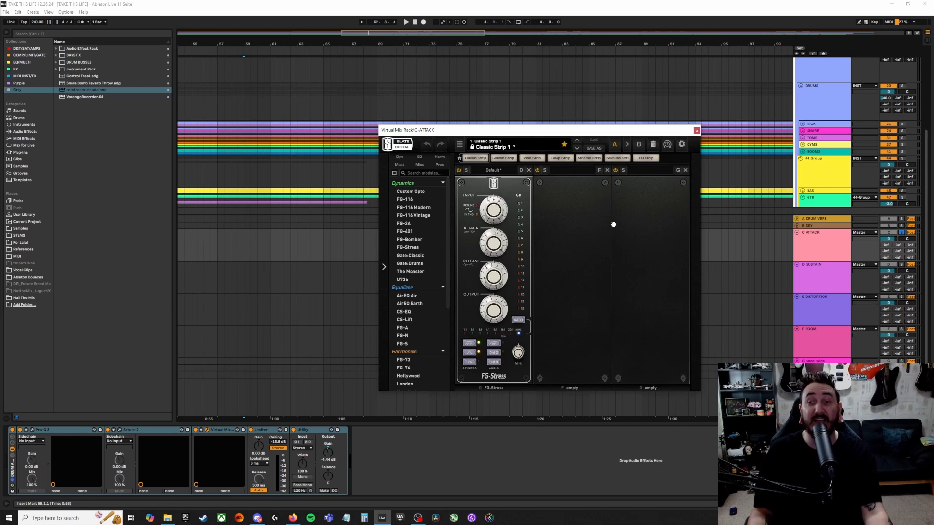
{"action": "left_click", "coordinate": [696, 131]}
- Solo the SUSTAIN return in place of ATTACK and open its FET Compressor
{"action": "left_click", "coordinate": [810, 280]}
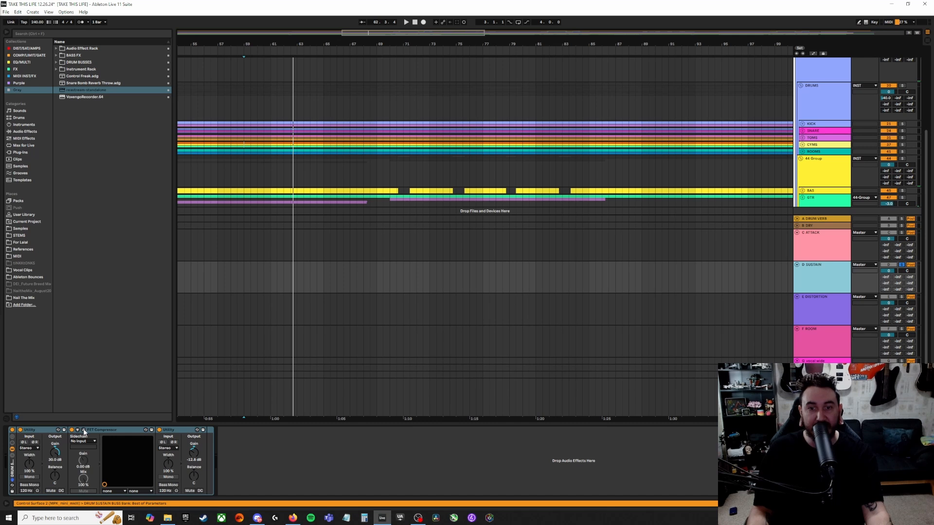
{"action": "key", "text": "ctrl+alt+p"}
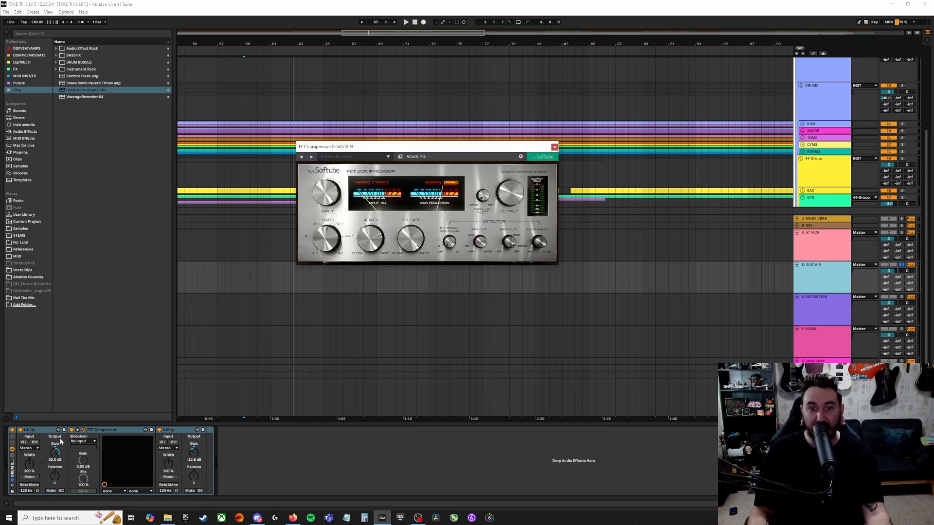
- Select the first Utility on the SUSTAIN return, play the soloed return through its FET Compressor, and close the compressor window
{"action": "left_click", "coordinate": [43, 432]}
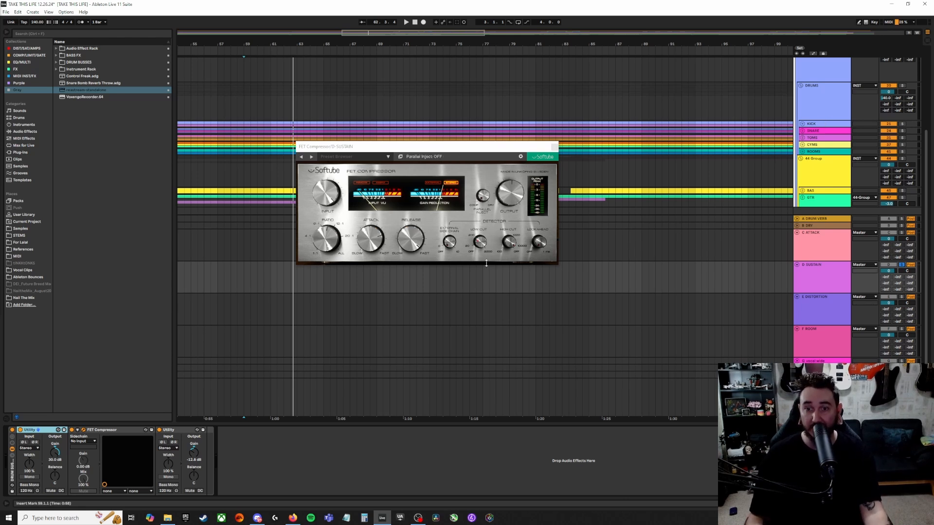
{"action": "key", "text": "space"}
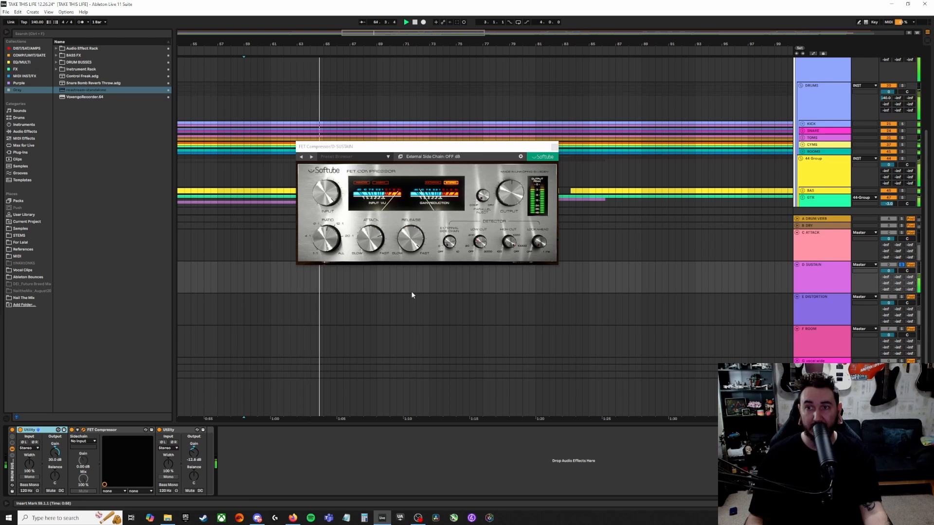
{"action": "left_click", "coordinate": [553, 147]}
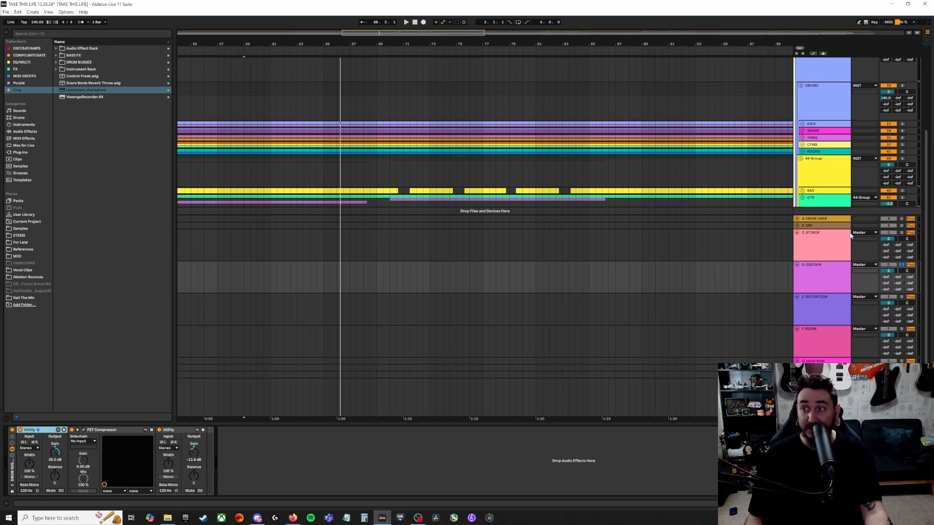
- Solo the DISTORTION return in place of SUSTAIN, review the low-mid cuts in its first Pro-Q 3, and close the window
{"action": "left_click", "coordinate": [831, 315]}
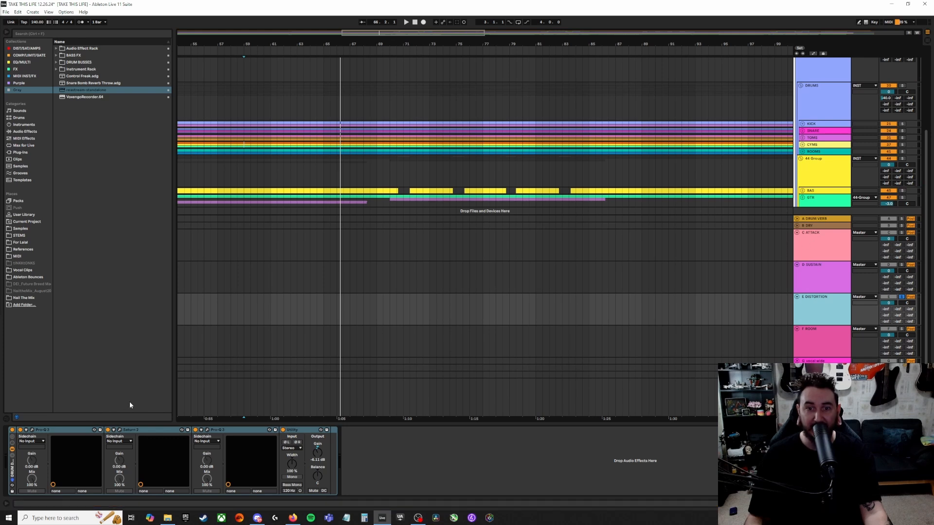
{"action": "left_click", "coordinate": [31, 430]}
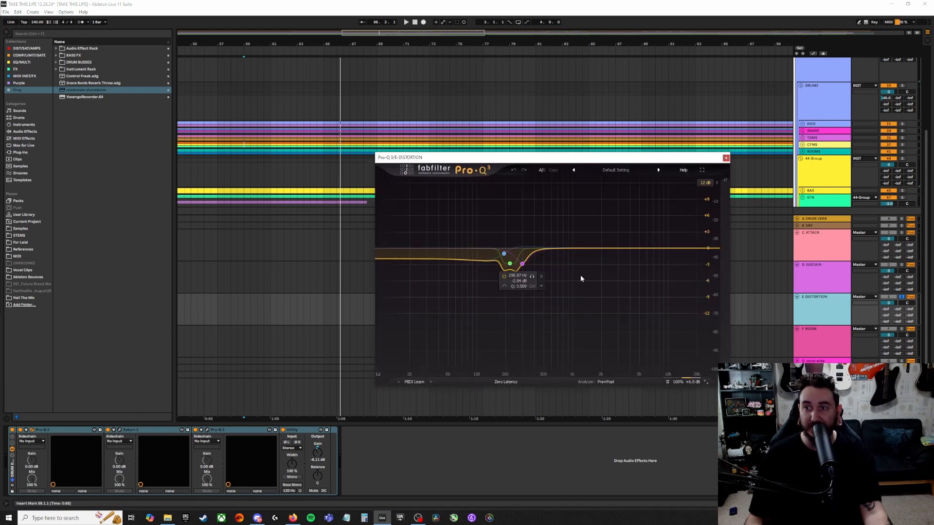
{"action": "left_click_drag", "start_coordinate": [456, 261], "coordinate": [391, 261]}
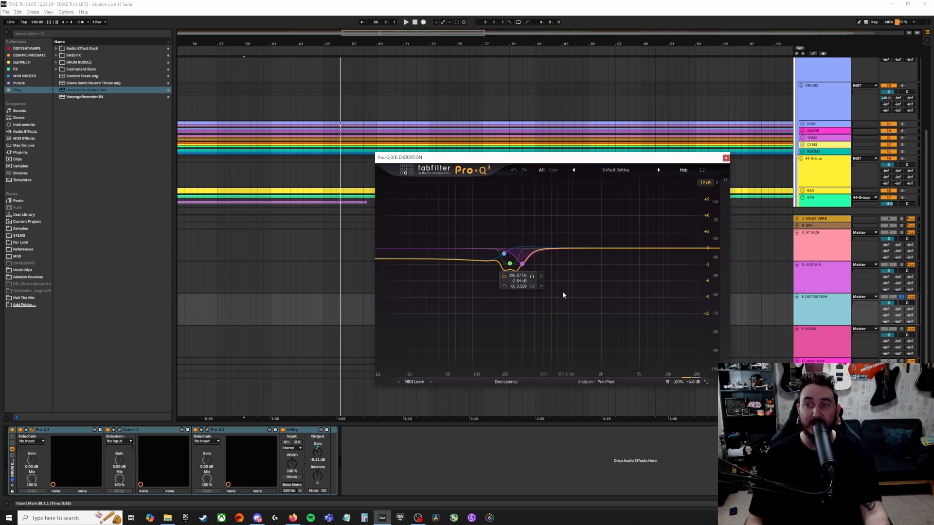
{"action": "left_click", "coordinate": [726, 158]}
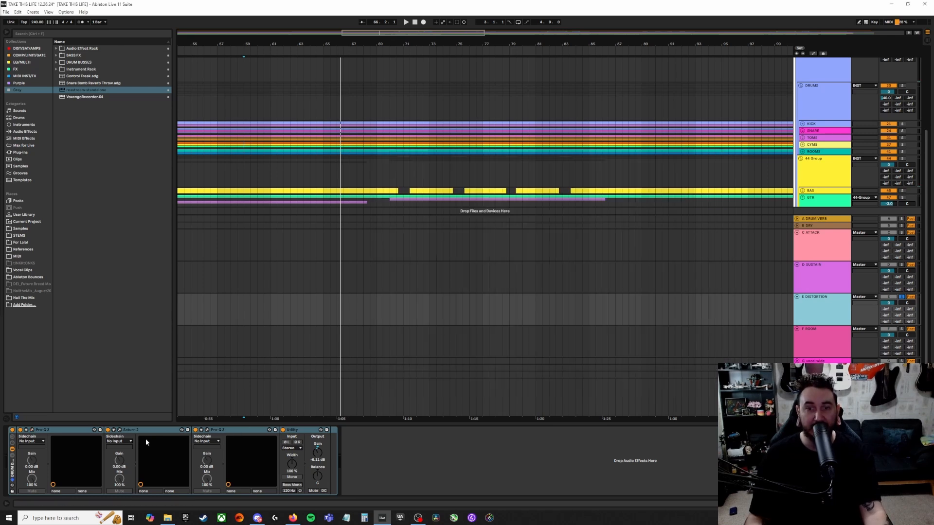
- Open the DISTORTION return's Saturn 2, examine its Warm Tape drive and output settings, and close the window
{"action": "left_click", "coordinate": [119, 430]}
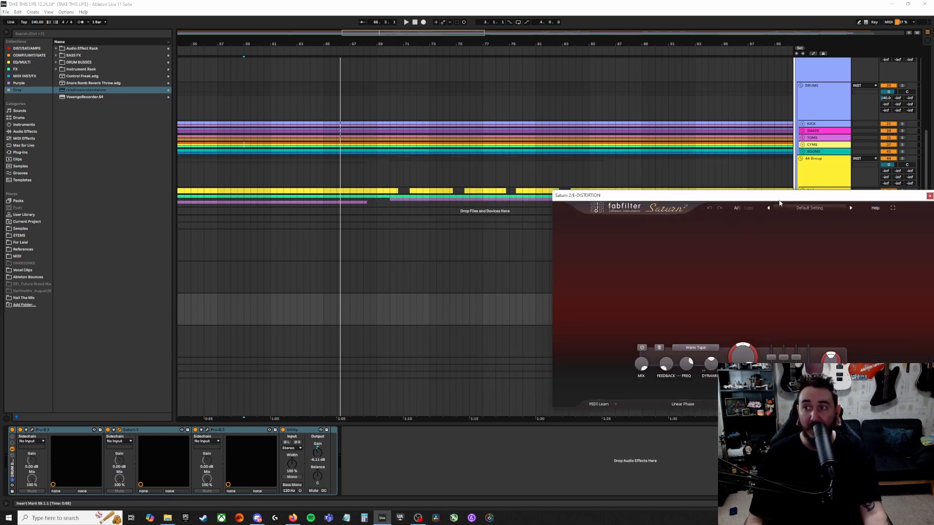
{"action": "left_click_drag", "start_coordinate": [779, 199], "coordinate": [438, 150]}
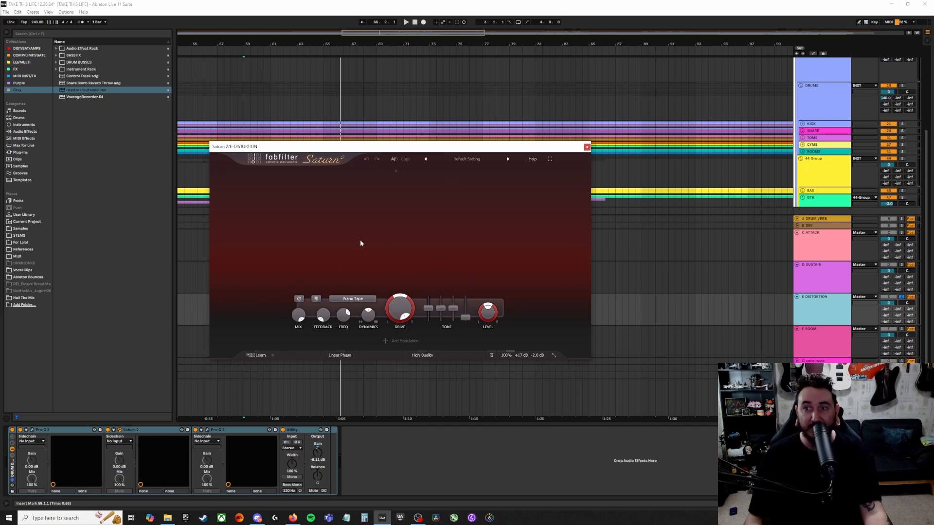
{"action": "mouse_move", "coordinate": [399, 317]}
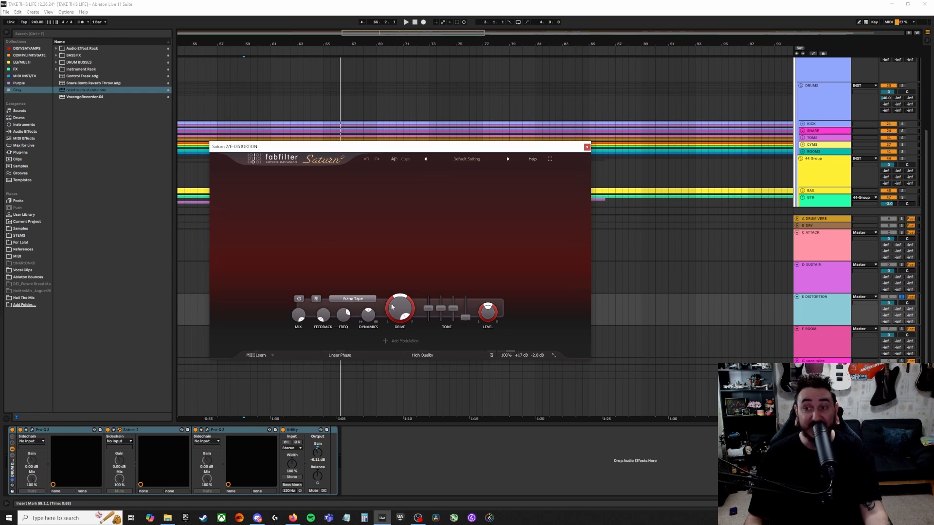
{"action": "mouse_move", "coordinate": [525, 356]}
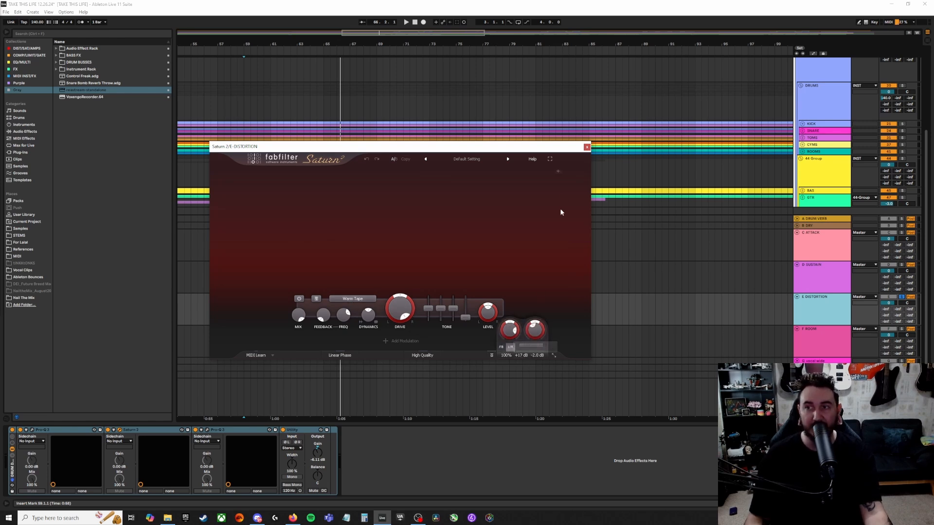
{"action": "left_click", "coordinate": [586, 147]}
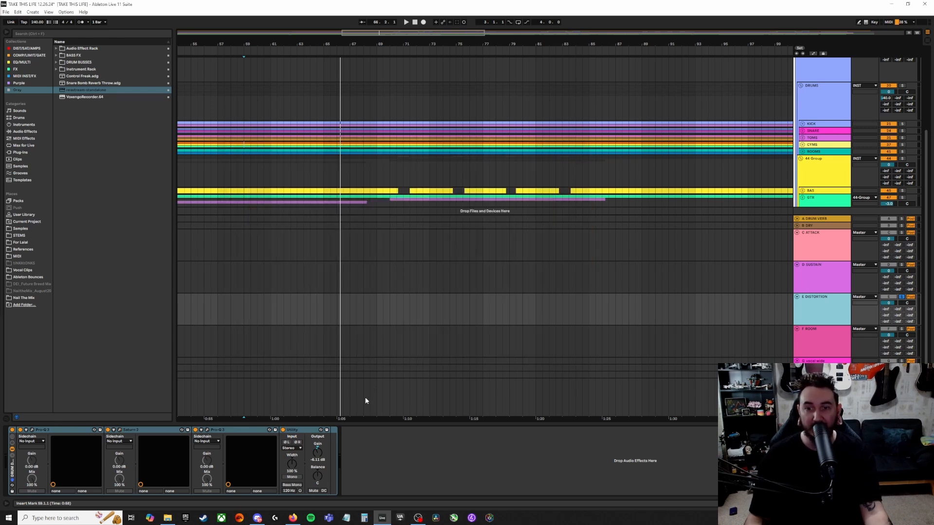
- Open the second Pro-Q 3 on the DISTORTION return, examine its low-cut, high-cut and upper-mid bands, and close it
{"action": "left_click", "coordinate": [207, 430]}
{"action": "left_click_drag", "start_coordinate": [799, 203], "coordinate": [468, 115]}
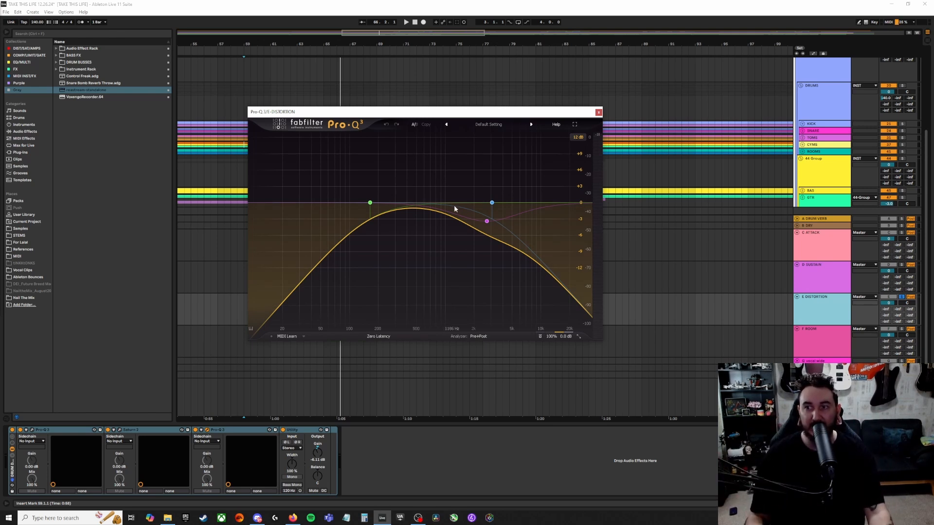
{"action": "mouse_move", "coordinate": [492, 205]}
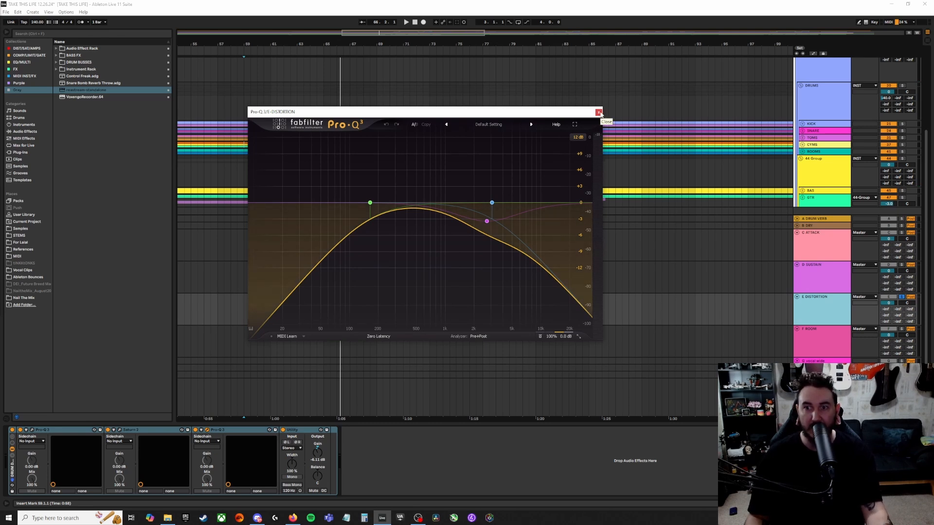
{"action": "left_click", "coordinate": [598, 112]}
- Play the soloed DISTORTION return and compare it with its Utility switched off and back on
{"action": "key", "text": "space"}
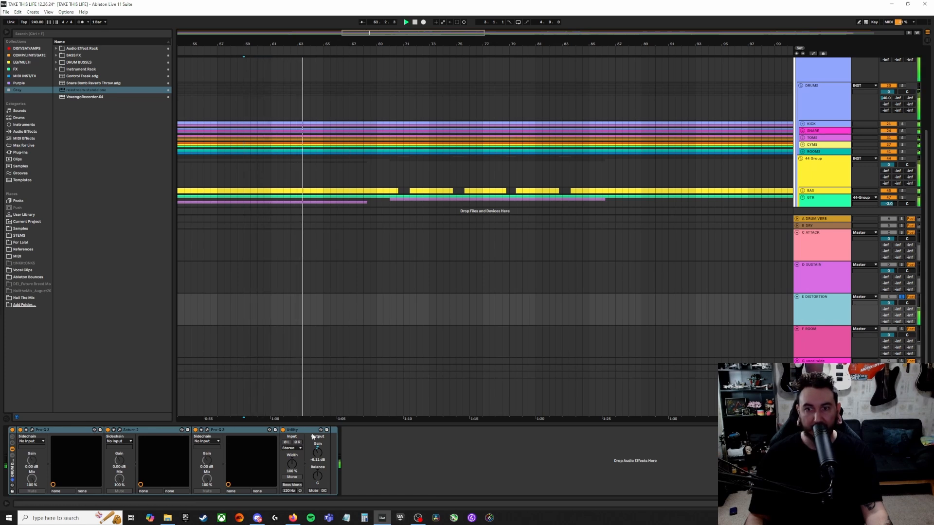
{"action": "left_click", "coordinate": [284, 429]}
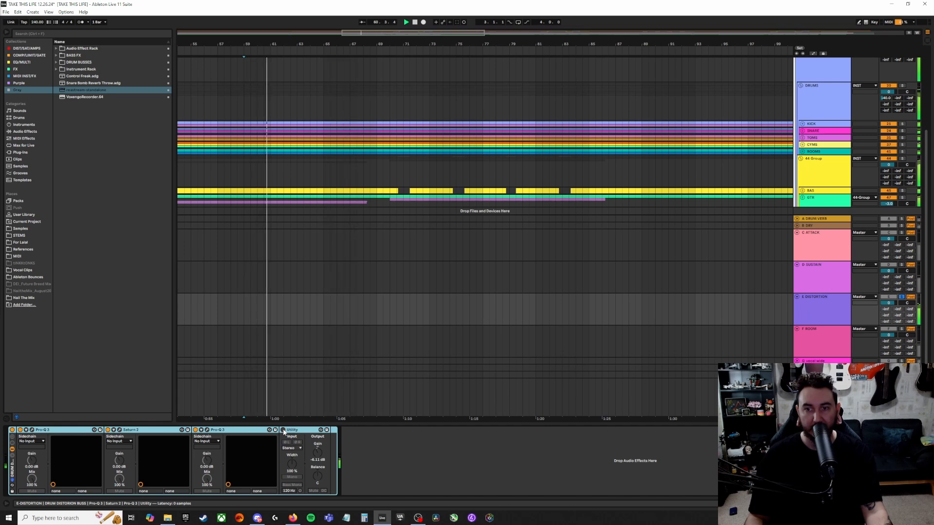
{"action": "left_click", "coordinate": [284, 430]}
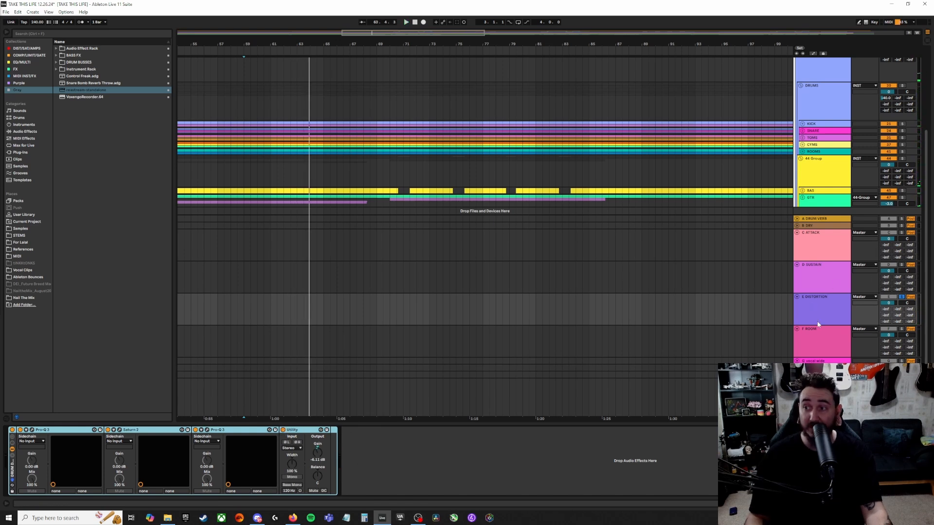
- Solo the ROOM return in place of DISTORTION and review the Warm Tape drive and output settings in its first Saturn 2
{"action": "left_click", "coordinate": [859, 332]}
{"action": "left_click", "coordinate": [899, 328]}
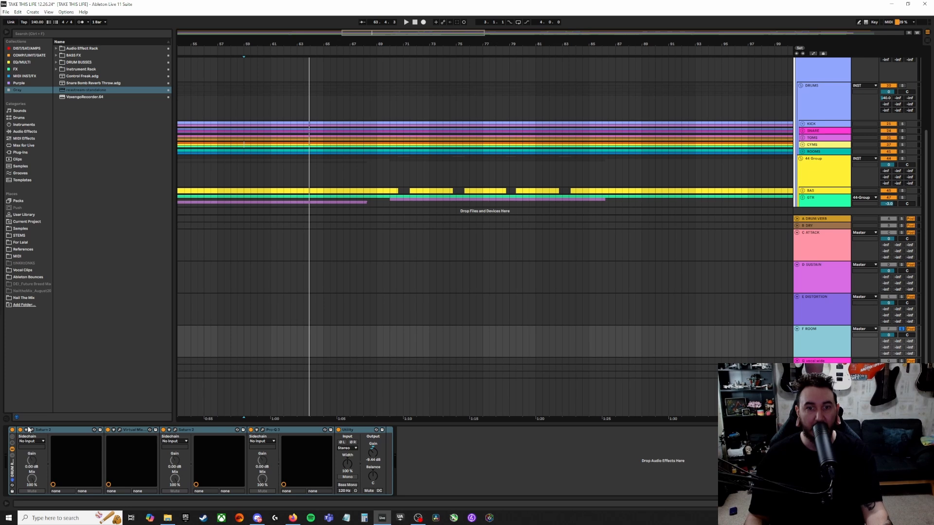
{"action": "left_click", "coordinate": [31, 430]}
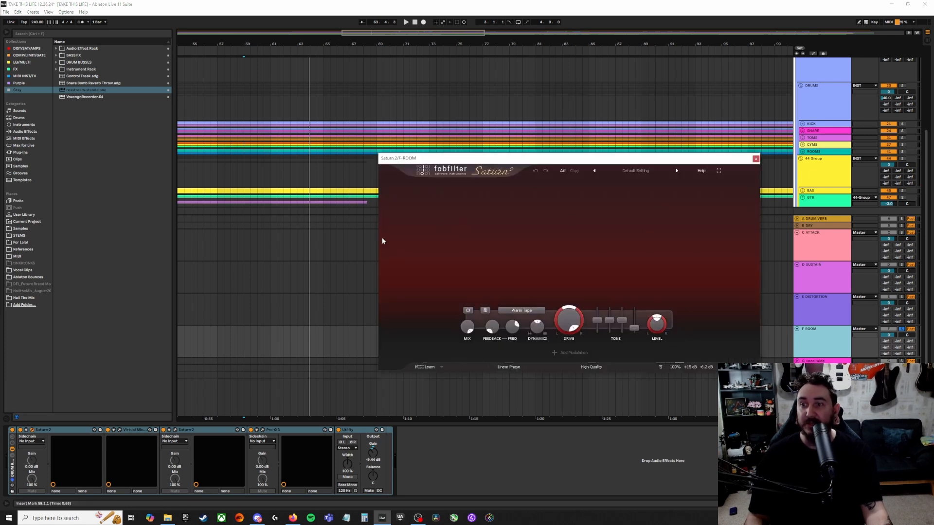
{"action": "mouse_move", "coordinate": [574, 310]}
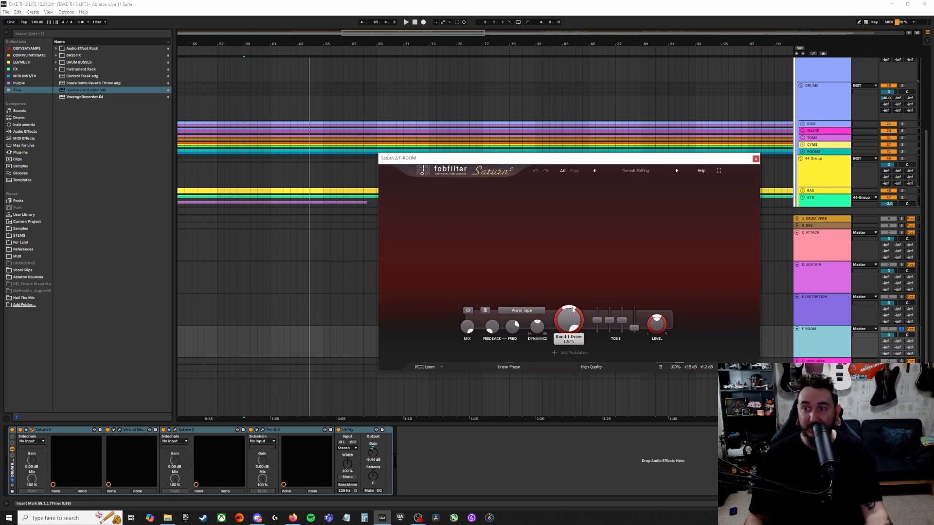
{"action": "mouse_move", "coordinate": [686, 367]}
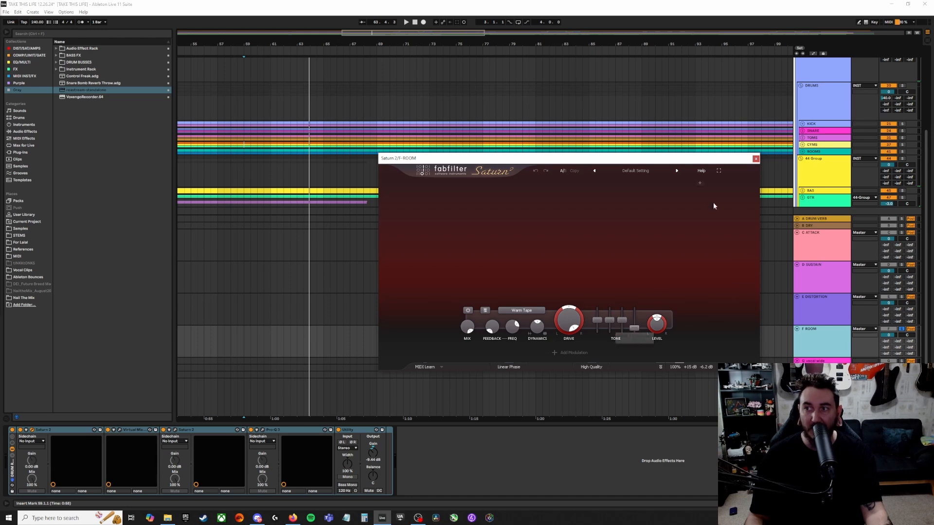
{"action": "left_click", "coordinate": [755, 158]}
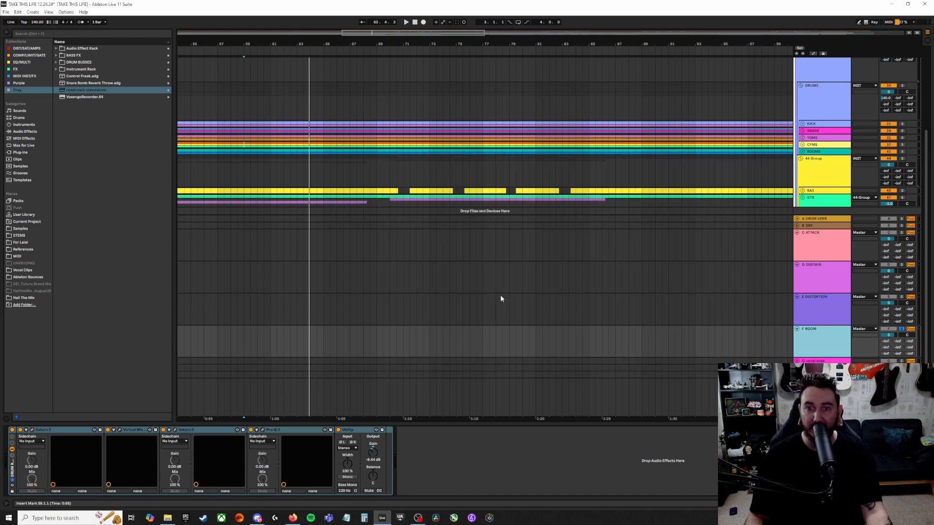
- Review The Monster module in the ROOM return's Virtual Mix Rack and the Warm Tube settings of its second Saturn 2, closing both windows
{"action": "left_click", "coordinate": [120, 430]}
{"action": "left_click_drag", "start_coordinate": [793, 209], "coordinate": [391, 75]}
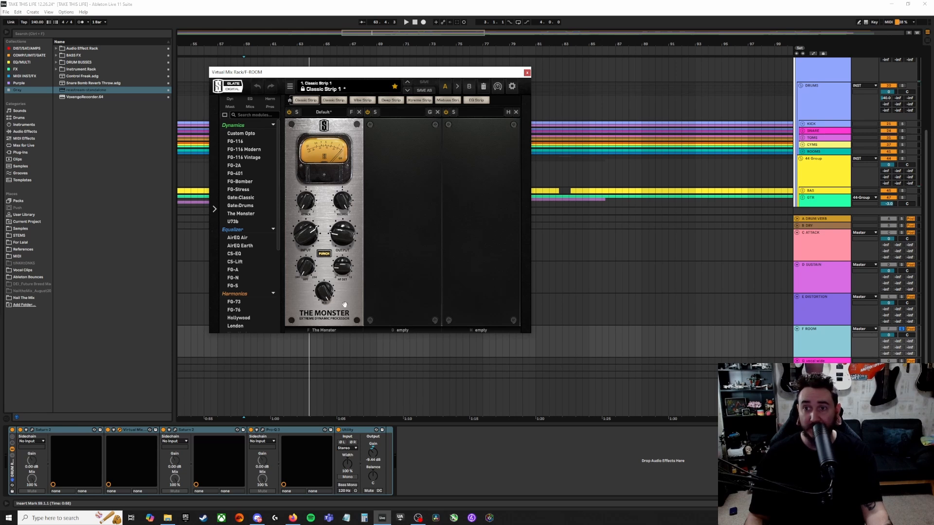
{"action": "left_click", "coordinate": [526, 73]}
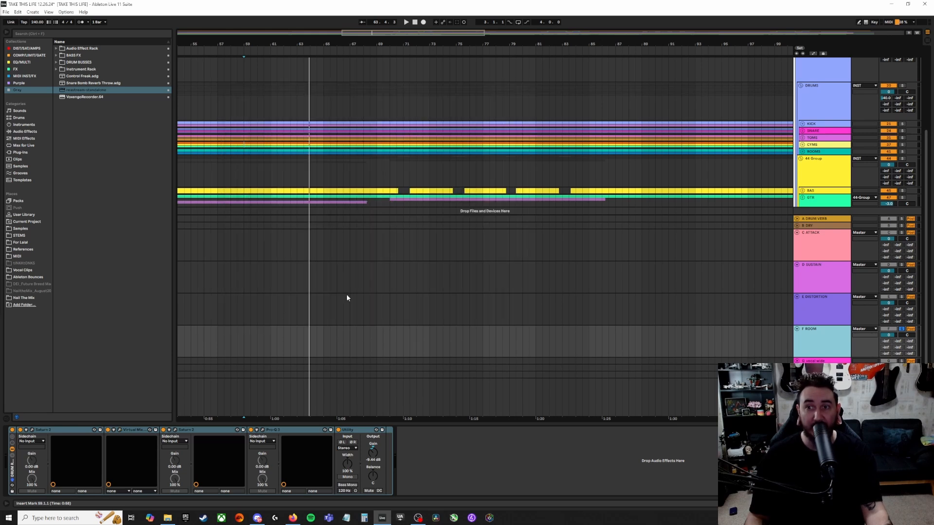
{"action": "left_click", "coordinate": [175, 430]}
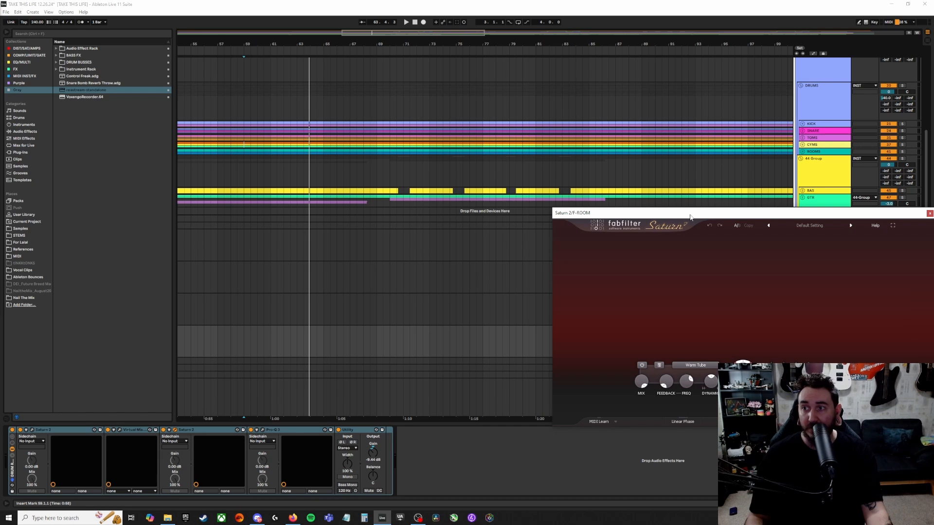
{"action": "left_click_drag", "start_coordinate": [689, 217], "coordinate": [317, 117]}
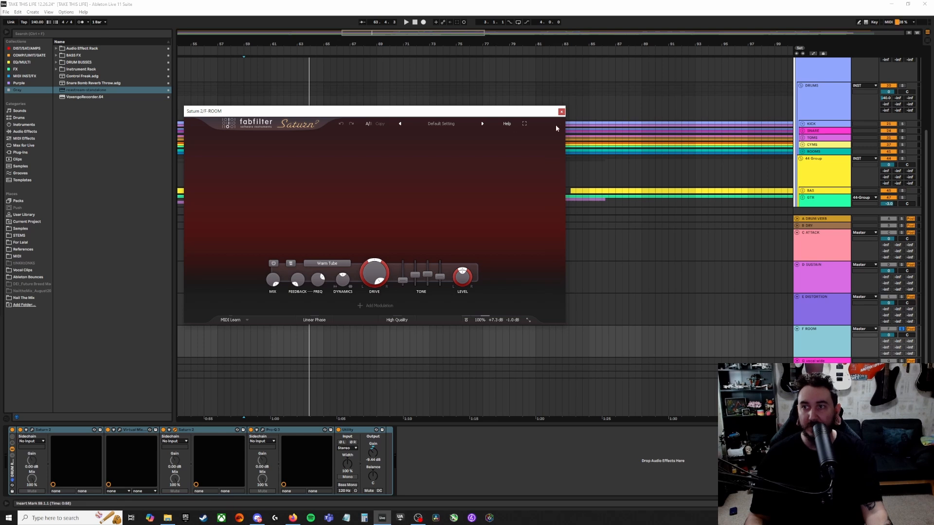
{"action": "left_click", "coordinate": [561, 111]}
- Audition the ROOM return with its Utility off, comparing its Pro-Q 3 bypassed and active, and close the equalizer window
{"action": "left_click", "coordinate": [263, 430]}
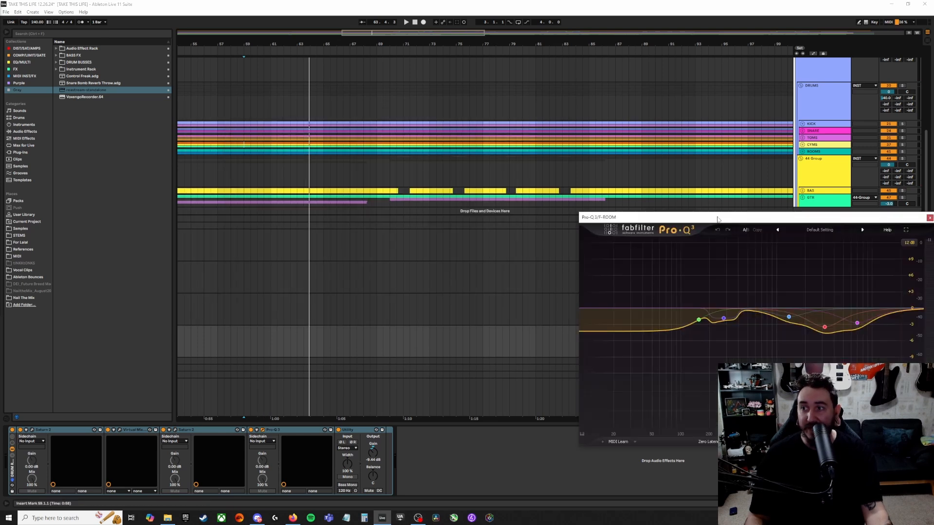
{"action": "left_click_drag", "start_coordinate": [718, 220], "coordinate": [338, 94]}
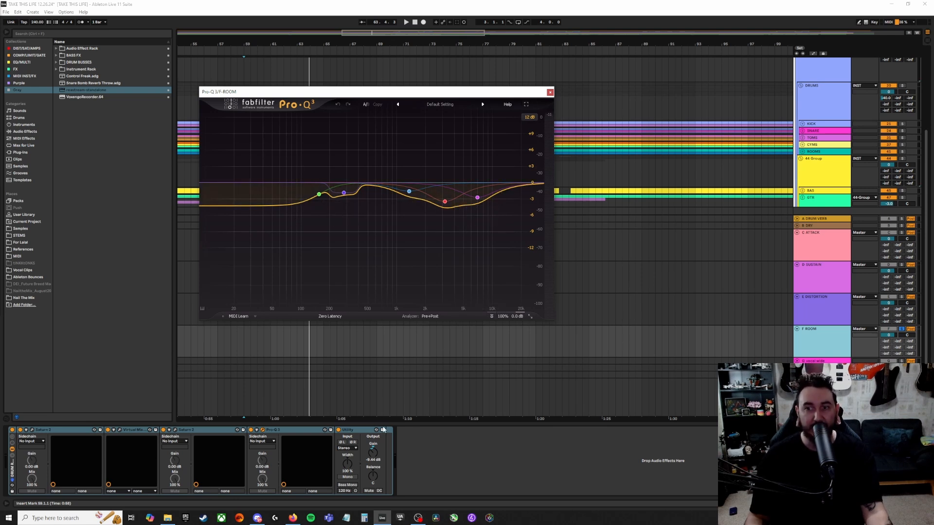
{"action": "left_click", "coordinate": [339, 430]}
{"action": "key", "text": "space"}
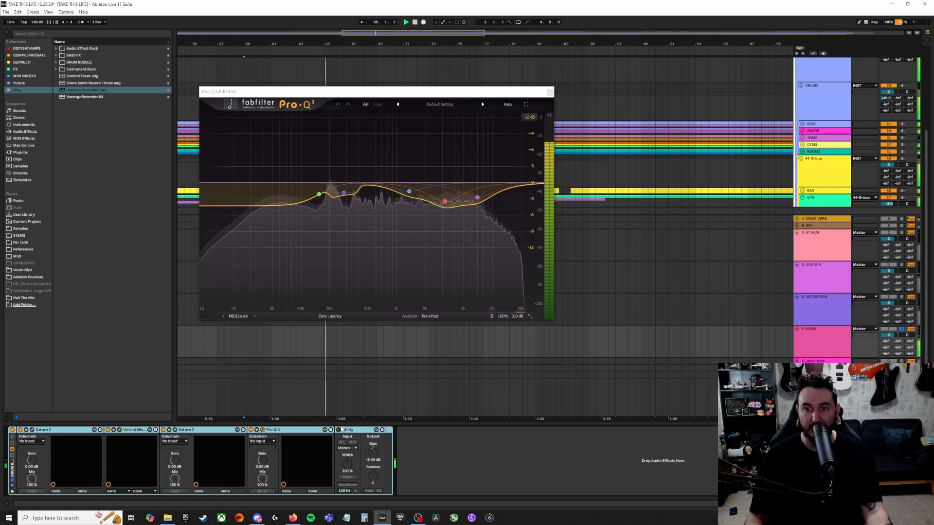
{"action": "left_click", "coordinate": [491, 316]}
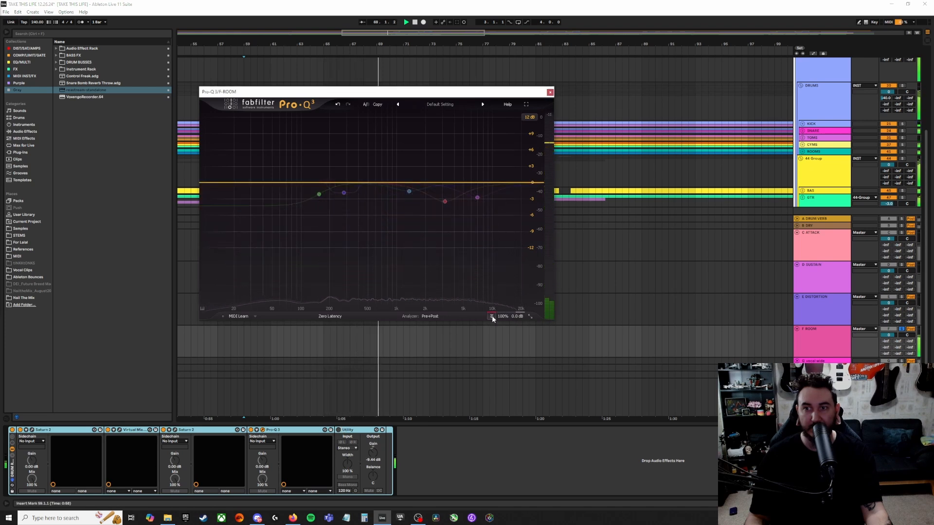
{"action": "left_click", "coordinate": [491, 317]}
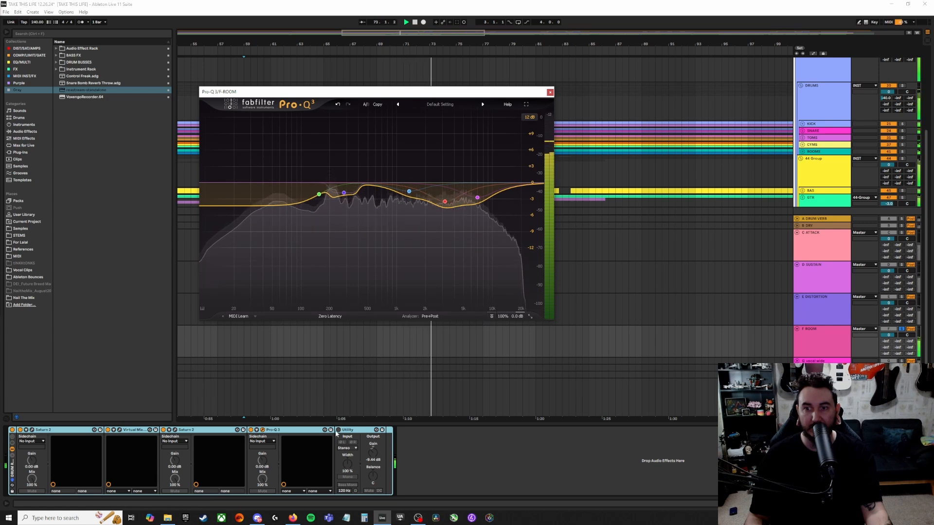
{"action": "key", "text": "space"}
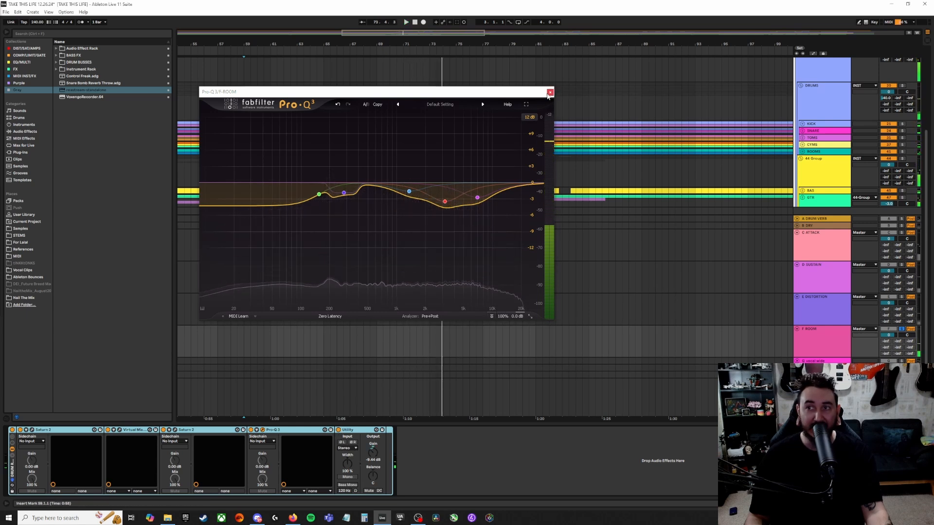
{"action": "left_click", "coordinate": [550, 92]}
- Solo the ATTACK, SUSTAIN, DISTORTION and ROOM returns together and play them
{"action": "left_click", "coordinate": [813, 248]}
{"action": "left_click", "coordinate": [824, 344], "text": "shift"}
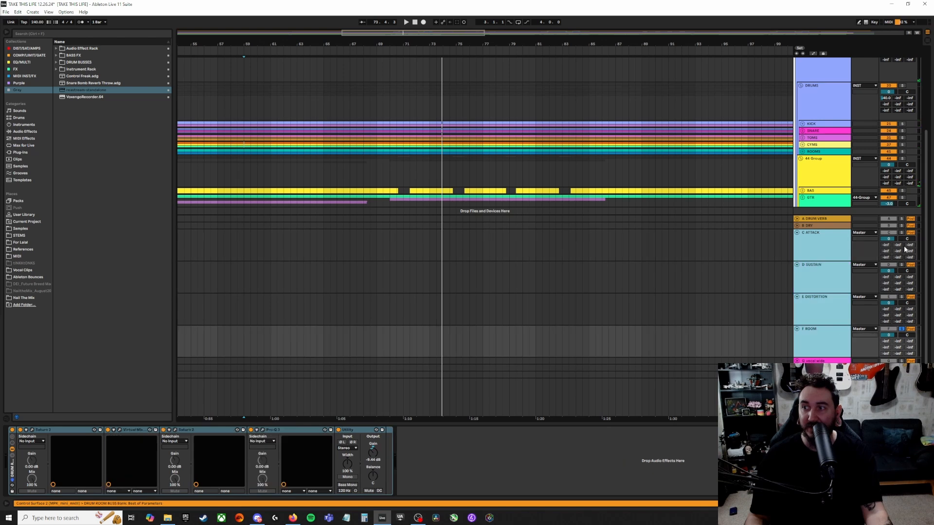
{"action": "left_click", "coordinate": [900, 234]}
{"action": "key", "text": "space"}
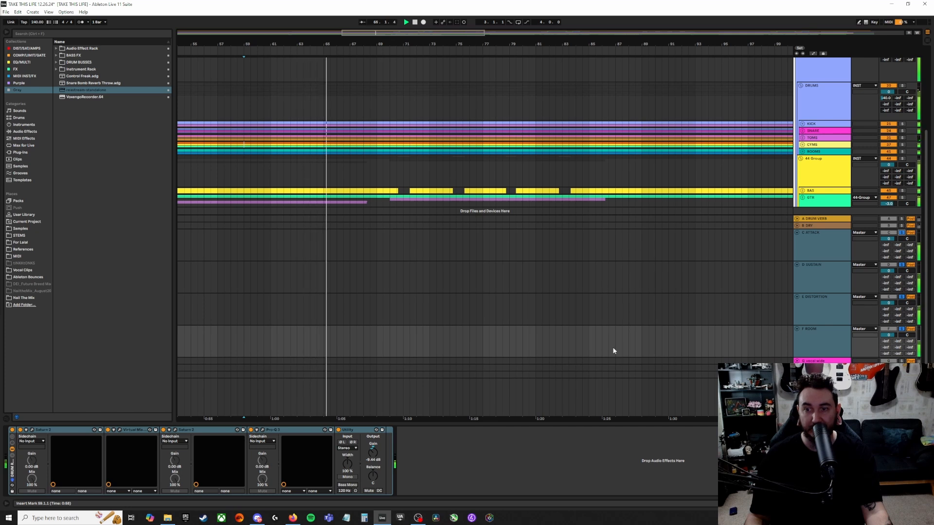
- Select the DRY return track and unfold it
{"action": "left_click", "coordinate": [808, 226]}
{"action": "left_click", "coordinate": [797, 226]}
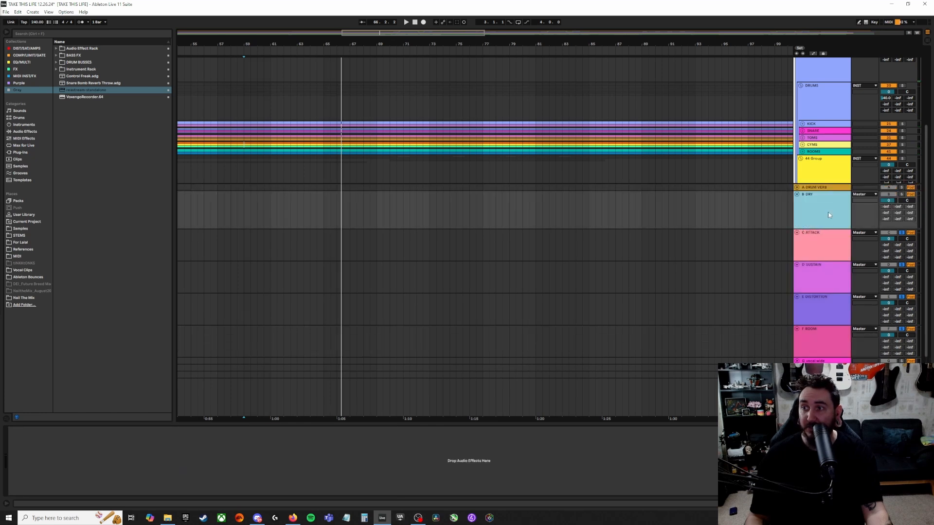
- Solo the DRY, ATTACK, SUSTAIN, DISTORTION and ROOM returns together and play them, comparing with their solos off
{"action": "left_click", "coordinate": [902, 194]}
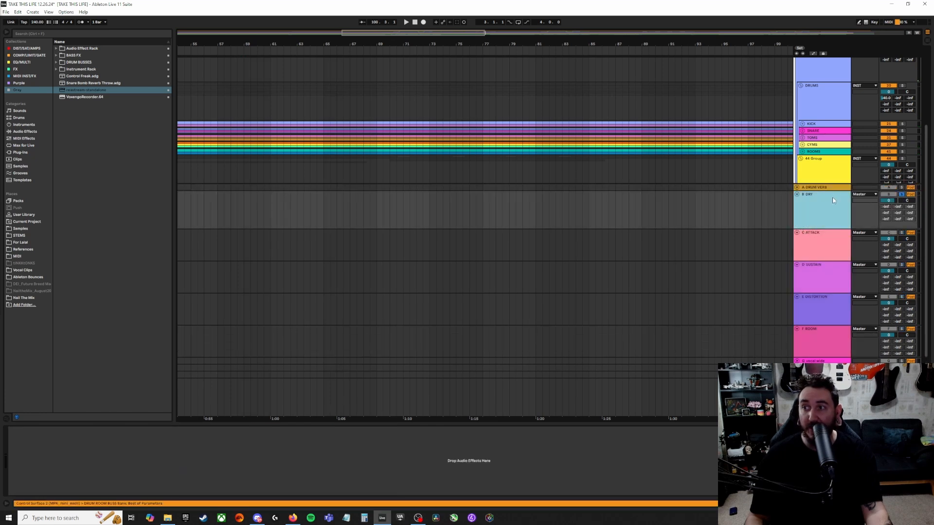
{"action": "left_click", "coordinate": [820, 345]}
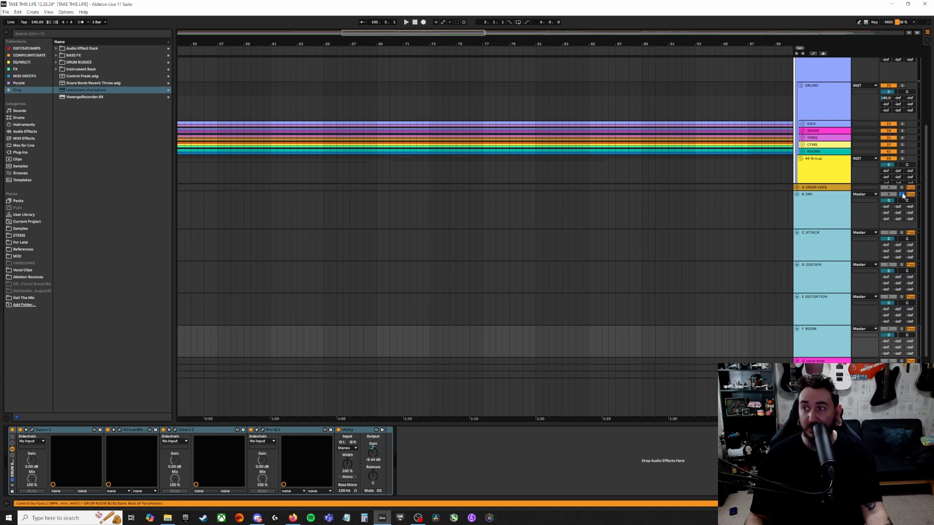
{"action": "left_click", "coordinate": [808, 220], "text": "shift"}
{"action": "key", "text": "space"}
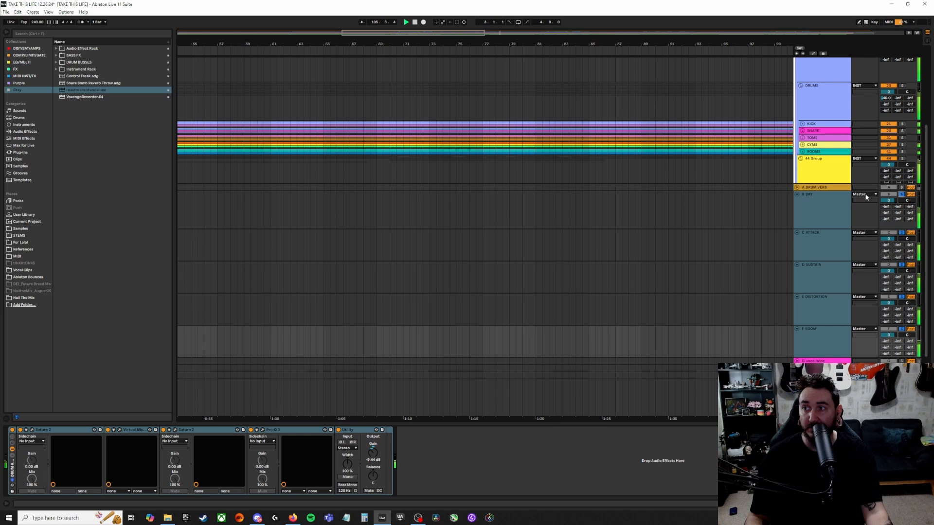
{"action": "left_click", "coordinate": [901, 195]}
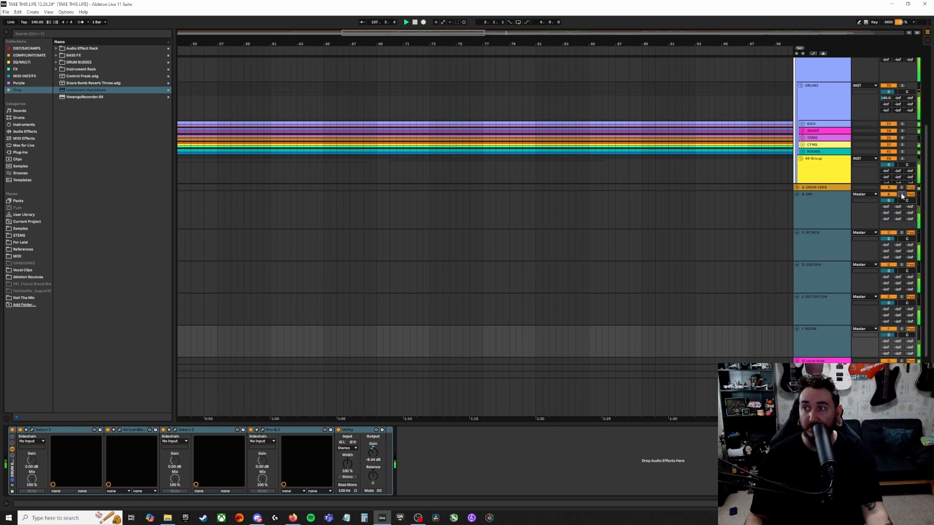
{"action": "left_click", "coordinate": [901, 195]}
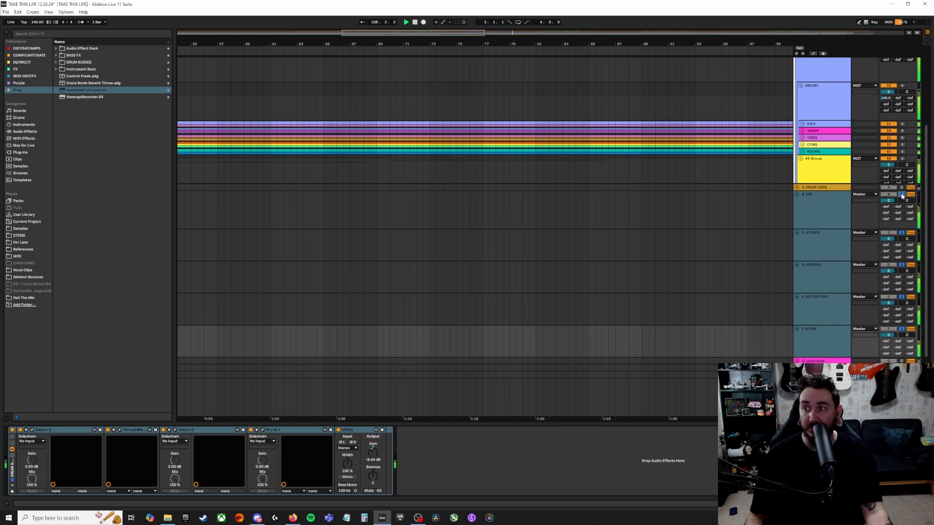
- Add the DRUM VERB return to the soloed returns, unfold it, and review its ValhallaRoom and Pro-Q 3 settings
{"action": "left_click", "coordinate": [901, 187]}
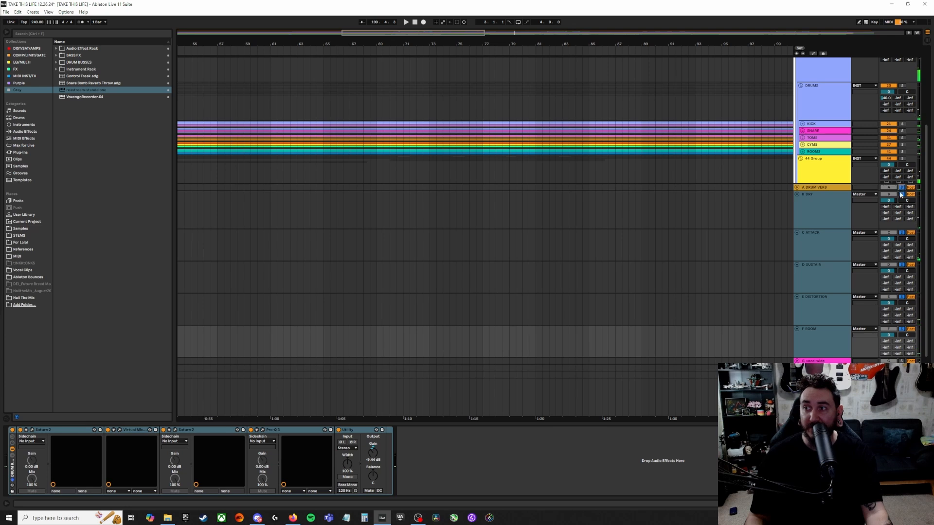
{"action": "left_click", "coordinate": [798, 189]}
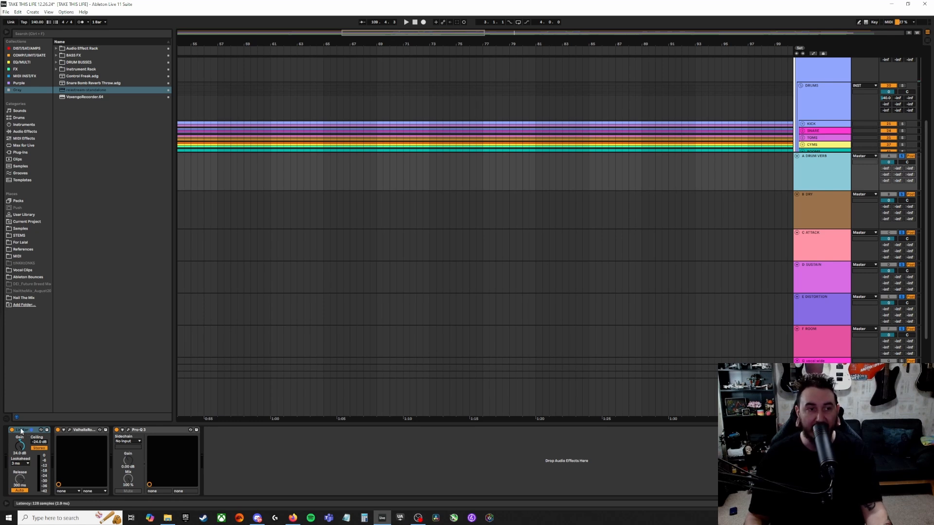
{"action": "left_click", "coordinate": [69, 430]}
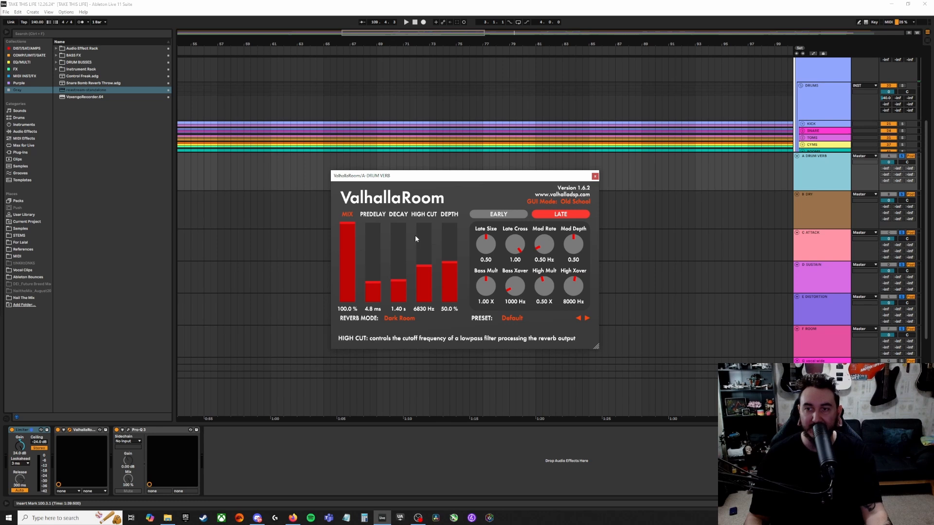
{"action": "left_click", "coordinate": [595, 177]}
{"action": "left_click", "coordinate": [128, 430]}
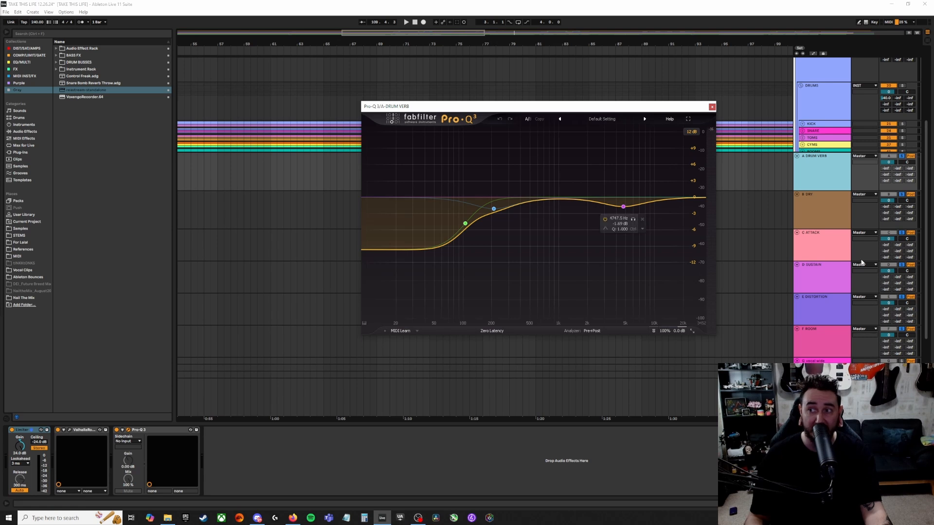
- Play the soloed returns, comparing them with DRUM VERB removed from and restored to the solo, and close its equalizer window
{"action": "left_click", "coordinate": [819, 209]}
{"action": "left_click", "coordinate": [808, 344], "text": "shift"}
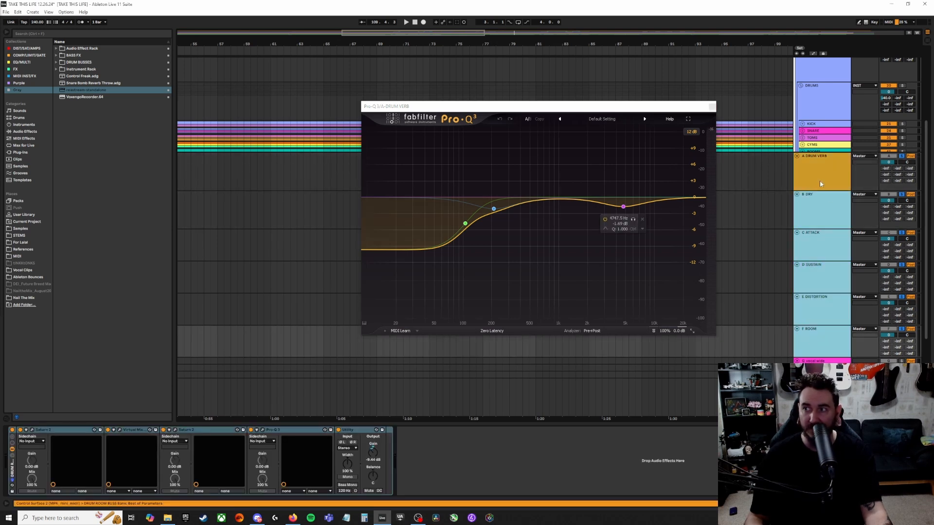
{"action": "key", "text": "space"}
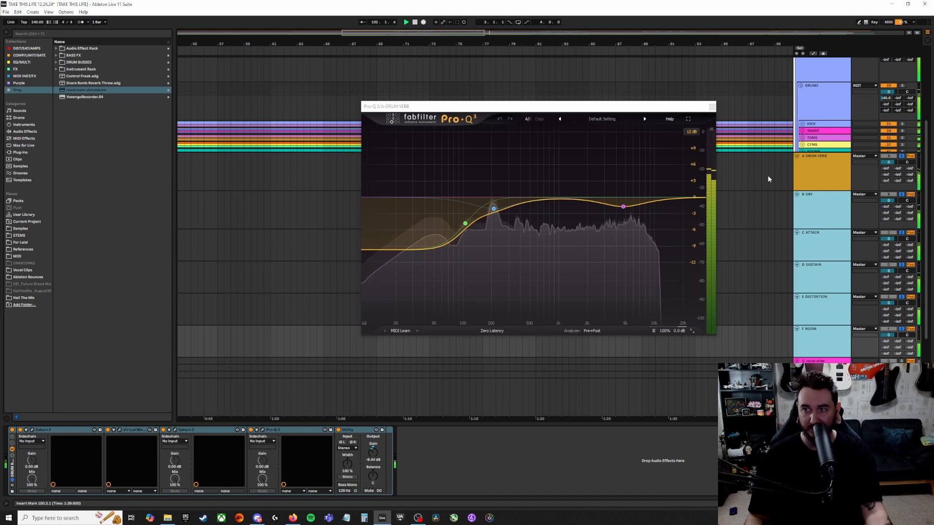
{"action": "left_click", "coordinate": [835, 174]}
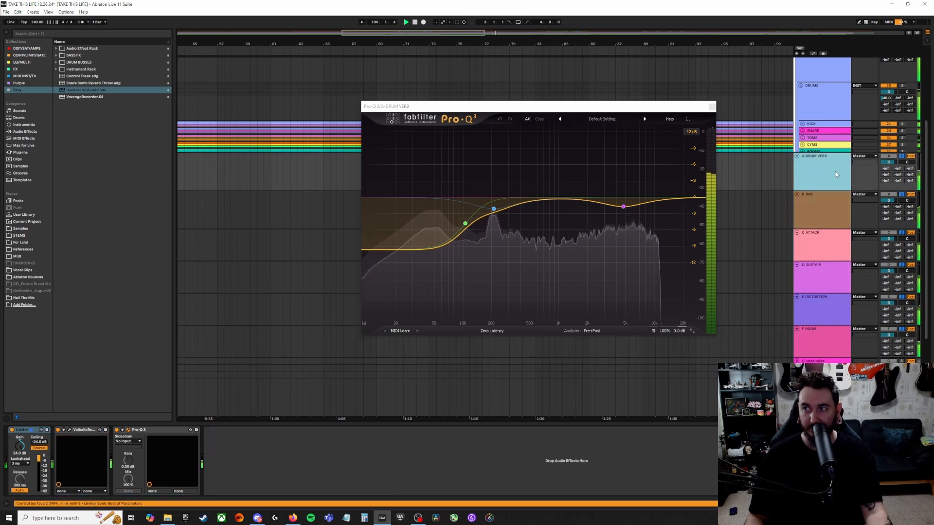
{"action": "left_click", "coordinate": [901, 157]}
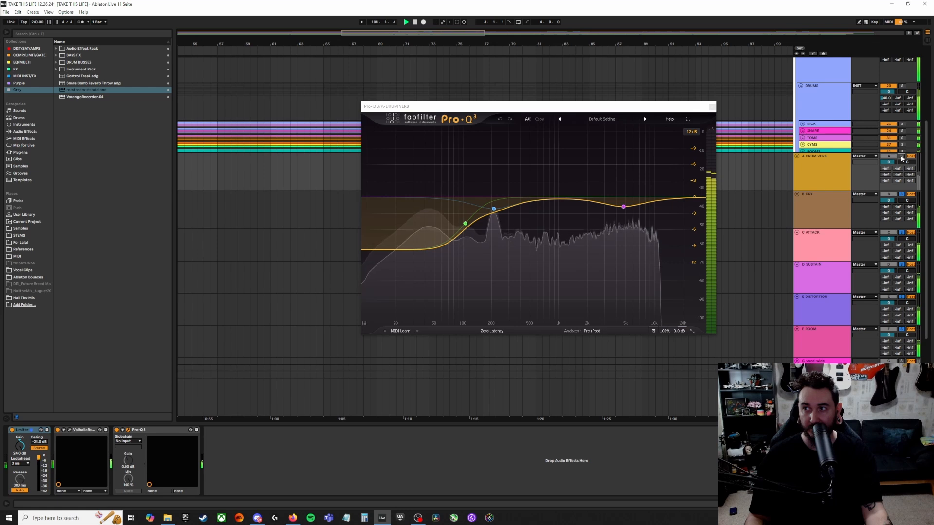
{"action": "left_click", "coordinate": [901, 158]}
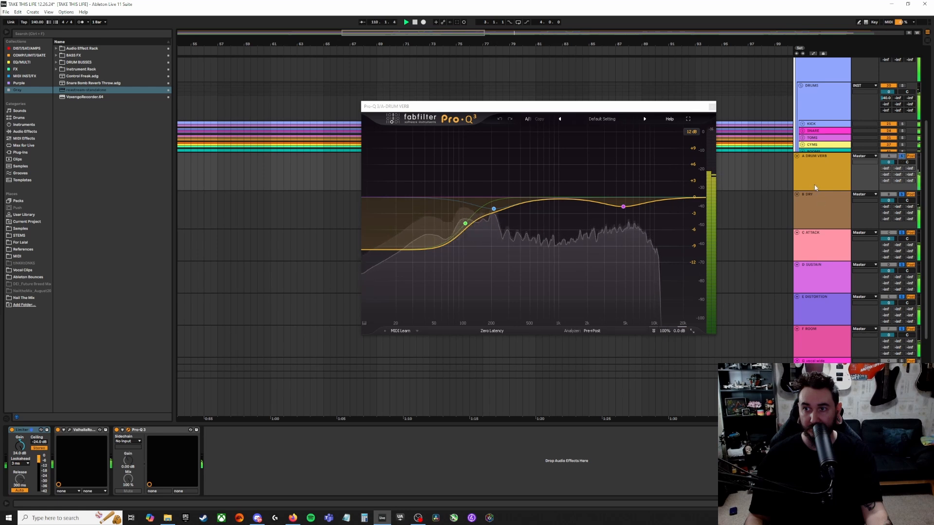
{"action": "left_click", "coordinate": [711, 107]}
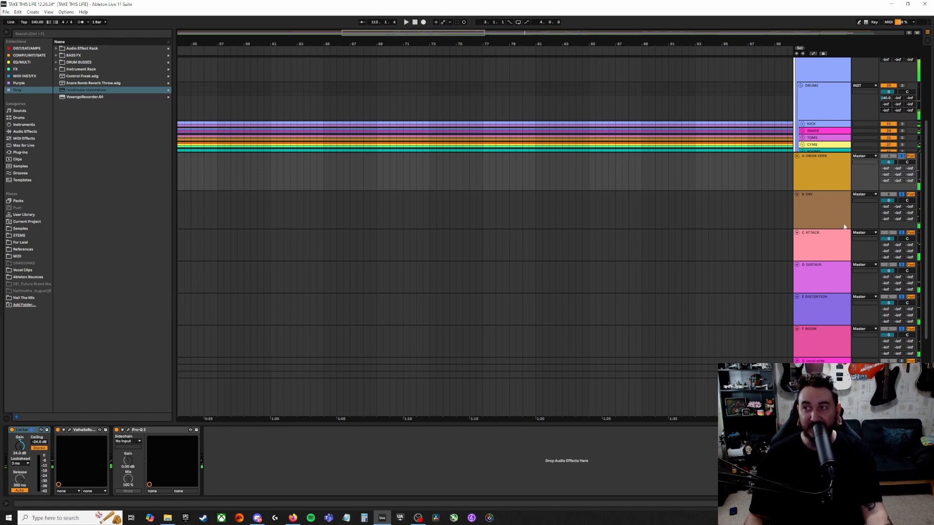
- Solo the DRUMS group instead of the returns and play it
{"action": "scroll", "coordinate": [820, 213], "scroll_direction": "up", "scroll_amount": 5}
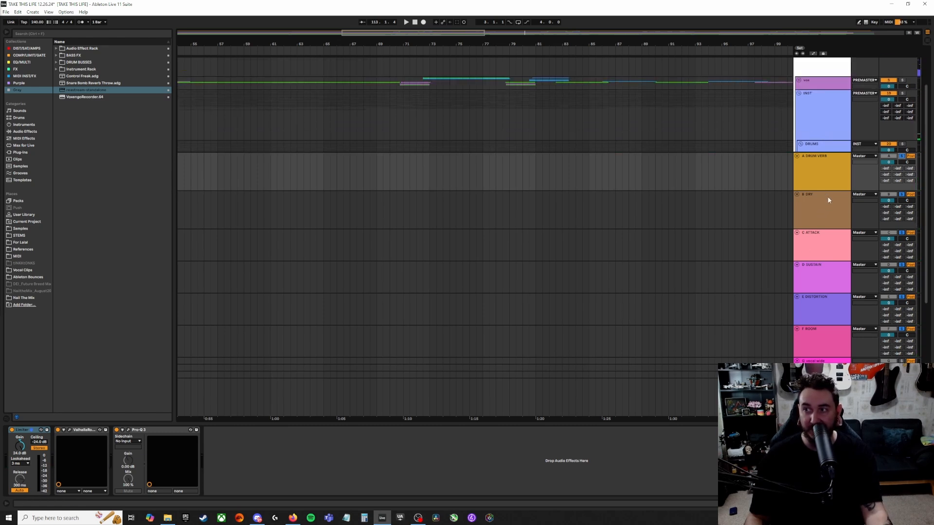
{"action": "scroll", "coordinate": [819, 150], "scroll_direction": "down", "scroll_amount": 4}
{"action": "left_click", "coordinate": [902, 100]}
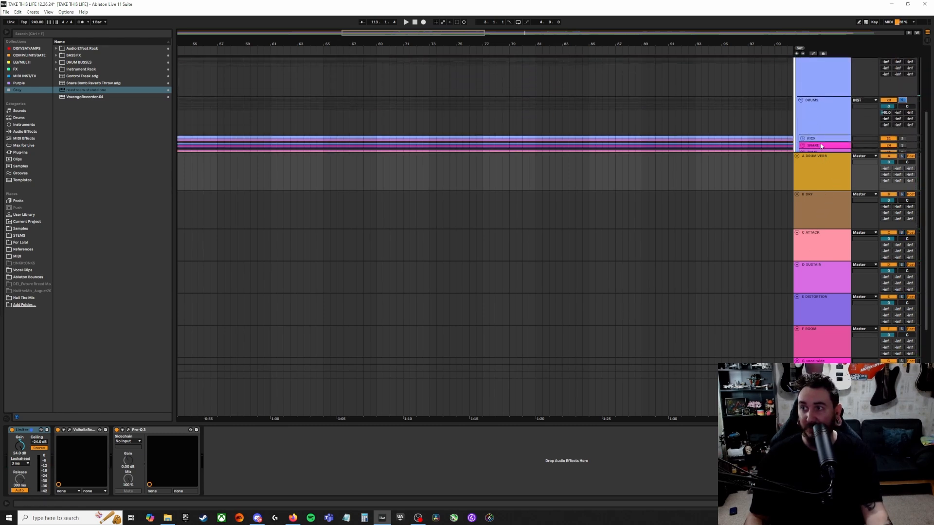
{"action": "key", "text": "space"}
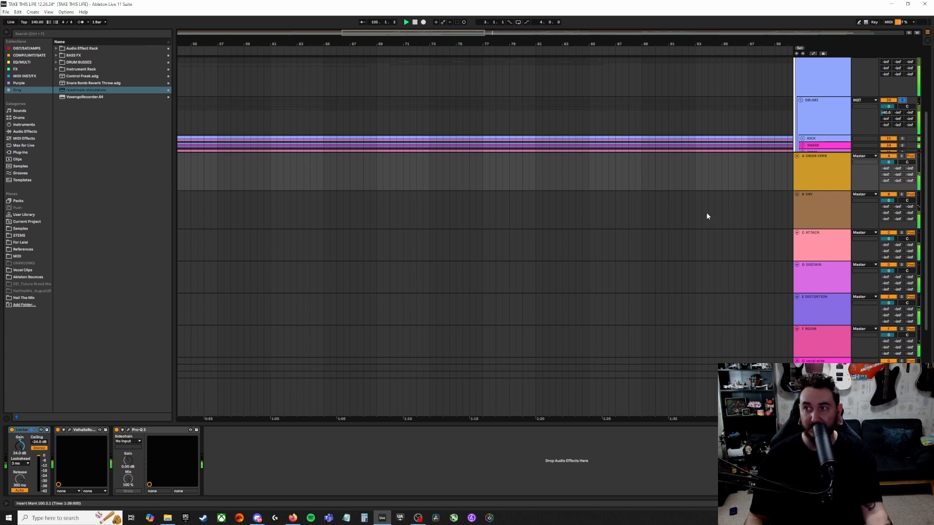
- Compare the drums with the DRUM VERB through ROOM returns deactivated and active, and fold all the return tracks
{"action": "left_click", "coordinate": [822, 181]}
{"action": "left_click", "coordinate": [813, 335], "text": "shift"}
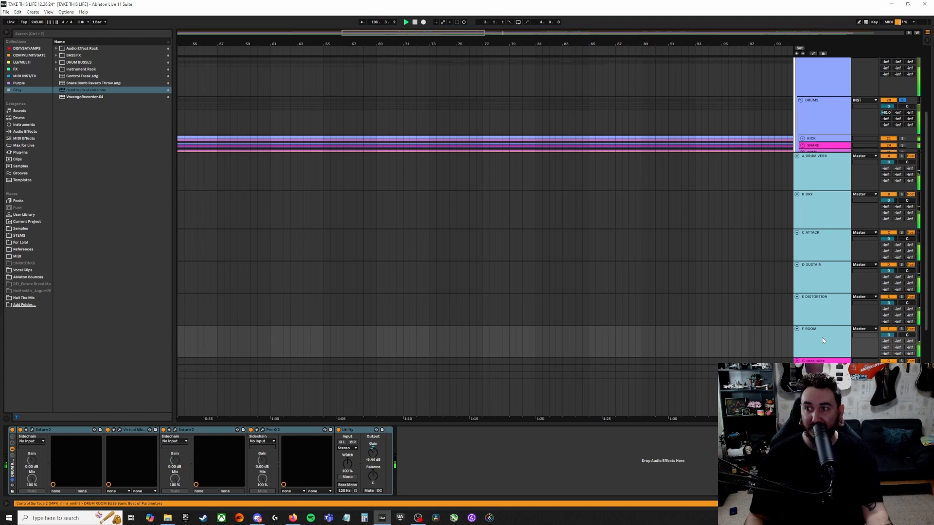
{"action": "left_click", "coordinate": [894, 329]}
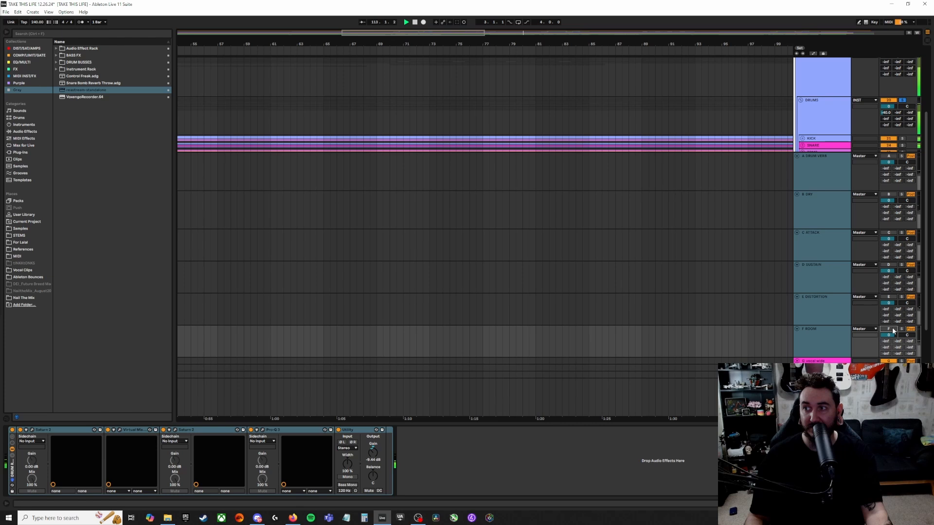
{"action": "left_click", "coordinate": [891, 329]}
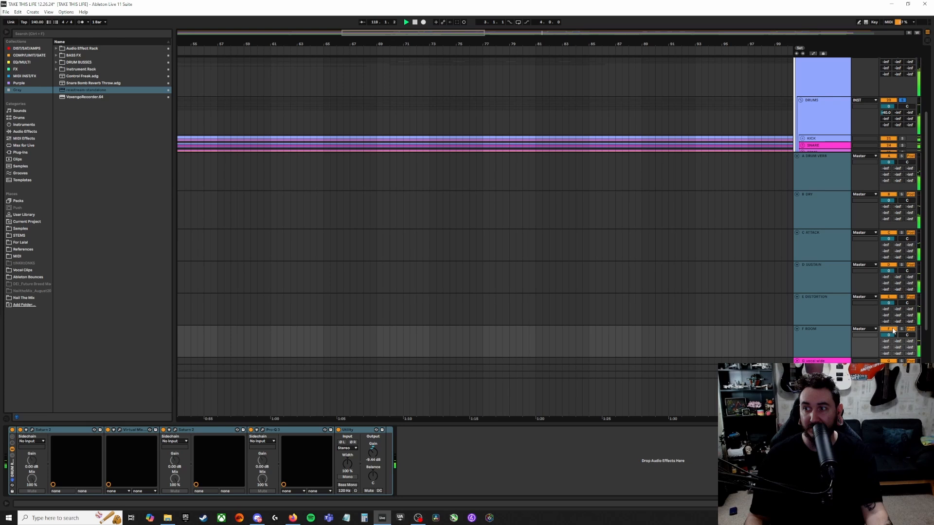
{"action": "left_click", "coordinate": [892, 329]}
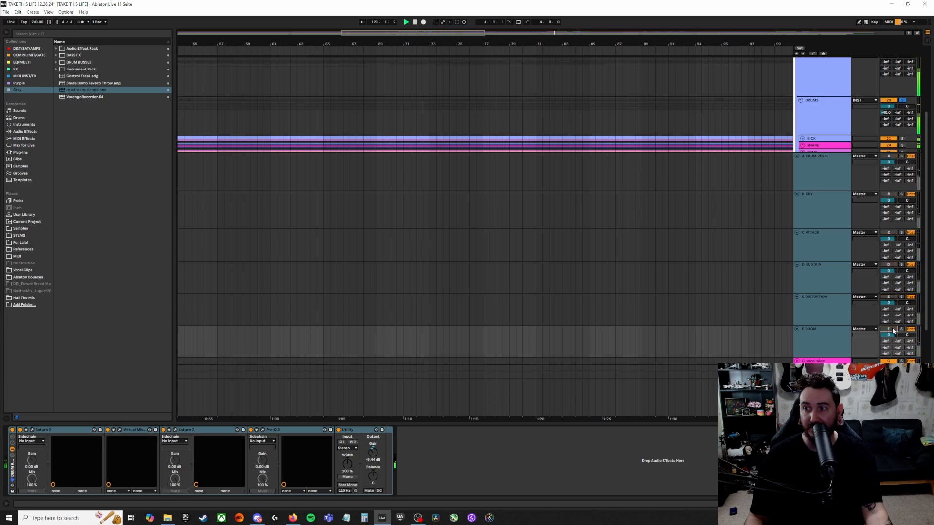
{"action": "left_click", "coordinate": [893, 330]}
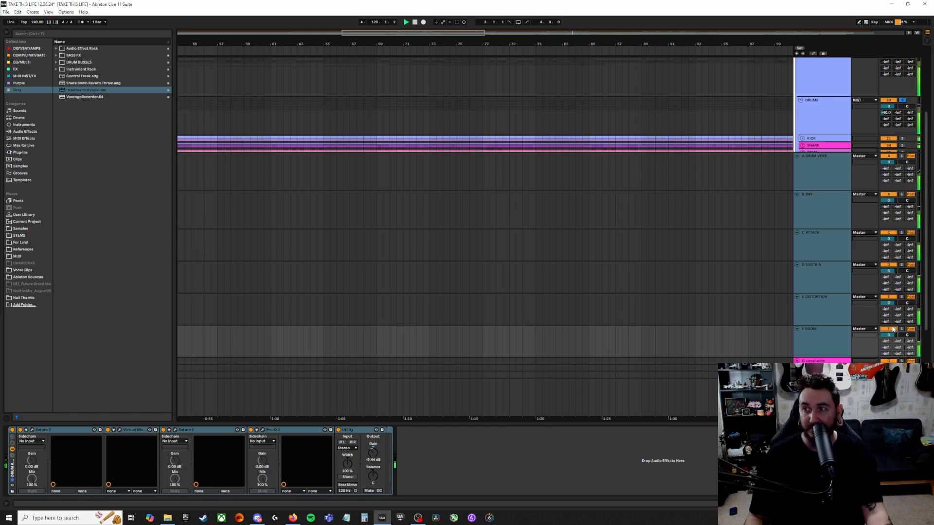
{"action": "left_click", "coordinate": [796, 156], "text": "alt"}
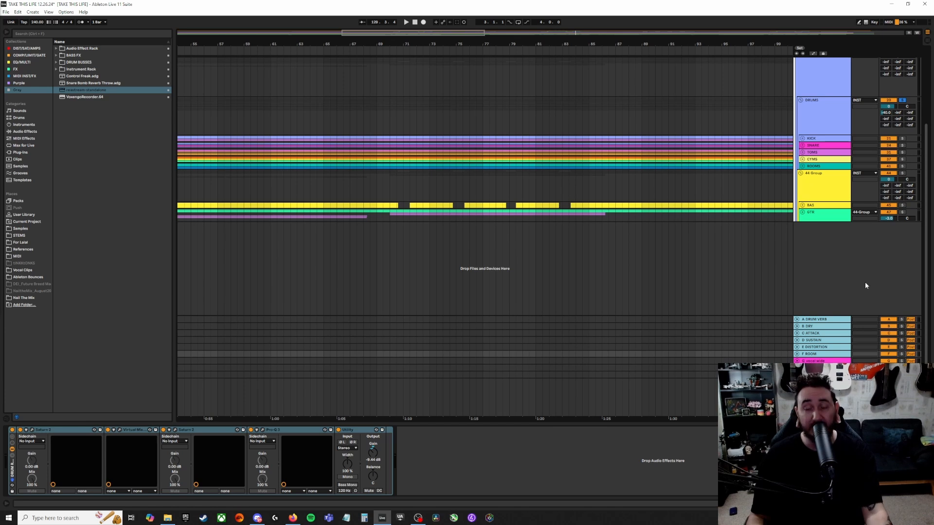
- Fold the DRUMS group, solo 44 Group, and unfold its GTR and BAS groups
{"action": "left_click", "coordinate": [823, 118]}
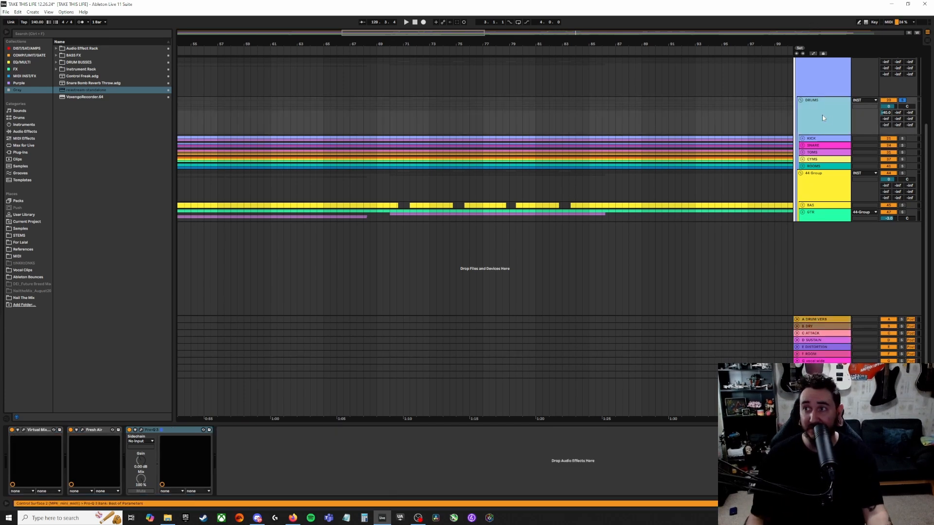
{"action": "left_click", "coordinate": [800, 101]}
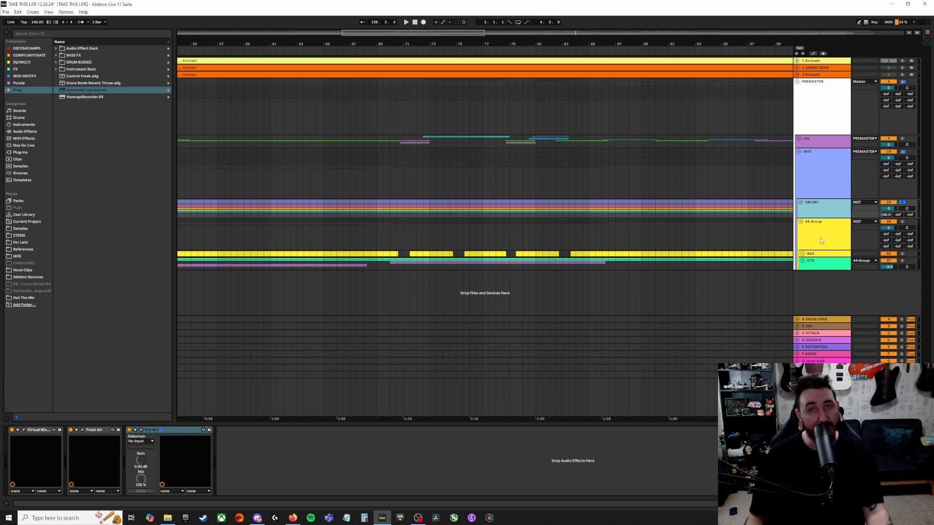
{"action": "scroll", "coordinate": [804, 208], "scroll_direction": "down", "scroll_amount": 3}
{"action": "left_click", "coordinate": [803, 205]}
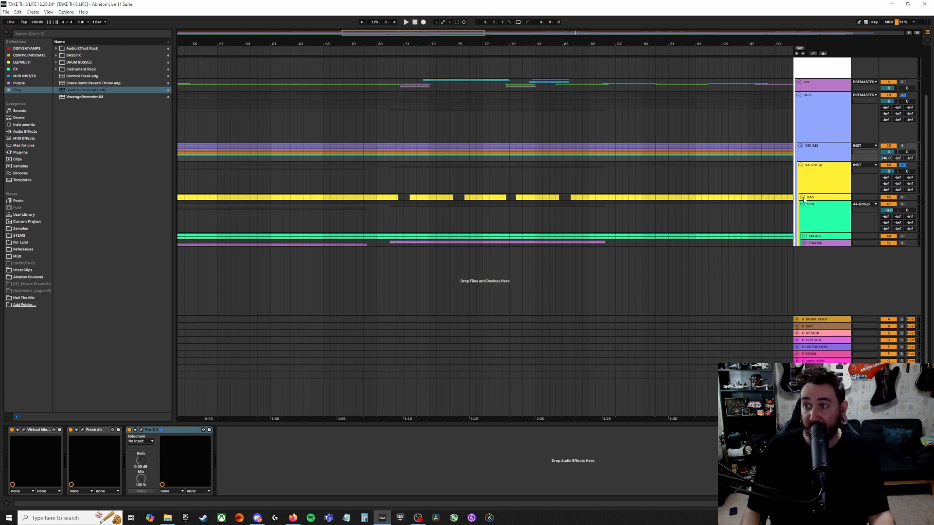
{"action": "left_click", "coordinate": [802, 197]}
- Examine the device chains on the BAS group and the BASS DI track
{"action": "left_click", "coordinate": [818, 208]}
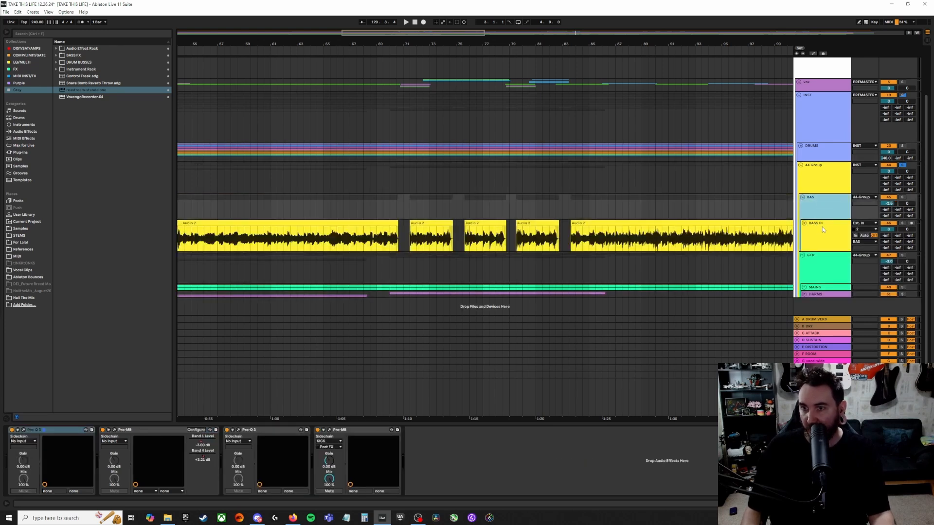
{"action": "left_click", "coordinate": [824, 228]}
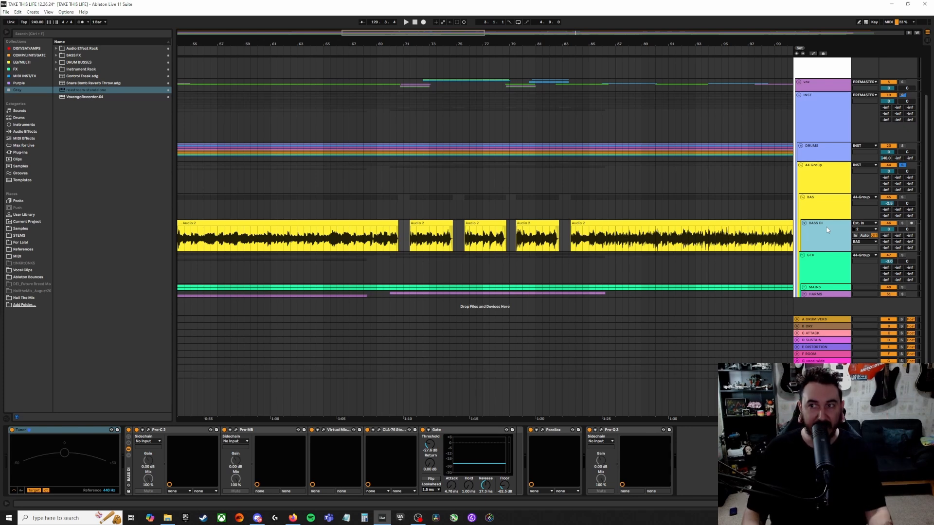
{"action": "left_click", "coordinate": [817, 216]}
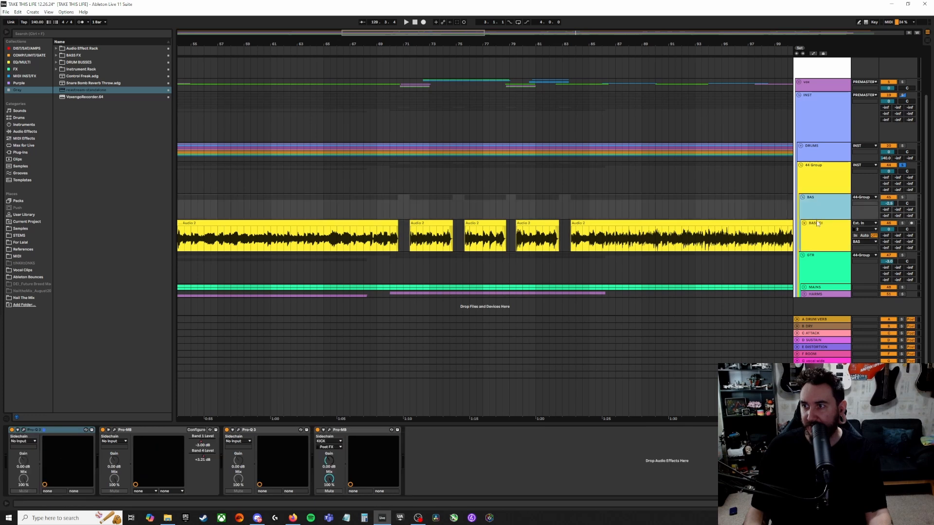
{"action": "left_click", "coordinate": [821, 234]}
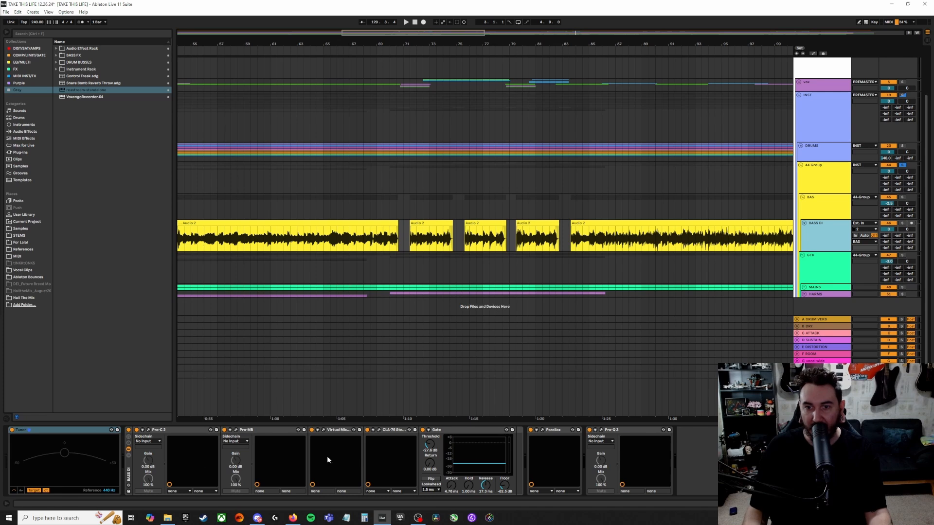
- Point out Parallax and the effect rack on the BASS DI track, and open the rack's Pro-C 2 compressor
{"action": "left_click", "coordinate": [557, 430]}
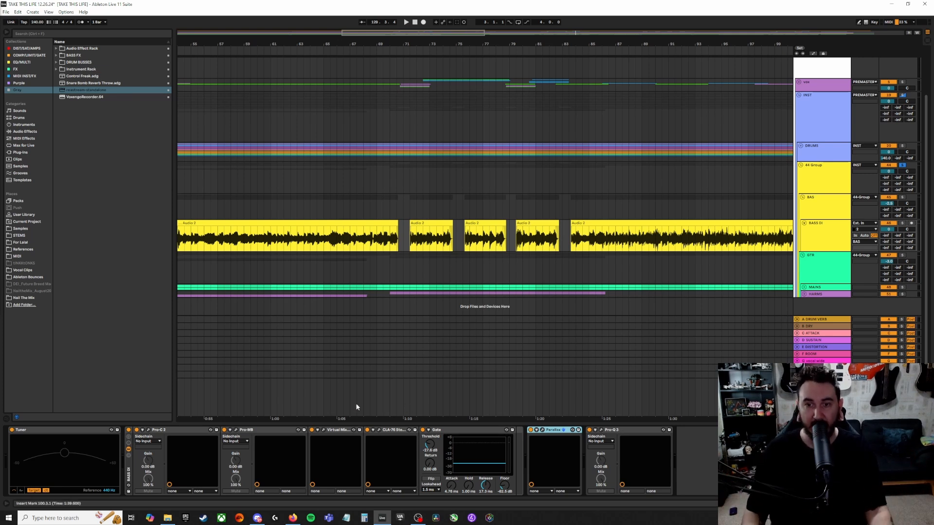
{"action": "left_click", "coordinate": [130, 434]}
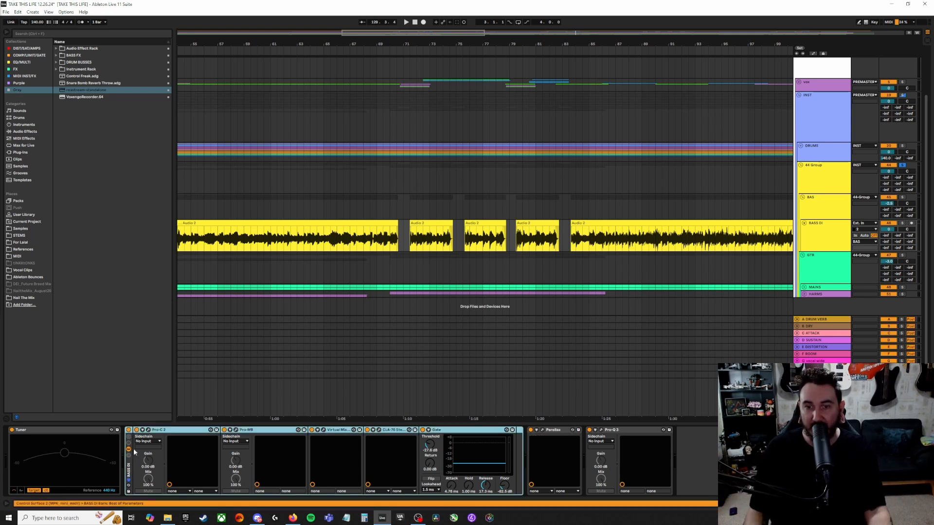
{"action": "left_click", "coordinate": [173, 436]}
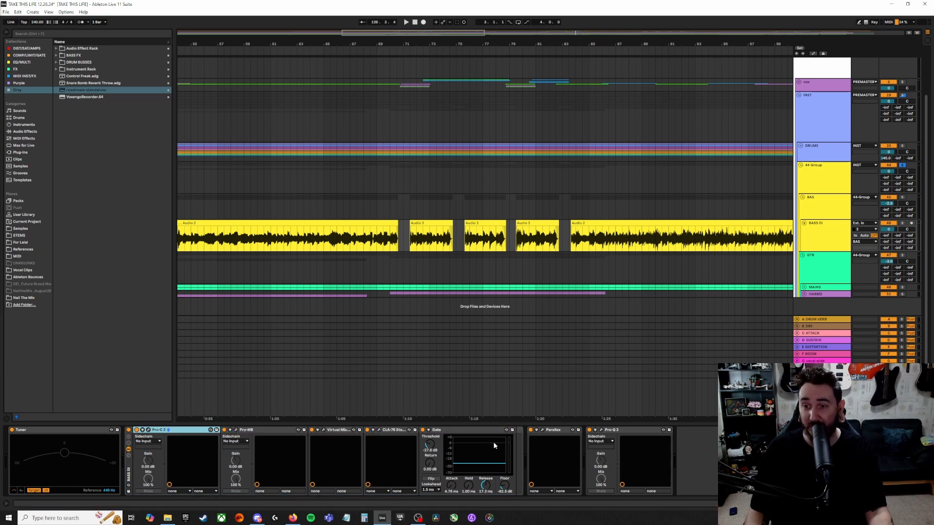
{"action": "left_click", "coordinate": [148, 430]}
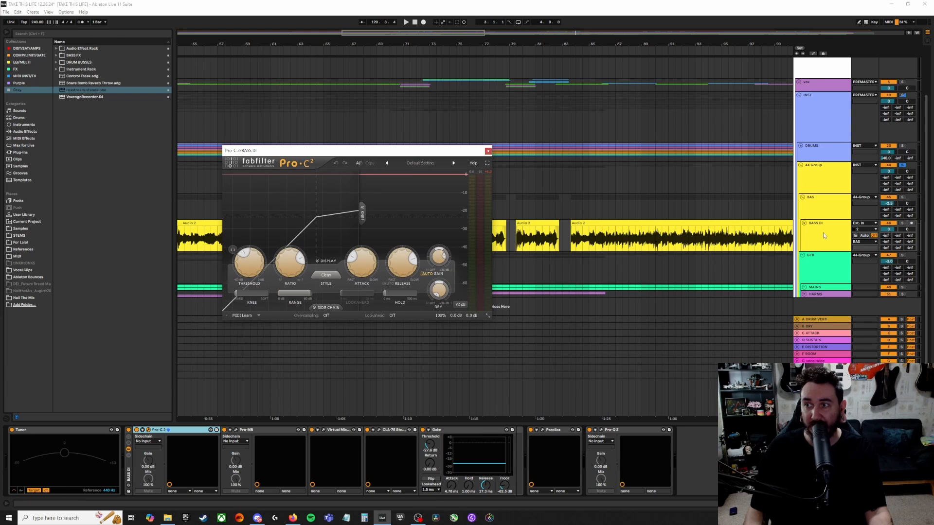
- Point out Parallax and Pro-Q 3 on BASS DI, replace the Pro-C 2 window with Pro-MB, and inspect its high band's settings
{"action": "left_click", "coordinate": [555, 430]}
{"action": "left_click", "coordinate": [608, 432], "text": "shift"}
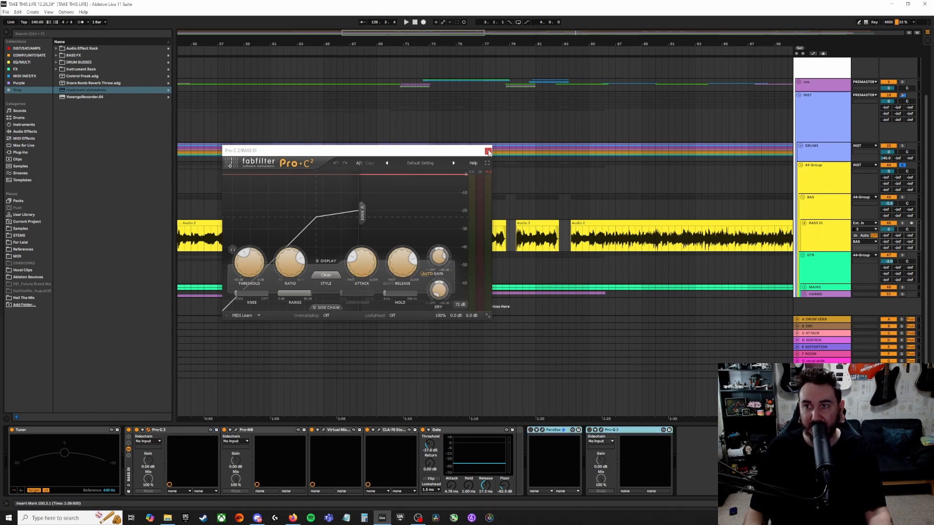
{"action": "left_click", "coordinate": [489, 152]}
{"action": "left_click", "coordinate": [236, 430]}
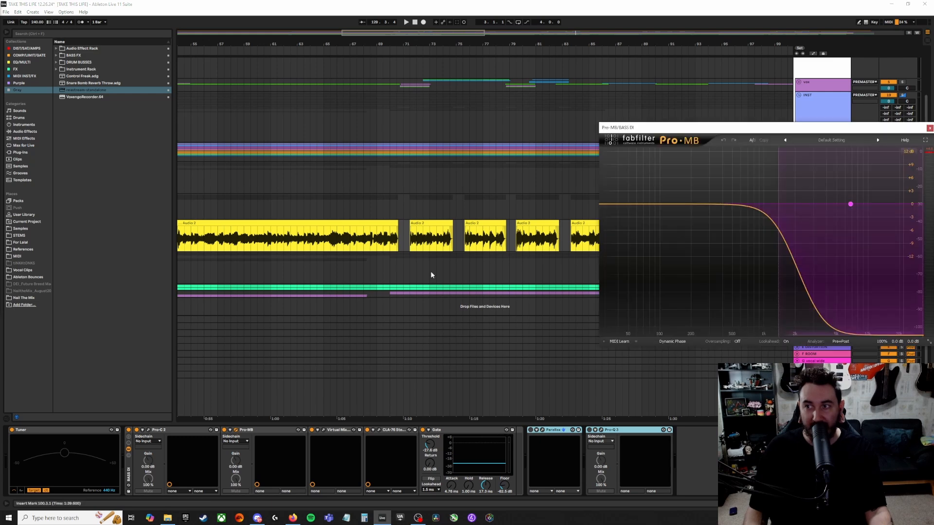
{"action": "left_click_drag", "start_coordinate": [716, 132], "coordinate": [255, 136]}
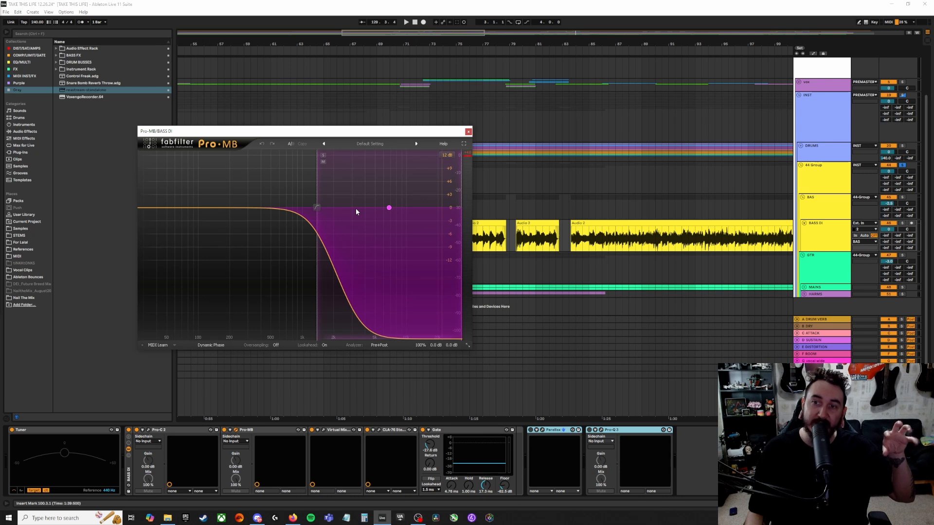
{"action": "left_click", "coordinate": [388, 209]}
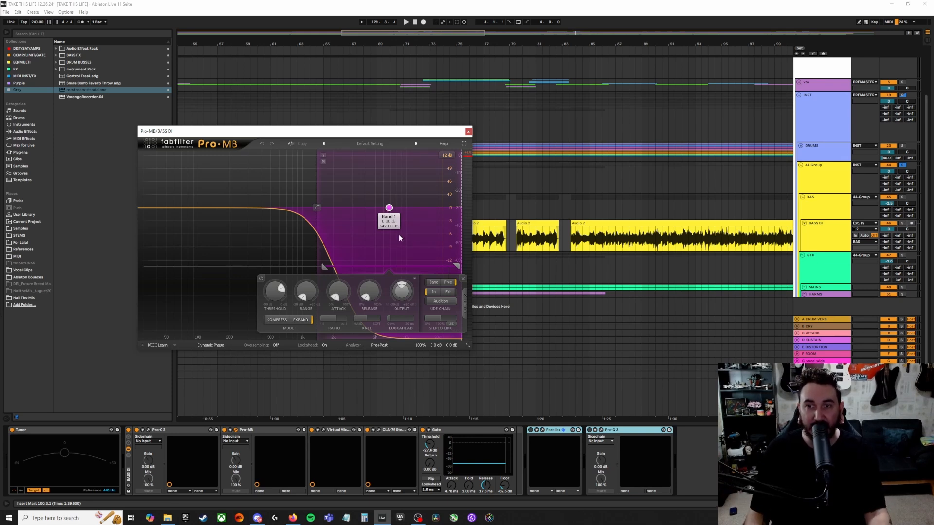
{"action": "mouse_move", "coordinate": [275, 292]}
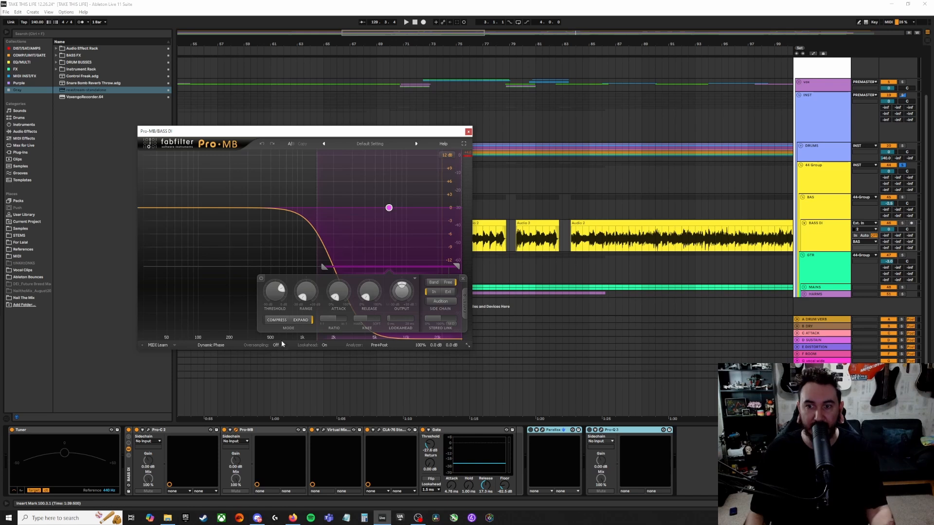
- Examine the FG-N equalizer in Virtual Mix Rack and the CLA-76 Stereo compressor settings on BASS DI
{"action": "left_click", "coordinate": [323, 430]}
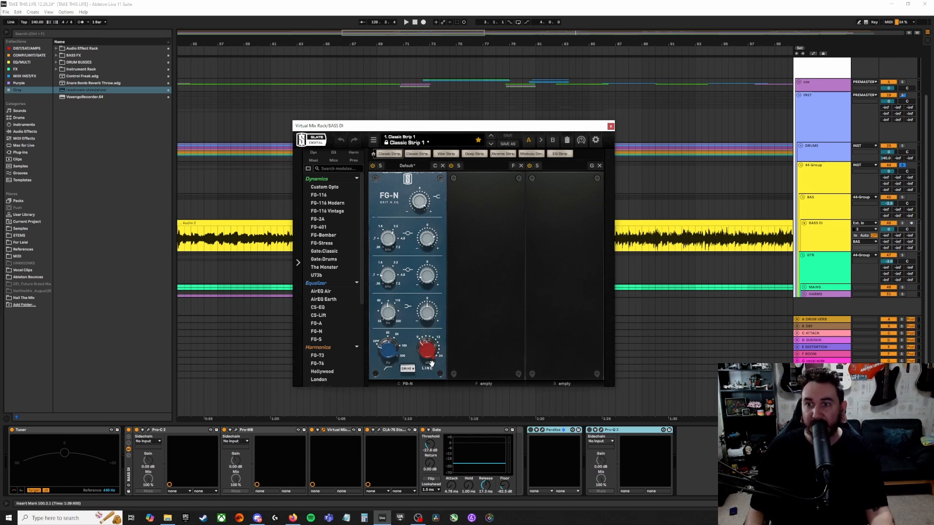
{"action": "left_click_drag", "start_coordinate": [421, 201], "coordinate": [421, 204]}
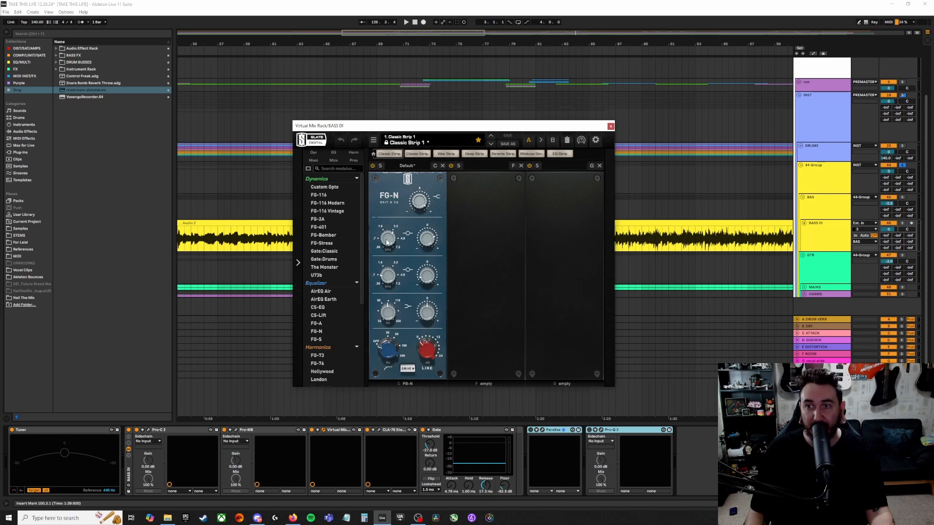
{"action": "mouse_move", "coordinate": [388, 241]}
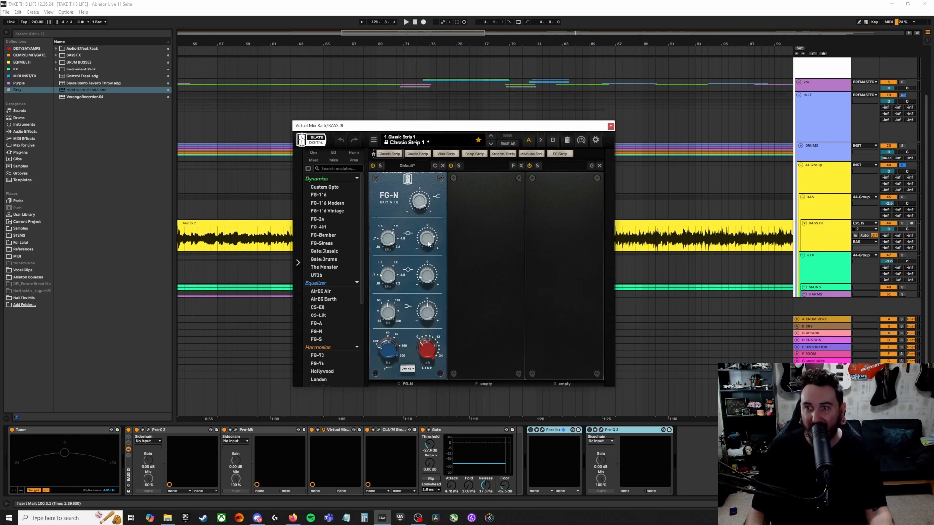
{"action": "mouse_move", "coordinate": [428, 241]}
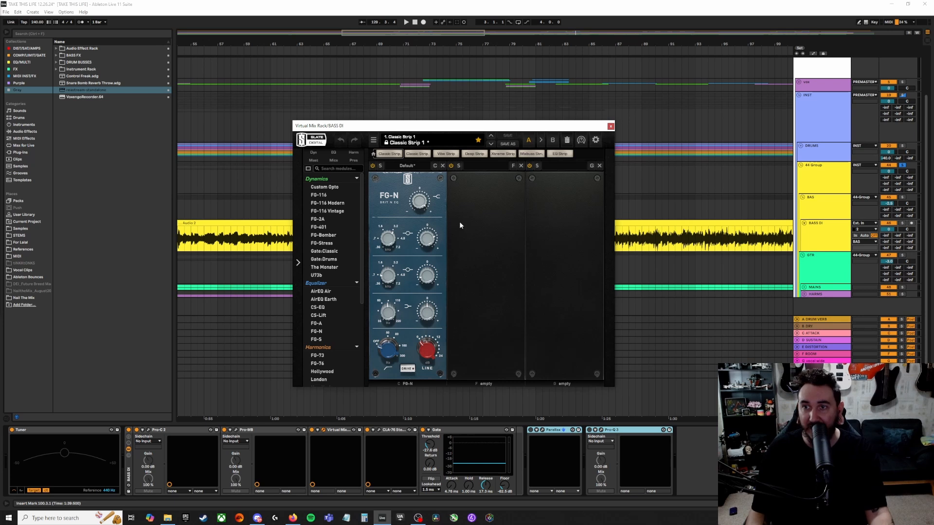
{"action": "left_click", "coordinate": [610, 126]}
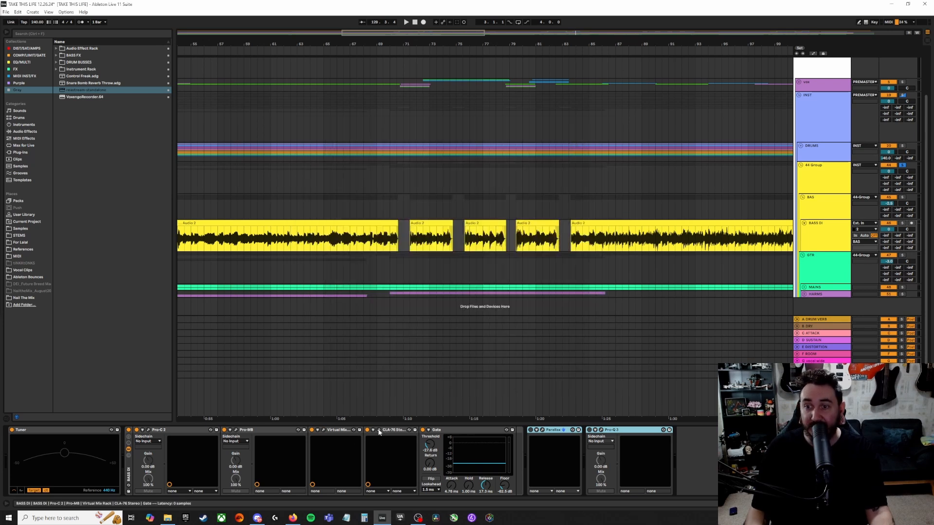
{"action": "left_click", "coordinate": [379, 431]}
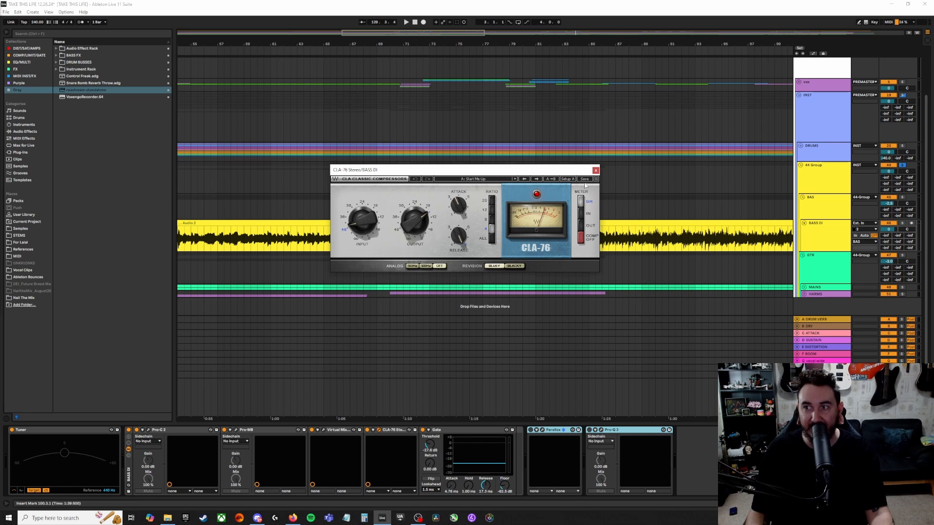
{"action": "left_click", "coordinate": [596, 170]}
- Deactivate the BASS DI rack's devices from Pro-MB through Gate, and select Pro-C 2
{"action": "left_click", "coordinate": [263, 431]}
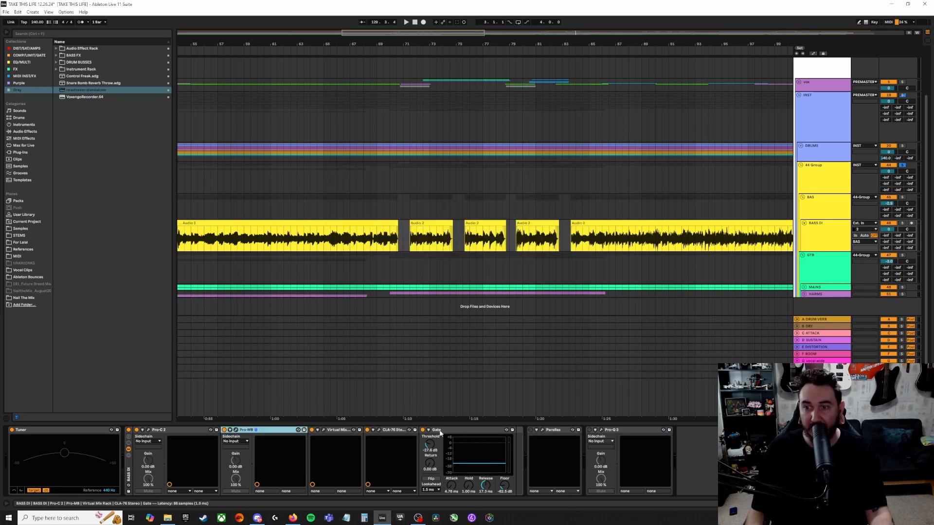
{"action": "left_click", "coordinate": [372, 437], "text": "shift"}
{"action": "left_click", "coordinate": [456, 432]}
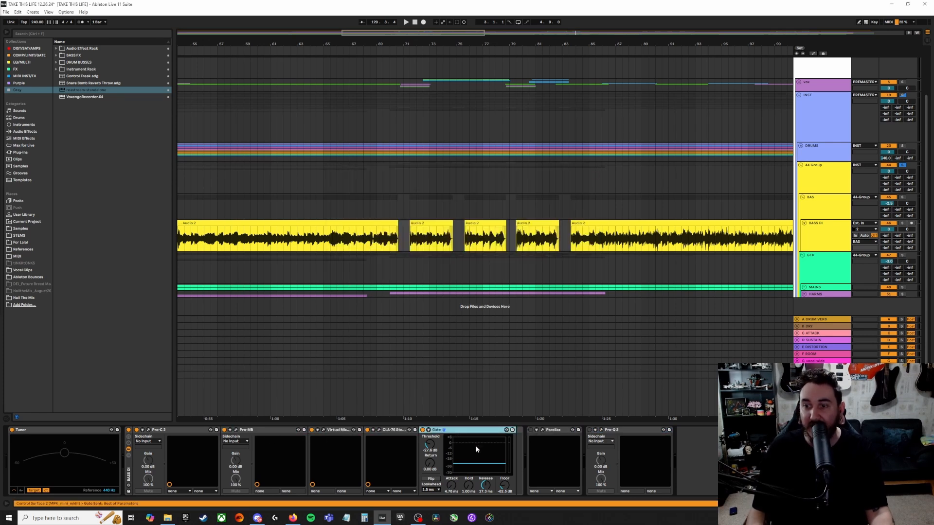
{"action": "left_click", "coordinate": [230, 430], "text": "shift"}
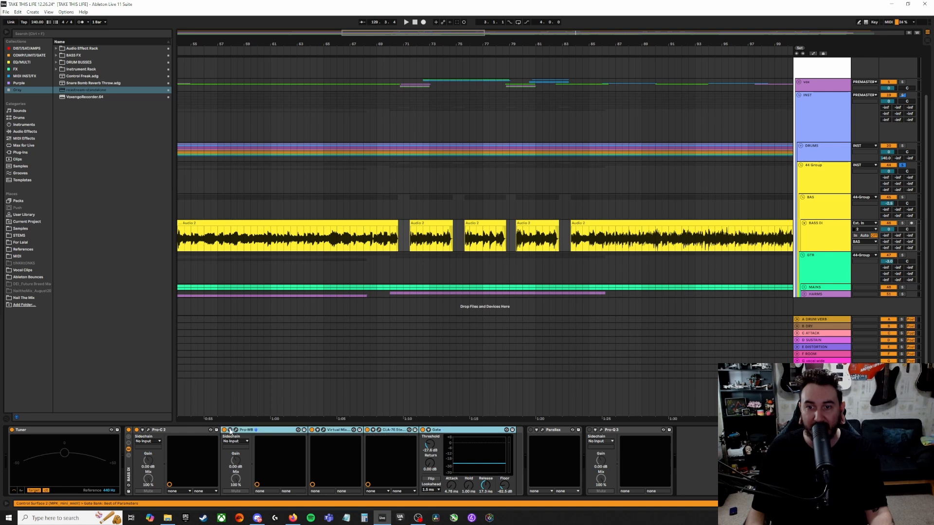
{"action": "left_click", "coordinate": [175, 433]}
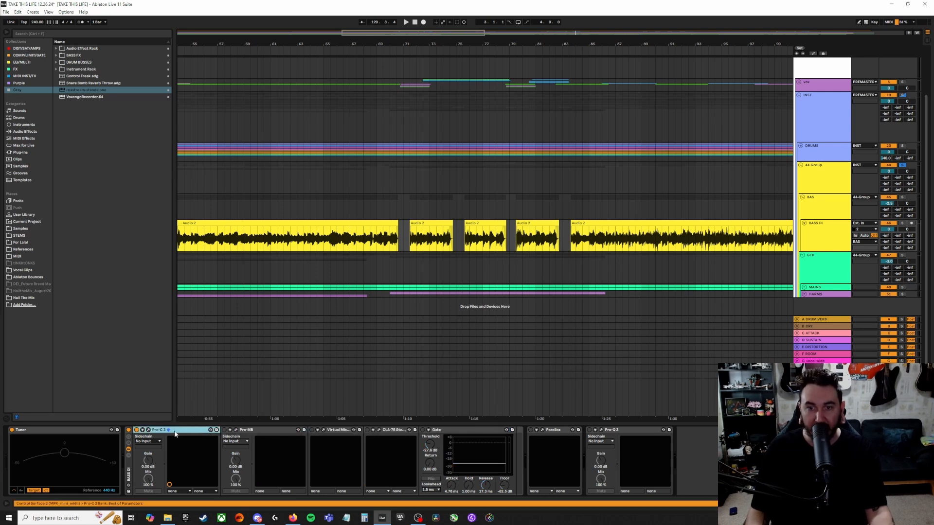
- Solo BASS DI and audition it with Pro-C 2 deactivated and reactivated, leaving the compressor on and closing its window
{"action": "left_click", "coordinate": [148, 431]}
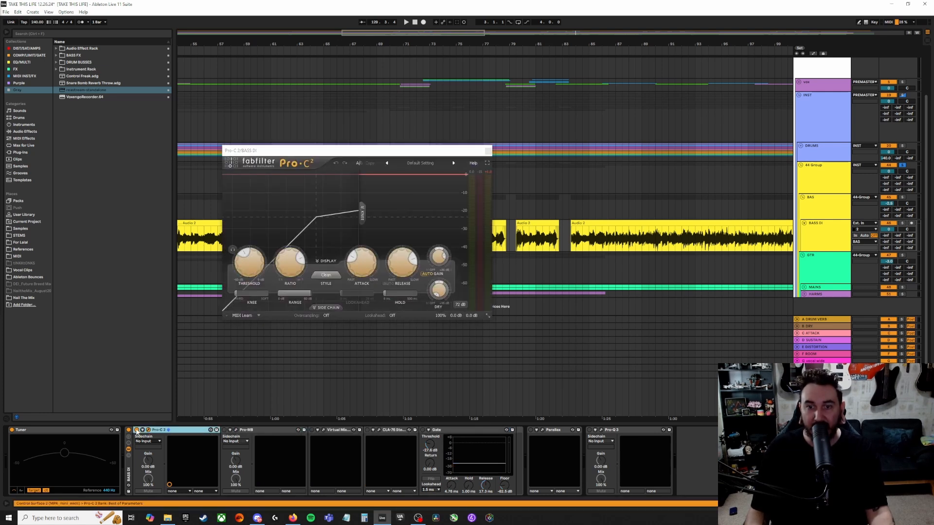
{"action": "key", "text": "space"}
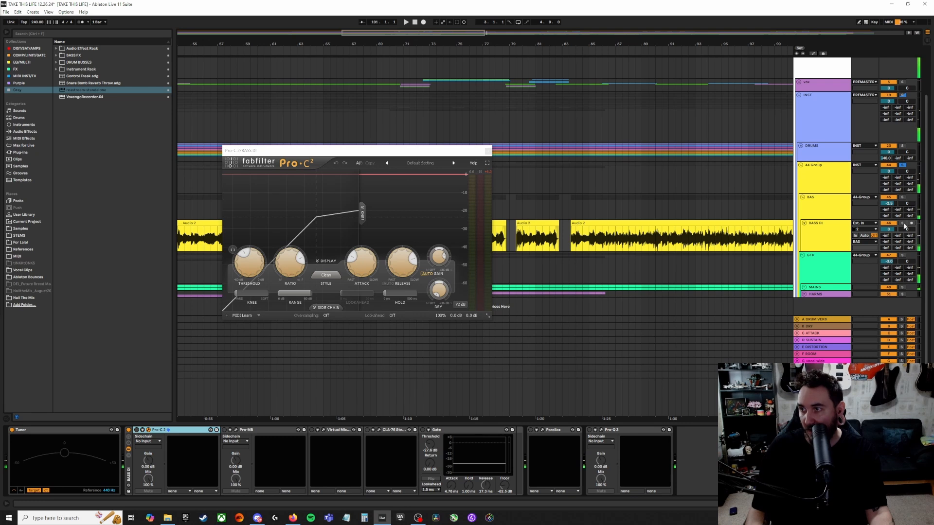
{"action": "left_click", "coordinate": [903, 224]}
{"action": "key", "text": "space"}
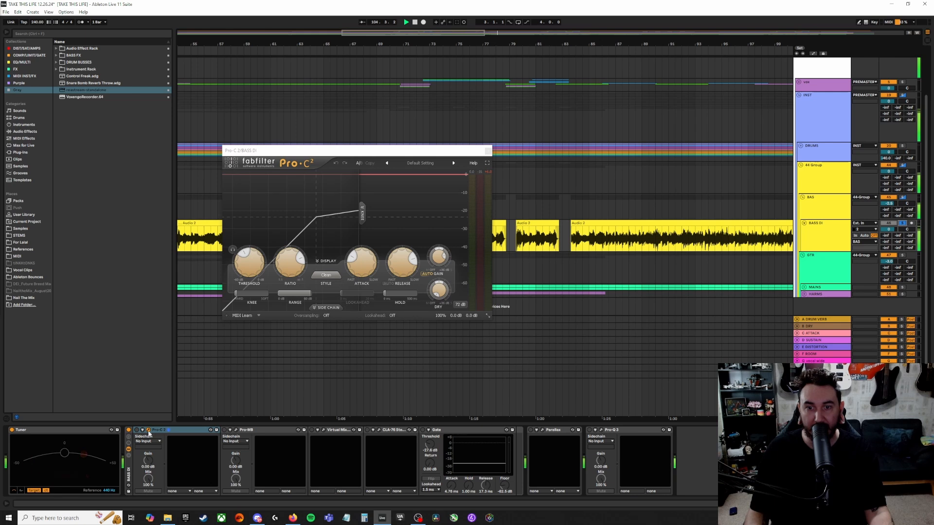
{"action": "left_click", "coordinate": [137, 431]}
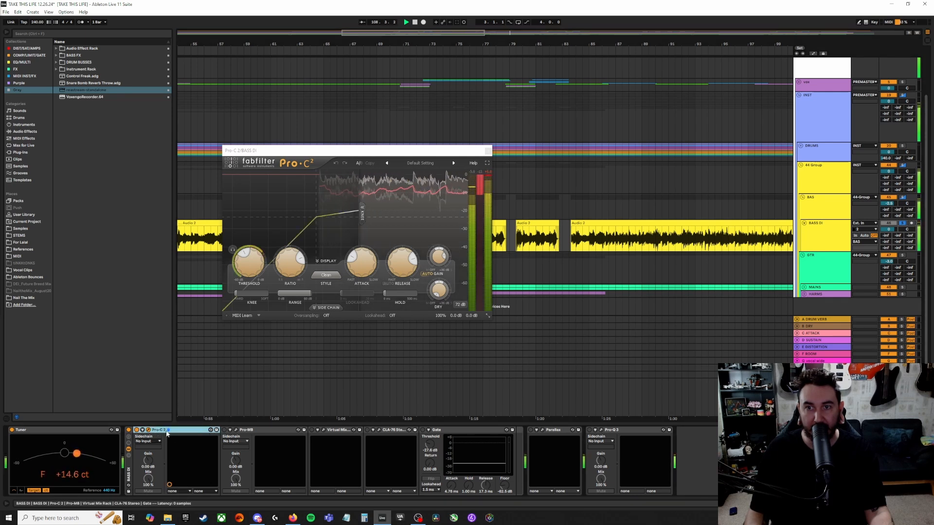
{"action": "left_click", "coordinate": [226, 430]}
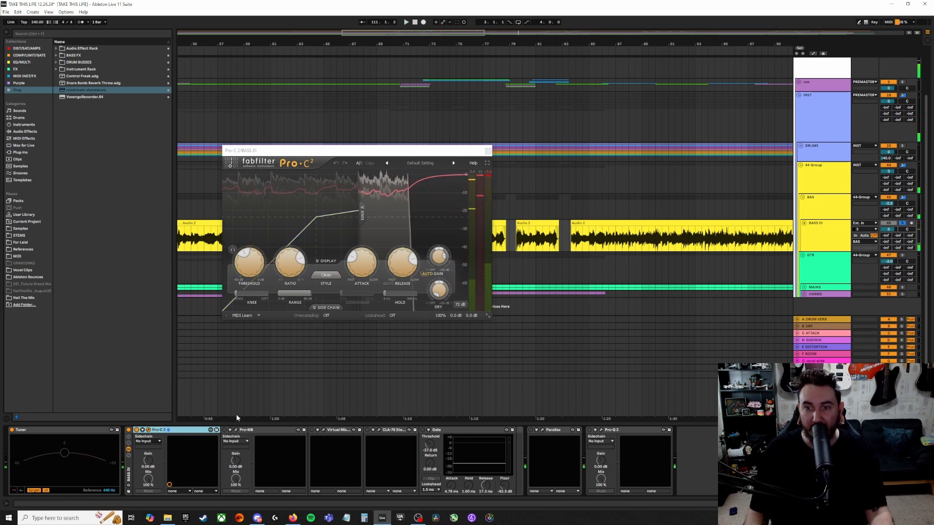
{"action": "left_click", "coordinate": [489, 151]}
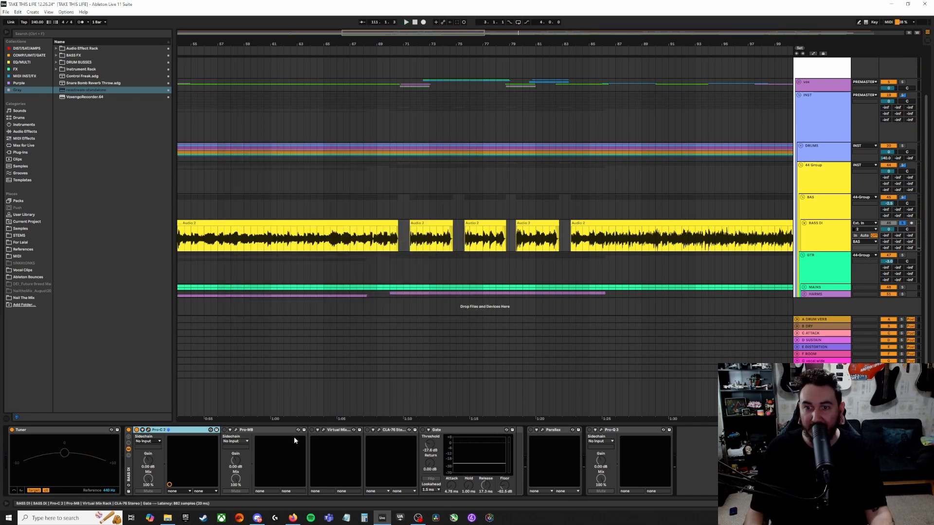
- Compare the soloed BASS DI with Pro-MB off and on during playback, leaving it active and closing its window
{"action": "left_click", "coordinate": [236, 430]}
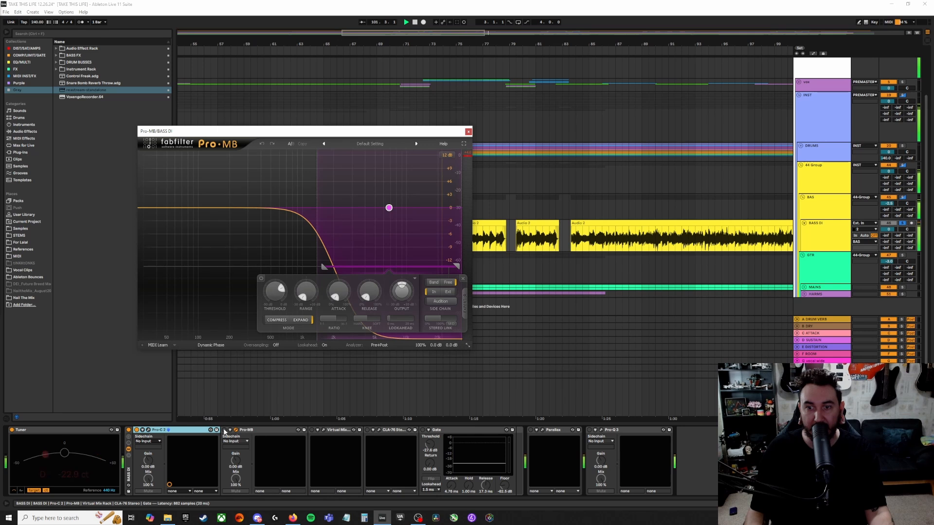
{"action": "left_click", "coordinate": [224, 430]}
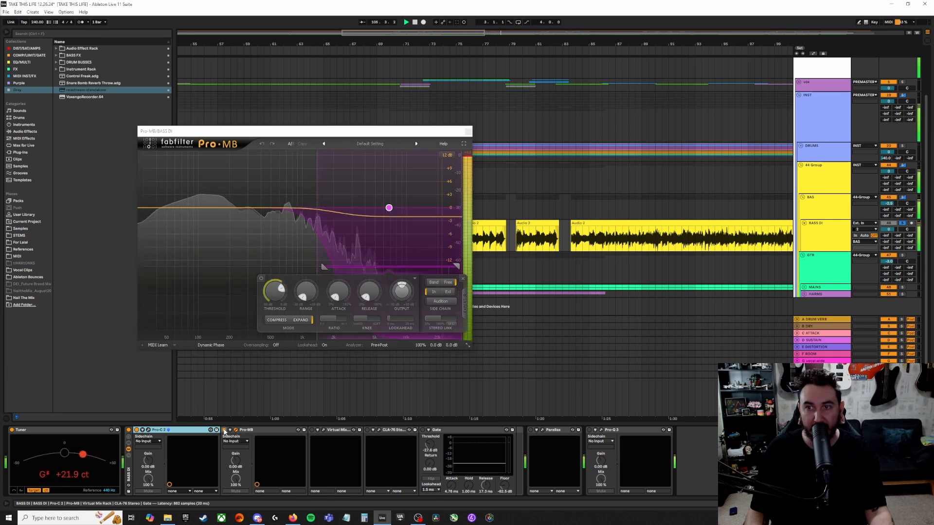
{"action": "left_click", "coordinate": [224, 431]}
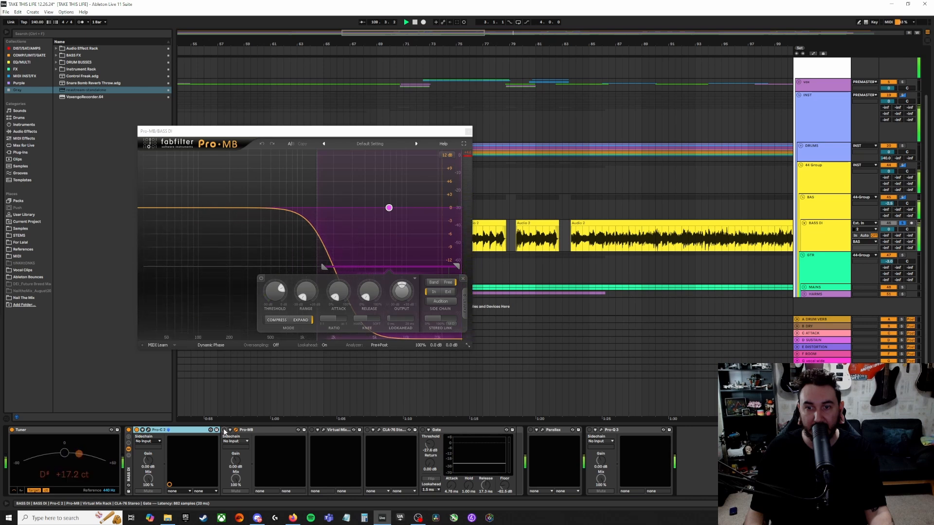
{"action": "left_click", "coordinate": [224, 430]}
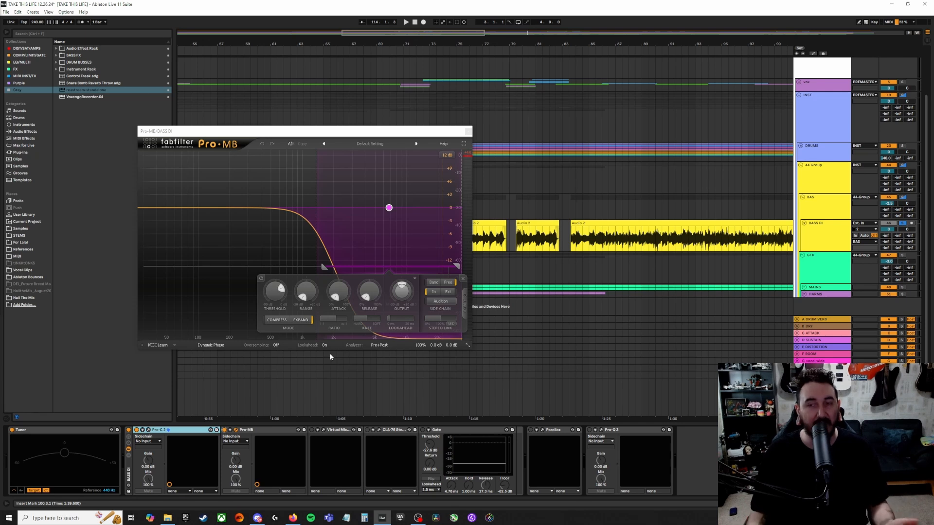
{"action": "left_click", "coordinate": [468, 132]}
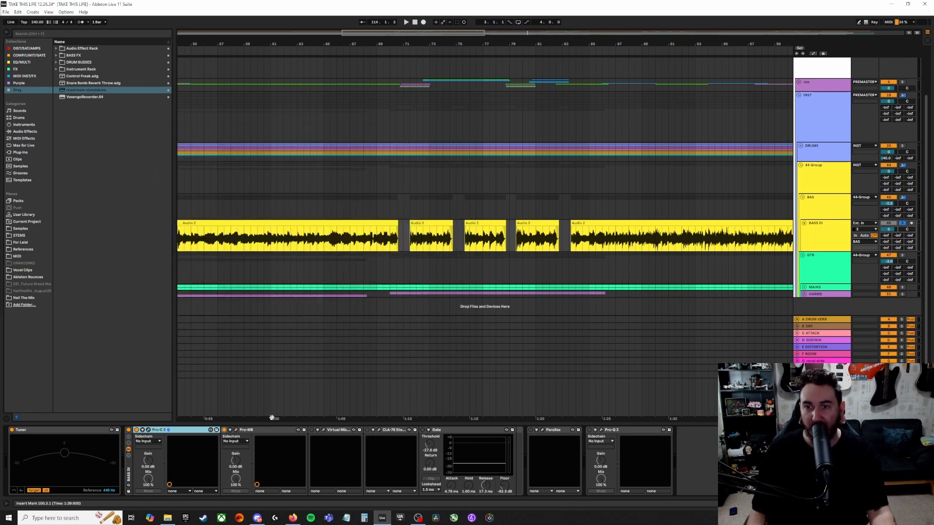
- Open Virtual Mix Rack on BASS DI, activate it during playback to audition the FG-N equalizer, and close it
{"action": "left_click", "coordinate": [317, 430]}
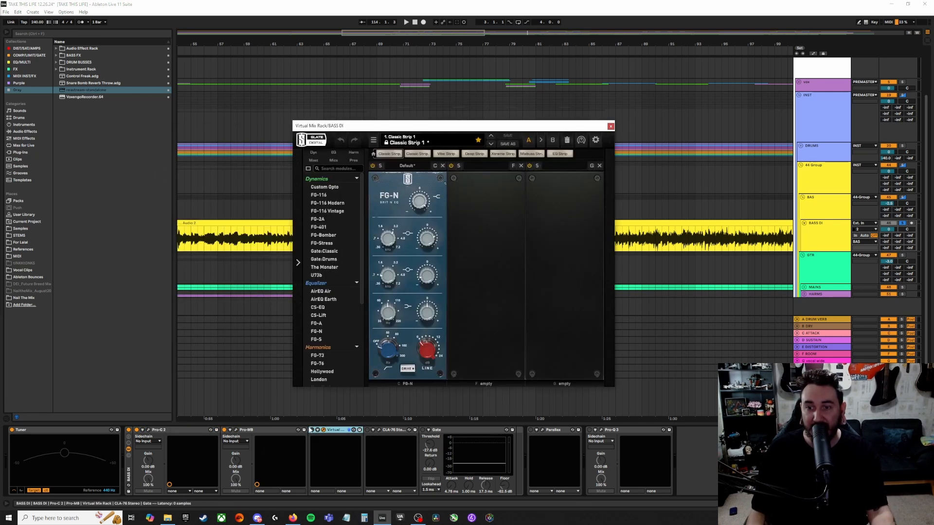
{"action": "key", "text": "space"}
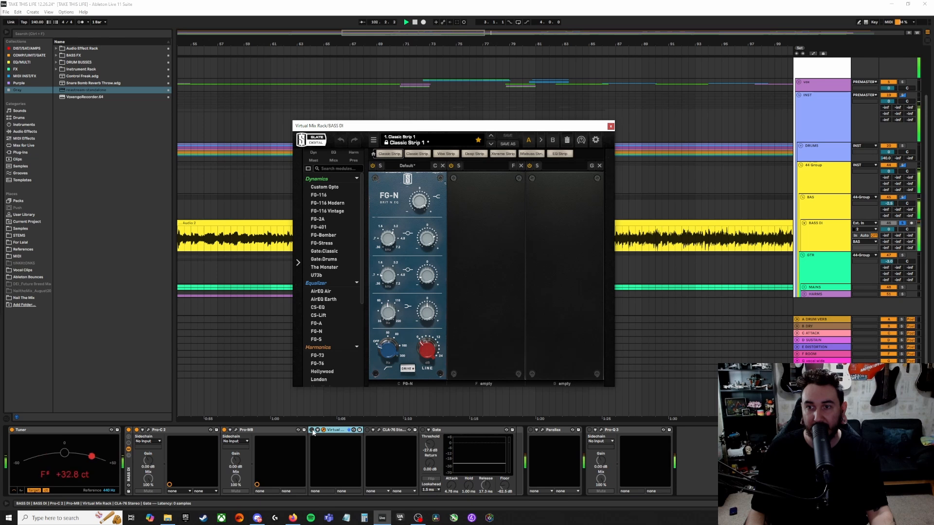
{"action": "left_click", "coordinate": [313, 431]}
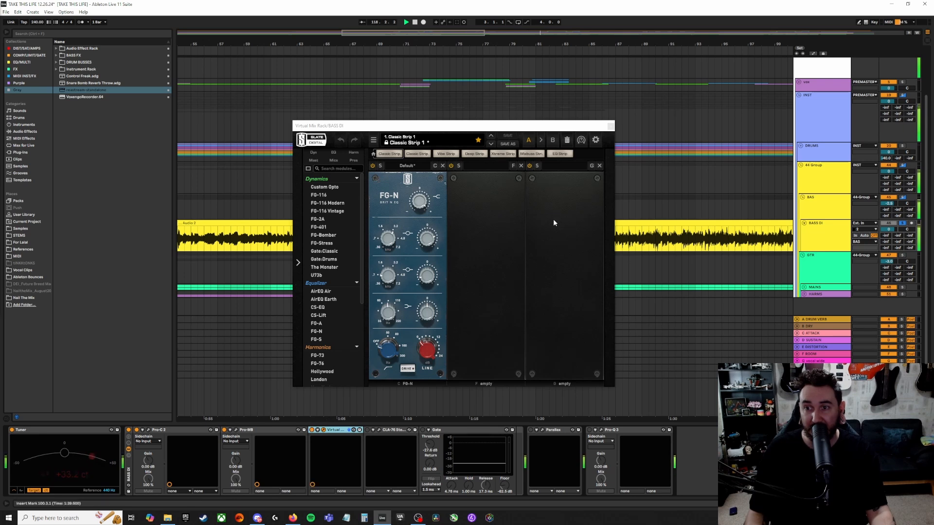
{"action": "left_click", "coordinate": [609, 127]}
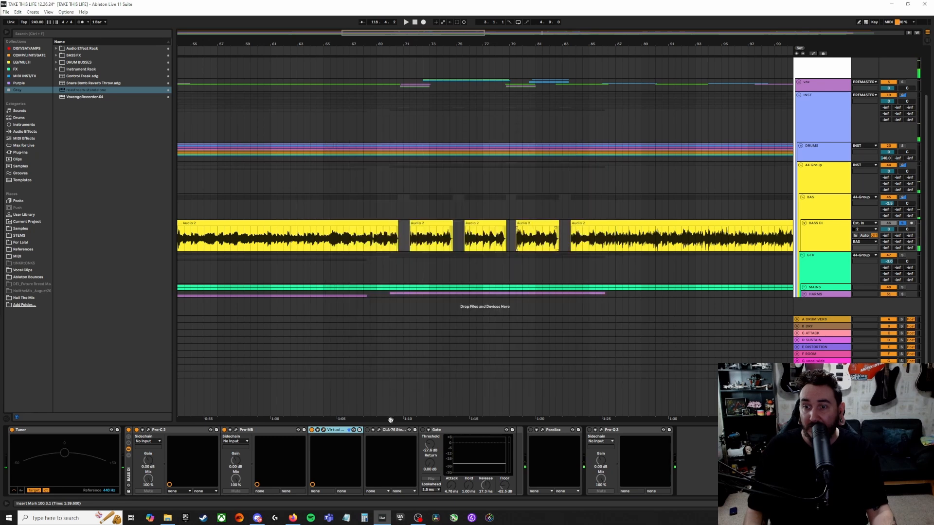
- Audition BASS DI with the CLA-76 compressor open, activate the Gate, and move the CLA-76 window clear of the clips
{"action": "left_click", "coordinate": [379, 431]}
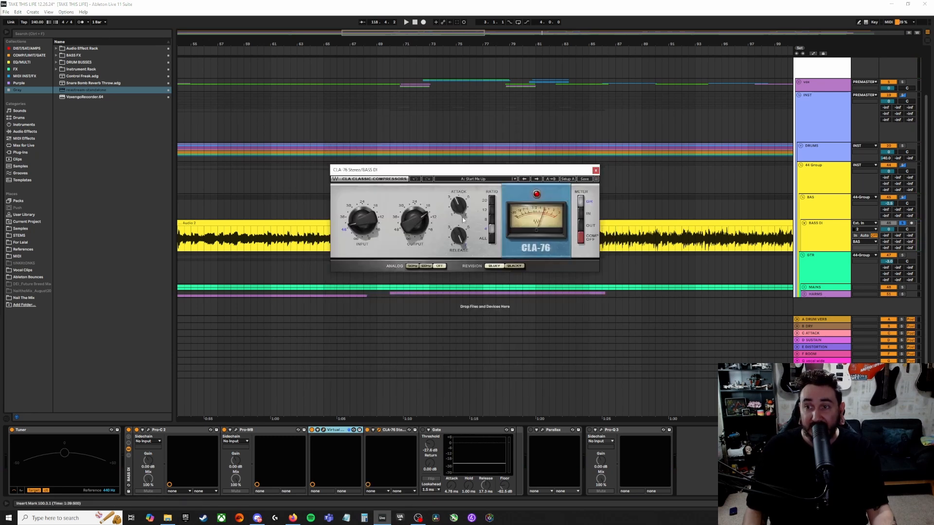
{"action": "key", "text": "space"}
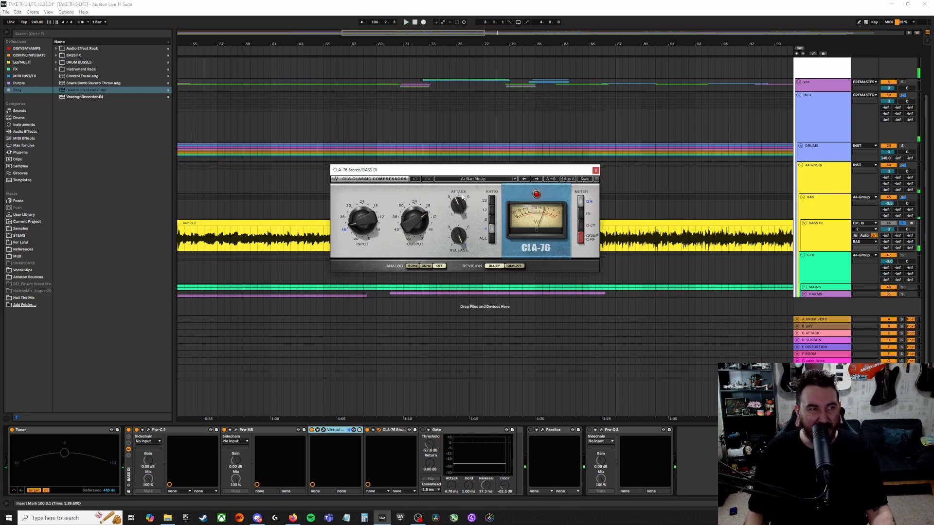
{"action": "key", "text": "space"}
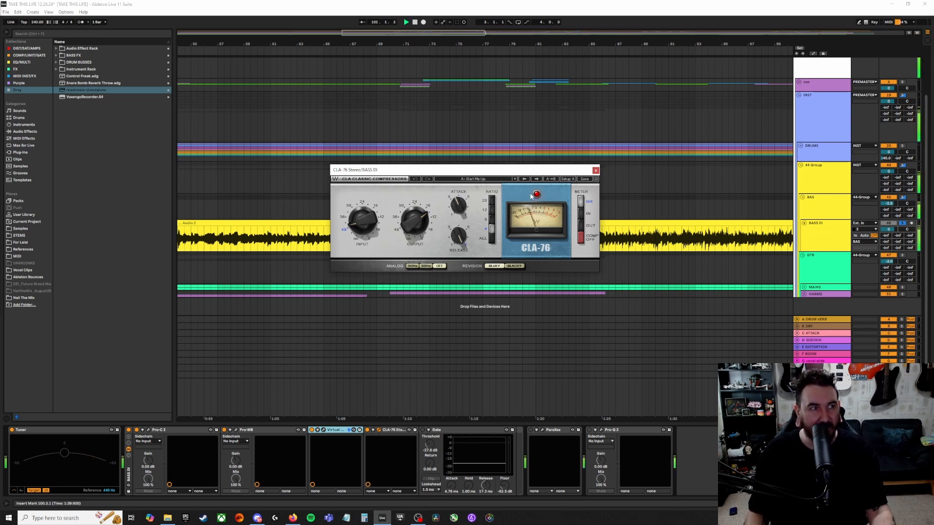
{"action": "left_click", "coordinate": [460, 411]}
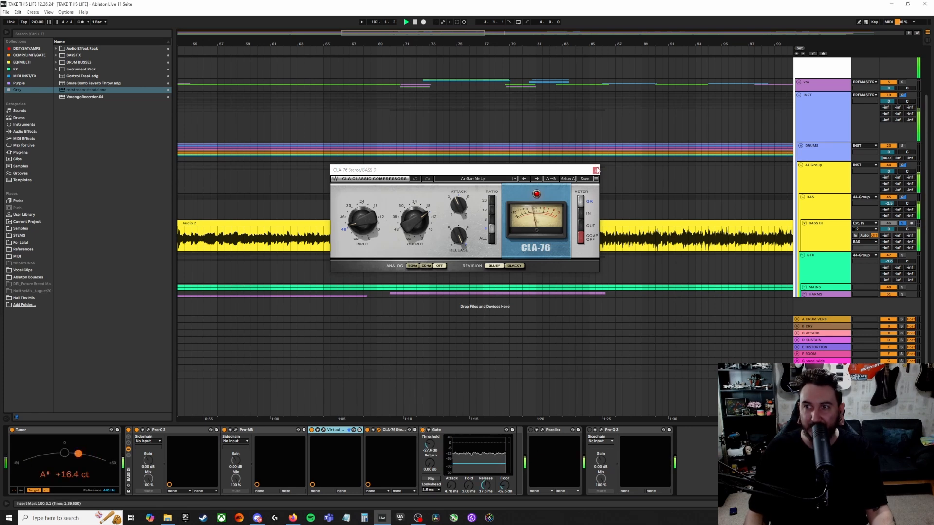
{"action": "left_click_drag", "start_coordinate": [554, 171], "coordinate": [439, 87]}
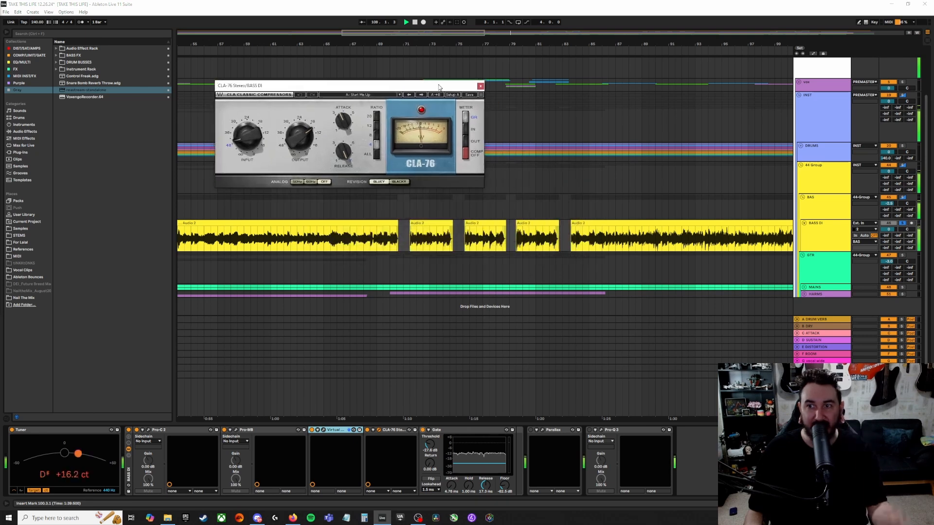
- Audition the soloed BASS DI from bar 70 and close the CLA-76 window
{"action": "left_click", "coordinate": [392, 209]}
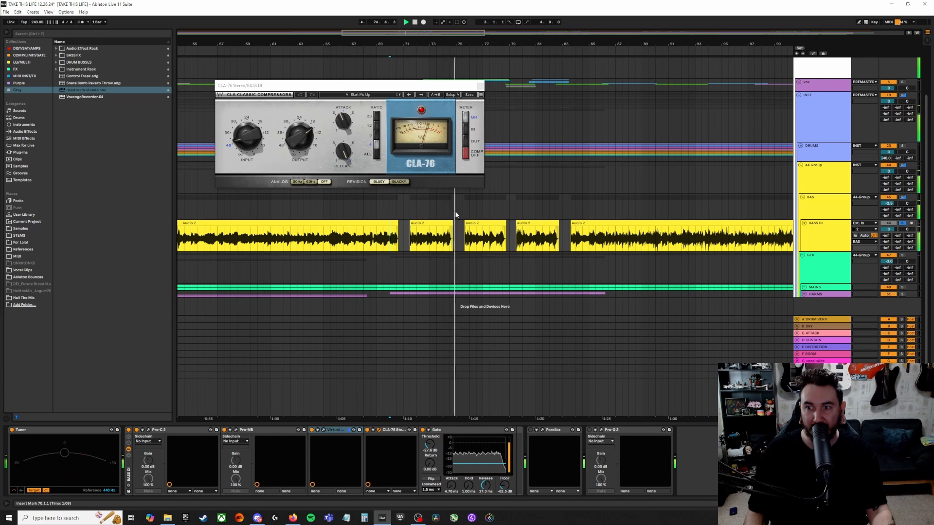
{"action": "left_click", "coordinate": [481, 87]}
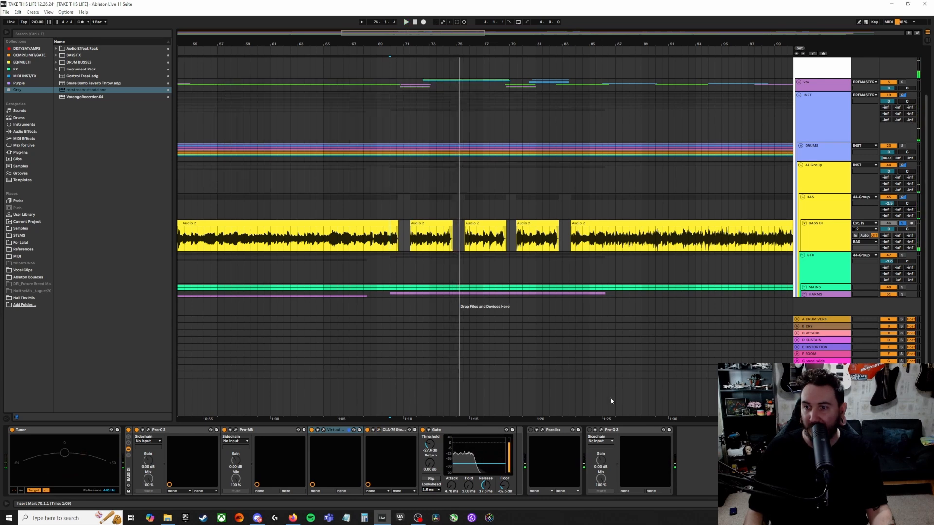
- Open Parallax on BASS DI, activate it, audition its processing during playback, and close its window
{"action": "left_click", "coordinate": [543, 430]}
{"action": "left_click_drag", "start_coordinate": [592, 119], "coordinate": [376, 44]}
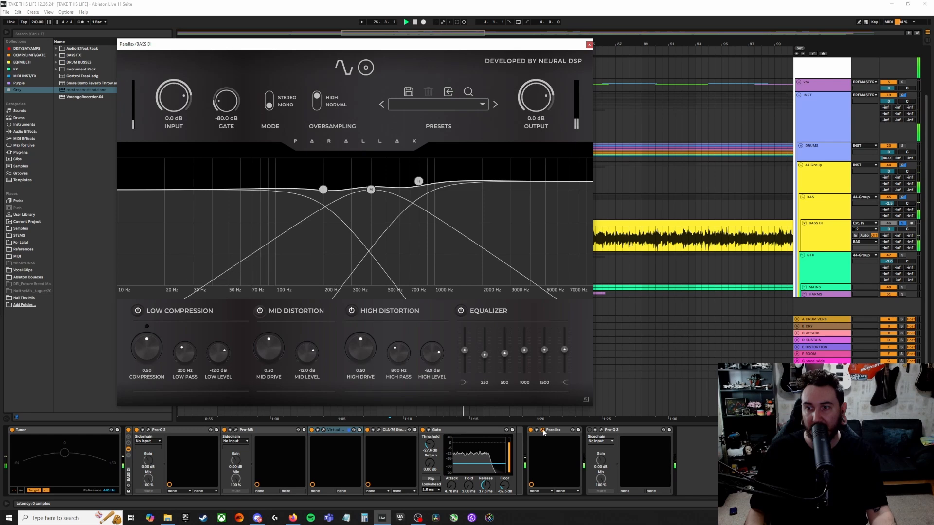
{"action": "key", "text": "space"}
{"action": "left_click", "coordinate": [601, 430]}
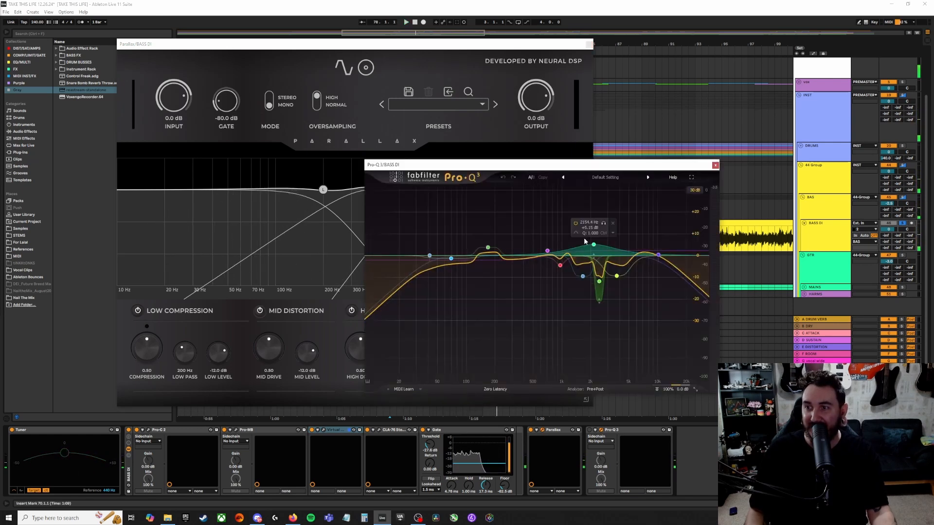
{"action": "left_click", "coordinate": [714, 166]}
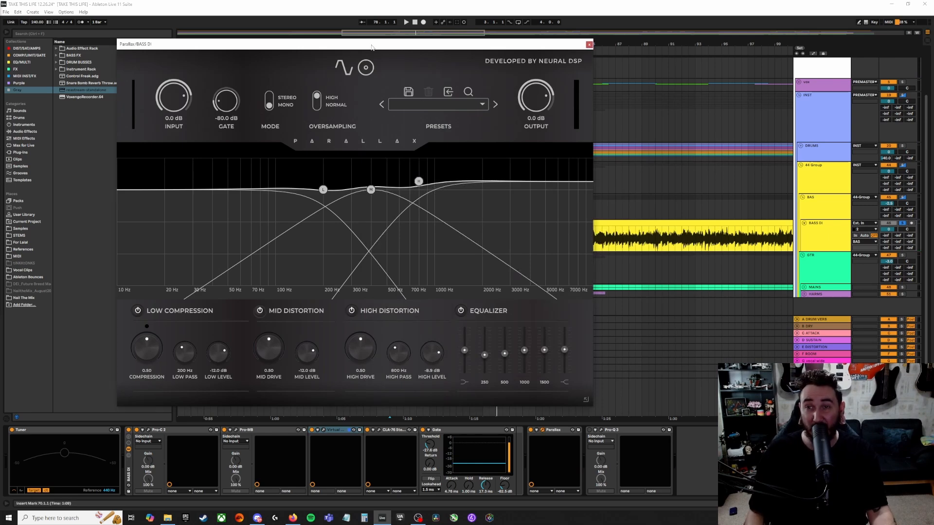
{"action": "left_click_drag", "start_coordinate": [371, 47], "coordinate": [300, 38]}
{"action": "key", "text": "space"}
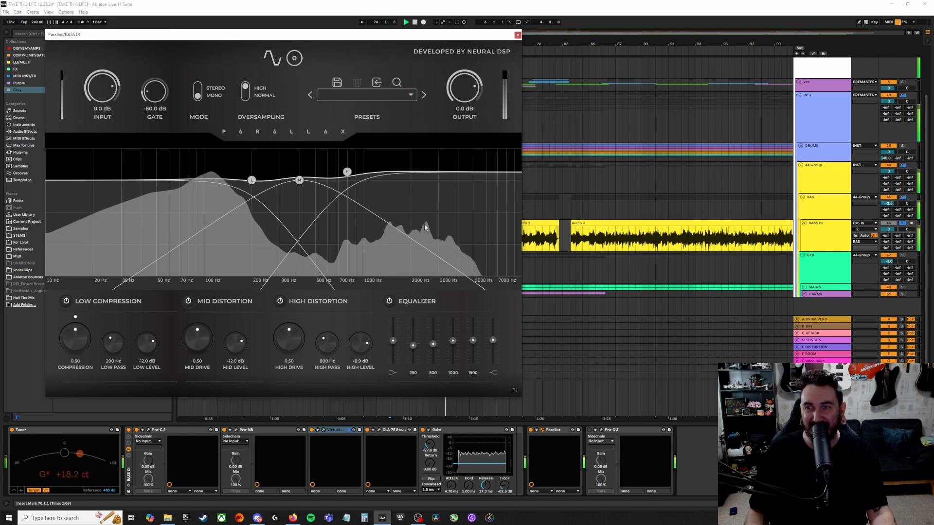
{"action": "left_click", "coordinate": [518, 36]}
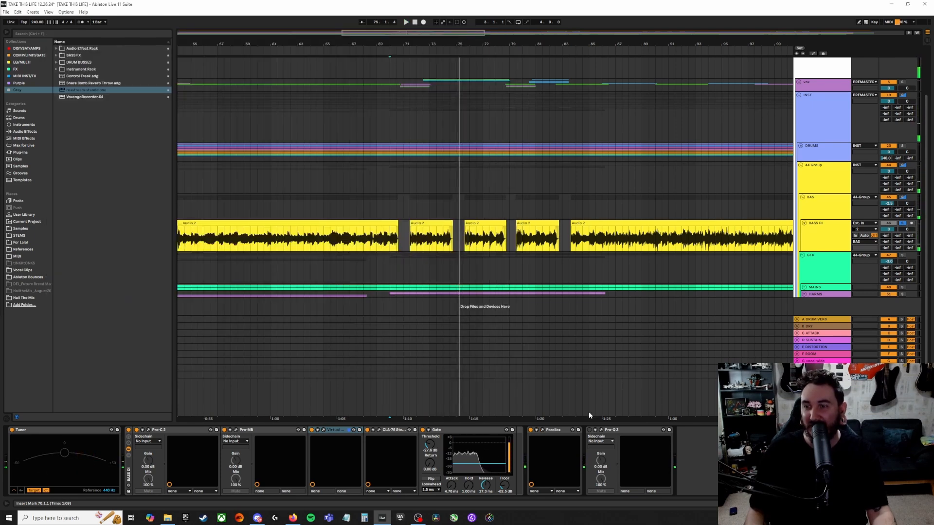
- Open Pro-Q 3 on BASS DI and compare its deep narrow cut off and on during playback, leaving the band enabled
{"action": "left_click", "coordinate": [601, 430]}
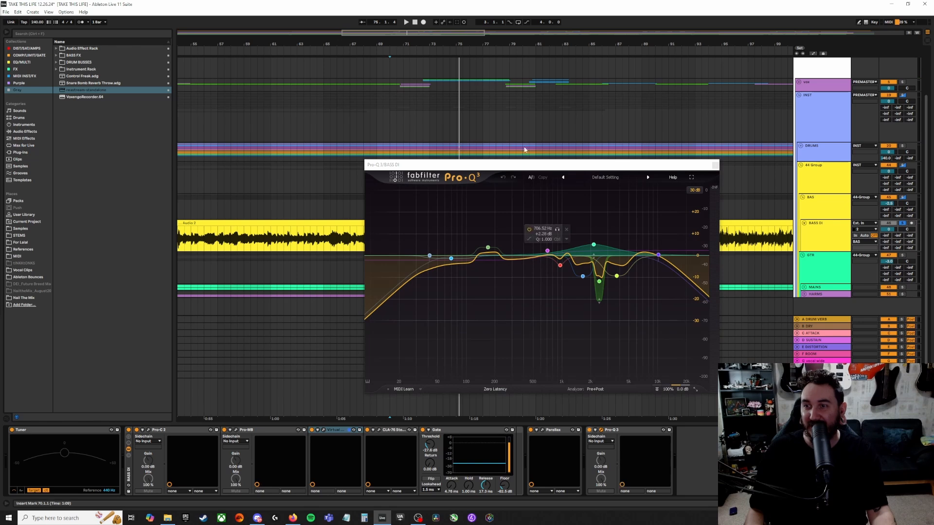
{"action": "left_click_drag", "start_coordinate": [534, 170], "coordinate": [550, 91]}
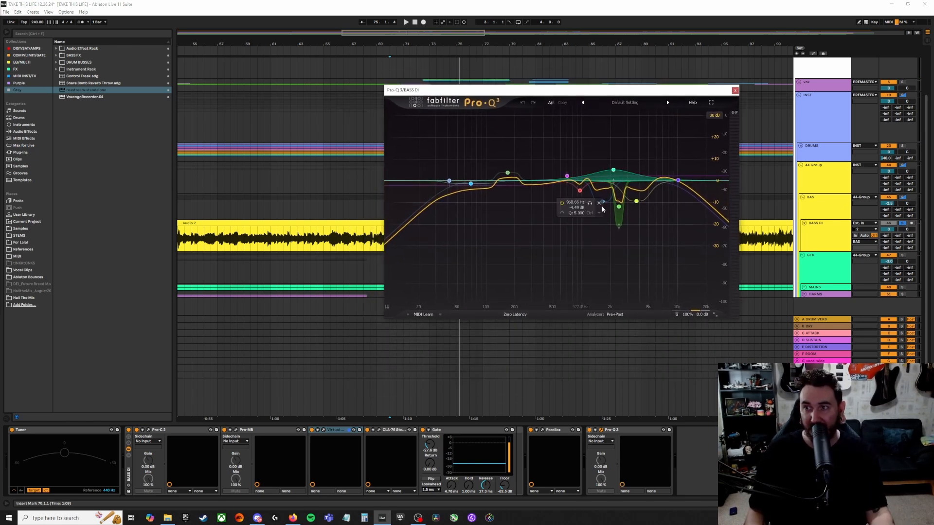
{"action": "mouse_move", "coordinate": [617, 207]}
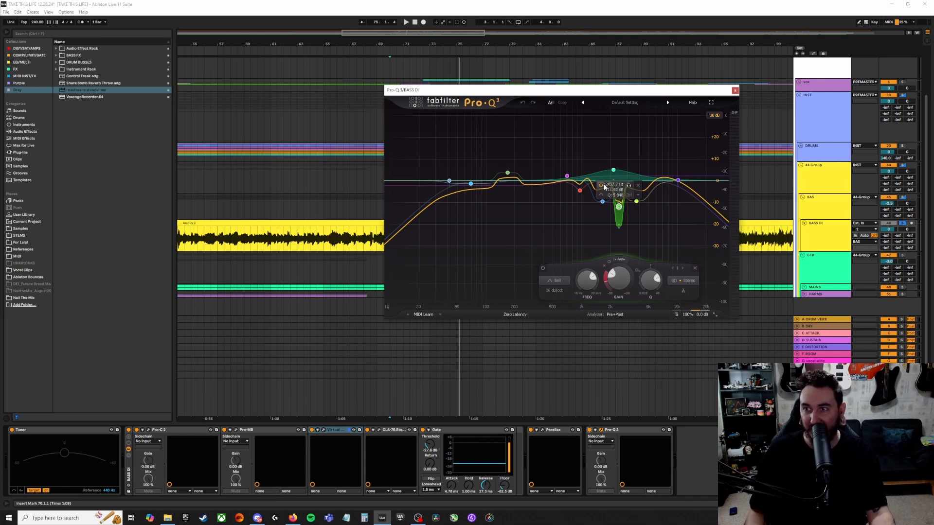
{"action": "key", "text": "space"}
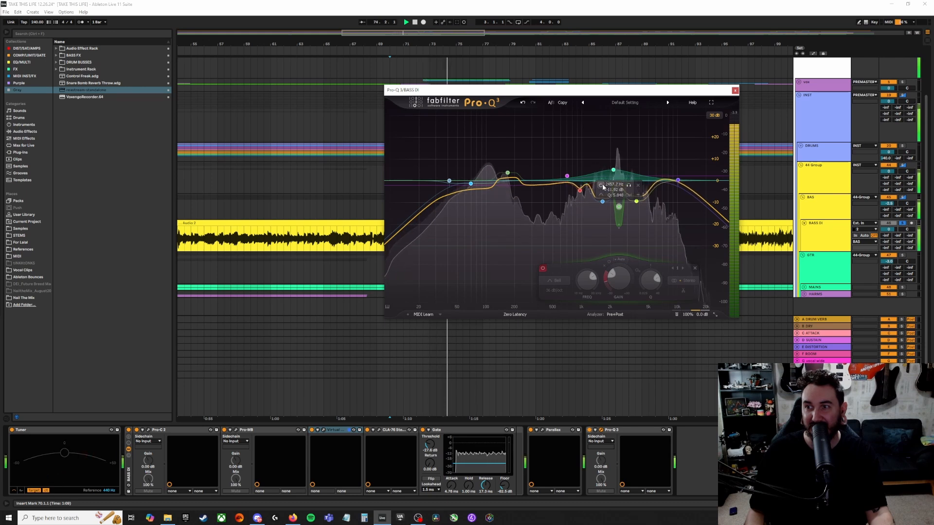
{"action": "left_click", "coordinate": [543, 268]}
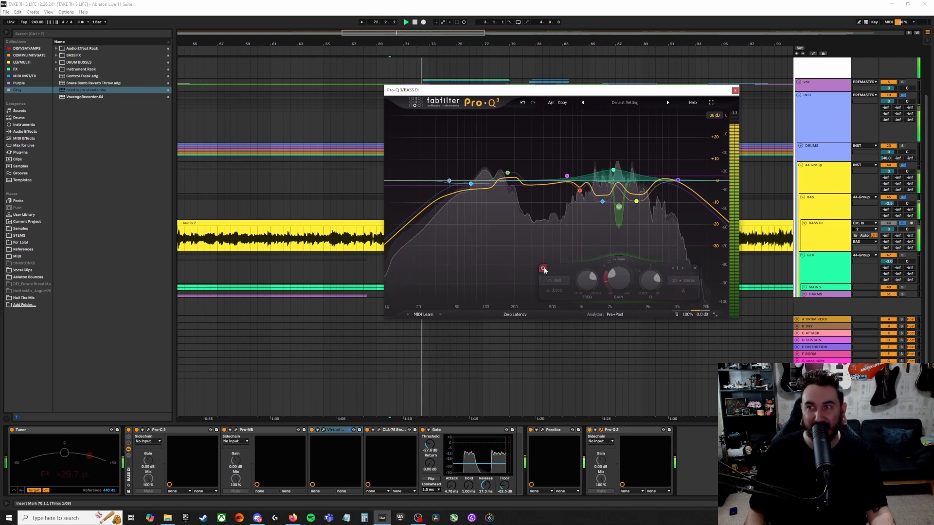
{"action": "left_click", "coordinate": [543, 268]}
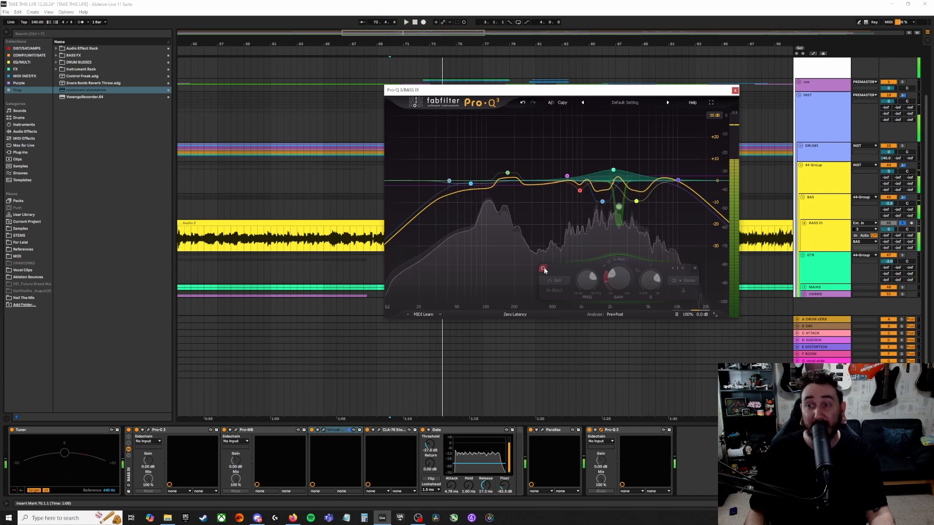
{"action": "left_click", "coordinate": [562, 252]}
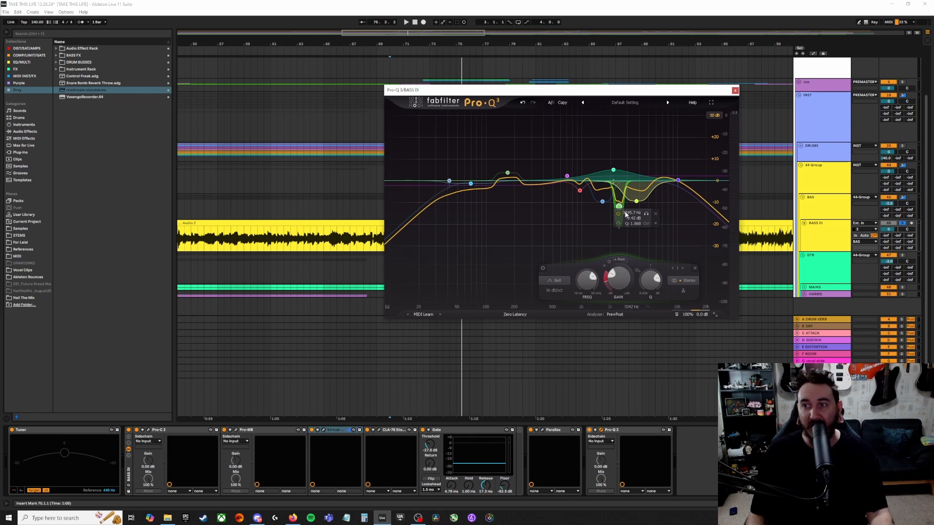
- Audition the full Pro-Q 3 curve on BASS DI with the spectrum running, and close the equalizer window
{"action": "scroll", "coordinate": [626, 215], "scroll_direction": "up", "scroll_amount": 3}
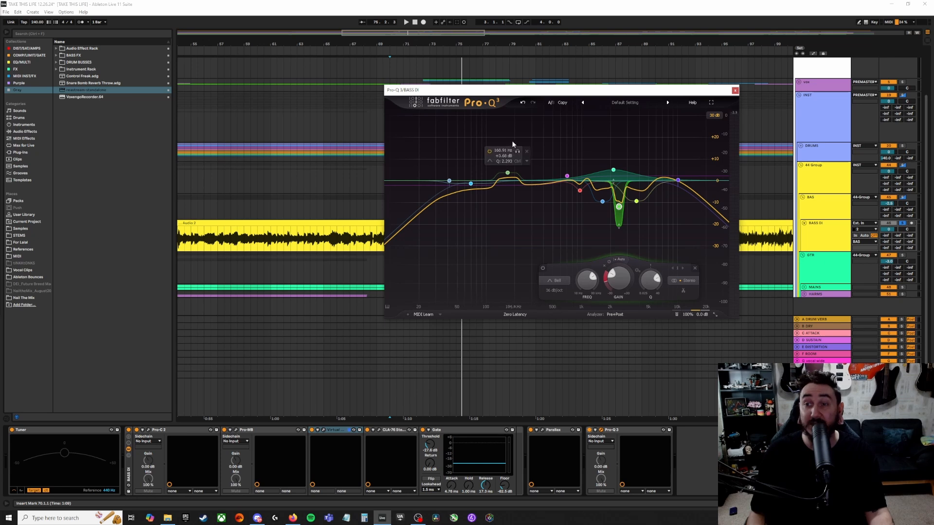
{"action": "key", "text": "space"}
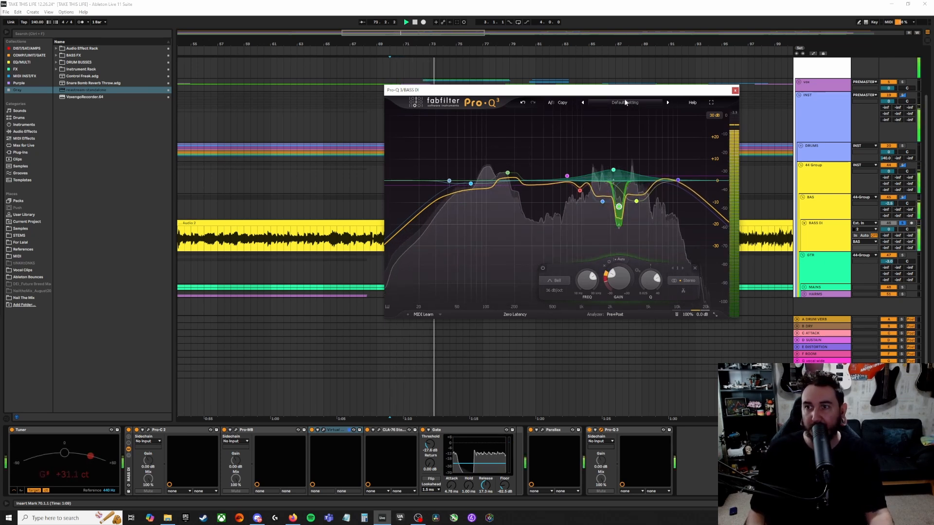
{"action": "key", "text": "space"}
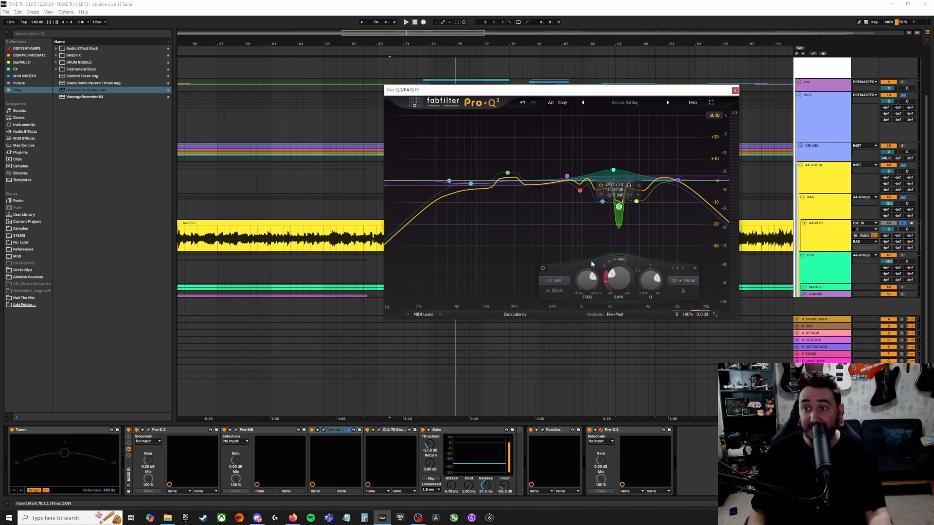
{"action": "key", "text": "space"}
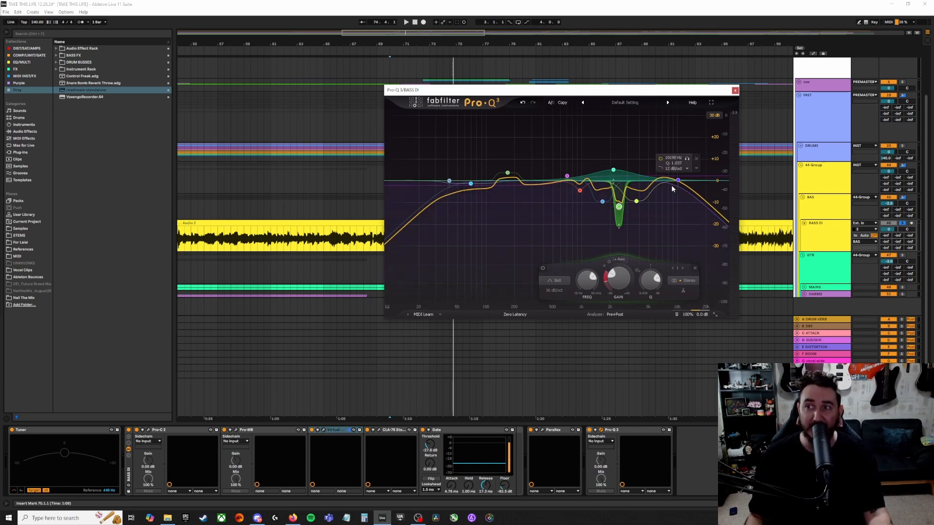
{"action": "key", "text": "space"}
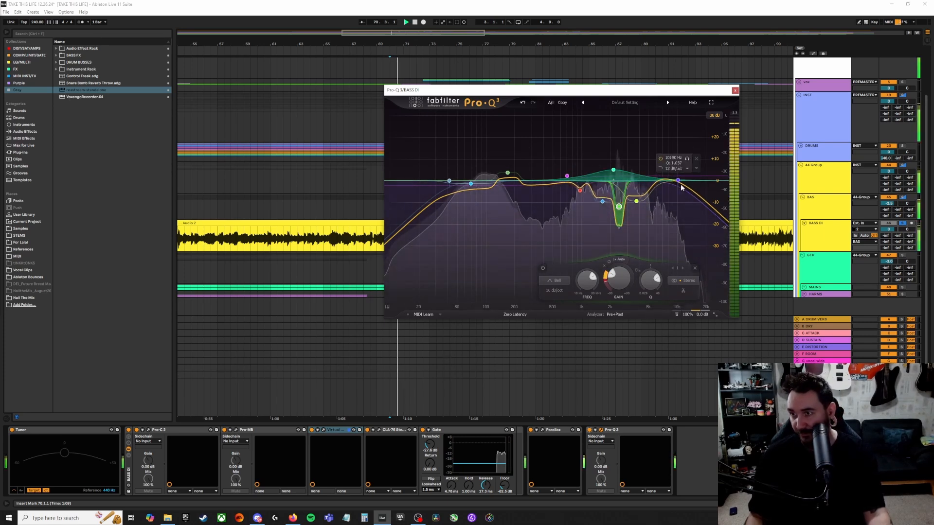
{"action": "left_click", "coordinate": [734, 91]}
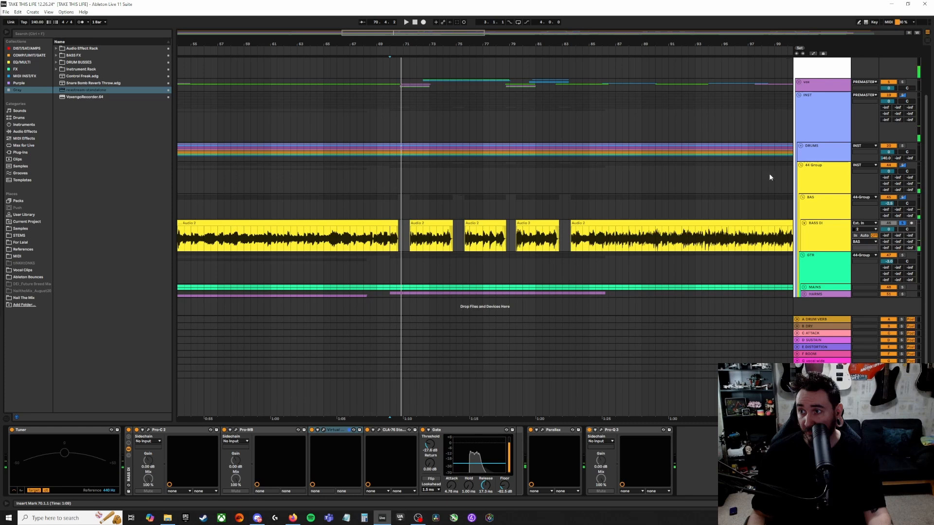
- Select the BAS group track, open its first Pro-Q 3, and audition the curve during playback
{"action": "left_click", "coordinate": [822, 205]}
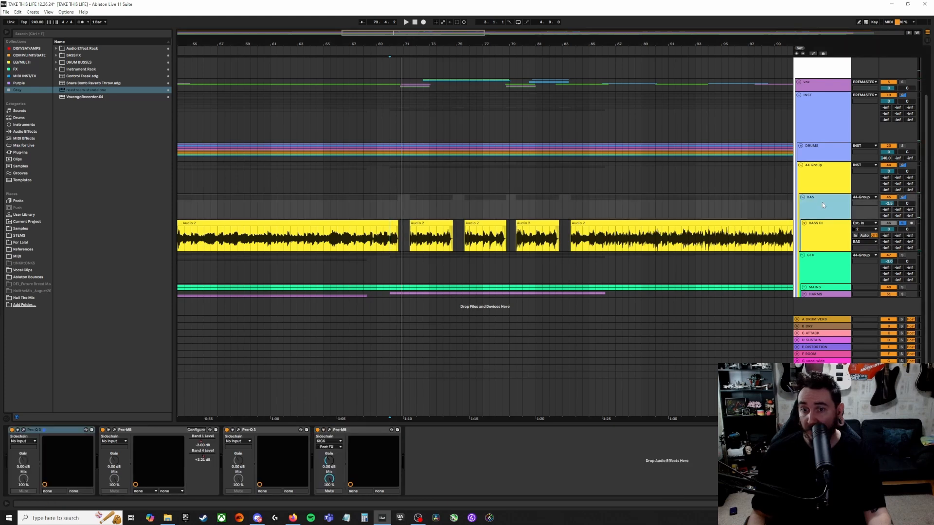
{"action": "left_click", "coordinate": [23, 431]}
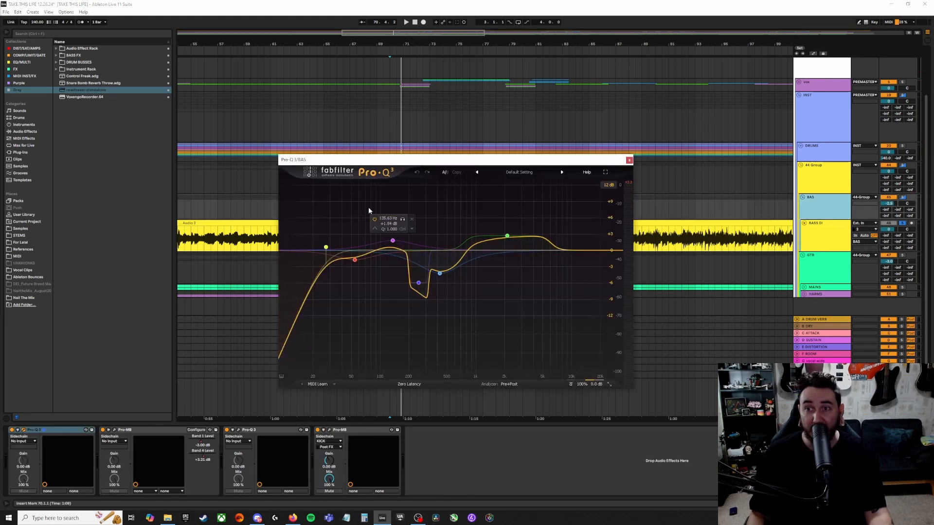
{"action": "key", "text": "space"}
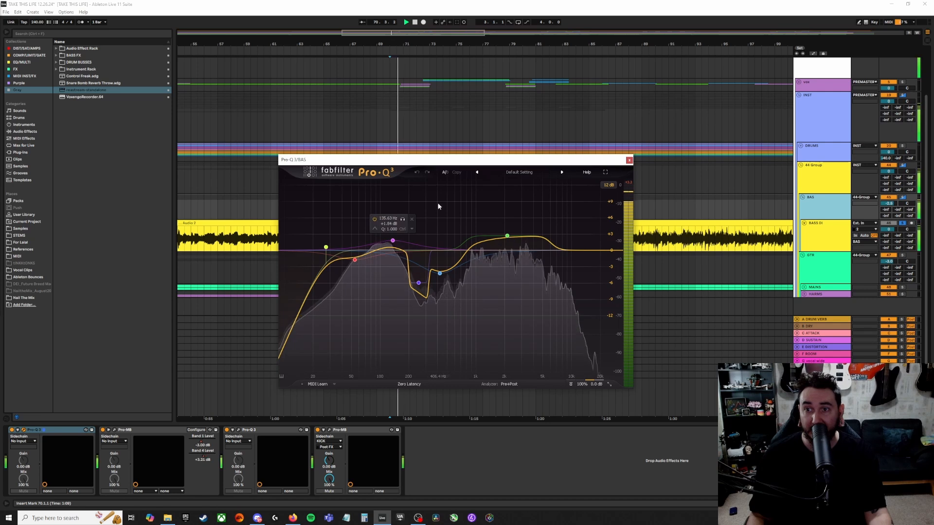
{"action": "key", "text": "space"}
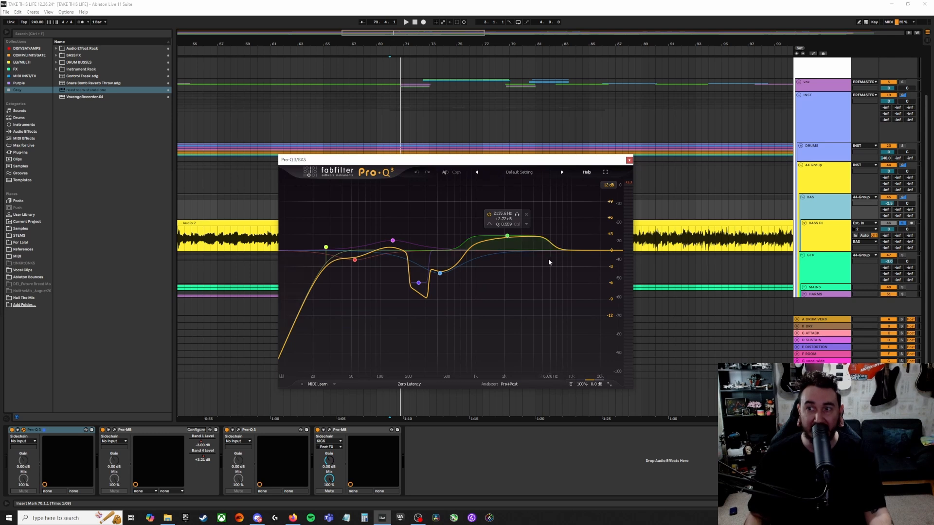
{"action": "key", "text": "space"}
{"action": "key", "text": "space"}
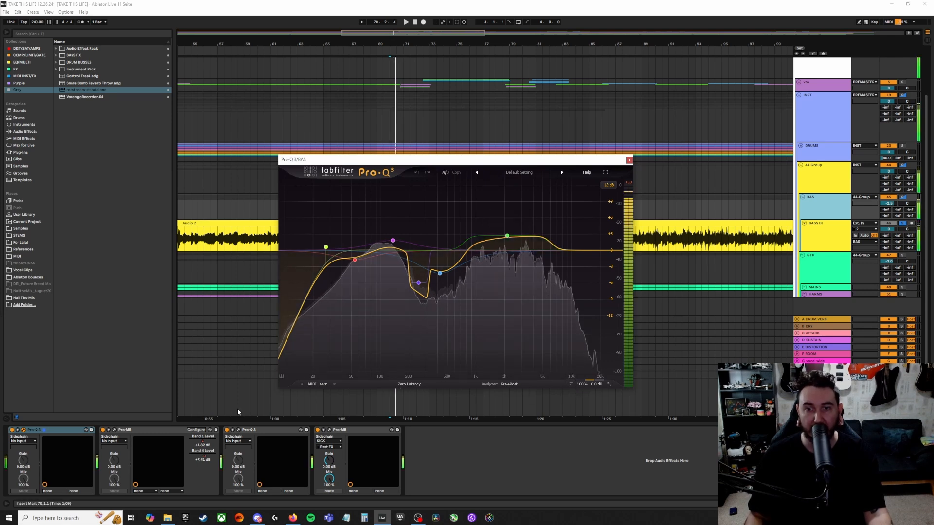
- Deactivate the three BAS devices after the first Pro-Q 3, and compare that equalizer off and on during playback, leaving it on
{"action": "left_click", "coordinate": [137, 431]}
{"action": "left_click", "coordinate": [361, 431], "text": "shift"}
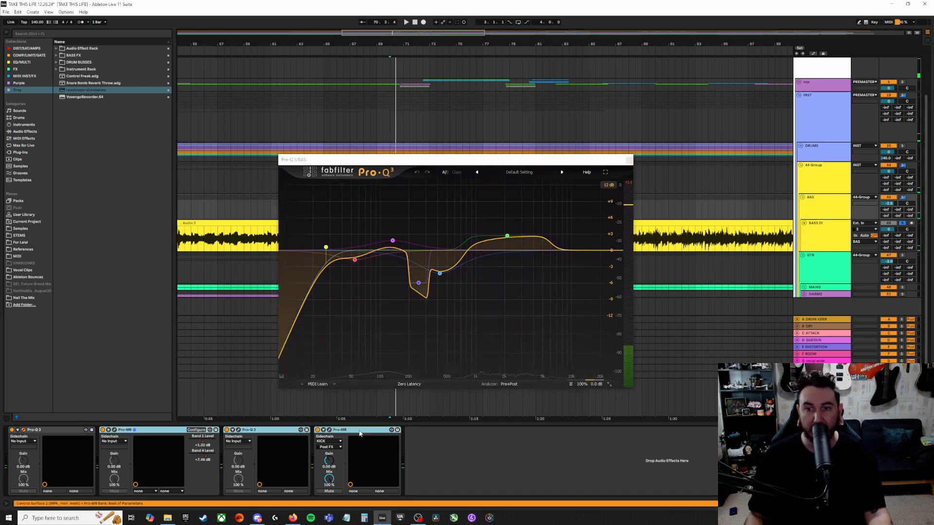
{"action": "left_click", "coordinate": [317, 430]}
{"action": "key", "text": "space"}
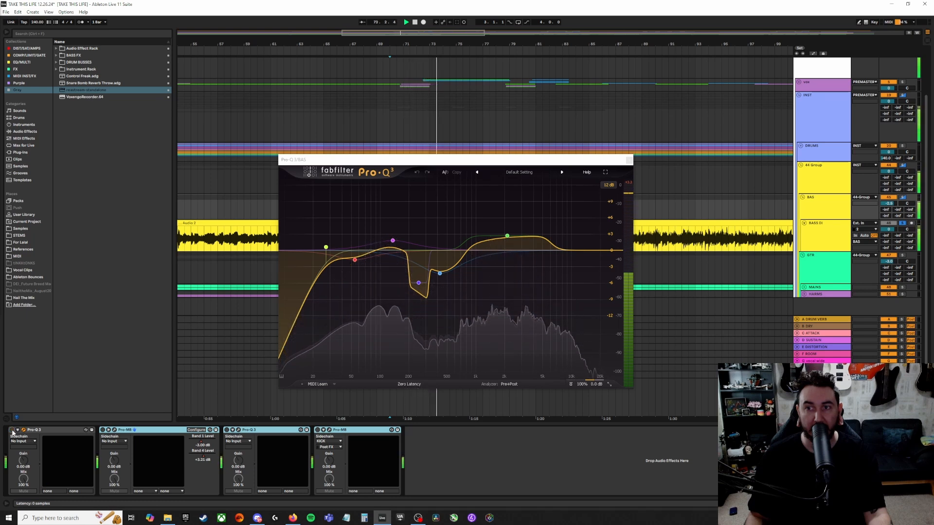
{"action": "left_click", "coordinate": [12, 431]}
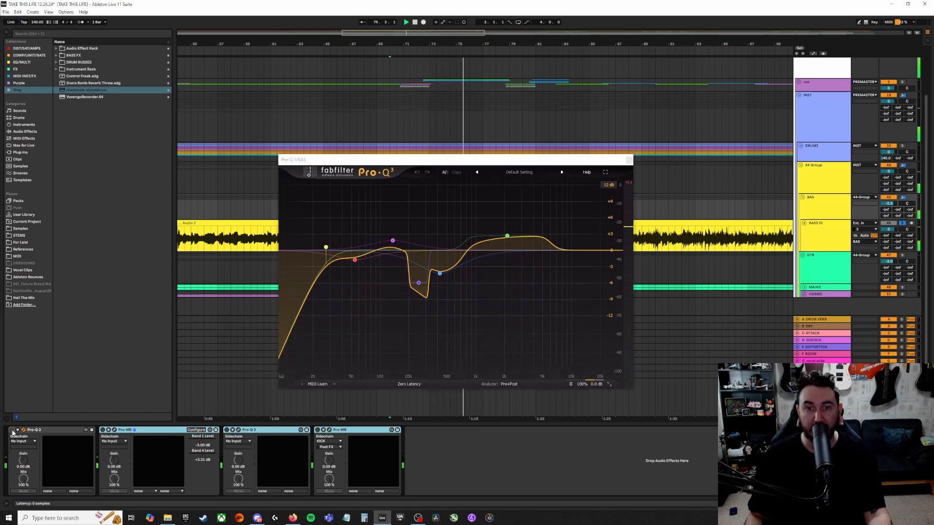
{"action": "left_click", "coordinate": [11, 430]}
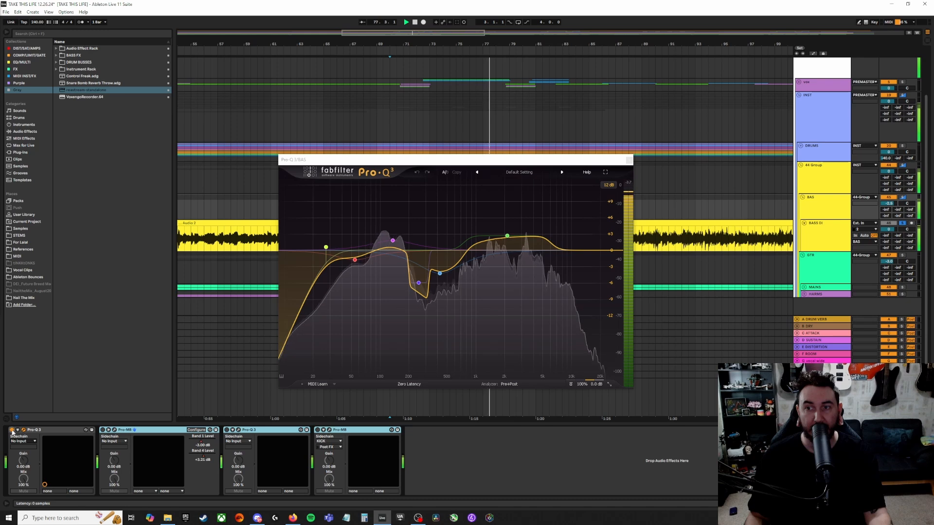
- Replace the open Pro-Q 3 window with the first Pro-MB on BAS, and audition that multiband compressor activated during playback
{"action": "left_click", "coordinate": [114, 430]}
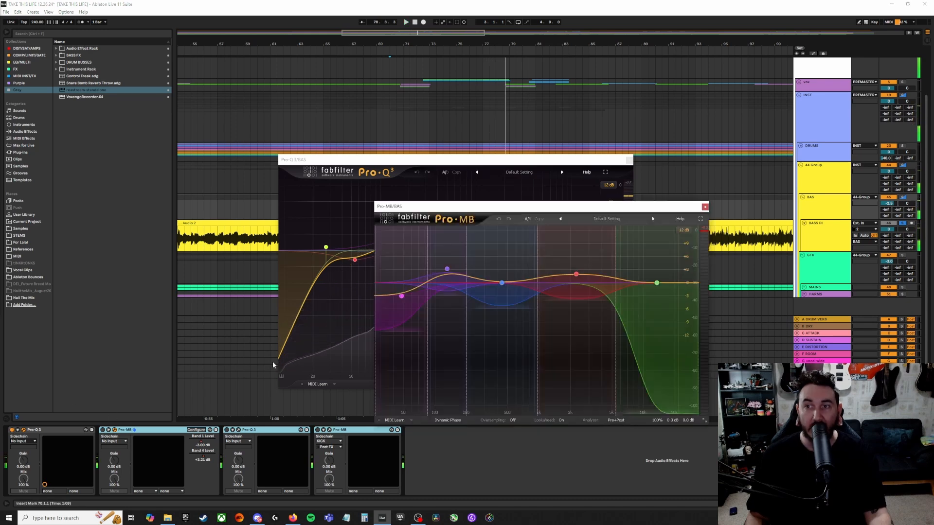
{"action": "left_click", "coordinate": [629, 160]}
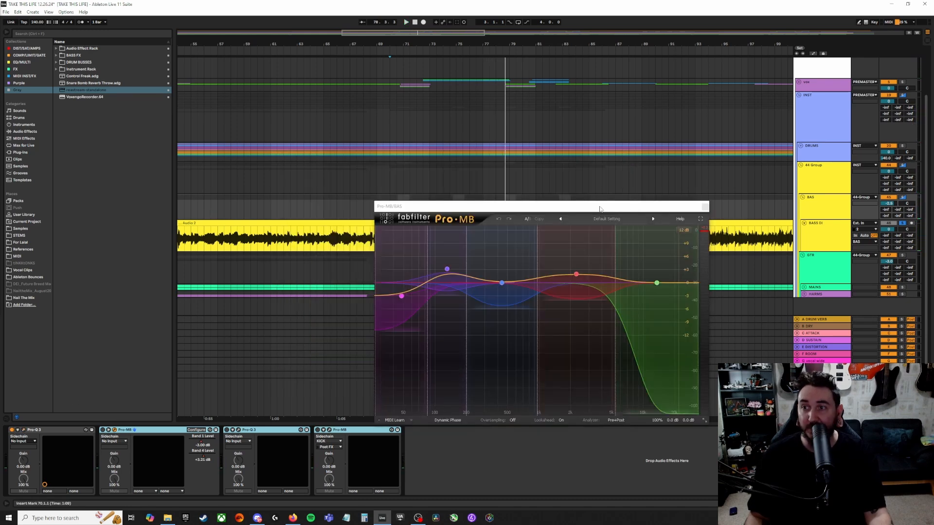
{"action": "left_click_drag", "start_coordinate": [588, 210], "coordinate": [428, 100]}
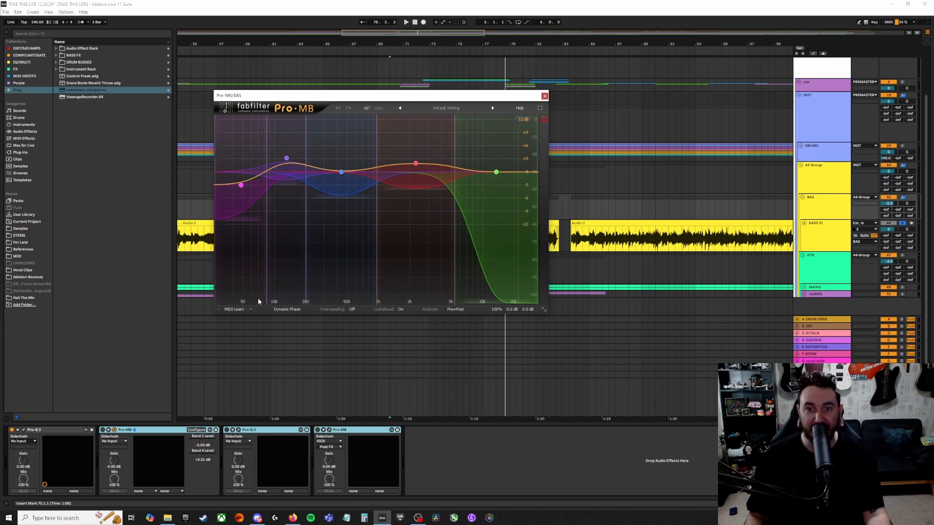
{"action": "left_click", "coordinate": [392, 443]}
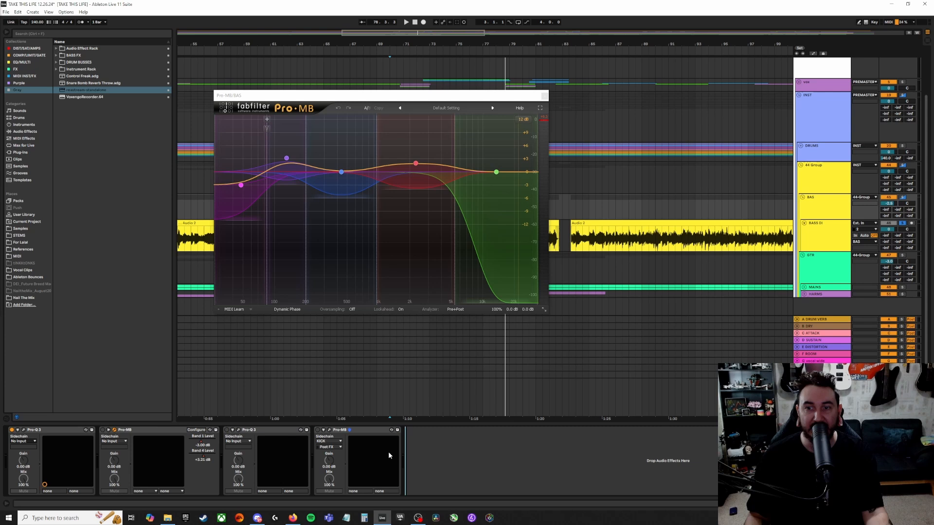
{"action": "left_click", "coordinate": [155, 430]}
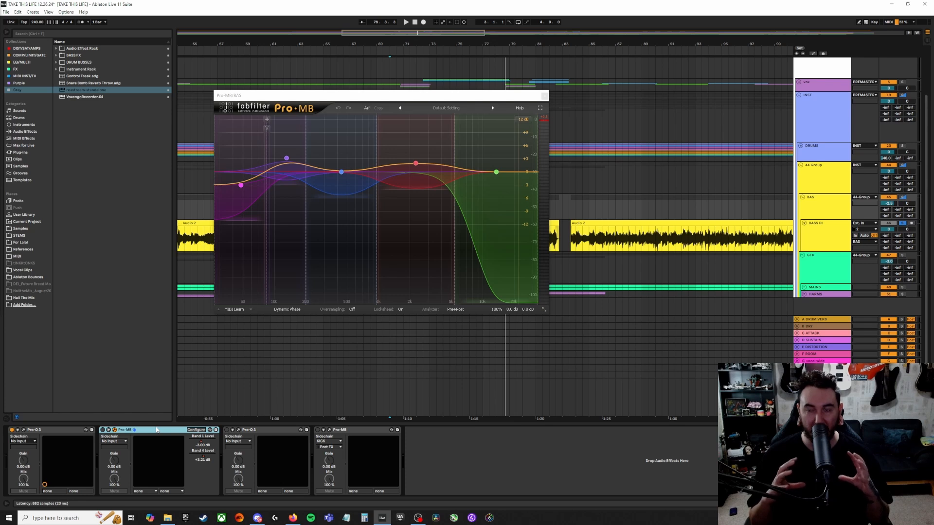
{"action": "key", "text": "space"}
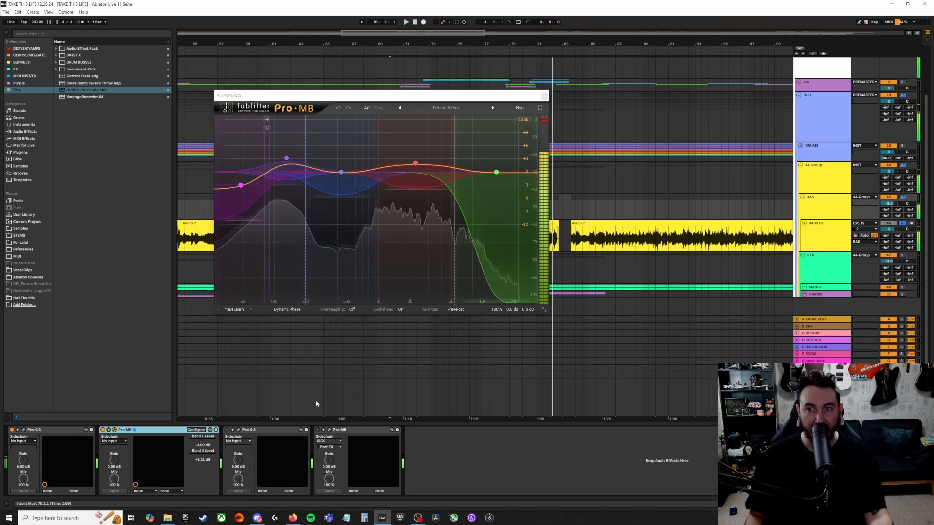
- Close the Pro-MB window and open the second Pro-Q 3 on BAS, placing its window over the arrangement
{"action": "left_click", "coordinate": [540, 98]}
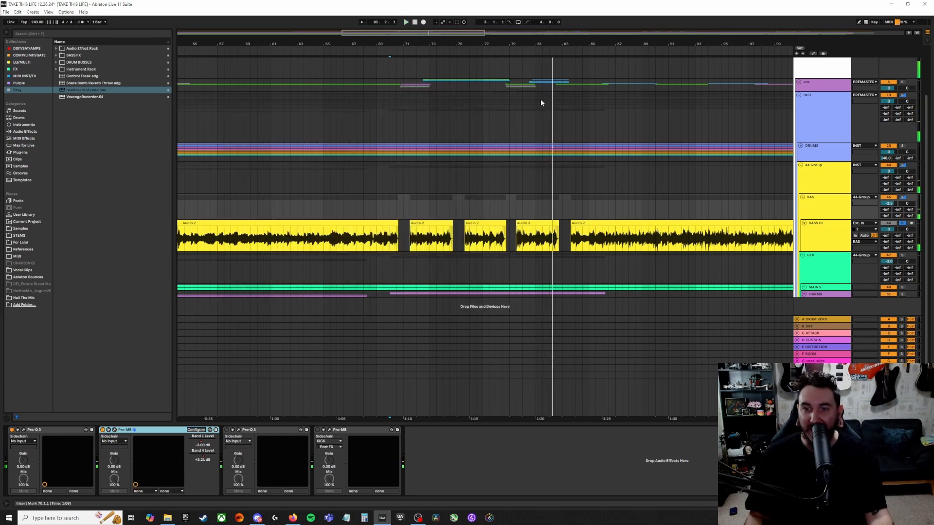
{"action": "left_click", "coordinate": [454, 445]}
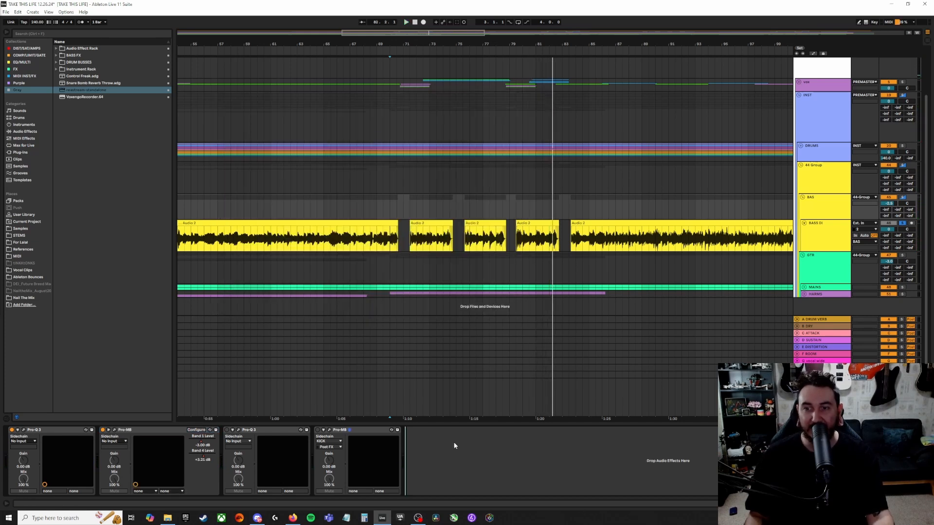
{"action": "left_click", "coordinate": [238, 431]}
{"action": "left_click_drag", "start_coordinate": [326, 193], "coordinate": [439, 121]}
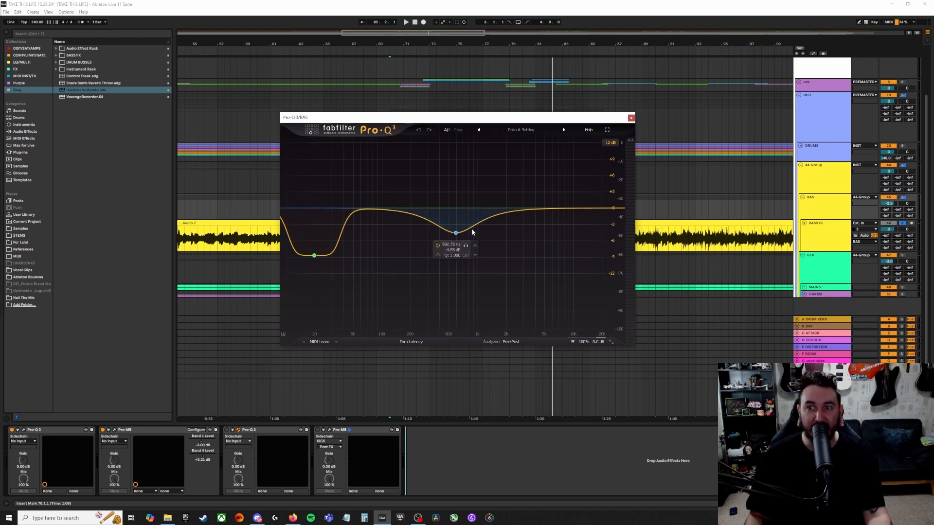
- Compare the second Pro-Q 3 on BAS on and off during playback, leaving it activated, and close its window
{"action": "key", "text": "space"}
{"action": "left_click", "coordinate": [226, 430]}
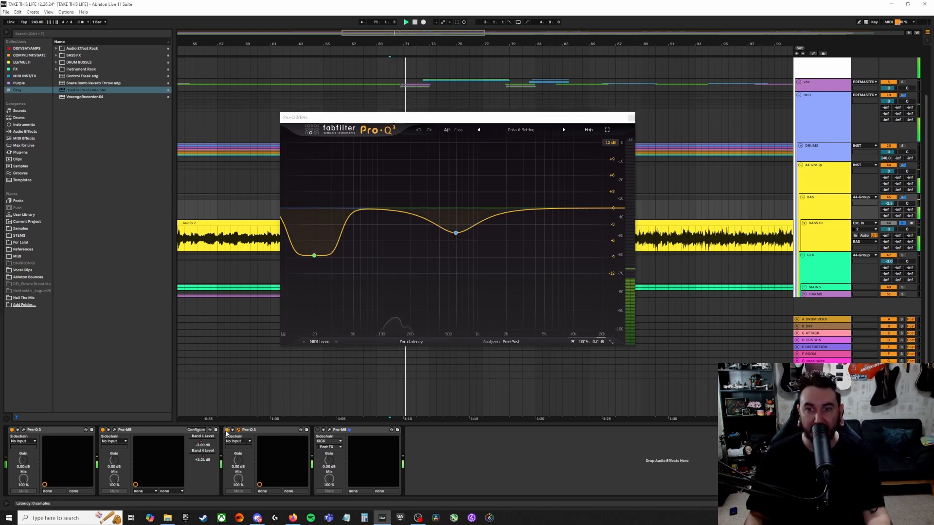
{"action": "left_click", "coordinate": [226, 430]}
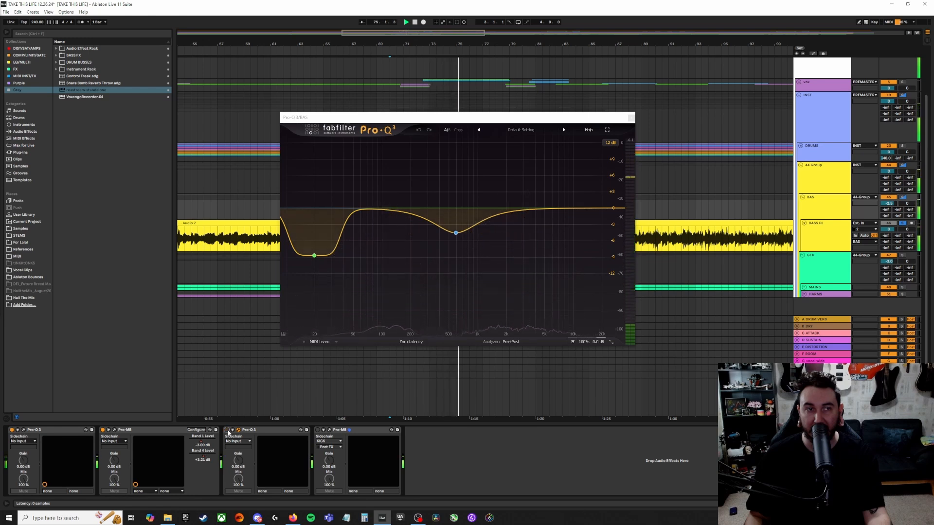
{"action": "left_click", "coordinate": [226, 430]}
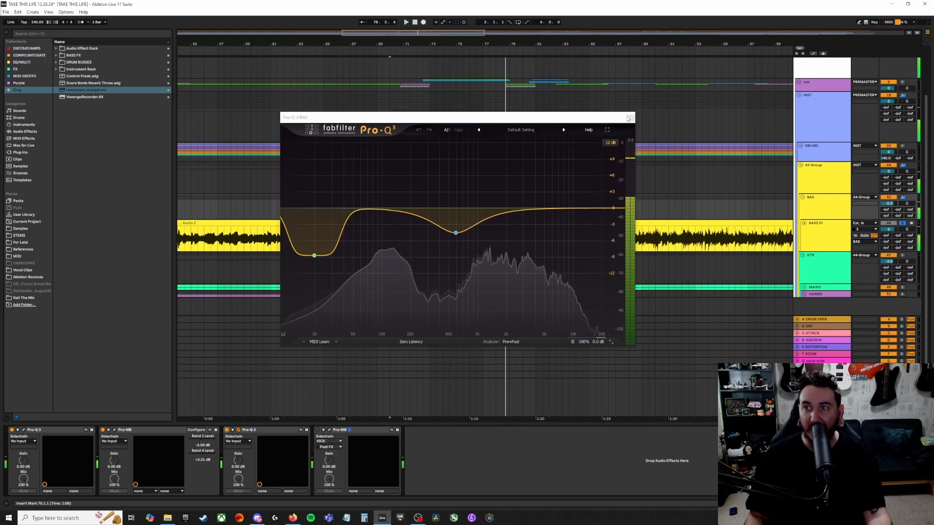
{"action": "key", "text": "ctrl+alt+p"}
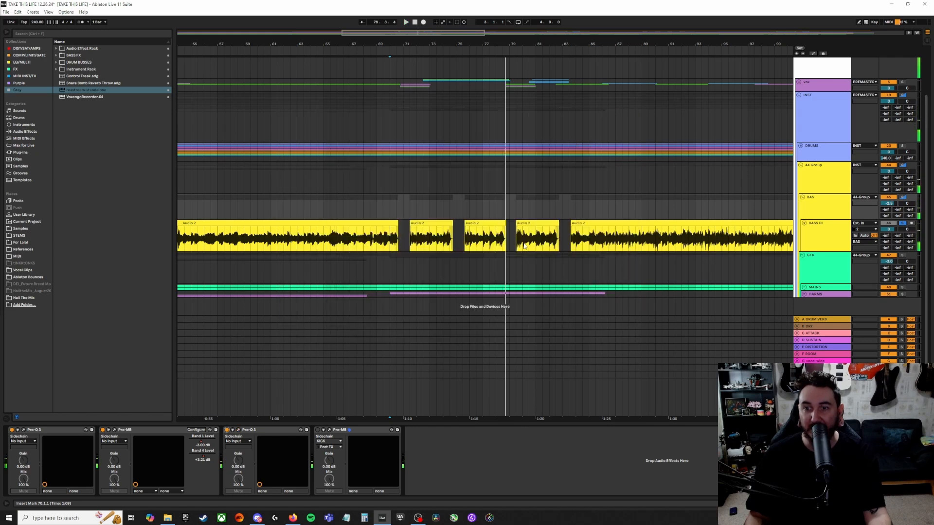
- Activate the KICK-sidechained Pro-MB on BAS and audition its low band with DRUMS also soloed, closing the compressor window after inspection
{"action": "left_click", "coordinate": [329, 431]}
{"action": "left_click_drag", "start_coordinate": [734, 183], "coordinate": [519, 146]}
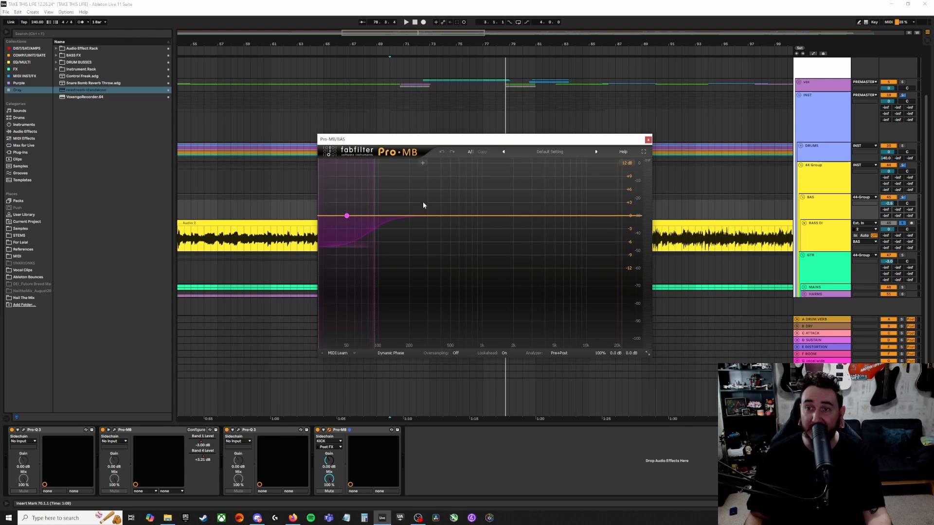
{"action": "key", "text": "space"}
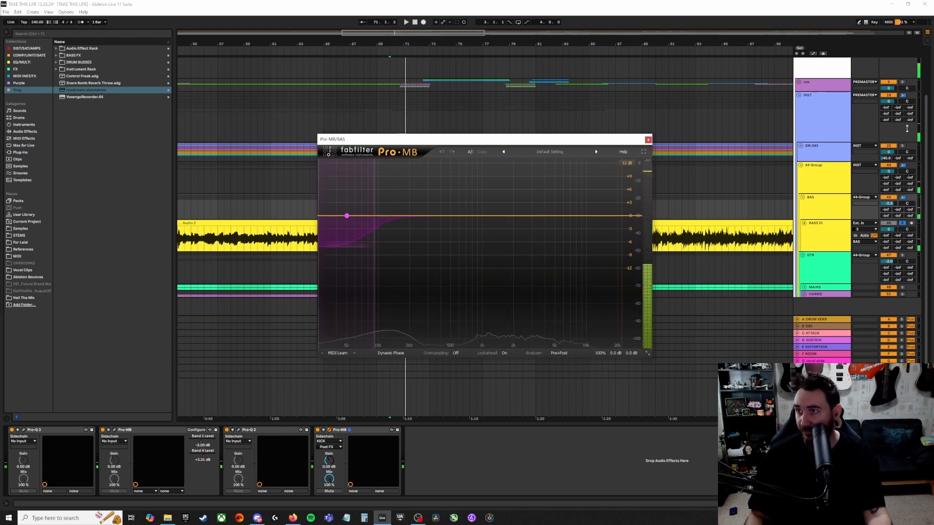
{"action": "key", "text": "space"}
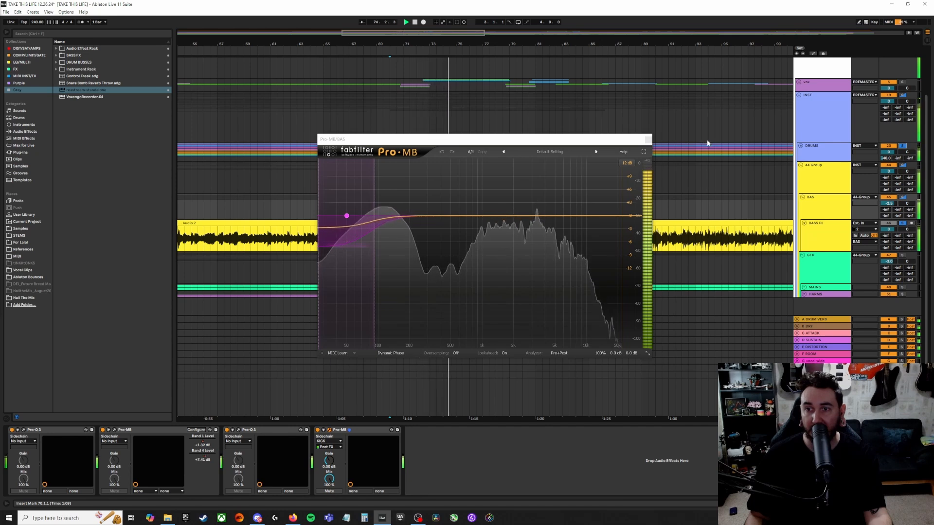
{"action": "mouse_move", "coordinate": [371, 233]}
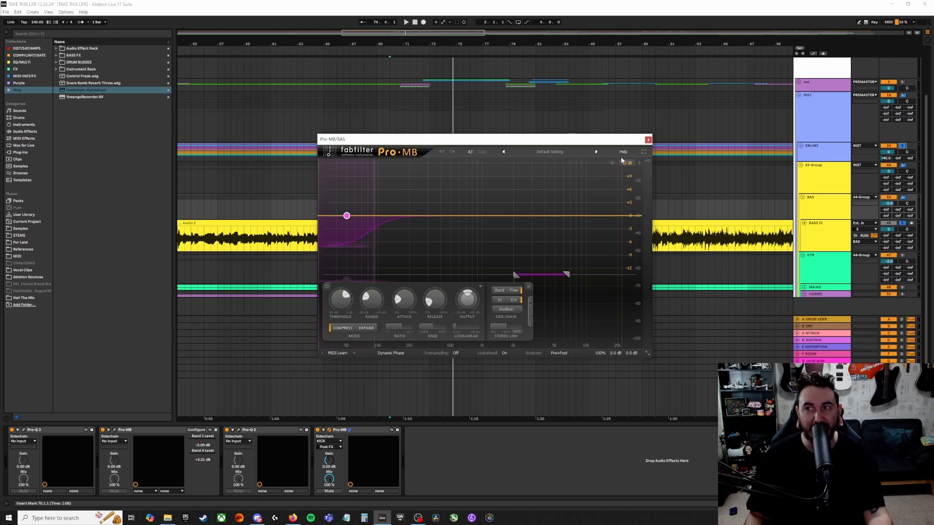
{"action": "left_click", "coordinate": [648, 141]}
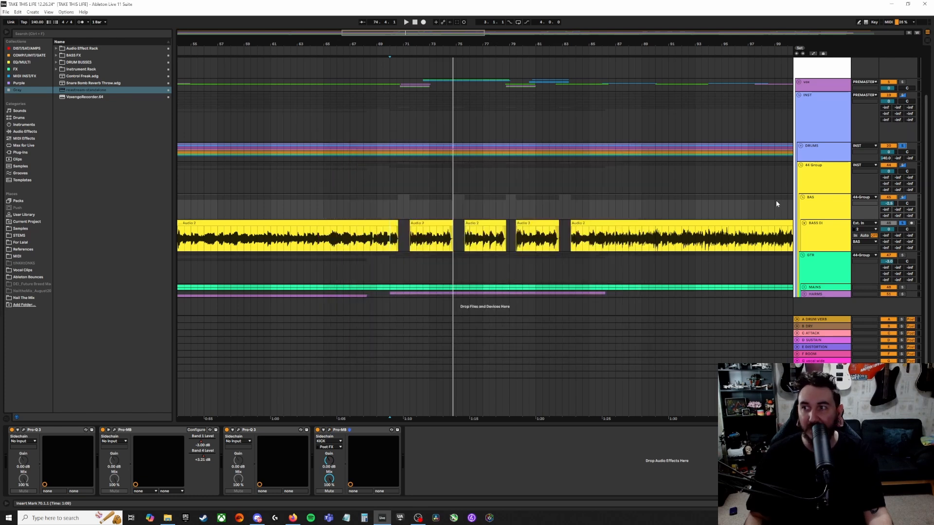
- Play the processed bass against the drums, and replace the DRUMS and bass solos with a solo on the GTR group
{"action": "key", "text": "space"}
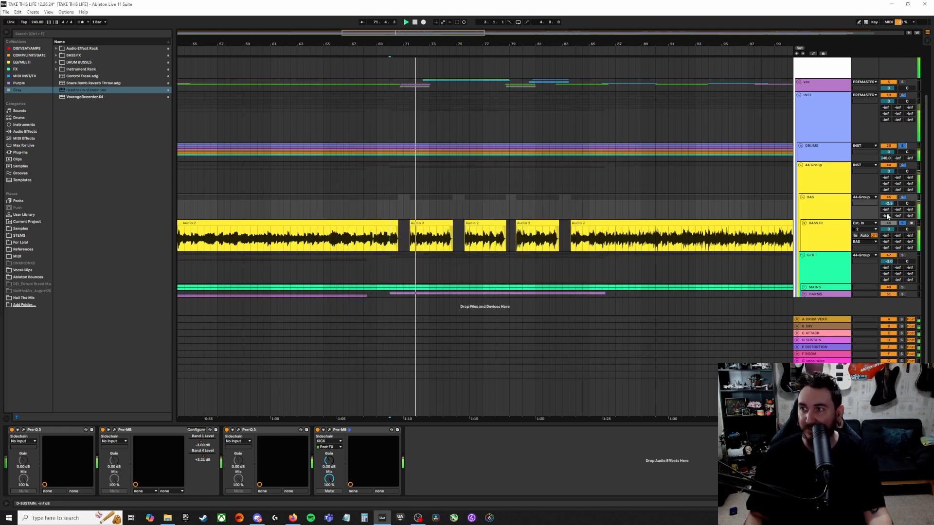
{"action": "left_click", "coordinate": [839, 201]}
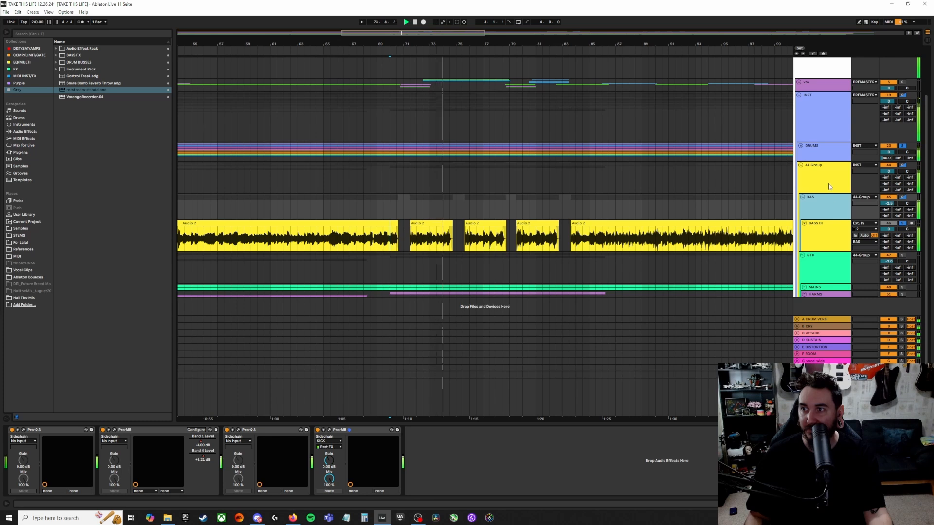
{"action": "left_click", "coordinate": [864, 256]}
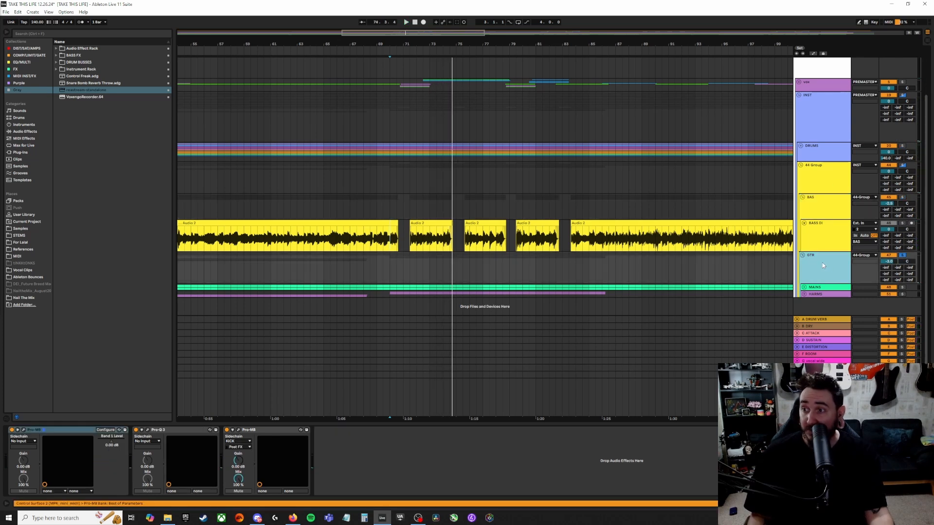
- Unfold the MAINS and HARMS groups inside GTR to show their individual guitar DI tracks
{"action": "left_click", "coordinate": [804, 288]}
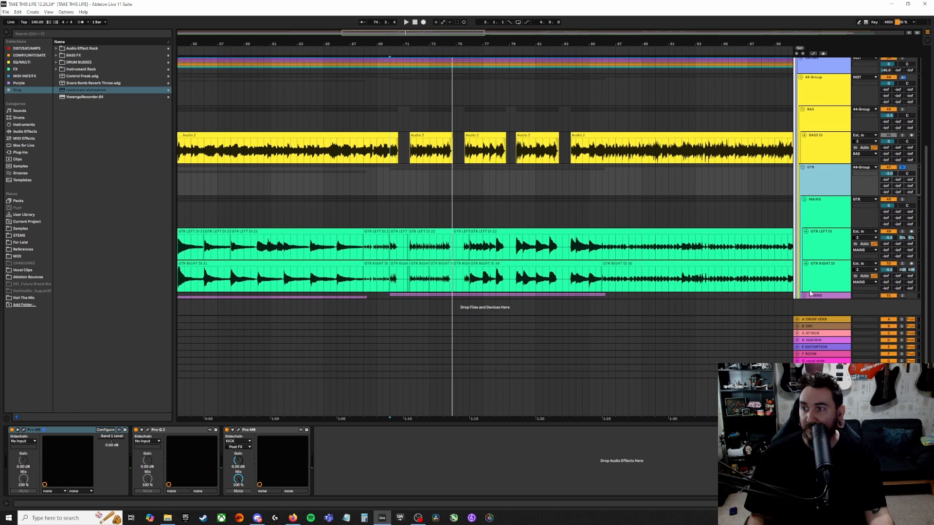
{"action": "left_click", "coordinate": [804, 295]}
{"action": "scroll", "coordinate": [662, 177], "scroll_direction": "down", "scroll_amount": 5}
{"action": "scroll", "coordinate": [663, 177], "scroll_direction": "up", "scroll_amount": 3}
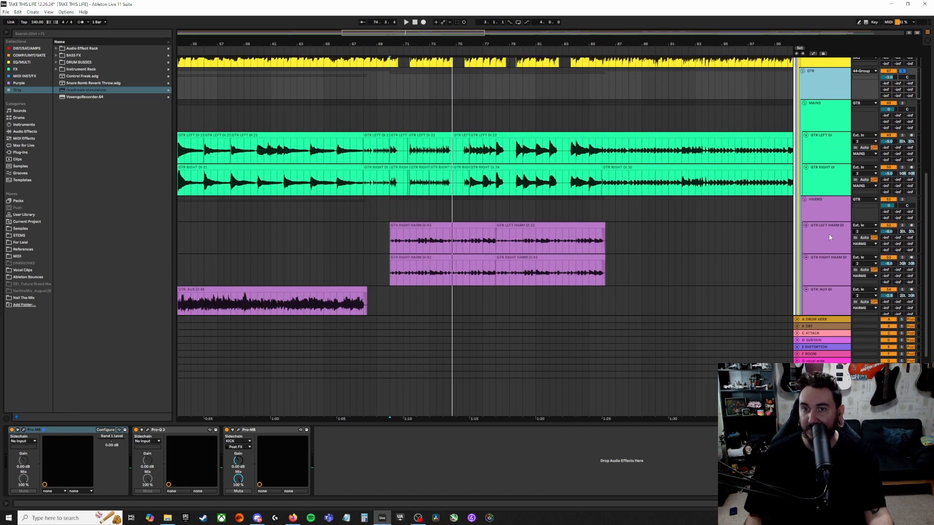
- Open the Pro-Q 3 on GTR LEFT DI, solo that track, and play it from the start of the song's guitar part
{"action": "left_click", "coordinate": [662, 176]}
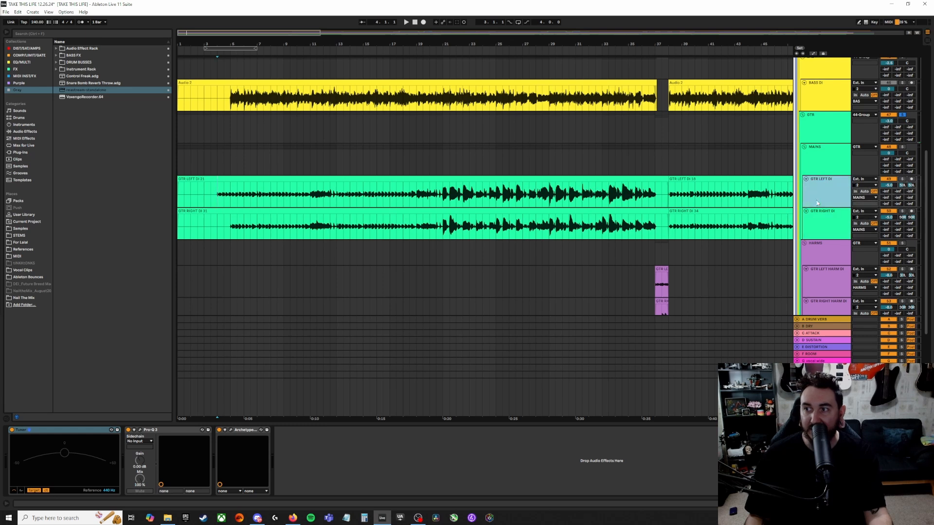
{"action": "key", "text": "ctrl+alt+p"}
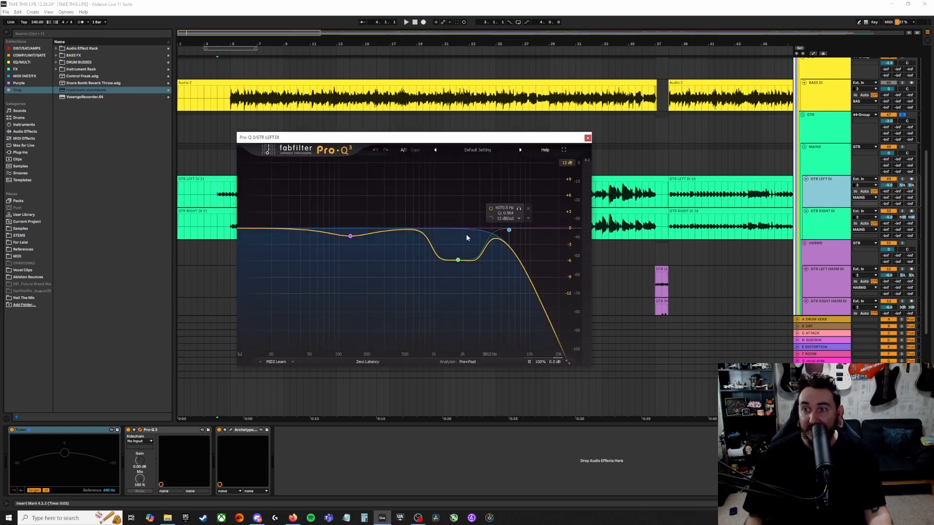
{"action": "left_click", "coordinate": [901, 182]}
{"action": "key", "text": "space"}
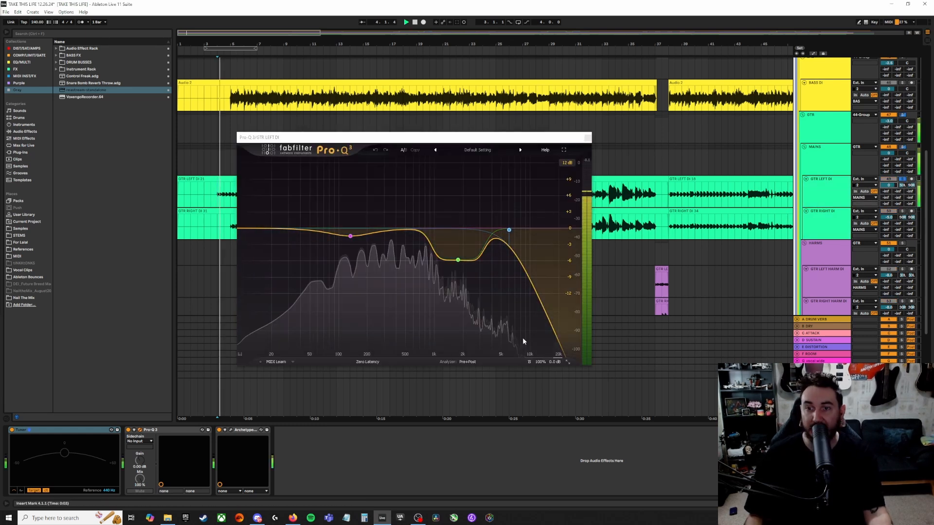
- Deactivate the Archetype amp plugin on GTR LEFT DI, and compare the Pro-Q 3 on and off over the dry guitar
{"action": "left_click", "coordinate": [219, 430]}
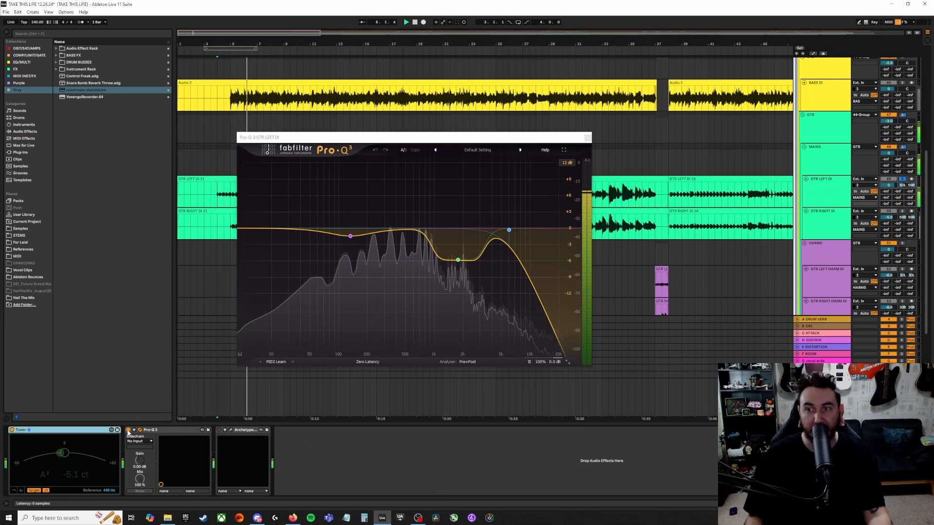
{"action": "left_click", "coordinate": [128, 429]}
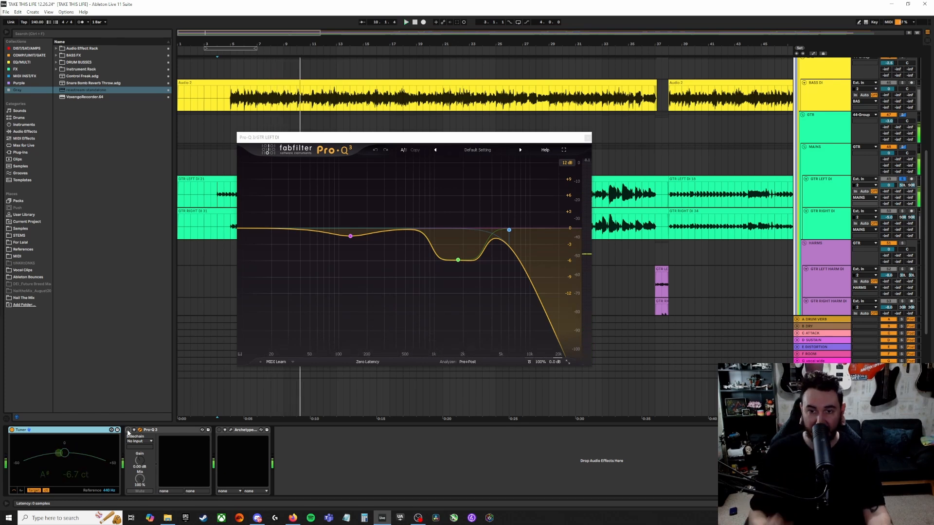
{"action": "key", "text": "space"}
{"action": "key", "text": "space"}
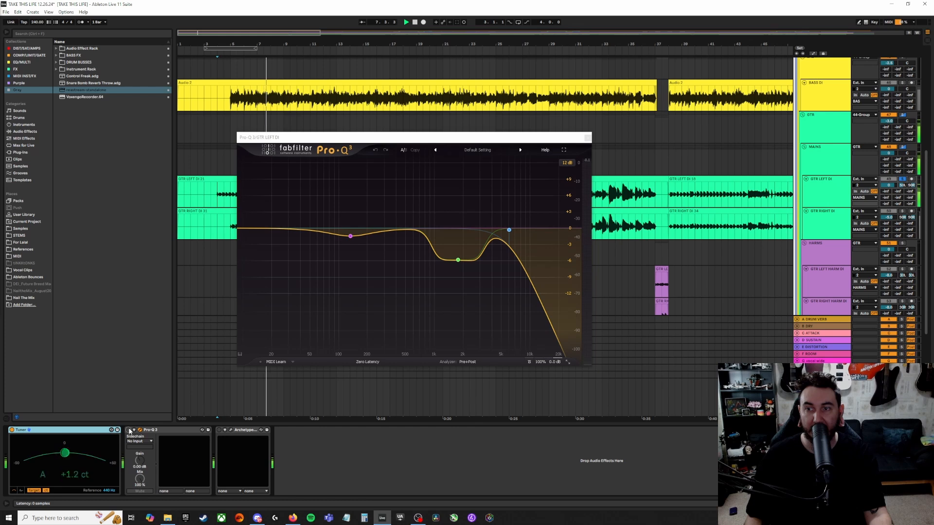
{"action": "left_click", "coordinate": [128, 430]}
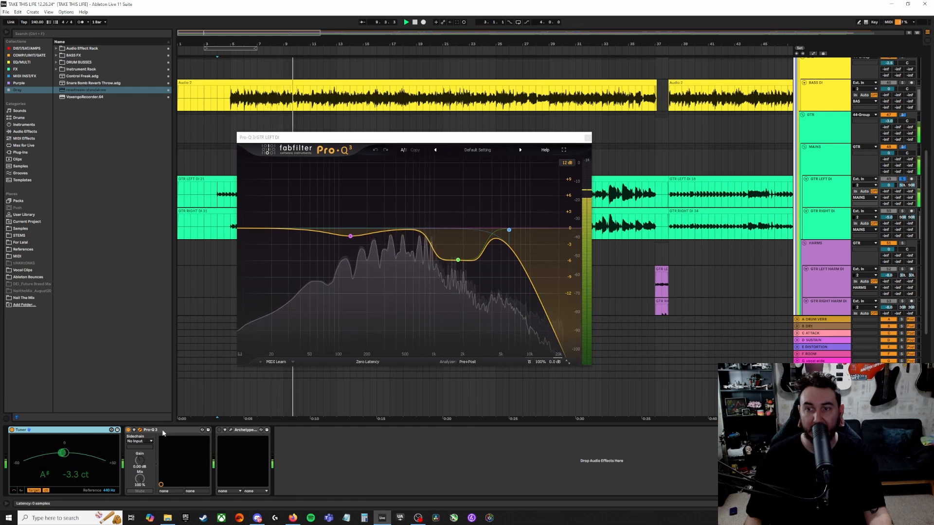
{"action": "key", "text": "space"}
{"action": "key", "text": "space"}
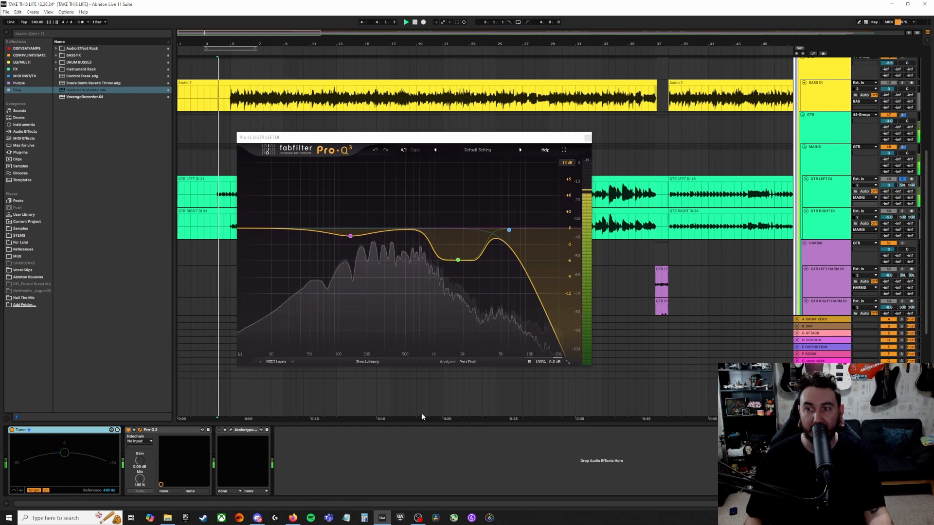
{"action": "left_click", "coordinate": [128, 430]}
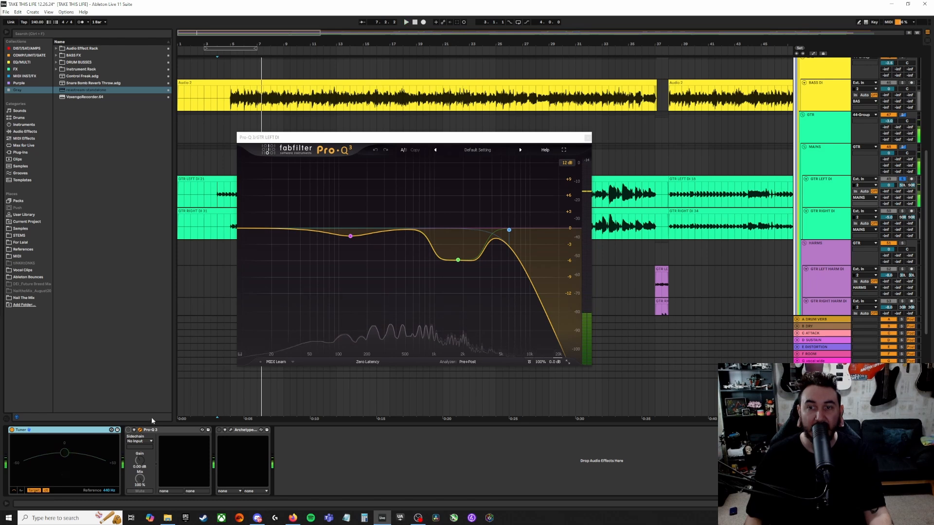
- Reactivate the Archetype plugin, compare the Pro-Q 3 off and on through the amp, leaving it on, and close the equalizer window
{"action": "mouse_move", "coordinate": [459, 258]}
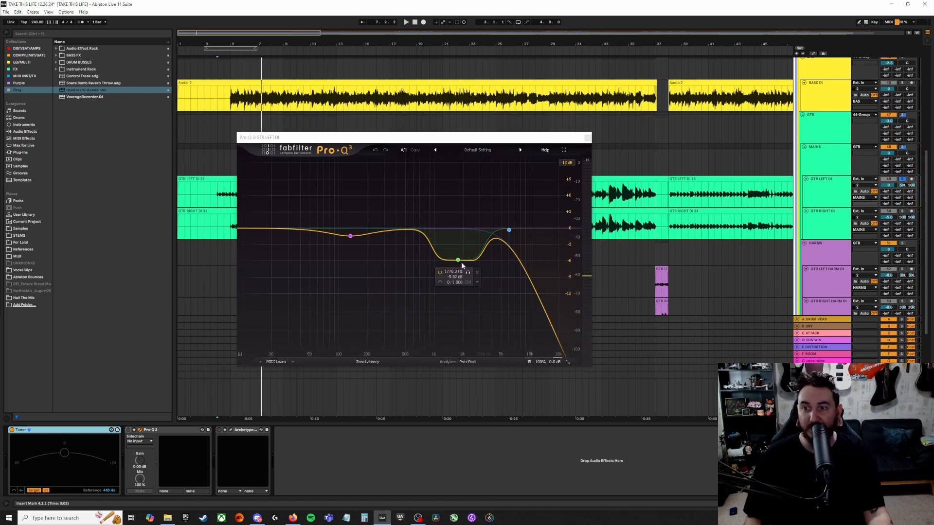
{"action": "mouse_move", "coordinate": [350, 236]}
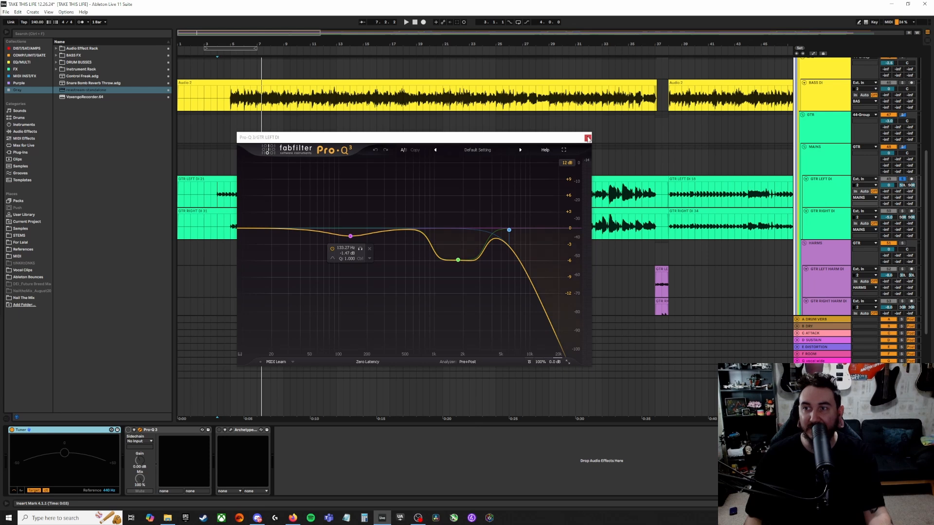
{"action": "left_click", "coordinate": [219, 430]}
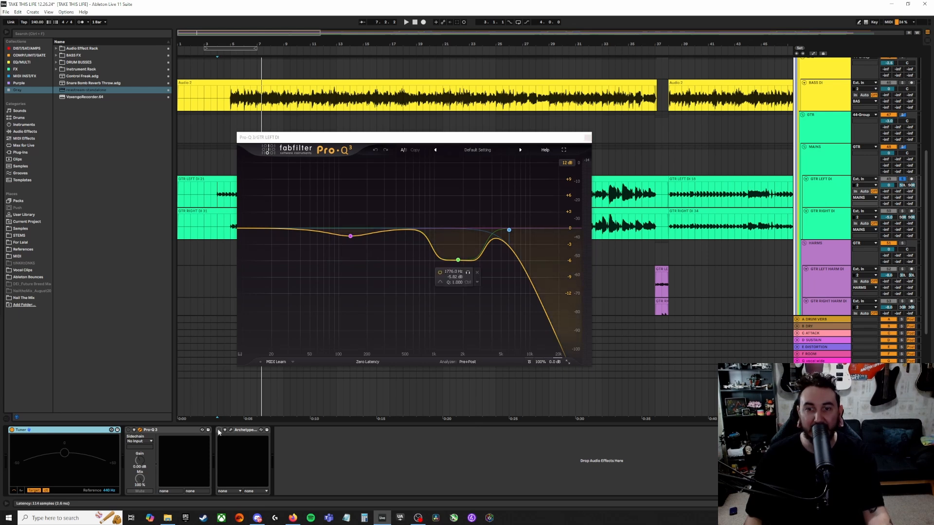
{"action": "left_click", "coordinate": [272, 350]}
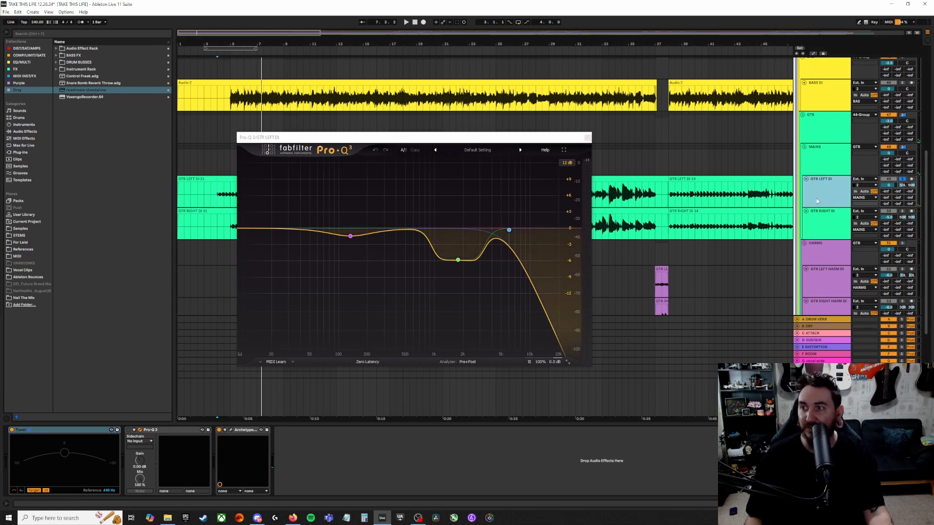
{"action": "key", "text": "space"}
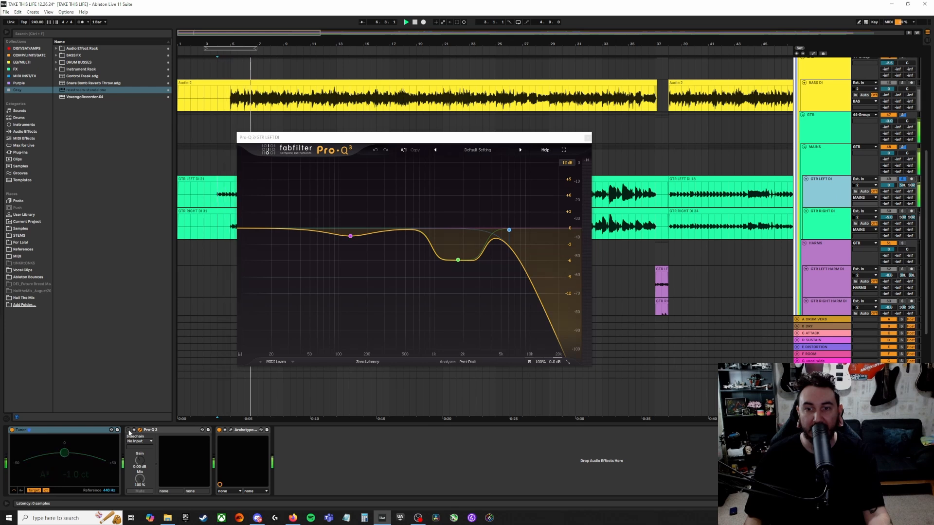
{"action": "left_click", "coordinate": [128, 433]}
{"action": "left_click", "coordinate": [129, 431]}
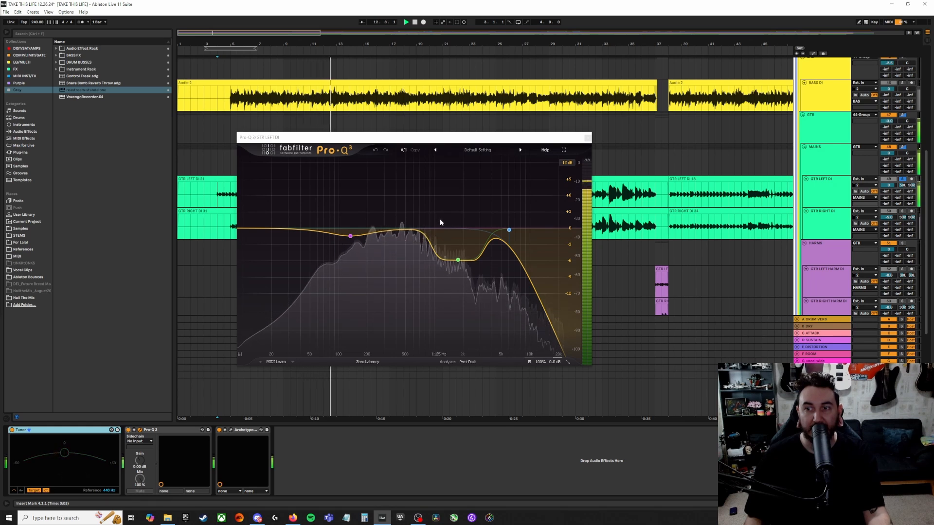
{"action": "left_click", "coordinate": [587, 138]}
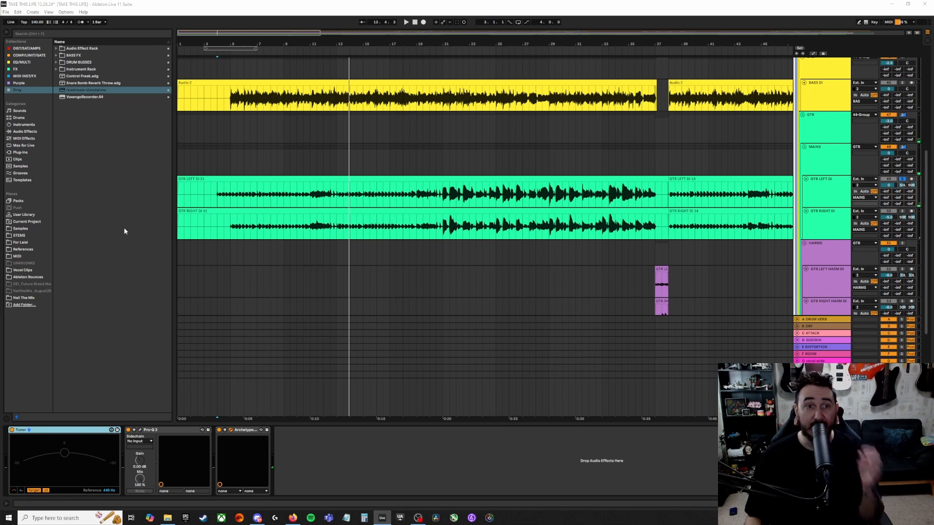
- Open the Archetype Gojira plugin on GTR LEFT DI and show its WOW and OCT pedal section
{"action": "left_click", "coordinate": [231, 430]}
{"action": "left_click_drag", "start_coordinate": [324, 102], "coordinate": [505, 72]}
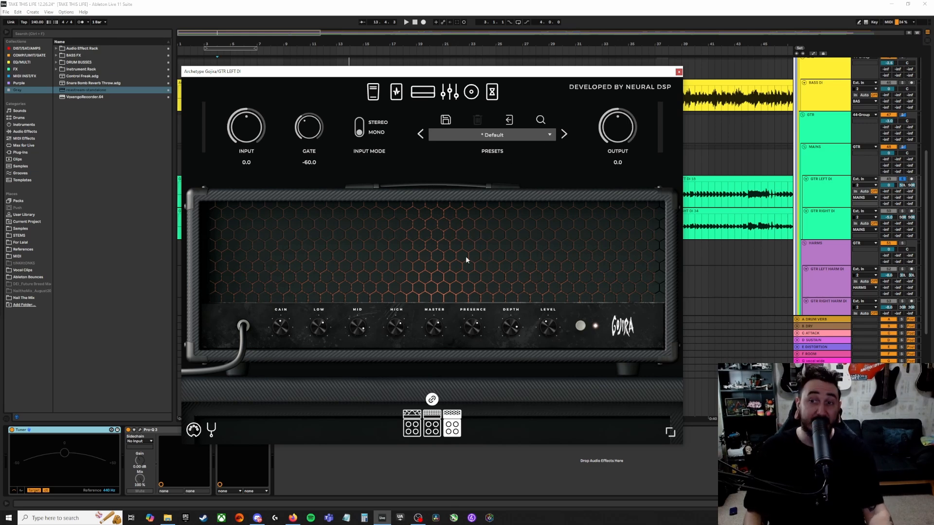
{"action": "left_click", "coordinate": [373, 92]}
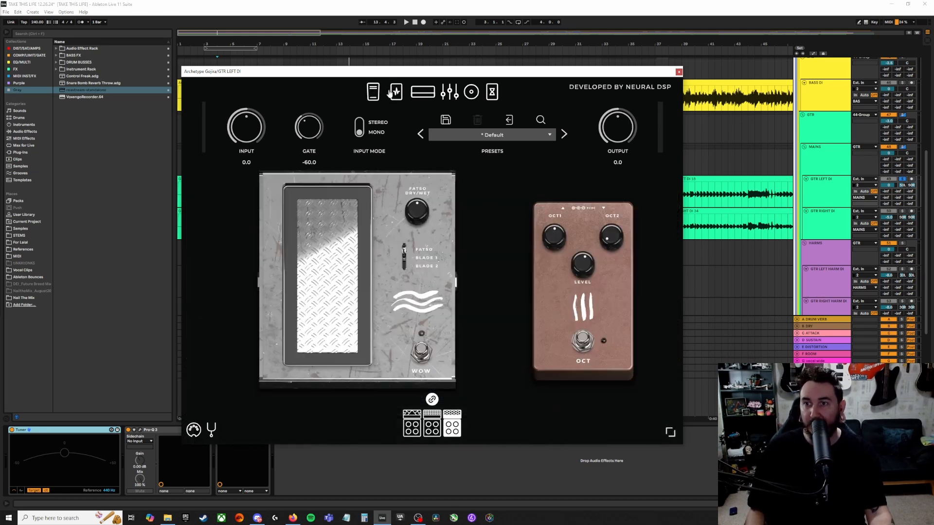
- Show the Archetype's drive and modulation pedals, and compare the OD pedal off and on while playing the guitar
{"action": "left_click", "coordinate": [395, 92]}
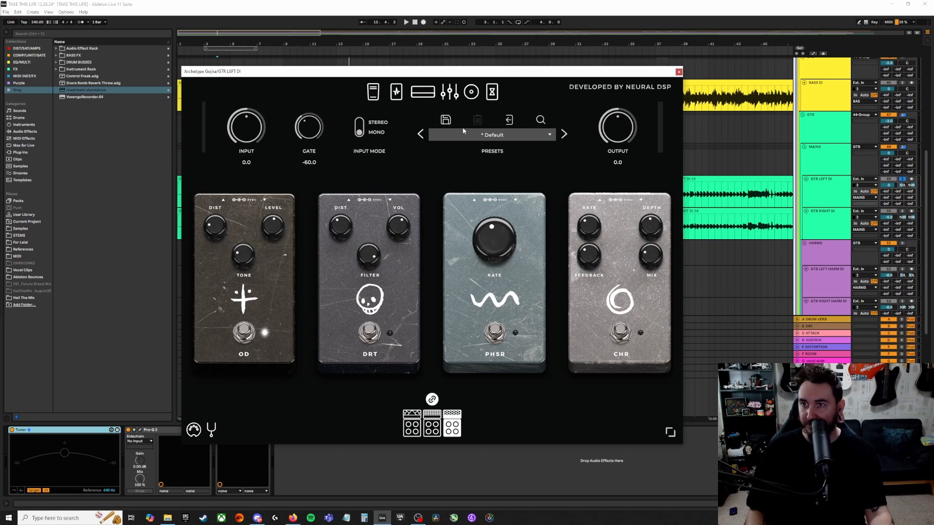
{"action": "key", "text": "space"}
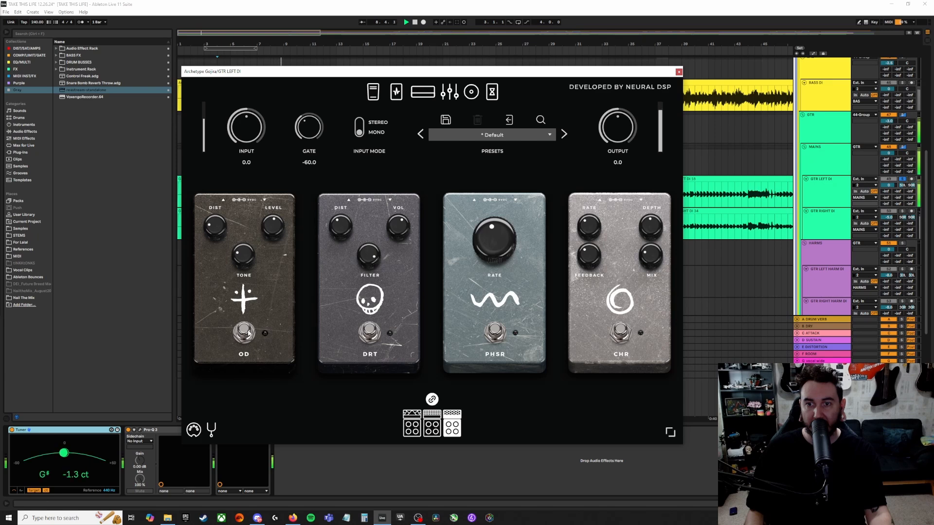
{"action": "key", "text": "space"}
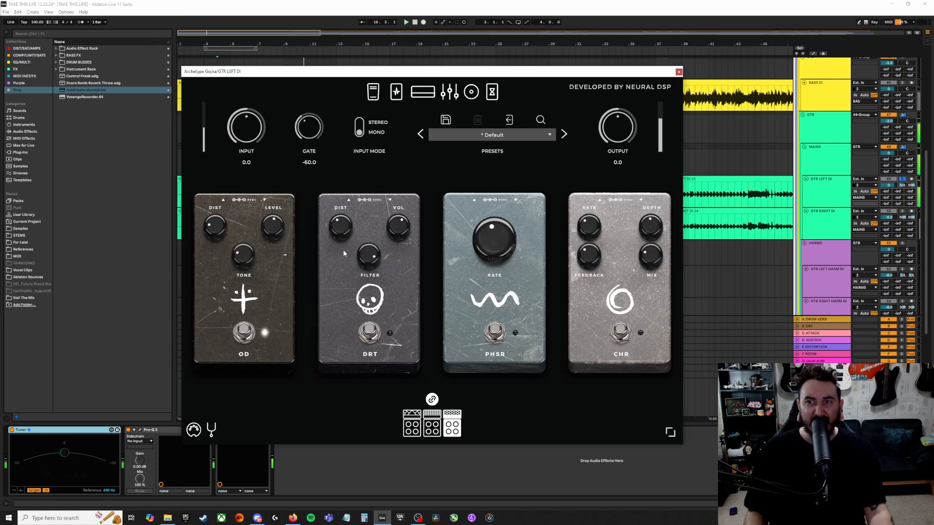
- Step through the Archetype's graphic EQ, cabinet, and DLY and REV pedal sections, and close the plugin window
{"action": "left_click", "coordinate": [449, 97]}
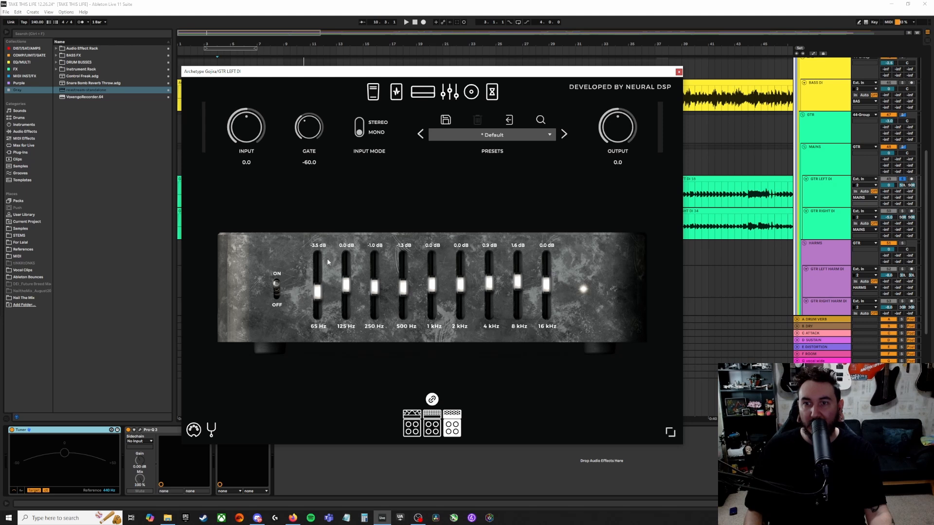
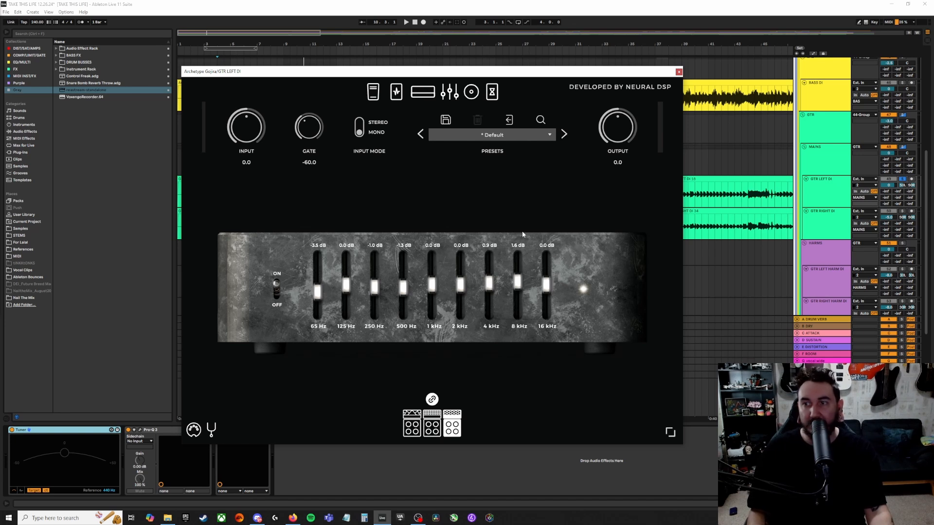
{"action": "left_click", "coordinate": [471, 92]}
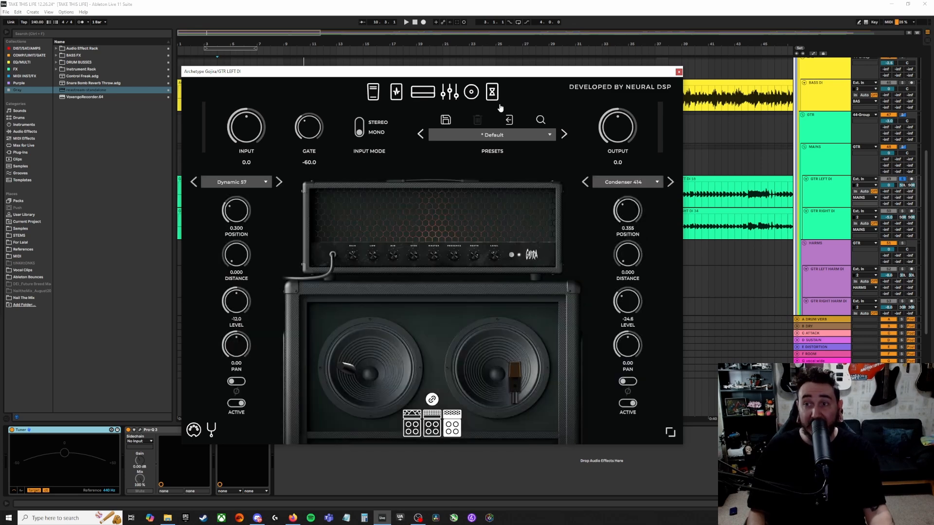
{"action": "left_click", "coordinate": [493, 94]}
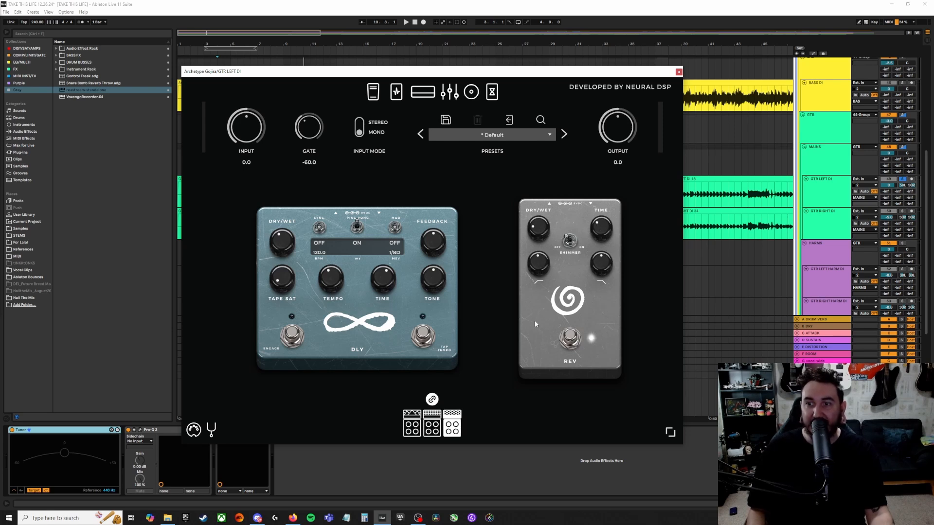
{"action": "left_click_drag", "start_coordinate": [547, 74], "coordinate": [544, 115]}
{"action": "key", "text": "space"}
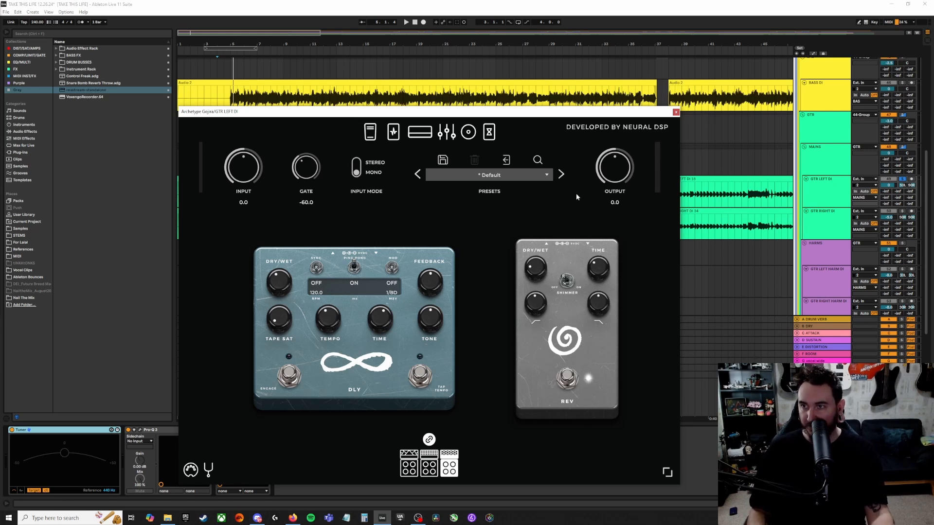
{"action": "left_click", "coordinate": [674, 113]}
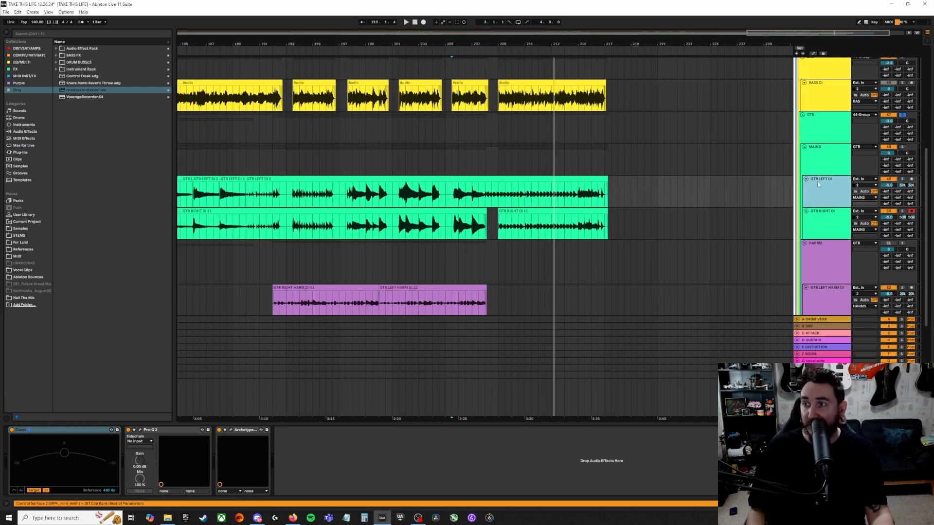
- Open the JST Clip on the MAINS group and deactivate the Pro-Q 3 that follows it
{"action": "key", "text": "Up"}
{"action": "left_click", "coordinate": [24, 430]}
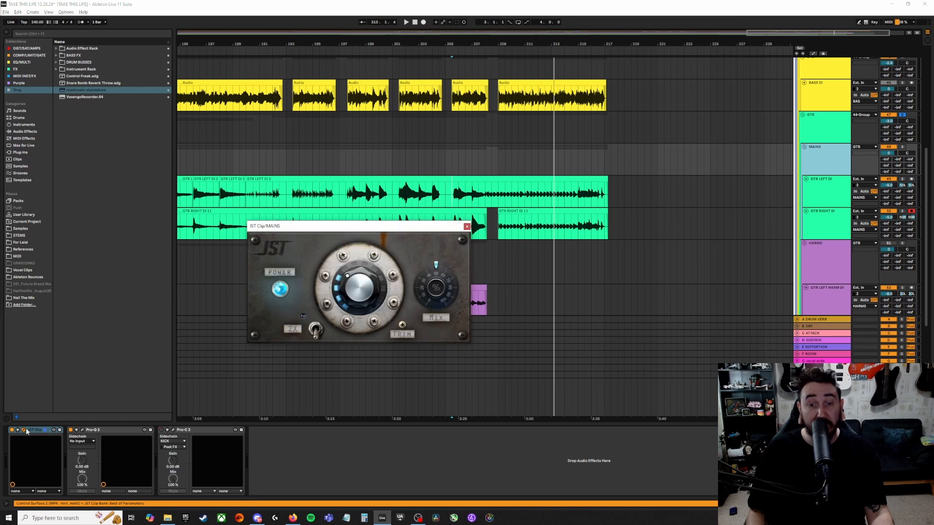
{"action": "mouse_move", "coordinate": [346, 312]}
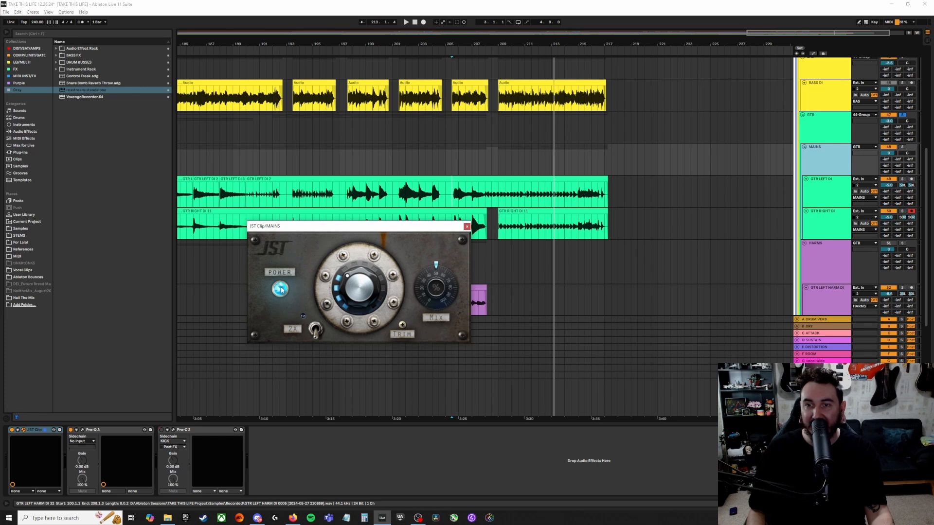
{"action": "left_click", "coordinate": [106, 432]}
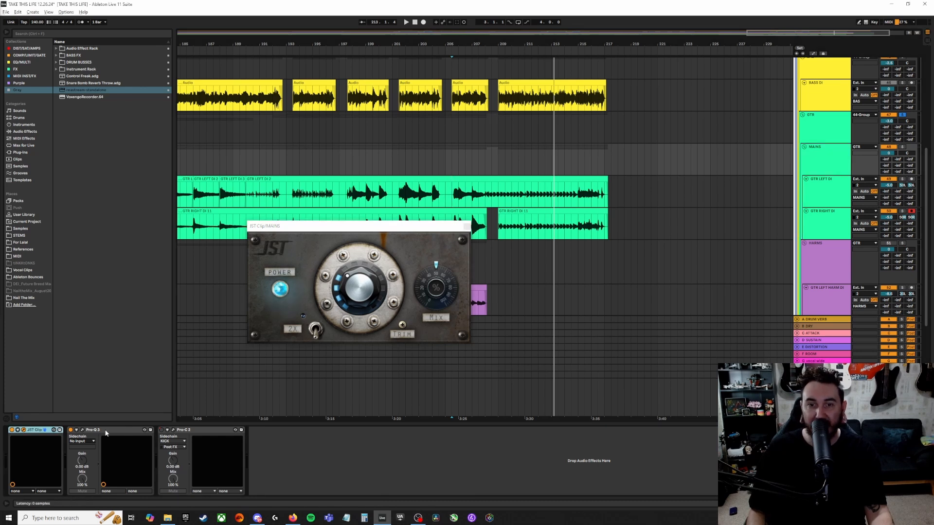
{"action": "left_click", "coordinate": [71, 430]}
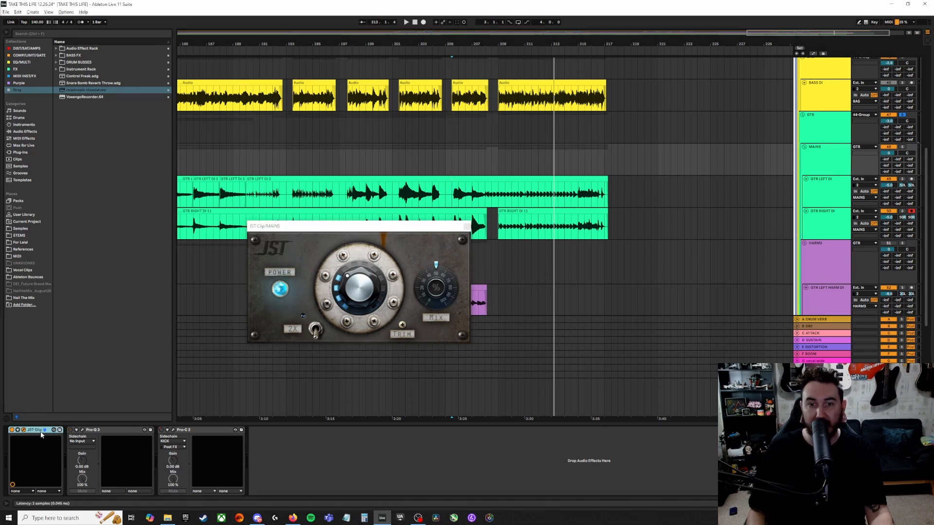
- Play the song's ending and compare the MAINS JST Clip off and on, leaving it on, and close its window
{"action": "key", "text": "space"}
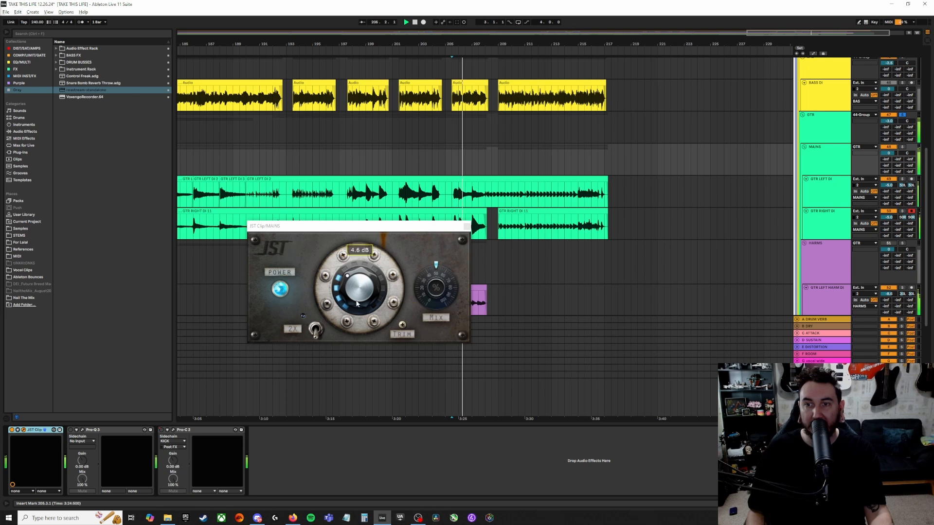
{"action": "left_click", "coordinate": [280, 290]}
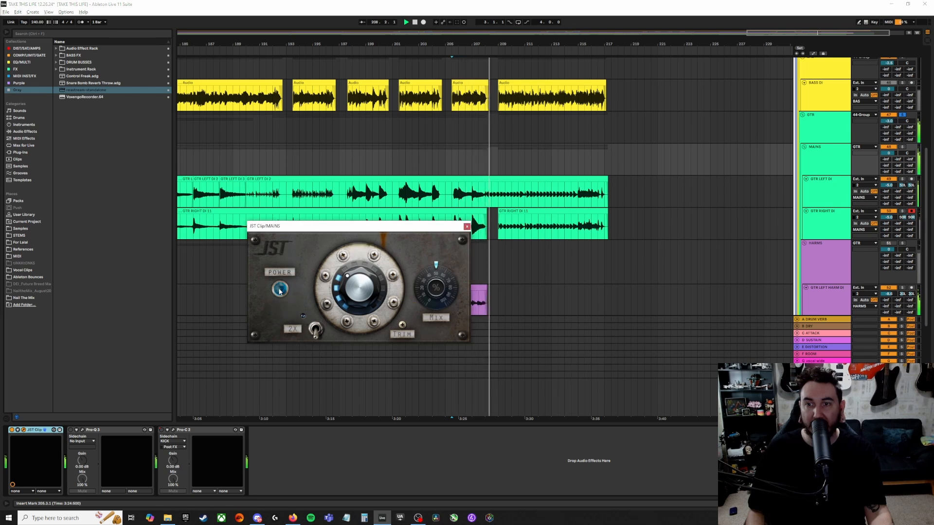
{"action": "left_click", "coordinate": [280, 289]}
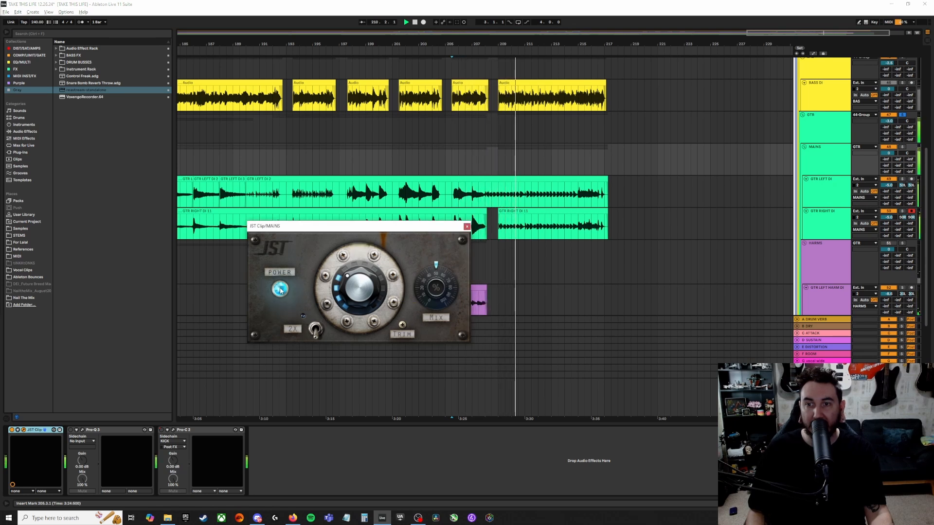
{"action": "left_click", "coordinate": [280, 290]}
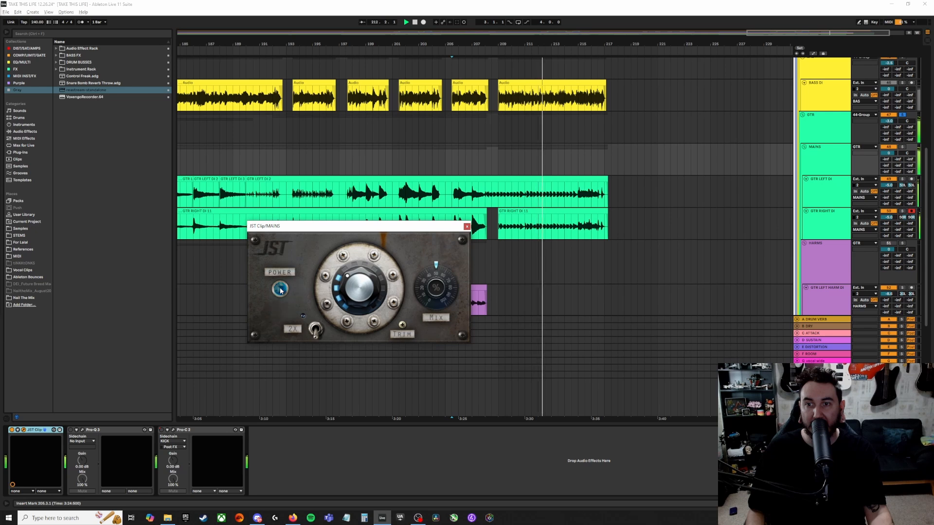
{"action": "left_click", "coordinate": [280, 289]}
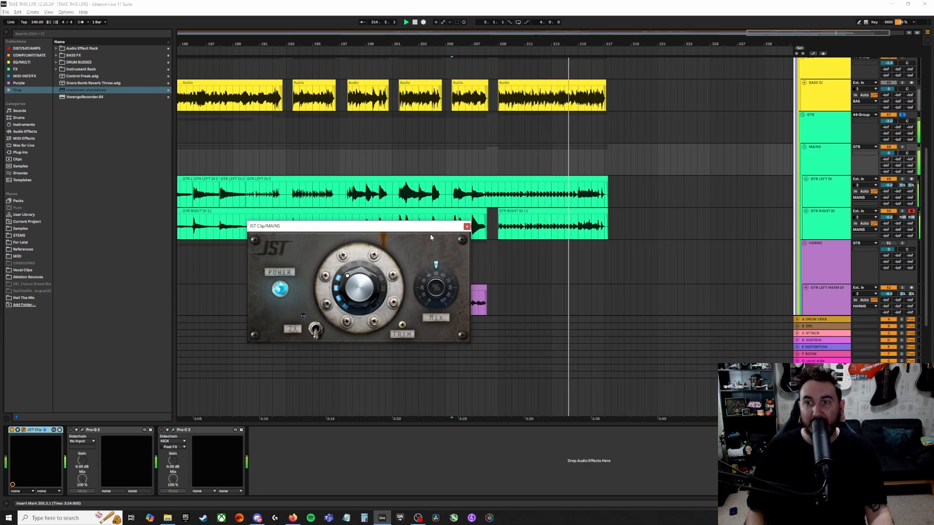
{"action": "left_click", "coordinate": [467, 226]}
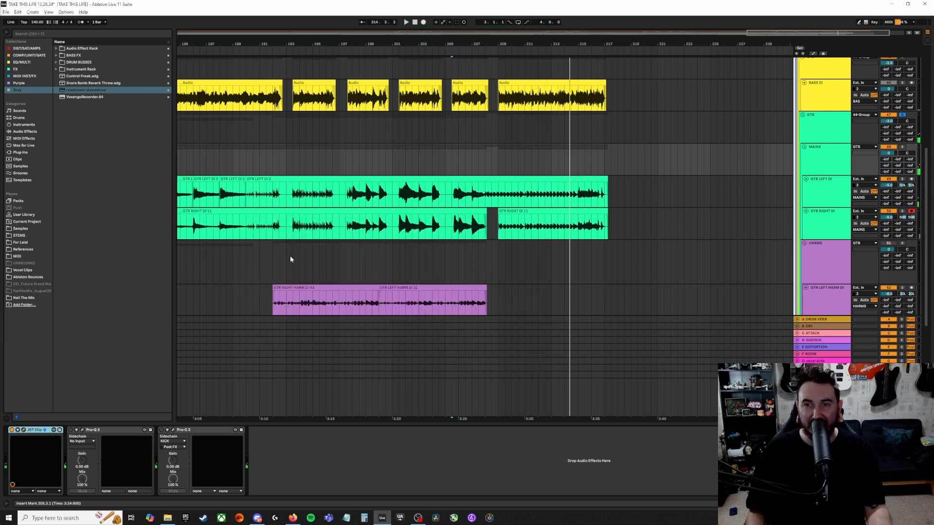
- Show the whole song, play it from bar 19, and check the JST Clip's effect on the MAINS group again
{"action": "key", "text": "w"}
{"action": "left_click", "coordinate": [232, 207]}
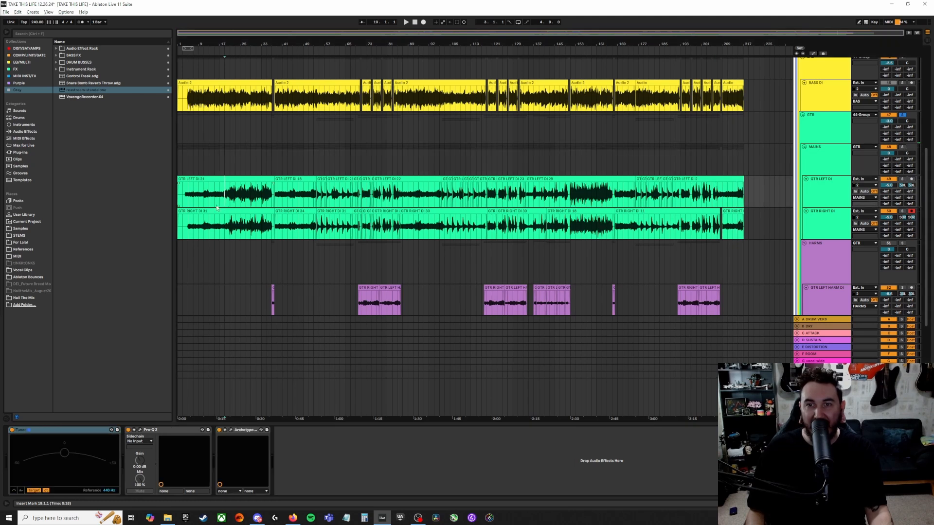
{"action": "key", "text": "space"}
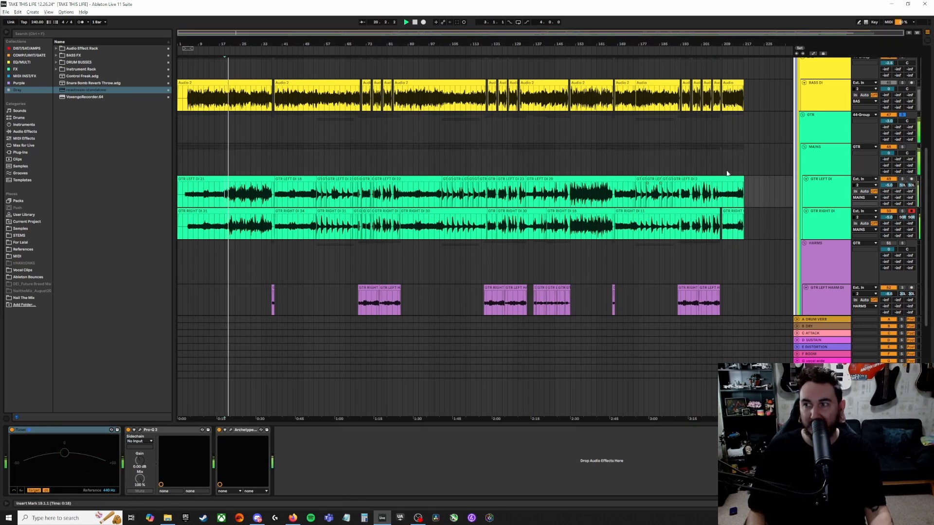
{"action": "key", "text": "Up"}
{"action": "left_click", "coordinate": [12, 431]}
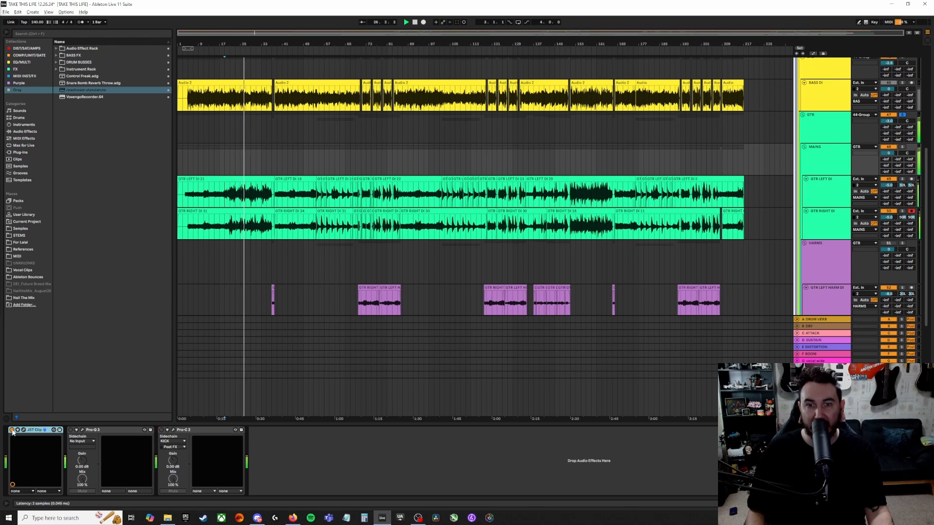
- Open the Pro-Q 3 on the MAINS group, move its window clear, and reactivate the equalizer
{"action": "left_click", "coordinate": [83, 431]}
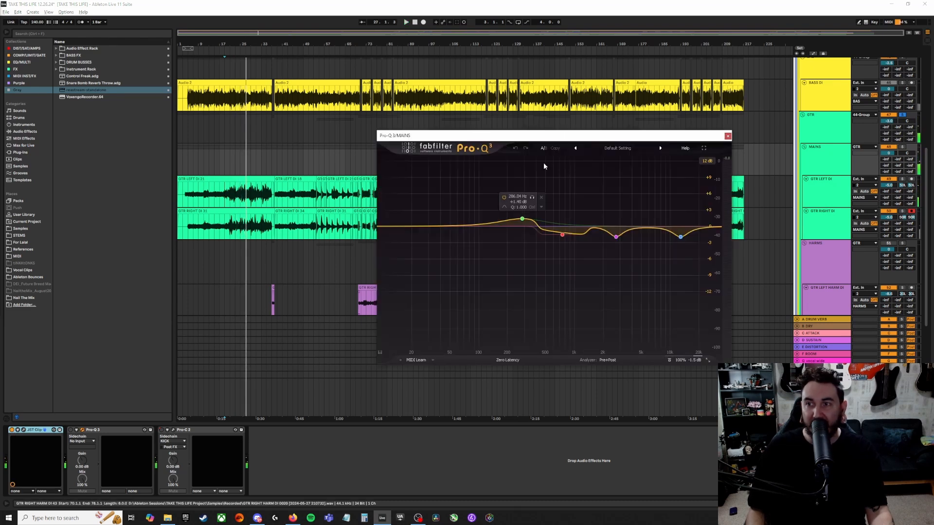
{"action": "left_click_drag", "start_coordinate": [561, 135], "coordinate": [378, 134]}
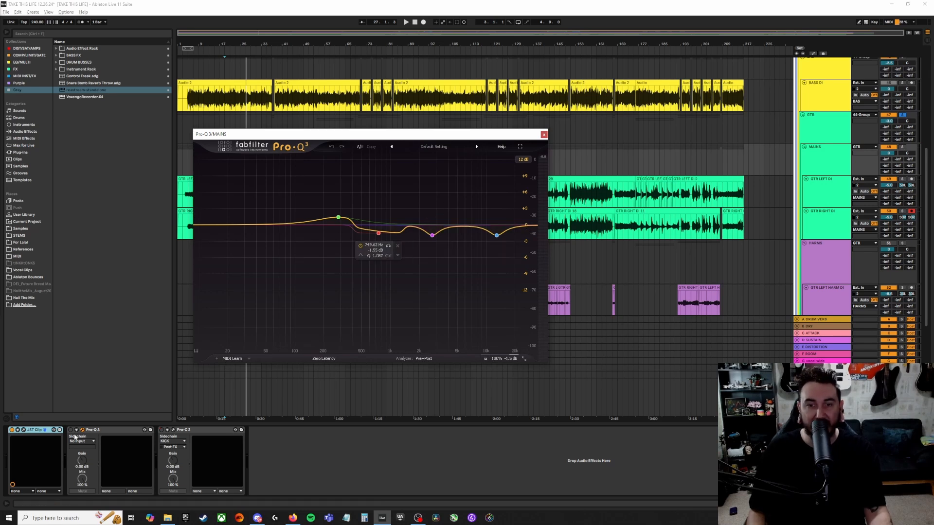
{"action": "left_click", "coordinate": [76, 438]}
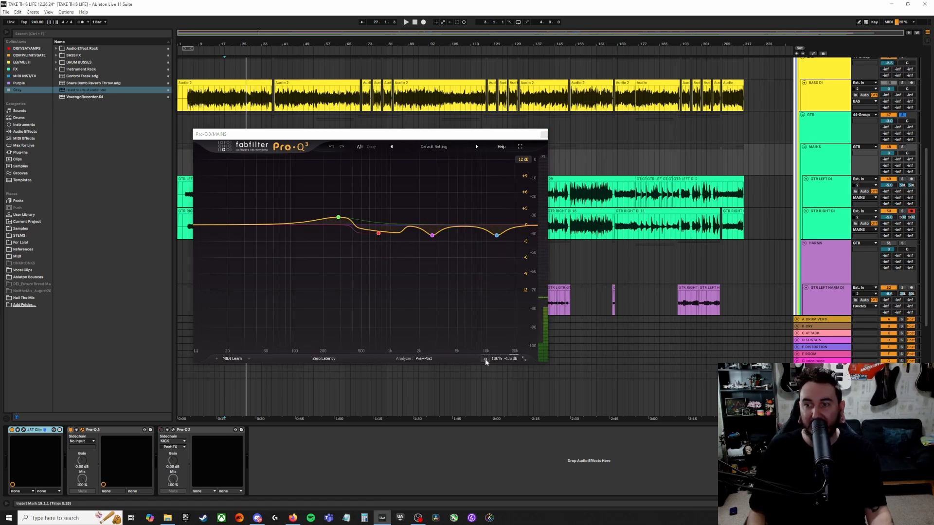
- Play from bar 19, compare the MAINS Pro-Q 3 bypassed and active, leaving it active, and hide its window
{"action": "key", "text": "space"}
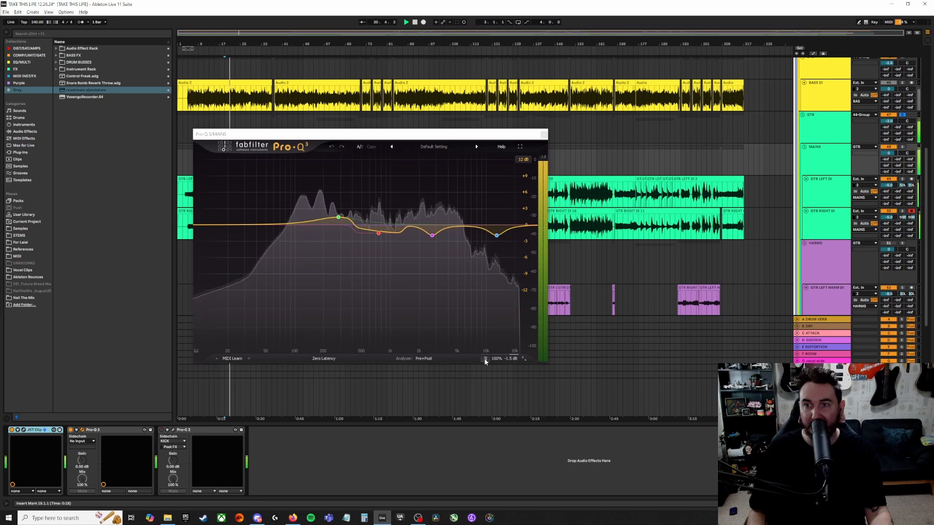
{"action": "left_click", "coordinate": [485, 358]}
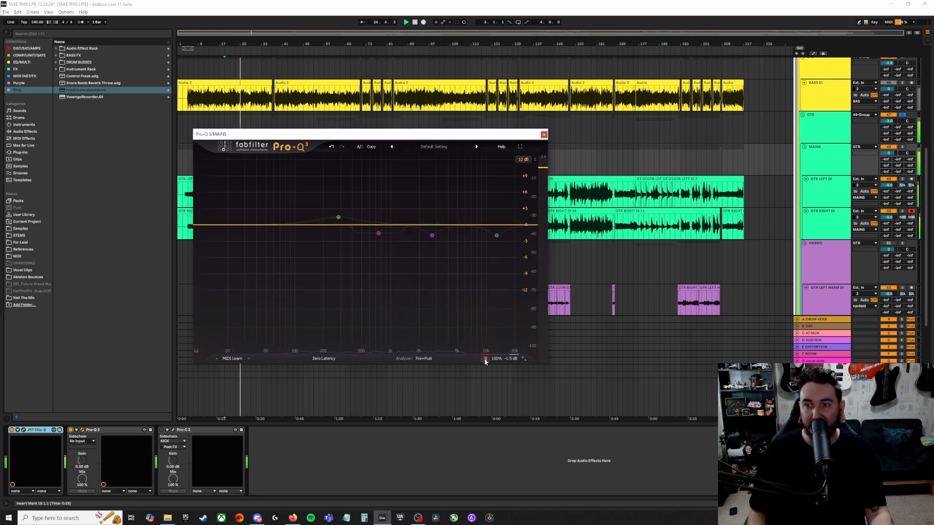
{"action": "left_click", "coordinate": [485, 359]}
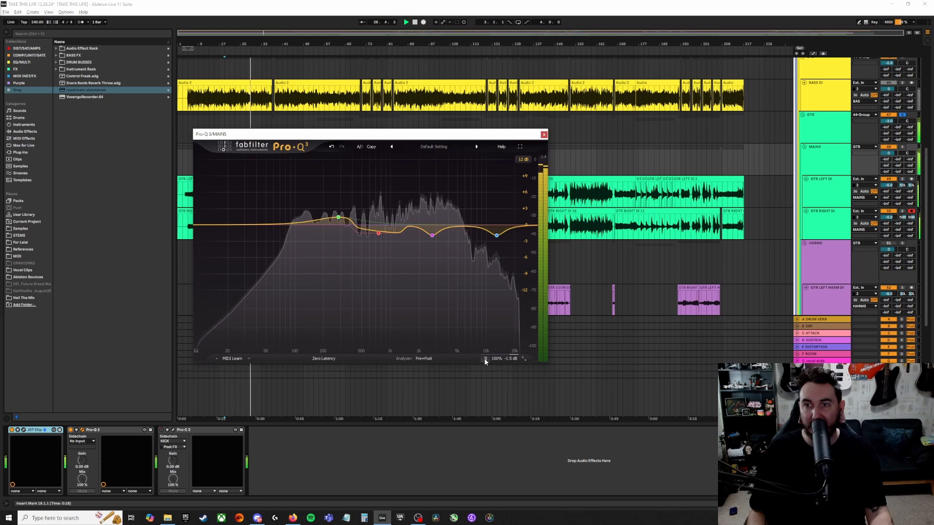
{"action": "key", "text": "space"}
{"action": "key", "text": "ctrl+alt+p"}
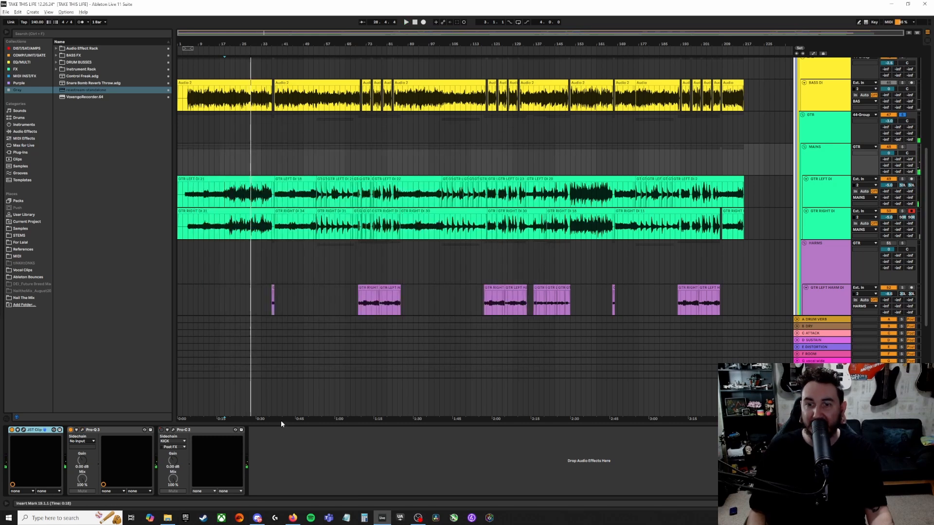
- Open the Pro-C 2 on the MAINS group to examine its compression and side-chain settings, and close it
{"action": "left_click", "coordinate": [173, 431]}
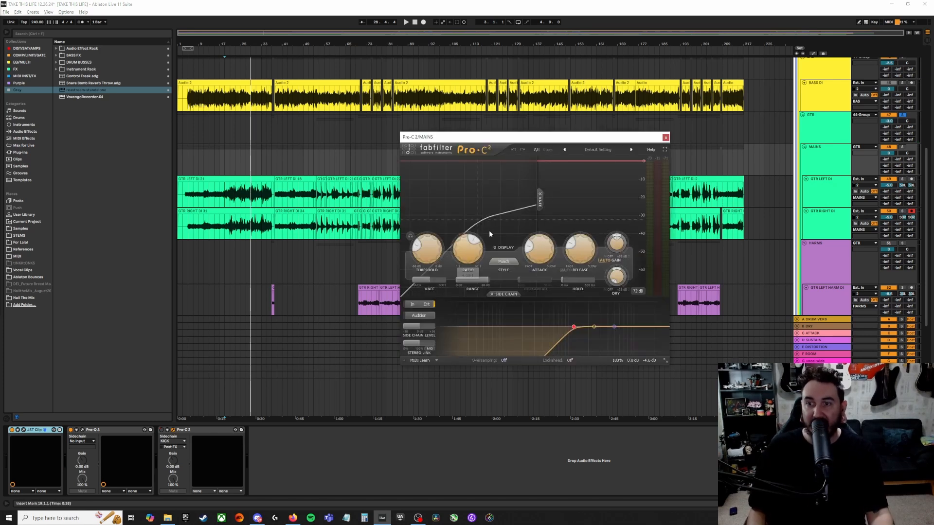
{"action": "left_click", "coordinate": [832, 161]}
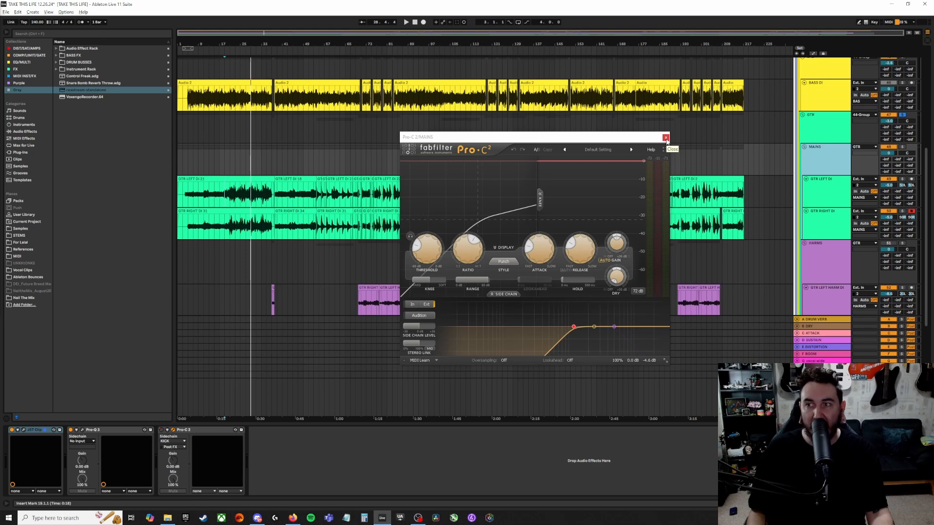
{"action": "left_click", "coordinate": [665, 138]}
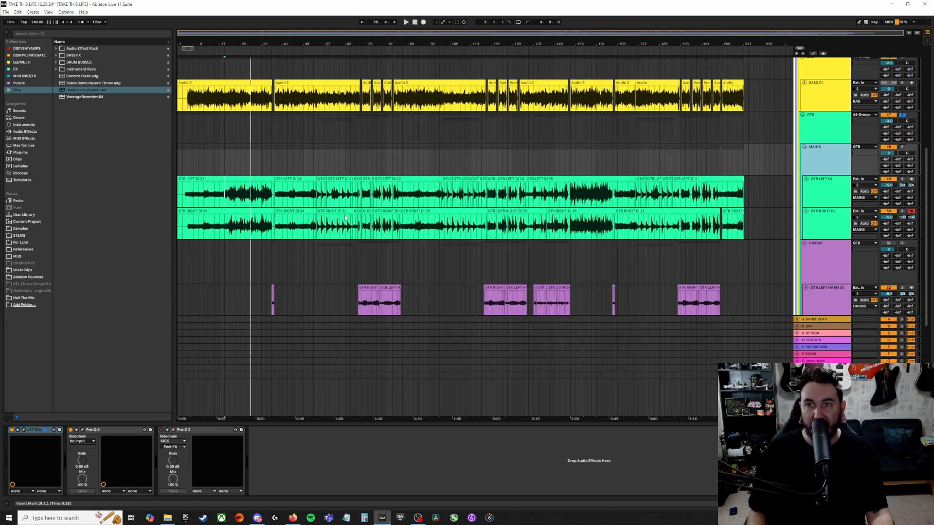
- Open the Pro-C 2 on the MAINS group, play from bar 68 to watch its gain reduction, and move its window clear
{"action": "left_click", "coordinate": [172, 429]}
{"action": "left_click_drag", "start_coordinate": [481, 134], "coordinate": [497, 200]}
{"action": "scroll", "coordinate": [380, 209], "scroll_direction": "up", "scroll_amount": 5}
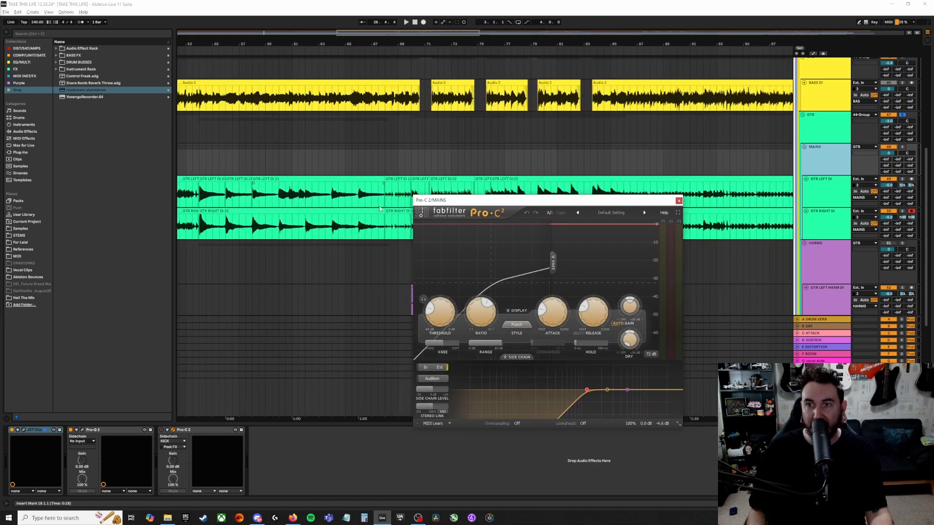
{"action": "left_click", "coordinate": [387, 204]}
{"action": "key", "text": "space"}
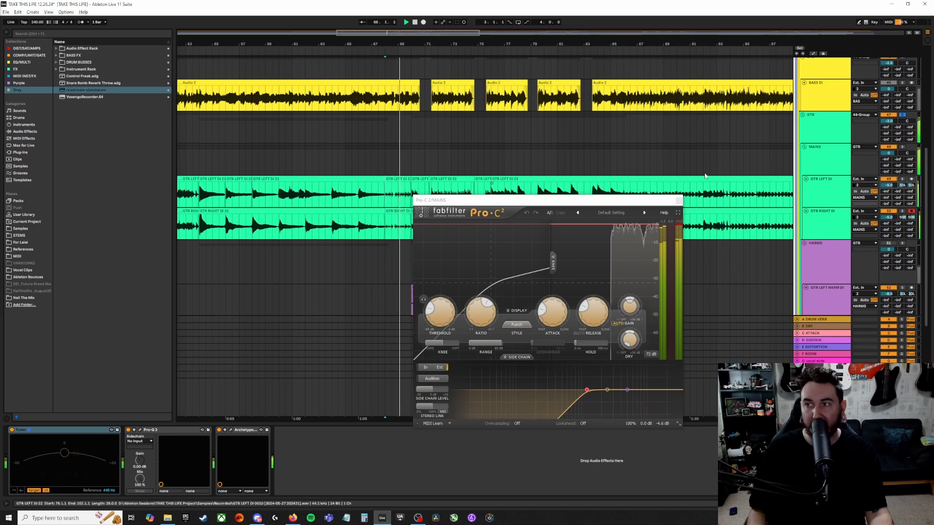
{"action": "left_click", "coordinate": [822, 170]}
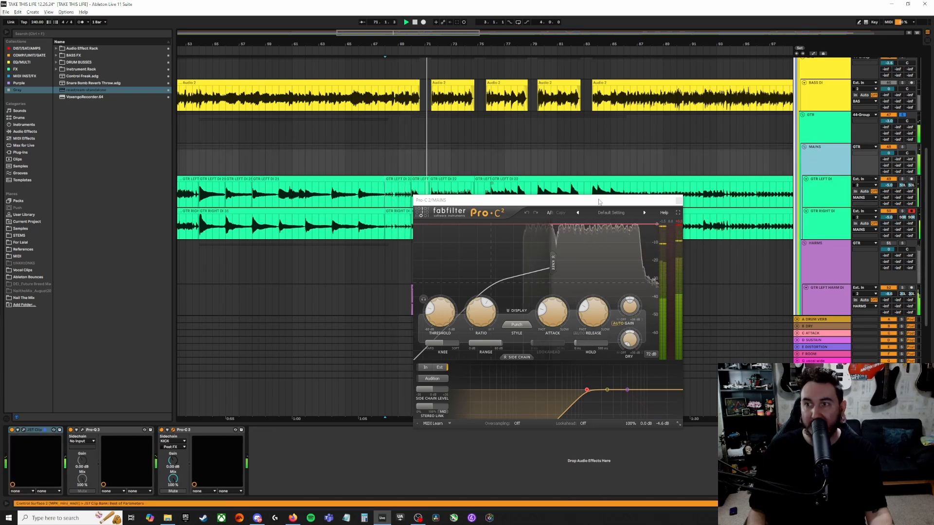
{"action": "left_click_drag", "start_coordinate": [598, 201], "coordinate": [671, 207]}
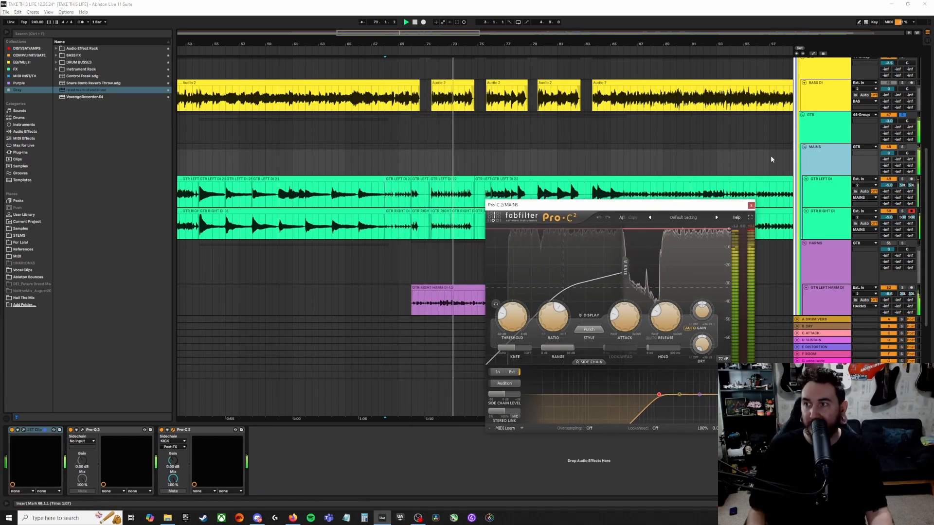
- Solo the DRUMS group alongside the guitars, listen to the side-chained Pro-C 2 on MAINS, and close its window
{"action": "scroll", "coordinate": [811, 175], "scroll_direction": "up", "scroll_amount": 6}
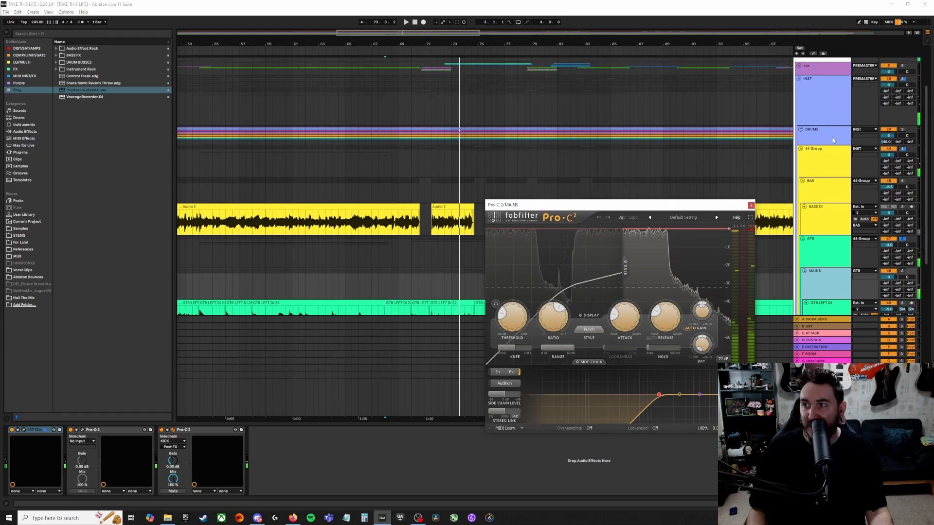
{"action": "left_click", "coordinate": [902, 129]}
{"action": "key", "text": "space"}
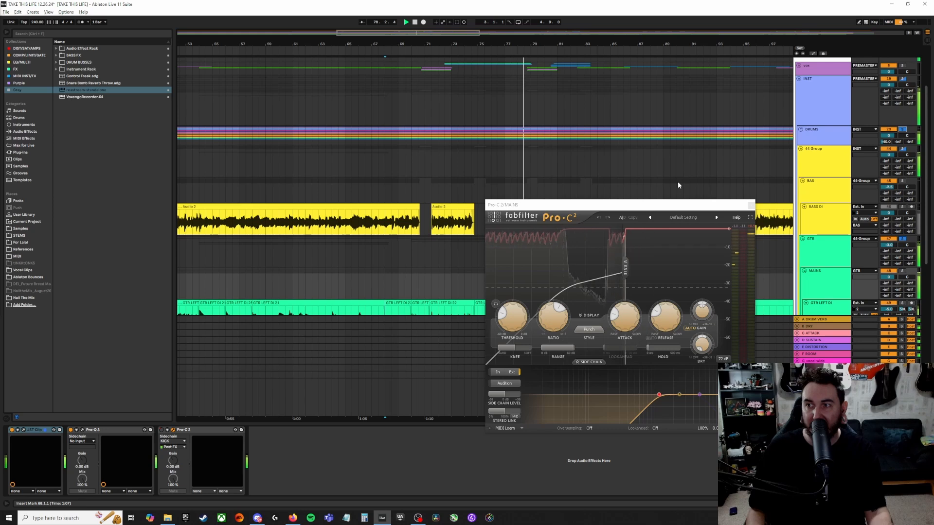
{"action": "left_click", "coordinate": [752, 204]}
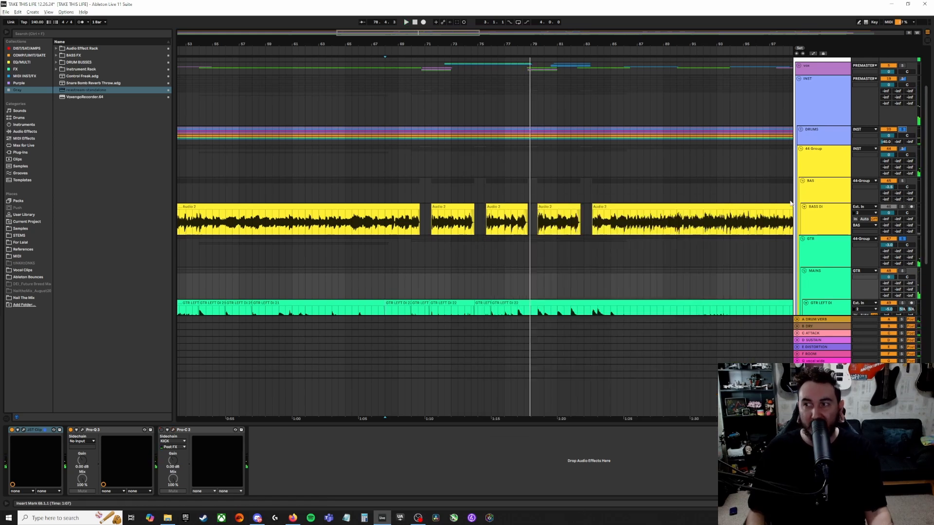
- Solo the MAINS group, show the GTR group's device chain, and bring the harmony tracks into view across the whole song
{"action": "scroll", "coordinate": [879, 179], "scroll_direction": "down", "scroll_amount": 3}
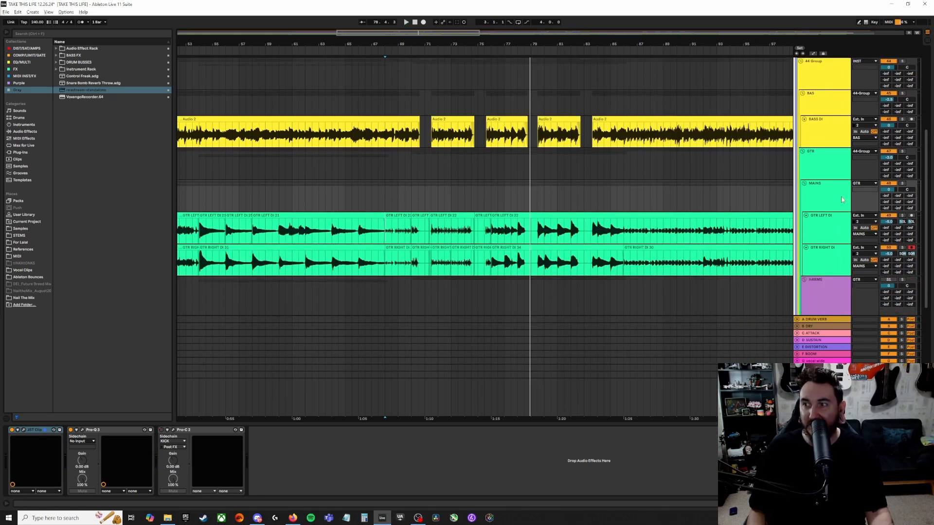
{"action": "left_click", "coordinate": [902, 183]}
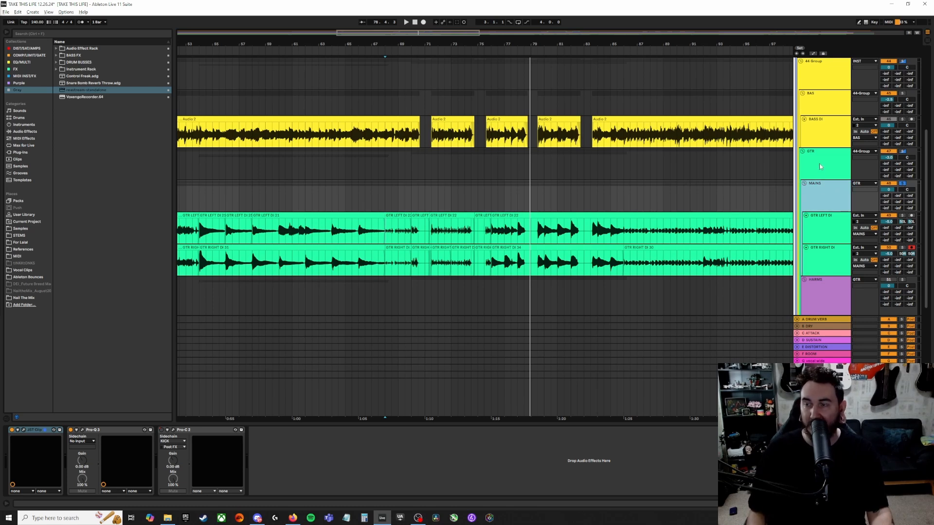
{"action": "left_click", "coordinate": [820, 166]}
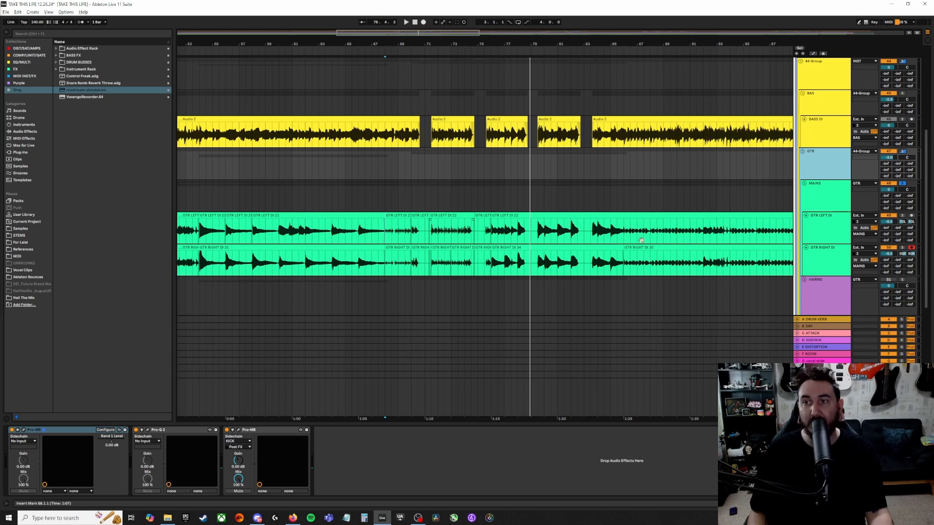
{"action": "key", "text": "w"}
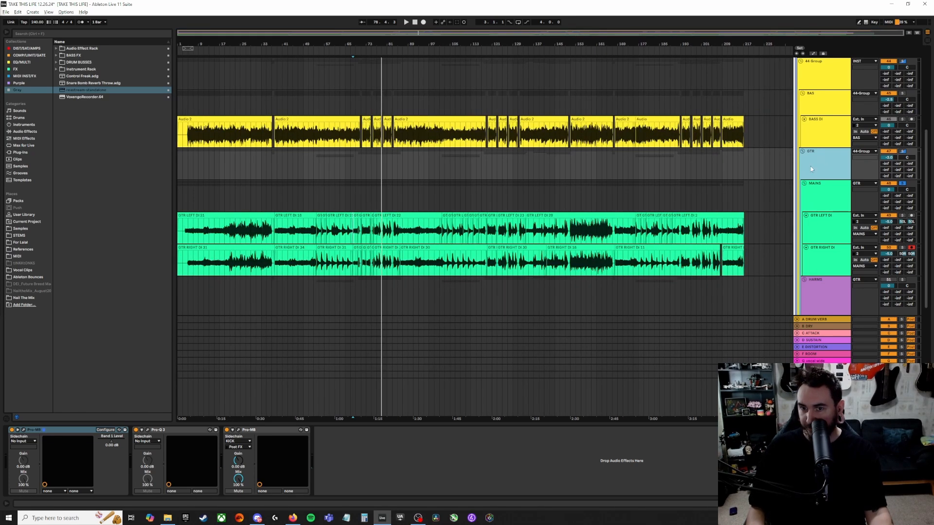
{"action": "scroll", "coordinate": [810, 169], "scroll_direction": "down", "scroll_amount": 3}
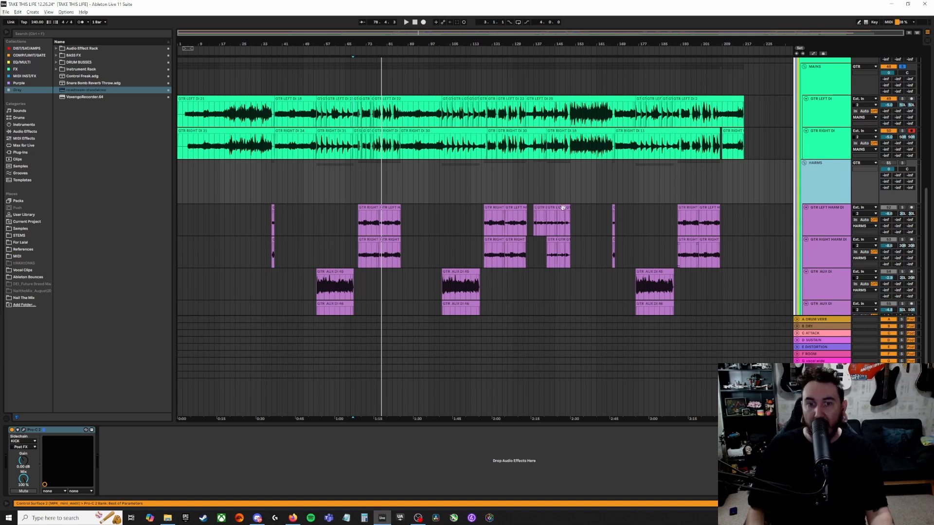
- Inspect the Pro-Q 3 curve and the Archetype Gojira amp settings on GTR LEFT HARM DI, closing each plugin window
{"action": "left_click", "coordinate": [826, 222]}
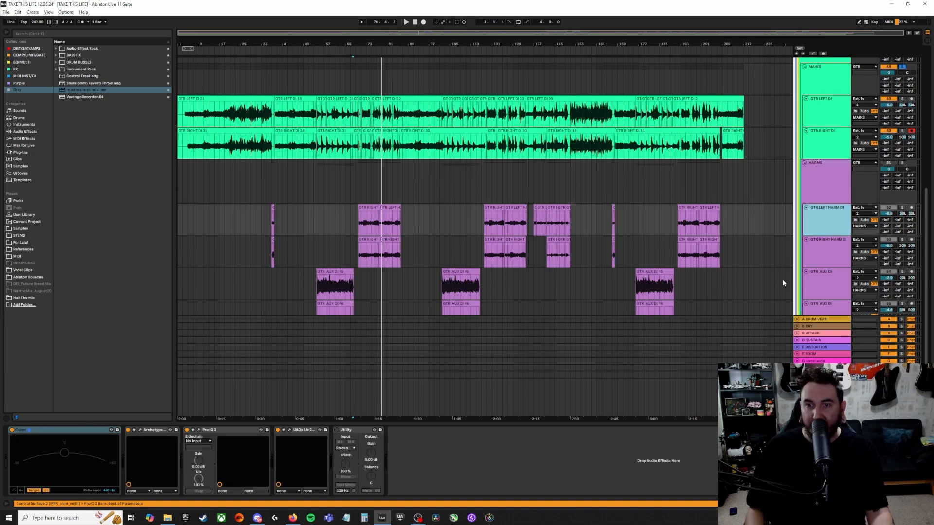
{"action": "left_click", "coordinate": [199, 431]}
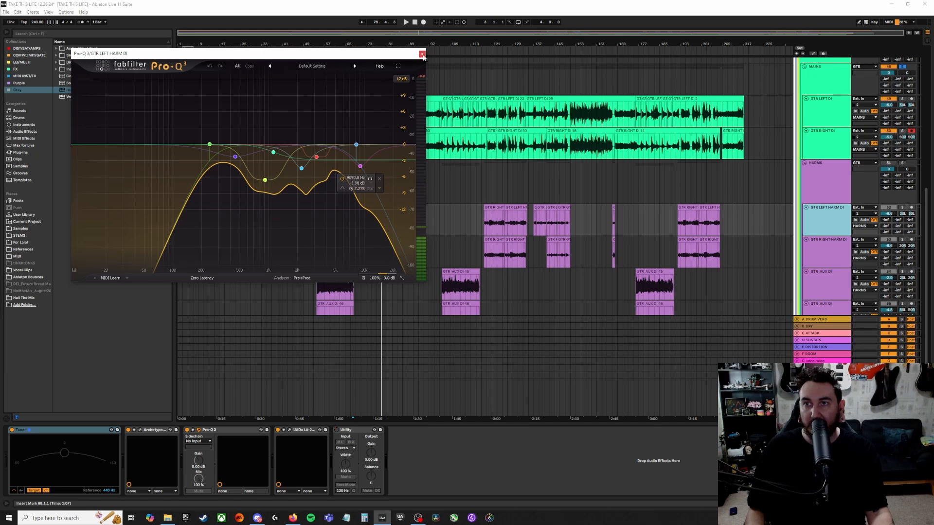
{"action": "left_click", "coordinate": [422, 54]}
{"action": "left_click", "coordinate": [140, 430]}
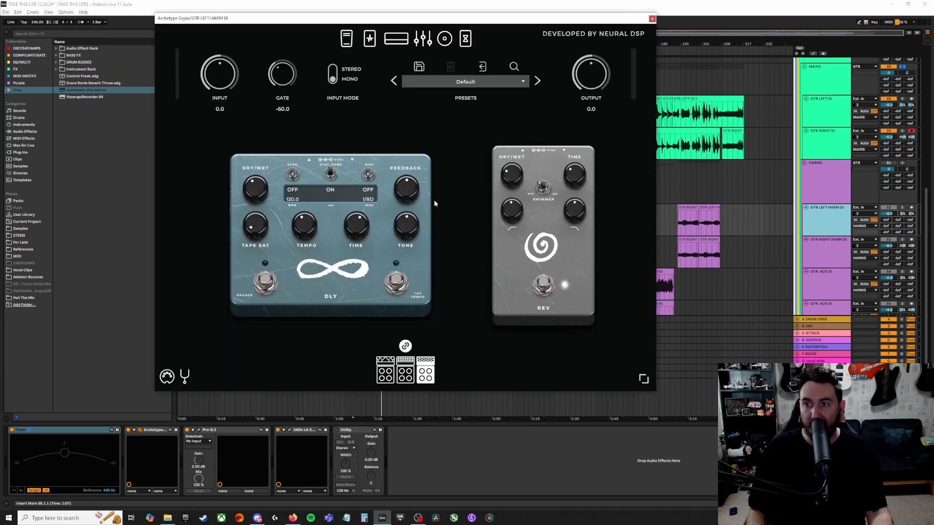
{"action": "left_click", "coordinate": [389, 42]}
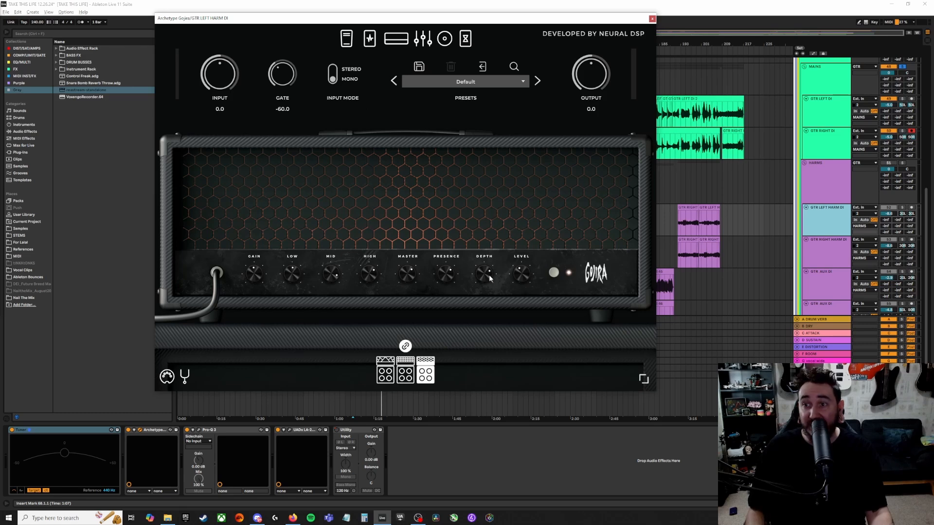
{"action": "left_click", "coordinate": [652, 19]}
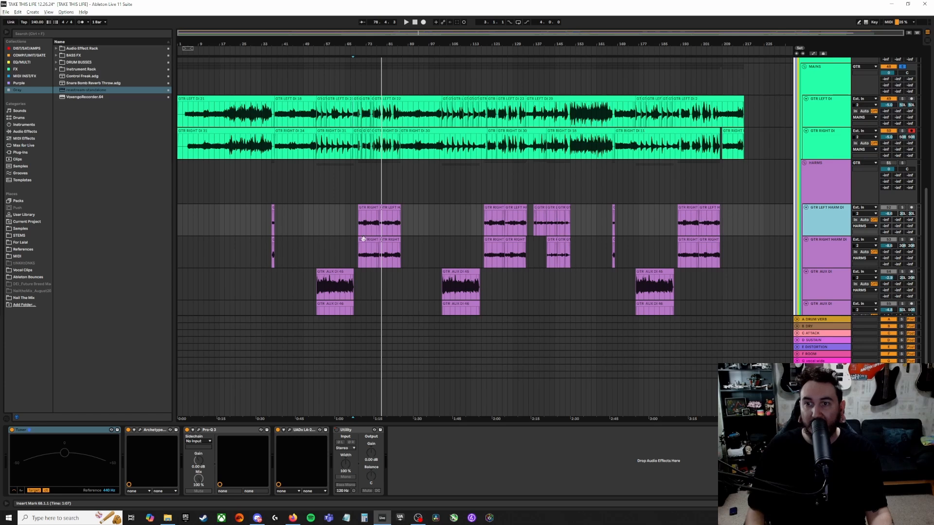
- Solo the HARMS group, play the harmony guitars from bar 70, and return to the GTR LEFT HARM DI device chain
{"action": "left_click", "coordinate": [893, 164]}
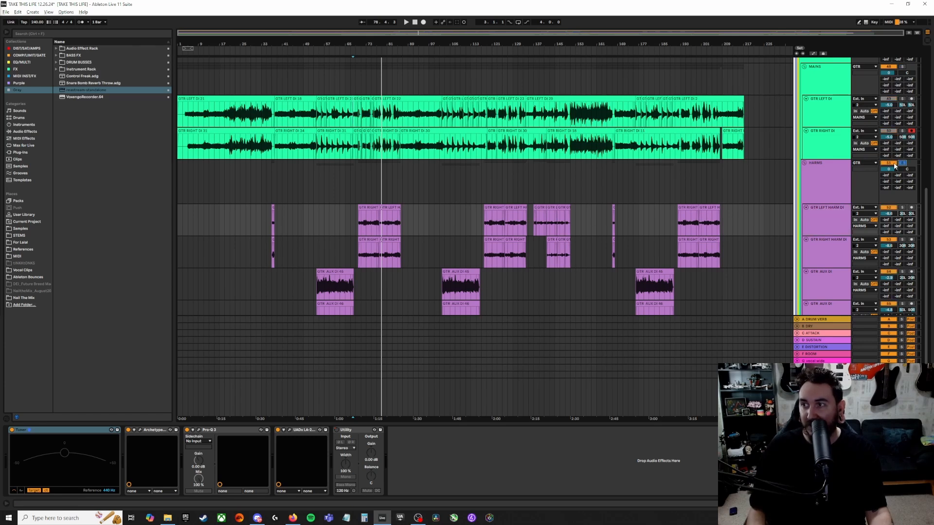
{"action": "key", "text": "plus"}
{"action": "key", "text": "plus"}
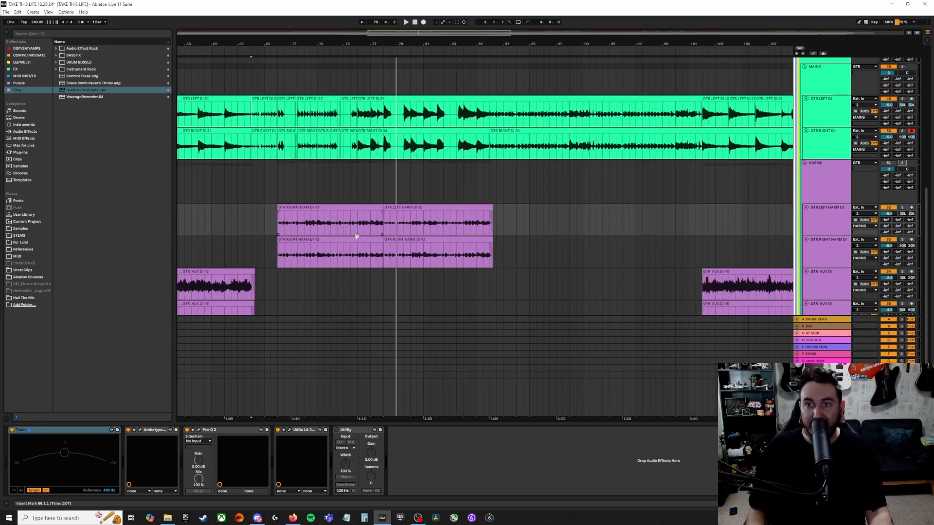
{"action": "key", "text": "space"}
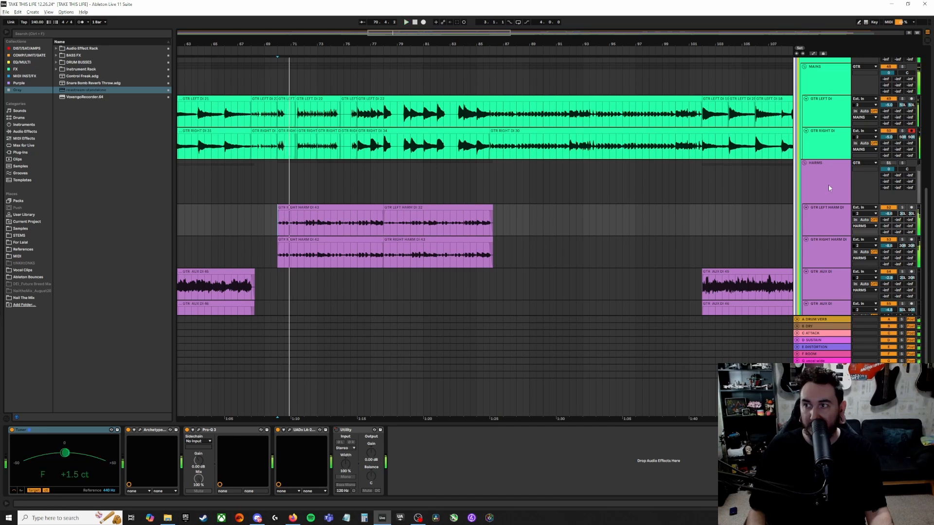
{"action": "left_click", "coordinate": [837, 176]}
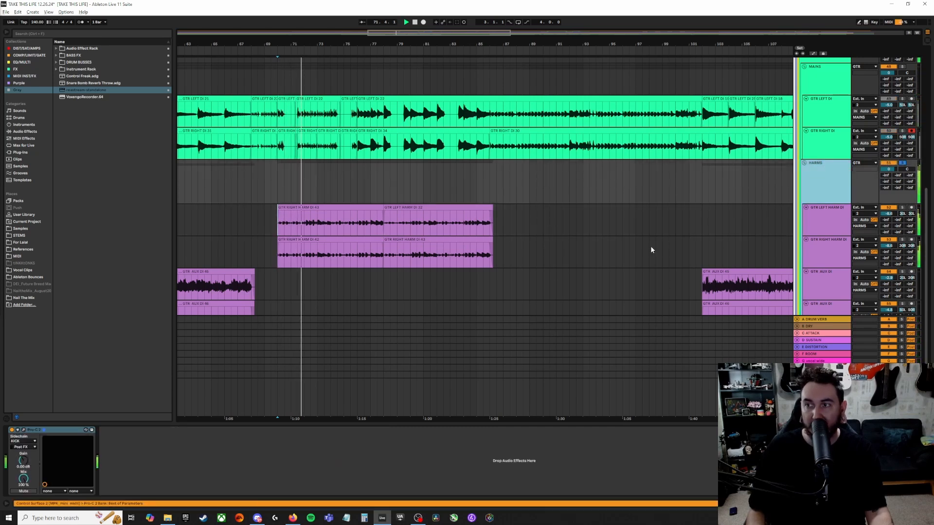
{"action": "left_click", "coordinate": [825, 219]}
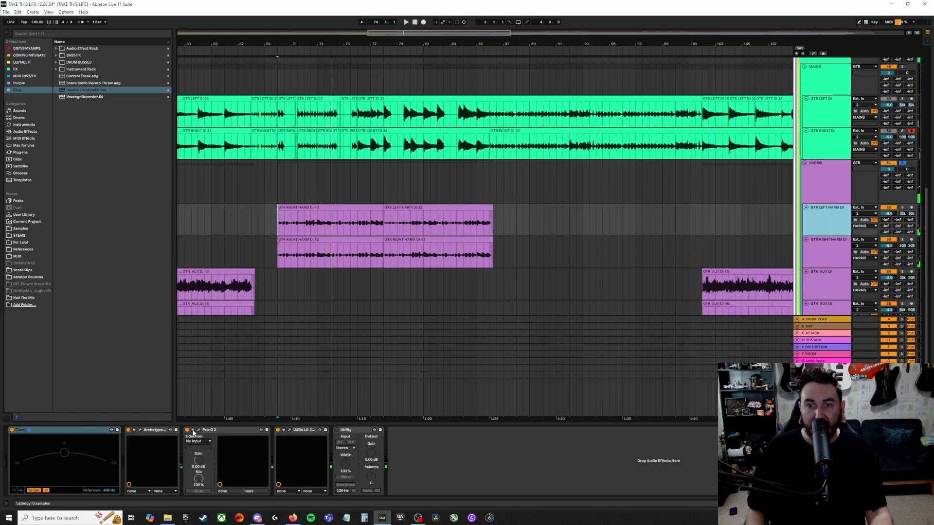
- Examine the pedals, graphic EQ, and delay and reverb in Archetype Gojira on GTR LEFT HARM DI, and close it
{"action": "left_click", "coordinate": [140, 430]}
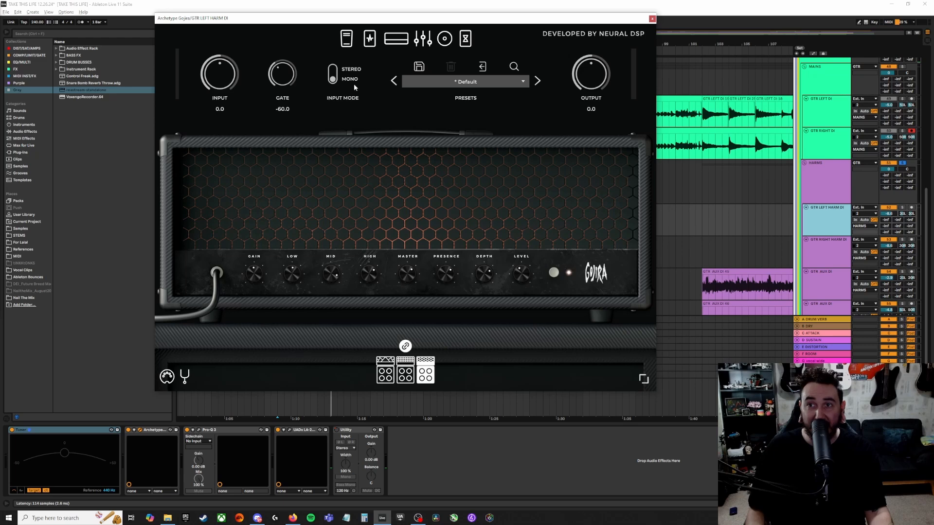
{"action": "left_click", "coordinate": [371, 42]}
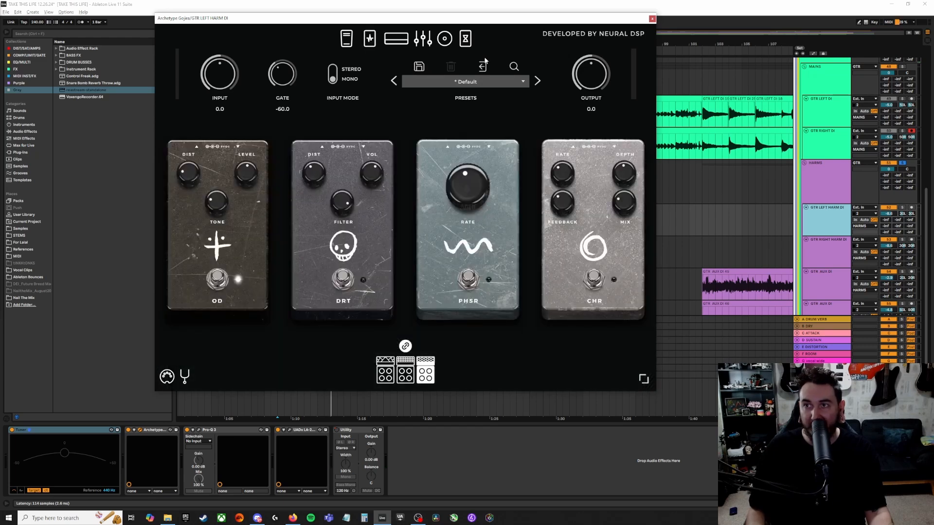
{"action": "left_click", "coordinate": [426, 41]}
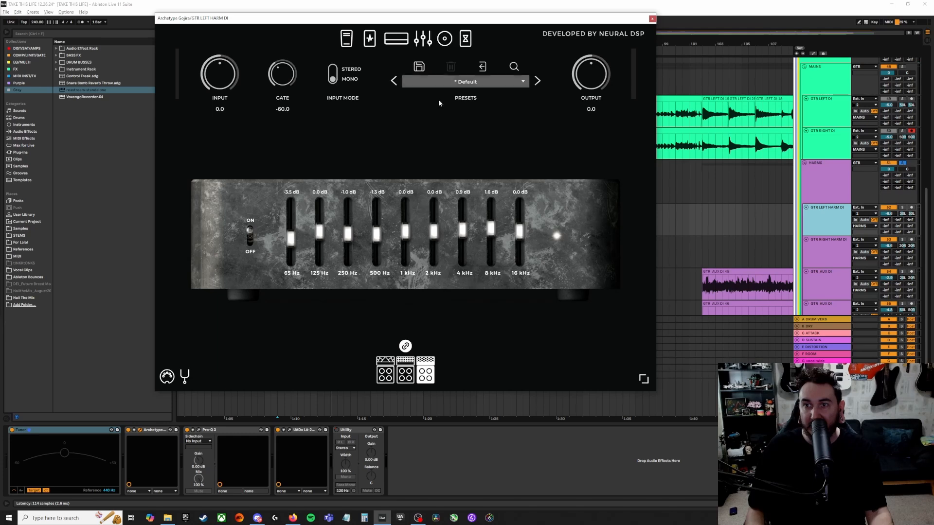
{"action": "left_click", "coordinate": [445, 38]}
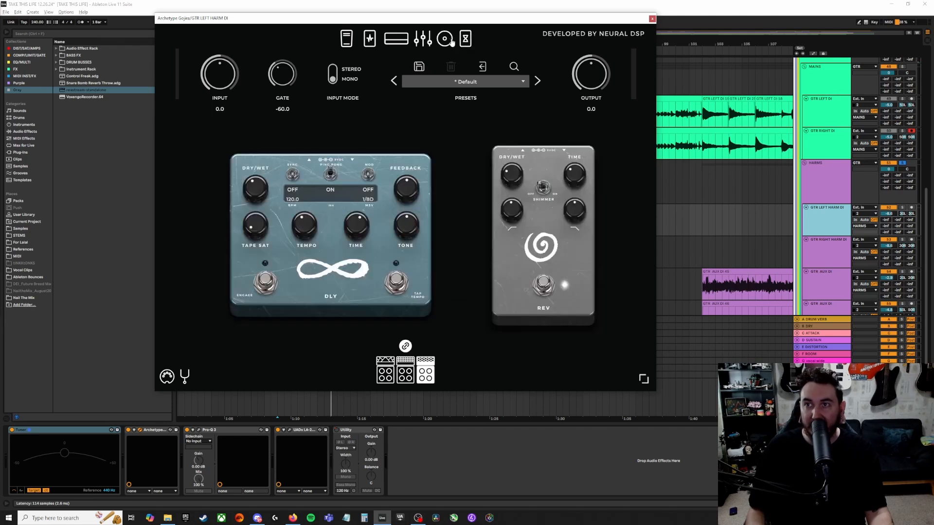
{"action": "left_click", "coordinate": [448, 41]}
{"action": "left_click", "coordinate": [466, 41]}
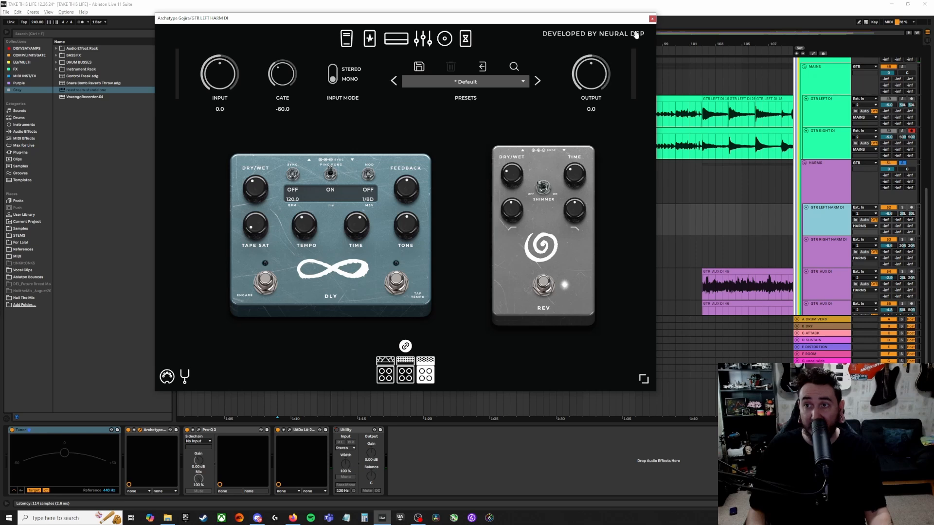
{"action": "left_click", "coordinate": [652, 19]}
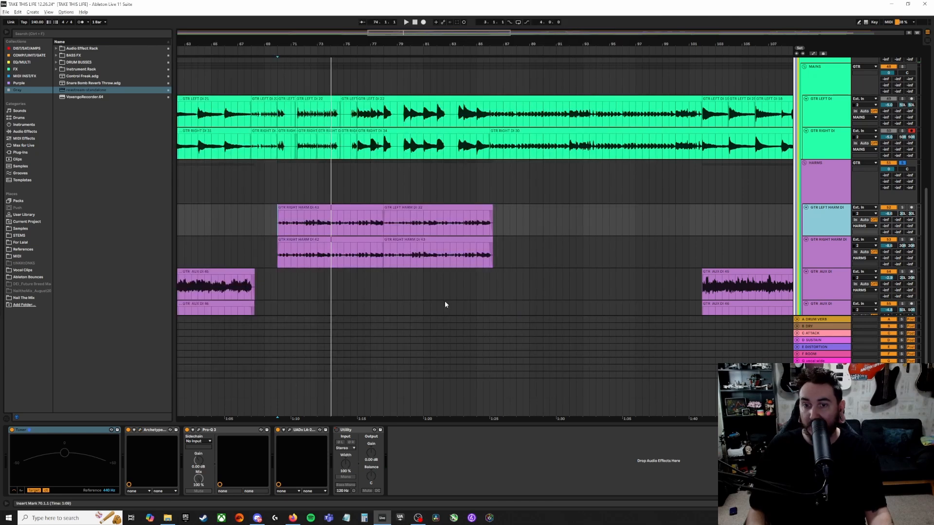
- Open the Pro-Q 3 on GTR LEFT HARM DI and examine its midrange cuts
{"action": "left_click", "coordinate": [199, 430]}
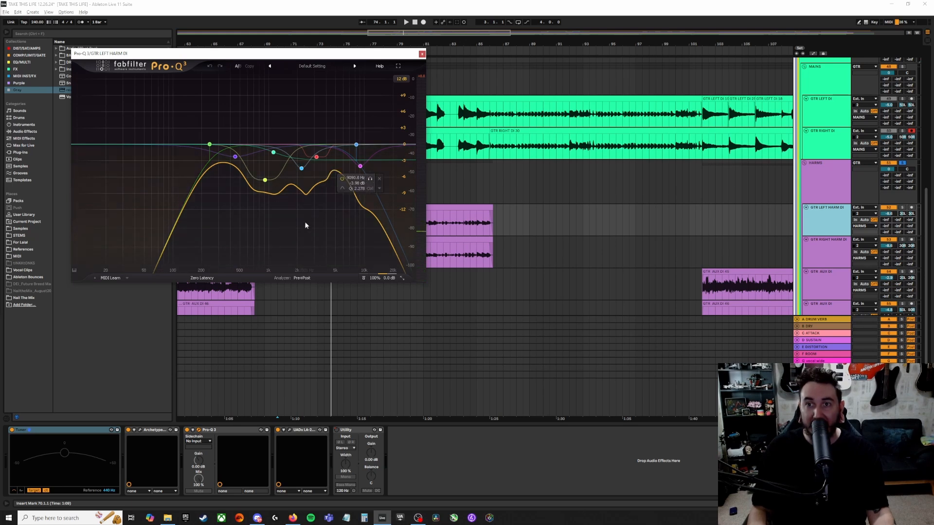
{"action": "left_click_drag", "start_coordinate": [314, 144], "coordinate": [301, 172]}
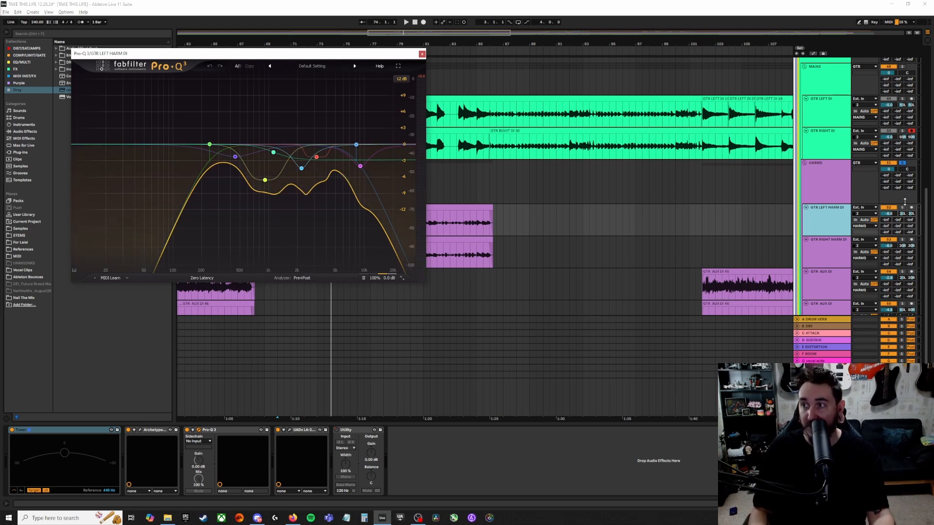
- Play the harmony guitars, toggling Pro-Q 3 off and on for comparison, and inspect its high-frequency bands
{"action": "key", "text": "space"}
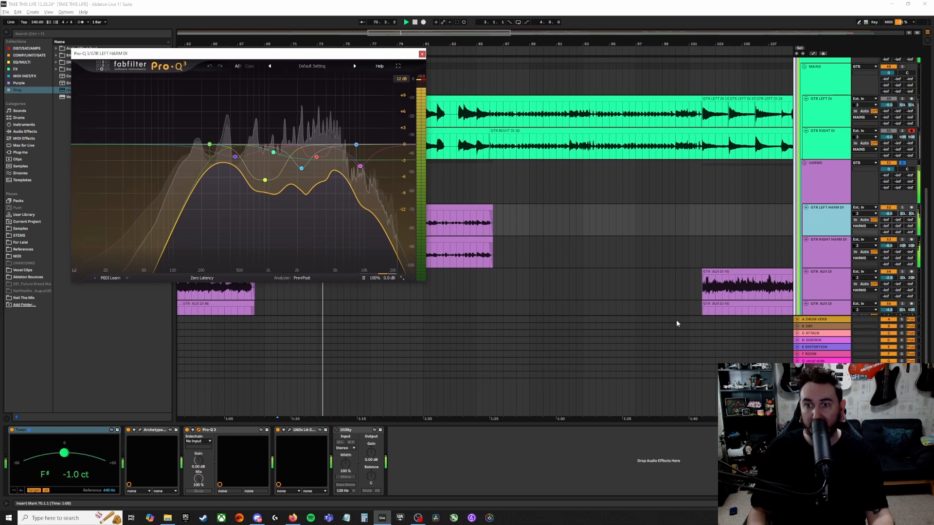
{"action": "left_click", "coordinate": [188, 432]}
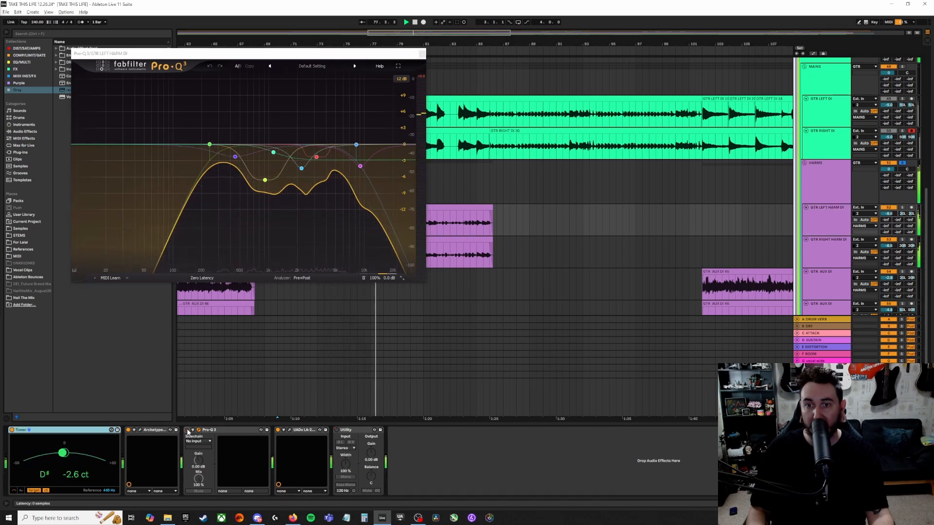
{"action": "left_click", "coordinate": [188, 431]}
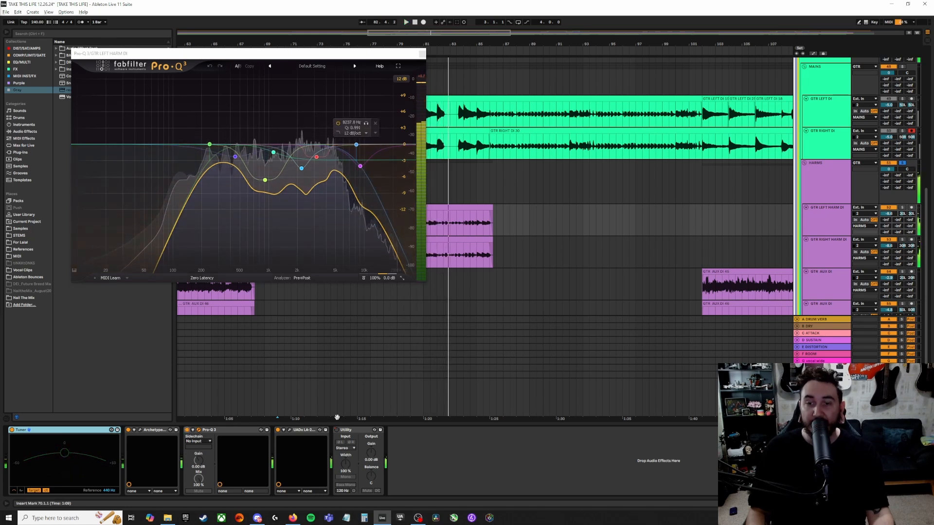
{"action": "mouse_move", "coordinate": [385, 175]}
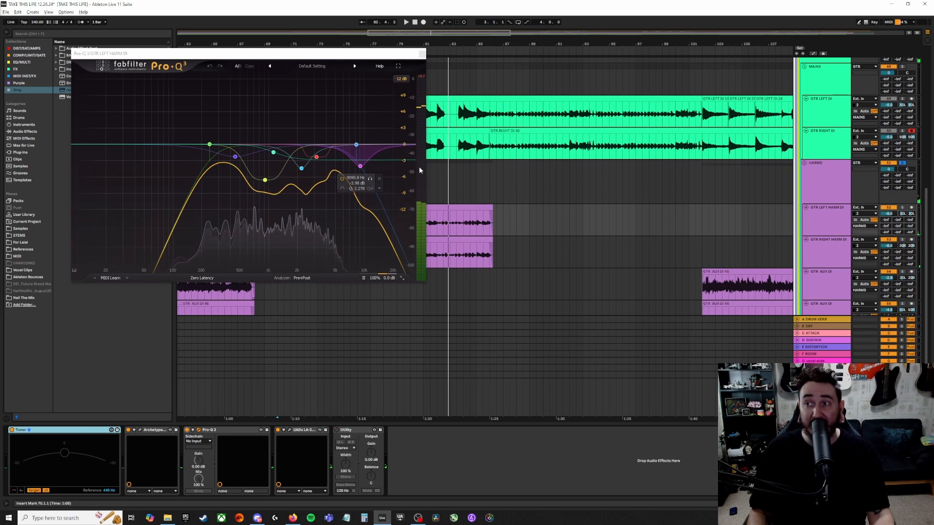
{"action": "mouse_move", "coordinate": [335, 162]}
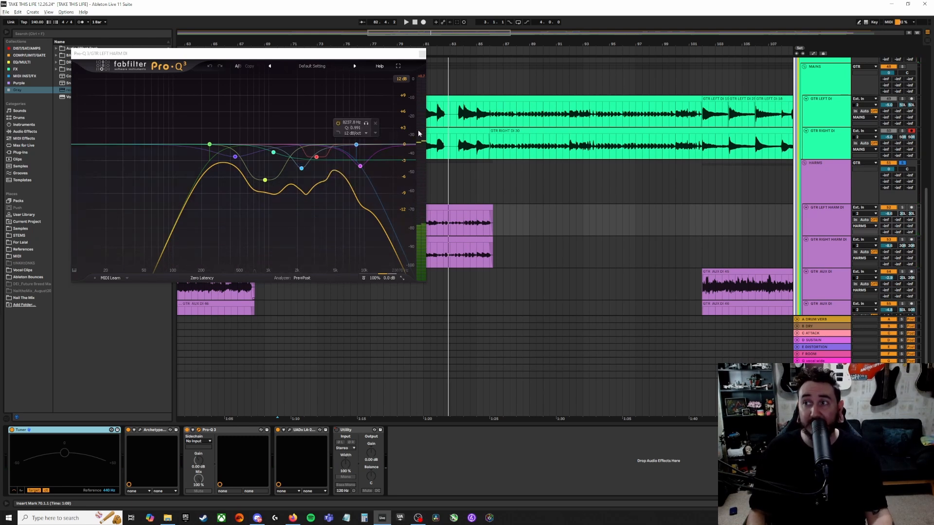
- Solo the GTR group to hear the harmonies against the main guitars, and return the solo to the HARMS group
{"action": "scroll", "coordinate": [632, 106], "scroll_direction": "up", "scroll_amount": 3}
{"action": "left_click", "coordinate": [902, 86]}
{"action": "key", "text": "space"}
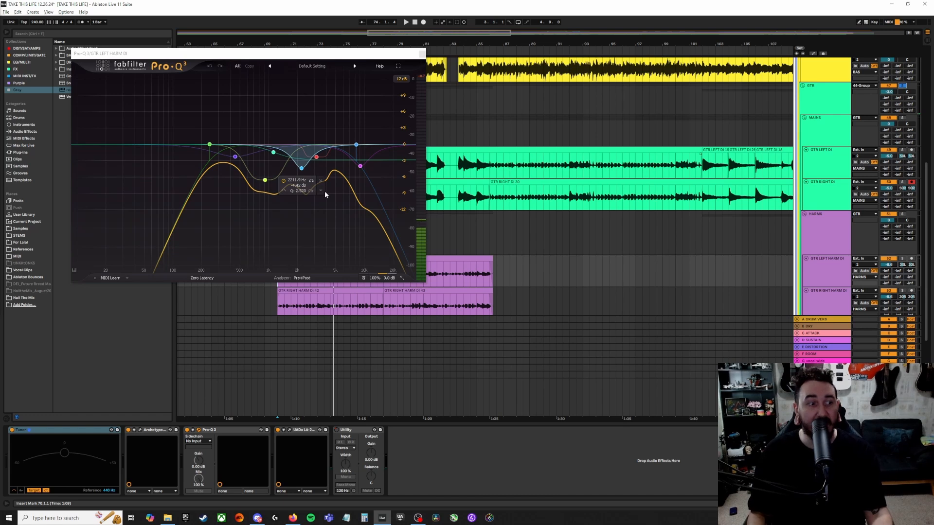
{"action": "key", "text": "space"}
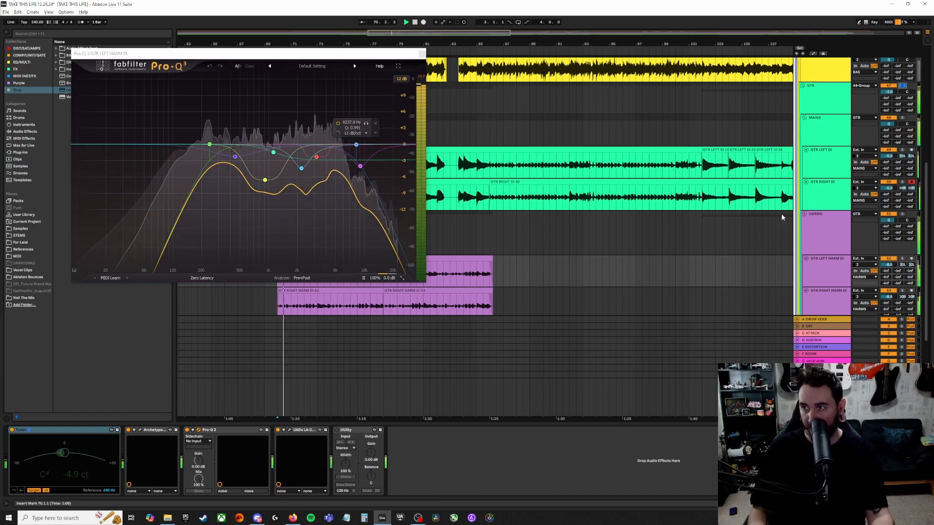
{"action": "left_click", "coordinate": [903, 214]}
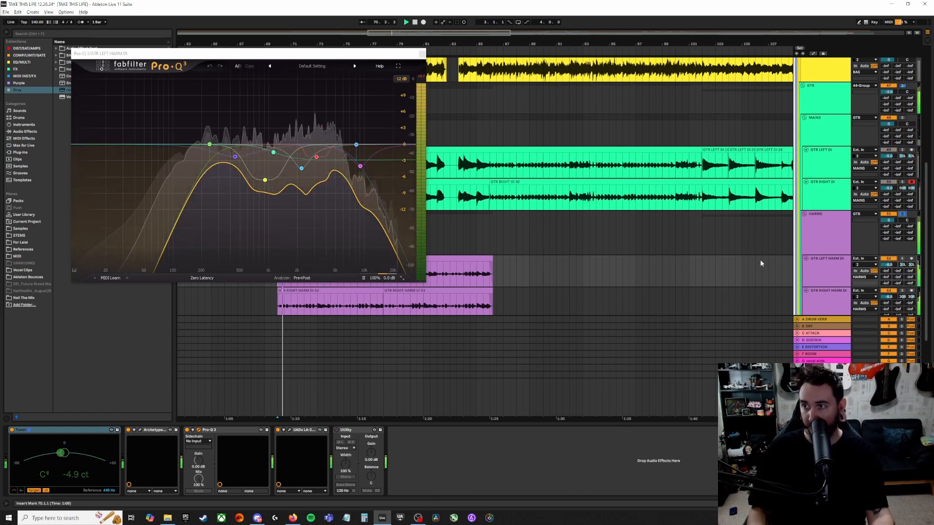
{"action": "scroll", "coordinate": [608, 296], "scroll_direction": "down", "scroll_amount": 2}
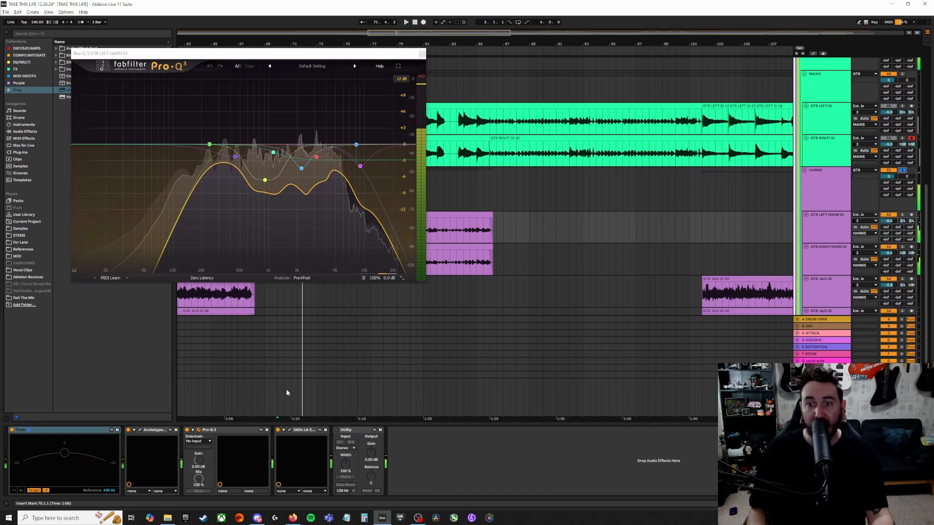
- Close the left harmony equalizer and inspect the LA-2A compressor on GTR RIGHT HARM DI during playback
{"action": "left_click", "coordinate": [832, 235]}
{"action": "left_click", "coordinate": [829, 259]}
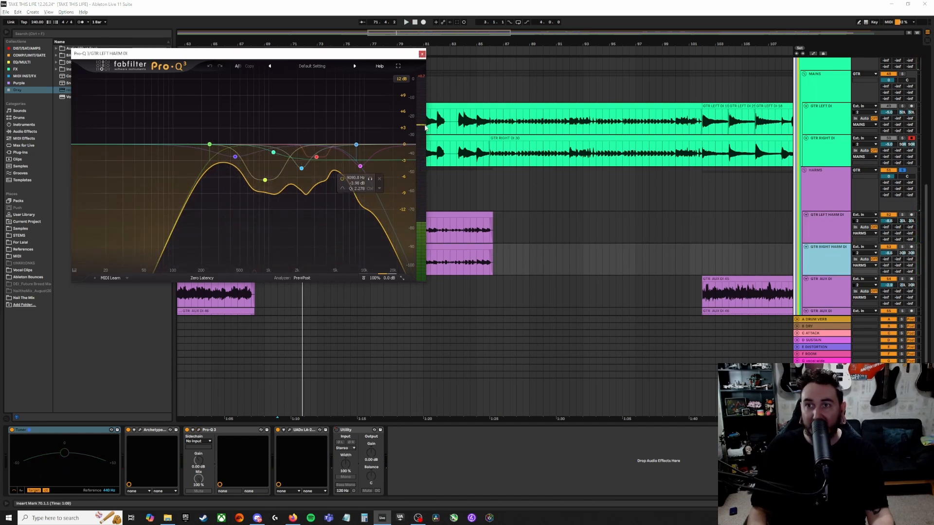
{"action": "left_click", "coordinate": [422, 54]}
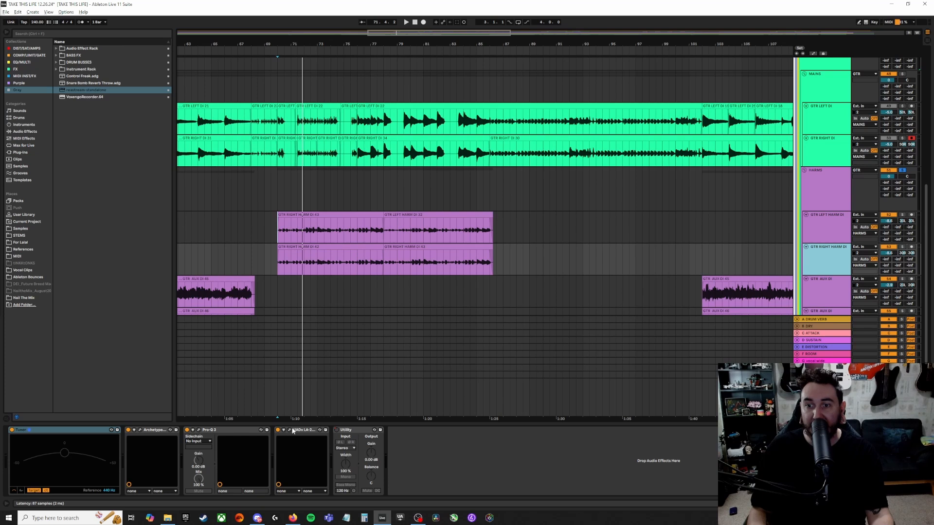
{"action": "left_click", "coordinate": [293, 431]}
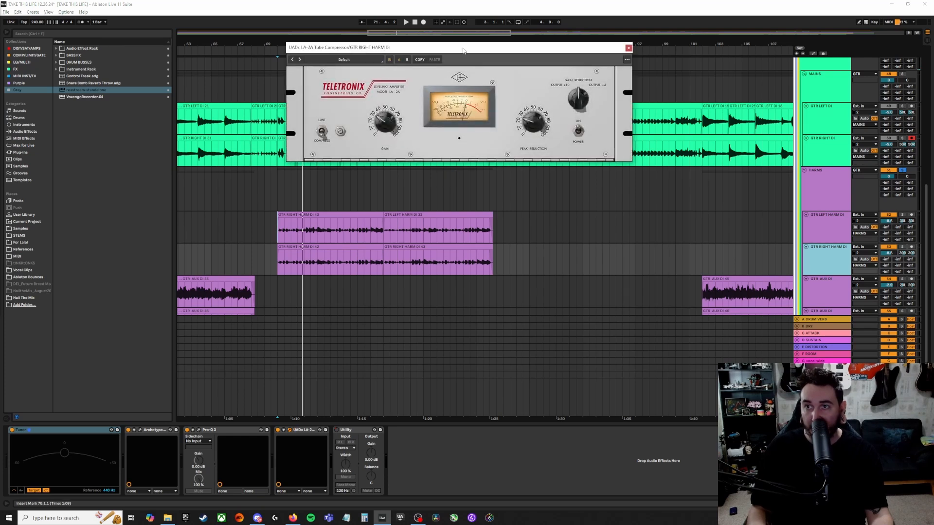
{"action": "left_click_drag", "start_coordinate": [463, 50], "coordinate": [492, 83]}
{"action": "key", "text": "space"}
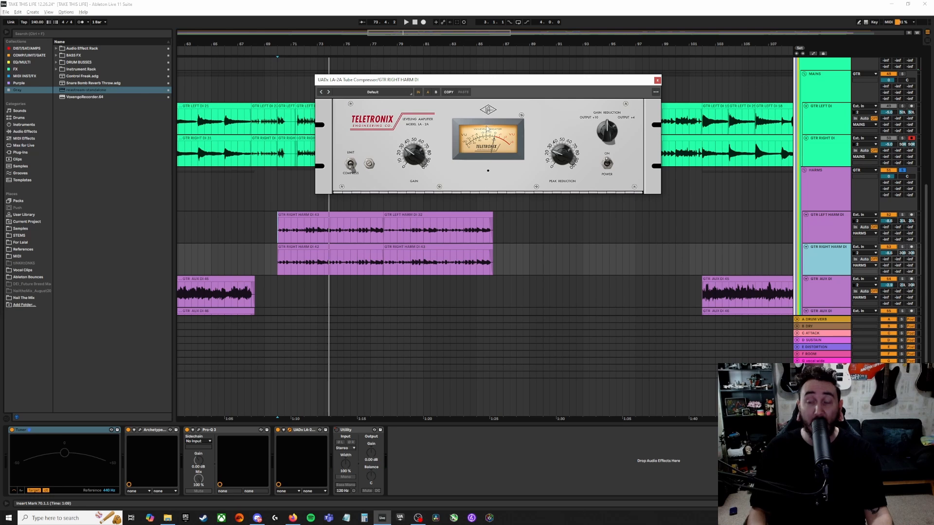
{"action": "left_click", "coordinate": [657, 80]}
- Review the Pro-Q 3 equalizer curve on the upper GTR AUX DI track
{"action": "scroll", "coordinate": [776, 197], "scroll_direction": "down", "scroll_amount": 1}
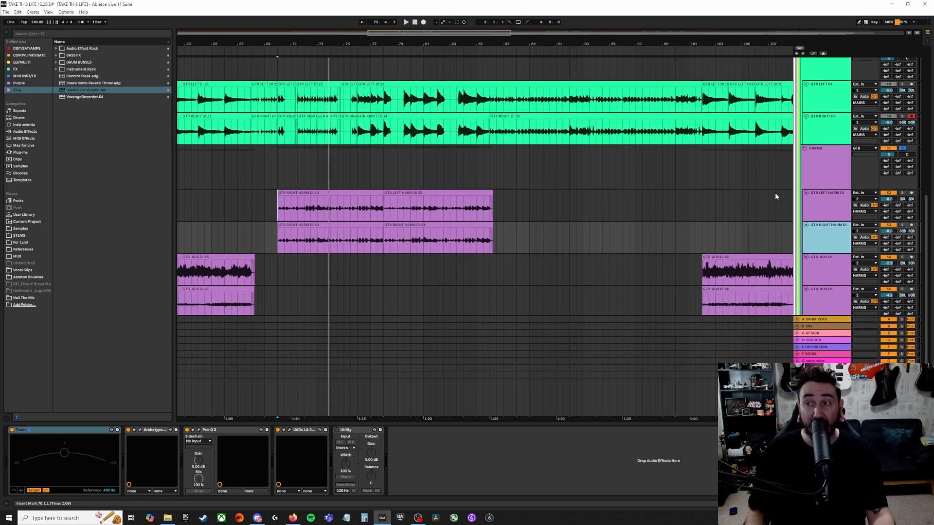
{"action": "left_click", "coordinate": [813, 270]}
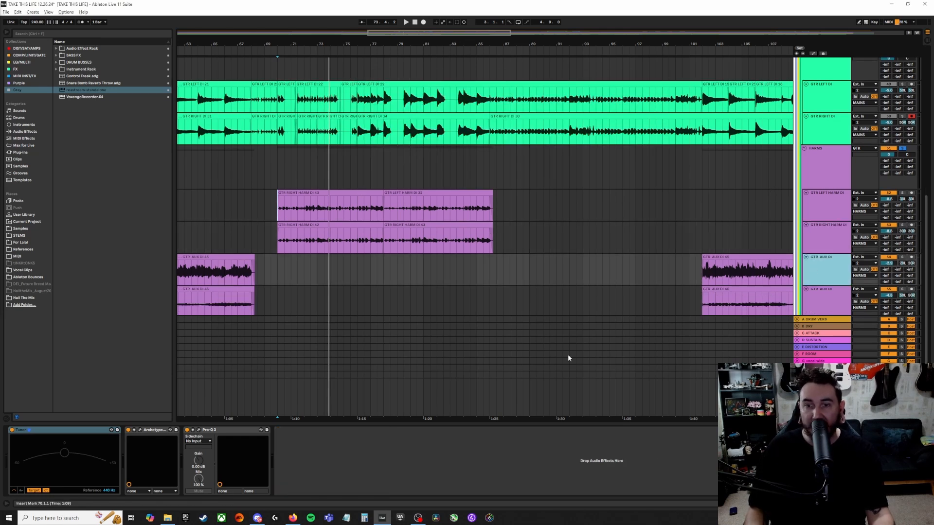
{"action": "left_click", "coordinate": [204, 430]}
{"action": "left_click", "coordinate": [671, 171]}
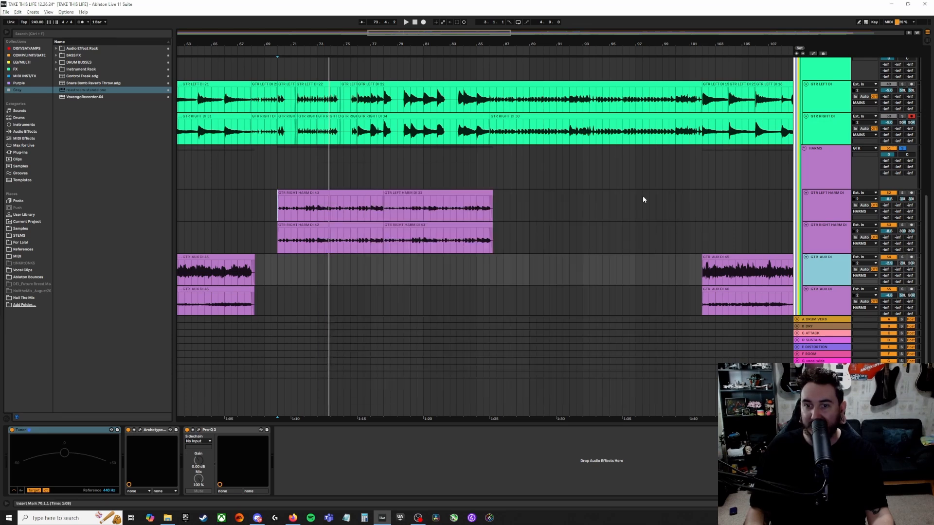
- Inspect the Archetype Gojira effects, graphic EQ, amp and pedal settings on the upper GTR AUX DI track
{"action": "left_click", "coordinate": [140, 431]}
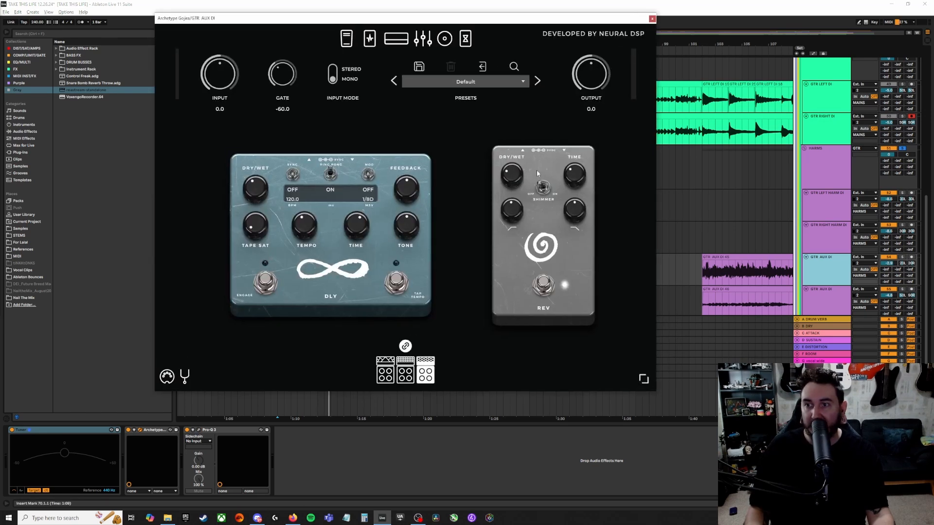
{"action": "left_click", "coordinate": [443, 40]}
{"action": "left_click", "coordinate": [397, 40]}
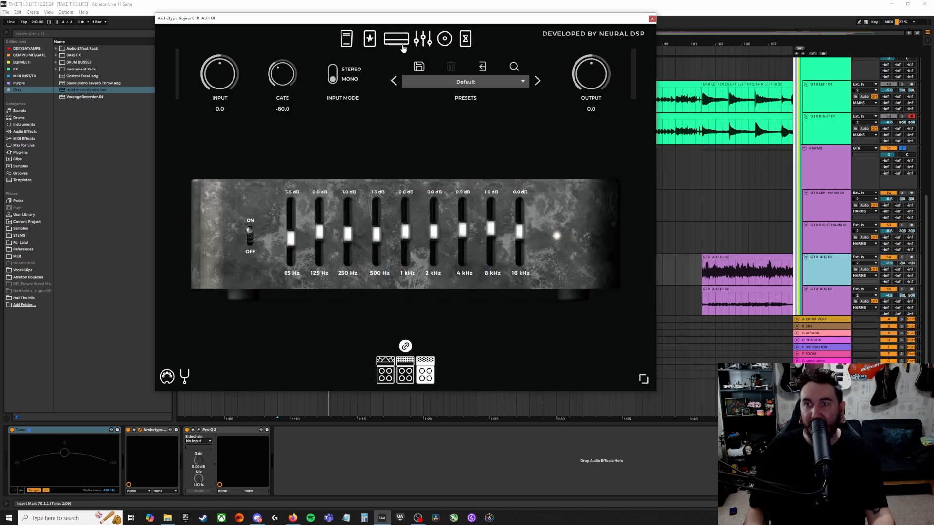
{"action": "left_click", "coordinate": [391, 43]}
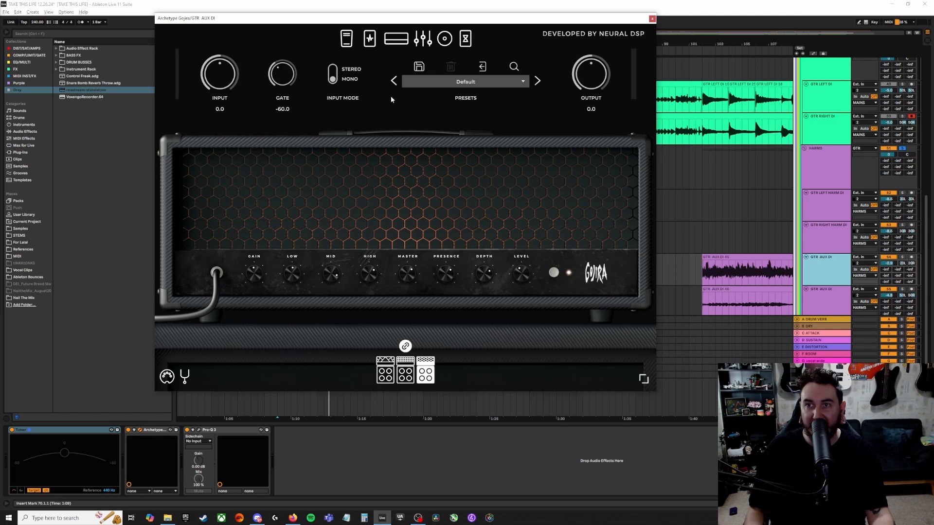
{"action": "left_click", "coordinate": [369, 40]}
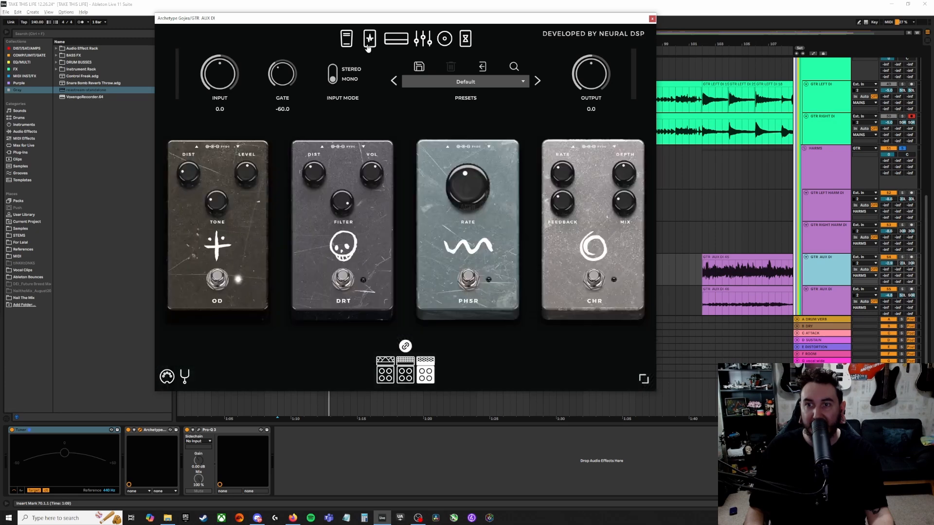
{"action": "left_click", "coordinate": [652, 18]}
- Play the soloed GTR AUX DI clips from bar 54
{"action": "scroll", "coordinate": [238, 279], "scroll_direction": "left", "scroll_amount": 5}
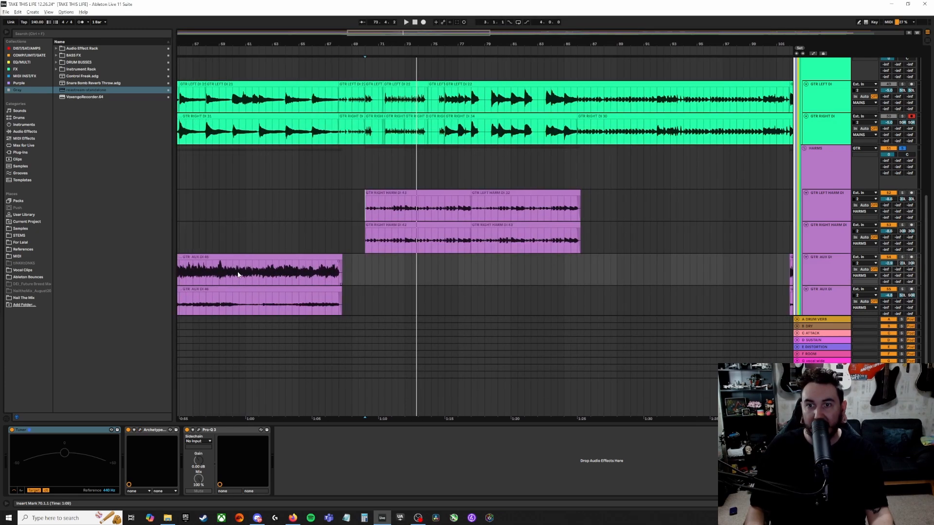
{"action": "scroll", "coordinate": [240, 273], "scroll_direction": "down", "scroll_amount": 4}
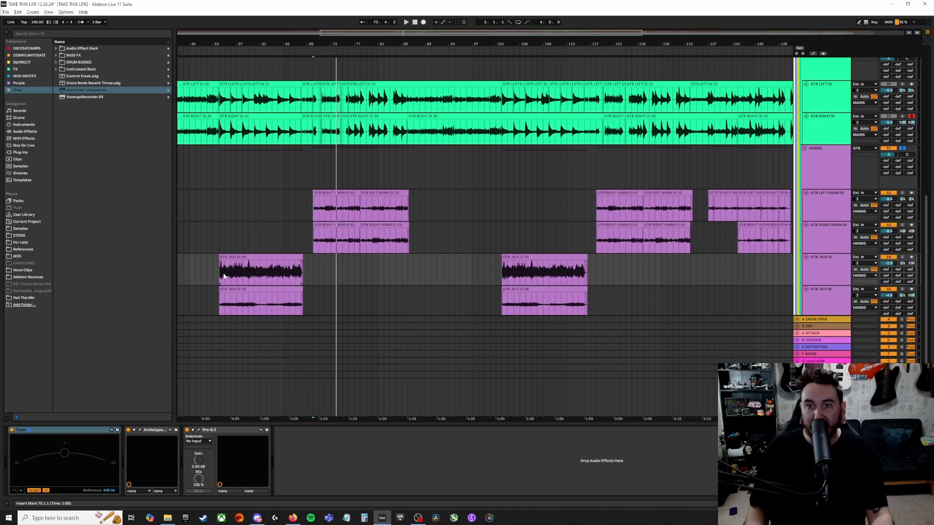
{"action": "scroll", "coordinate": [224, 276], "scroll_direction": "up", "scroll_amount": 5}
{"action": "key", "text": "space"}
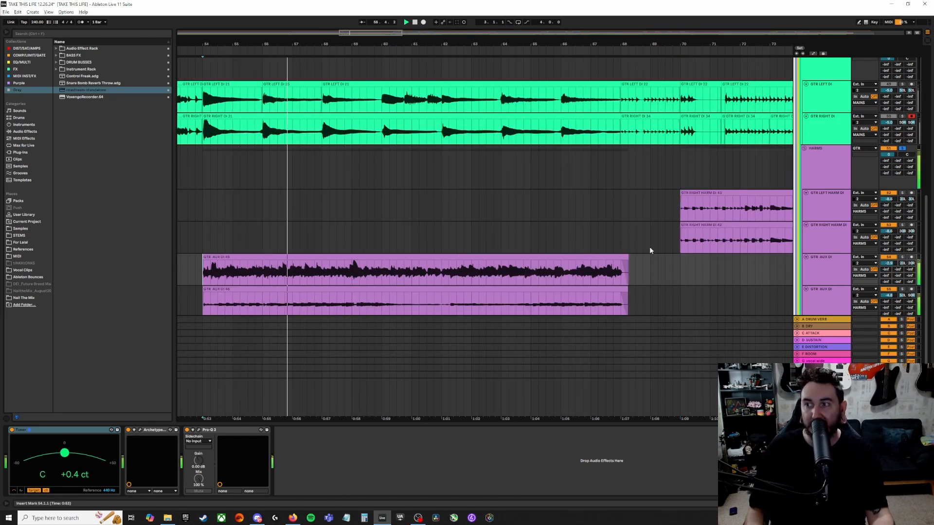
{"action": "scroll", "coordinate": [629, 250], "scroll_direction": "down", "scroll_amount": 2}
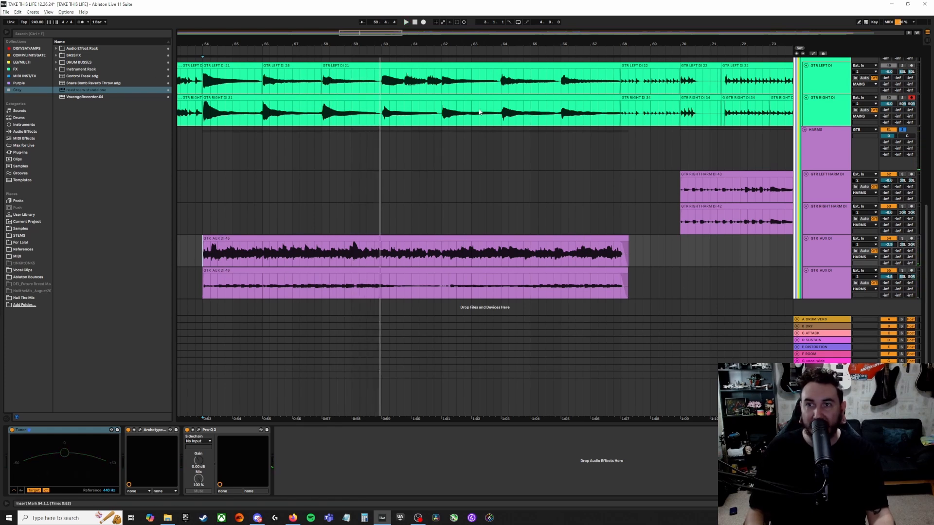
- Solo the MAINS group and play the main guitars from bar 54
{"action": "scroll", "coordinate": [479, 112], "scroll_direction": "up", "scroll_amount": 3}
{"action": "left_click", "coordinate": [903, 78]}
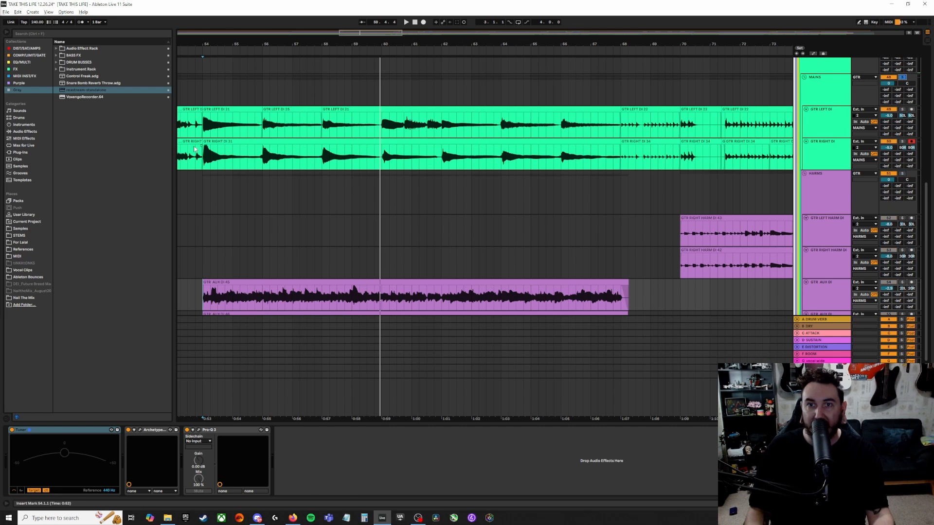
{"action": "left_click", "coordinate": [204, 139]}
{"action": "key", "text": "space"}
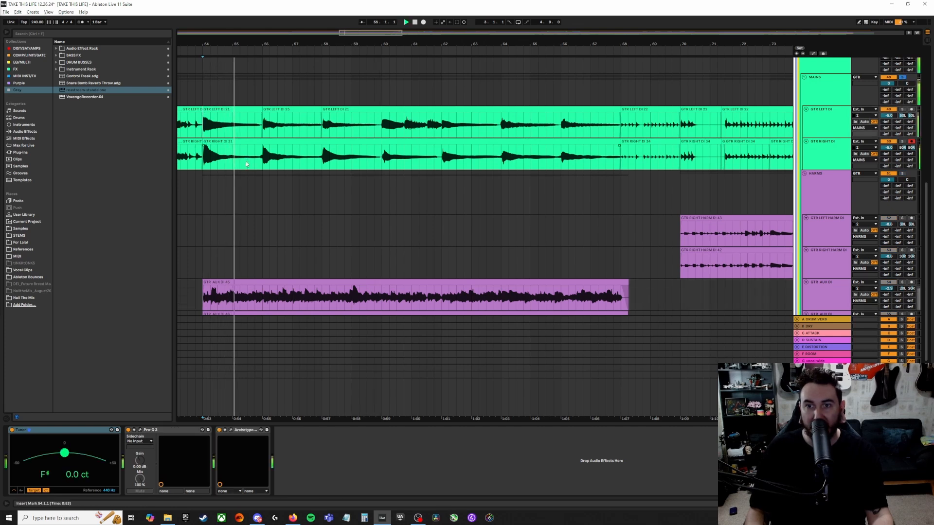
- Play the main and auxiliary guitars together from bar 54 with the GTR group soloed
{"action": "scroll", "coordinate": [412, 191], "scroll_direction": "down", "scroll_amount": 1}
{"action": "scroll", "coordinate": [889, 86], "scroll_direction": "up", "scroll_amount": 3}
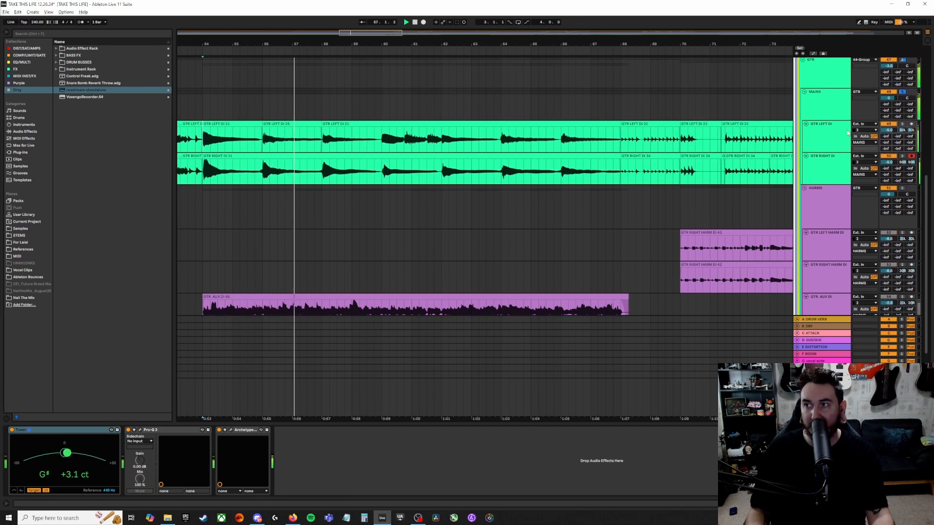
{"action": "key", "text": "space"}
{"action": "scroll", "coordinate": [306, 224], "scroll_direction": "down", "scroll_amount": 3}
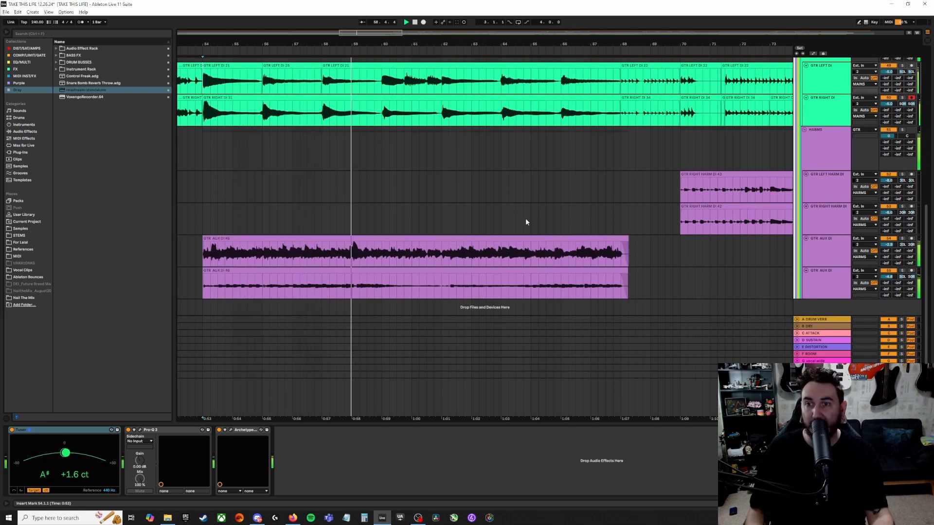
- Recheck the Pro-Q 3 bands on the upper GTR AUX DI track and close the equalizer
{"action": "left_click", "coordinate": [832, 251]}
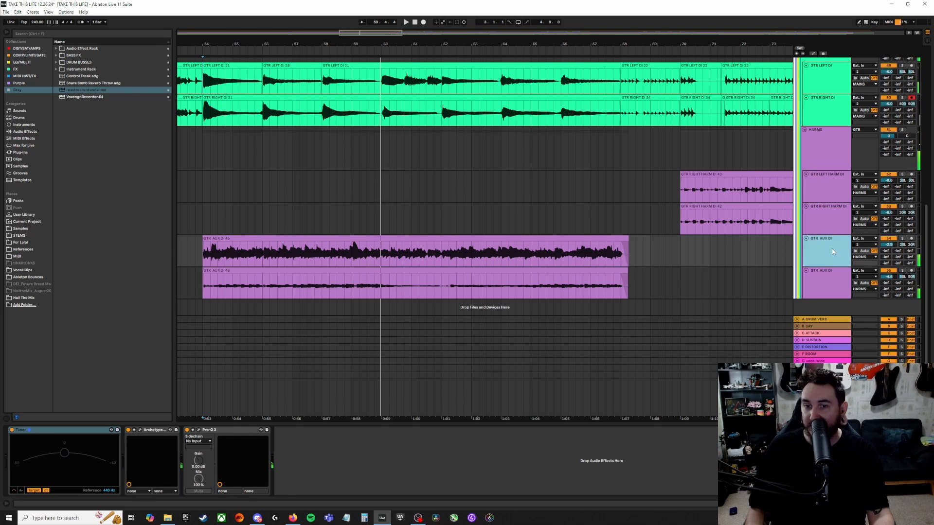
{"action": "left_click", "coordinate": [199, 430]}
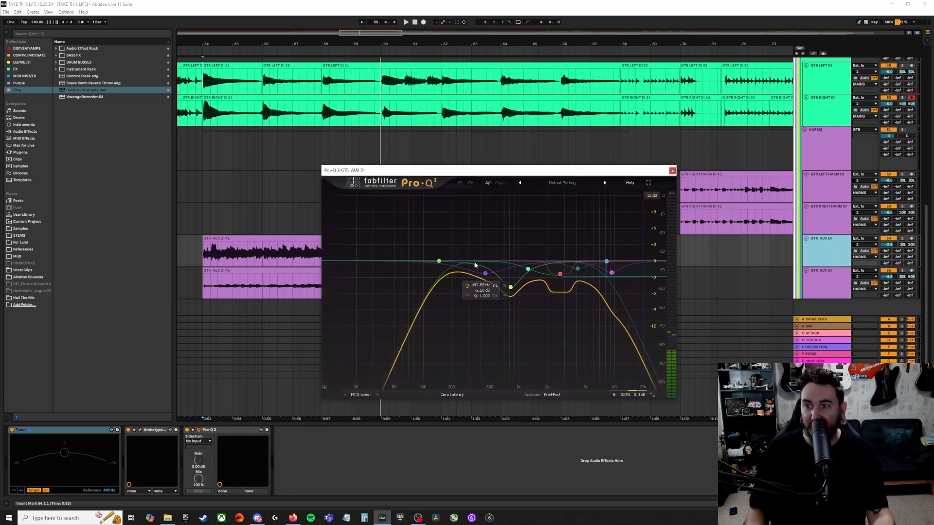
{"action": "left_click", "coordinate": [672, 171]}
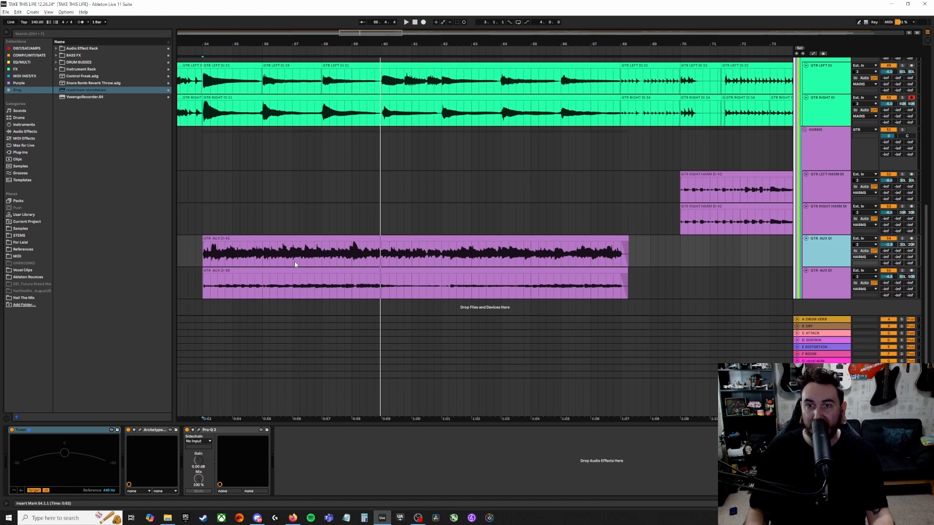
- Inspect the Archetype Gojira pedals, amp and graphic EQ on the lower GTR AUX DI track
{"action": "left_click", "coordinate": [839, 276]}
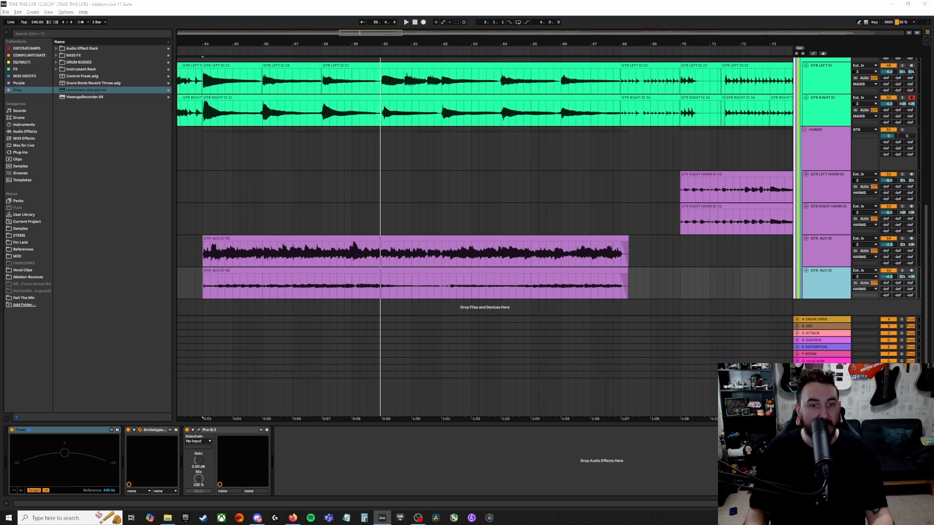
{"action": "left_click", "coordinate": [140, 429]}
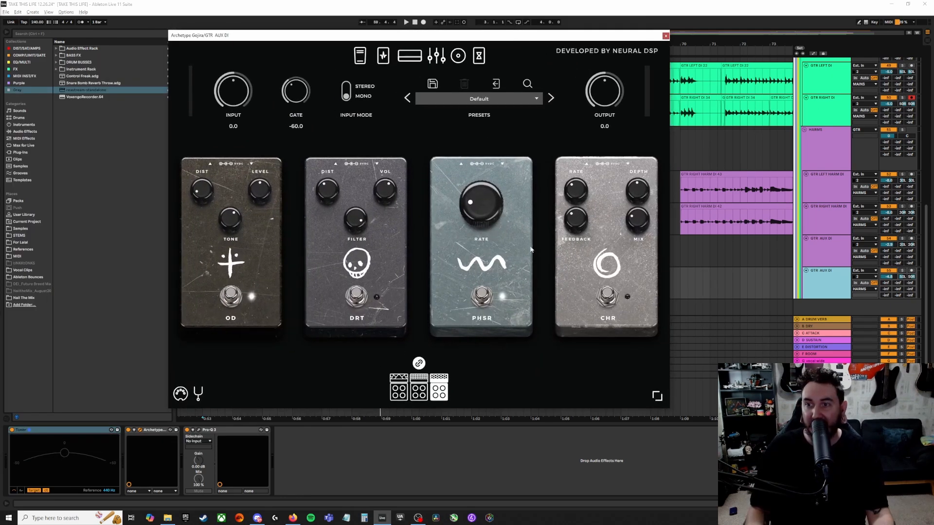
{"action": "left_click", "coordinate": [410, 56]}
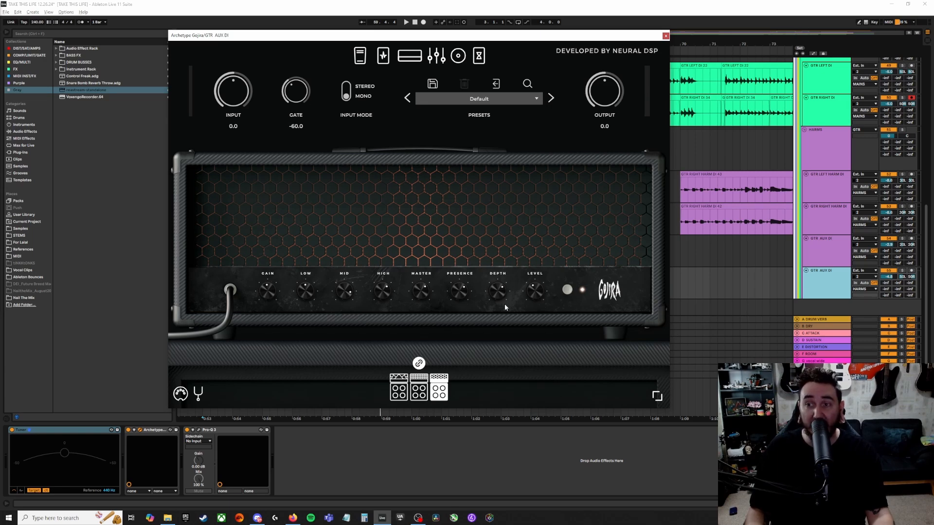
{"action": "left_click", "coordinate": [439, 57]}
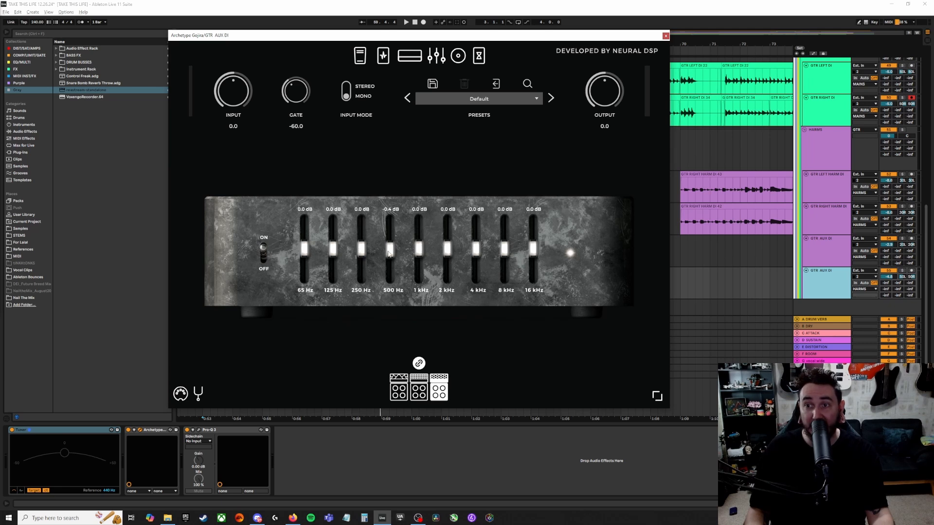
- Check the delay and reverb pedals on the lower GTR AUX DI track, and audition that track soloed from bar 54
{"action": "left_click", "coordinate": [477, 58]}
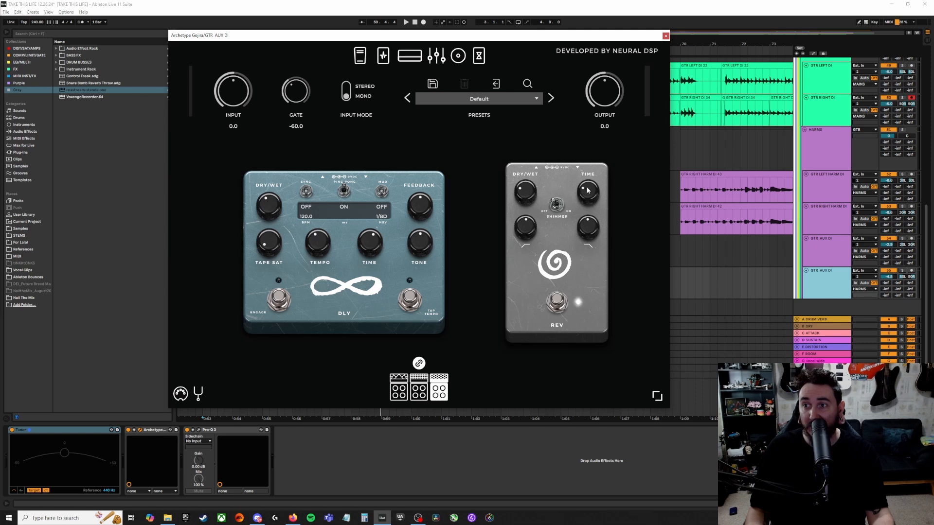
{"action": "left_click", "coordinate": [665, 36]}
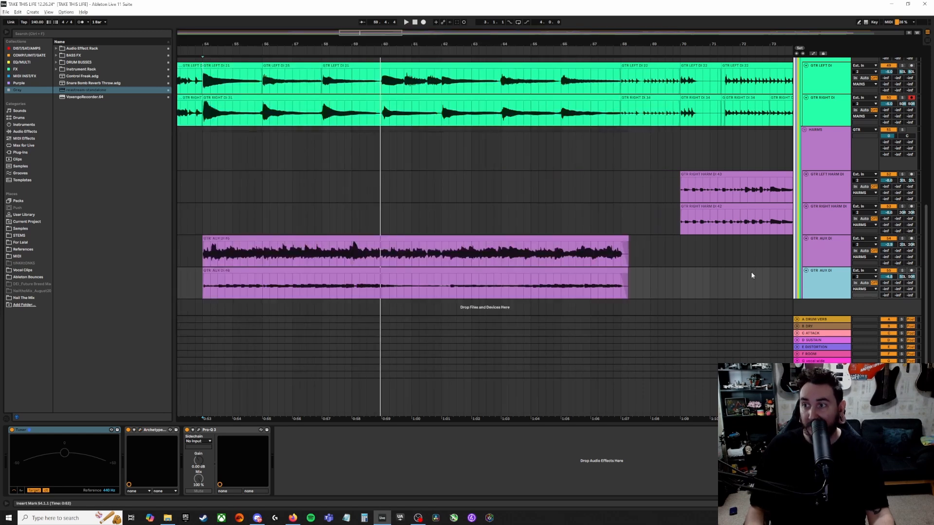
{"action": "left_click", "coordinate": [901, 271]}
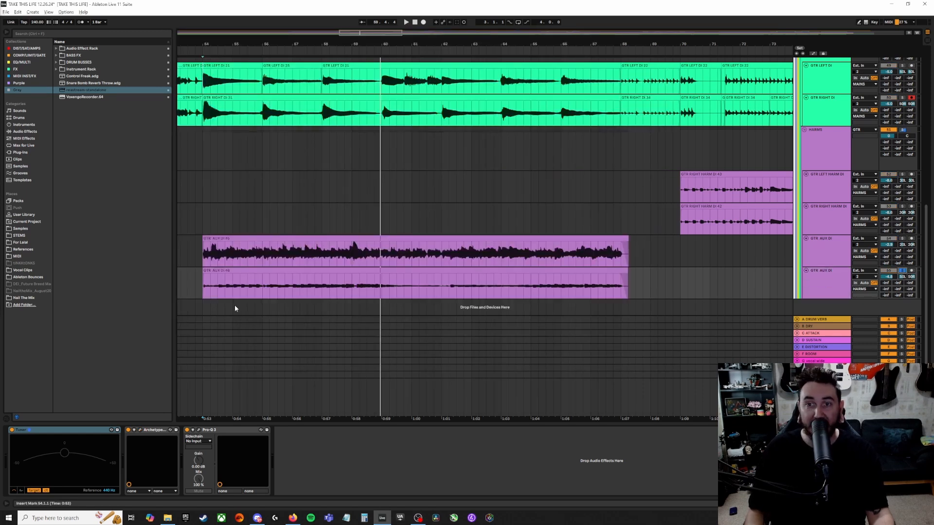
{"action": "left_click", "coordinate": [204, 294]}
{"action": "key", "text": "space"}
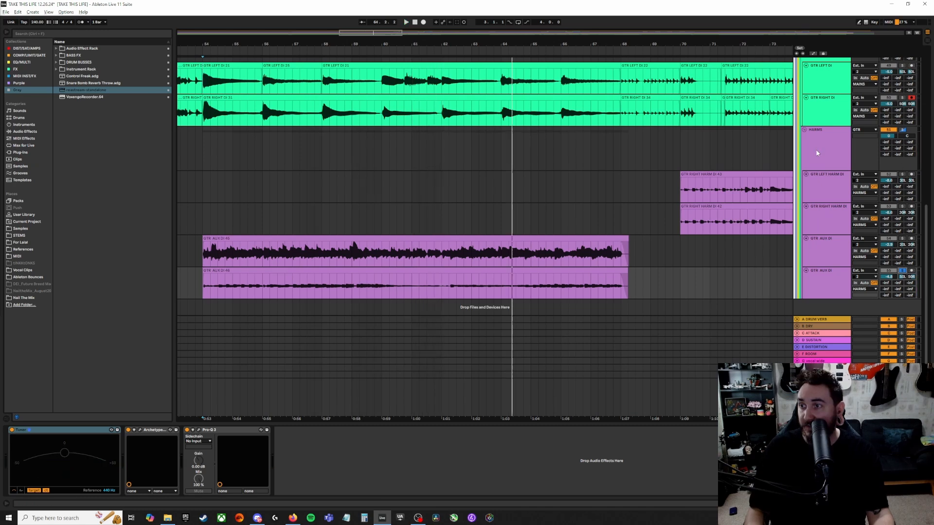
- Inspect the kick-sidechained Pro-C 2 compressor on the HARMS group and set the playback start to bar 70
{"action": "left_click", "coordinate": [817, 153]}
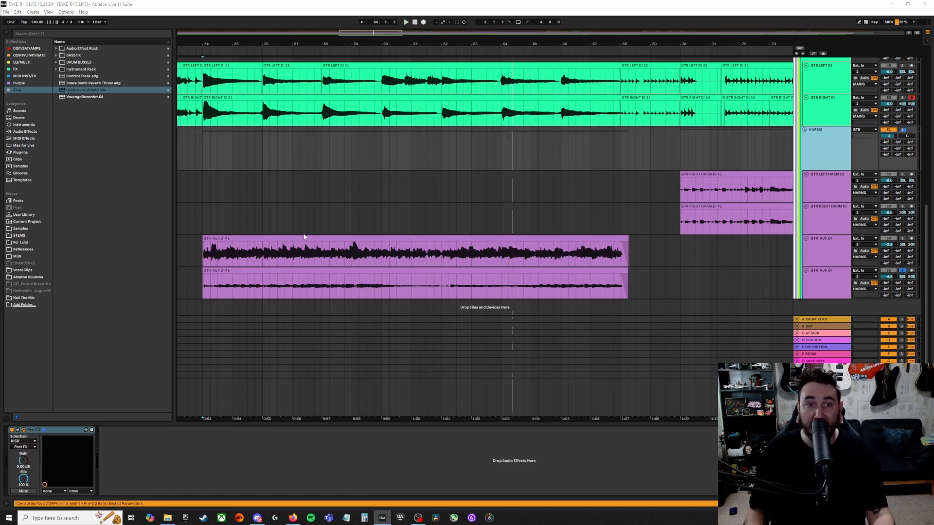
{"action": "left_click", "coordinate": [86, 430]}
{"action": "left_click_drag", "start_coordinate": [451, 89], "coordinate": [506, 111]}
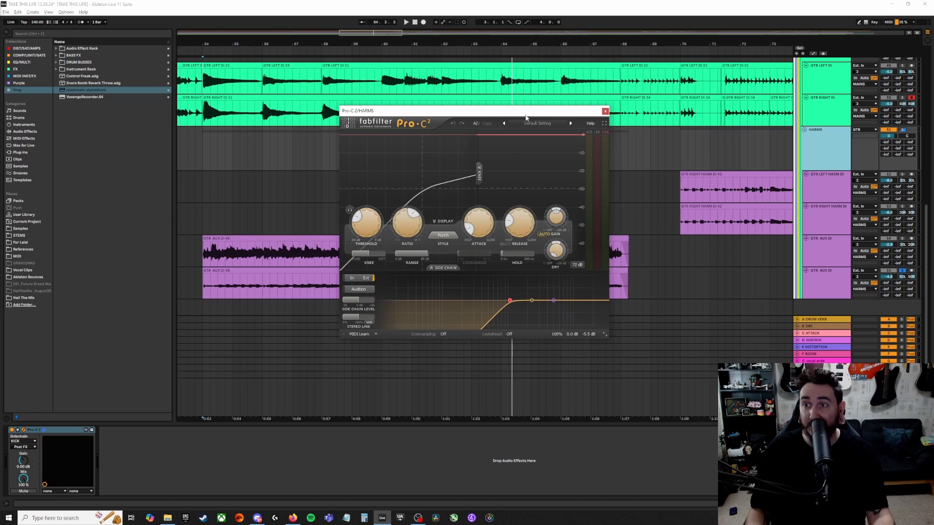
{"action": "left_click_drag", "start_coordinate": [525, 112], "coordinate": [418, 164]}
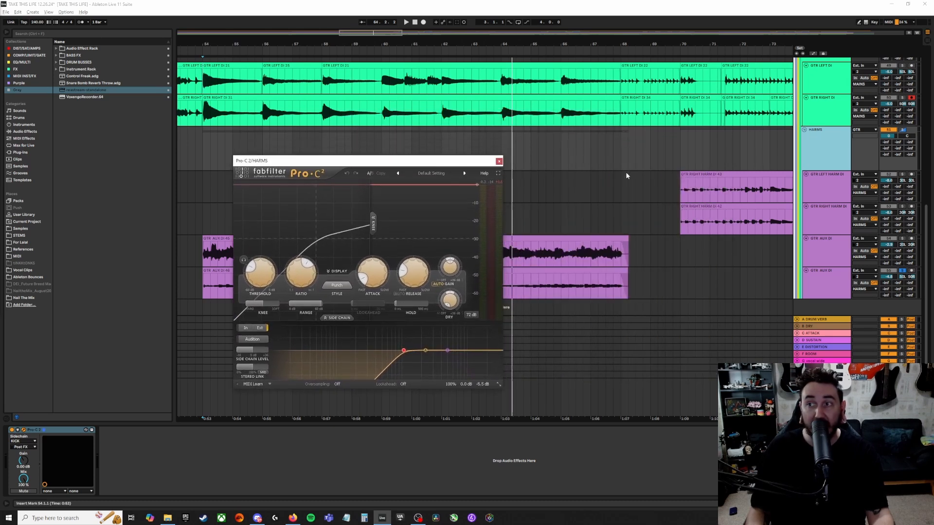
{"action": "left_click", "coordinate": [679, 196]}
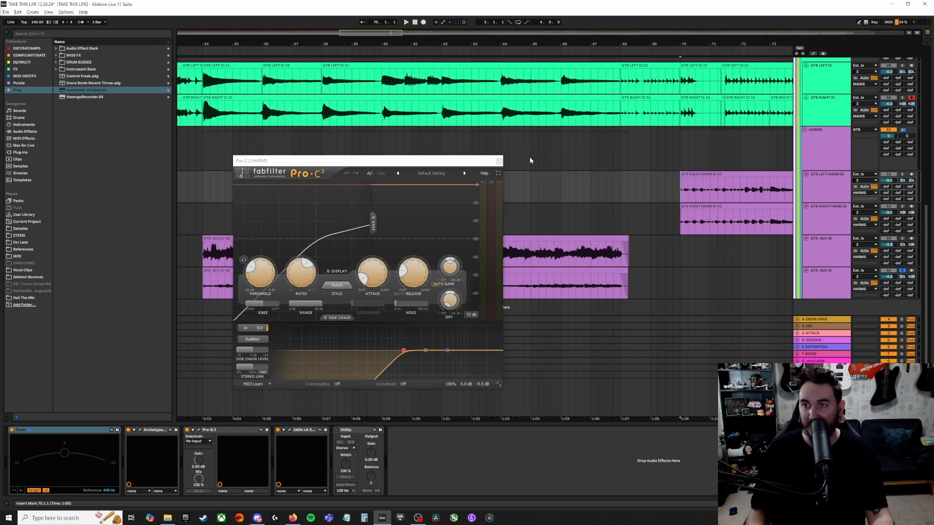
{"action": "left_click", "coordinate": [499, 161]}
- Collapse the HARMS and MAINS groups and solo the GTR group with its device chain shown
{"action": "scroll", "coordinate": [849, 256], "scroll_direction": "up", "scroll_amount": 8}
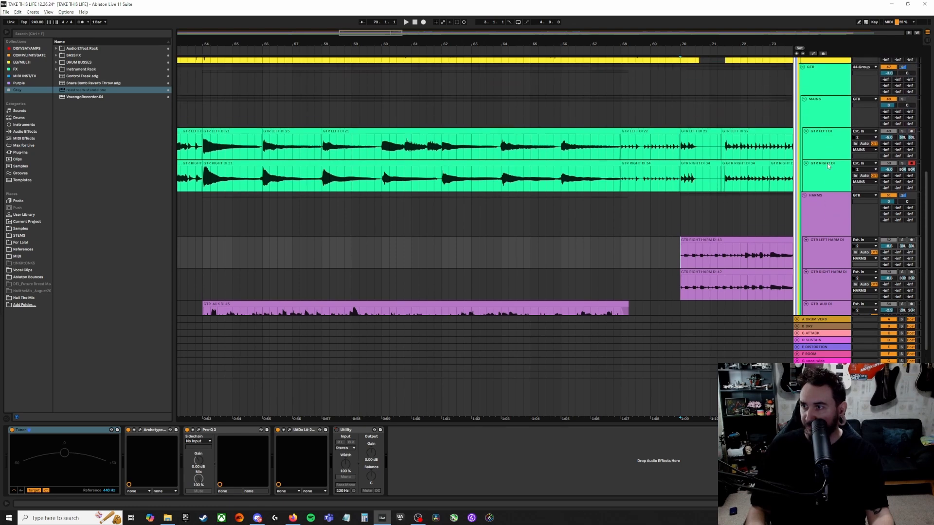
{"action": "scroll", "coordinate": [826, 255], "scroll_direction": "down", "scroll_amount": 5}
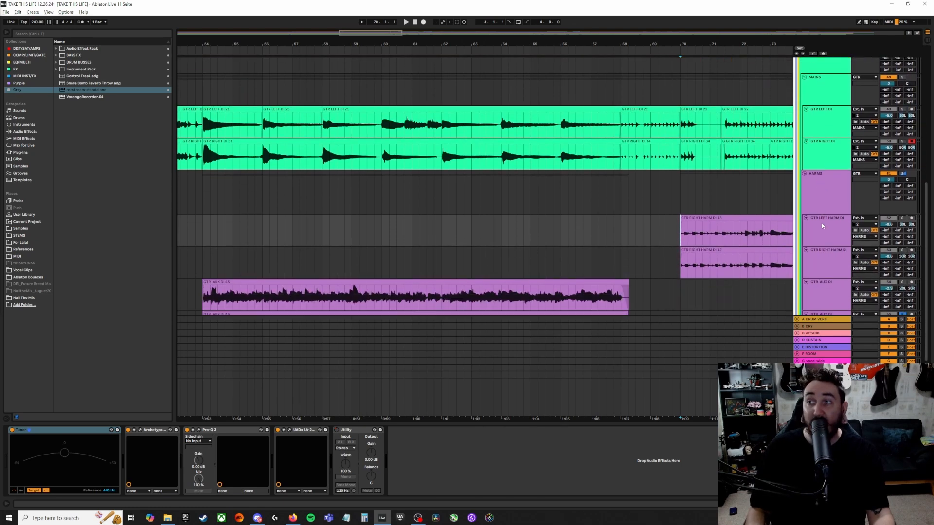
{"action": "left_click", "coordinate": [825, 176]}
{"action": "left_click", "coordinate": [805, 159]}
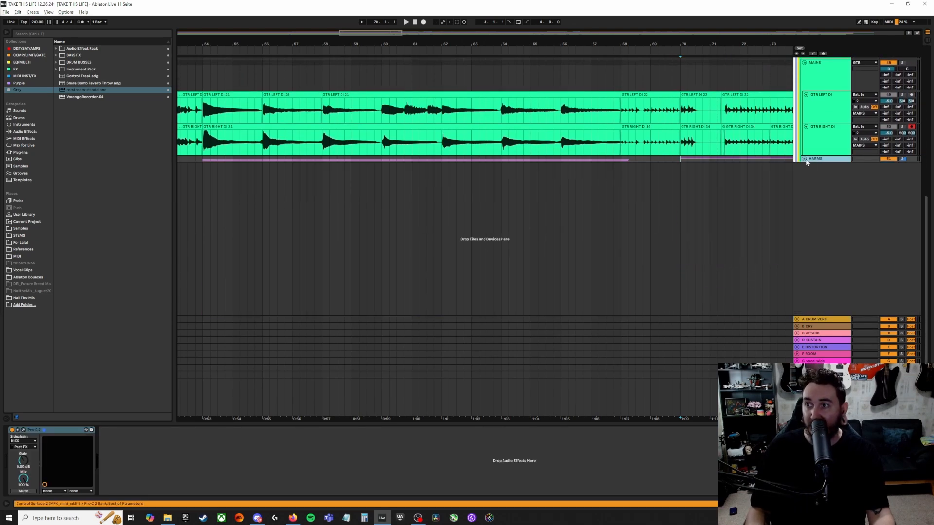
{"action": "scroll", "coordinate": [818, 183], "scroll_direction": "up", "scroll_amount": 4}
{"action": "left_click", "coordinate": [822, 161]}
{"action": "left_click", "coordinate": [815, 145]}
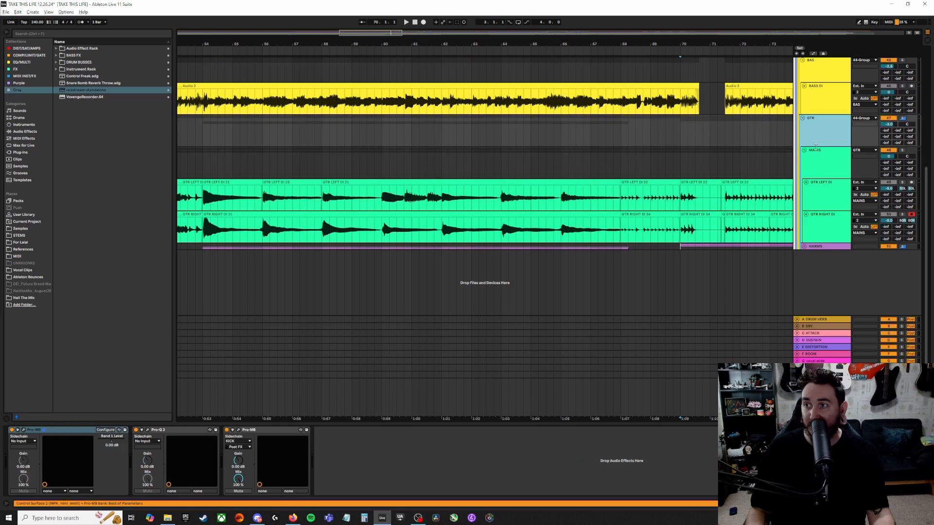
{"action": "left_click", "coordinate": [804, 151]}
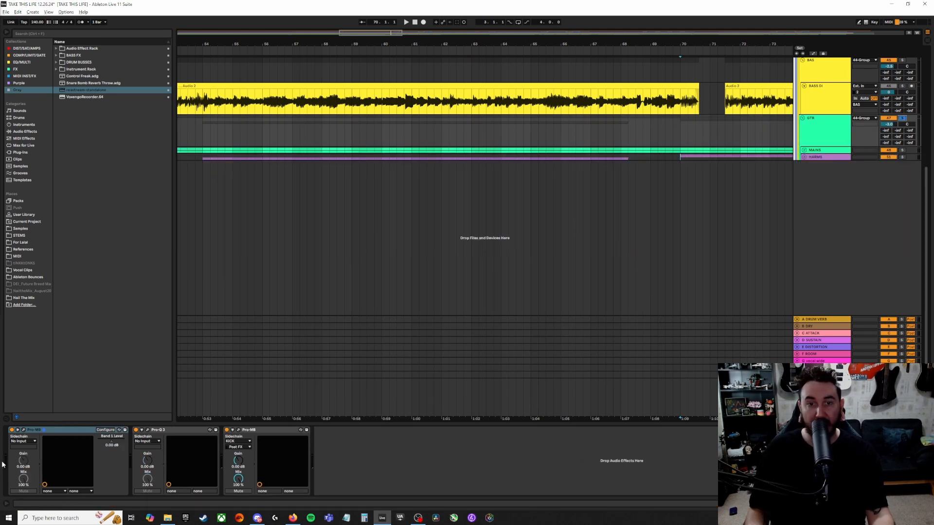
- Inspect the multiband compression bands in the first Pro-MB on the GTR group, including the boosted low-mid band
{"action": "left_click", "coordinate": [25, 432]}
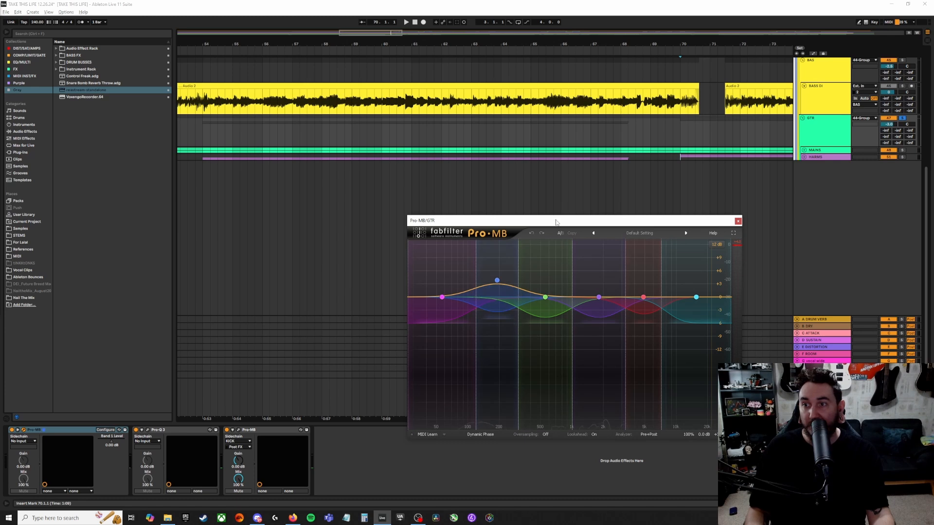
{"action": "left_click_drag", "start_coordinate": [556, 219], "coordinate": [449, 145]}
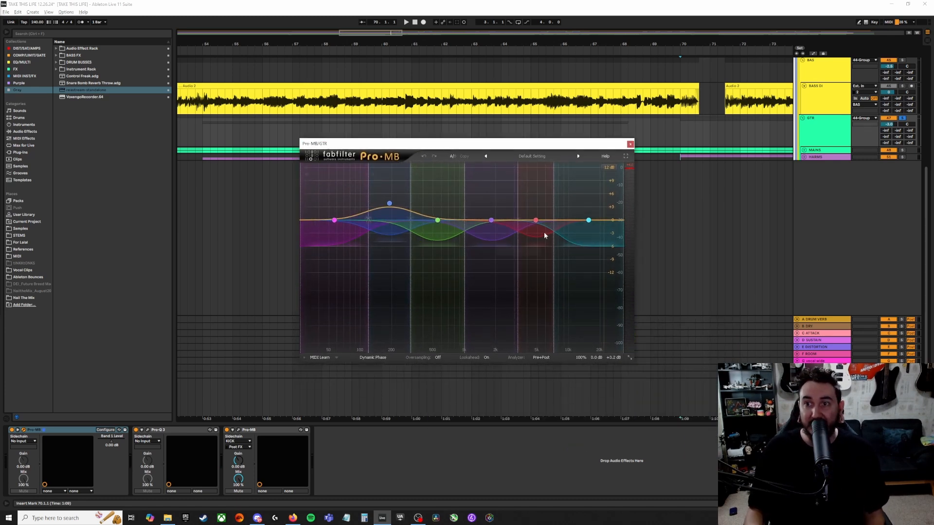
{"action": "left_click", "coordinate": [390, 204]}
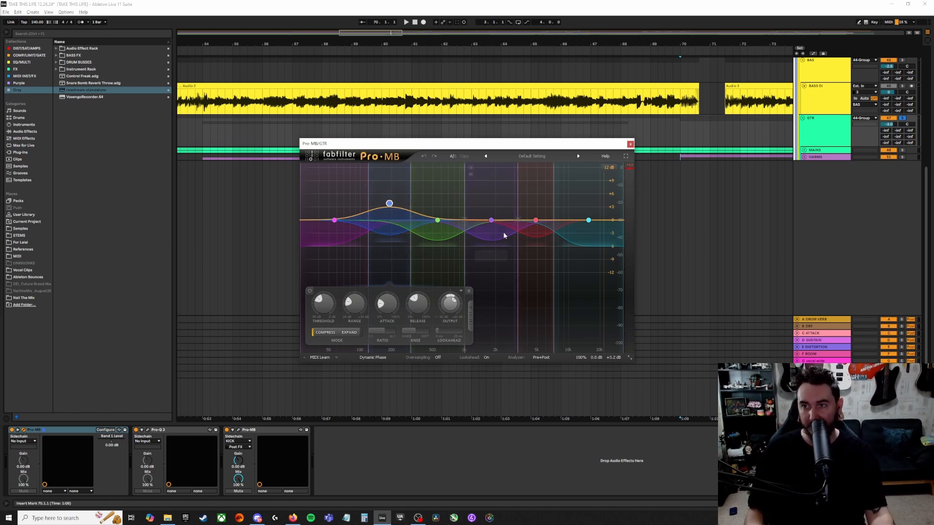
{"action": "left_click", "coordinate": [630, 144]}
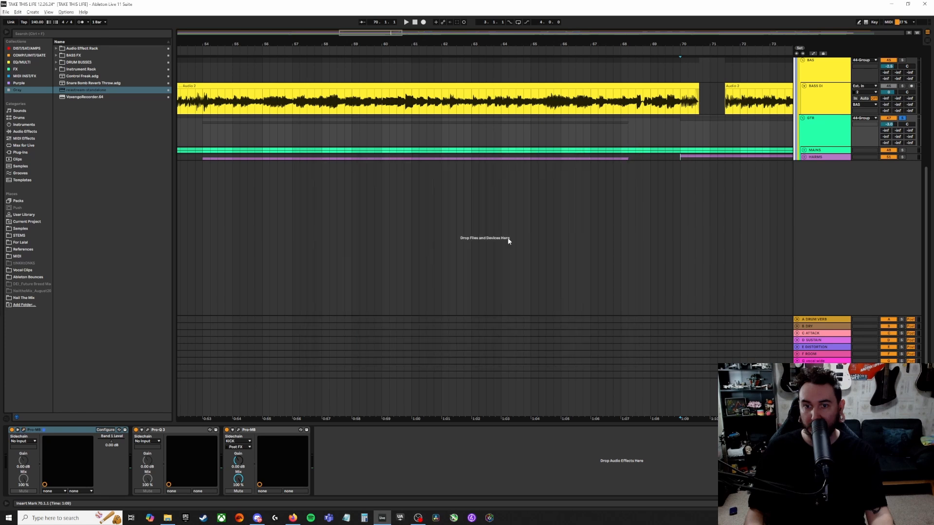
- Review the Pro-Q 3 curve on the GTR group, examining the wide midrange boost band, and close the equalizer
{"action": "left_click", "coordinate": [180, 432]}
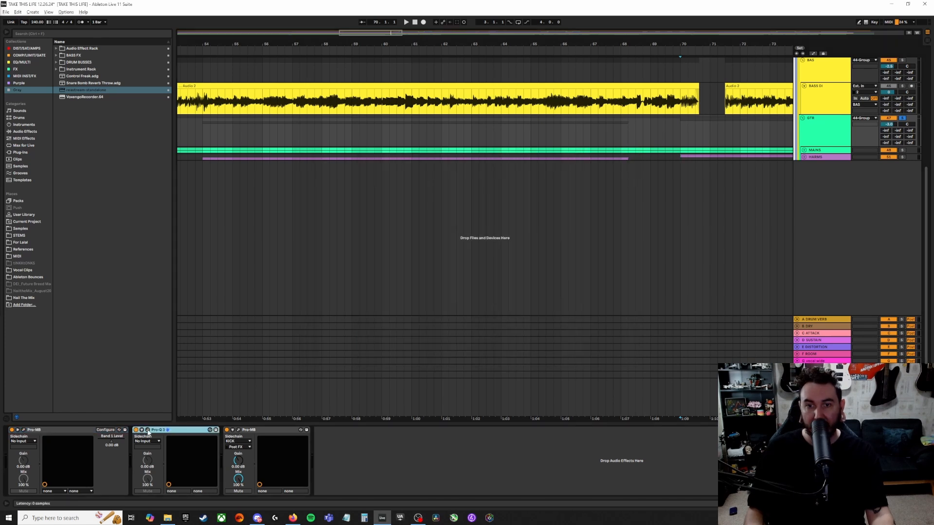
{"action": "left_click", "coordinate": [147, 431]}
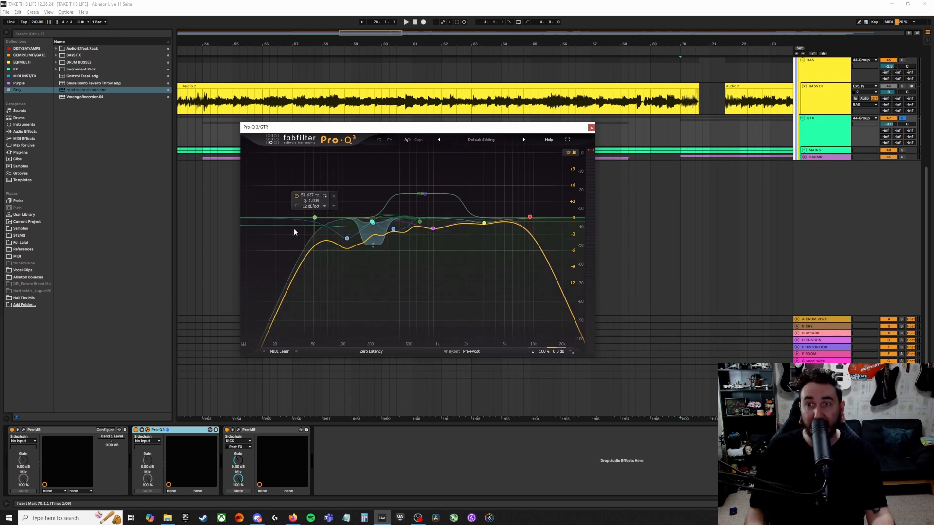
{"action": "left_click", "coordinate": [424, 195]}
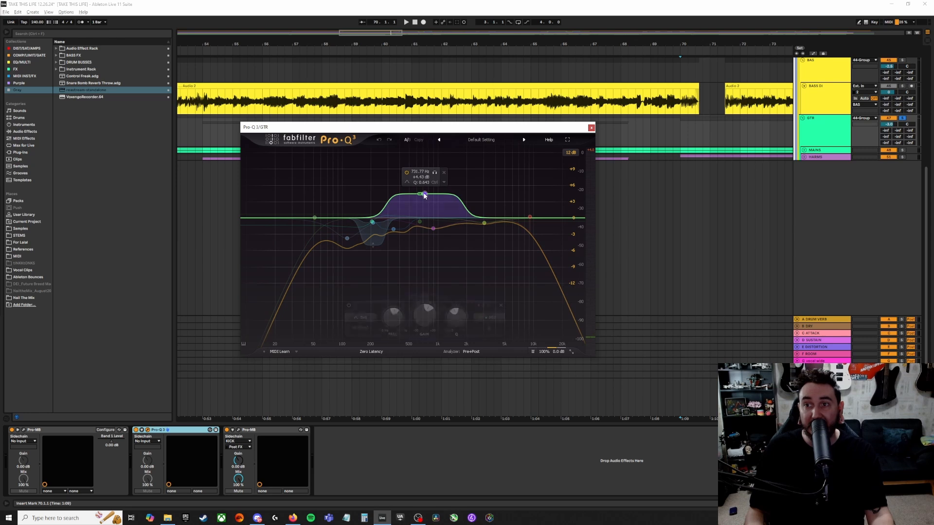
{"action": "left_click", "coordinate": [424, 195]}
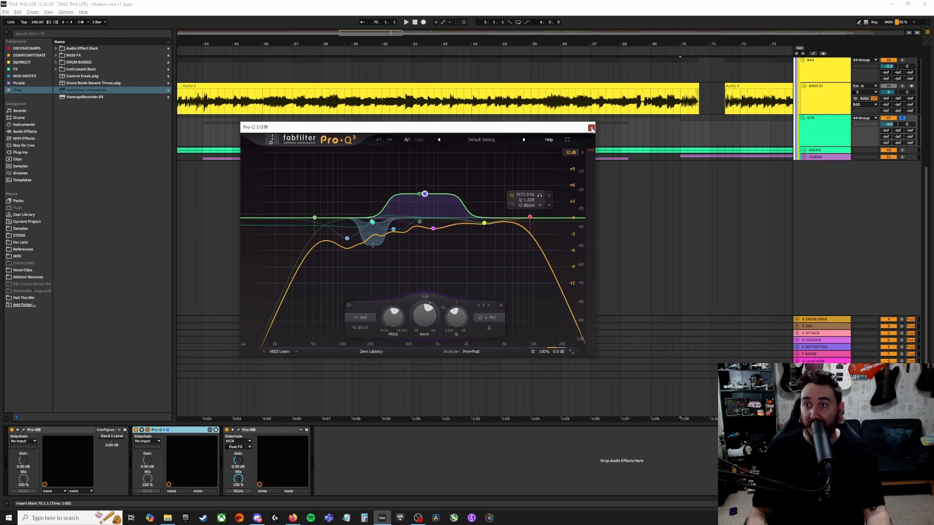
{"action": "key", "text": "ctrl+alt+p"}
- Review the low band's external side-chain settings in the GTR group's last Pro-MB and shift its free side-chain range slightly higher
{"action": "left_click", "coordinate": [239, 430]}
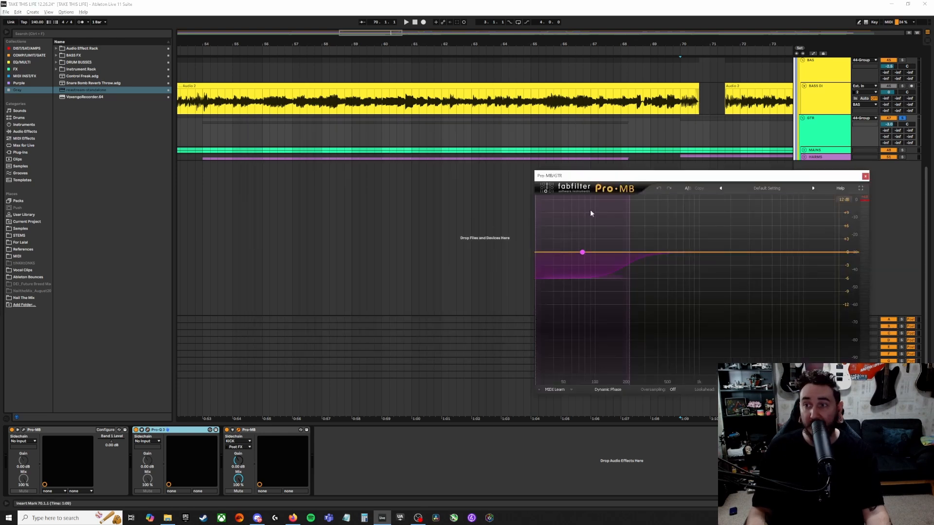
{"action": "left_click", "coordinate": [605, 234]}
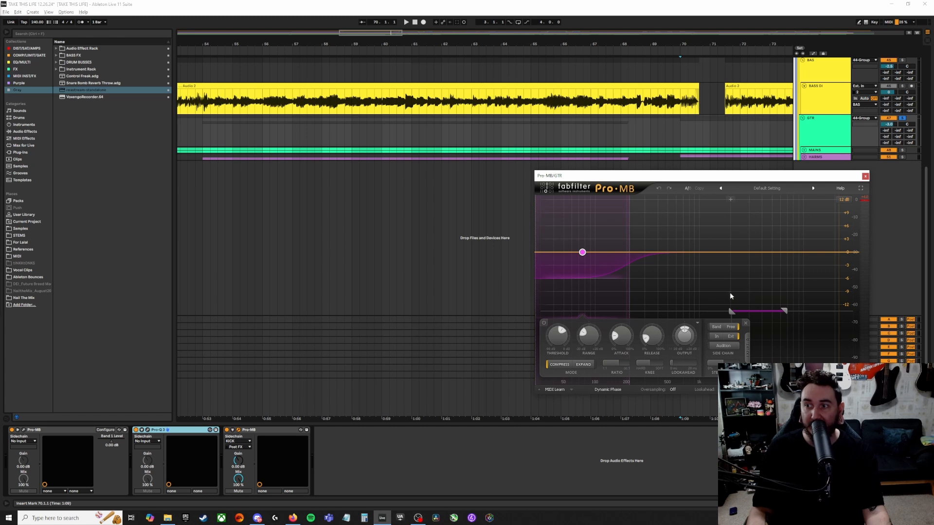
{"action": "left_click", "coordinate": [730, 336]}
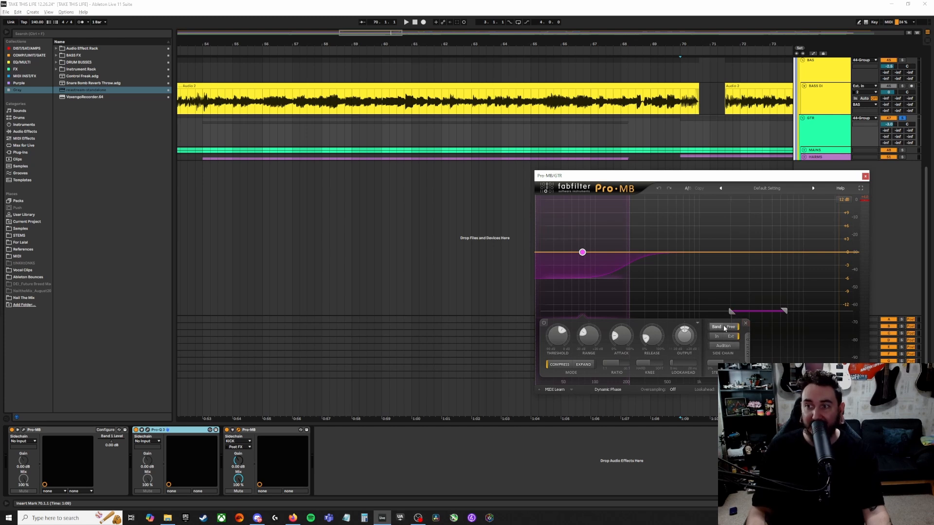
{"action": "left_click", "coordinate": [731, 327]}
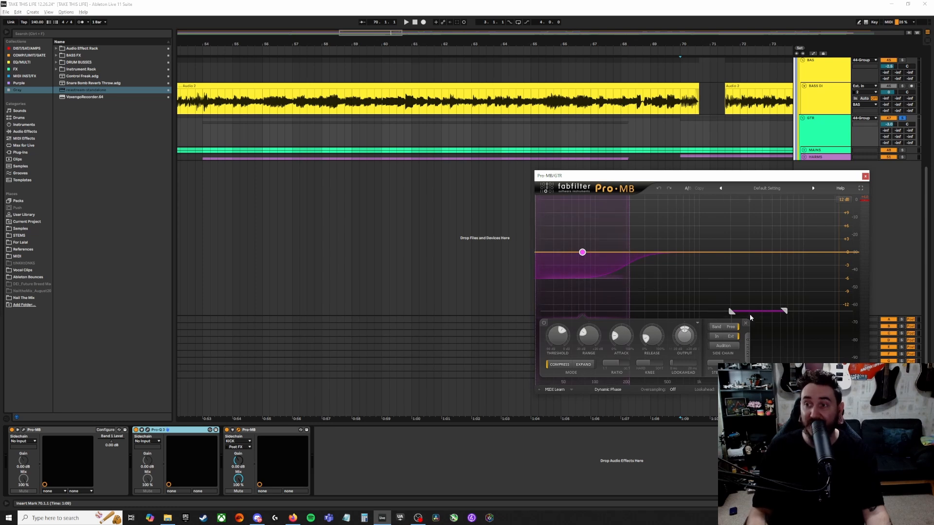
{"action": "left_click_drag", "start_coordinate": [732, 311], "coordinate": [736, 311]}
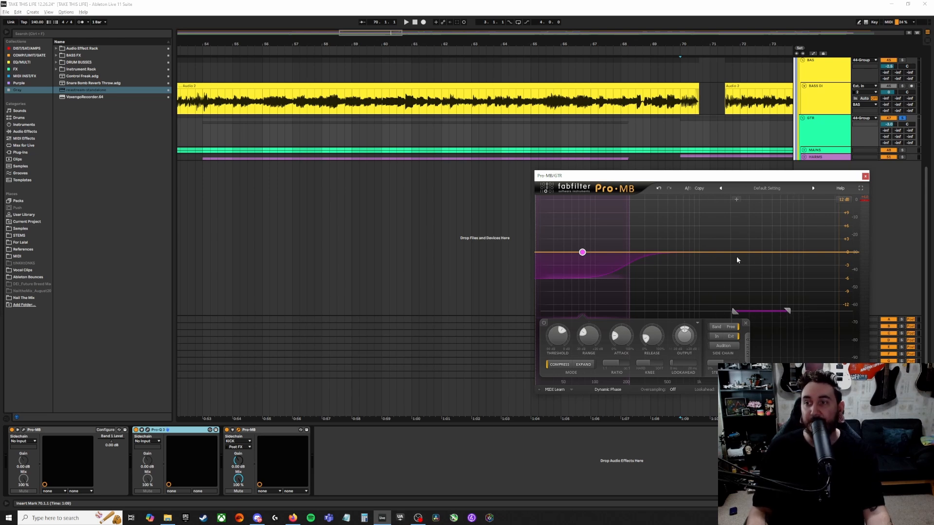
{"action": "mouse_move", "coordinate": [583, 257]}
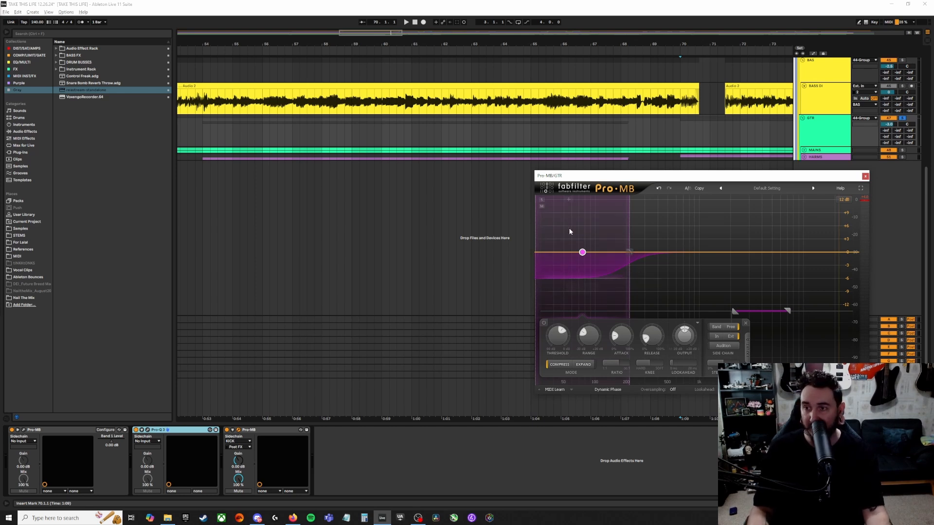
{"action": "left_click", "coordinate": [864, 176]}
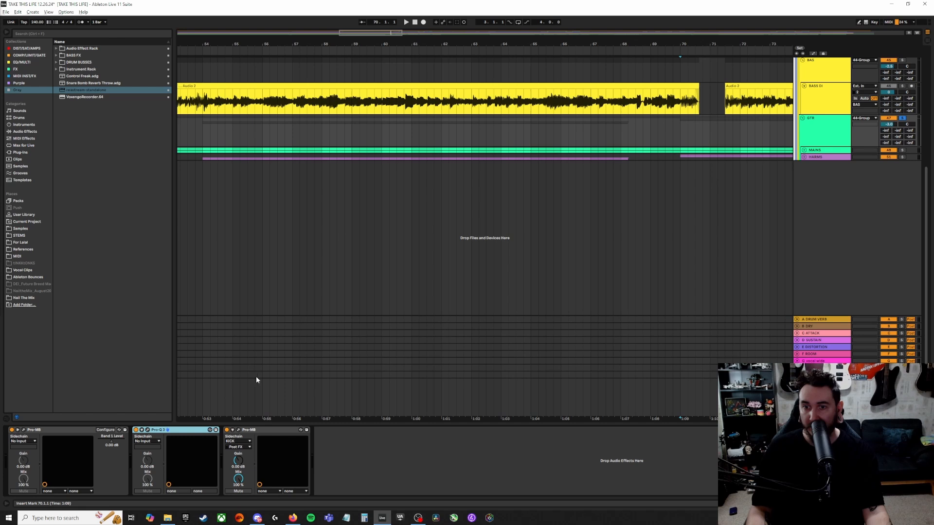
- Bypass all three GTR group devices and reopen the first Pro-MB
{"action": "left_click", "coordinate": [266, 429]}
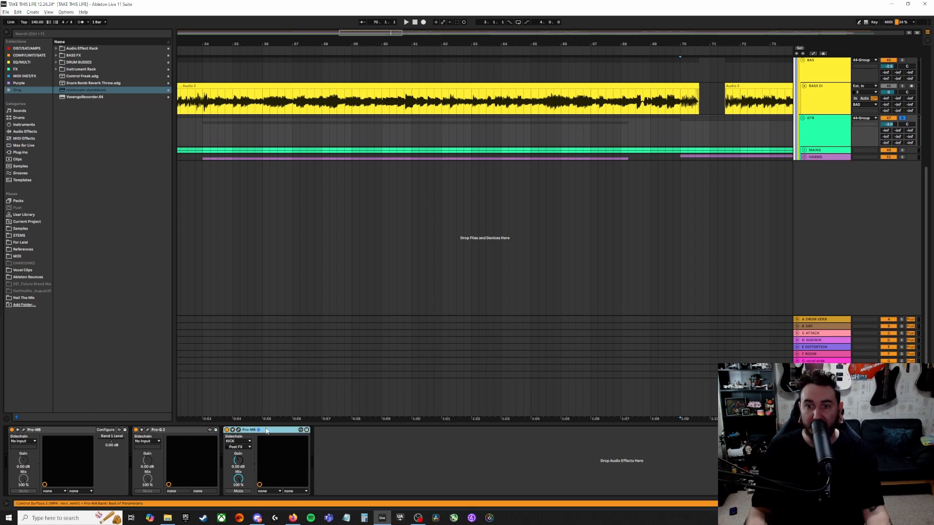
{"action": "left_click", "coordinate": [136, 430]}
{"action": "left_click", "coordinate": [23, 430]}
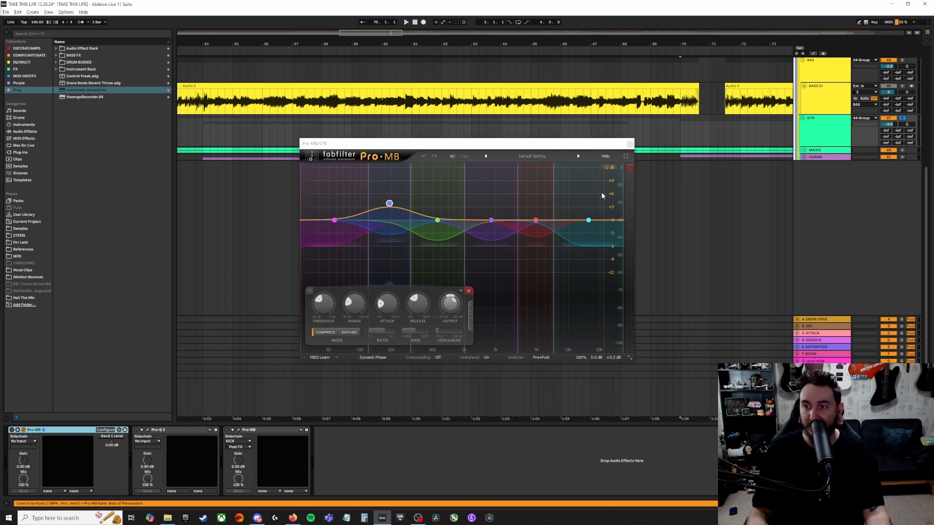
- Play the guitars from bar 70 while comparing the first Pro-MB on and off, leaving it enabled and closing its window
{"action": "key", "text": "space"}
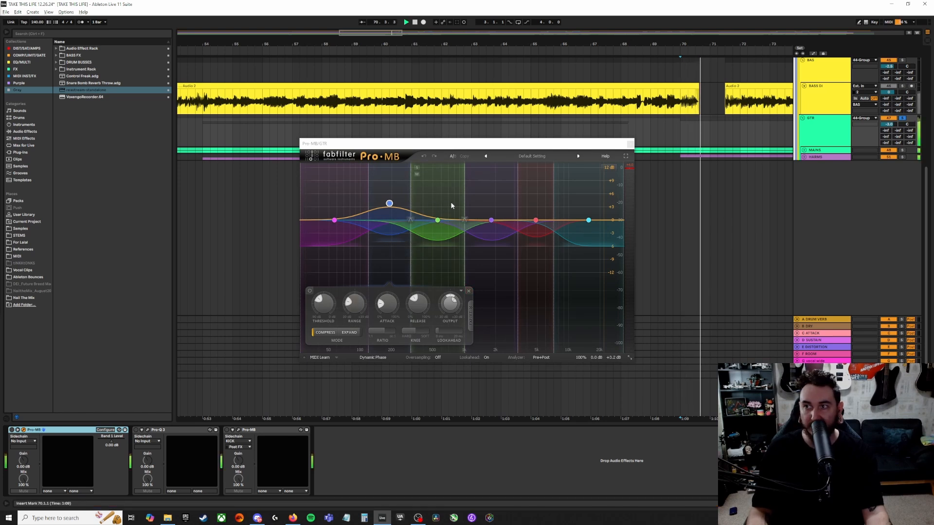
{"action": "left_click", "coordinate": [11, 430]}
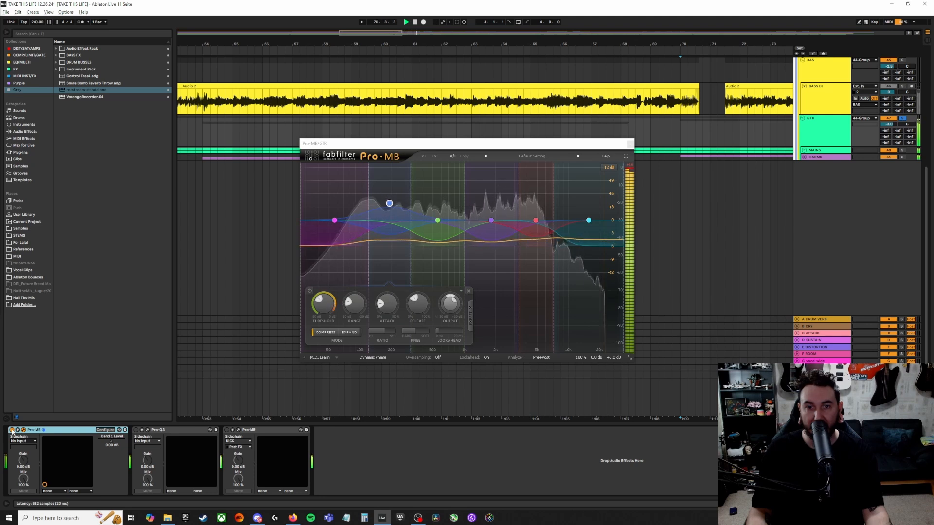
{"action": "left_click", "coordinate": [11, 430]}
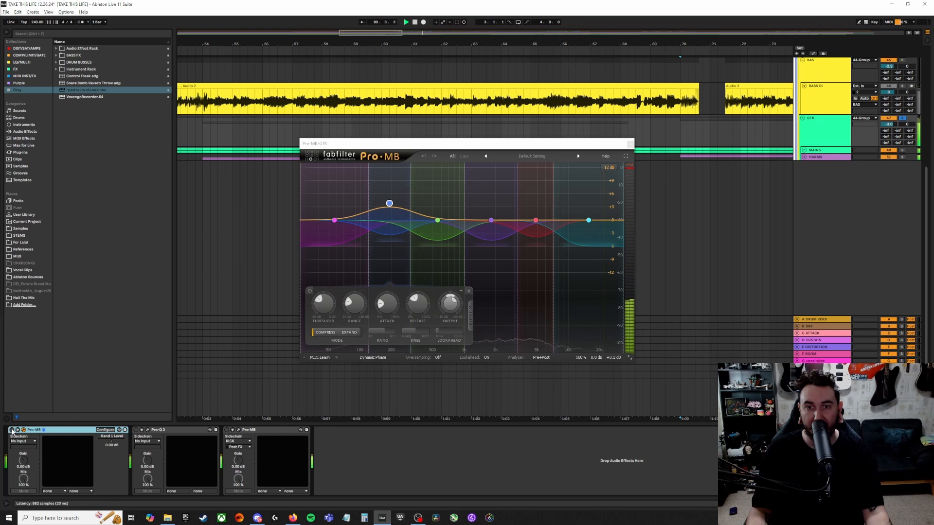
{"action": "left_click", "coordinate": [12, 430]}
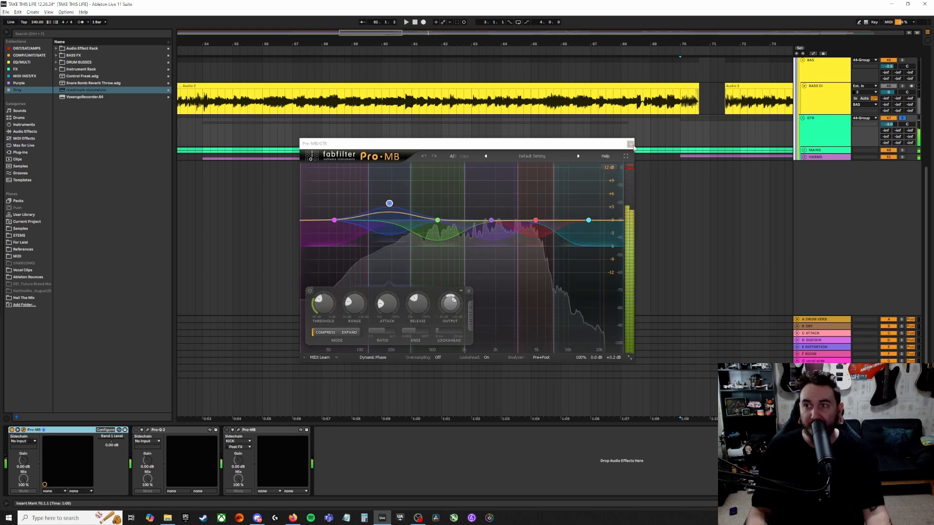
{"action": "key", "text": "ctrl+alt+p"}
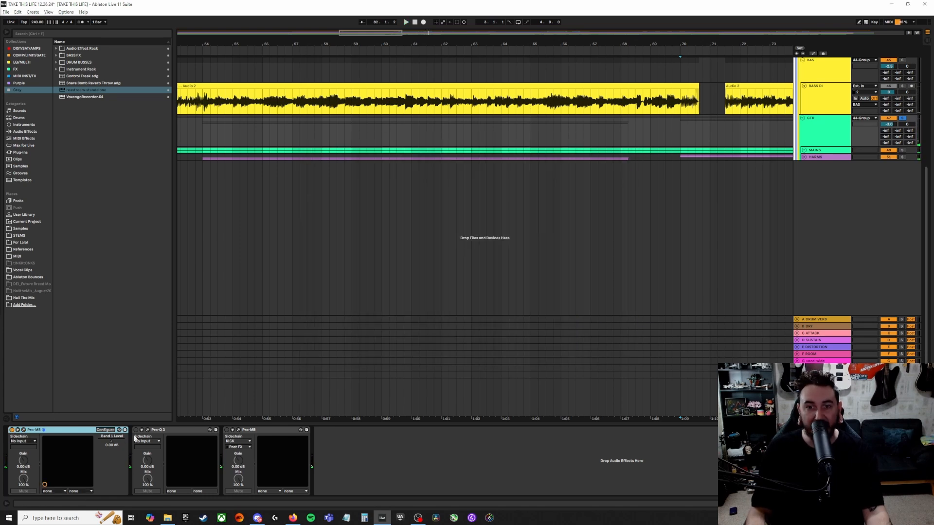
- Open the GTR group's Pro-Q 3 and compare it on and off during guitar playback, leaving it enabled
{"action": "left_click", "coordinate": [147, 430]}
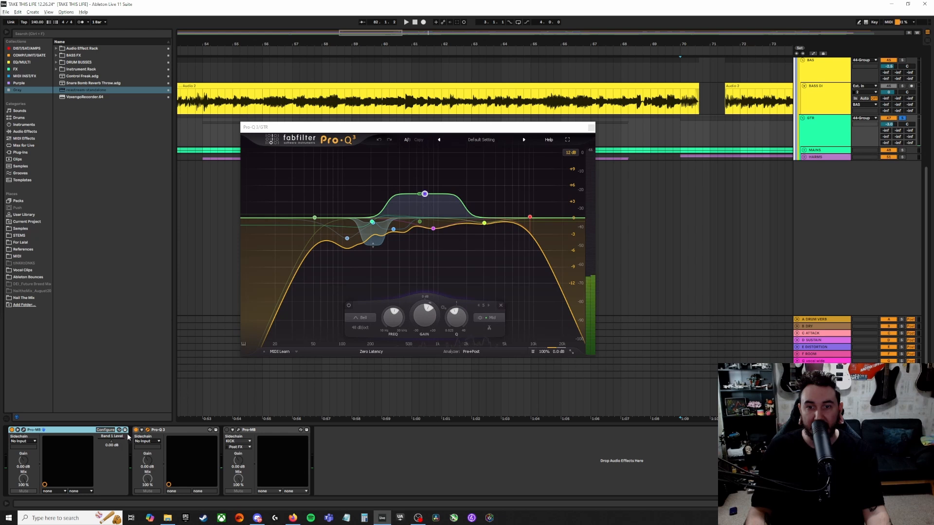
{"action": "key", "text": "space"}
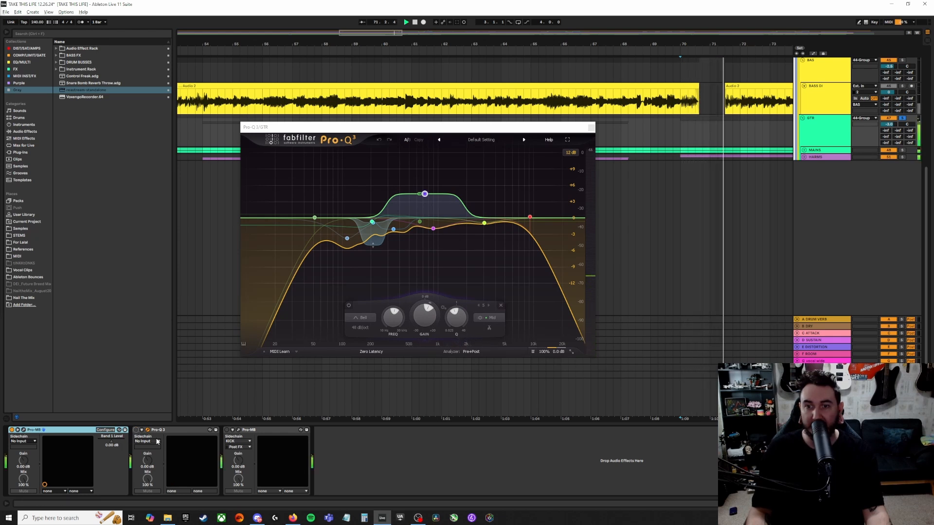
{"action": "left_click", "coordinate": [136, 430]}
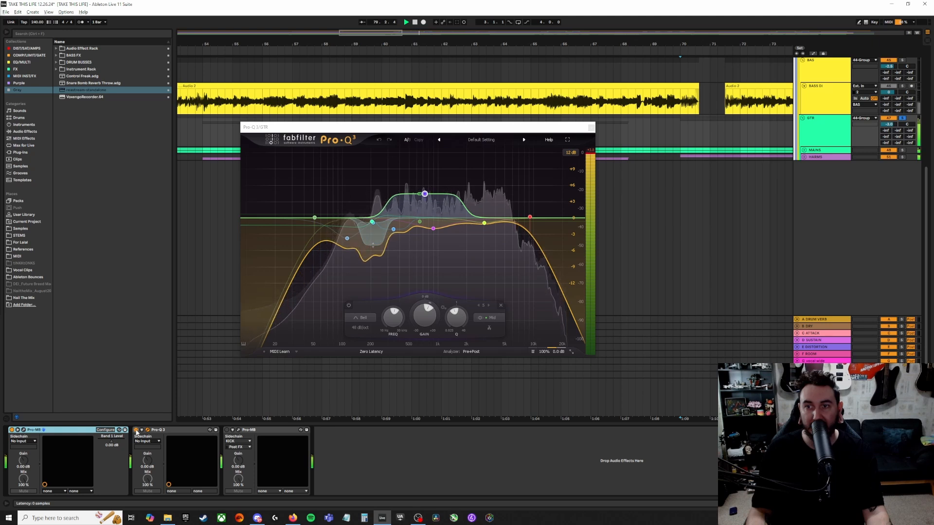
{"action": "left_click", "coordinate": [136, 431]}
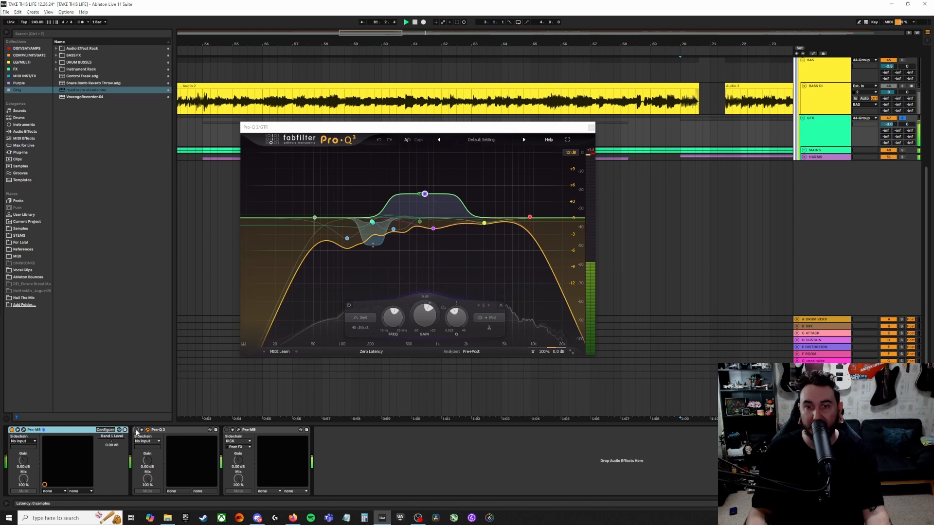
{"action": "left_click", "coordinate": [137, 431]}
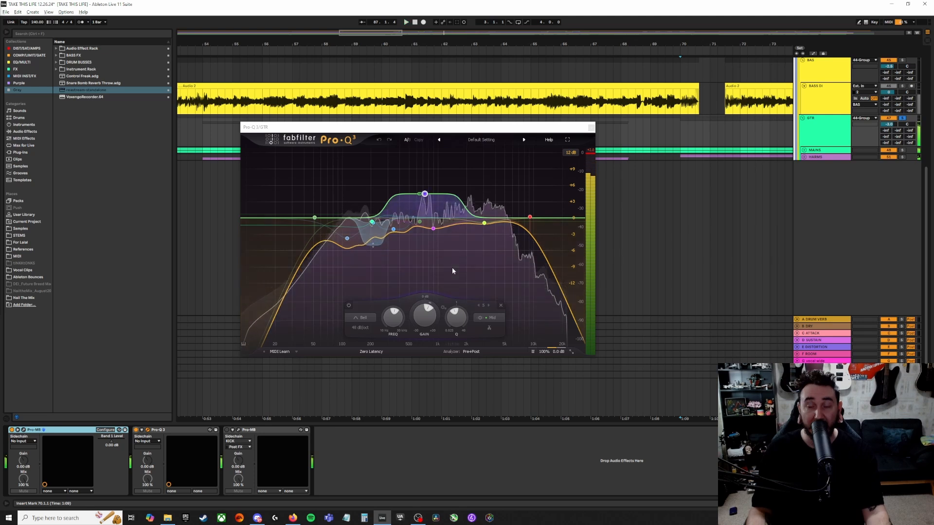
- Inspect the midrange boost and upper-mid cut bands on the GTR group's Pro-Q 3 and close the equalizer
{"action": "mouse_move", "coordinate": [340, 243]}
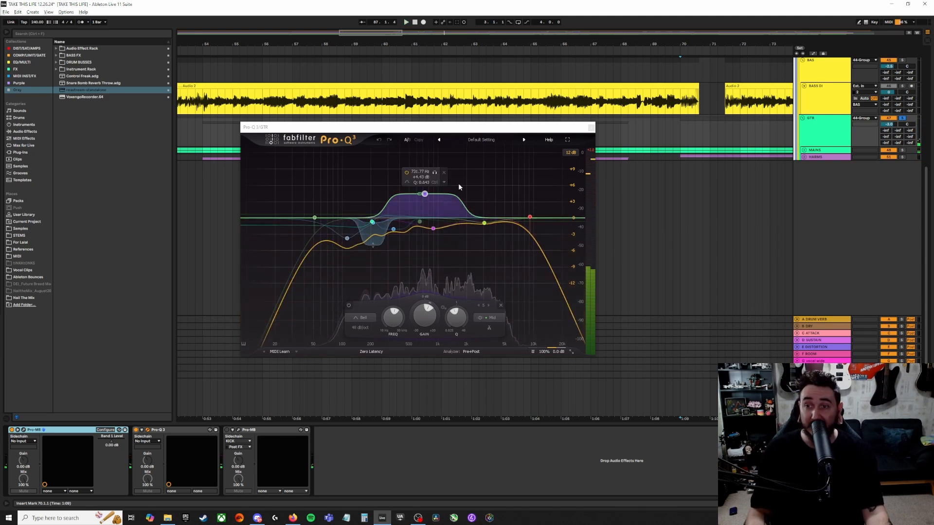
{"action": "mouse_move", "coordinate": [425, 194]}
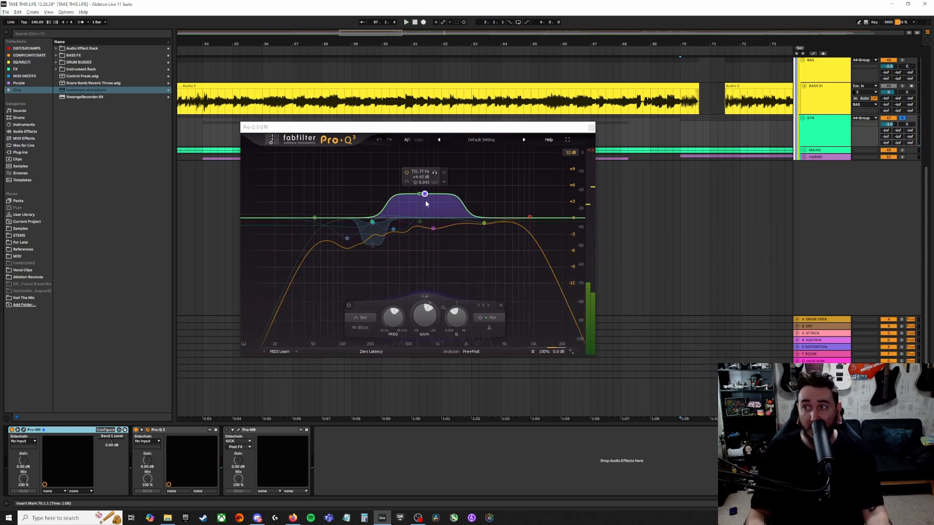
{"action": "mouse_move", "coordinate": [495, 211]}
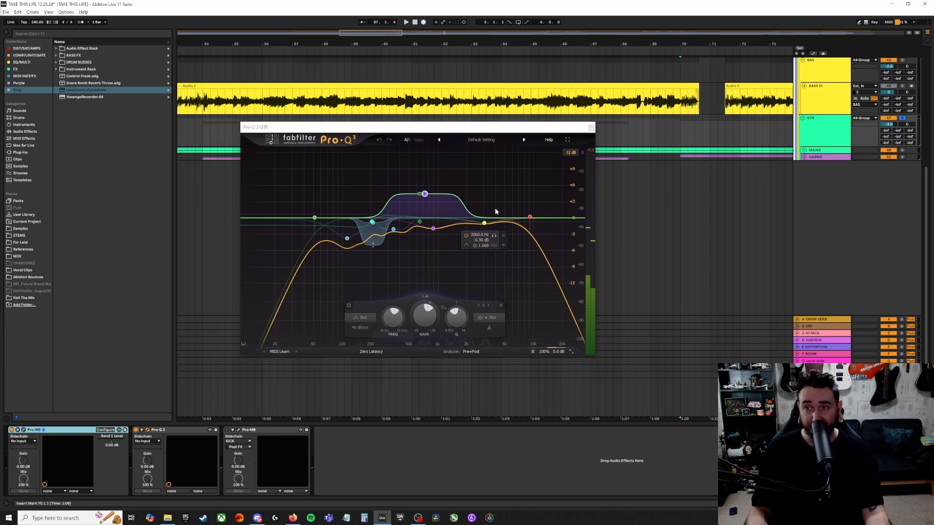
{"action": "left_click", "coordinate": [591, 127]}
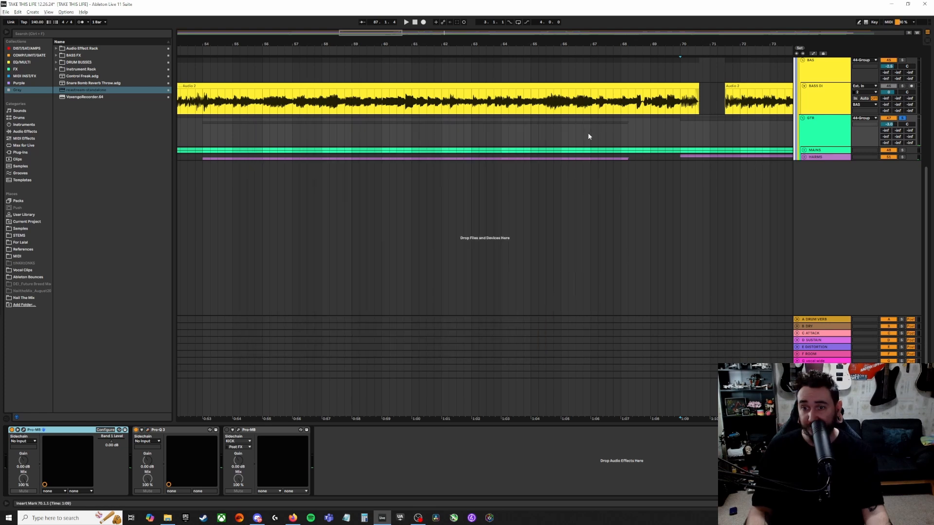
- Enable the GTR group's kick-sidechained Pro-MB, audition its low-band ducking with the DRUMS group also soloed, and close its window
{"action": "left_click", "coordinate": [228, 430]}
{"action": "scroll", "coordinate": [835, 134], "scroll_direction": "up", "scroll_amount": 3}
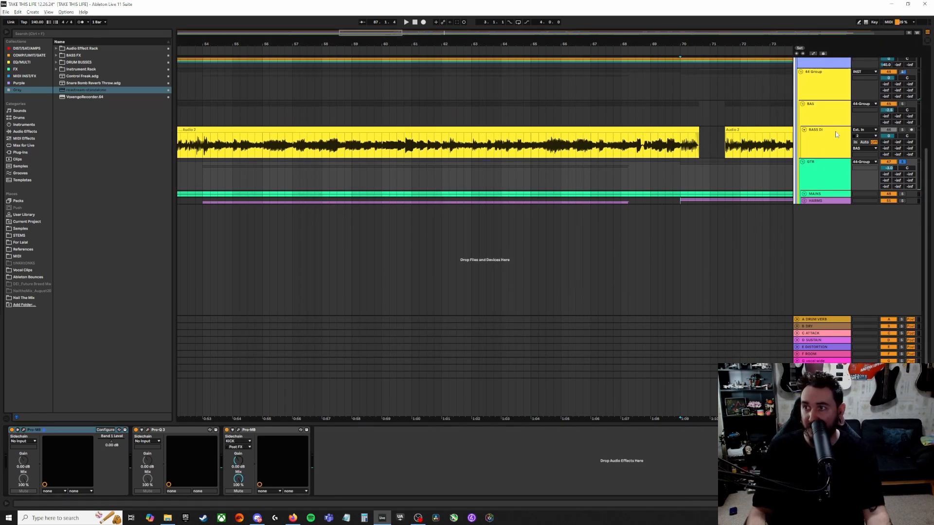
{"action": "scroll", "coordinate": [811, 121], "scroll_direction": "up", "scroll_amount": 4}
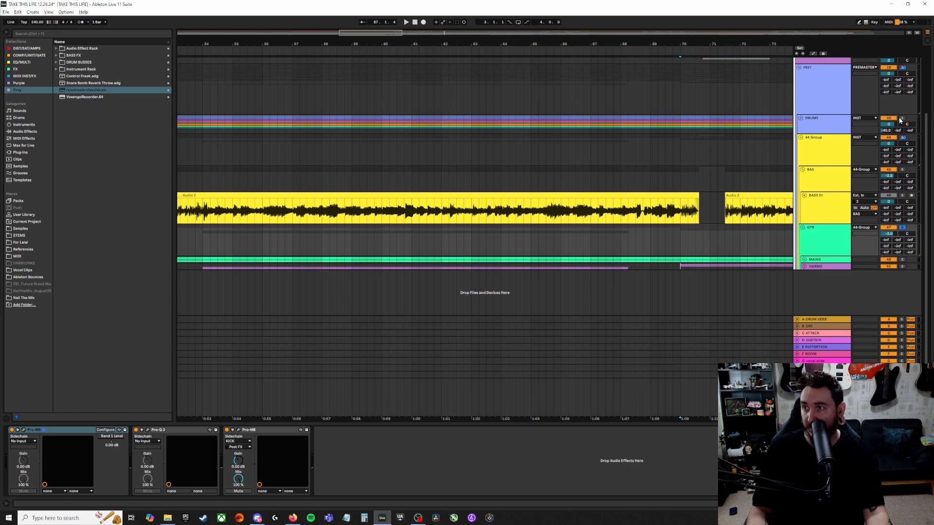
{"action": "left_click", "coordinate": [239, 430]}
{"action": "key", "text": "space"}
{"action": "left_click_drag", "start_coordinate": [664, 175], "coordinate": [469, 165]}
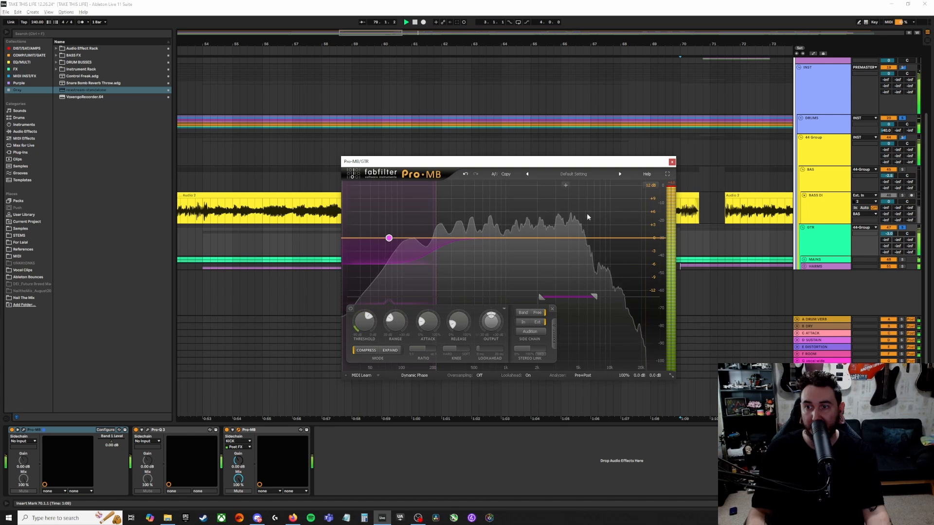
{"action": "left_click", "coordinate": [671, 162]}
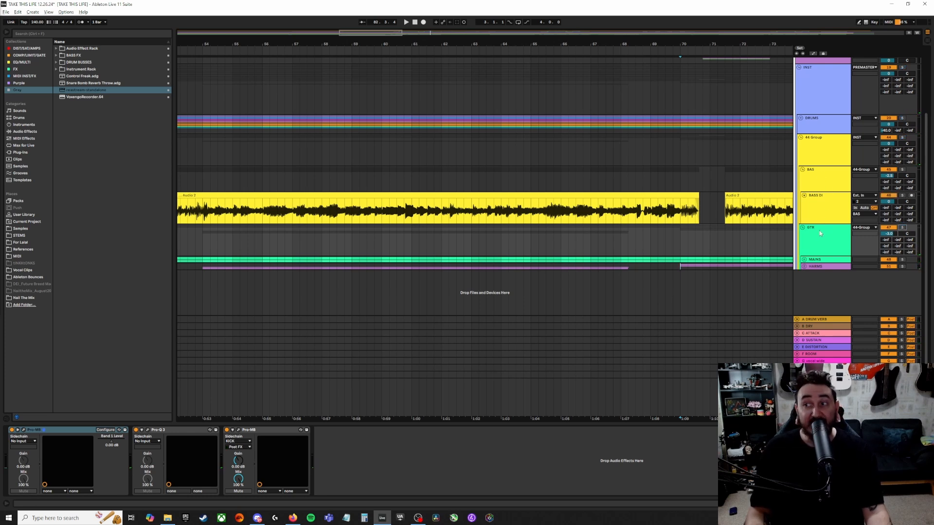
- Collapse the BAS group and open the 44 Group's VBC FG-MU compressor to review its settings with brief playback
{"action": "left_click", "coordinate": [803, 169]}
{"action": "left_click", "coordinate": [833, 153]}
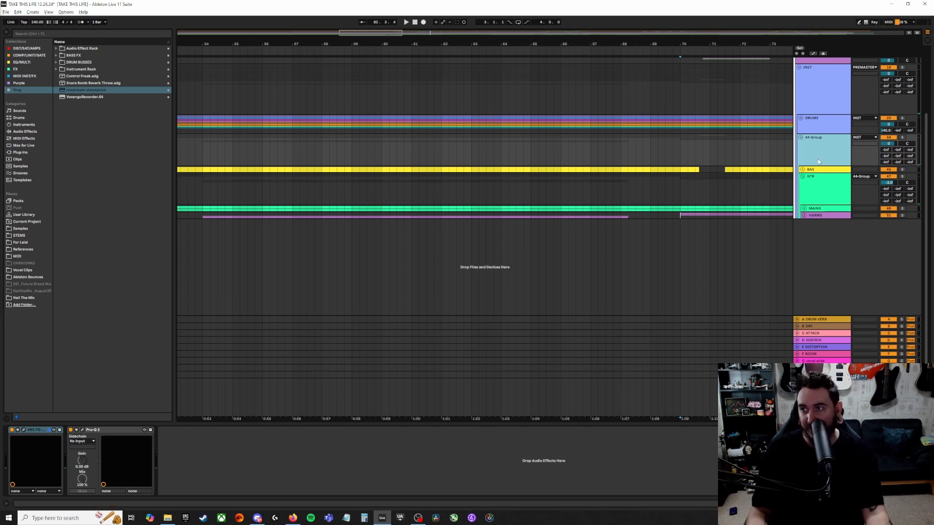
{"action": "left_click", "coordinate": [24, 430]}
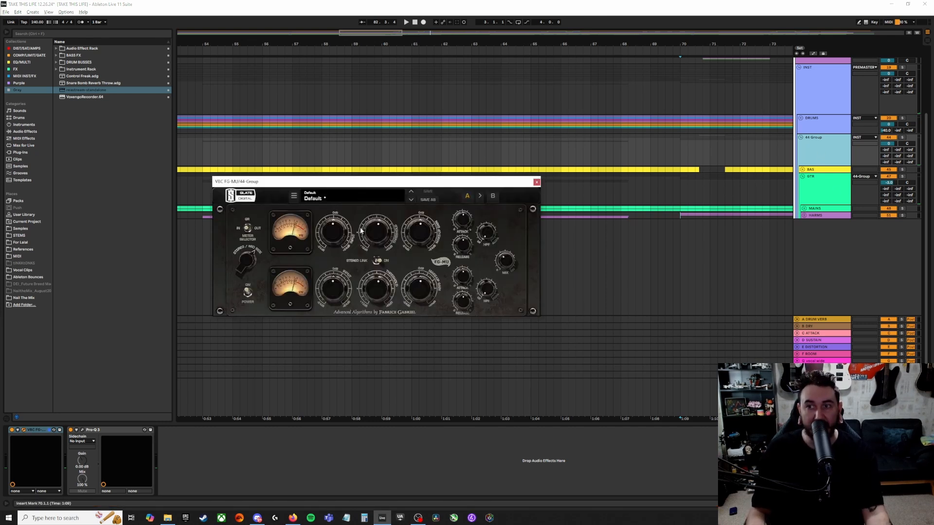
{"action": "left_click_drag", "start_coordinate": [358, 185], "coordinate": [411, 184]}
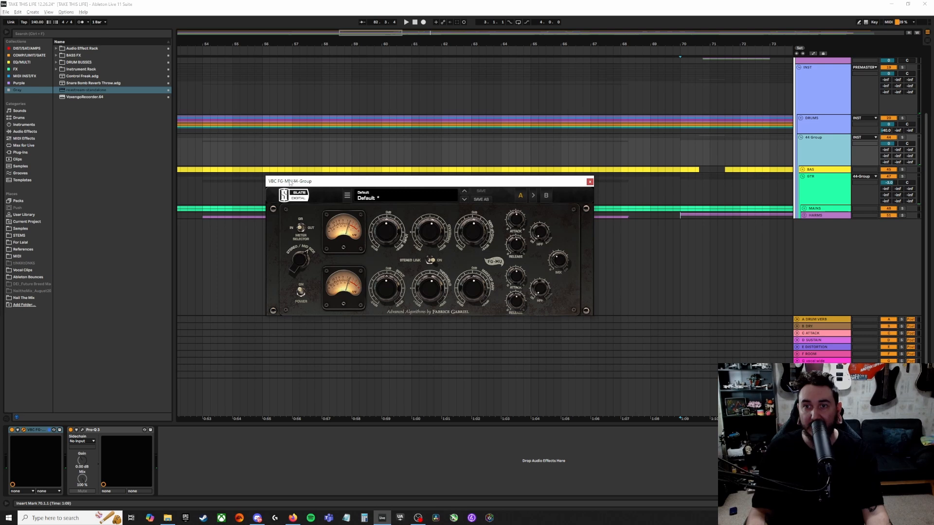
{"action": "key", "text": "space"}
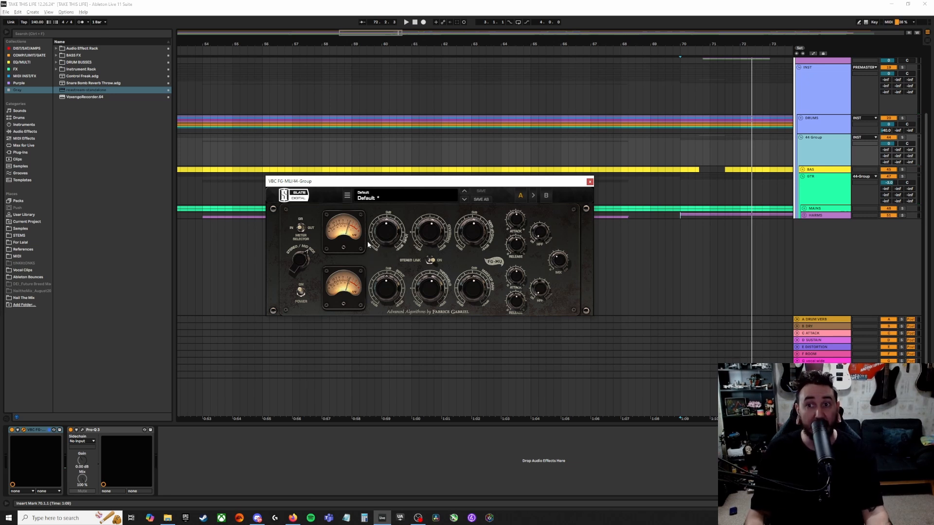
- Review the gentle midrange cut in the 44 Group's Pro-Q 3, close it, and bypass both devices on the group
{"action": "left_click", "coordinate": [144, 430]}
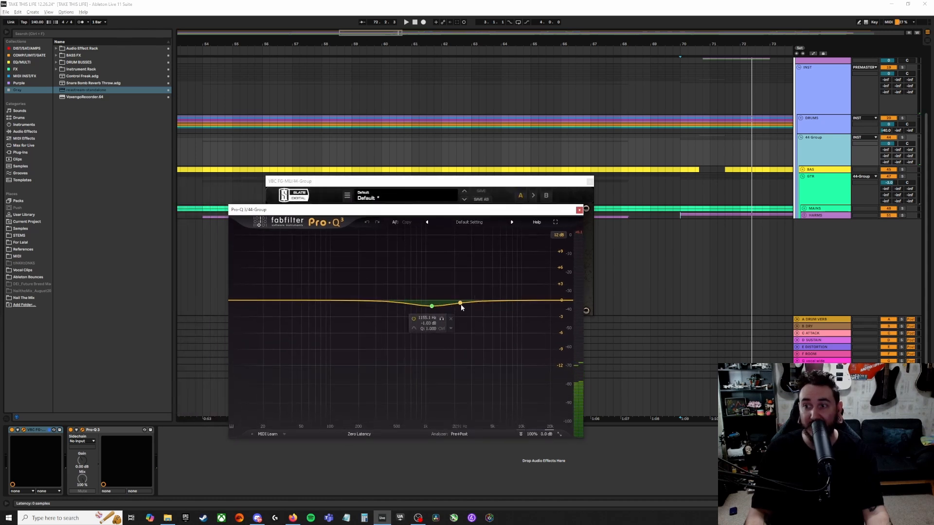
{"action": "left_click", "coordinate": [131, 430]}
{"action": "left_click", "coordinate": [33, 433]}
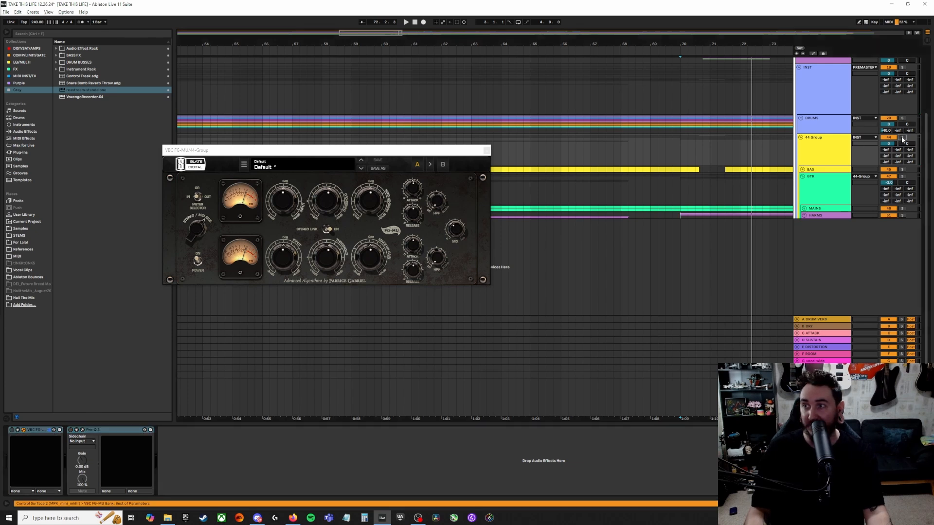
{"action": "left_click", "coordinate": [335, 445]}
- Play the soloed 44 Group, arrange its FG-MU and Pro-Q 3 windows together, and switch both devices on
{"action": "key", "text": "space"}
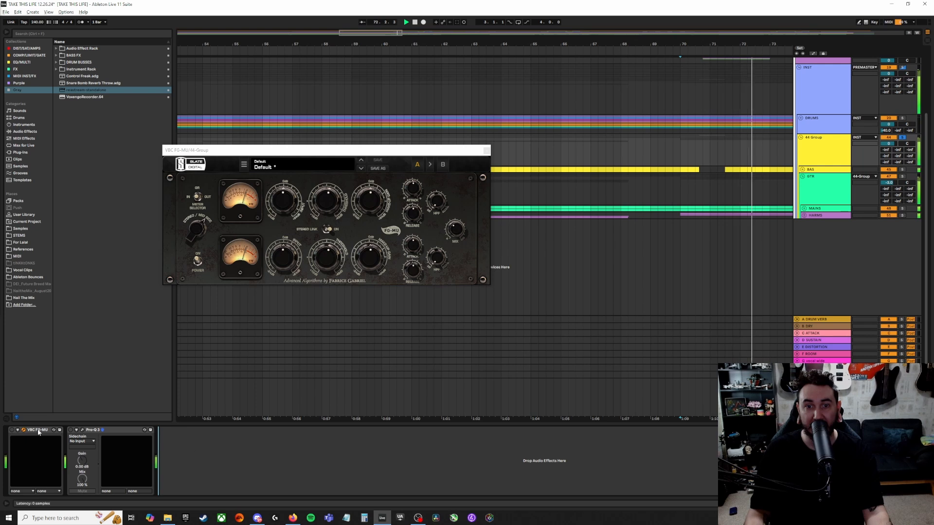
{"action": "key", "text": "ctrl+a"}
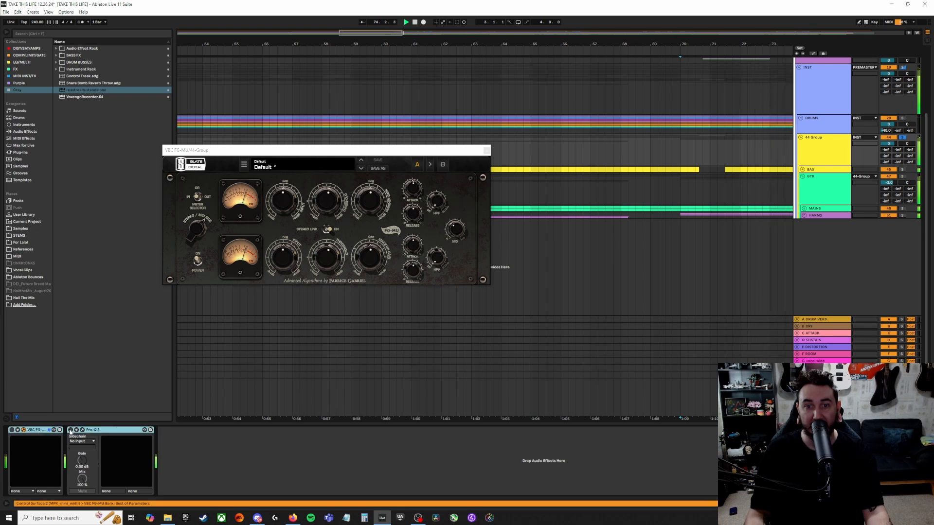
{"action": "left_click", "coordinate": [77, 430]}
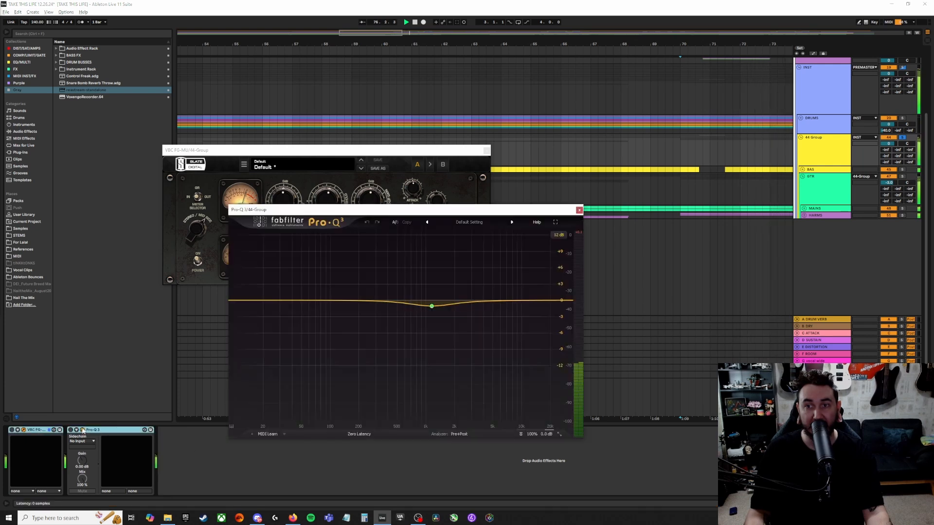
{"action": "left_click_drag", "start_coordinate": [333, 152], "coordinate": [386, 58]}
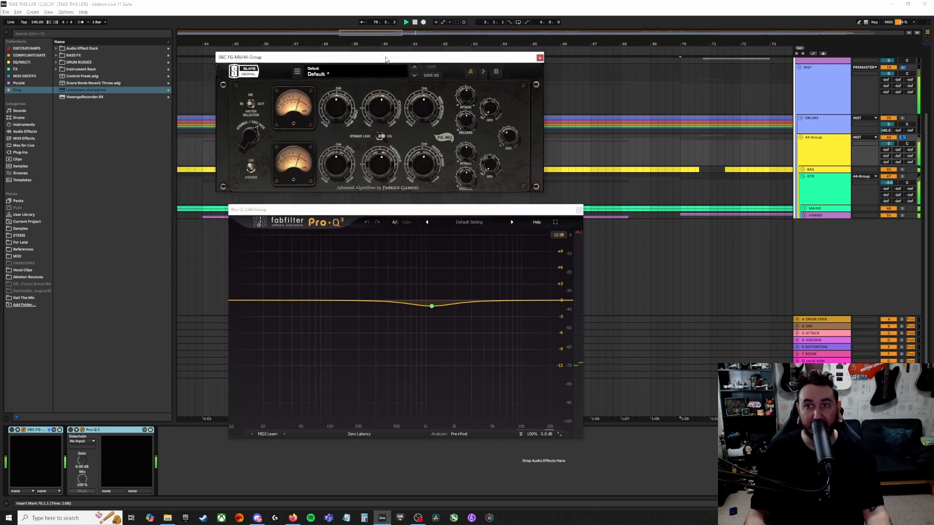
{"action": "left_click", "coordinate": [18, 436]}
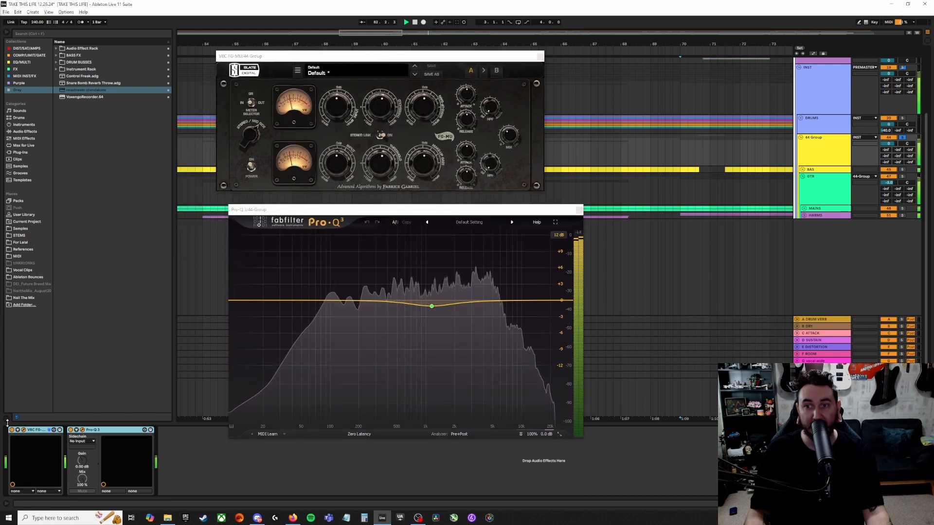
- Replay the 44 Group to audition its bus processing, leaving both devices enabled, and close both plugin windows
{"action": "key", "text": "space"}
{"action": "key", "text": "space"}
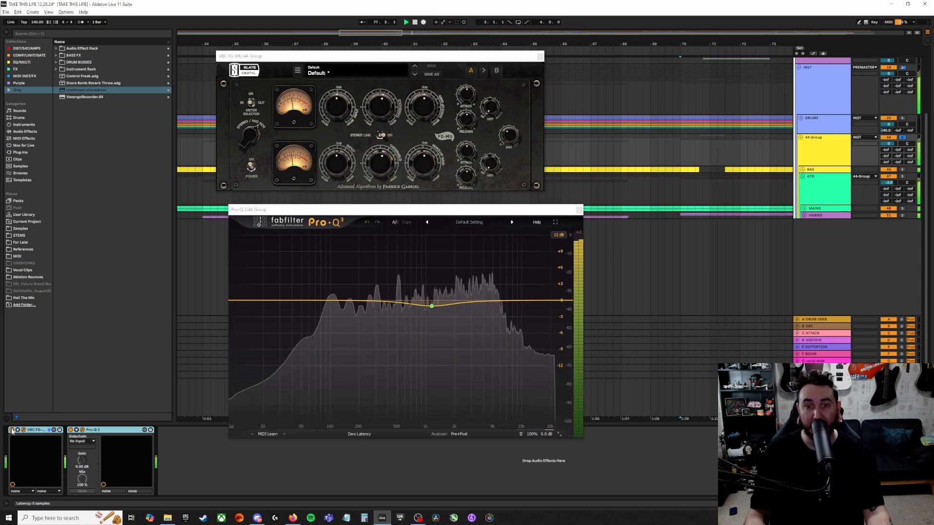
{"action": "key", "text": "space"}
{"action": "left_click", "coordinate": [579, 210]}
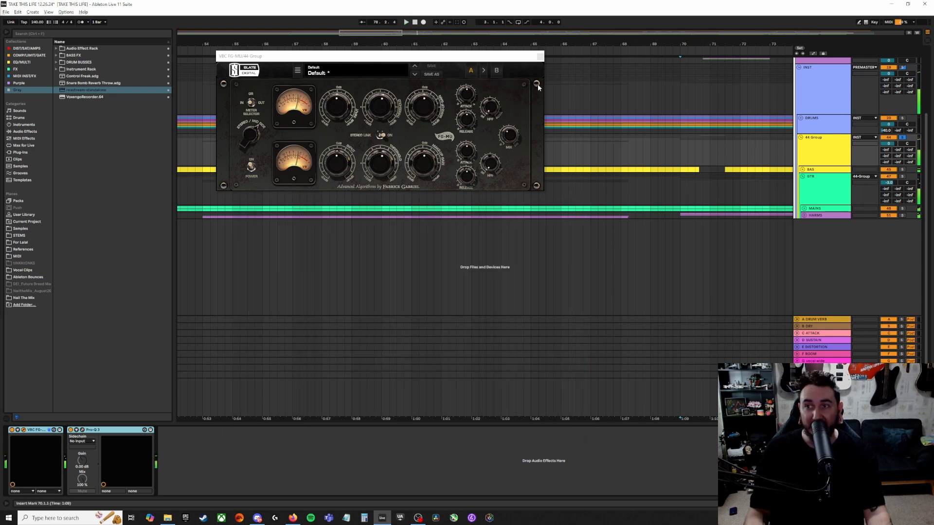
{"action": "left_click", "coordinate": [540, 58]}
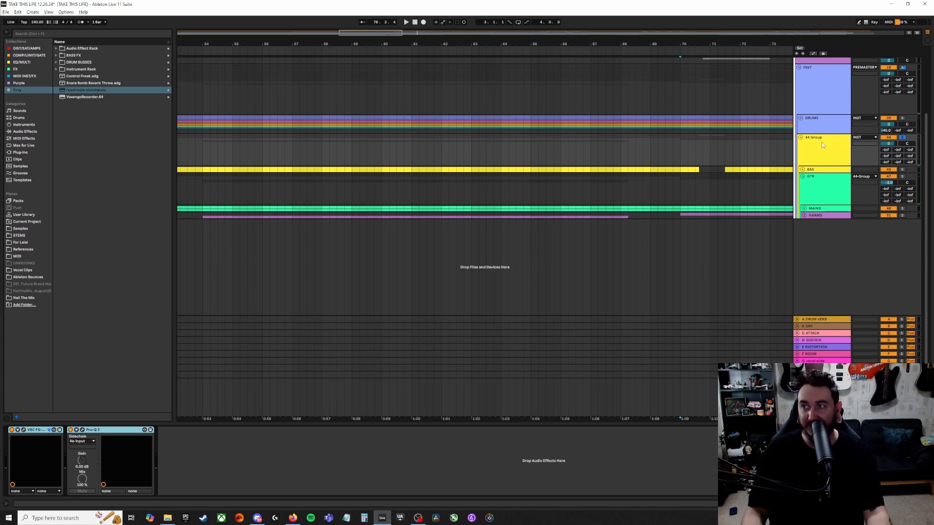
- Solo the INST group instead of the 44 Group and check the device chains of the instrument groups
{"action": "scroll", "coordinate": [819, 141], "scroll_direction": "up", "scroll_amount": 3}
{"action": "left_click", "coordinate": [898, 100]}
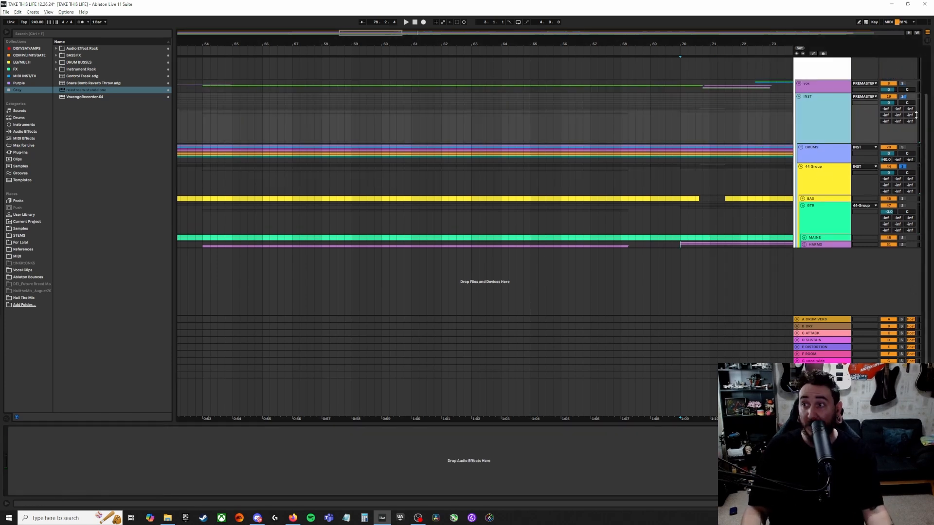
{"action": "left_click", "coordinate": [902, 97]}
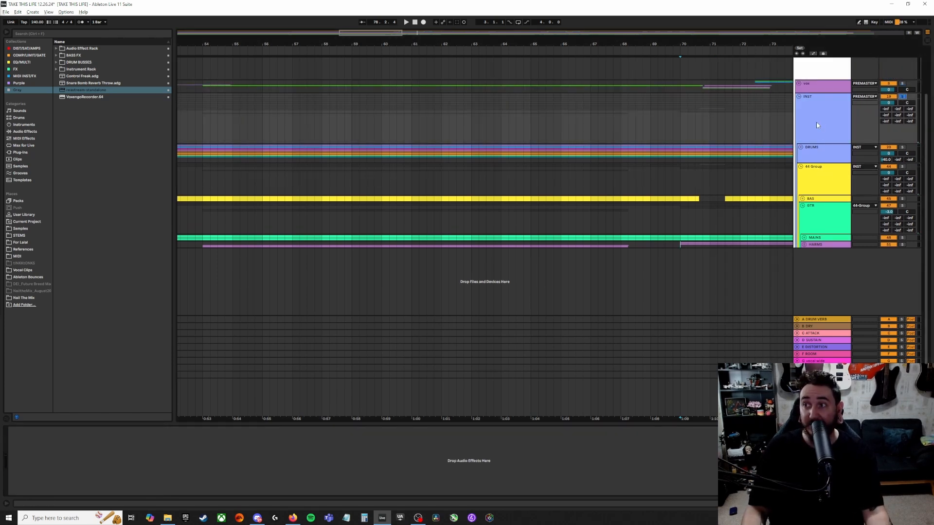
{"action": "left_click", "coordinate": [826, 152]}
{"action": "left_click", "coordinate": [823, 180]}
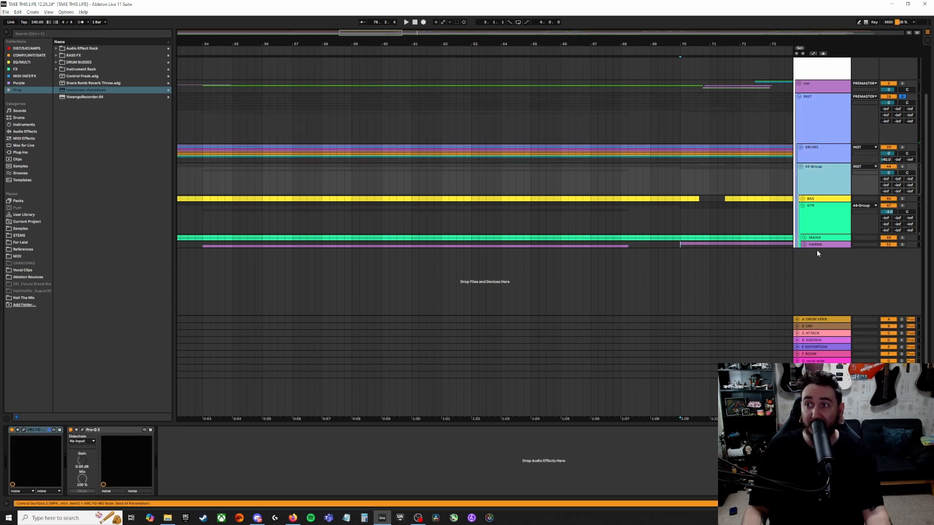
{"action": "left_click", "coordinate": [802, 124]}
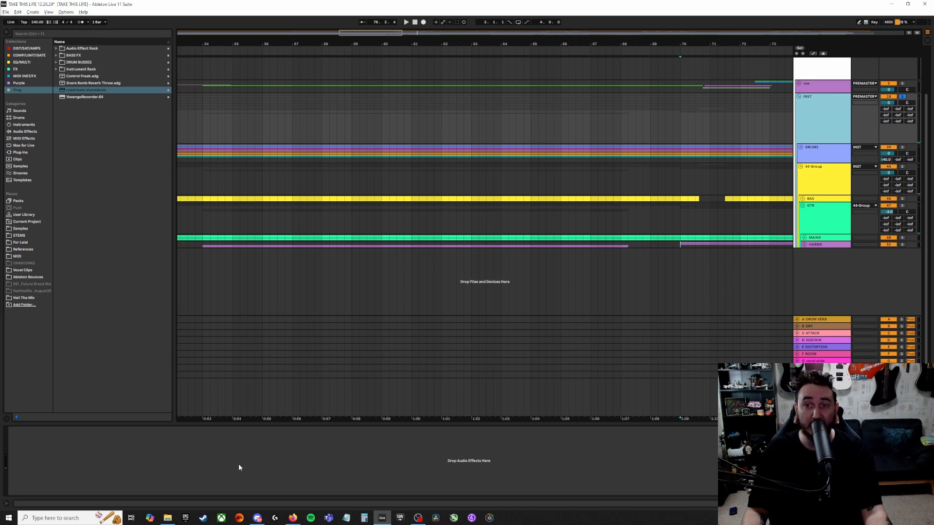
- Collapse the INST group, then expand the vox group and show its device chain
{"action": "scroll", "coordinate": [817, 149], "scroll_direction": "up", "scroll_amount": 3}
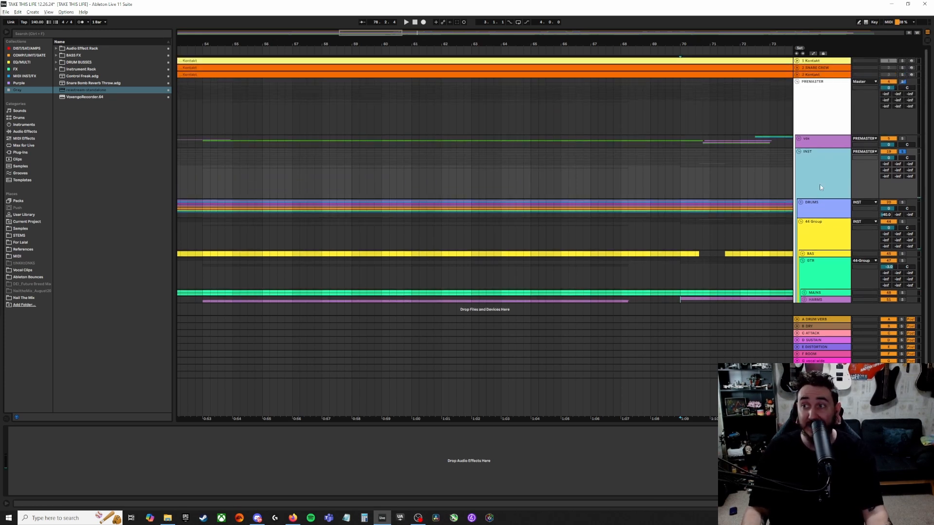
{"action": "left_click", "coordinate": [799, 153]}
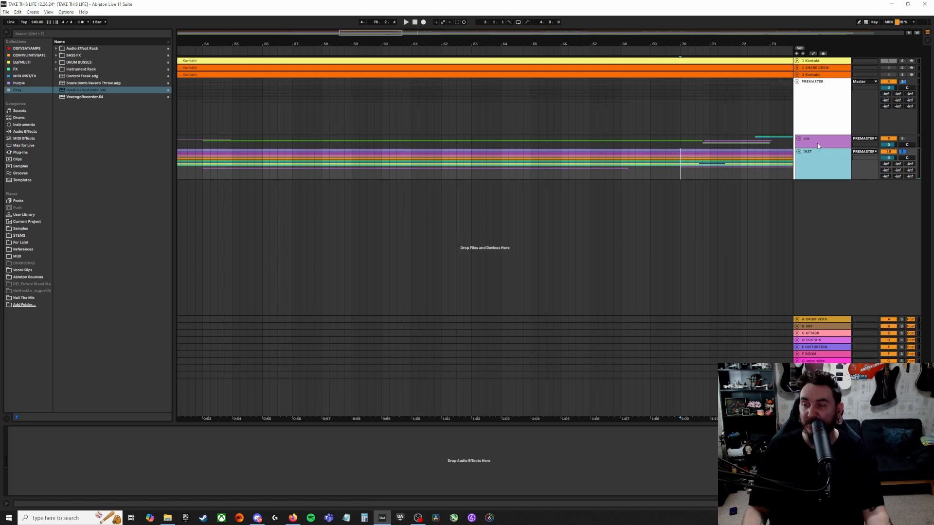
{"action": "left_click", "coordinate": [810, 144]}
{"action": "left_click", "coordinate": [798, 139]}
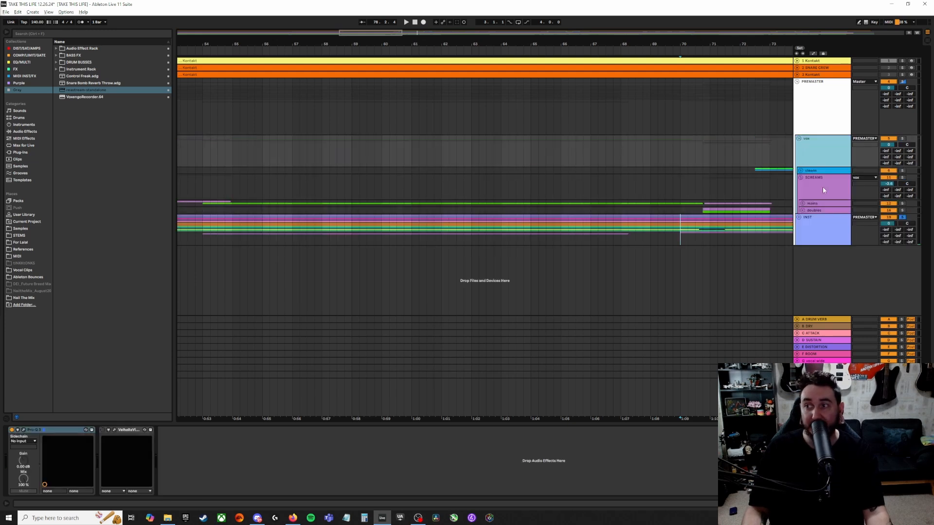
{"action": "right_click", "coordinate": [826, 146]}
{"action": "left_click", "coordinate": [827, 162]}
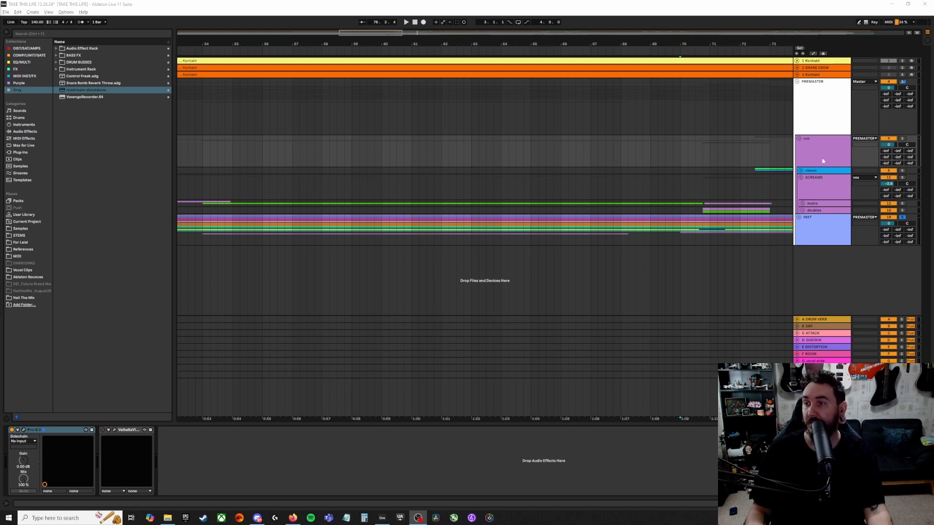
- Check the vox and SCREAMS device chains, briefly unfold the cleans group's tracks, and fit the whole arrangement in view
{"action": "left_click", "coordinate": [827, 163]}
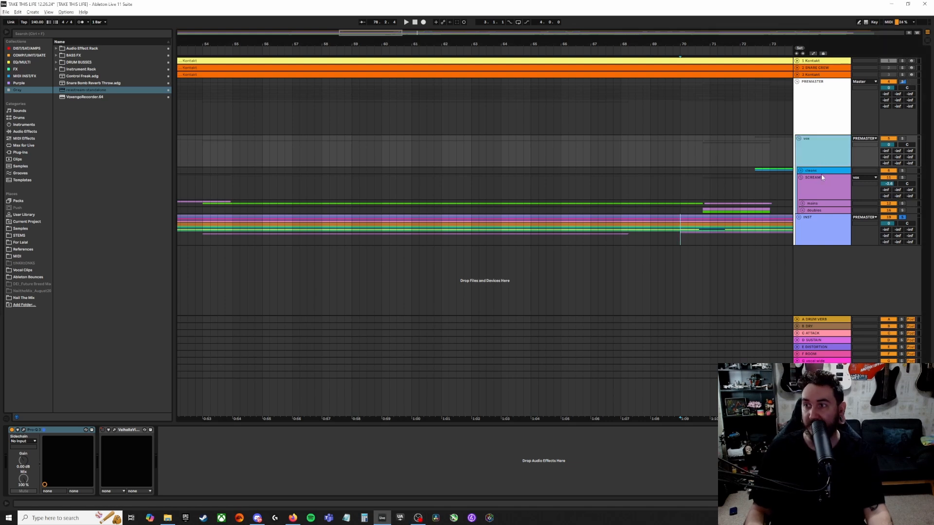
{"action": "left_click", "coordinate": [819, 171]}
{"action": "left_click", "coordinate": [818, 180]}
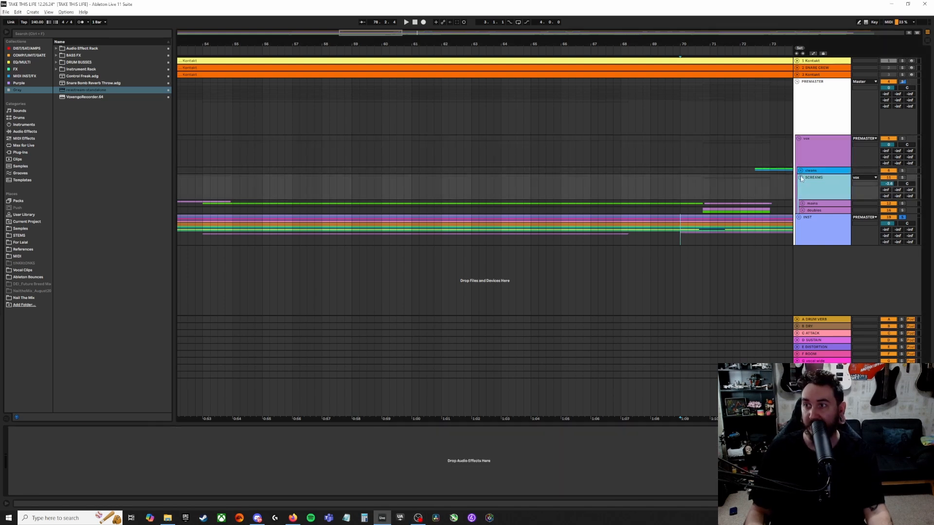
{"action": "left_click", "coordinate": [800, 178]}
{"action": "left_click", "coordinate": [801, 172], "text": "alt"}
{"action": "scroll", "coordinate": [810, 139], "scroll_direction": "down", "scroll_amount": 2}
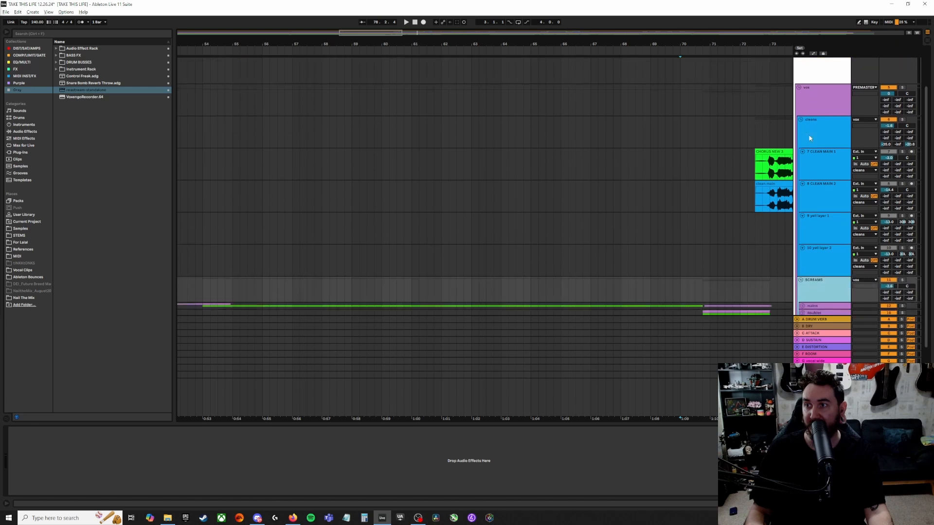
{"action": "key", "text": "w"}
{"action": "left_click", "coordinate": [800, 119]}
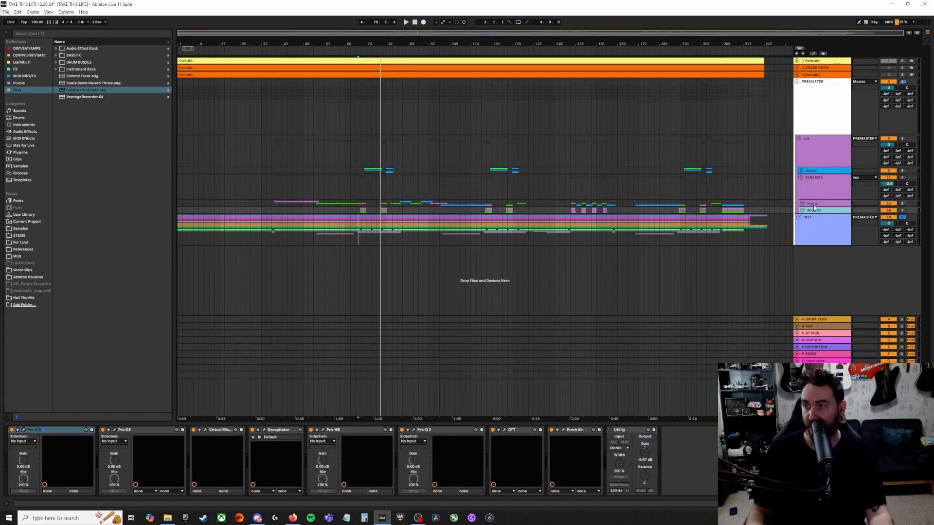
- Show the doubles group's device chain and expand the mains and doubles subgroups inside SCREAMS
{"action": "left_click", "coordinate": [823, 192]}
{"action": "left_click", "coordinate": [814, 211]}
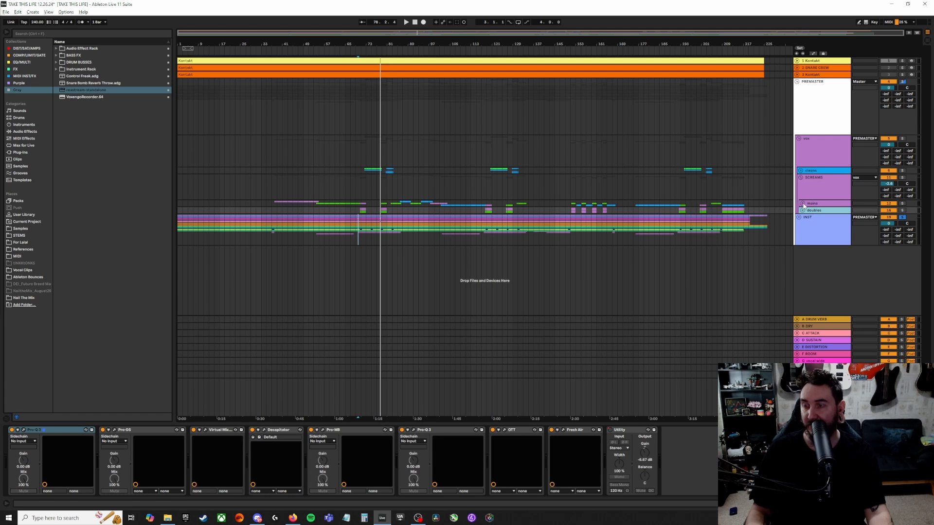
{"action": "left_click", "coordinate": [802, 203]}
{"action": "left_click", "coordinate": [802, 281]}
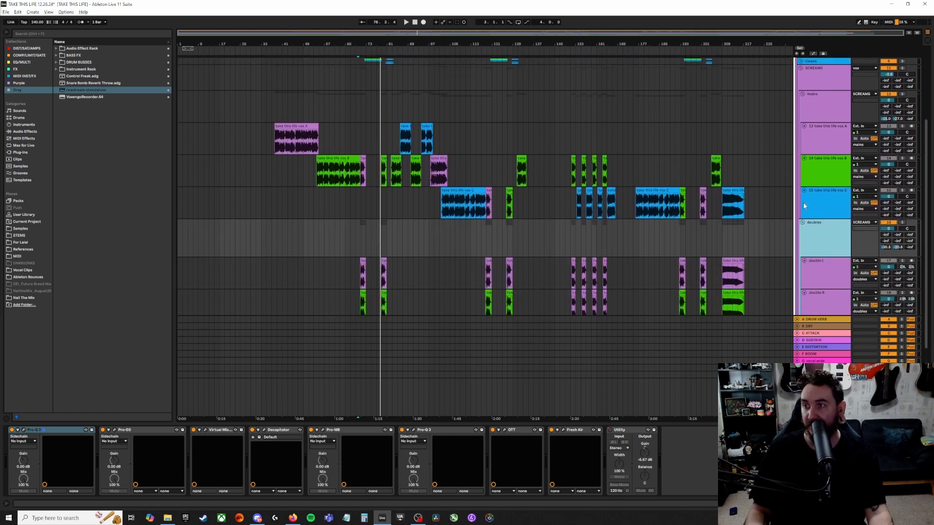
- Check the individual devices on the three mains vocal tracks and on the double L and double R tracks
{"action": "left_click", "coordinate": [821, 123]}
{"action": "left_click", "coordinate": [822, 163]}
{"action": "left_click", "coordinate": [821, 197]}
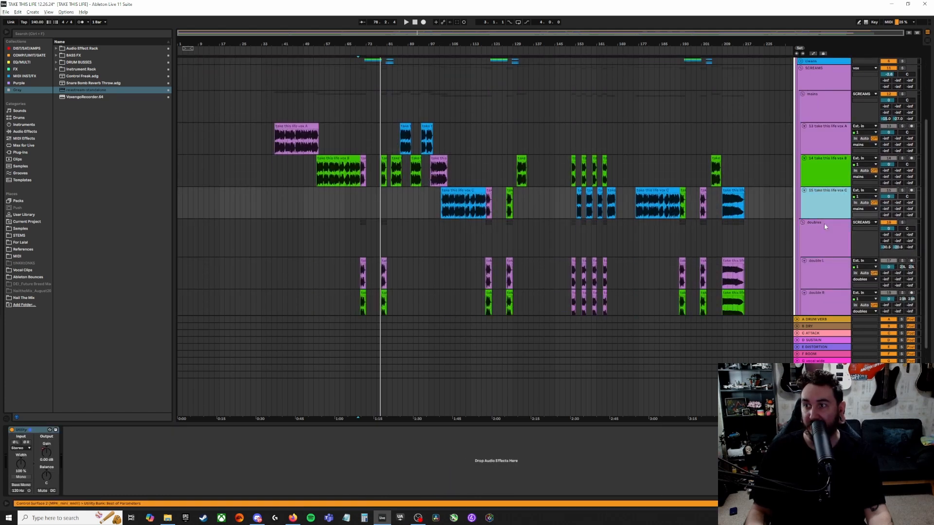
{"action": "scroll", "coordinate": [822, 234], "scroll_direction": "down", "scroll_amount": 1}
{"action": "scroll", "coordinate": [821, 245], "scroll_direction": "down", "scroll_amount": 1}
{"action": "left_click", "coordinate": [824, 220]}
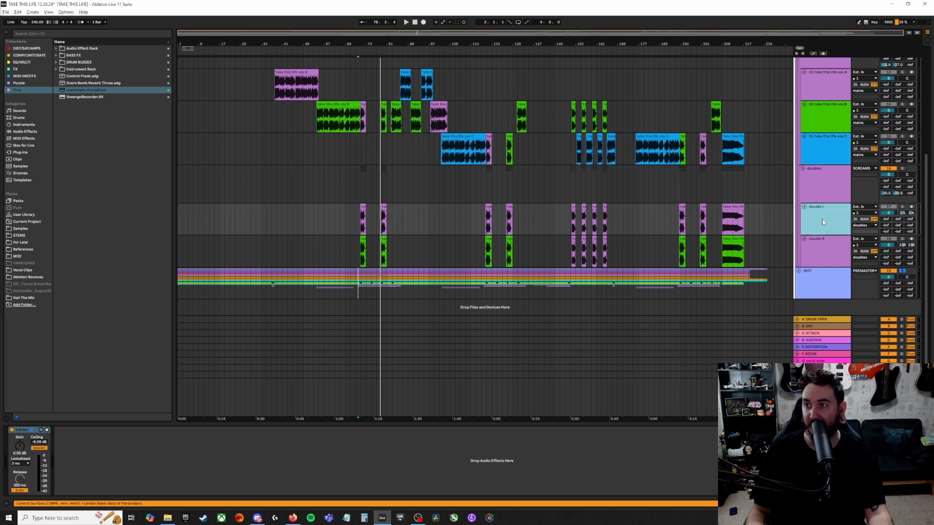
{"action": "left_click", "coordinate": [825, 252]}
{"action": "left_click", "coordinate": [825, 217]}
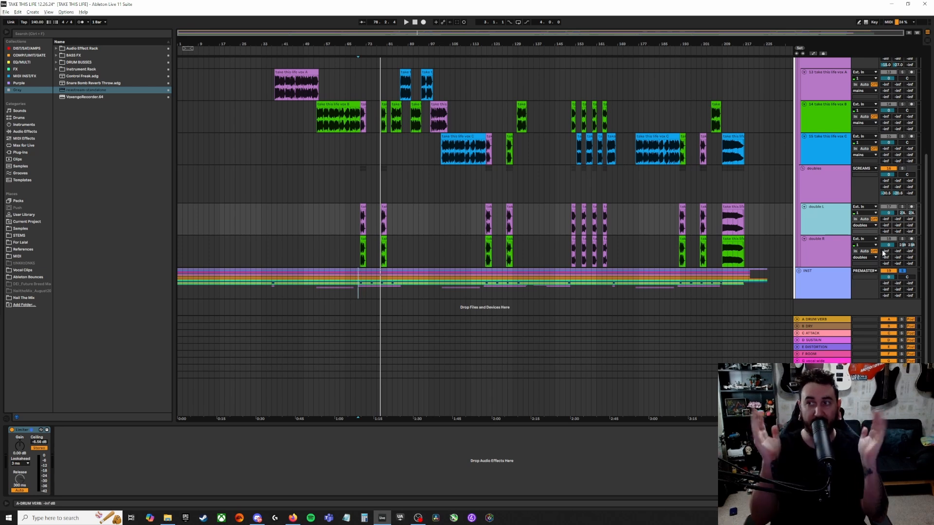
- Solo the doubles group and play its first two pairs of double L and double R clips
{"action": "left_click", "coordinate": [902, 168]}
{"action": "key", "text": "plus"}
{"action": "key", "text": "plus"}
{"action": "key", "text": "plus"}
{"action": "key", "text": "plus"}
{"action": "left_click", "coordinate": [414, 238]}
{"action": "key", "text": "space"}
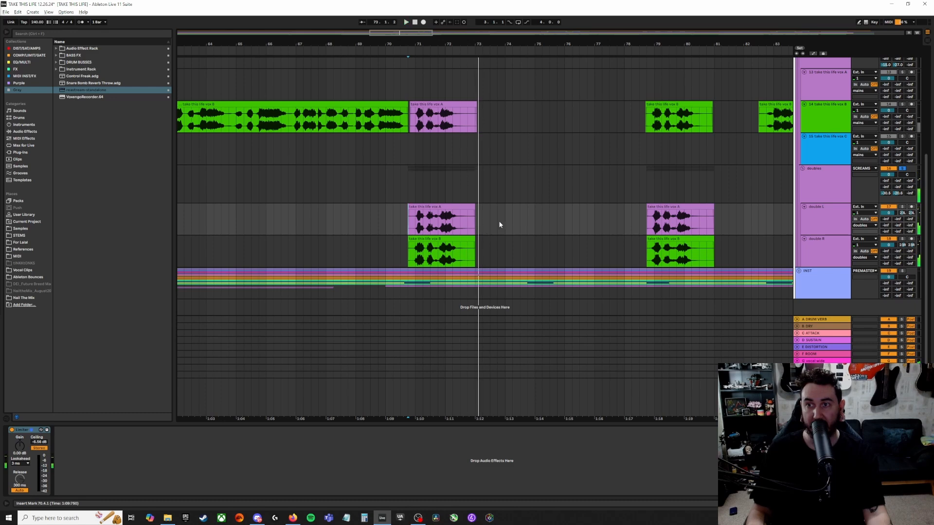
{"action": "key", "text": "space"}
{"action": "key", "text": "space"}
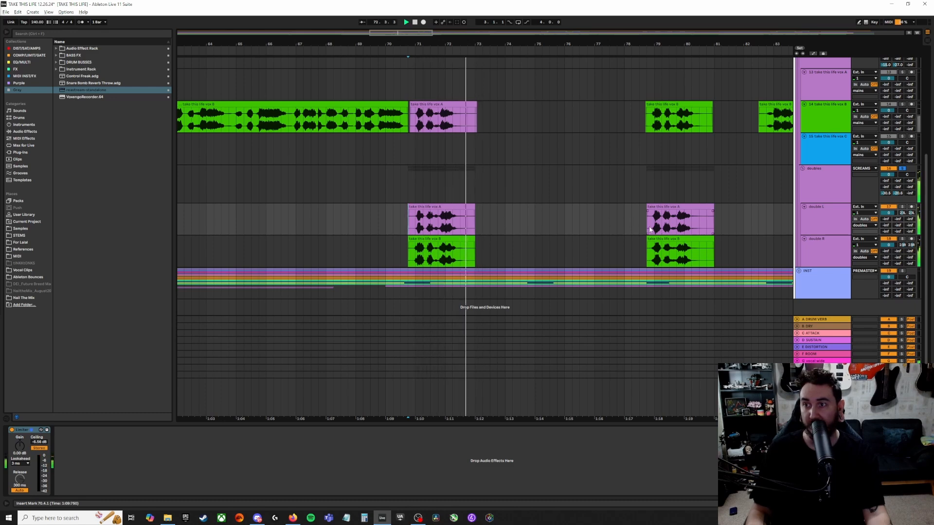
{"action": "key", "text": "space"}
{"action": "left_click", "coordinate": [649, 223]}
{"action": "key", "text": "space"}
- Play the soloed doubles from the run of four short clips around bar 151
{"action": "key", "text": "minus"}
{"action": "key", "text": "minus"}
{"action": "key", "text": "minus"}
{"action": "key", "text": "minus"}
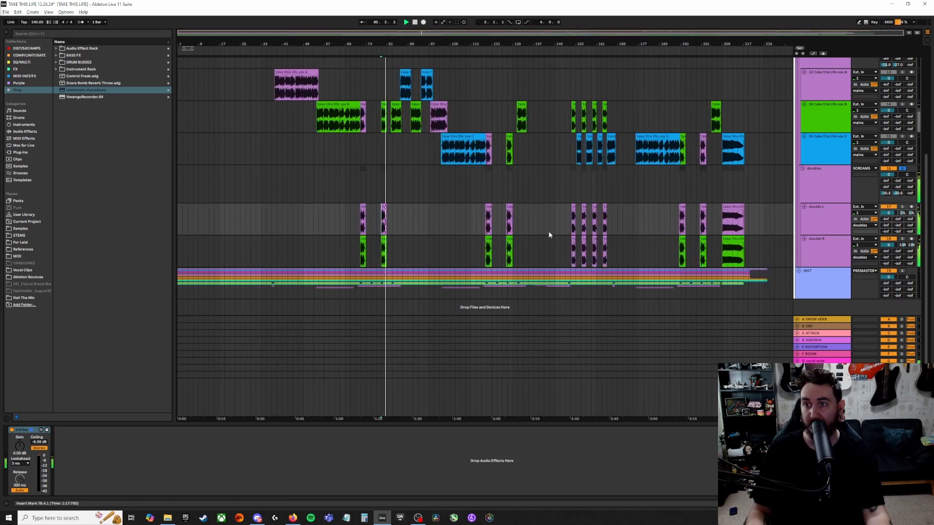
{"action": "scroll", "coordinate": [566, 221], "scroll_direction": "up", "scroll_amount": 3}
{"action": "left_click", "coordinate": [578, 222]}
{"action": "key", "text": "space"}
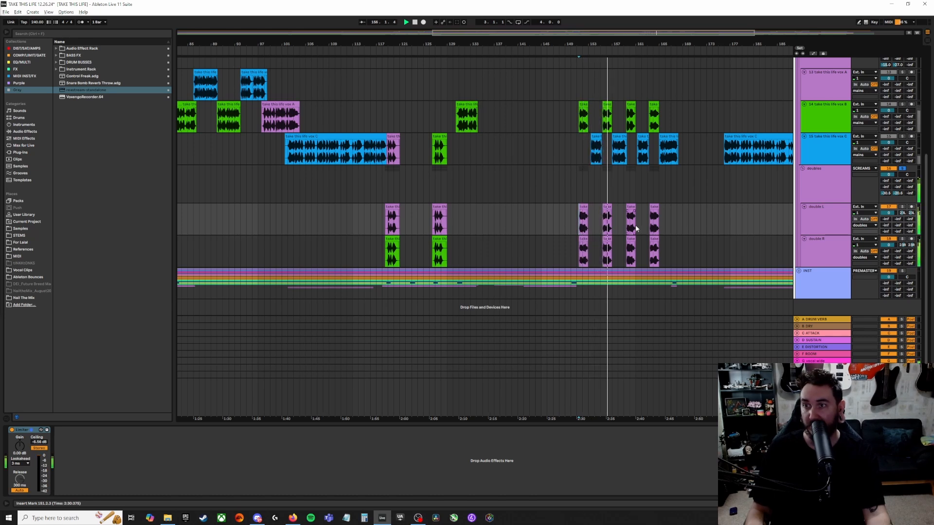
- Stop playback and compare the device chains of the doubles and mains groups
{"action": "left_click", "coordinate": [815, 182]}
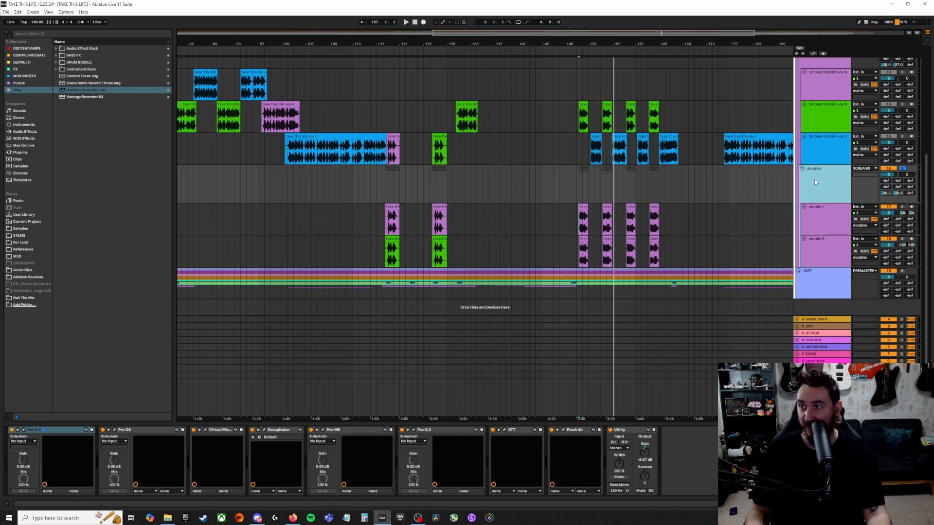
{"action": "scroll", "coordinate": [829, 121], "scroll_direction": "up", "scroll_amount": 3}
{"action": "left_click", "coordinate": [824, 103]}
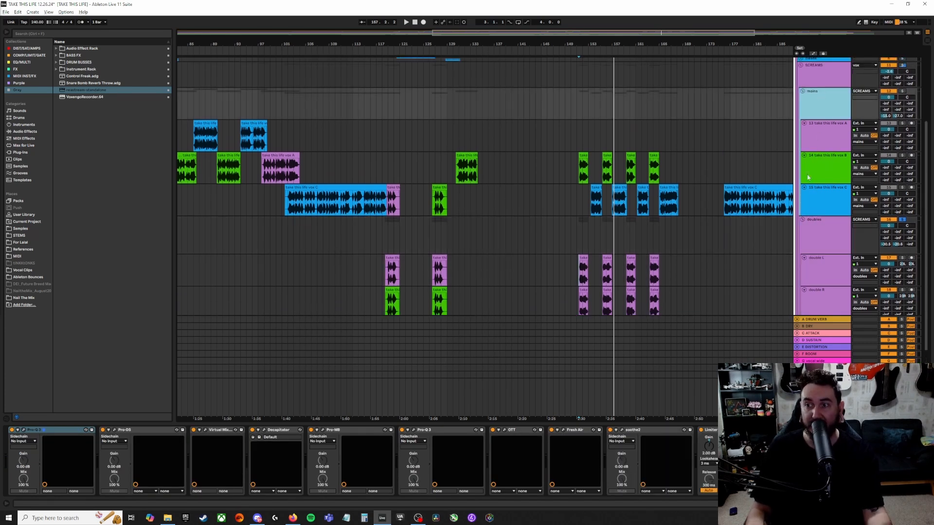
{"action": "left_click", "coordinate": [821, 237]}
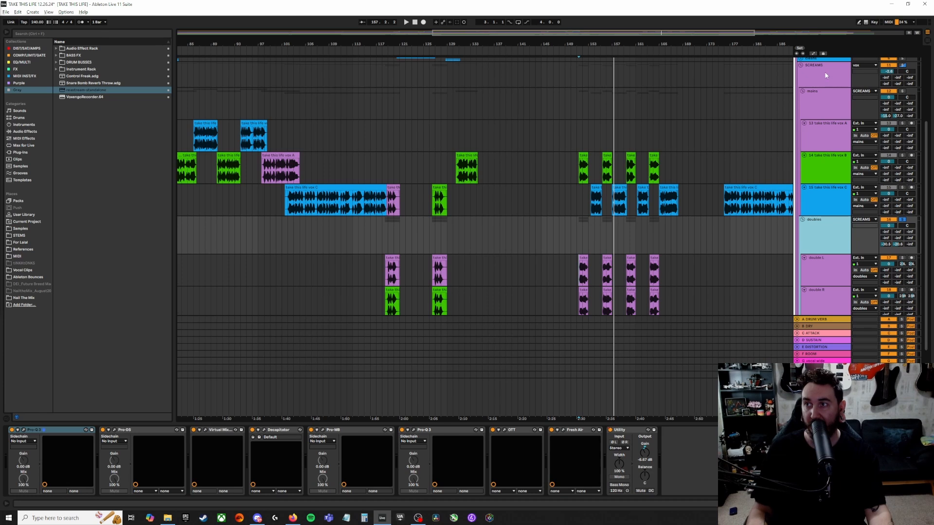
{"action": "left_click", "coordinate": [824, 106]}
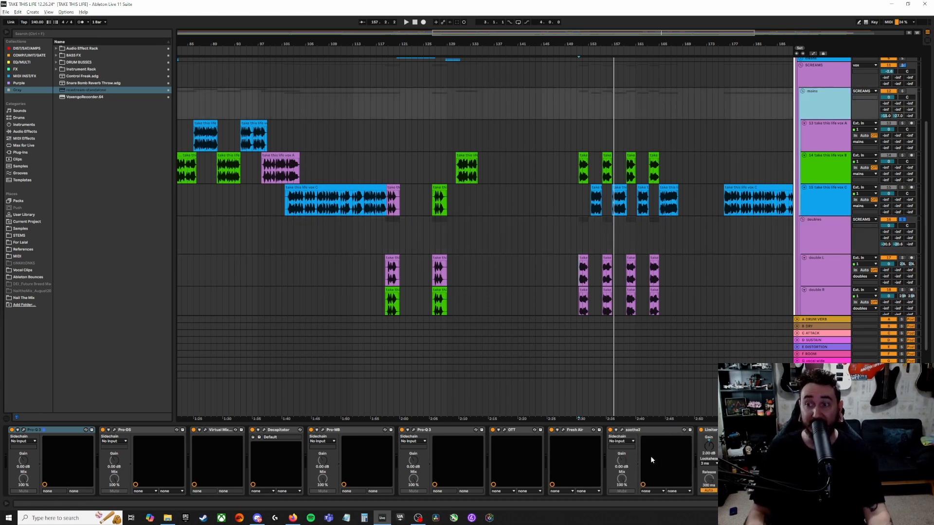
{"action": "left_click", "coordinate": [826, 239]}
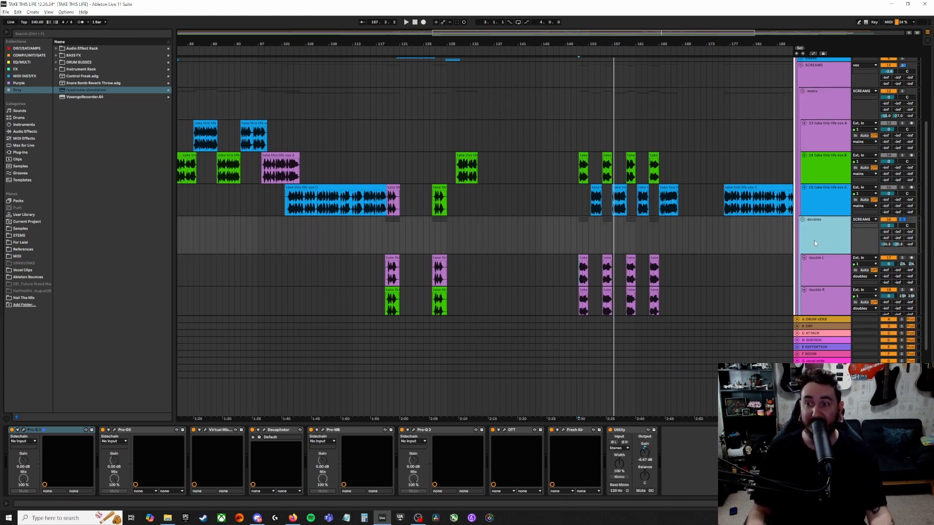
- Collapse the doubles group, then check the three mains vocal tracks' devices and the vox C track's Utility gain automation
{"action": "key", "text": "minus"}
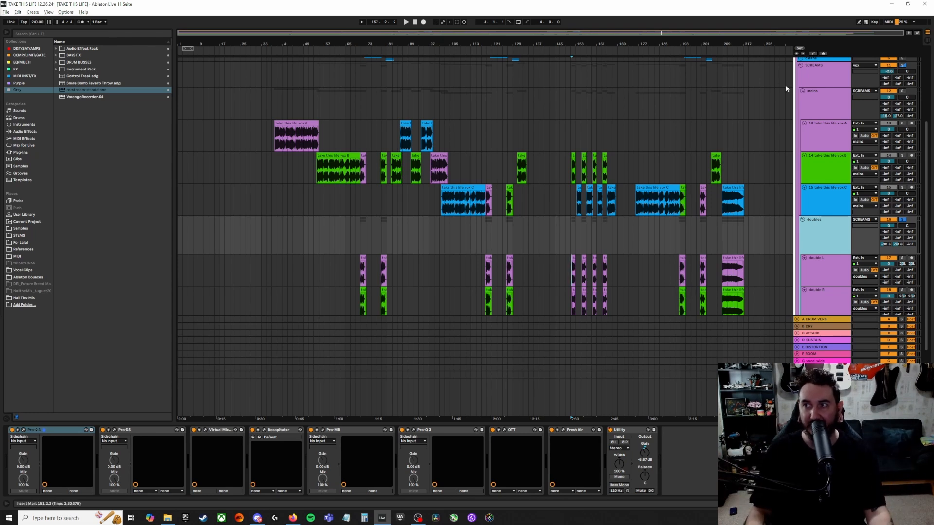
{"action": "left_click", "coordinate": [802, 219]}
{"action": "left_click", "coordinate": [821, 191]}
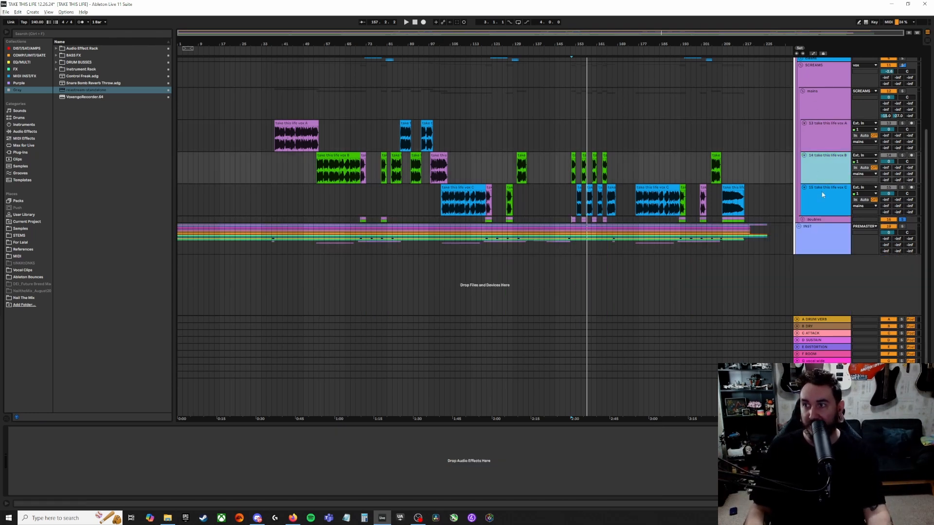
{"action": "left_click", "coordinate": [825, 176]}
{"action": "left_click", "coordinate": [822, 134]}
{"action": "left_click", "coordinate": [821, 197]}
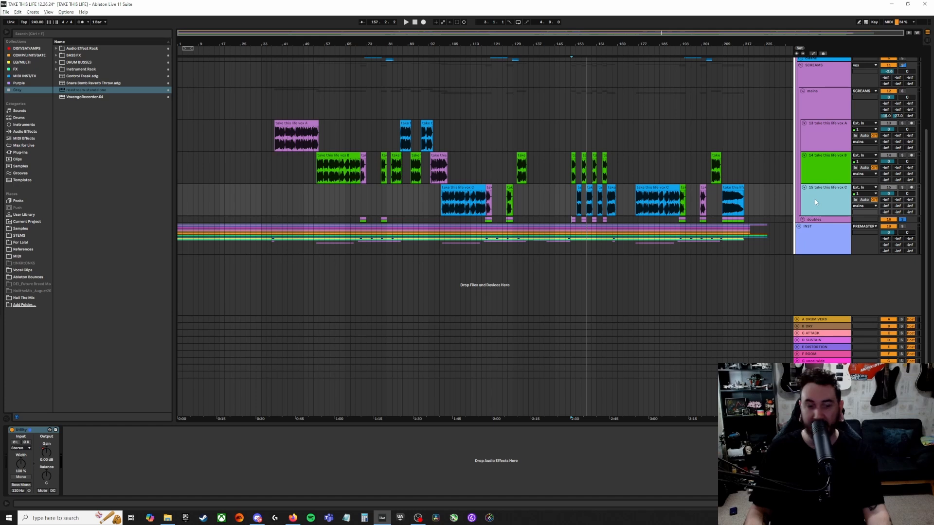
{"action": "key", "text": "a"}
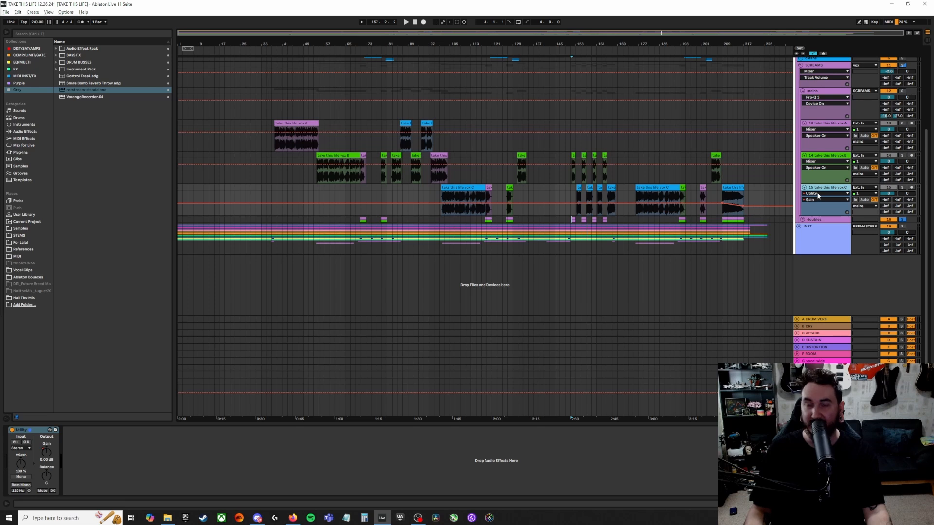
{"action": "key", "text": "a"}
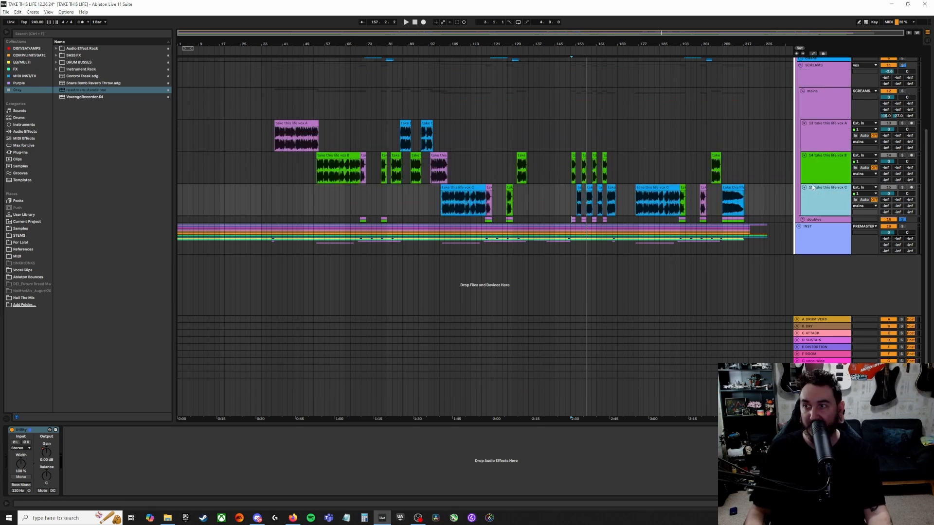
- Switch off every device from Pro-DS through the Limiter on the mains group, leaving only the first Pro-Q 3 on
{"action": "scroll", "coordinate": [803, 194], "scroll_direction": "up", "scroll_amount": 2}
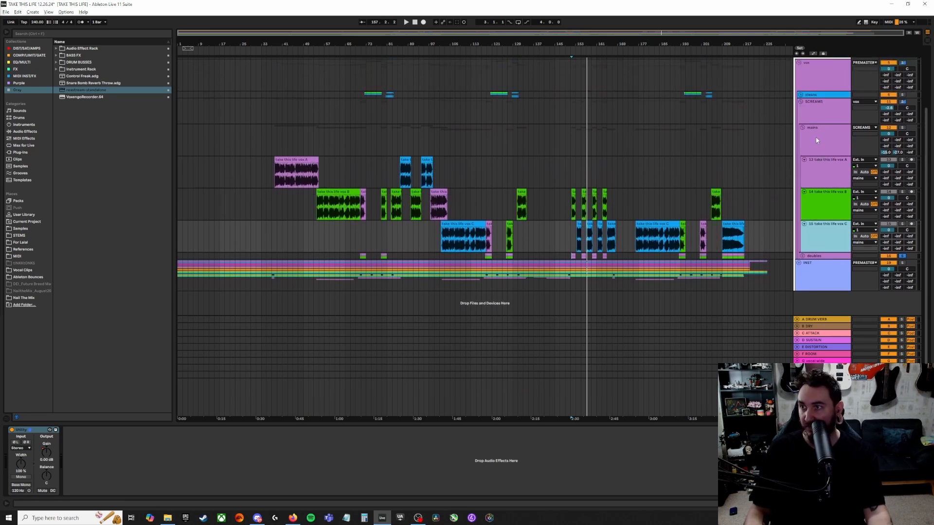
{"action": "left_click", "coordinate": [820, 140]}
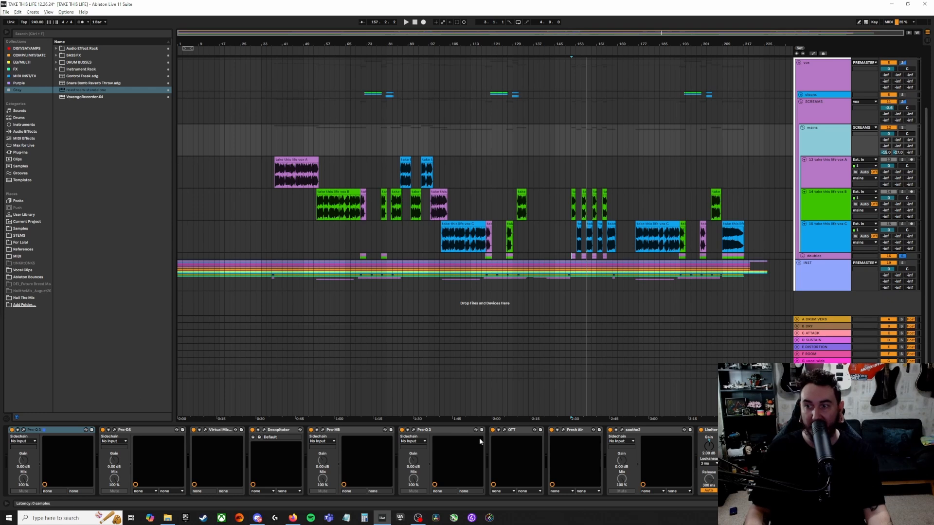
{"action": "left_click", "coordinate": [723, 430]}
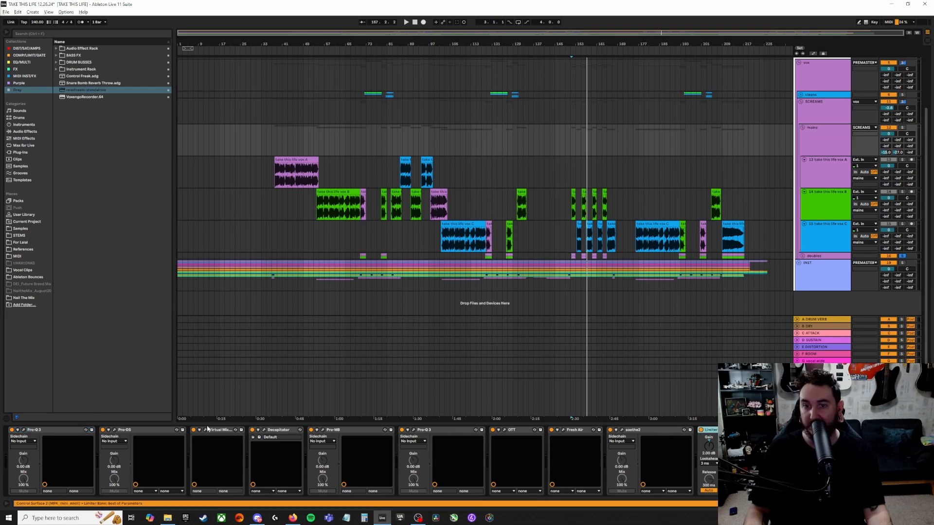
{"action": "left_click", "coordinate": [140, 431]}
{"action": "left_click", "coordinate": [27, 431]}
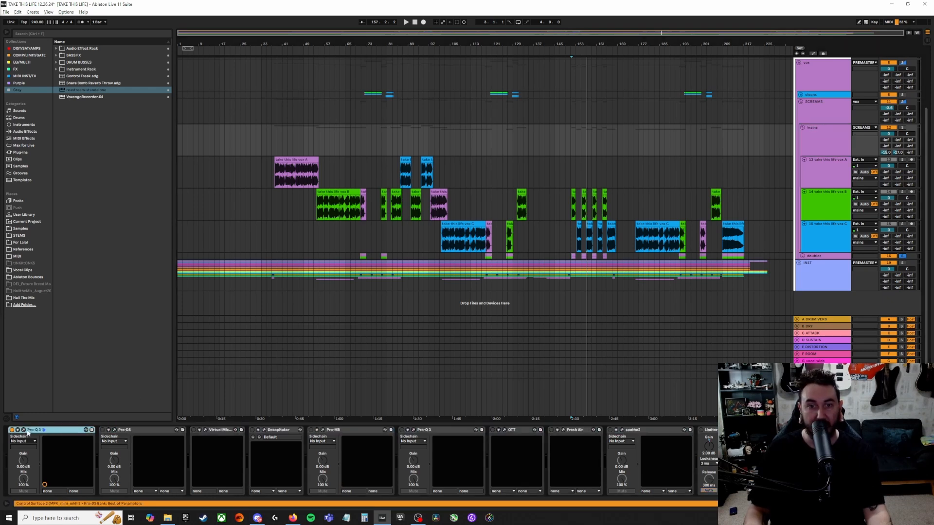
- Solo the mains group, show its device chain, and play it from the first vox A clip
{"action": "scroll", "coordinate": [272, 174], "scroll_direction": "up", "scroll_amount": 5}
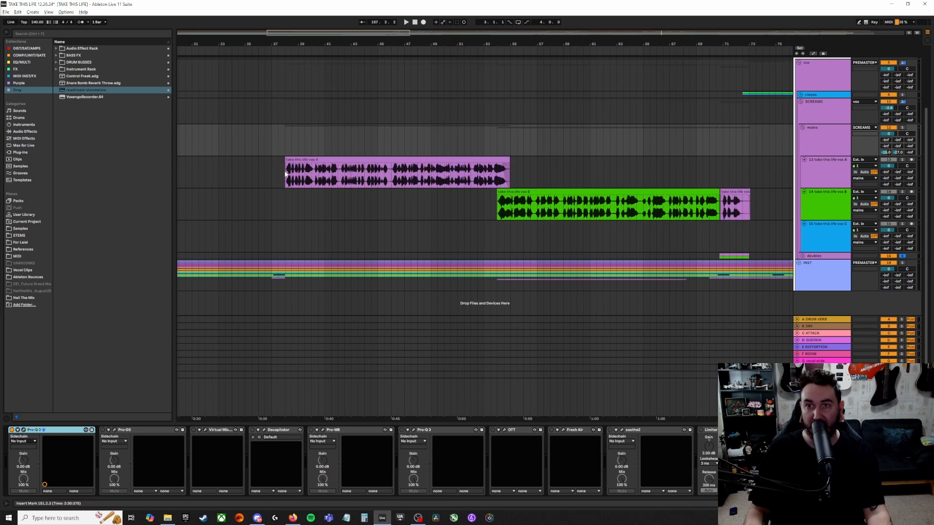
{"action": "left_click", "coordinate": [284, 174]}
{"action": "key", "text": "space"}
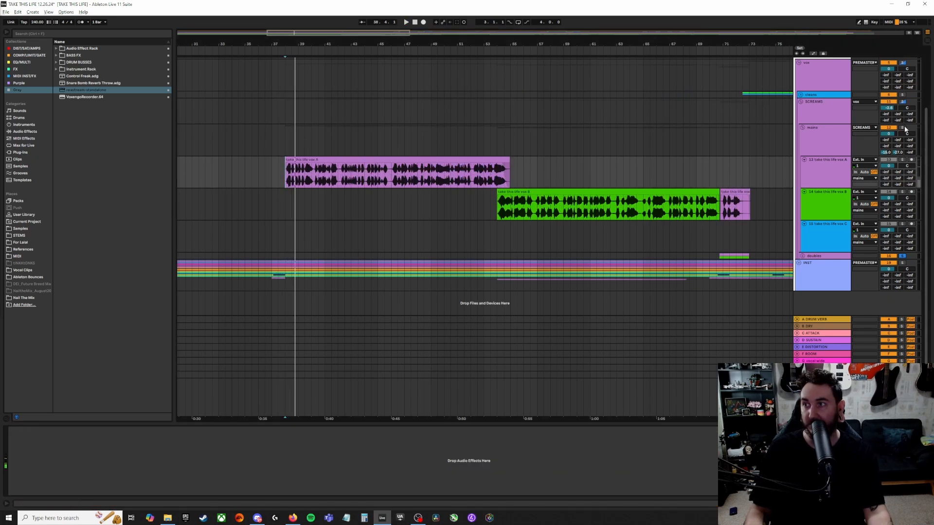
{"action": "left_click", "coordinate": [902, 128]}
{"action": "left_click", "coordinate": [814, 148]}
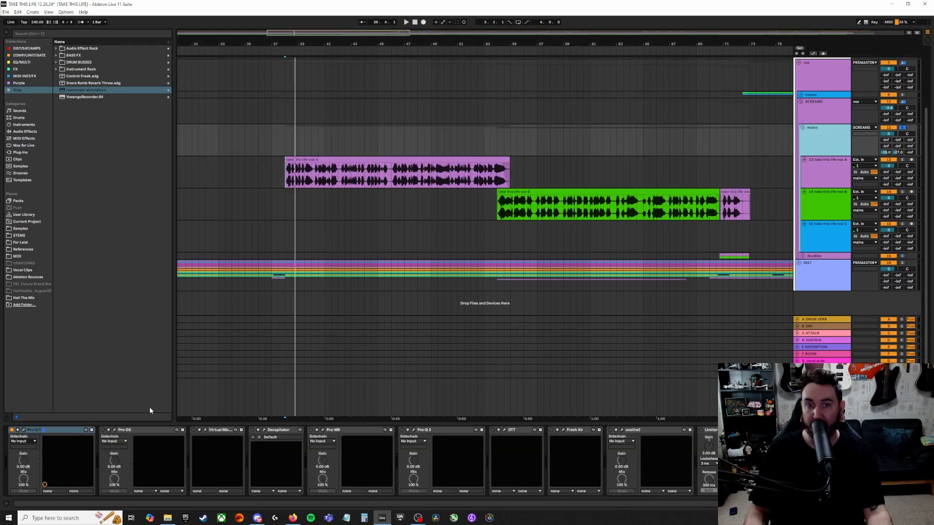
{"action": "key", "text": "space"}
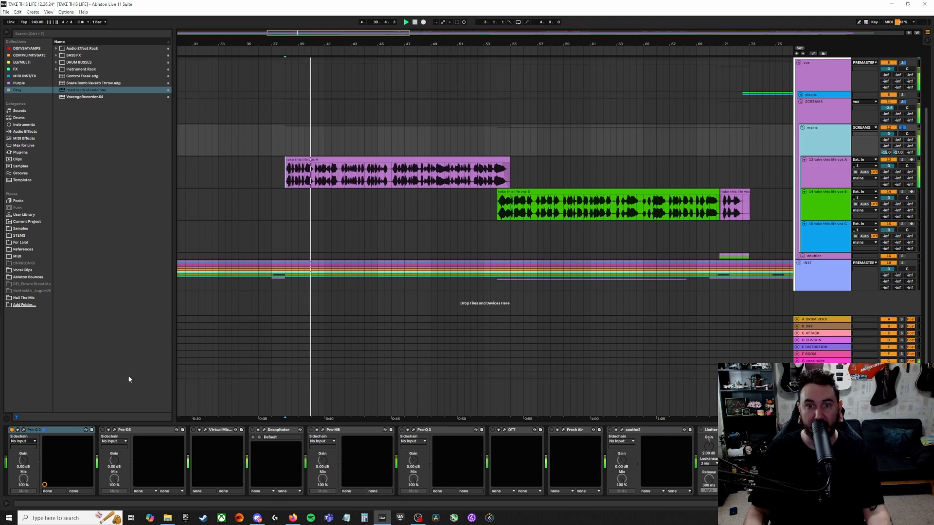
- Audition the mains group with its first Pro-Q 3 bypassed, then switch that Pro-Q 3 back on
{"action": "left_click", "coordinate": [12, 430]}
{"action": "key", "text": "space"}
{"action": "key", "text": "space"}
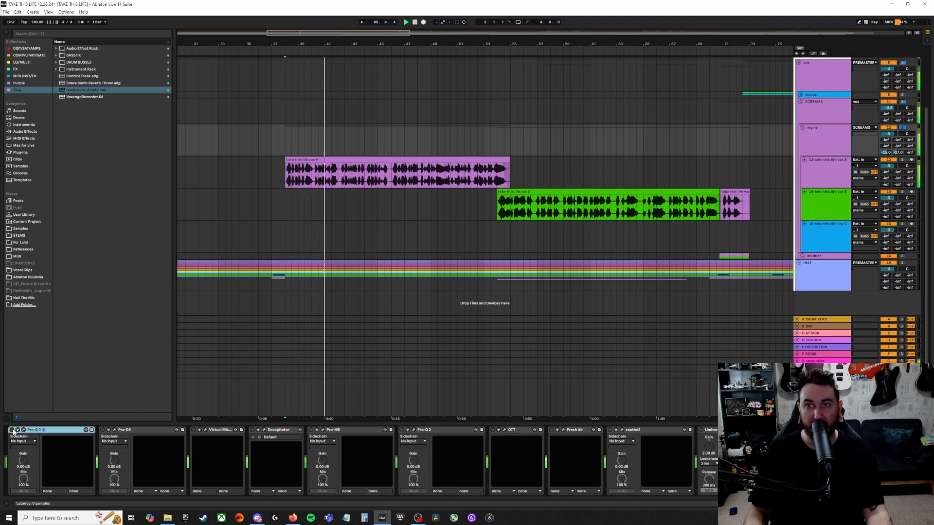
{"action": "left_click", "coordinate": [12, 430]}
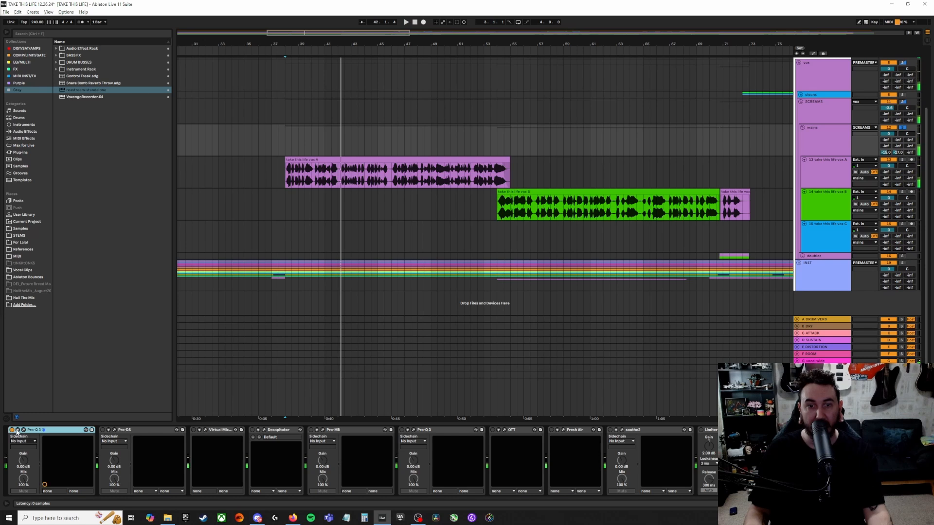
- Open the first Pro-Q 3 on the mains group and inspect its low-cut and low-mid bands
{"action": "left_click", "coordinate": [24, 430]}
{"action": "mouse_move", "coordinate": [212, 165]}
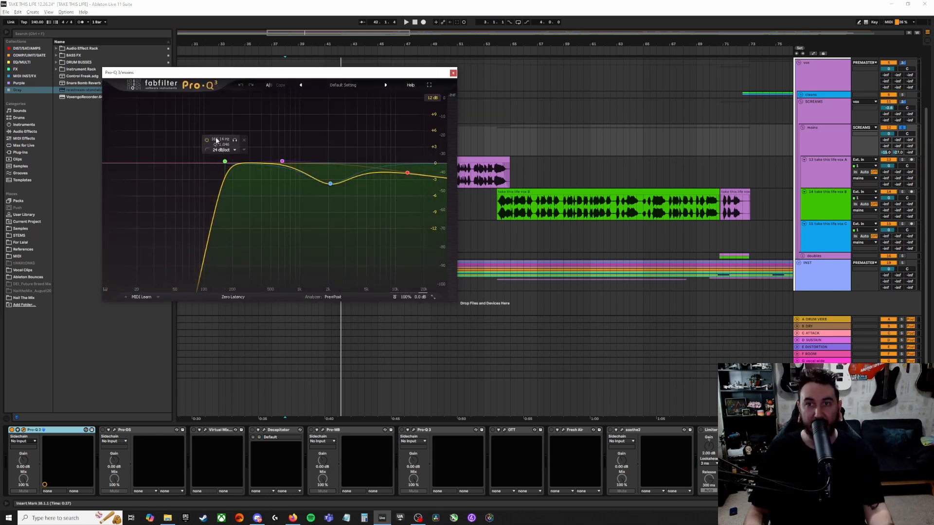
{"action": "mouse_move", "coordinate": [319, 150]}
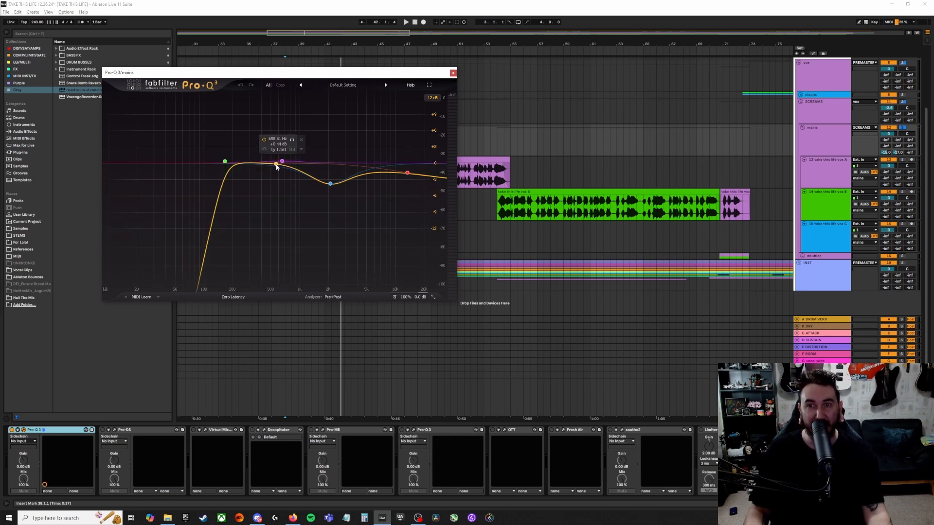
- Inspect the high-mid and high bands of the first Pro-Q 3 on the mains group, and close its window
{"action": "mouse_move", "coordinate": [330, 185]}
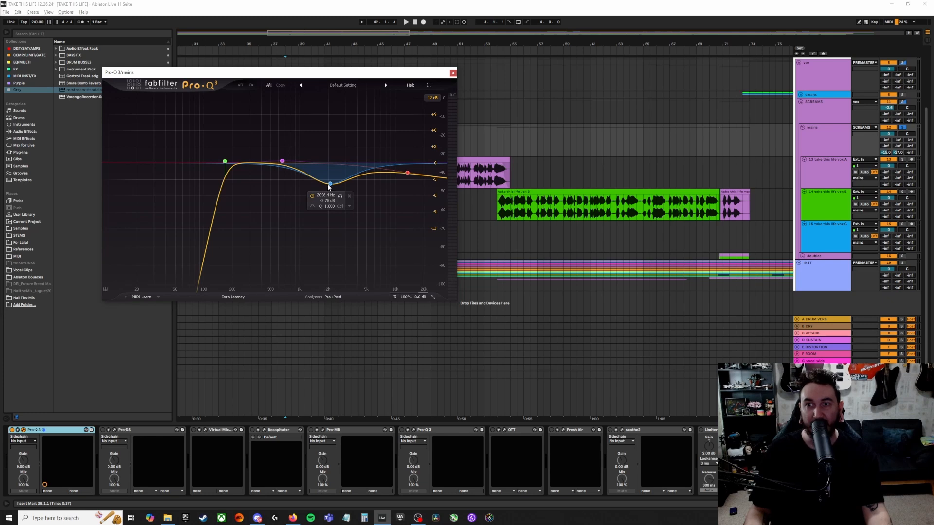
{"action": "mouse_move", "coordinate": [367, 176]}
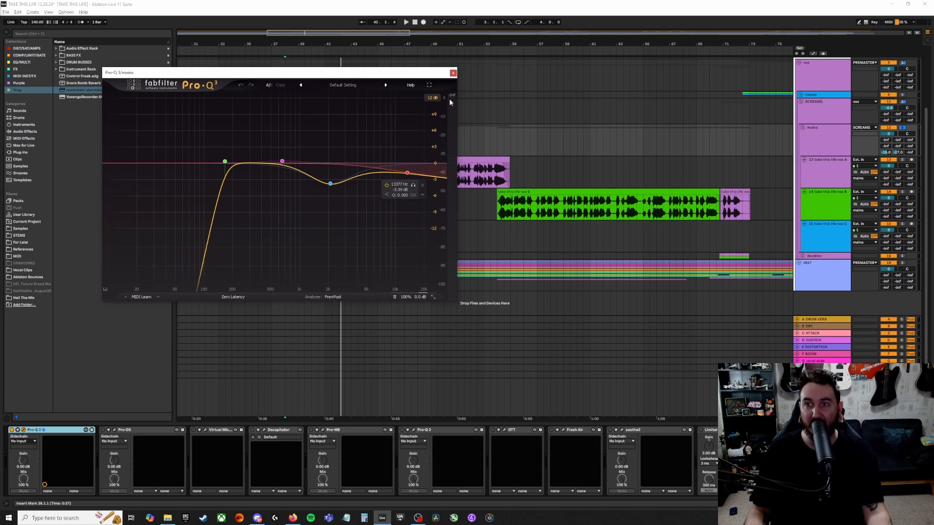
{"action": "left_click", "coordinate": [452, 73]}
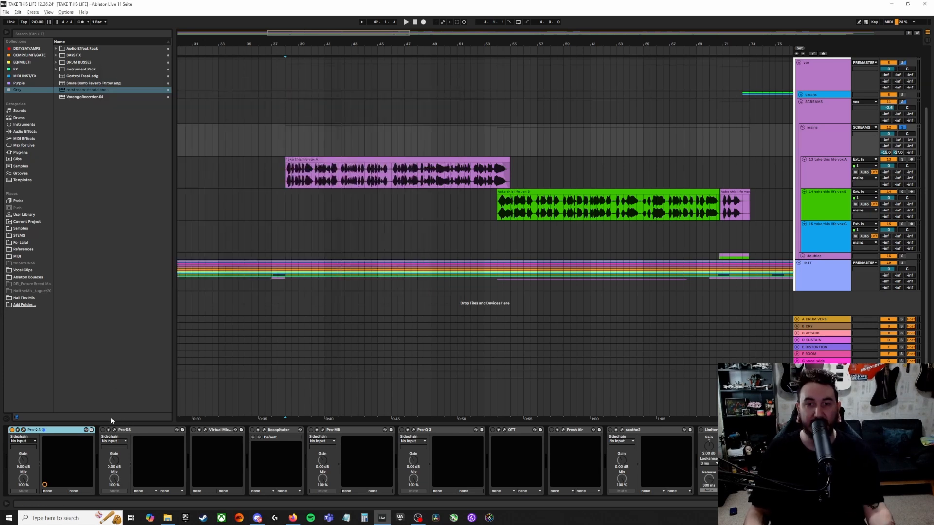
- Switch on Pro-DS on the mains group, show its settings, and close its window
{"action": "left_click", "coordinate": [114, 430]}
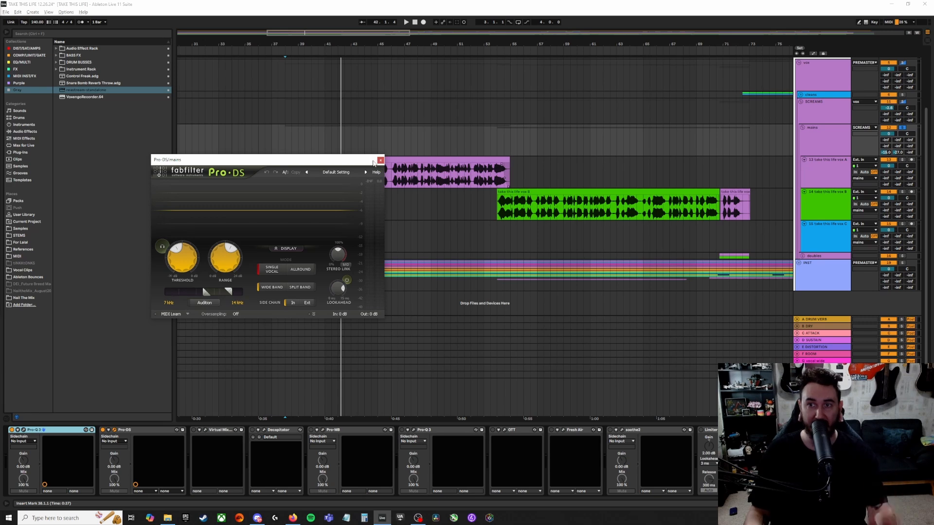
{"action": "left_click", "coordinate": [380, 161]}
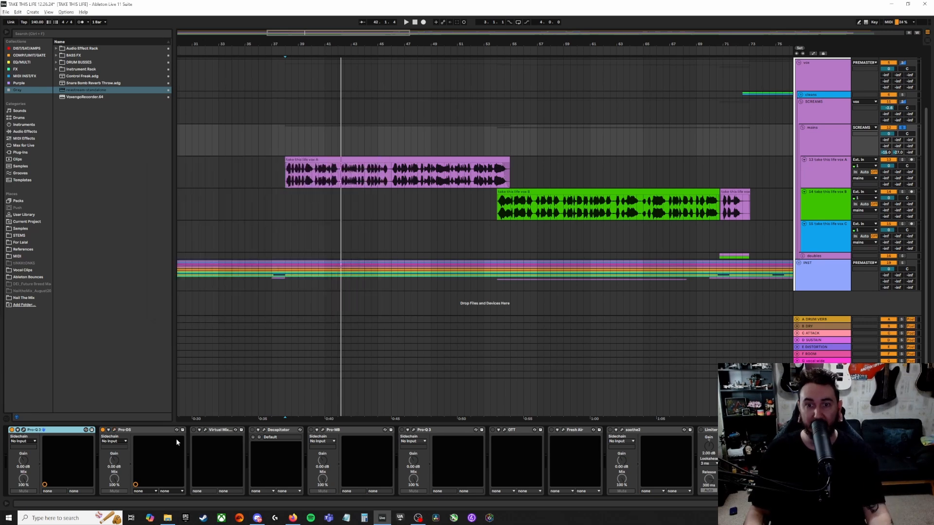
- Open Virtual Mix Rack on the mains group and examine its FG-Stress and FG-S equalizer settings
{"action": "left_click", "coordinate": [205, 431]}
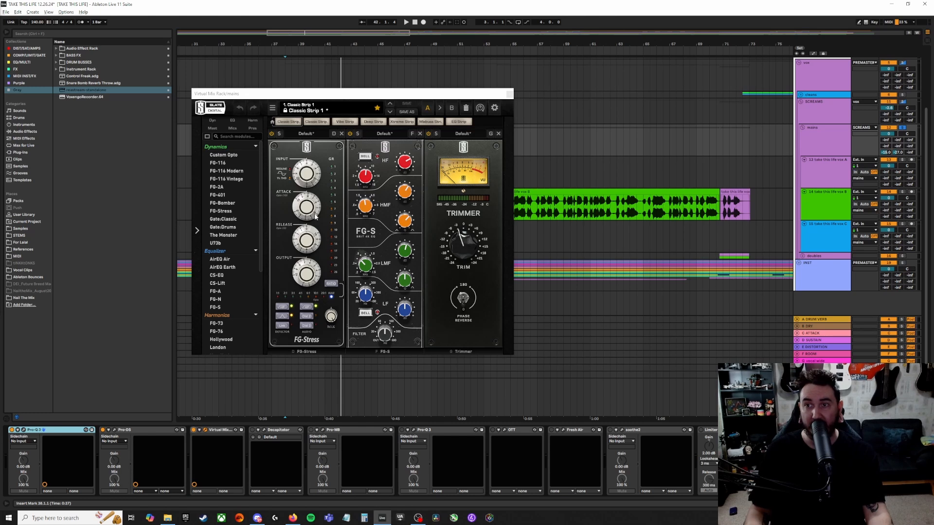
{"action": "mouse_move", "coordinate": [367, 178]}
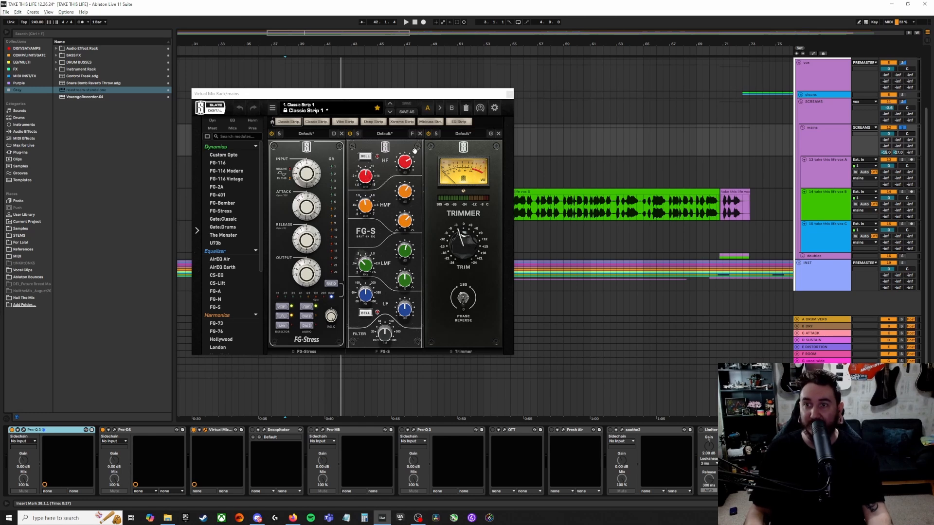
{"action": "mouse_move", "coordinate": [366, 205]}
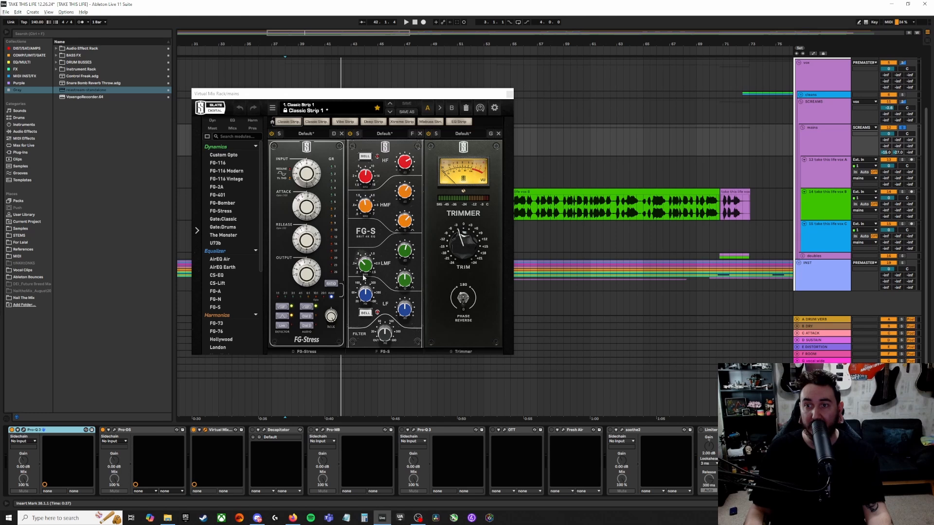
{"action": "mouse_move", "coordinate": [362, 263]}
{"action": "mouse_move", "coordinate": [404, 253]}
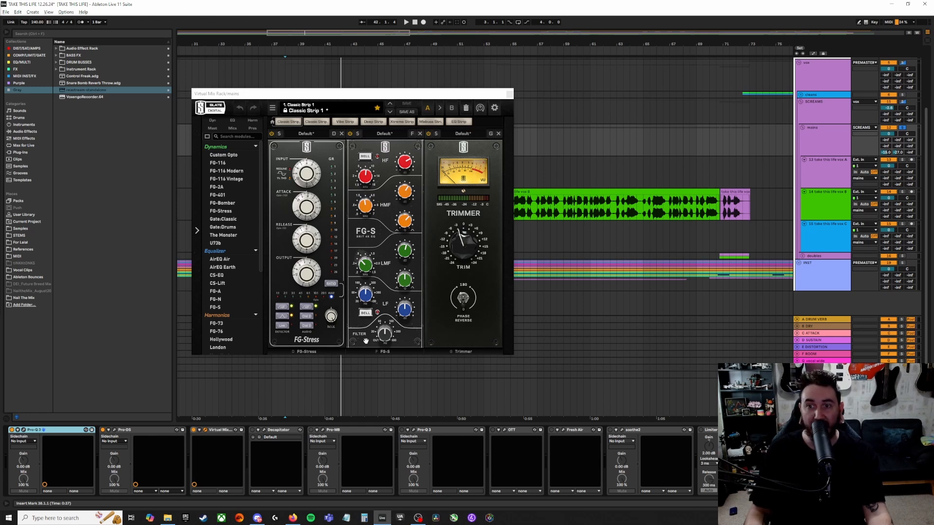
- Audition the mains vocal with Virtual Mix Rack bypassed, switch the rack back on, and close its window
{"action": "left_click", "coordinate": [194, 430]}
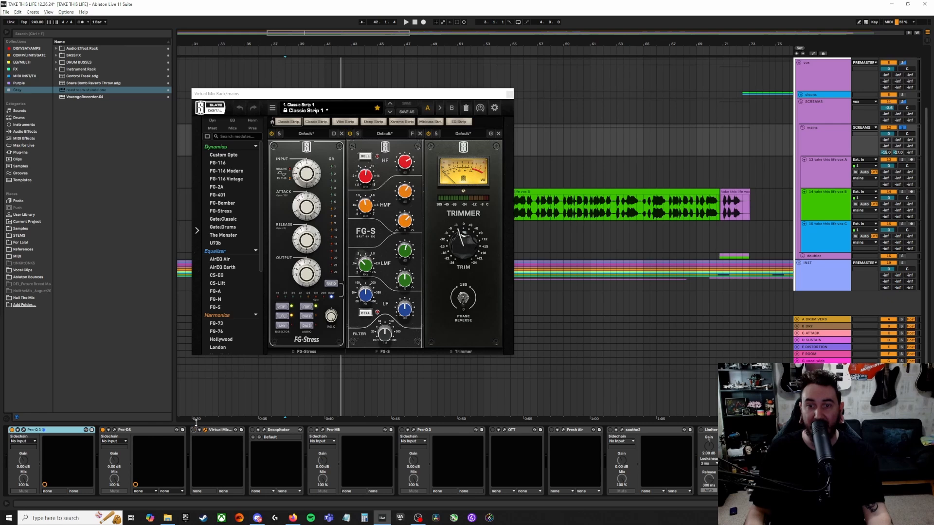
{"action": "key", "text": "space"}
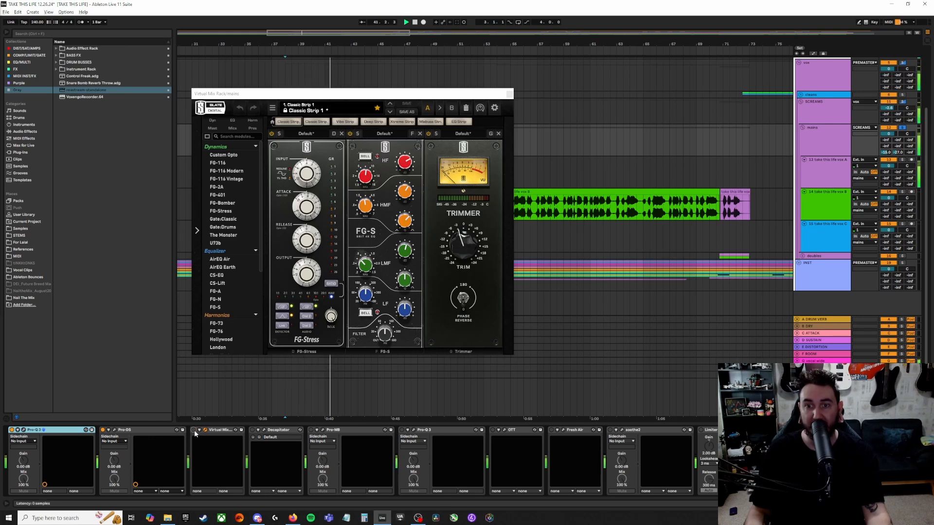
{"action": "left_click", "coordinate": [194, 430]}
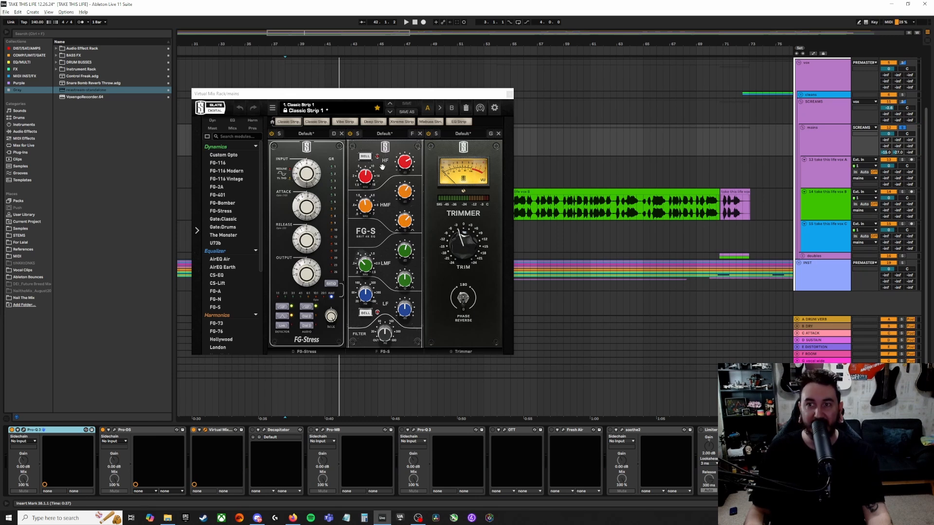
{"action": "left_click", "coordinate": [509, 94]}
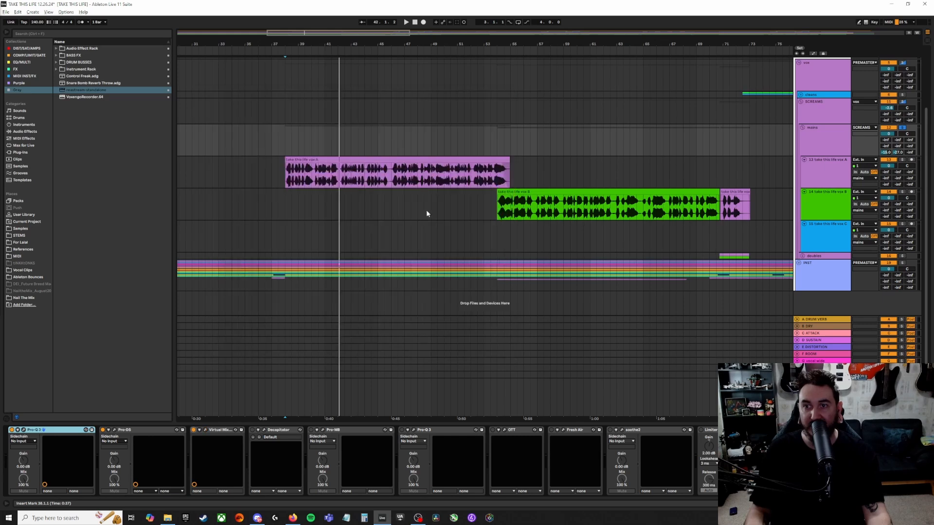
- Open Decapitator on the mains group, play the vocal with it bypassed, and switch it on
{"action": "left_click", "coordinate": [257, 430]}
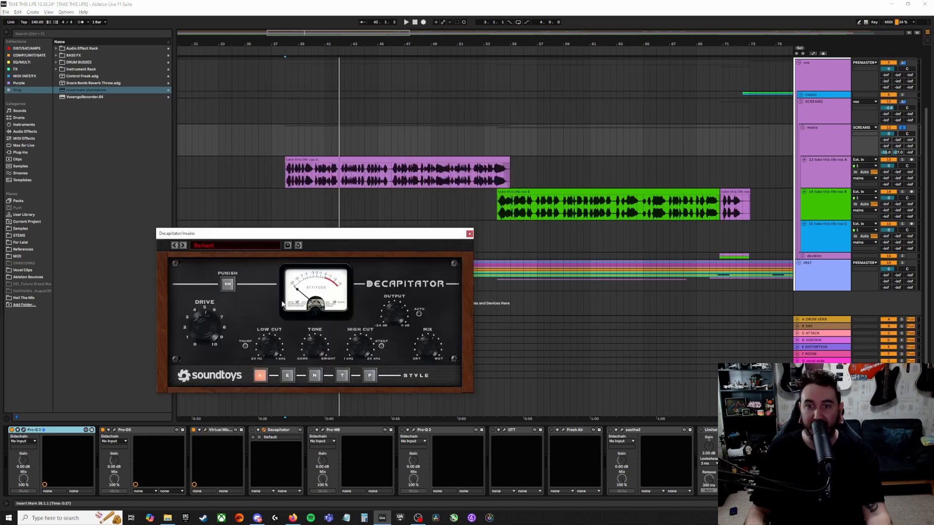
{"action": "left_click_drag", "start_coordinate": [303, 234], "coordinate": [362, 133]}
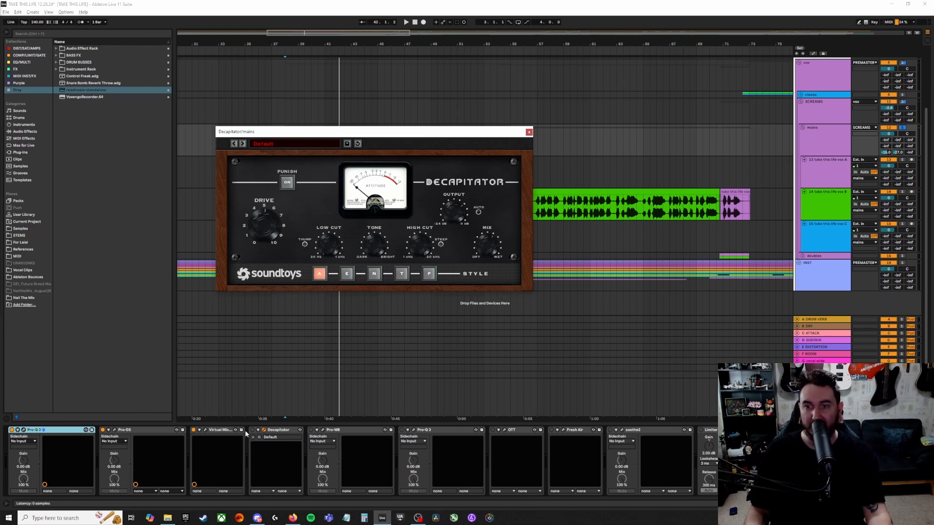
{"action": "key", "text": "space"}
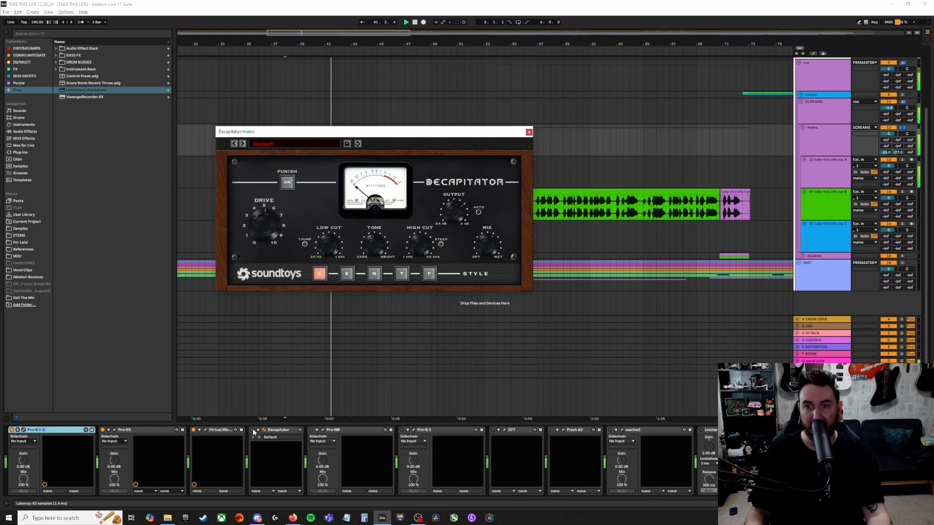
{"action": "left_click", "coordinate": [253, 430]}
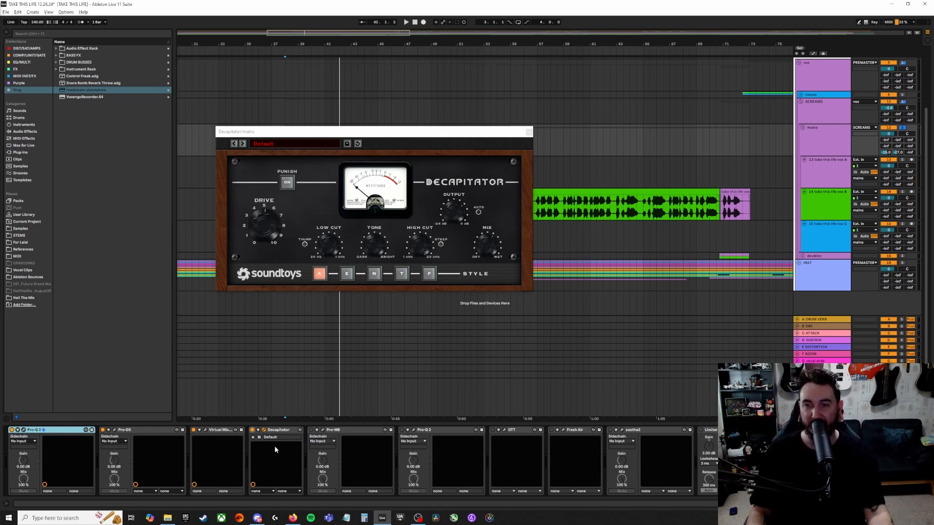
- Compare the mains vocal with Decapitator bypassed and active, leave it switched on, and close its window
{"action": "key", "text": "space"}
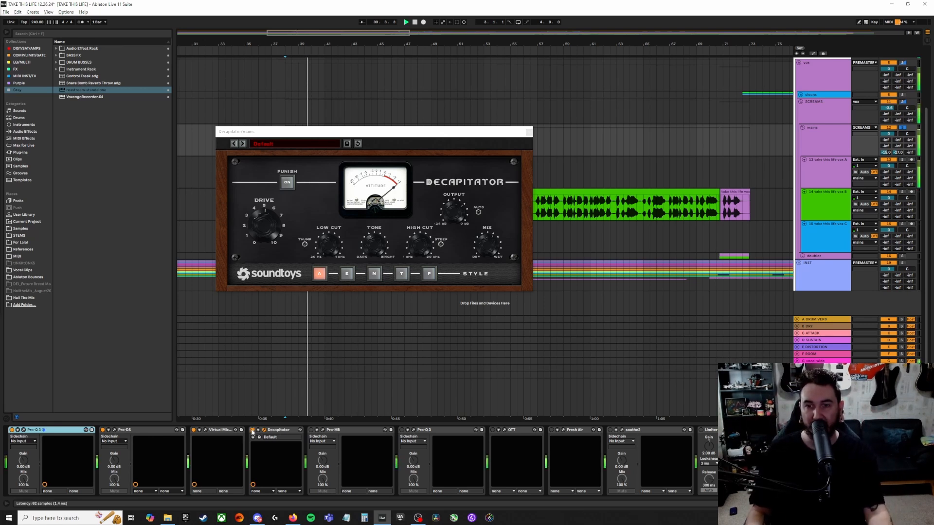
{"action": "left_click", "coordinate": [252, 429]}
{"action": "key", "text": "space"}
{"action": "key", "text": "space"}
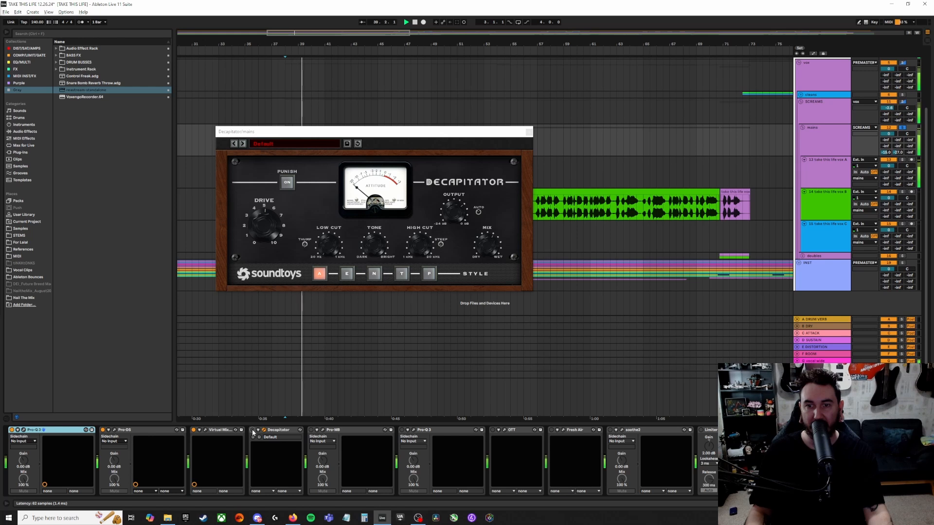
{"action": "left_click", "coordinate": [252, 430]}
{"action": "key", "text": "space"}
{"action": "key", "text": "space"}
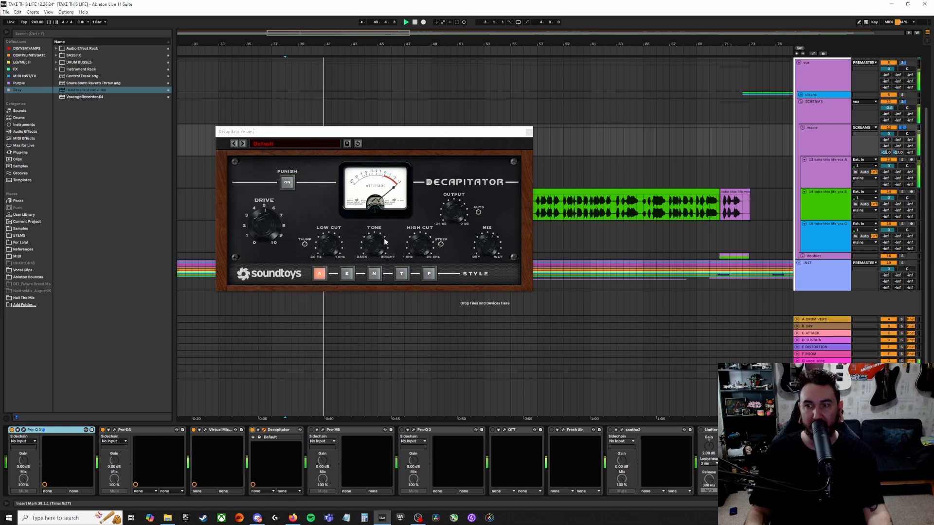
{"action": "left_click", "coordinate": [527, 133]}
- Audition the mains vocal with Pro-MB active and bypassed, leave it switched on, and close its window
{"action": "left_click", "coordinate": [323, 430]}
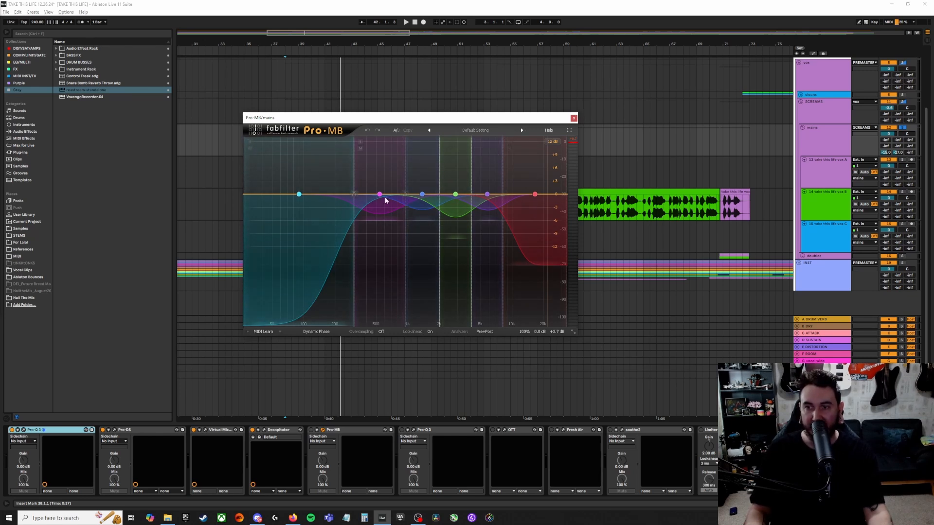
{"action": "left_click", "coordinate": [312, 434]}
{"action": "key", "text": "space"}
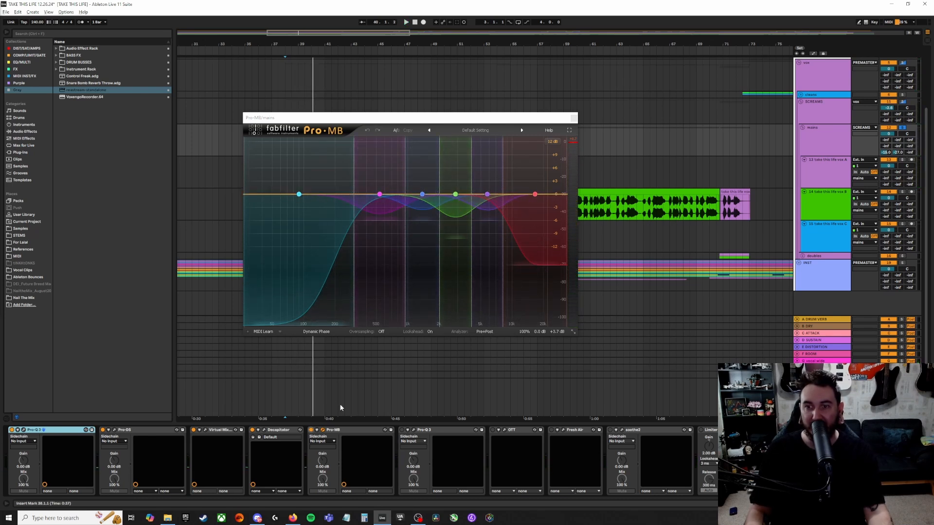
{"action": "key", "text": "space"}
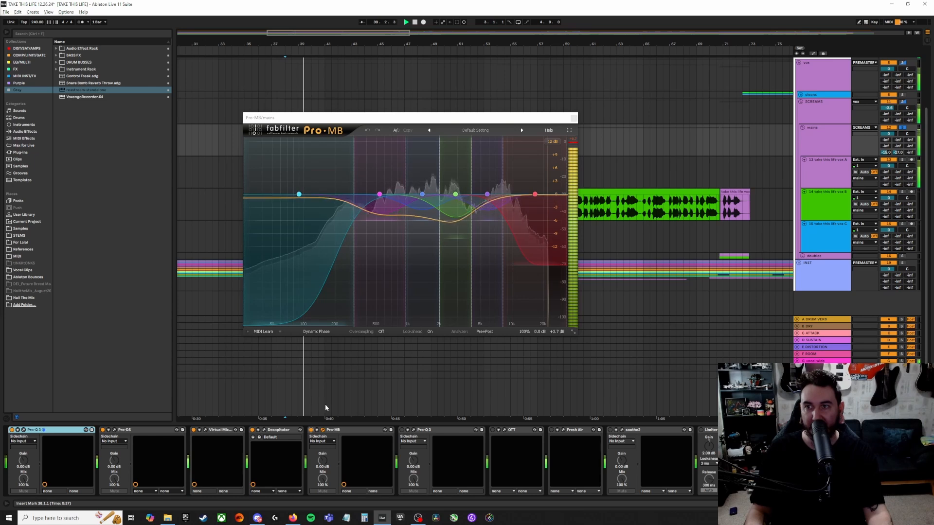
{"action": "left_click", "coordinate": [311, 430]}
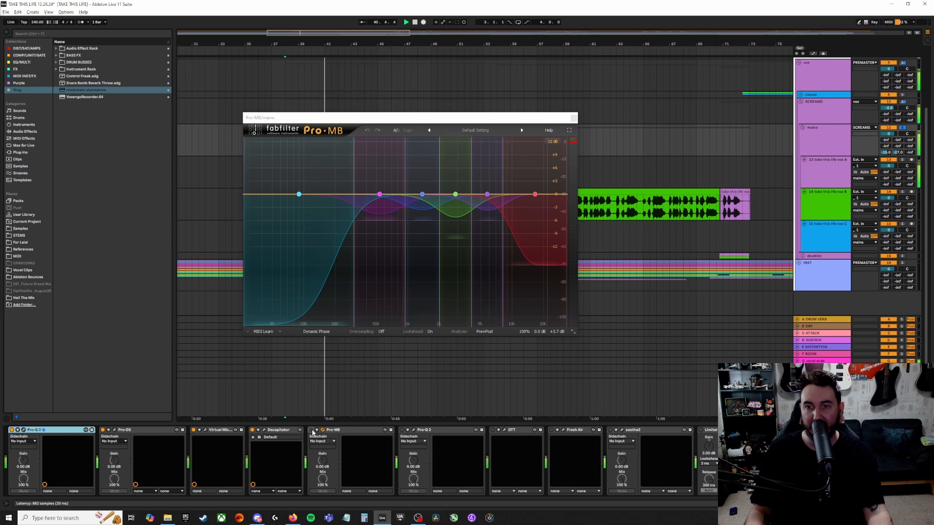
{"action": "left_click", "coordinate": [311, 430]}
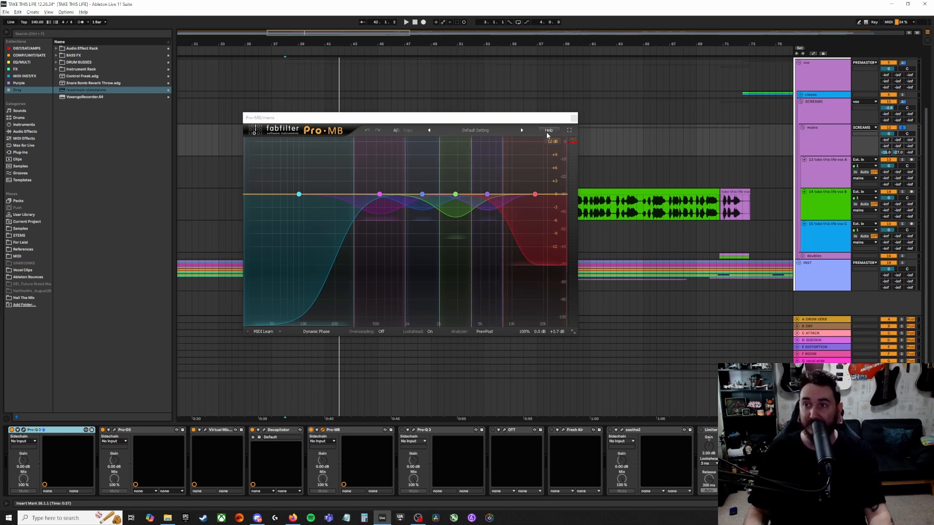
{"action": "left_click", "coordinate": [573, 118]}
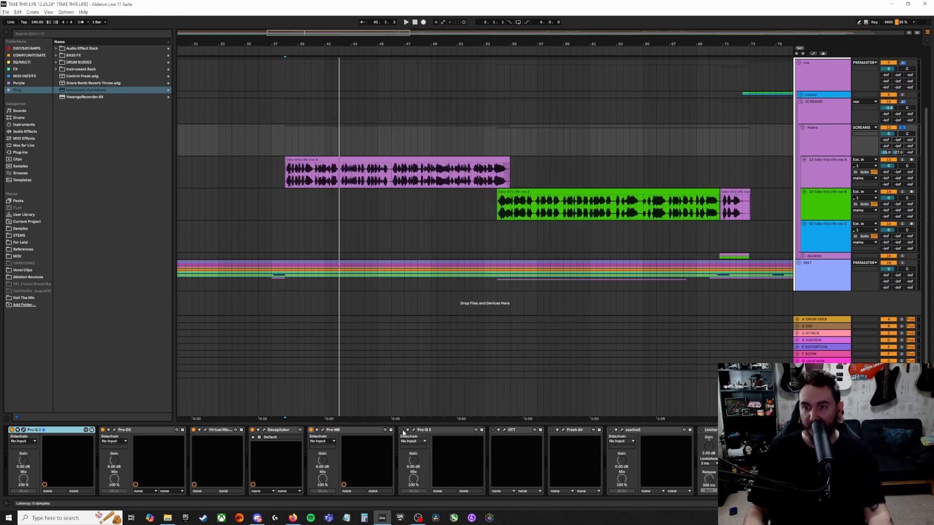
- Open the second Pro-Q 3 on the mains group and inspect its EQ bands
{"action": "left_click", "coordinate": [414, 431]}
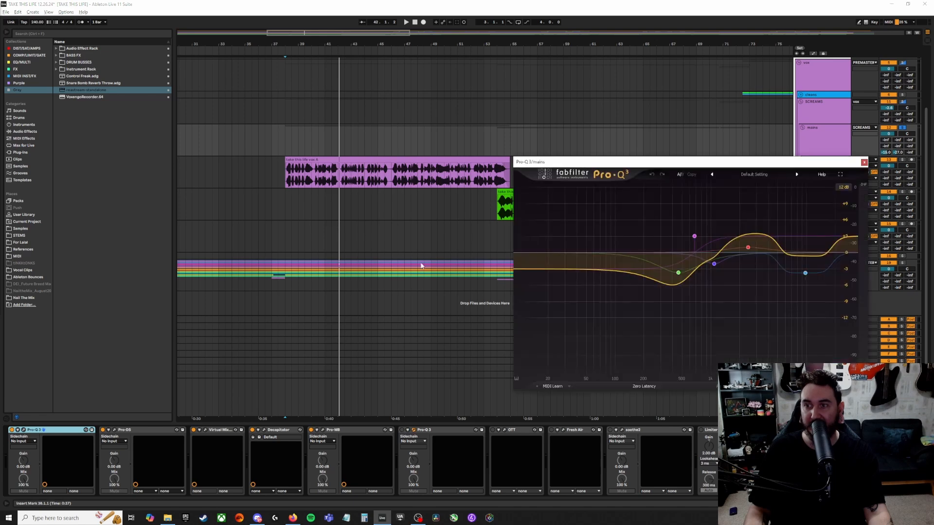
{"action": "left_click_drag", "start_coordinate": [662, 165], "coordinate": [342, 108]}
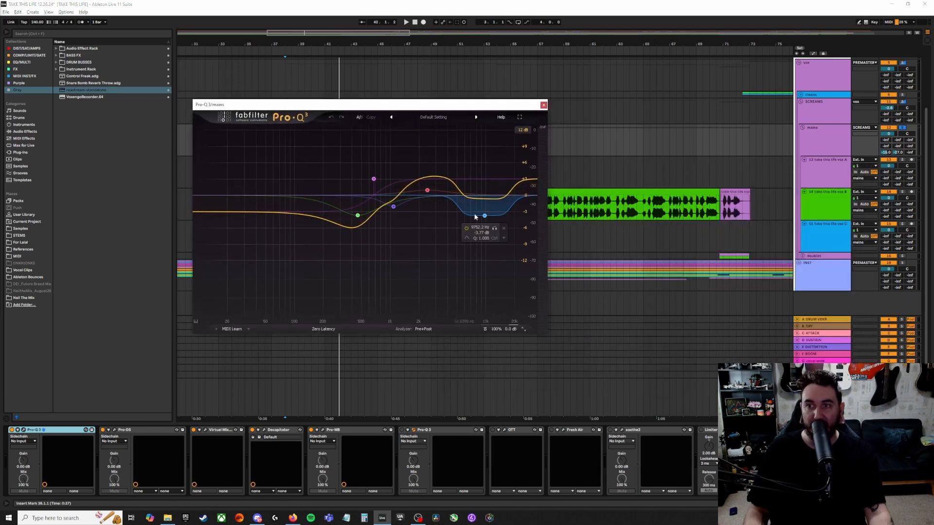
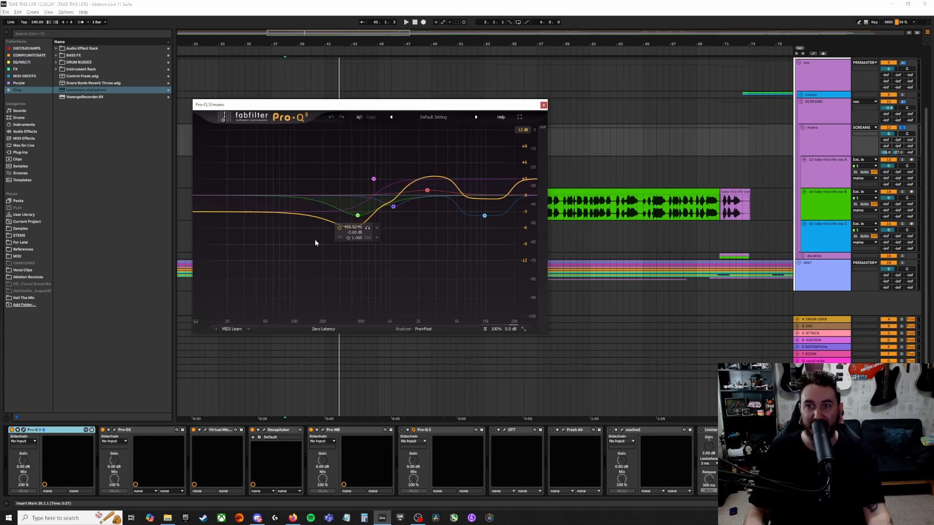
{"action": "scroll", "coordinate": [350, 214], "scroll_direction": "up", "scroll_amount": 3}
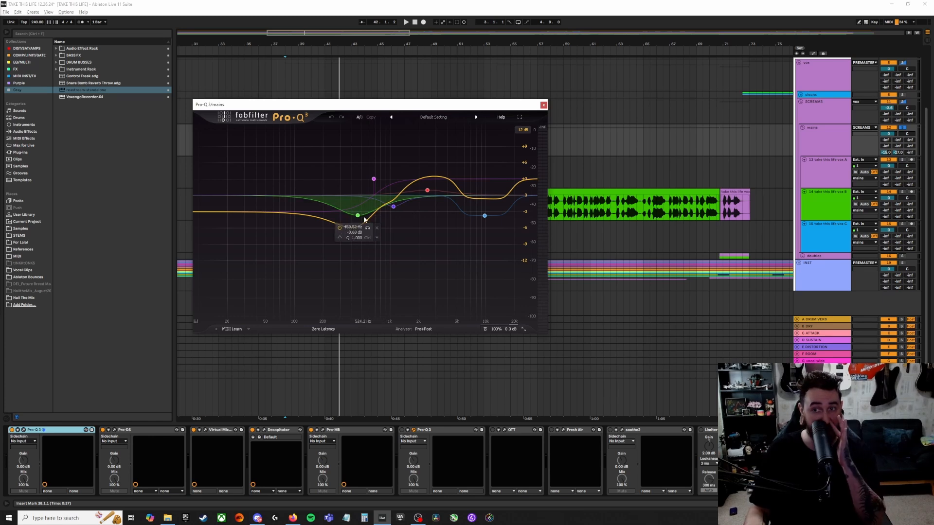
- Play the mains vocal with the second Pro-Q 3 bypassed, switch it on, and close its window
{"action": "key", "text": "space"}
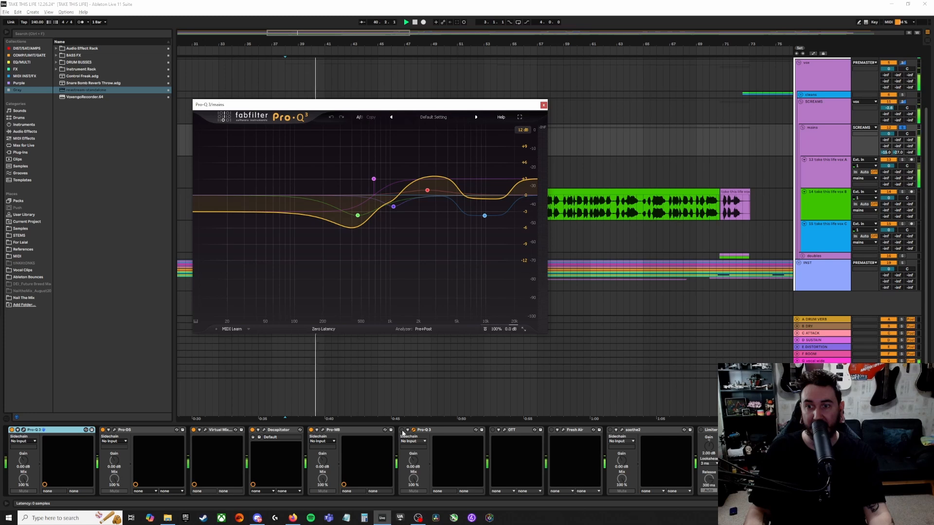
{"action": "left_click", "coordinate": [402, 430]}
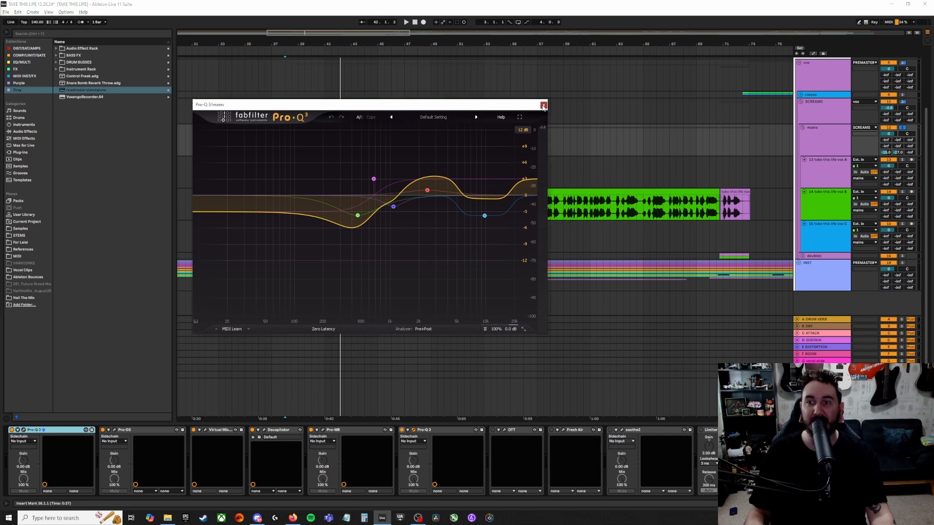
{"action": "left_click", "coordinate": [543, 106]}
- Compare the mains vocal with OTT bypassed and active, leave it switched on, and close its window
{"action": "left_click", "coordinate": [495, 430]}
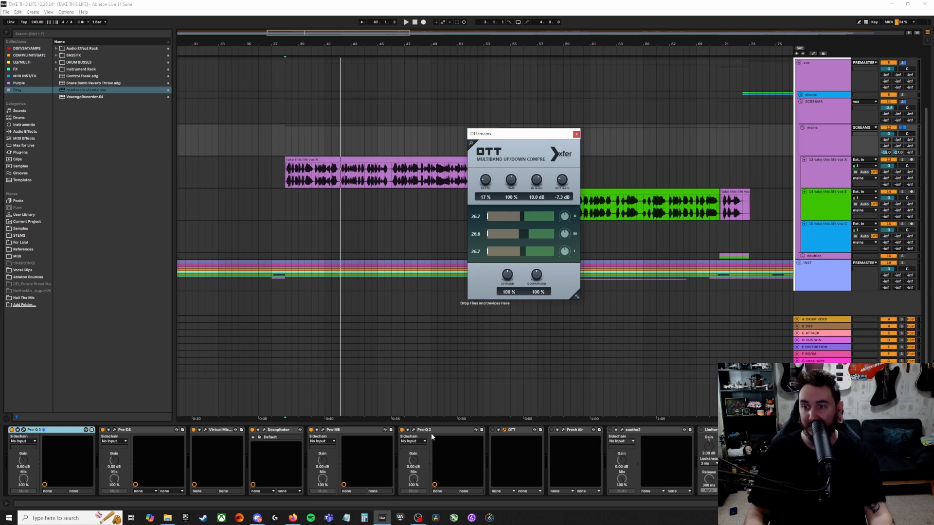
{"action": "key", "text": "space"}
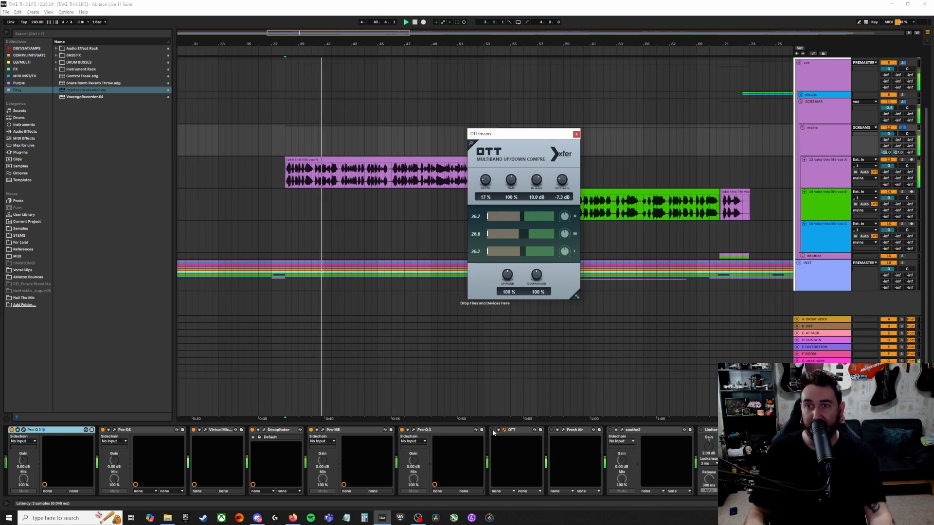
{"action": "left_click", "coordinate": [492, 430]}
{"action": "key", "text": "space"}
{"action": "key", "text": "space"}
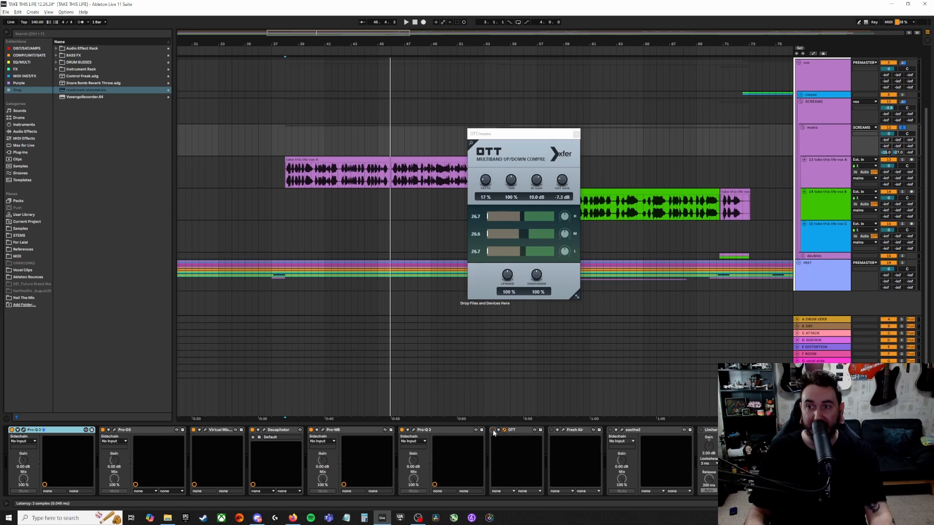
{"action": "left_click", "coordinate": [492, 430]}
{"action": "key", "text": "space"}
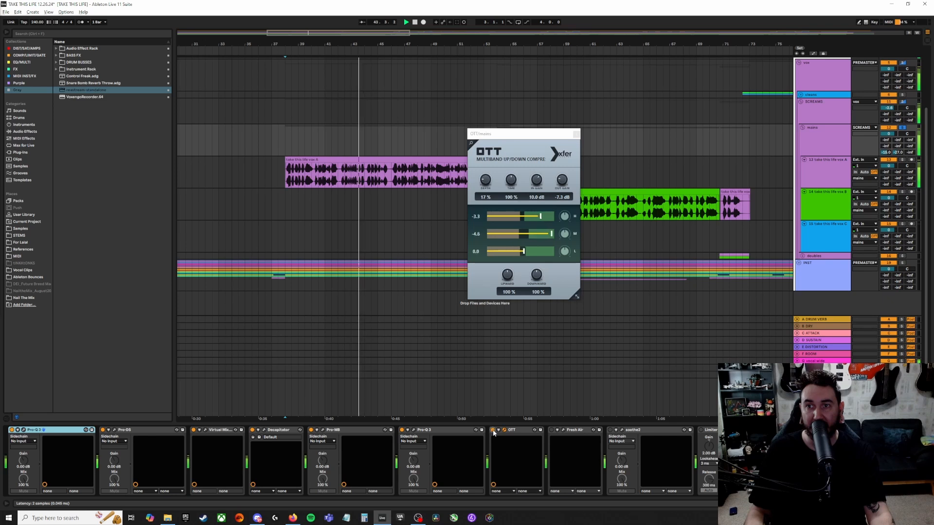
{"action": "left_click", "coordinate": [576, 134]}
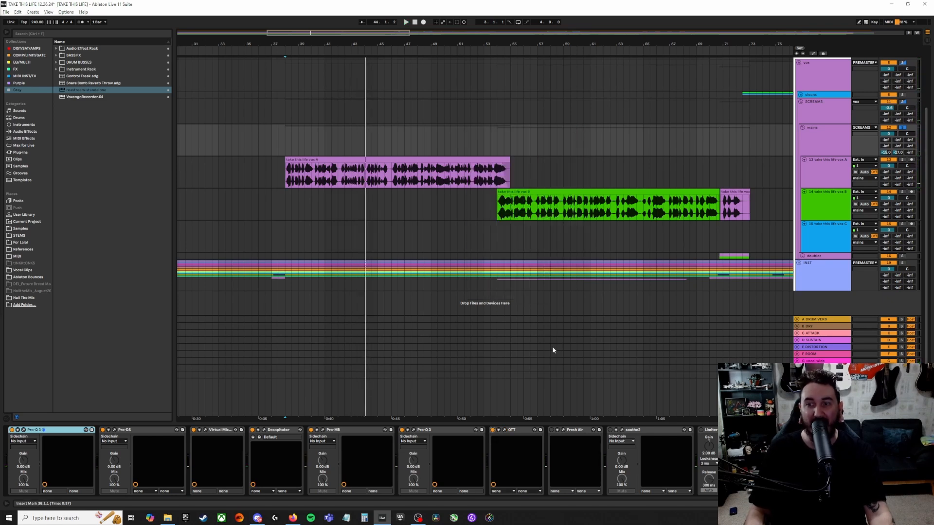
- Audition the mains vocal with Fresh Air bypassed and active, leave it switched on, and close its window
{"action": "left_click", "coordinate": [563, 430]}
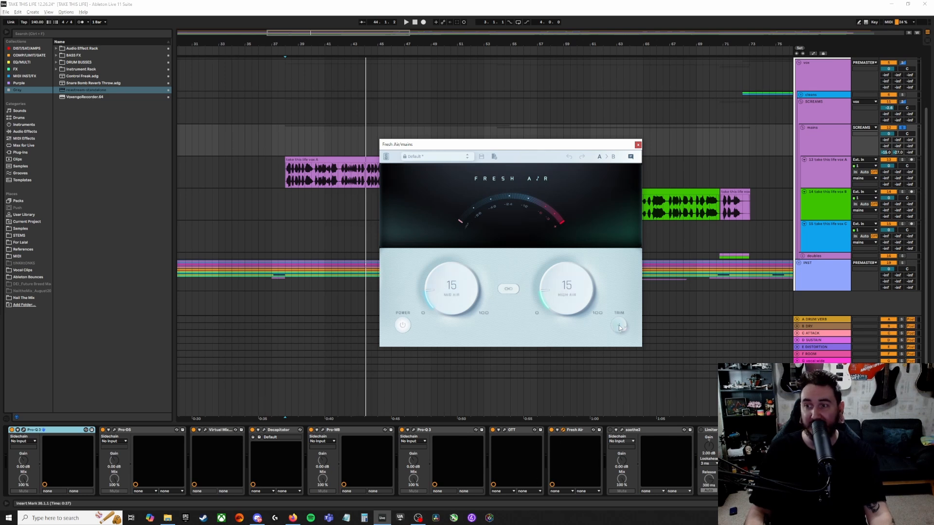
{"action": "left_click", "coordinate": [550, 431]}
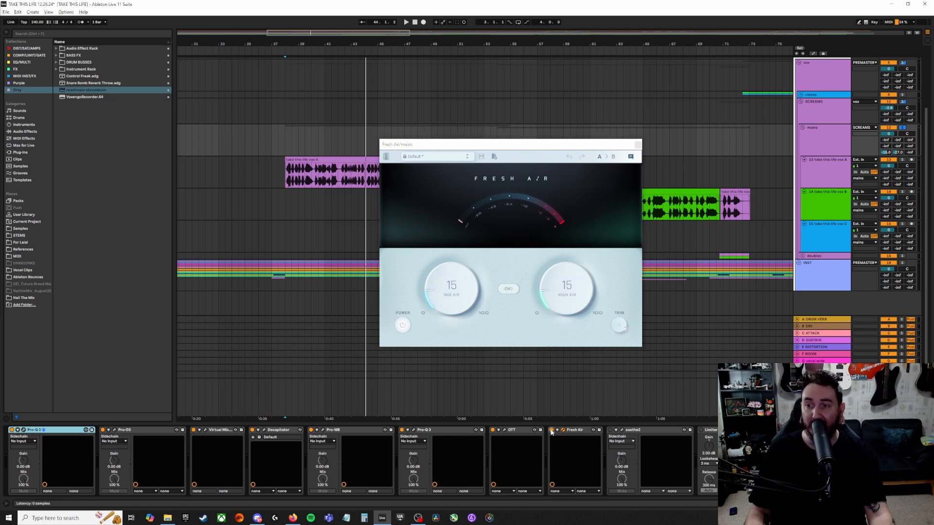
{"action": "key", "text": "space"}
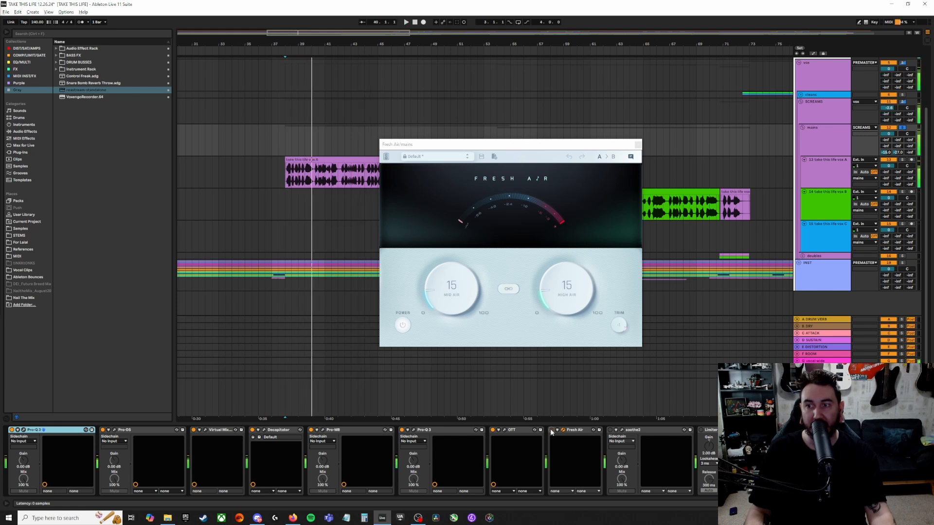
{"action": "key", "text": "space"}
{"action": "key", "text": "space"}
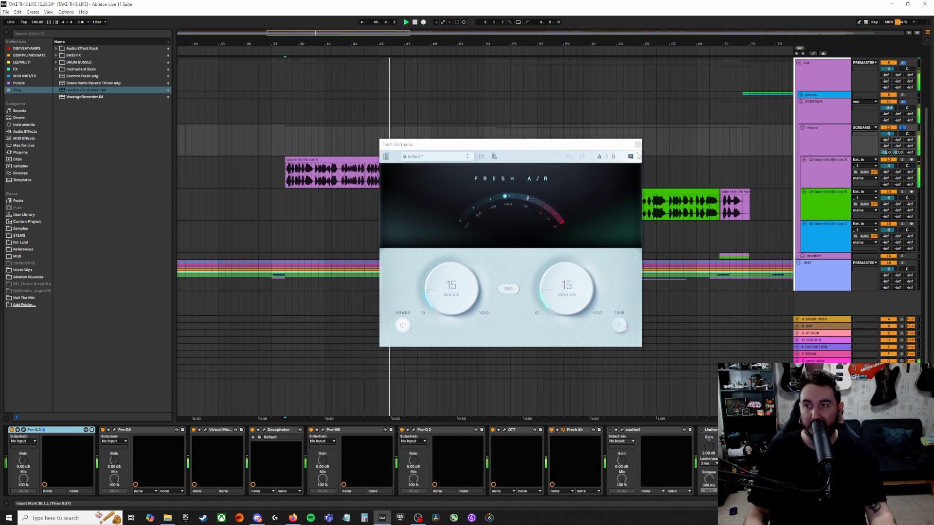
{"action": "left_click", "coordinate": [638, 144]}
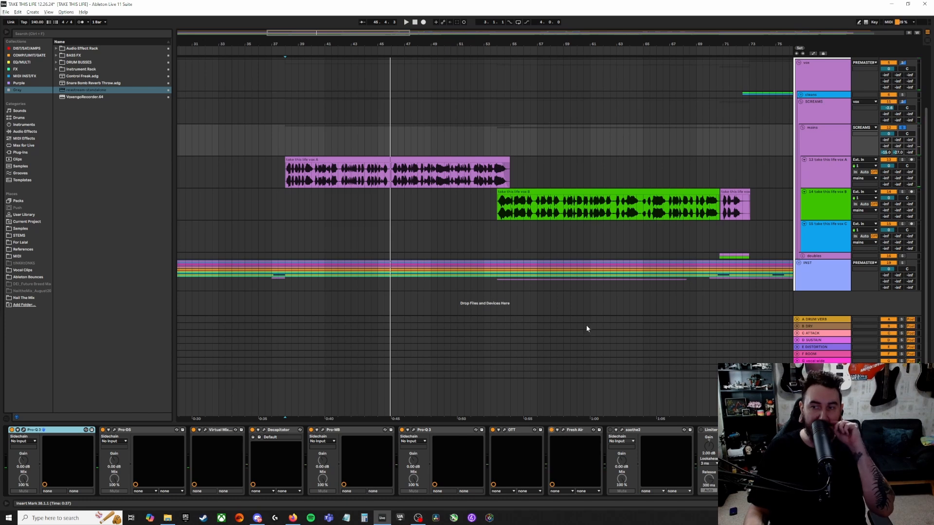
- Open soothe2 on the mains group and play the vocal to compare it bypassed and active, leaving it switched on
{"action": "left_click", "coordinate": [623, 430]}
{"action": "left_click_drag", "start_coordinate": [518, 171], "coordinate": [578, 129]}
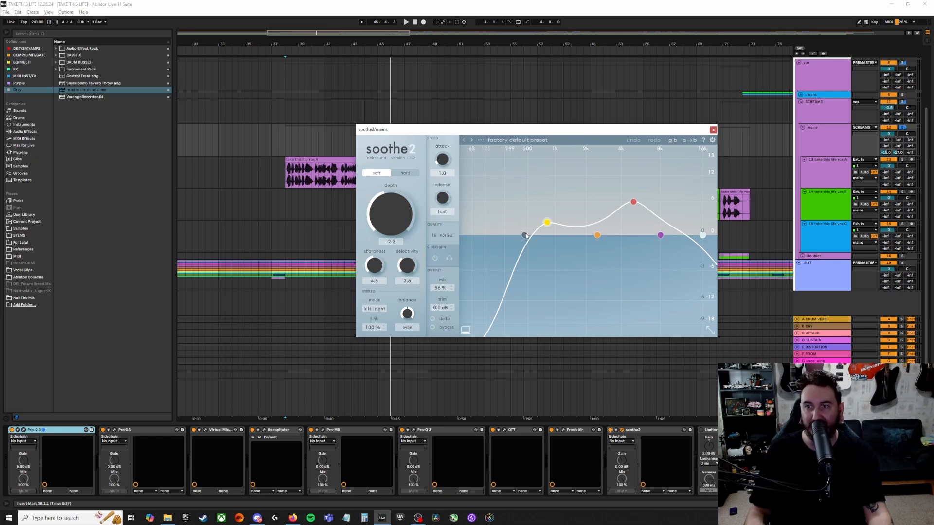
{"action": "key", "text": "space"}
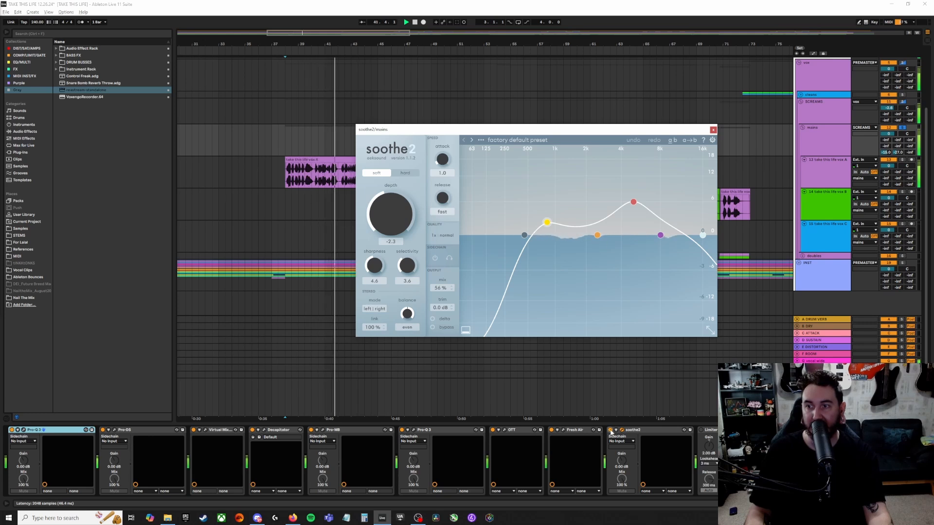
{"action": "key", "text": "space"}
{"action": "key", "text": "space"}
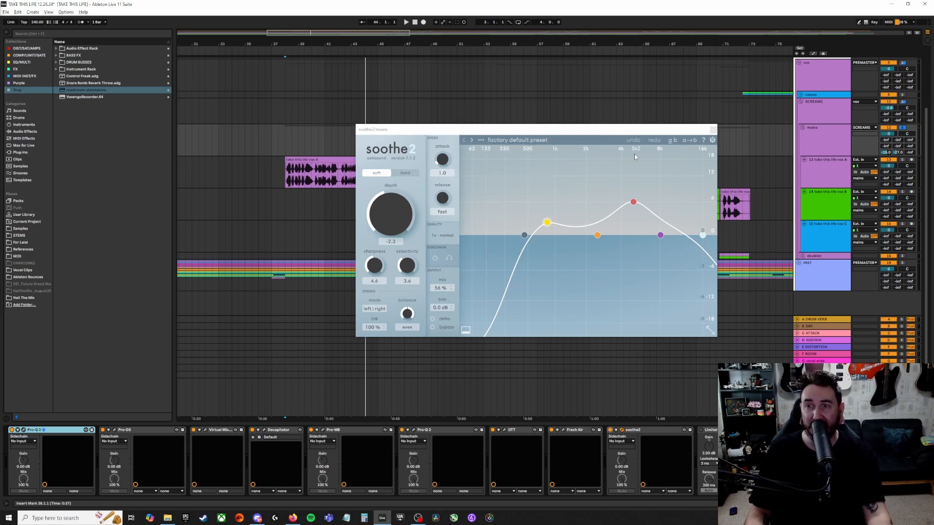
- Play the mains vocal with soothe2's mix at 100%, return the mix to 56%, and close its window
{"action": "double_click", "coordinate": [442, 287]}
{"action": "key", "text": "space"}
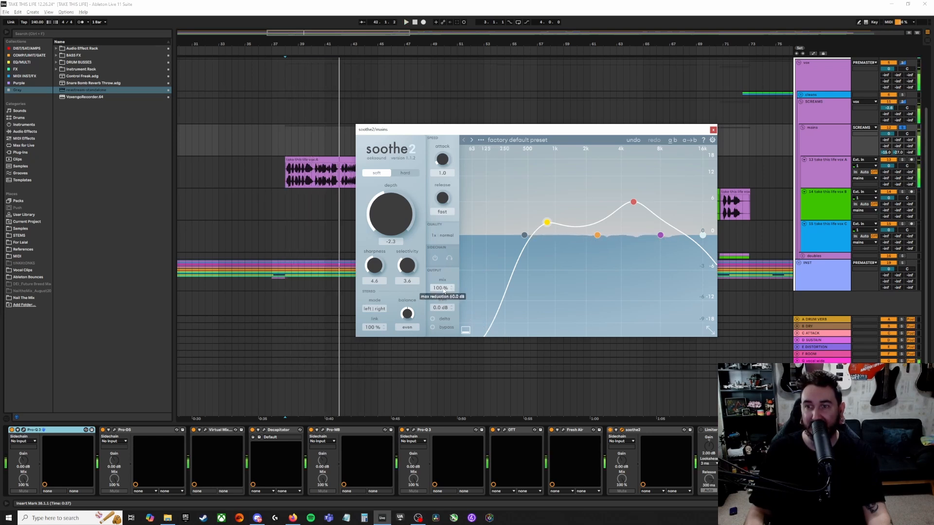
{"action": "key", "text": "space"}
{"action": "left_click_drag", "start_coordinate": [444, 291], "coordinate": [447, 227]}
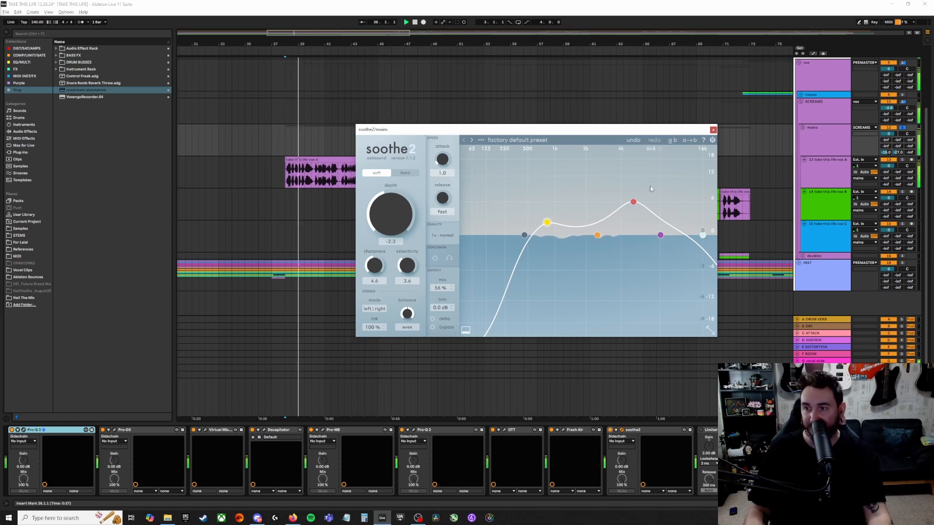
{"action": "left_click", "coordinate": [713, 129]}
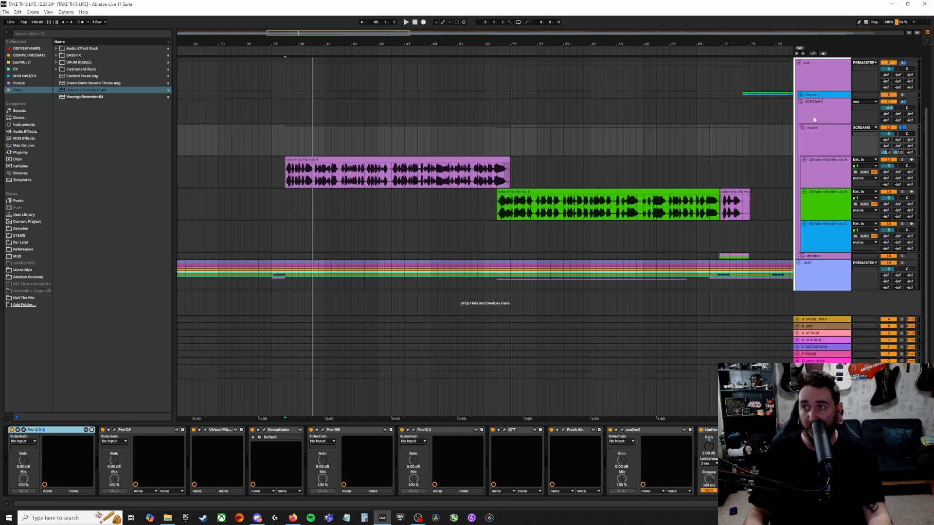
- Fold the SCREAMS group away and unfold the cleans group to show its tracks and device chain
{"action": "left_click", "coordinate": [801, 103]}
{"action": "left_click", "coordinate": [804, 104]}
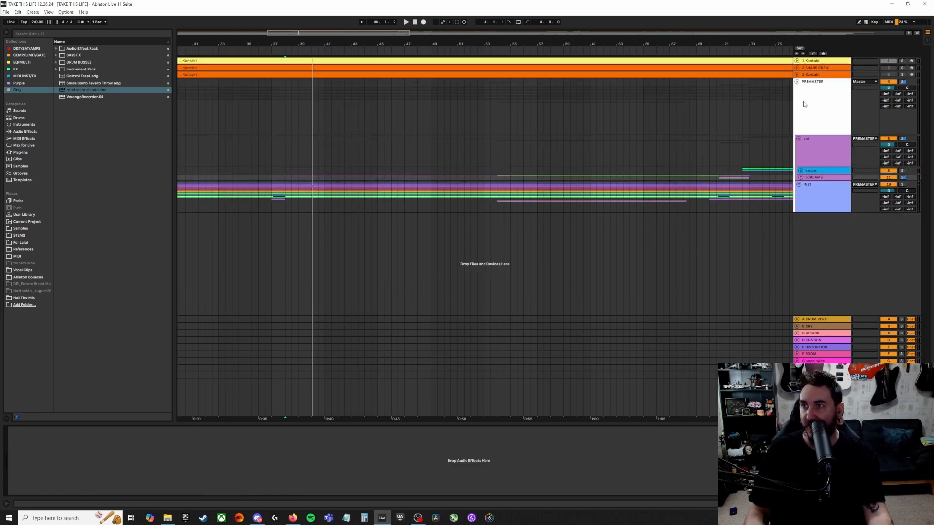
{"action": "left_click", "coordinate": [810, 170]}
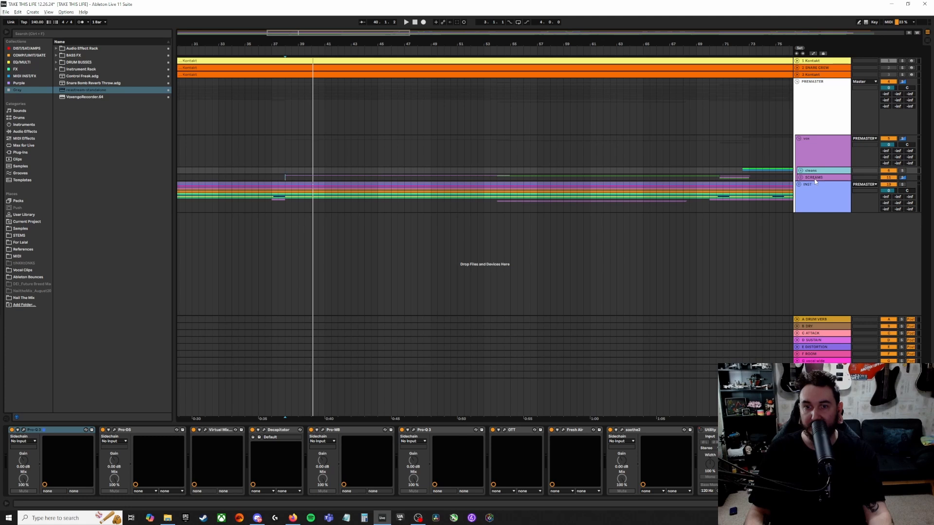
{"action": "left_click", "coordinate": [815, 178]}
{"action": "left_click", "coordinate": [815, 170]}
{"action": "left_click", "coordinate": [801, 177]}
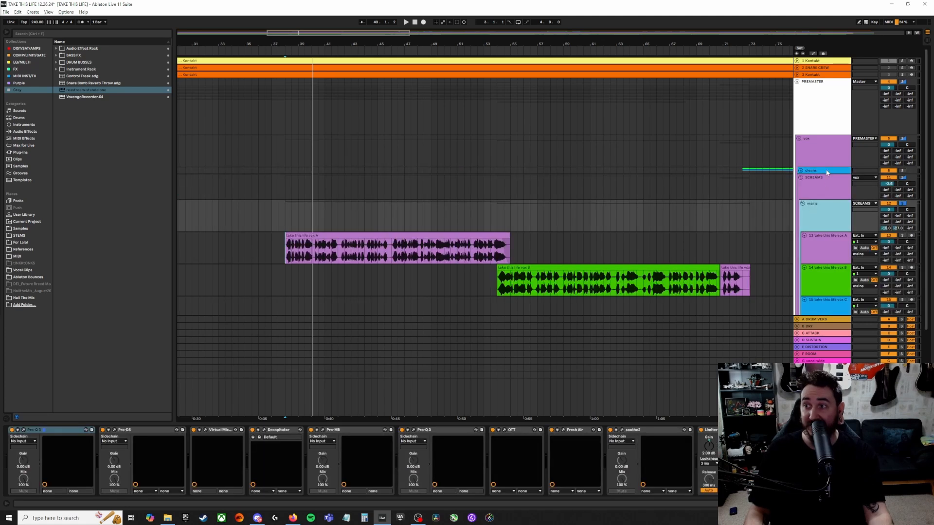
{"action": "left_click", "coordinate": [808, 171]}
{"action": "left_click", "coordinate": [800, 171]}
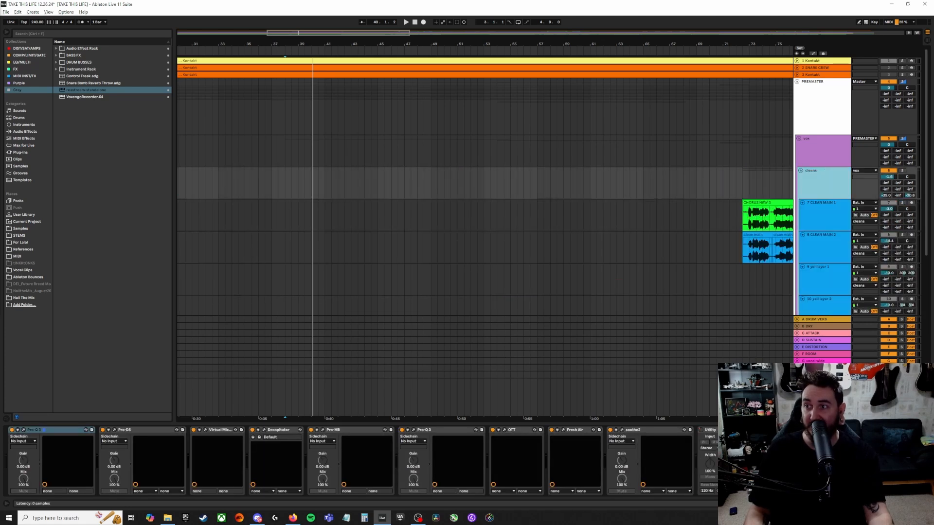
- Show the on/off automation of the cleans group's Utility, play the soloed cleans from bar 79, and hide the automation
{"action": "left_click", "coordinate": [710, 430]}
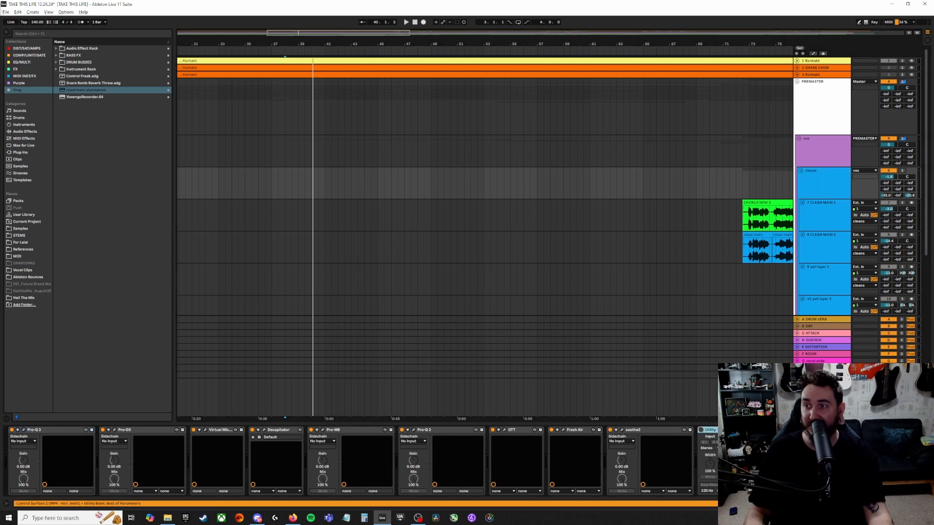
{"action": "key", "text": "minus"}
{"action": "key", "text": "minus"}
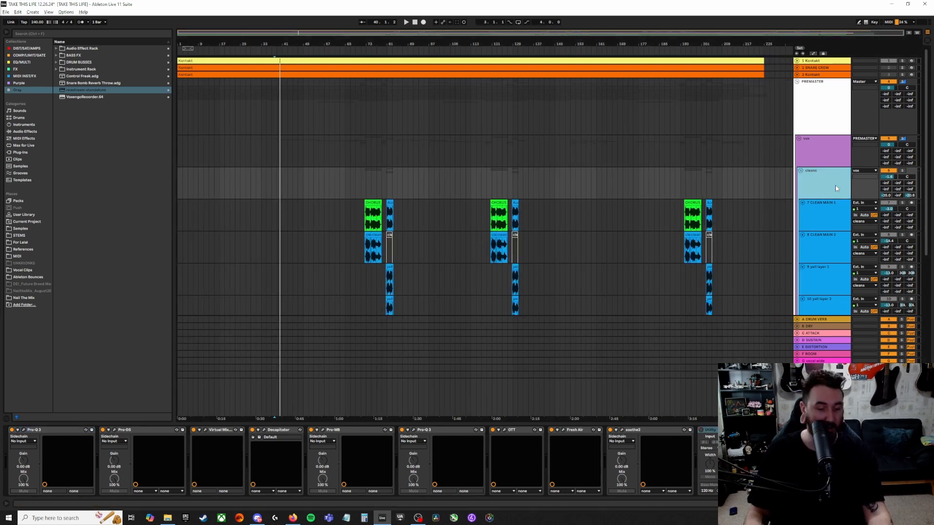
{"action": "key", "text": "a"}
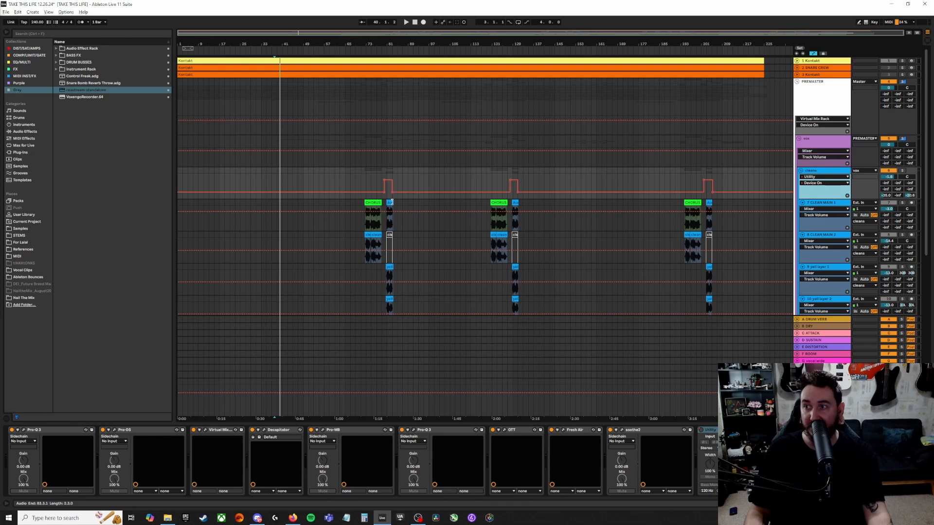
{"action": "left_click", "coordinate": [380, 182]}
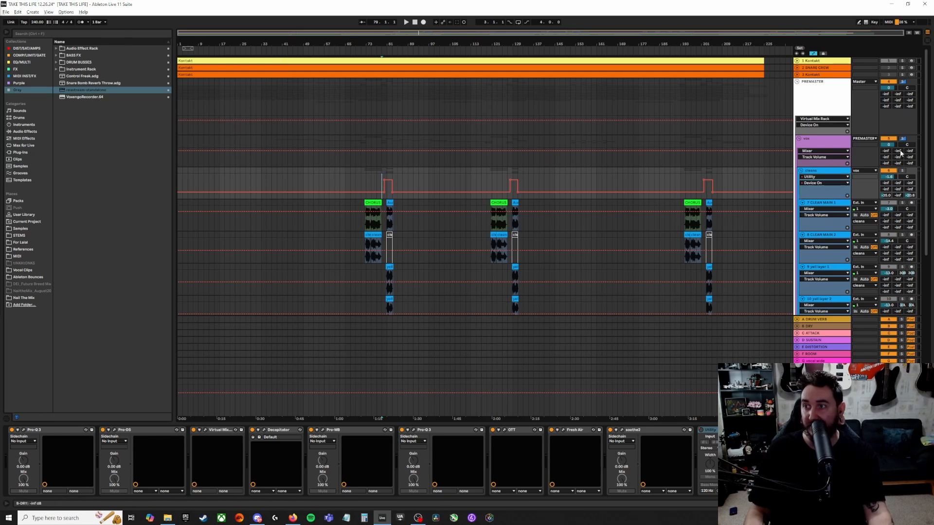
{"action": "key", "text": "space"}
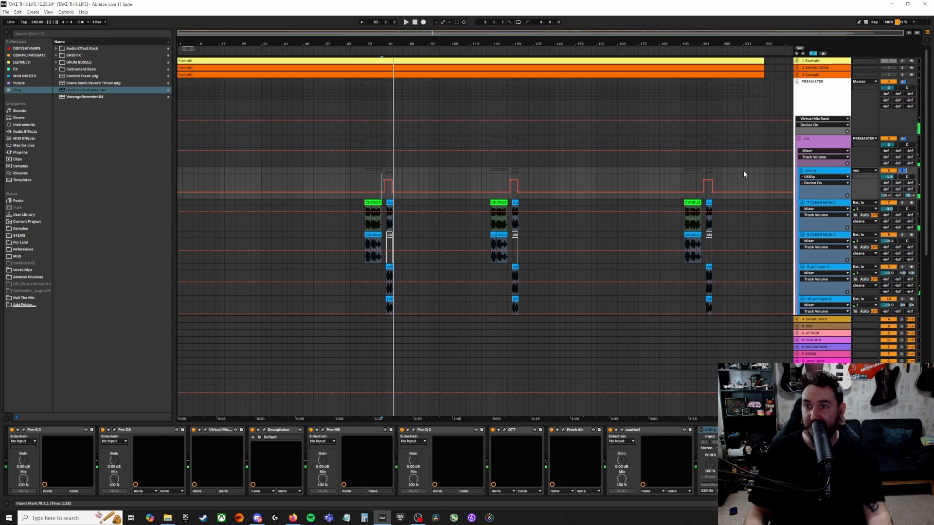
{"action": "key", "text": "a"}
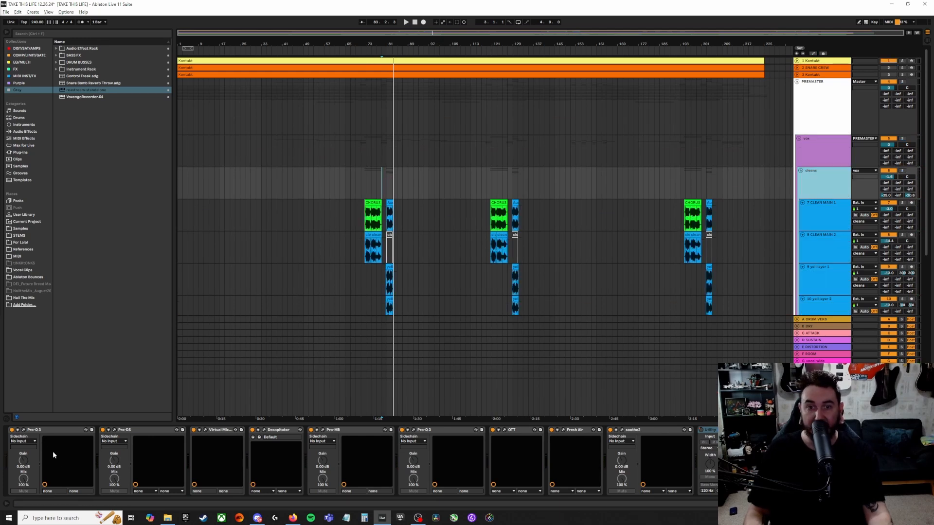
- Inspect the first Pro-Q 3 on the cleans group, bypass the devices after it, play the clean vocals, and close its window
{"action": "left_click", "coordinate": [25, 431]}
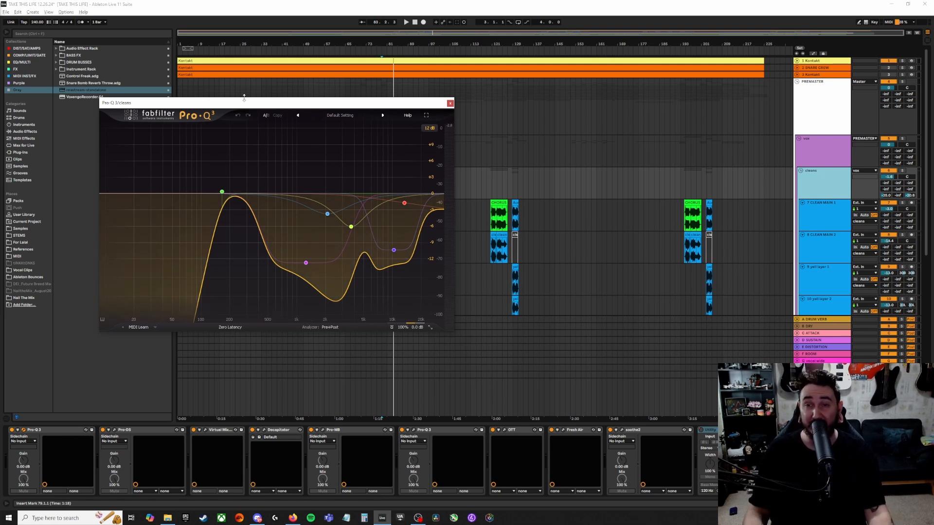
{"action": "left_click", "coordinate": [222, 192]}
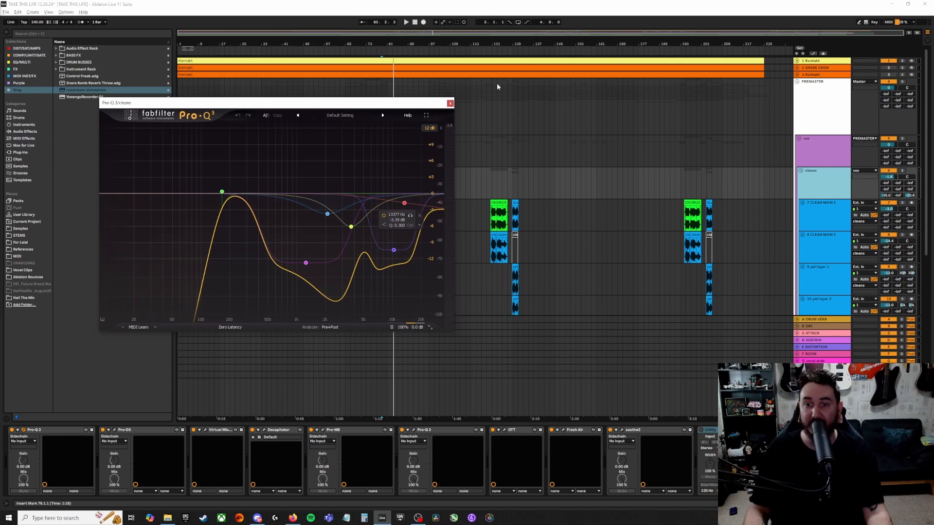
{"action": "left_click", "coordinate": [161, 431]}
{"action": "key", "text": "space"}
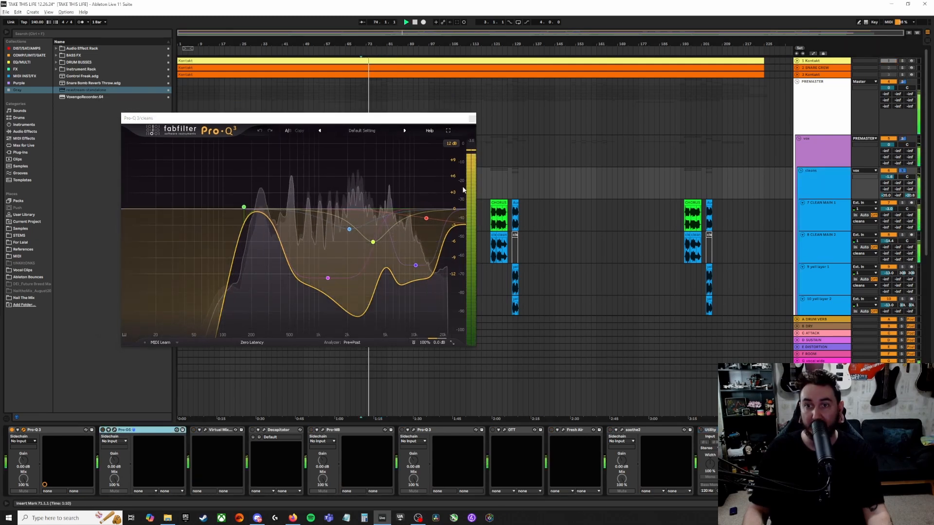
{"action": "left_click", "coordinate": [472, 118]}
- Look through the device chains of the individual tracks inside the cleans group
{"action": "left_click", "coordinate": [832, 223]}
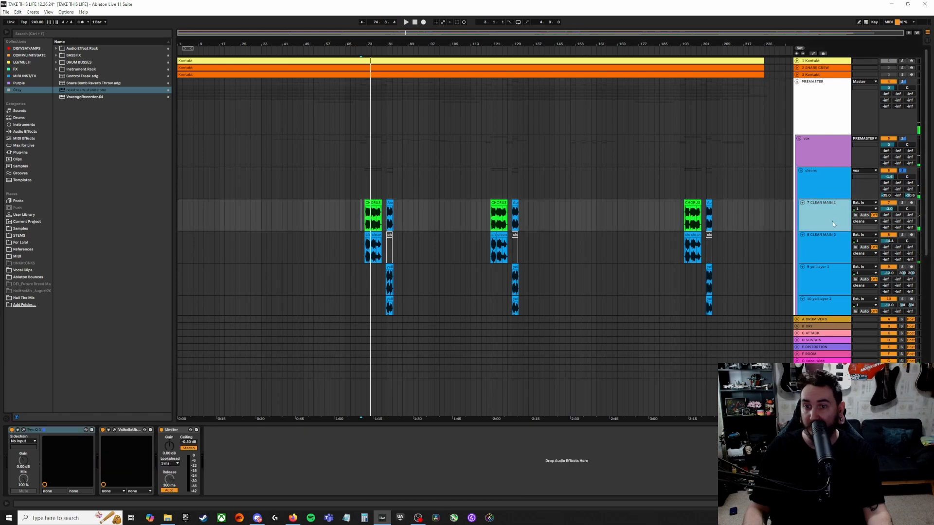
{"action": "left_click", "coordinate": [823, 251]}
{"action": "left_click", "coordinate": [821, 287]}
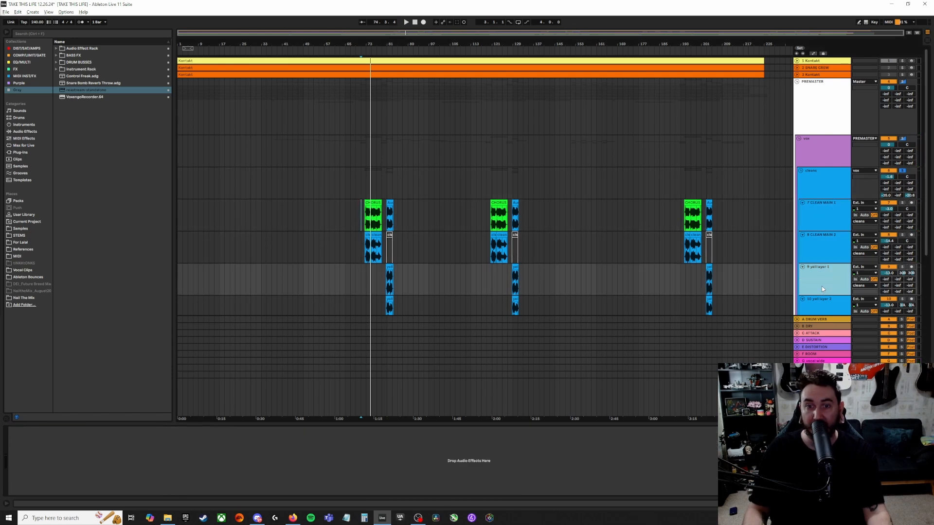
{"action": "scroll", "coordinate": [810, 283], "scroll_direction": "down", "scroll_amount": 1}
{"action": "key", "text": "Down"}
{"action": "key", "text": "Up"}
{"action": "key", "text": "Up"}
{"action": "key", "text": "Up"}
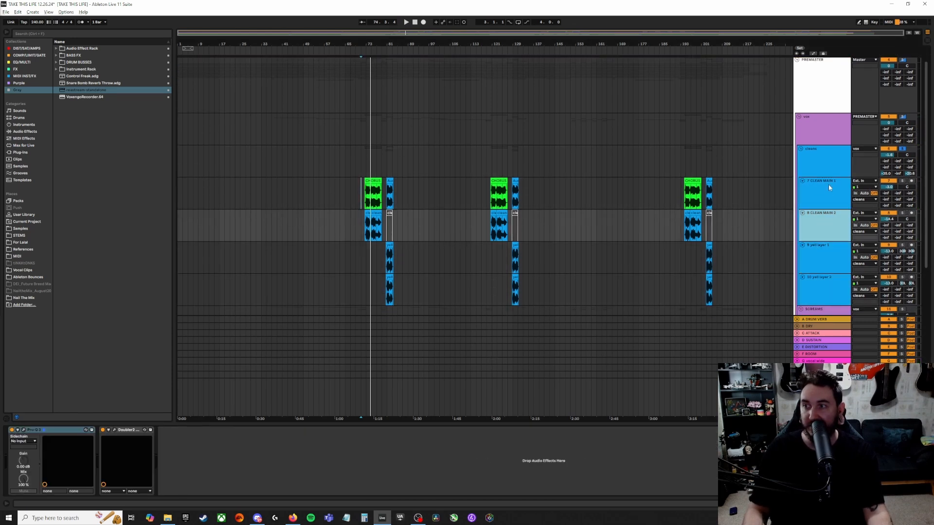
- Open the Pro-Q 3 on the CLEAN MAIN 1 track and inspect its EQ bands
{"action": "left_click", "coordinate": [821, 216]}
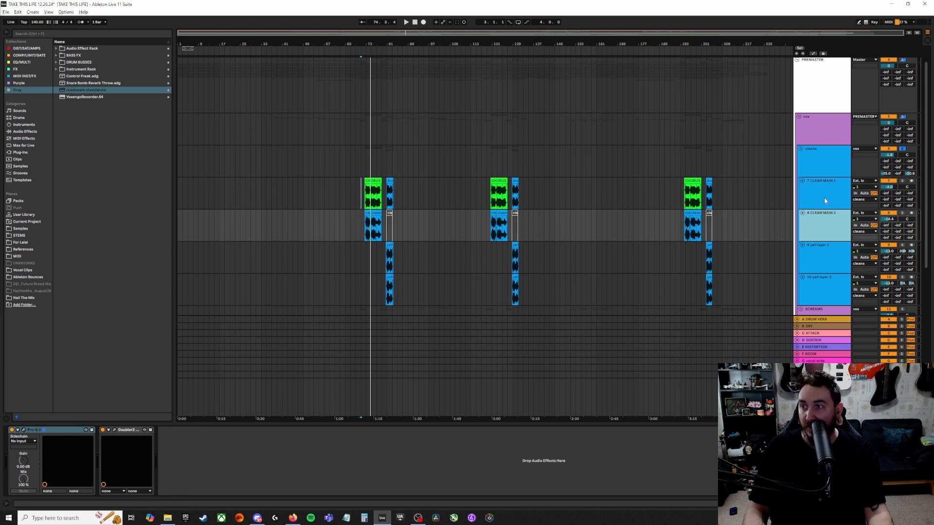
{"action": "left_click", "coordinate": [825, 200]}
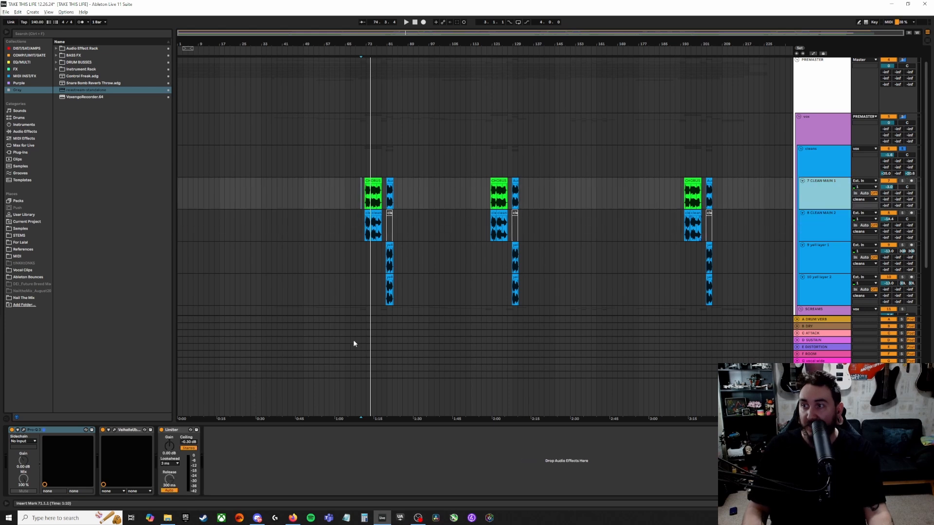
{"action": "left_click", "coordinate": [24, 430]}
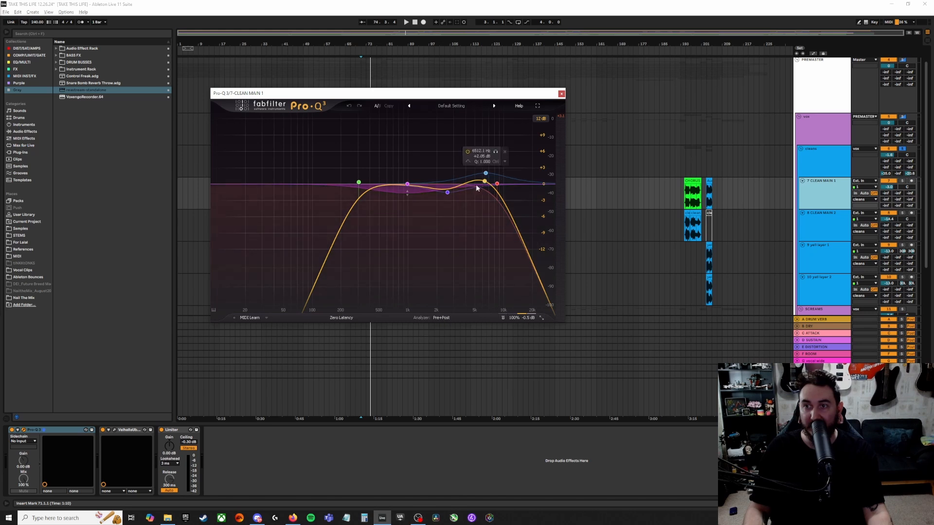
- Open ValhallaÜberMod on the CLEAN MAIN 1 track, raise its mix to 100%, and play the chorus vocal
{"action": "left_click", "coordinate": [562, 94]}
{"action": "left_click", "coordinate": [115, 431]}
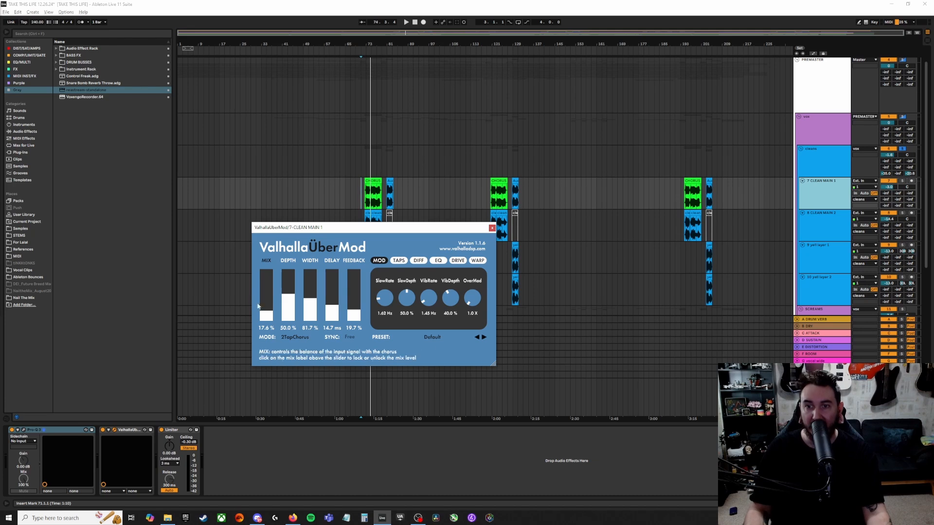
{"action": "left_click_drag", "start_coordinate": [268, 312], "coordinate": [268, 268]}
{"action": "key", "text": "space"}
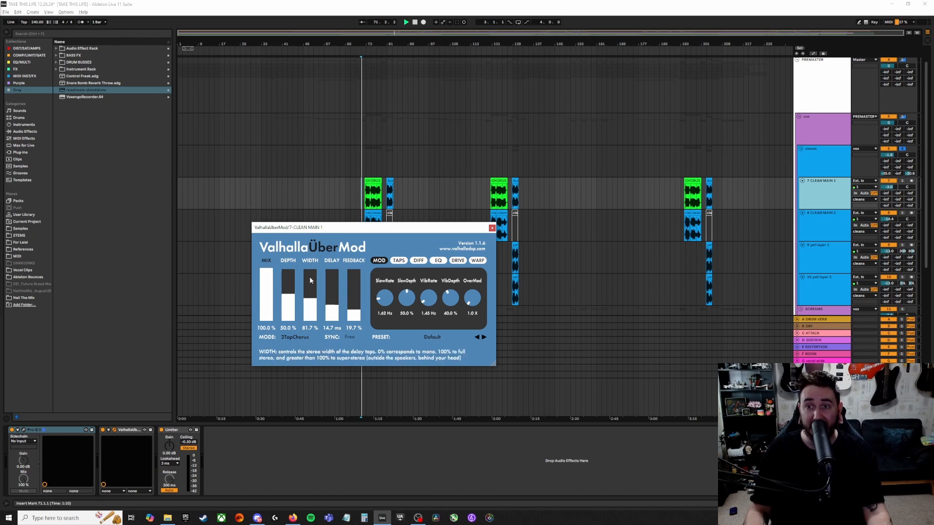
{"action": "scroll", "coordinate": [368, 195], "scroll_direction": "up", "scroll_amount": 5}
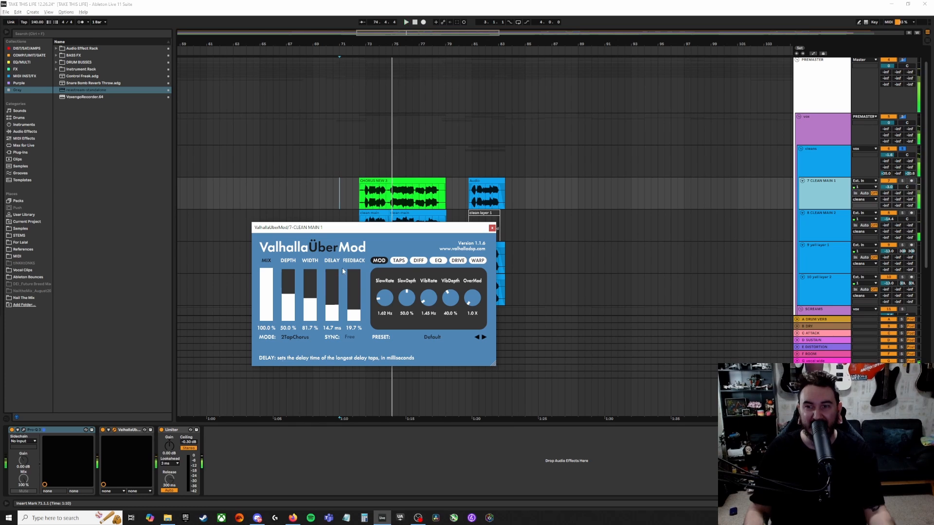
{"action": "key", "text": "space"}
{"action": "key", "text": "space"}
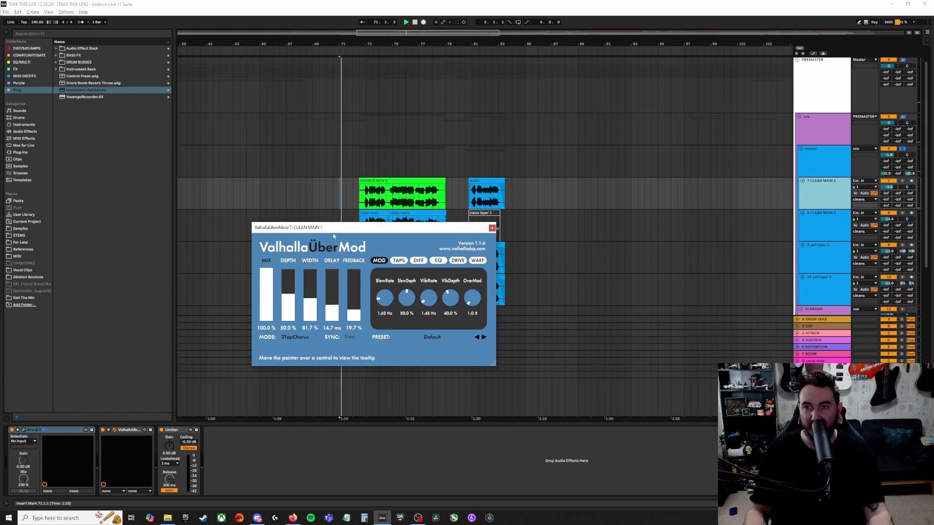
{"action": "left_click", "coordinate": [359, 46]}
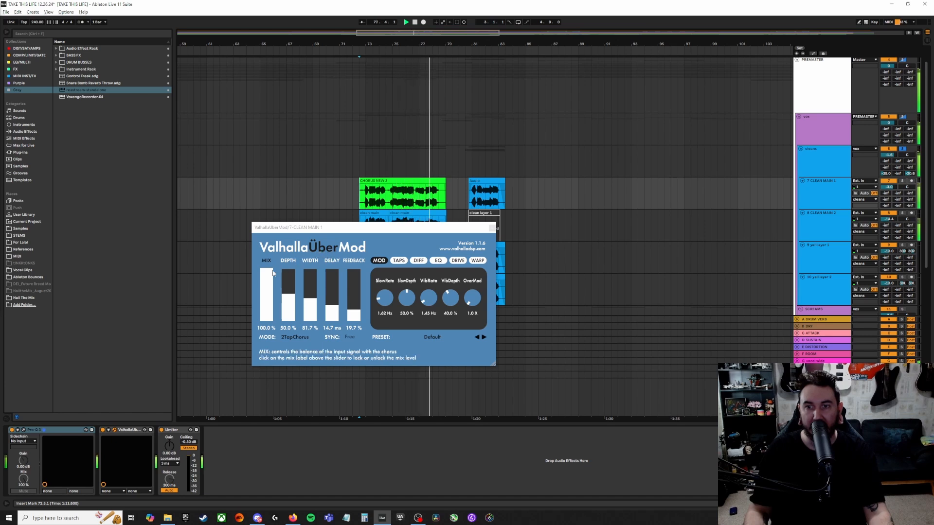
- Set the ValhallaÜberMod mix back to 17.6%, play the vocal with that setting, and close its window
{"action": "left_click_drag", "start_coordinate": [267, 291], "coordinate": [273, 314]}
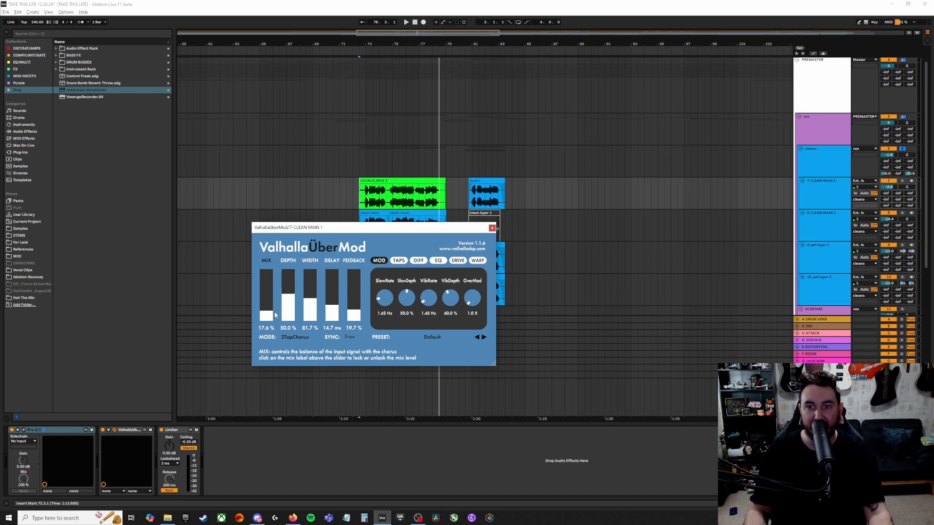
{"action": "key", "text": "space"}
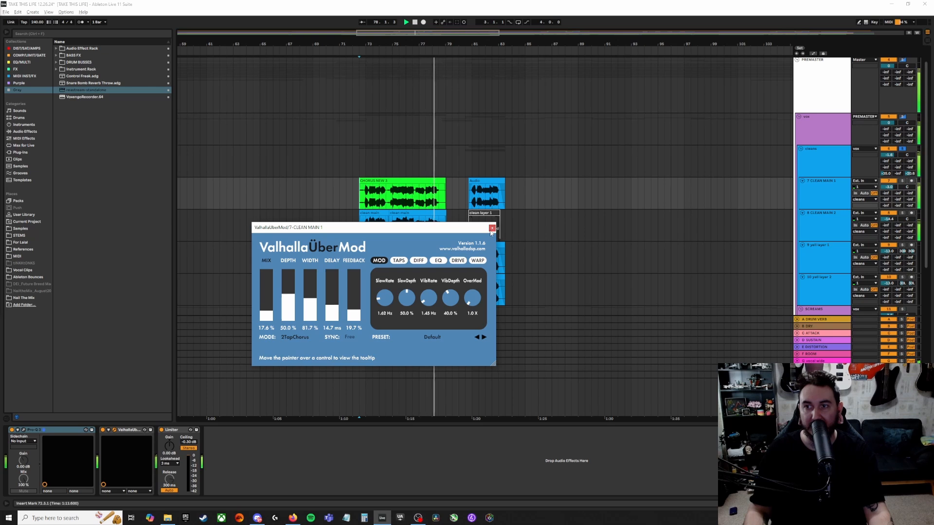
{"action": "left_click", "coordinate": [491, 229]}
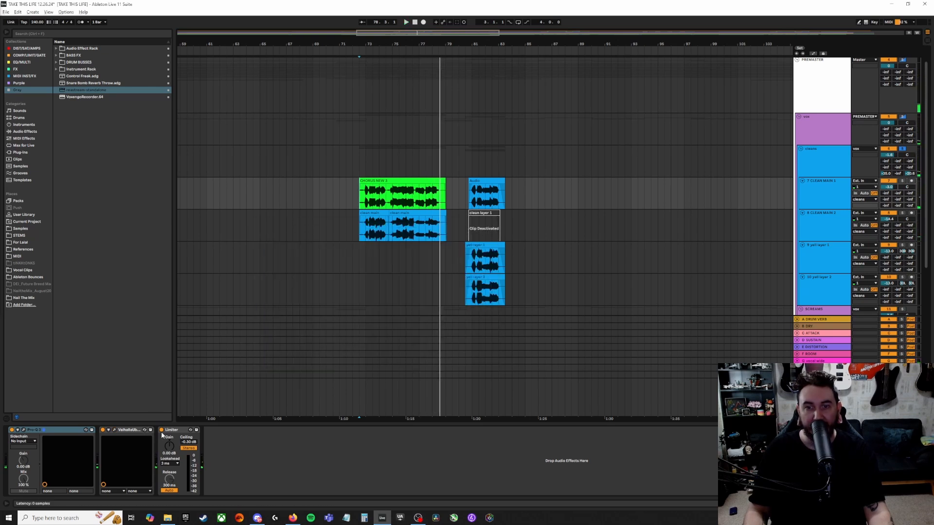
- Inspect the Pro-Q 3 curve and the Doubler2 settings on the CLEAN MAIN 2 track, closing each window
{"action": "left_click", "coordinate": [272, 456]}
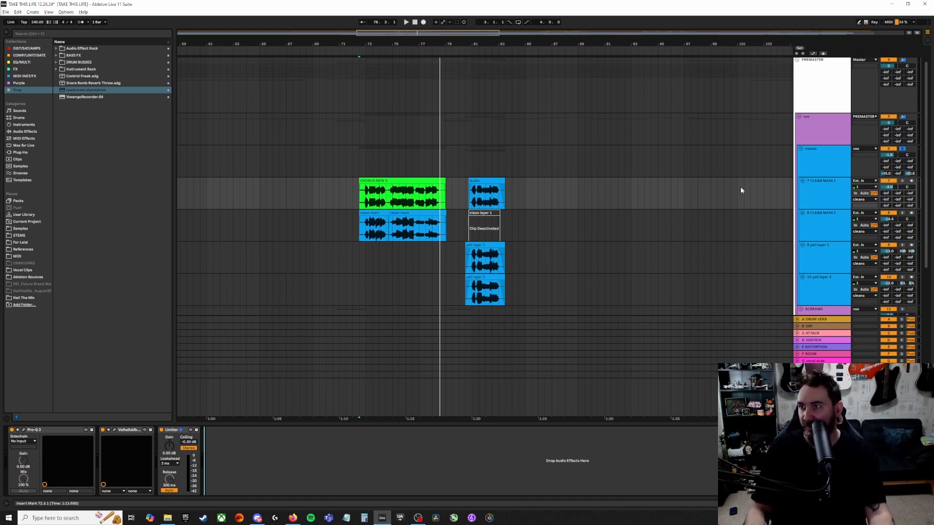
{"action": "left_click", "coordinate": [823, 225]}
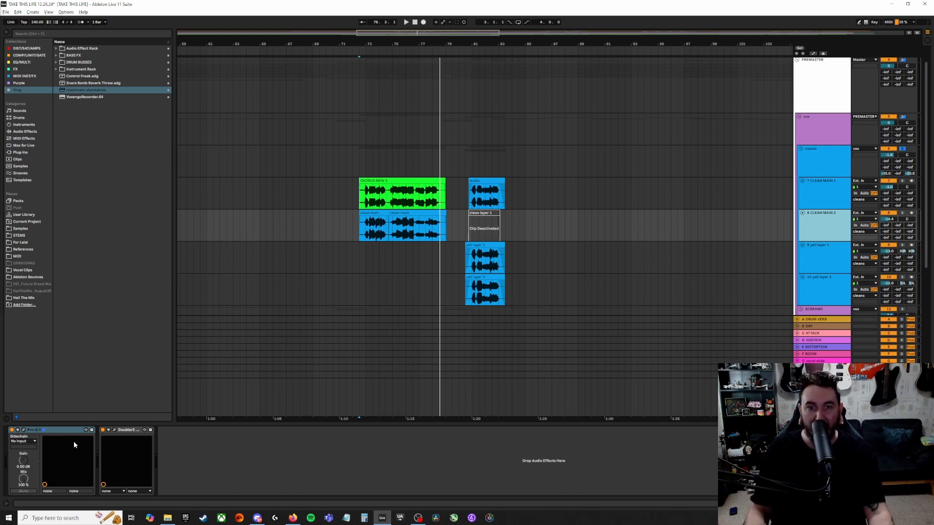
{"action": "left_click", "coordinate": [22, 431]}
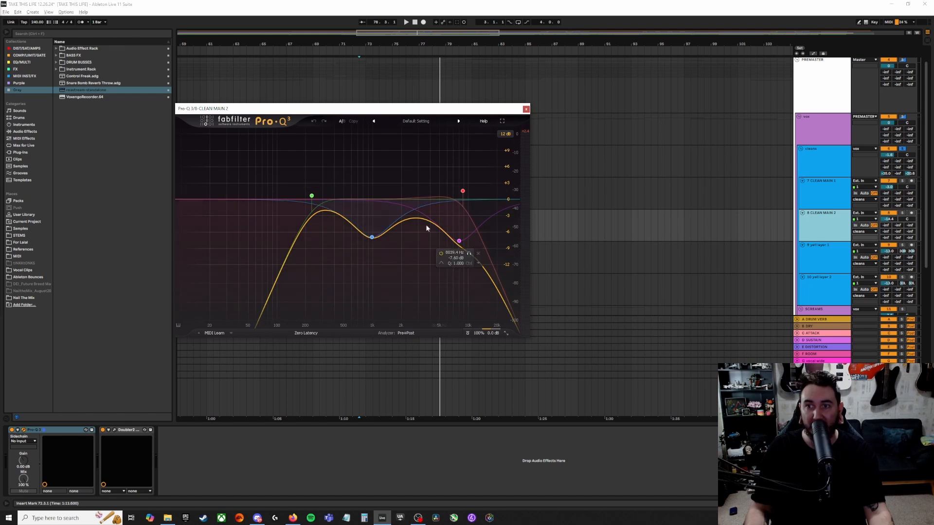
{"action": "left_click", "coordinate": [526, 109]}
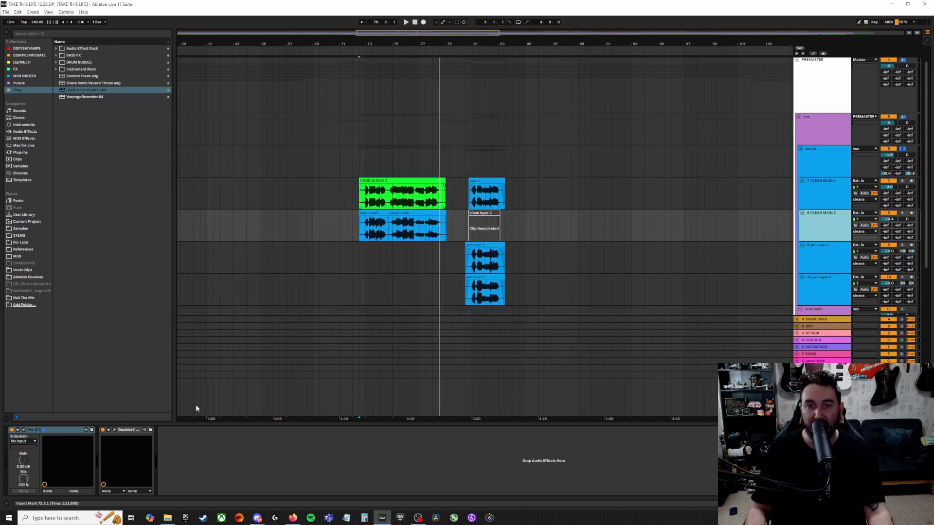
{"action": "left_click", "coordinate": [114, 429]}
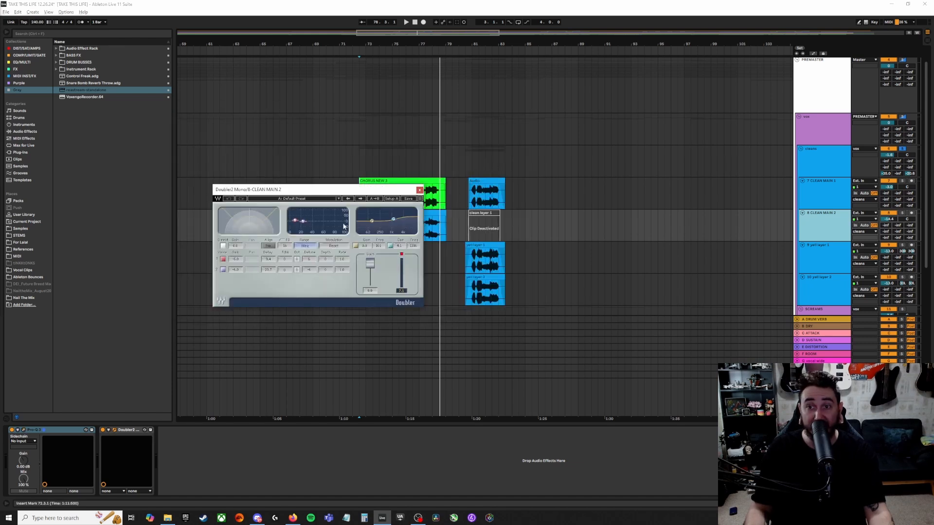
{"action": "left_click", "coordinate": [419, 190]}
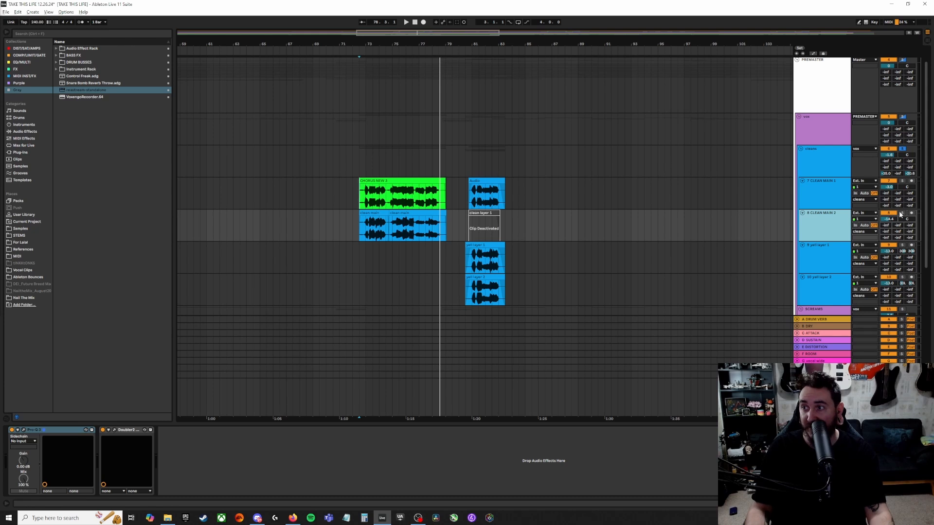
- Play the soloed CLEAN MAIN 2 vocal from bar 73
{"action": "left_click", "coordinate": [363, 225]}
{"action": "key", "text": "space"}
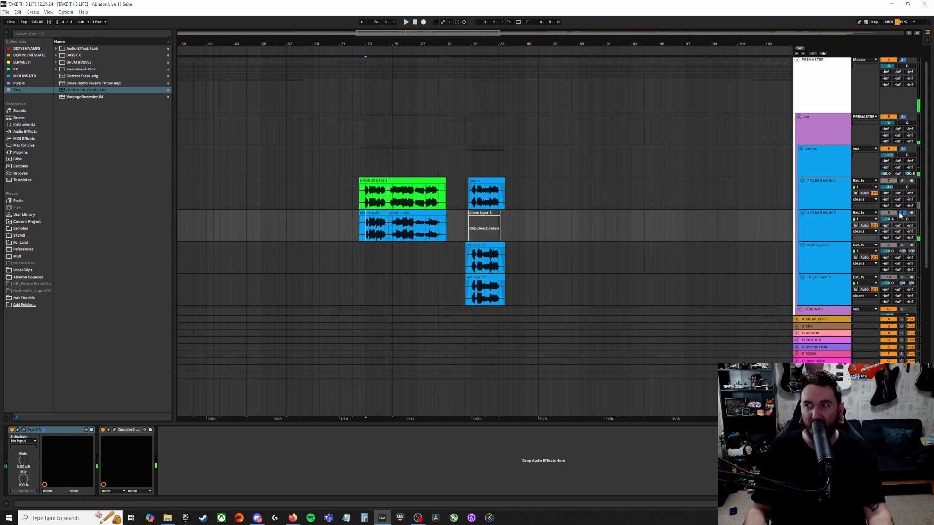
{"action": "key", "text": "space"}
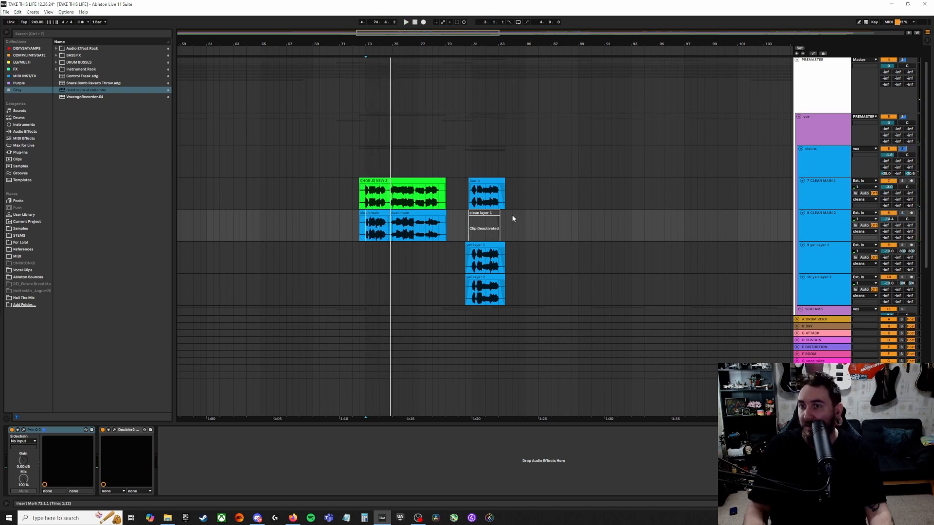
- Return to the cleans group's device chain and inspect the FG-Stress, FG-S and Trimmer modules in Virtual Mix Rack
{"action": "key", "text": "minus"}
{"action": "key", "text": "minus"}
{"action": "left_click", "coordinate": [832, 167]}
{"action": "left_click", "coordinate": [176, 432]}
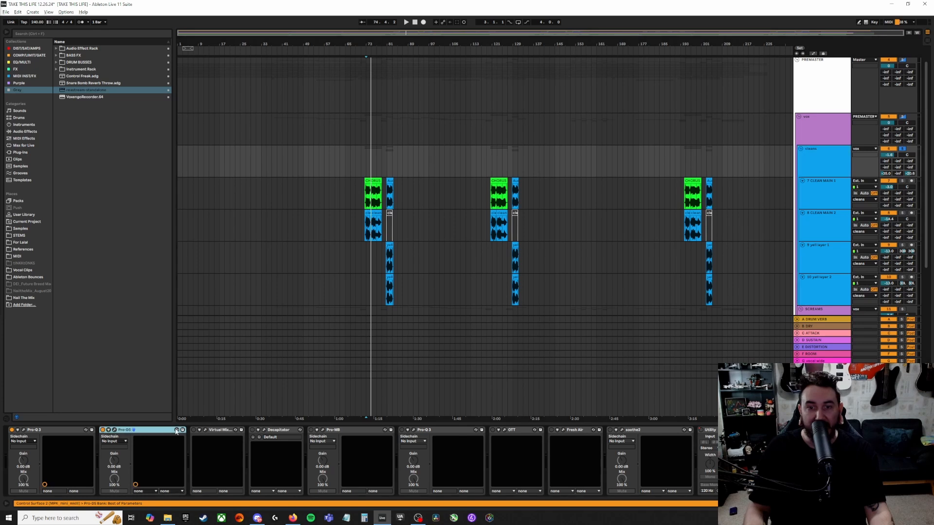
{"action": "left_click", "coordinate": [205, 431]}
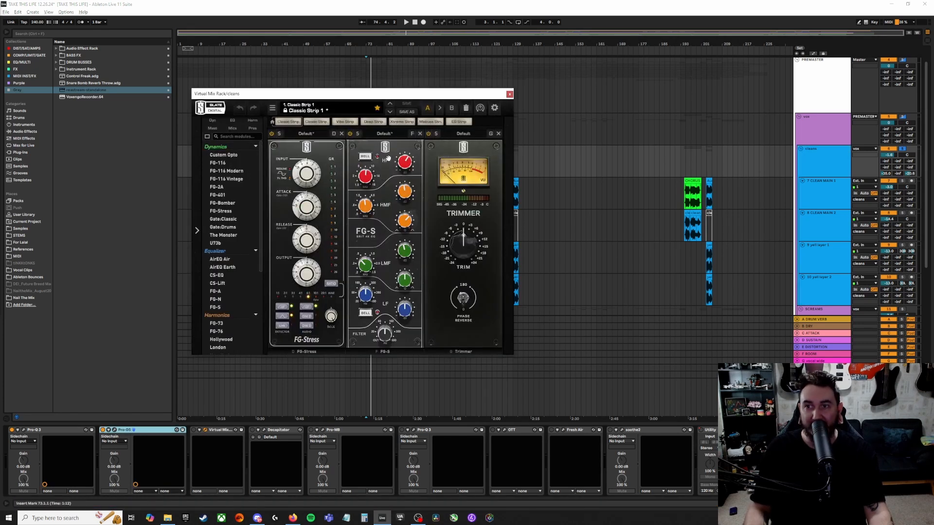
{"action": "left_click", "coordinate": [509, 94]}
- Enable Virtual Mix Rack on the cleans group, comparing the clean vocals with and without it during playback
{"action": "left_click", "coordinate": [194, 430]}
{"action": "key", "text": "space"}
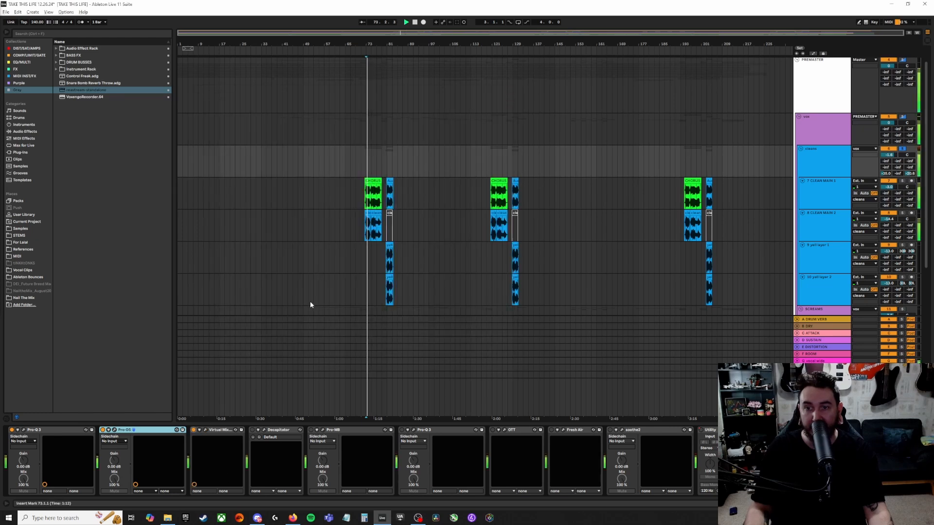
{"action": "left_click", "coordinate": [194, 431]}
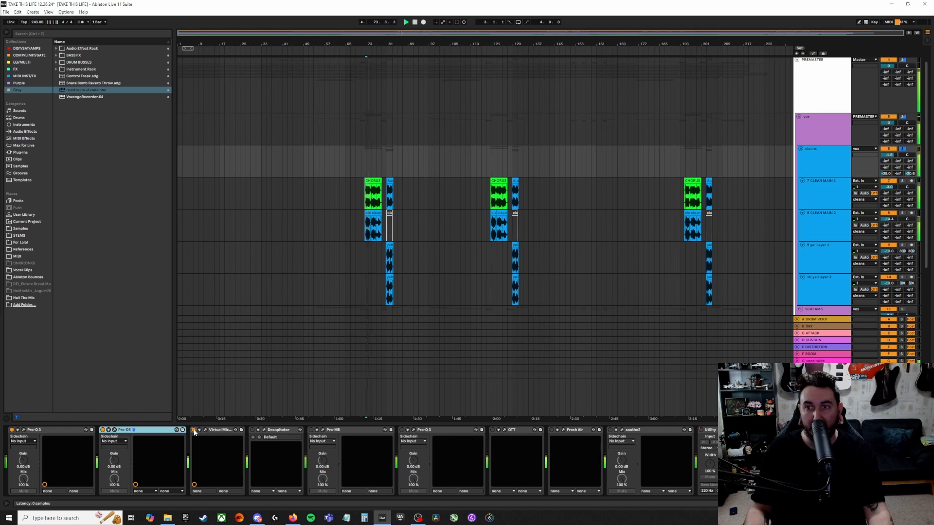
{"action": "left_click", "coordinate": [194, 431]}
- Enable Decapitator on the cleans group and open its window to examine its saturation settings
{"action": "left_click", "coordinate": [253, 430]}
{"action": "left_click", "coordinate": [264, 430]}
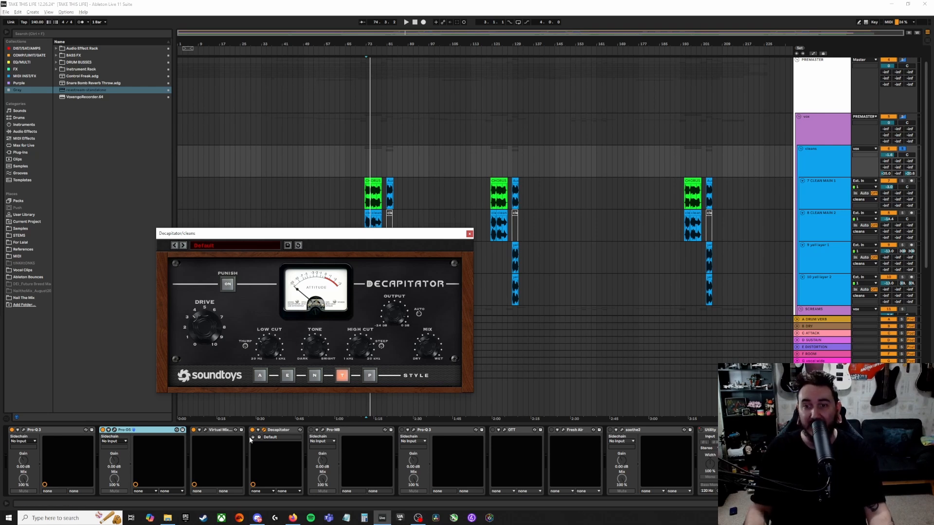
{"action": "mouse_move", "coordinate": [330, 237]}
{"action": "left_mouse_down"}
{"action": "mouse_move", "coordinate": [324, 108]}
{"action": "mouse_move", "coordinate": [325, 228]}
{"action": "mouse_move", "coordinate": [332, 222]}
{"action": "left_mouse_up"}
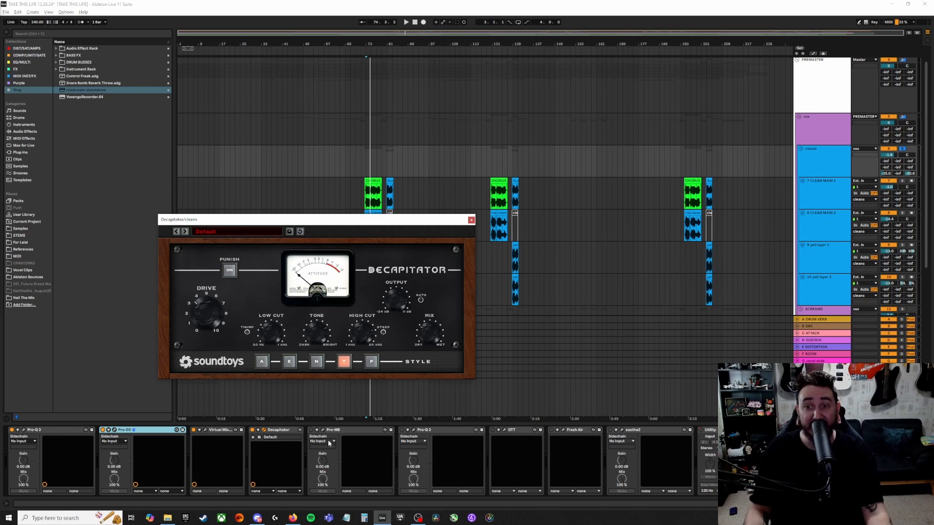
- Compare the clean vocals with Decapitator bypassed and enabled during playback, leave it on, and close its window
{"action": "left_click", "coordinate": [252, 430]}
{"action": "key", "text": "space"}
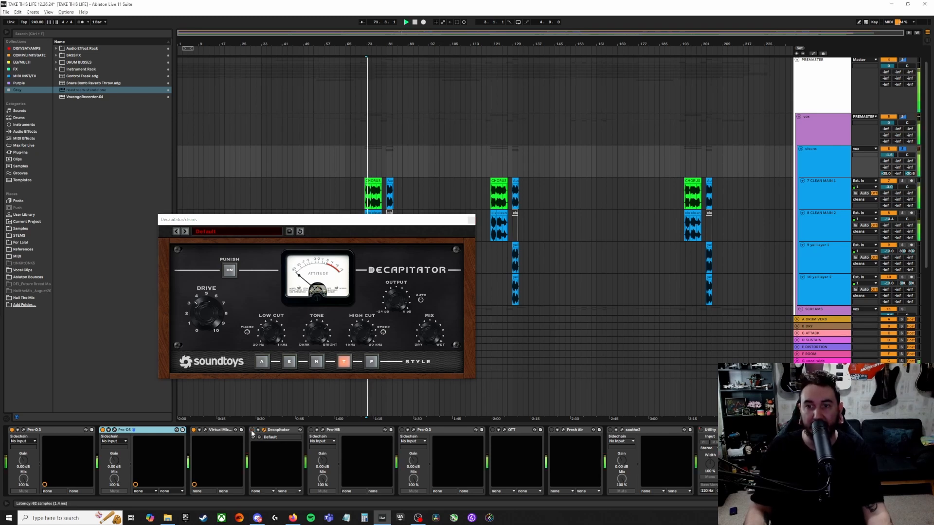
{"action": "left_click", "coordinate": [252, 431]}
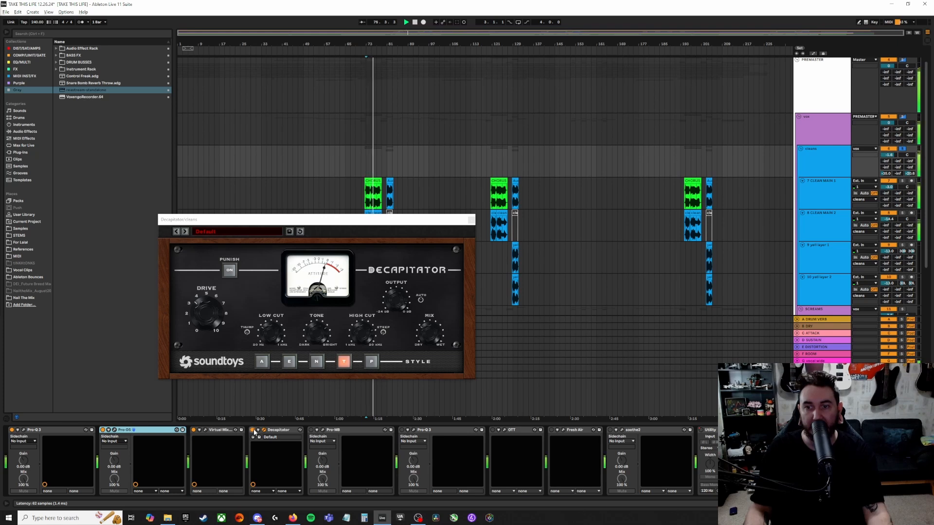
{"action": "left_click", "coordinate": [252, 430]}
{"action": "left_click", "coordinate": [251, 431]}
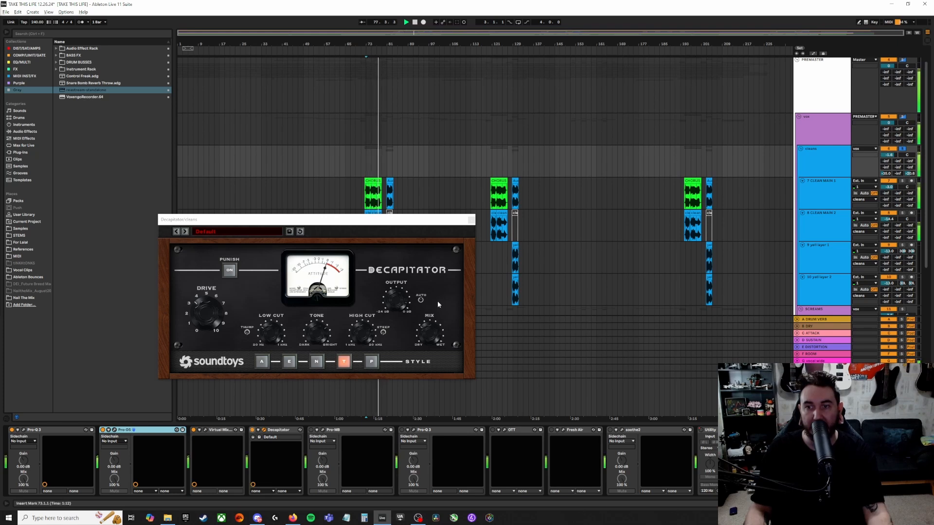
{"action": "key", "text": "space"}
{"action": "left_click", "coordinate": [471, 220]}
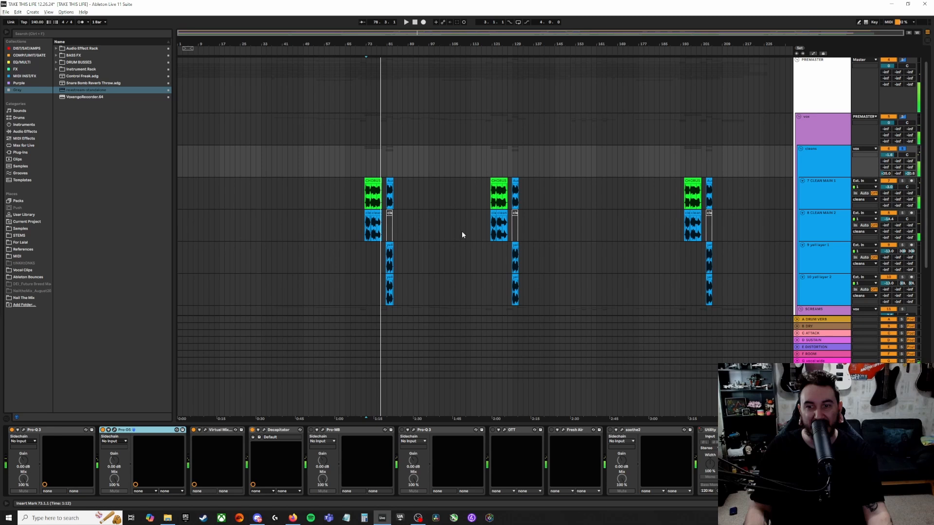
- Enable Pro-MB on the cleans group, watch its multiband compression while the vocals play, and close its window
{"action": "left_click", "coordinate": [317, 431]}
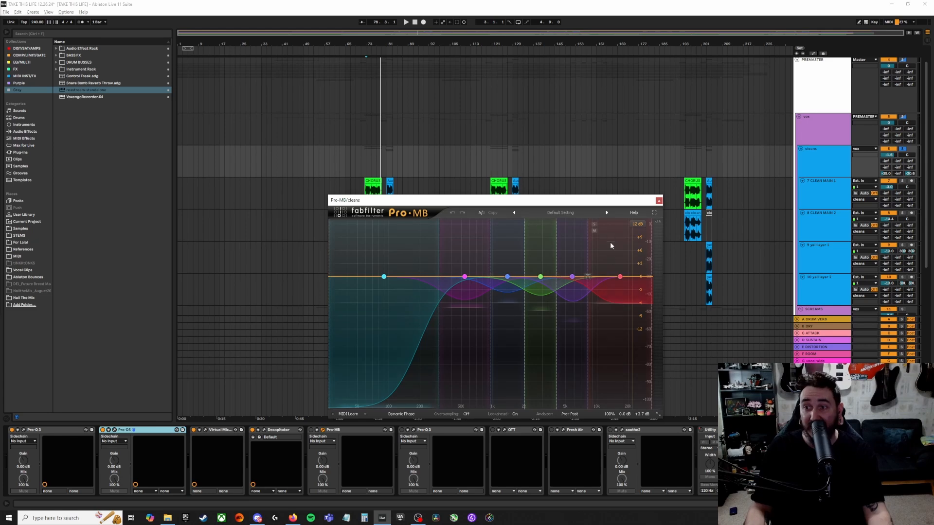
{"action": "left_click", "coordinate": [313, 433]}
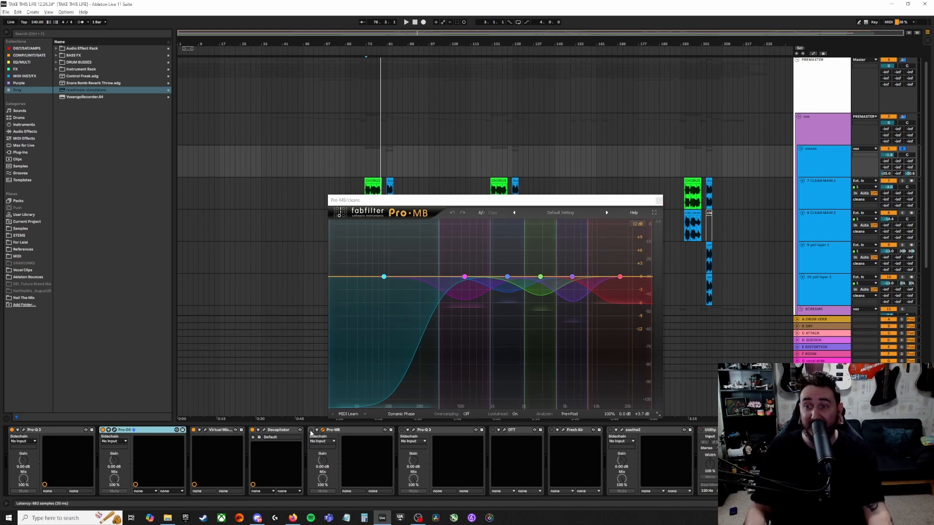
{"action": "key", "text": "space"}
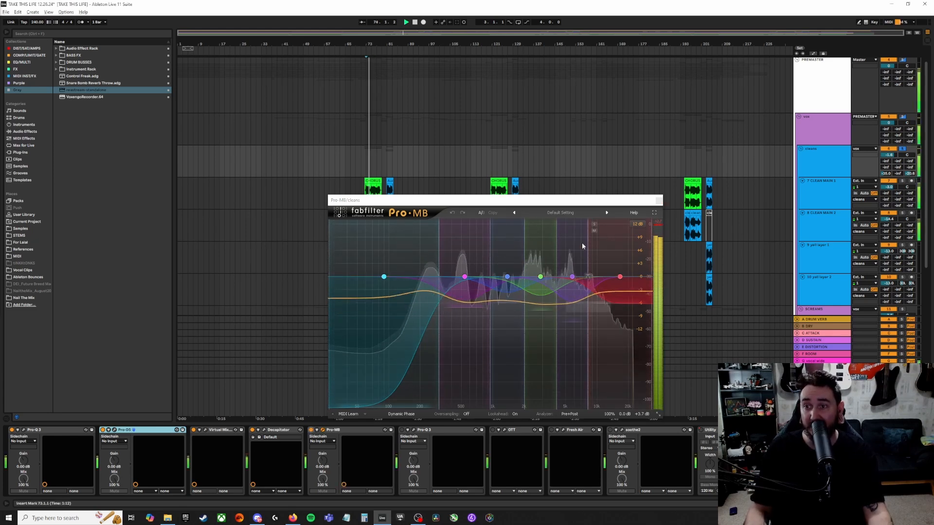
{"action": "left_click_drag", "start_coordinate": [576, 199], "coordinate": [351, 158]}
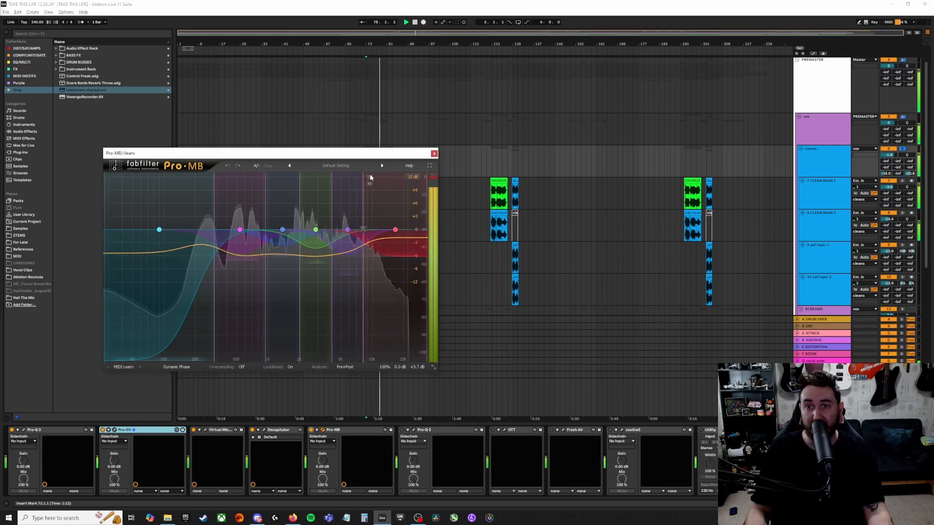
{"action": "key", "text": "space"}
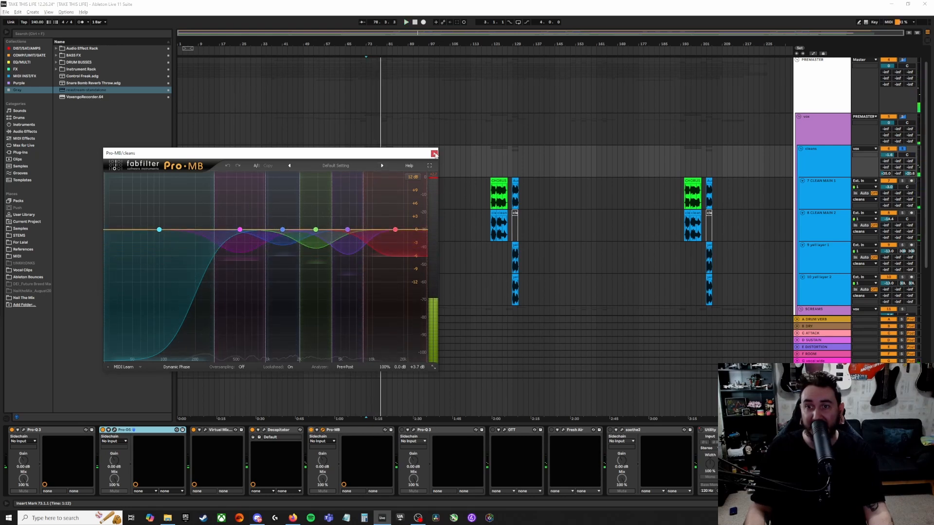
{"action": "left_click", "coordinate": [433, 154]}
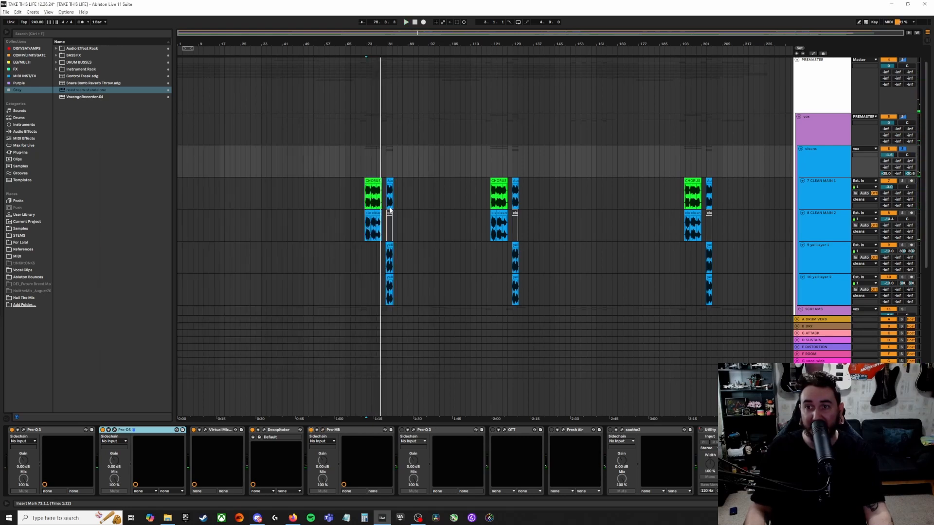
- Inspect the EQ bands of the Pro-Q 3 that follows Pro-MB on the cleans group and close its window
{"action": "left_click", "coordinate": [412, 430]}
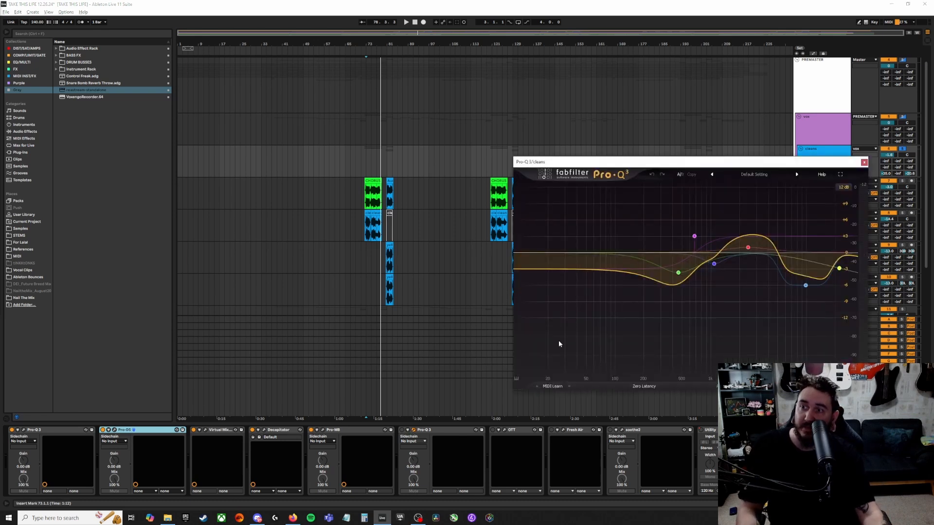
{"action": "left_click_drag", "start_coordinate": [715, 163], "coordinate": [410, 167]}
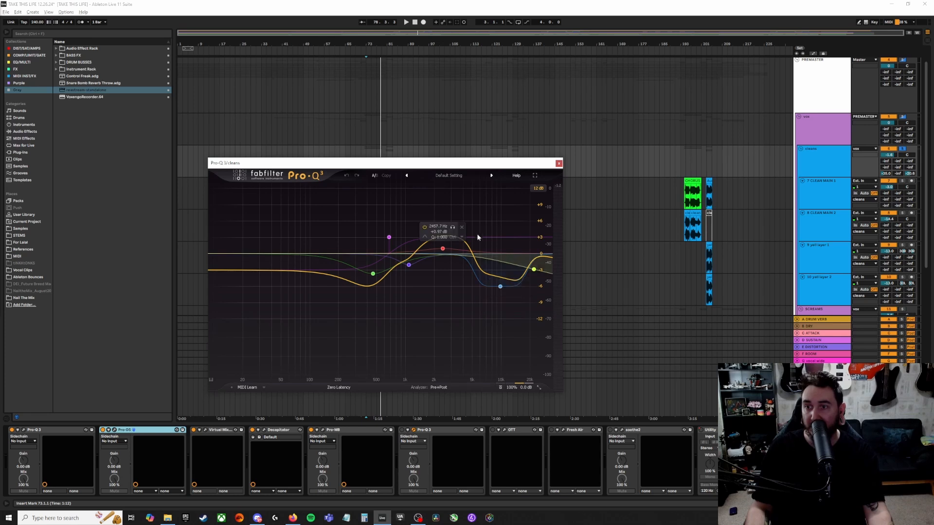
{"action": "left_click", "coordinate": [559, 163]}
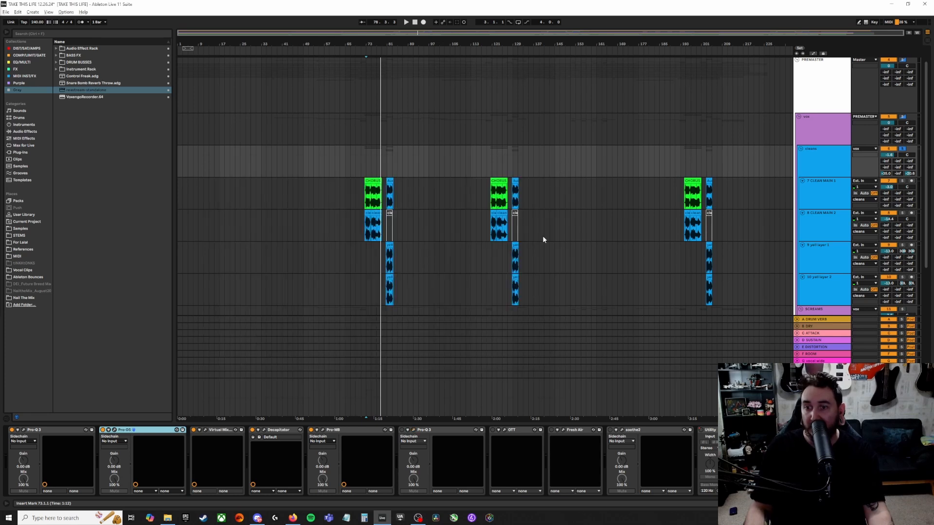
- Enable the Pro-Q 3 after Pro-MB on the cleans group and play the clean vocals through it
{"action": "left_click", "coordinate": [402, 431]}
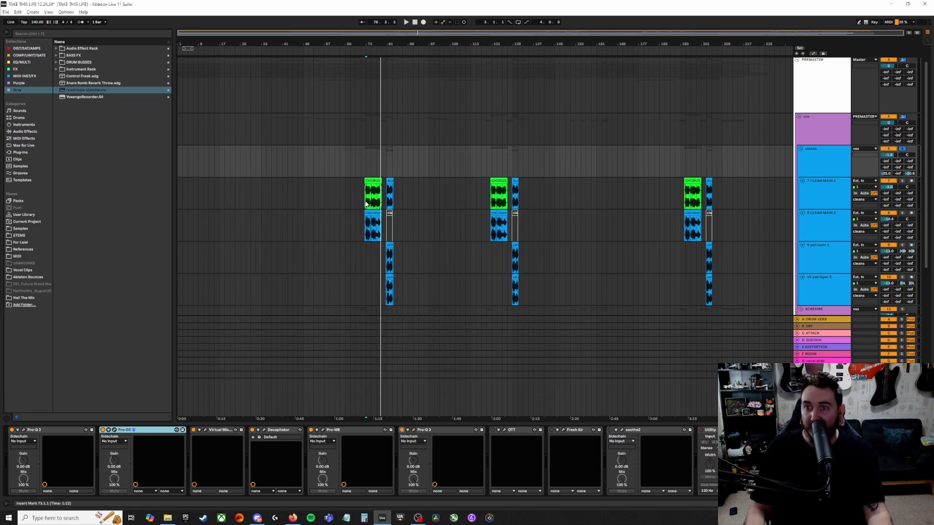
{"action": "key", "text": "space"}
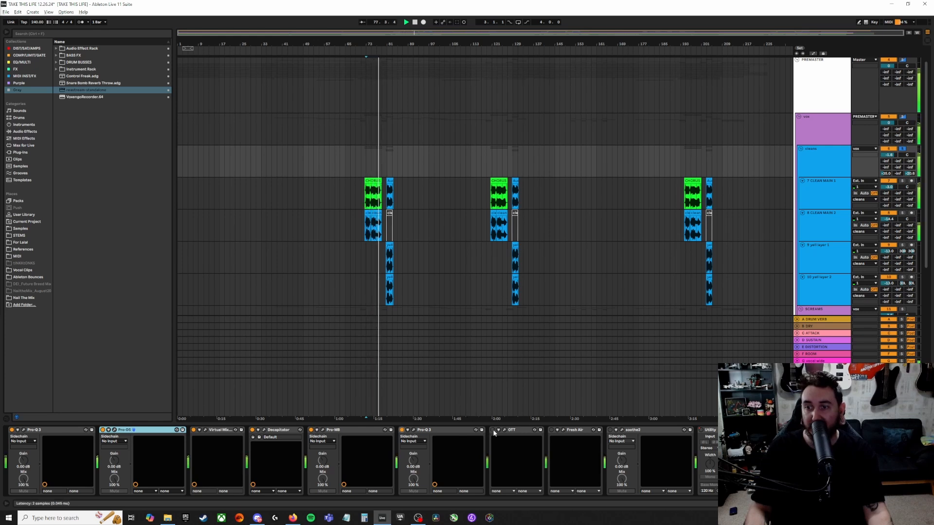
{"action": "key", "text": "space"}
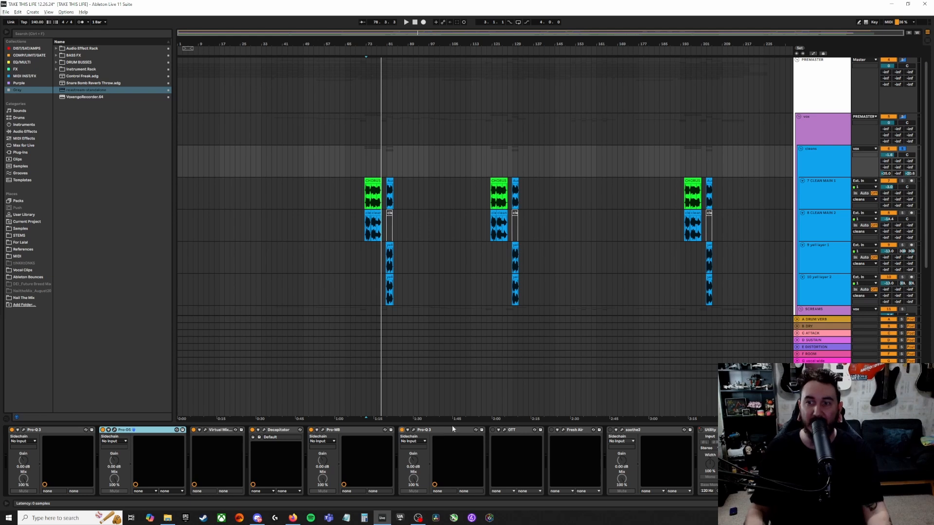
- Enable OTT on the cleans group and audition its multiband compression with the clean vocals playing
{"action": "left_click", "coordinate": [504, 431]}
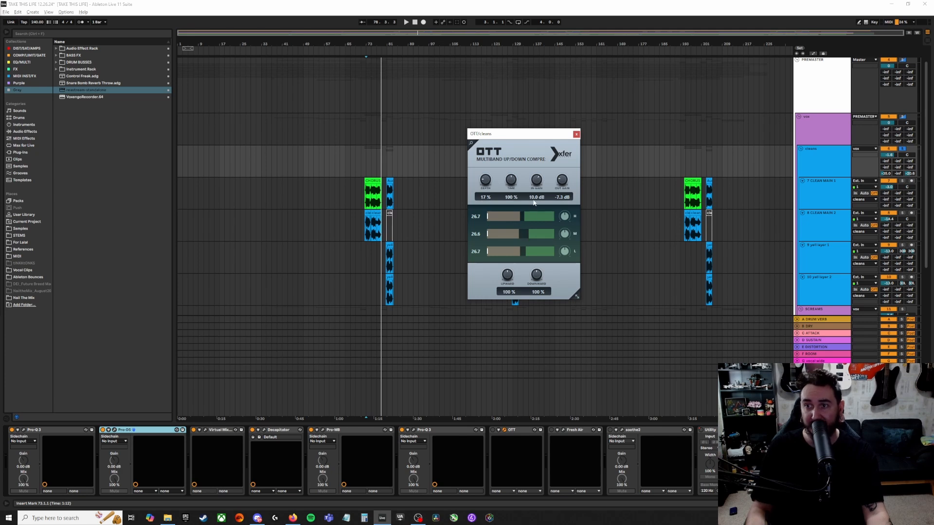
{"action": "key", "text": "space"}
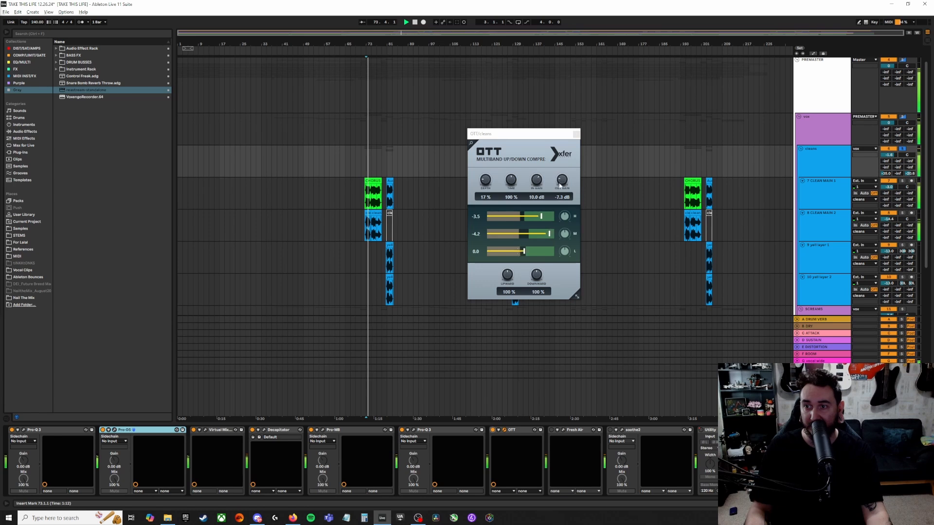
{"action": "left_click", "coordinate": [504, 430]}
- Enable Fresh Air and soothe2 on the cleans group, inspect the settings of each during auditioning, and close their windows
{"action": "left_click", "coordinate": [552, 428]}
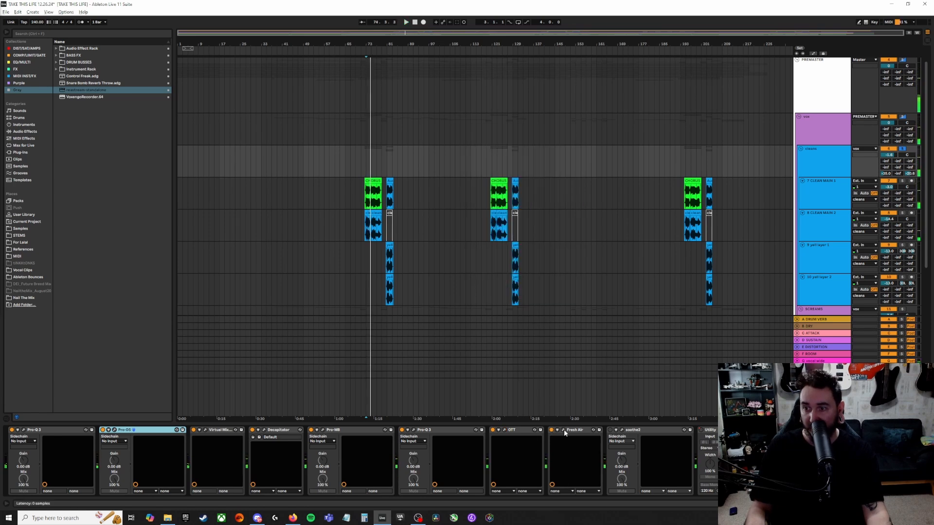
{"action": "left_click", "coordinate": [564, 430]}
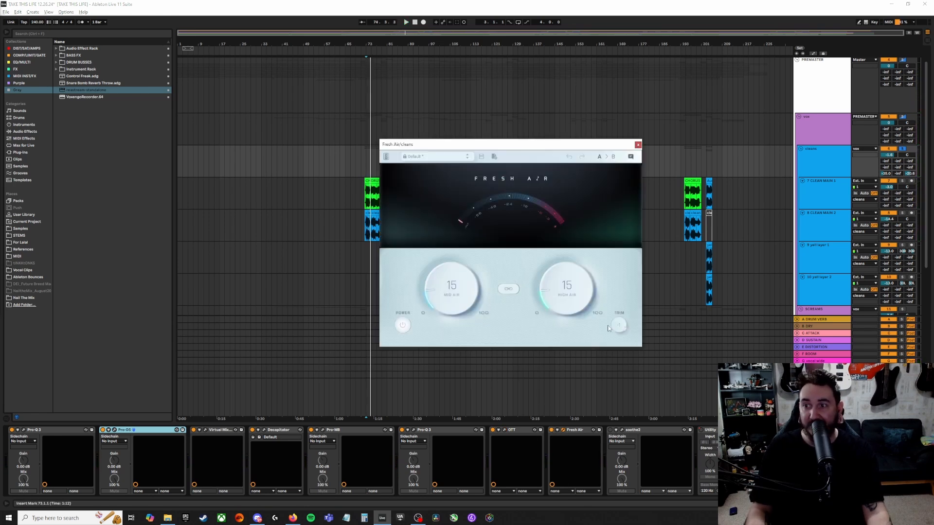
{"action": "left_click", "coordinate": [637, 145]}
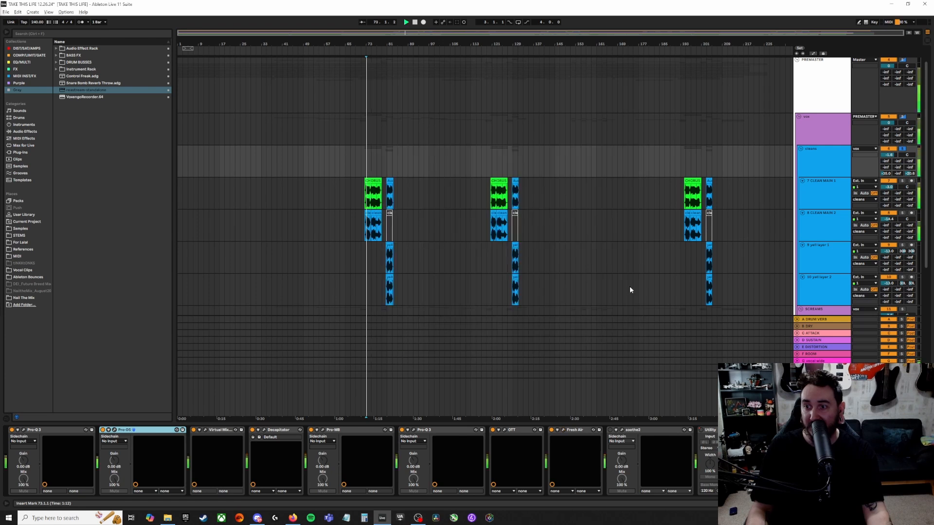
{"action": "left_click", "coordinate": [621, 430]}
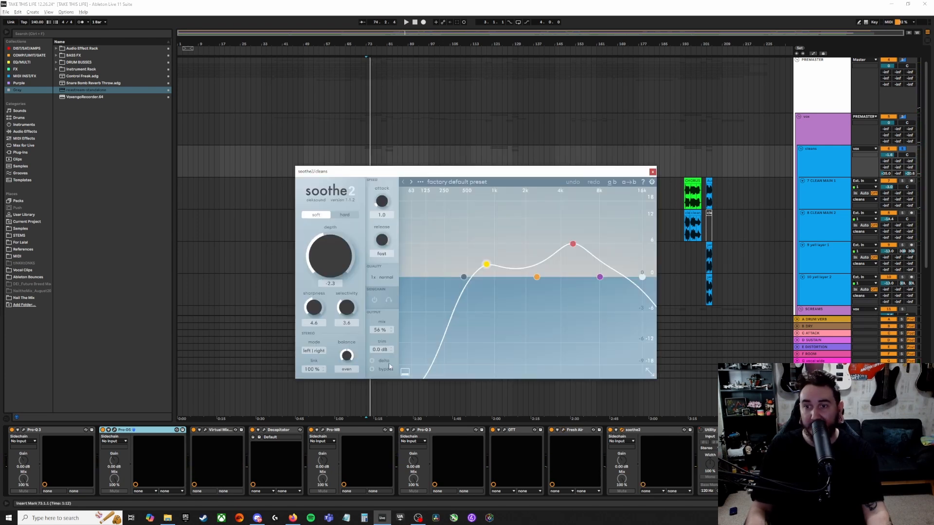
{"action": "left_click", "coordinate": [652, 171]}
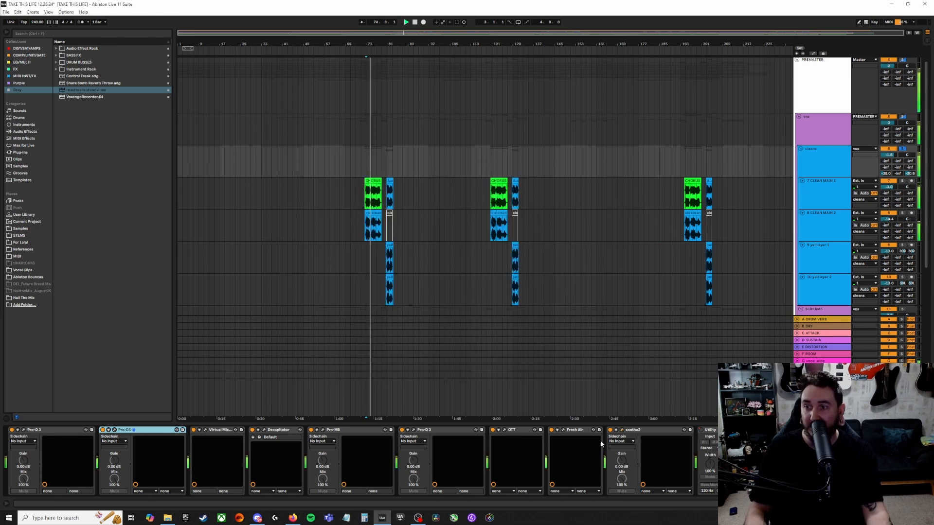
- Toggle all cleans devices from the first Pro-Q 3 to soothe2 together during playback to compare processed and unprocessed vocals
{"action": "left_click", "coordinate": [661, 430]}
{"action": "left_click", "coordinate": [37, 431], "text": "shift"}
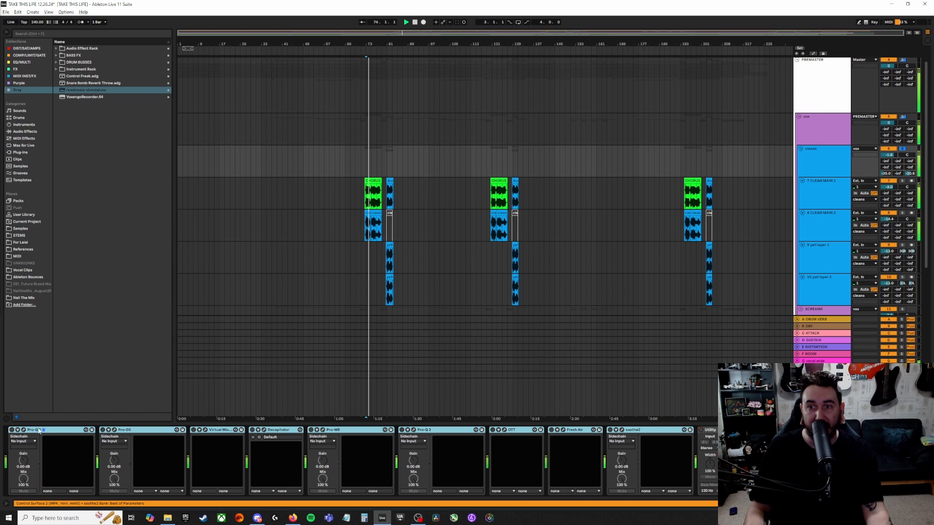
{"action": "left_click", "coordinate": [12, 429]}
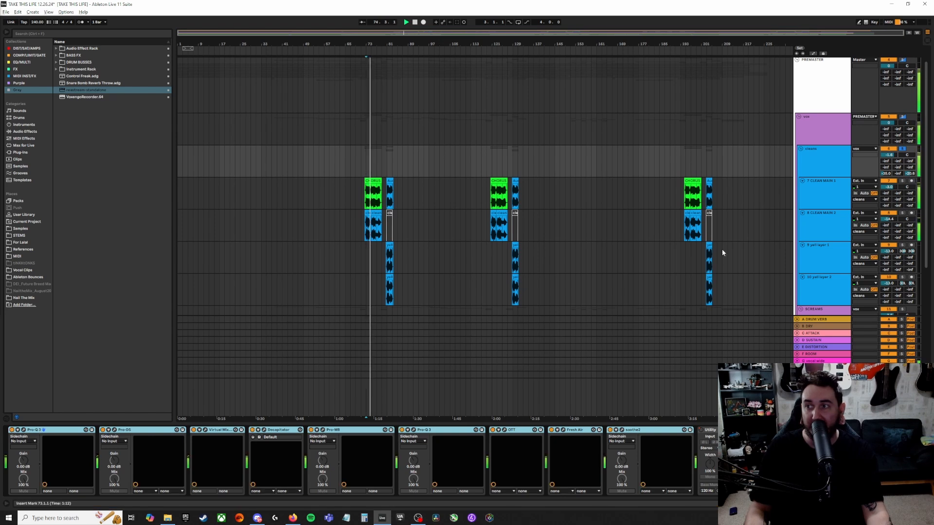
- Open the Pro-Q 3 on the vox group and compare the clean vocals with the EQ bypassed and active
{"action": "left_click", "coordinate": [822, 133]}
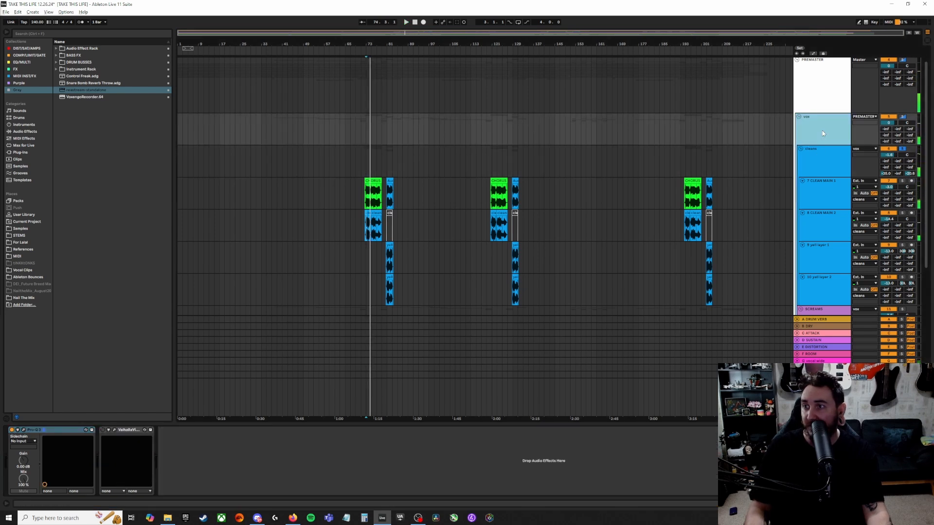
{"action": "left_click", "coordinate": [366, 464]}
{"action": "left_click", "coordinate": [23, 429]}
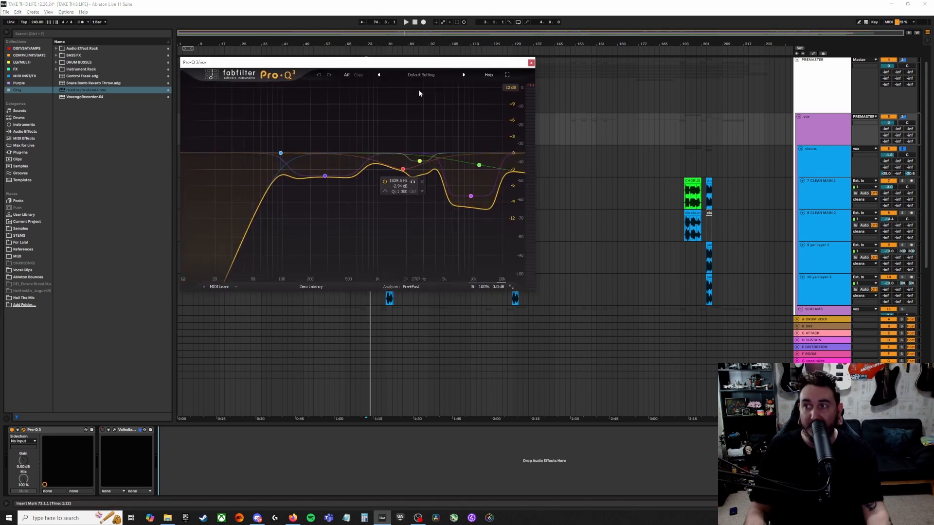
{"action": "left_click", "coordinate": [835, 129]}
{"action": "key", "text": "space"}
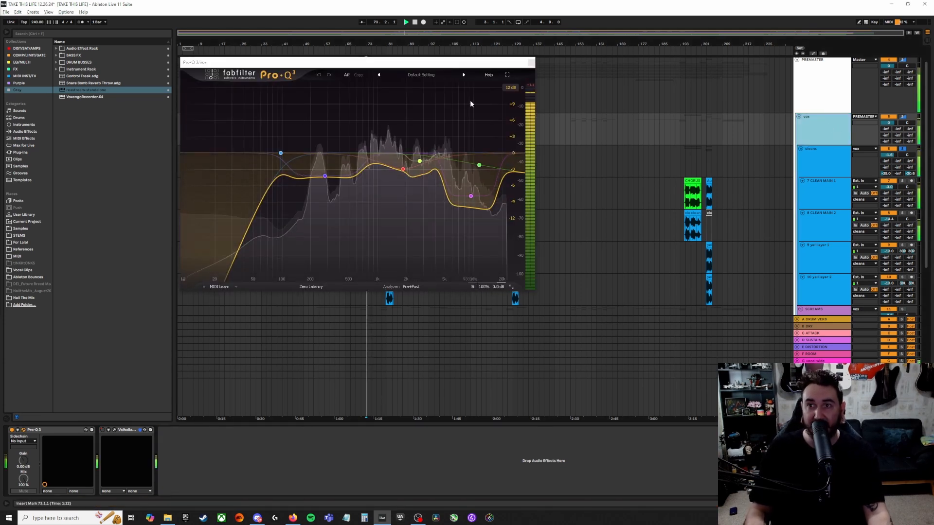
{"action": "key", "text": "space"}
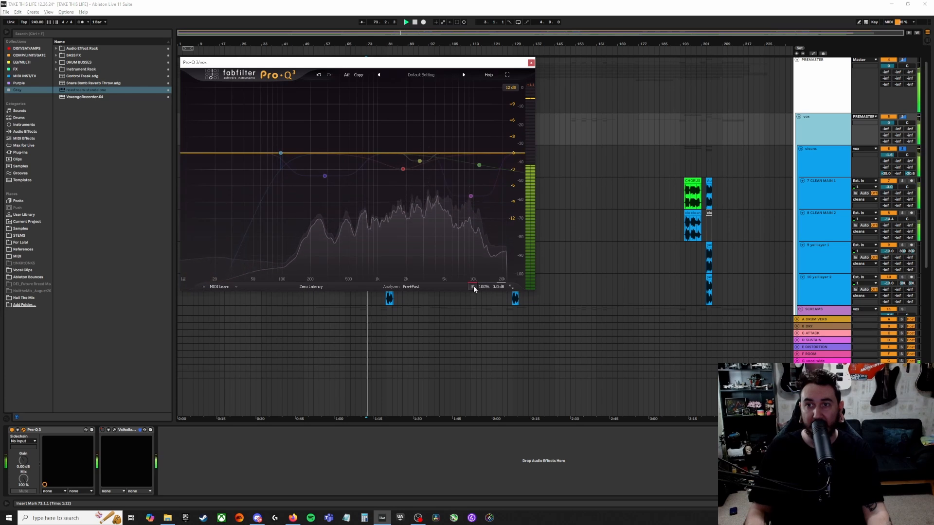
{"action": "key", "text": "space"}
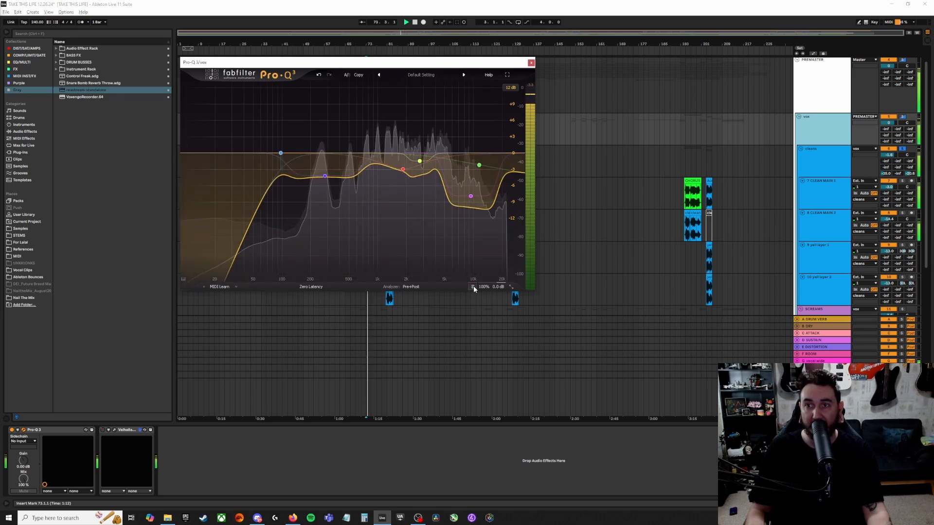
{"action": "key", "text": "space"}
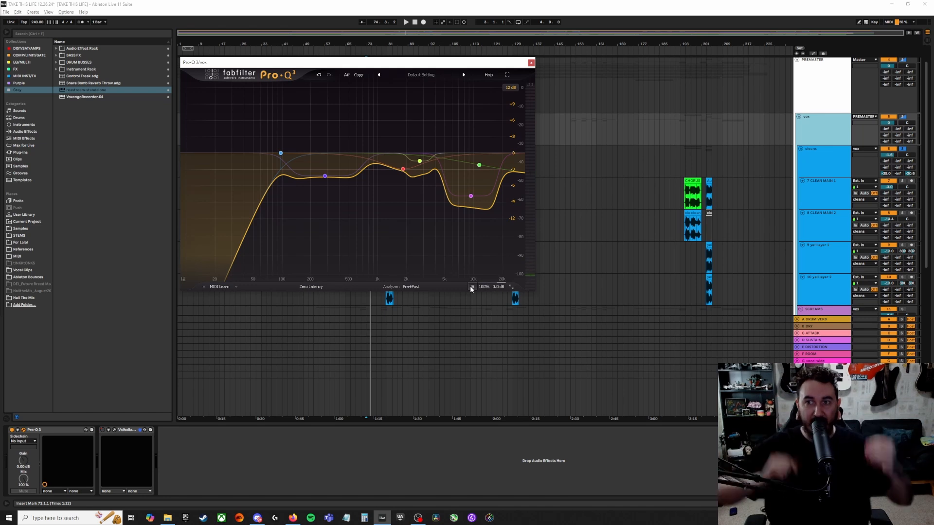
- Solo the vox group and compare its Pro-Q 3 bypassed and active while all the vocals play
{"action": "scroll", "coordinate": [854, 123], "scroll_direction": "up", "scroll_amount": 1}
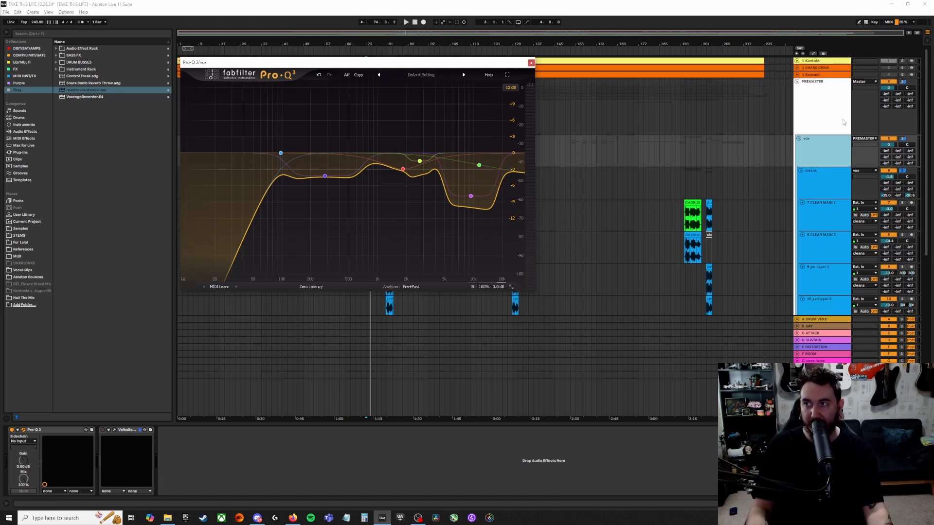
{"action": "left_click", "coordinate": [904, 139]}
{"action": "key", "text": "space"}
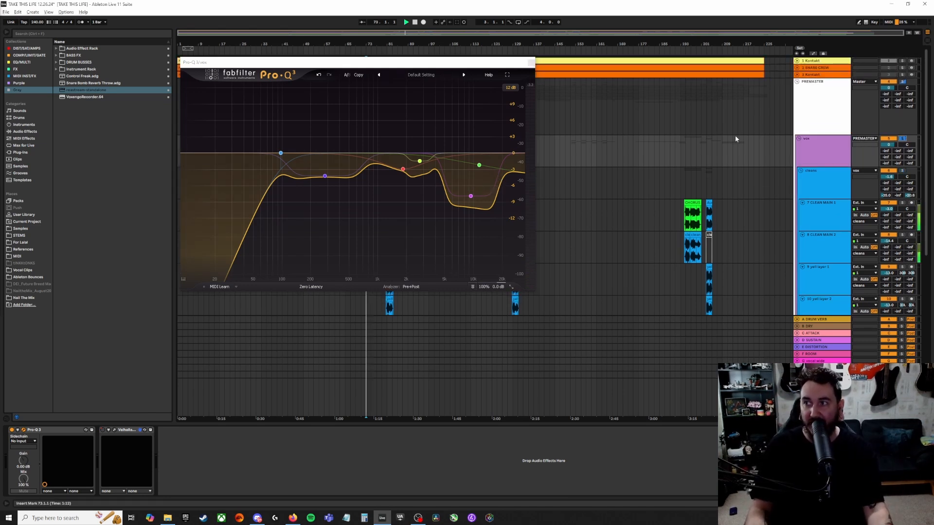
{"action": "left_click", "coordinate": [472, 286]}
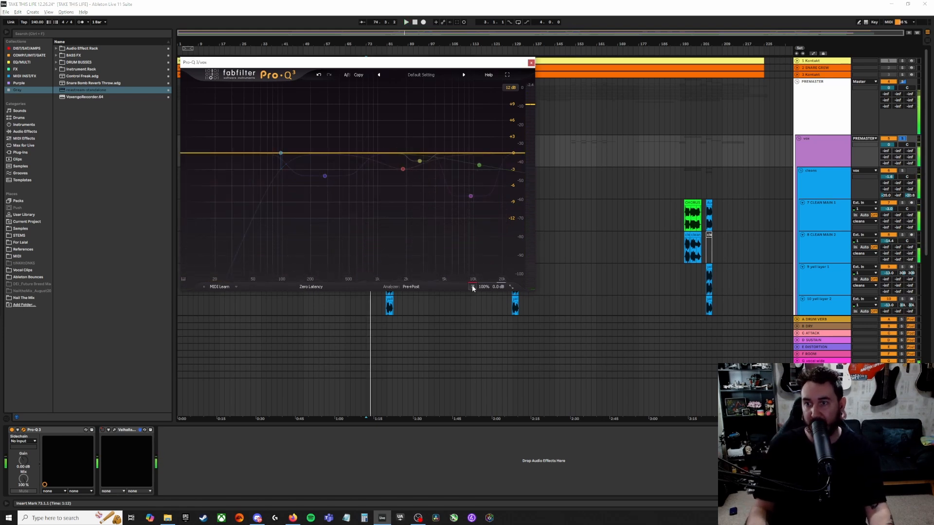
{"action": "left_click", "coordinate": [472, 288]}
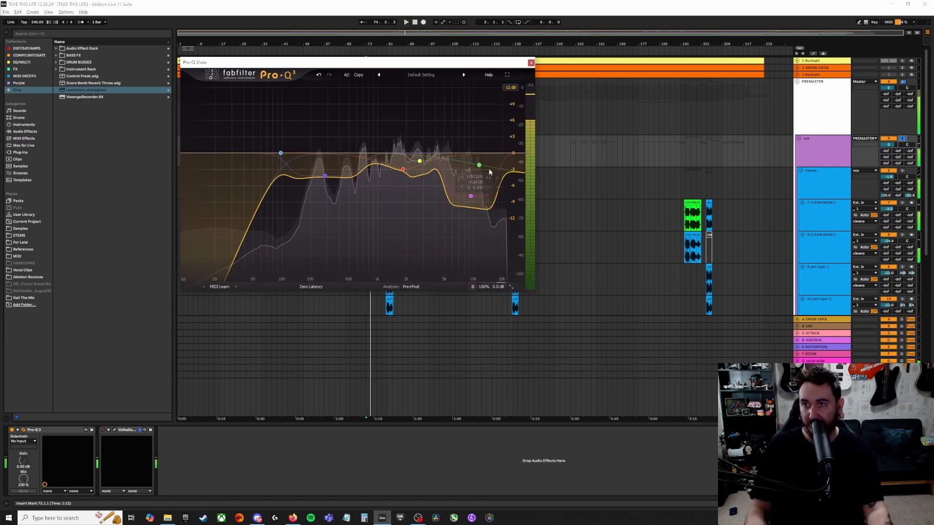
- Play from bar 67, compare the vox group's Pro-Q 3 bypassed and active before and into the chorus, and close its window
{"action": "left_click", "coordinate": [350, 307]}
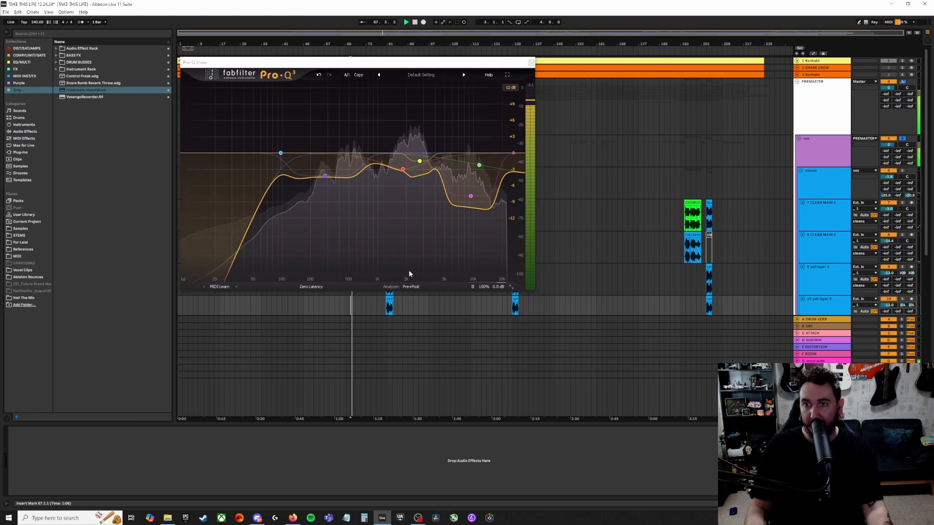
{"action": "left_click", "coordinate": [472, 288]}
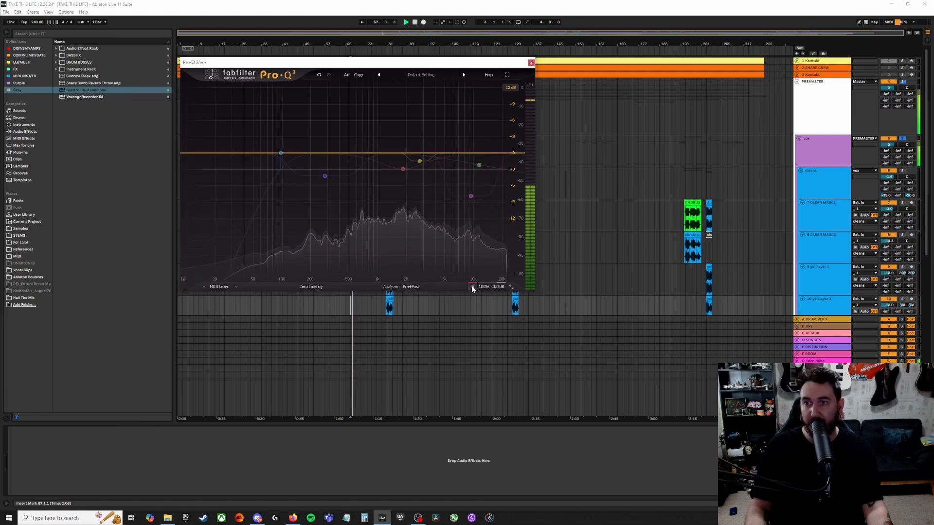
{"action": "left_click", "coordinate": [473, 288]}
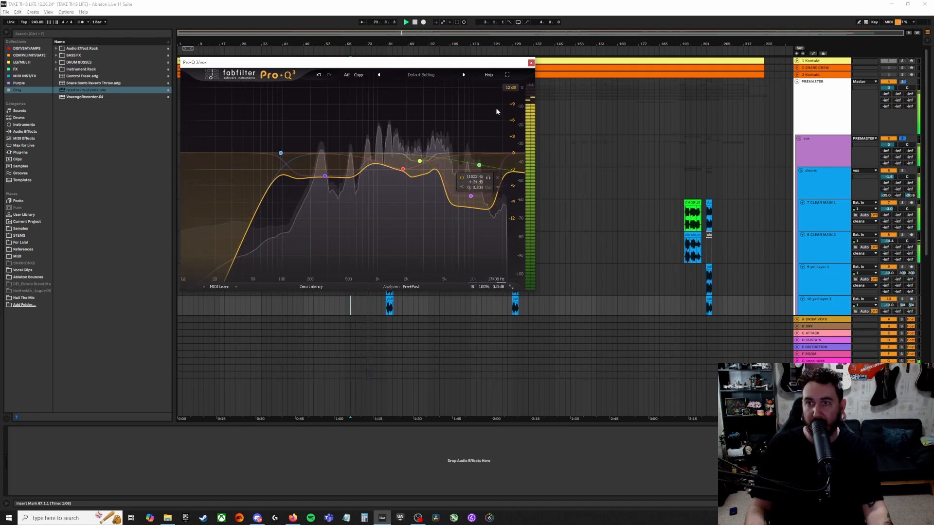
{"action": "left_click", "coordinate": [531, 62]}
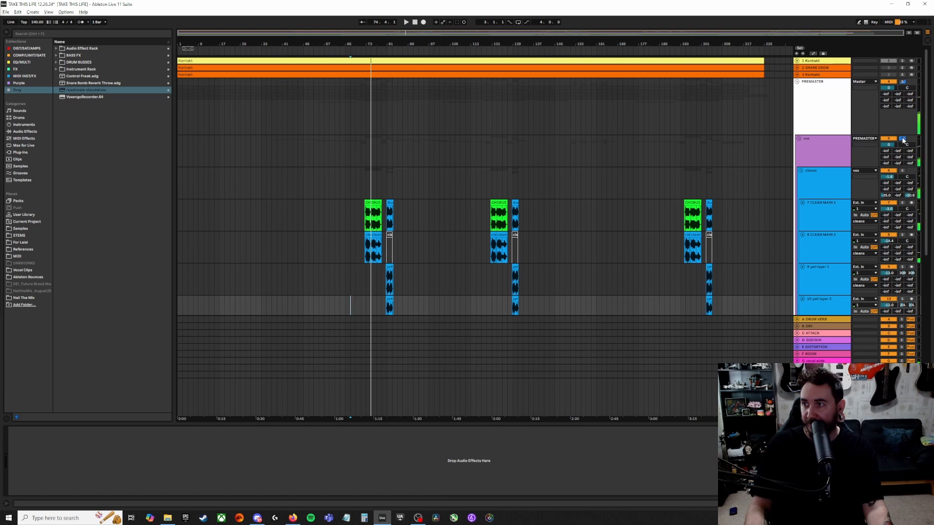
- Inspect the ValhallaVintageVerb reverb settings on the vox group and close its window
{"action": "left_click", "coordinate": [822, 155]}
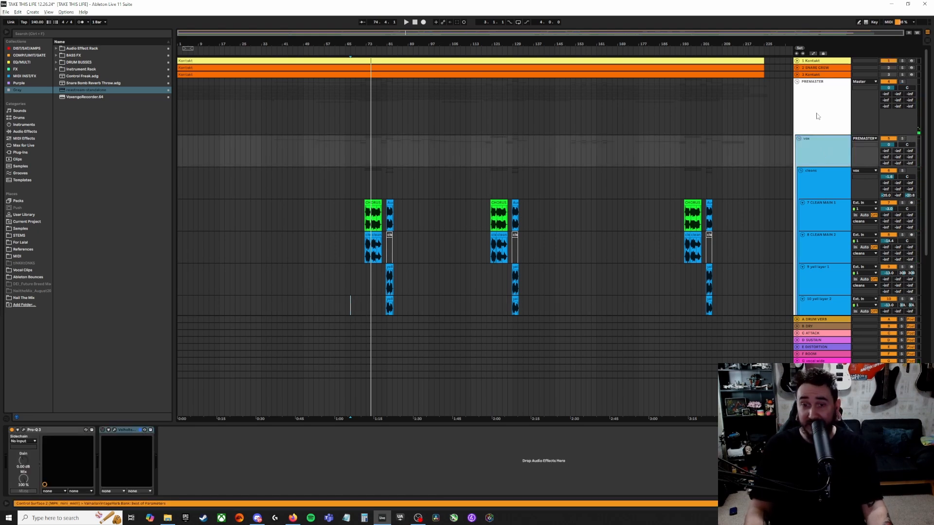
{"action": "left_click", "coordinate": [116, 430]}
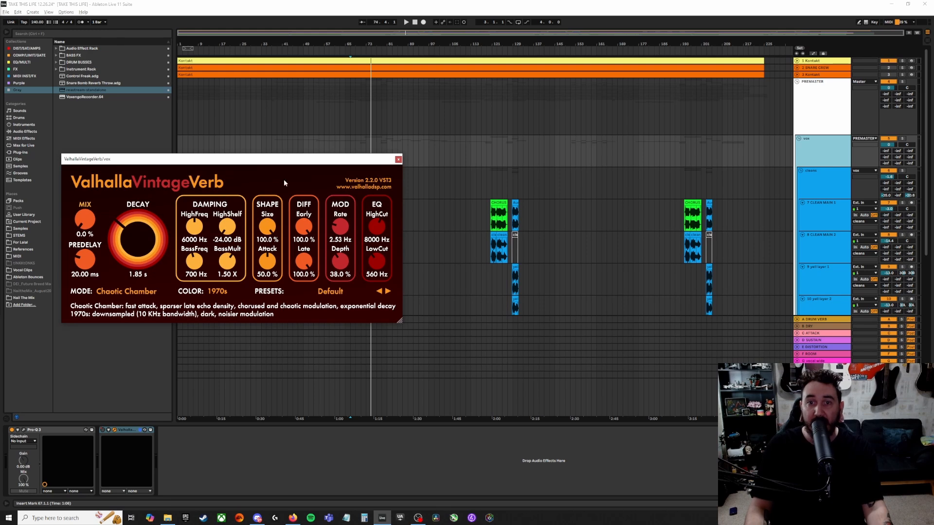
{"action": "left_click", "coordinate": [398, 160]}
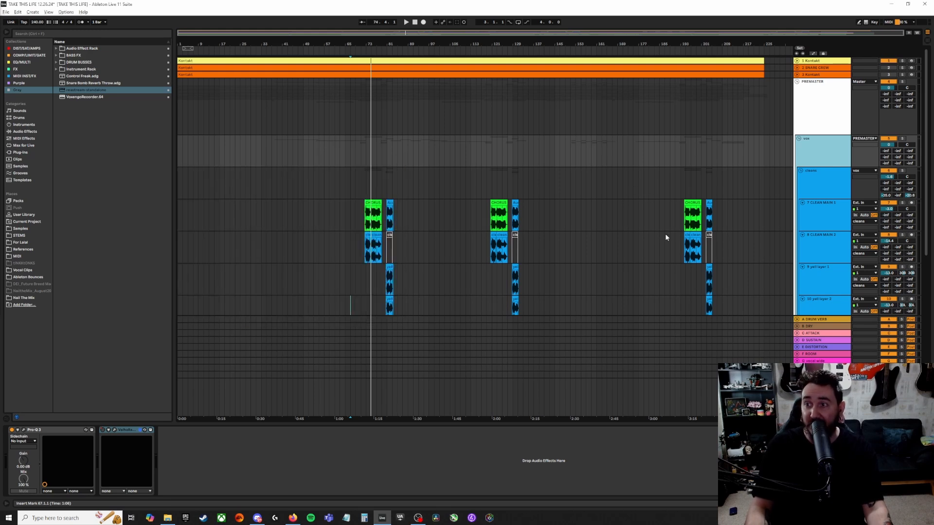
- Play the final scream from bar 209, watch the vox group's ValhallaVintageVerb as it rings out, and close its window
{"action": "scroll", "coordinate": [733, 273], "scroll_direction": "down", "scroll_amount": 6}
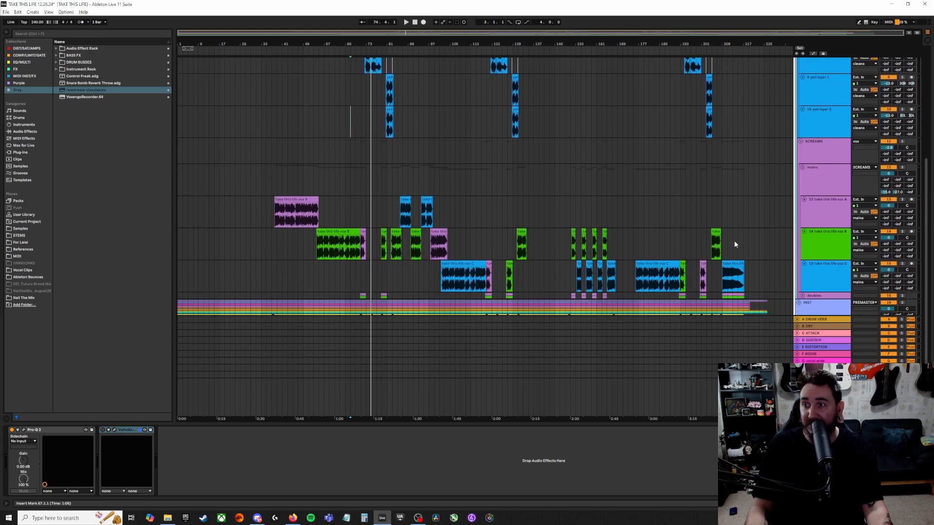
{"action": "left_click", "coordinate": [722, 244]}
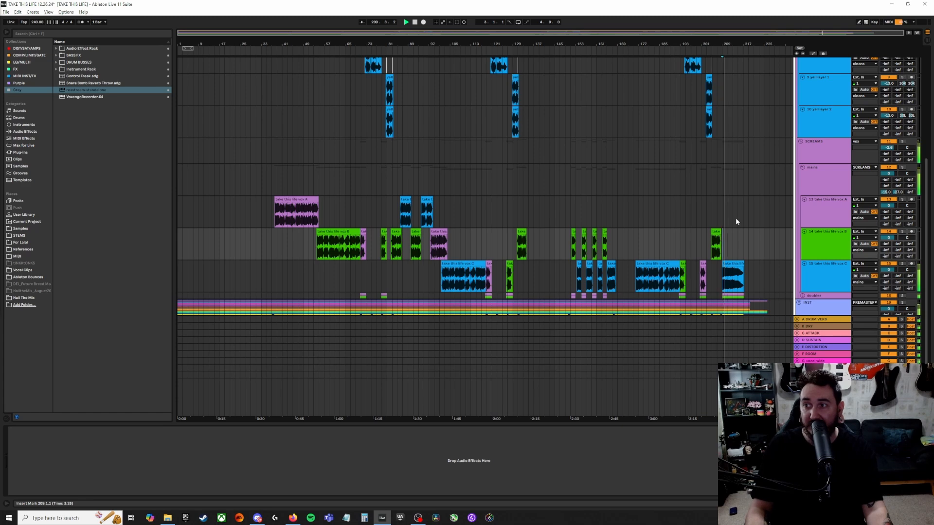
{"action": "scroll", "coordinate": [756, 194], "scroll_direction": "up", "scroll_amount": 7}
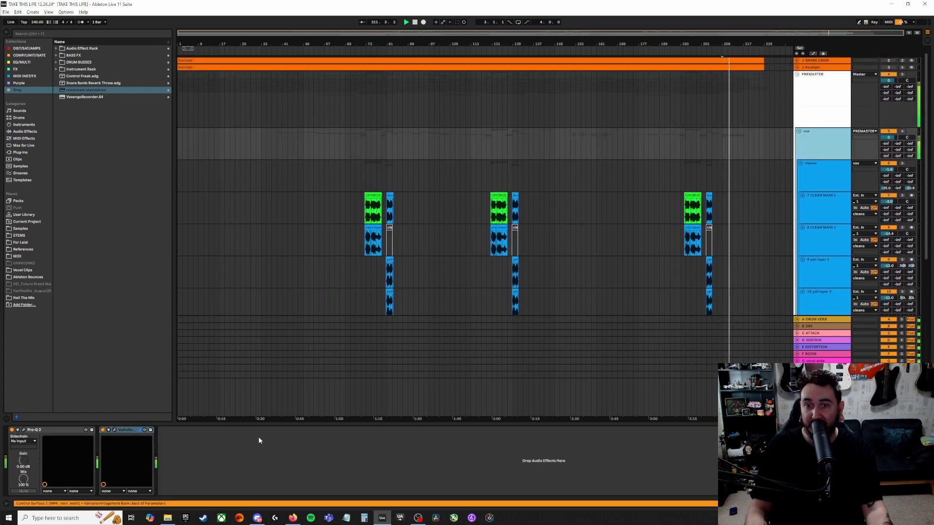
{"action": "left_click", "coordinate": [115, 431]}
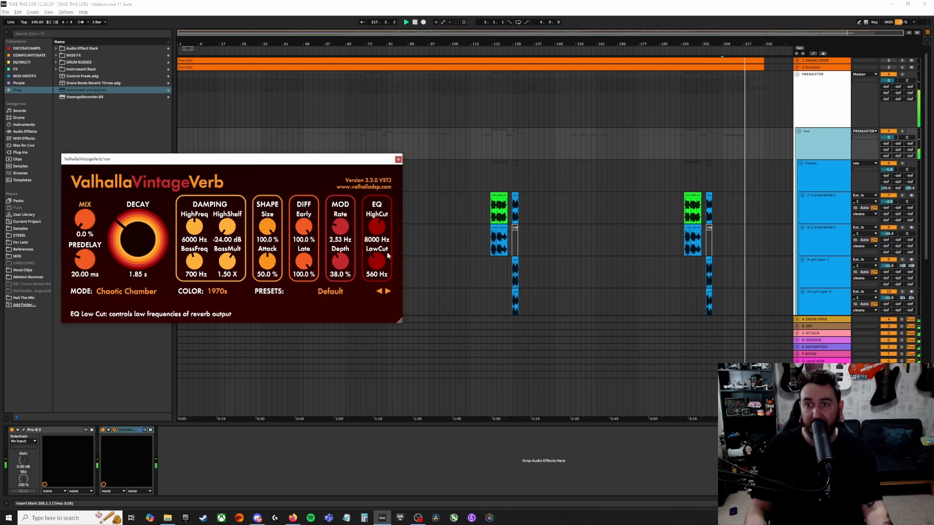
{"action": "left_click", "coordinate": [399, 159]}
- Collapse the vox group and bring up the devices on the vocal wide return track
{"action": "scroll", "coordinate": [763, 223], "scroll_direction": "down", "scroll_amount": 8}
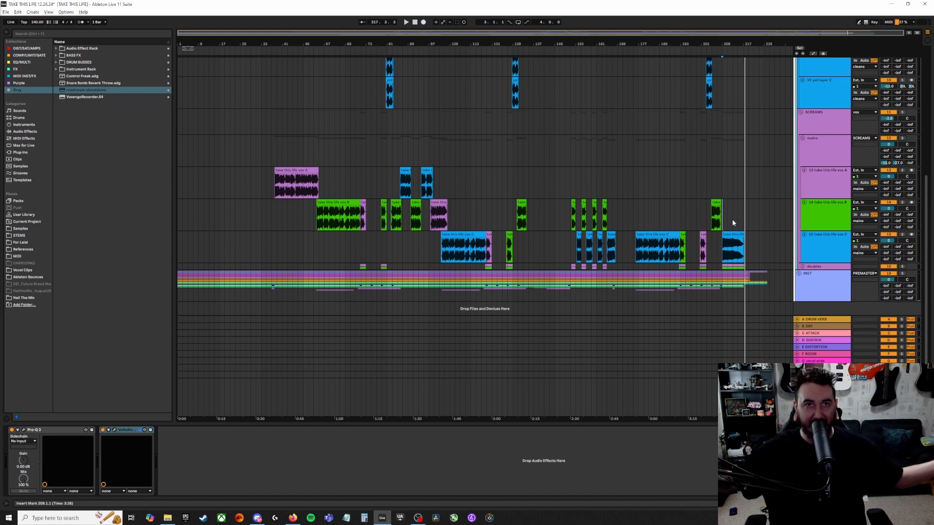
{"action": "left_click", "coordinate": [798, 138]}
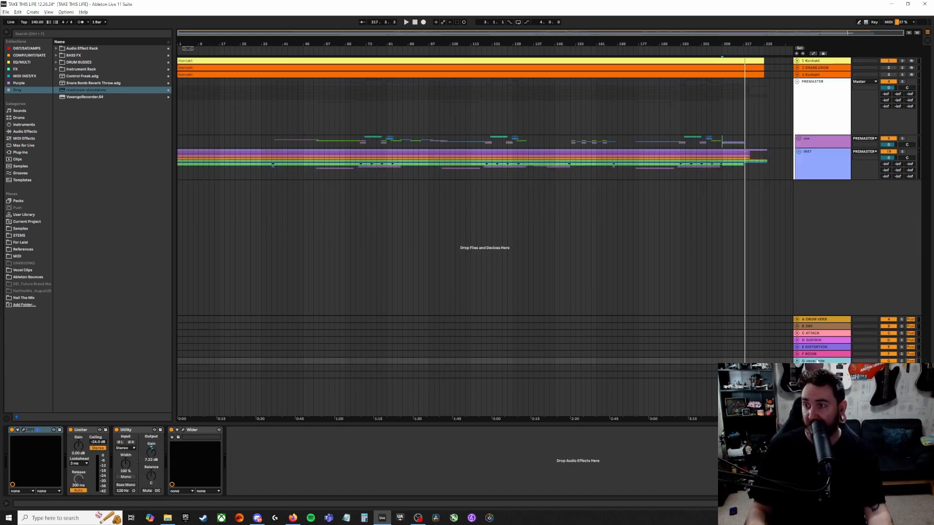
- Unfold the vocal wide return track and inspect its OTT and Wider settings, closing each plugin window
{"action": "key", "text": "Down"}
{"action": "key", "text": "Down"}
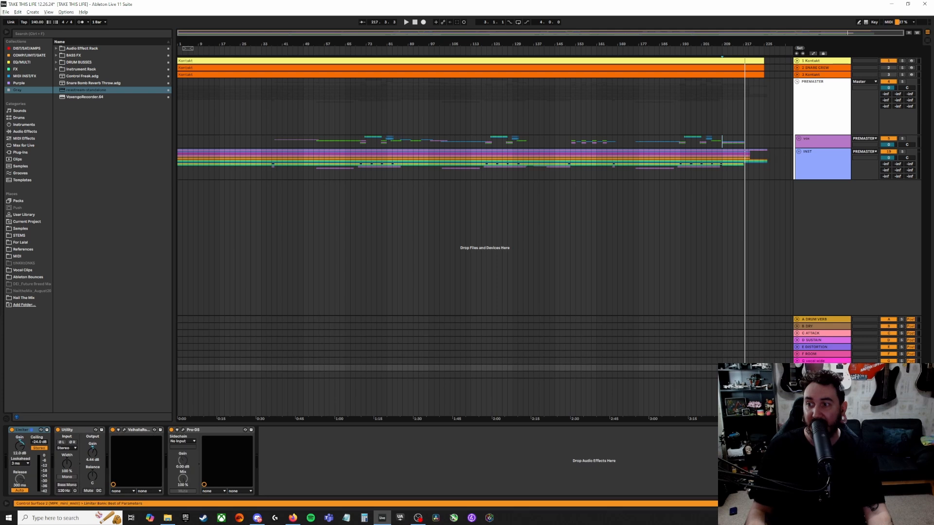
{"action": "key", "text": "Up"}
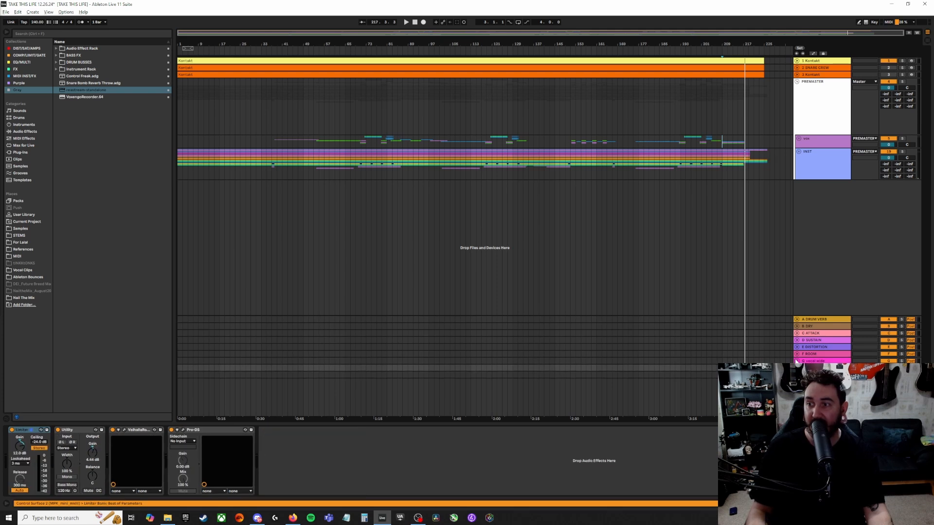
{"action": "left_click", "coordinate": [796, 361]}
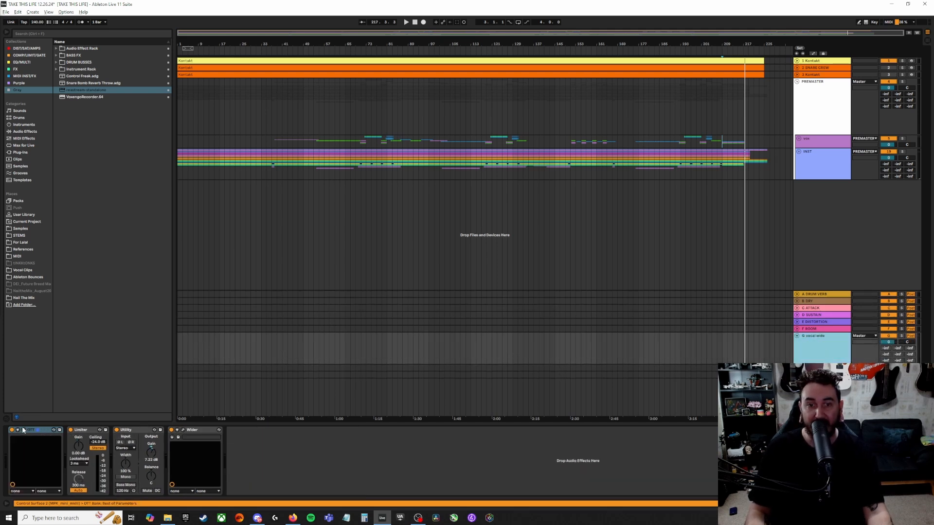
{"action": "left_click", "coordinate": [23, 430]}
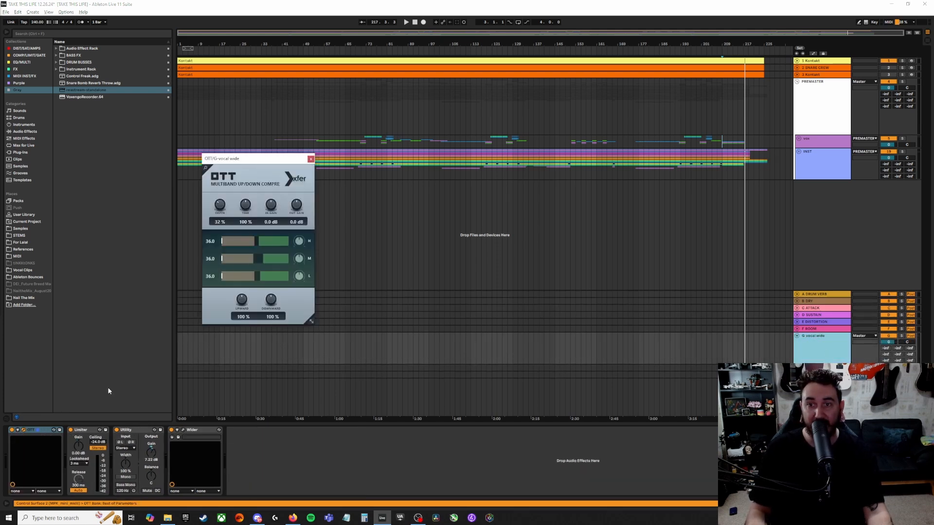
{"action": "left_click", "coordinate": [311, 159]}
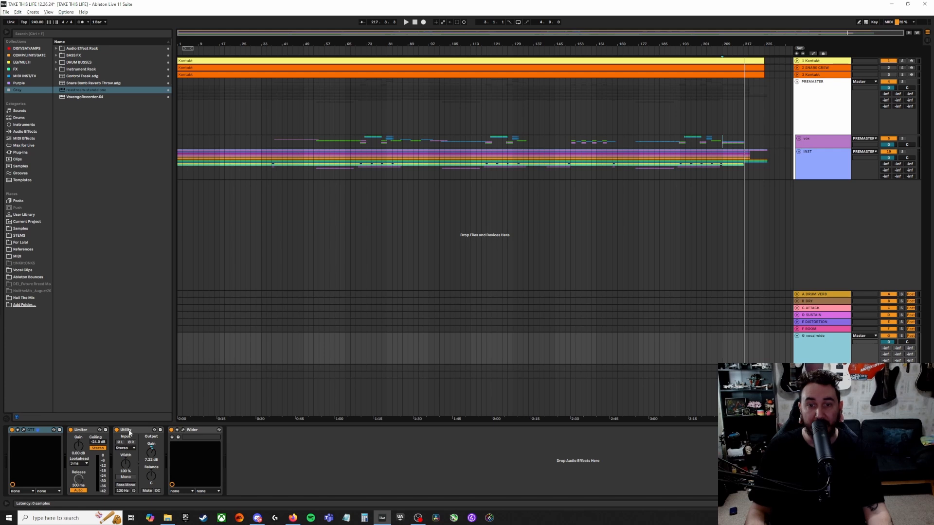
{"action": "left_click", "coordinate": [184, 430]}
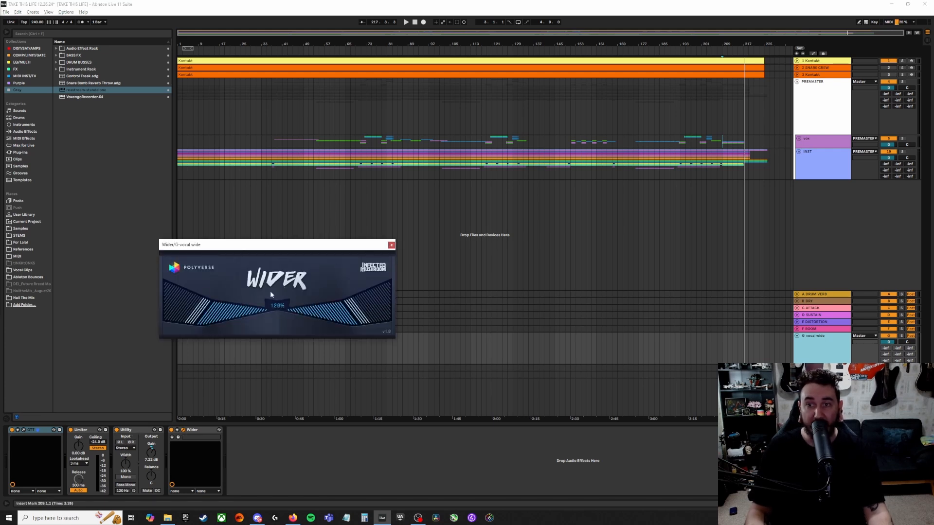
{"action": "left_click", "coordinate": [392, 244]}
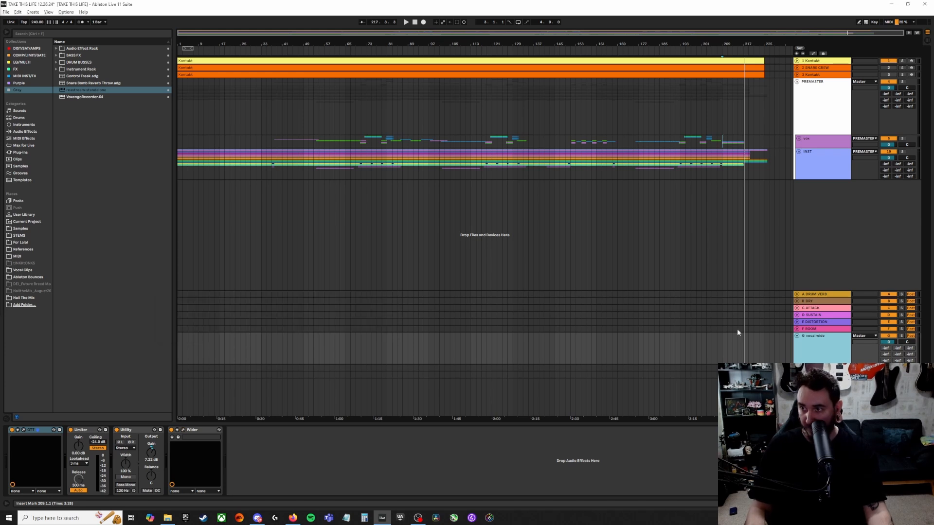
- Solo the vocal wide return, play the song from bar 71, and replay it with the return's devices in view
{"action": "left_click", "coordinate": [901, 336]}
{"action": "left_click", "coordinate": [360, 147]}
{"action": "key", "text": "space"}
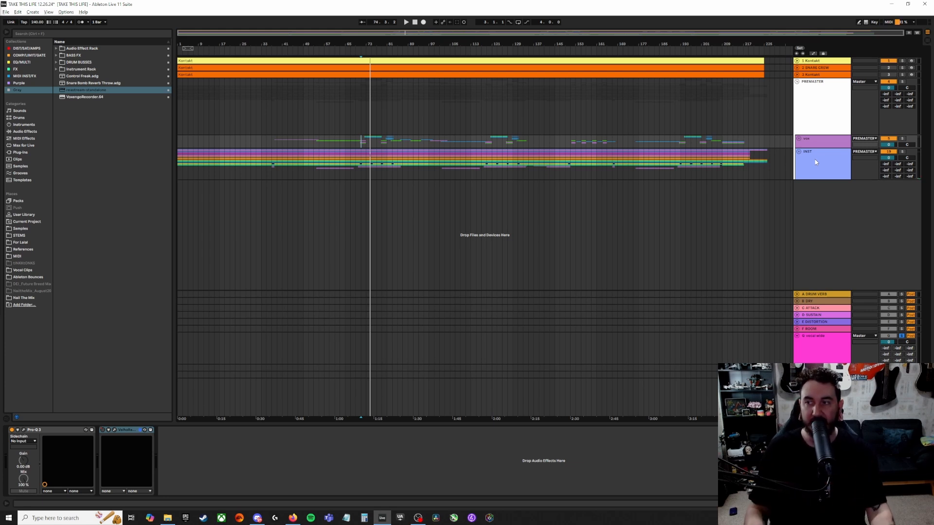
{"action": "left_click", "coordinate": [817, 342]}
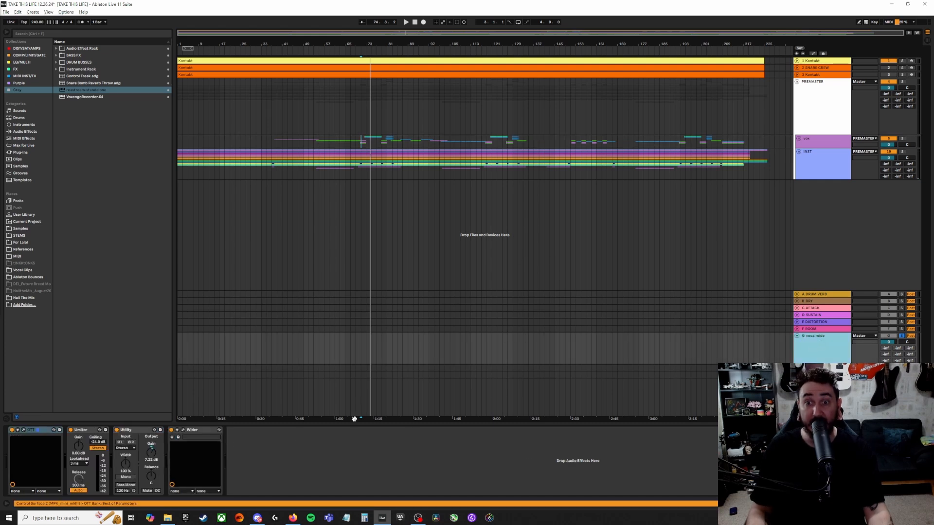
{"action": "key", "text": "space"}
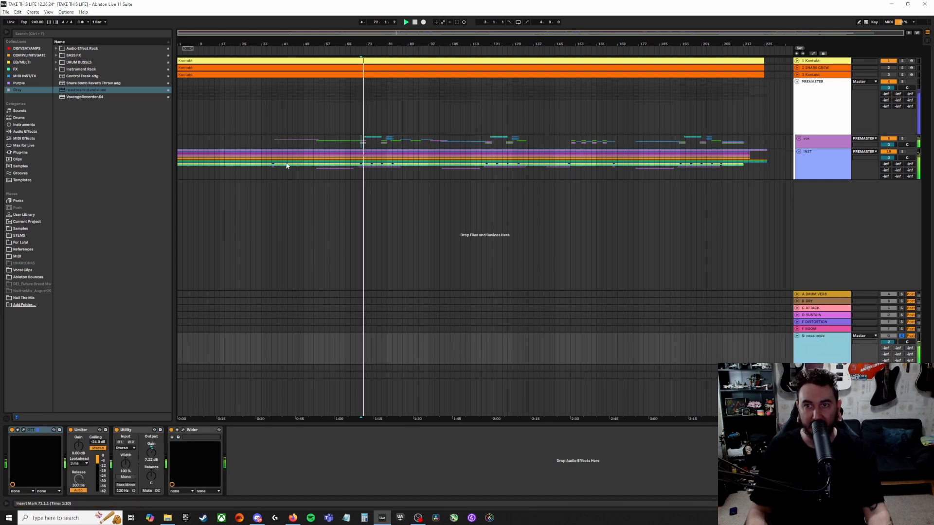
- Solo and unfold the vox verb return and inspect its ValhallaRoom and Pro-DS settings, closing each window
{"action": "left_click", "coordinate": [901, 368]}
{"action": "left_click", "coordinate": [797, 368]}
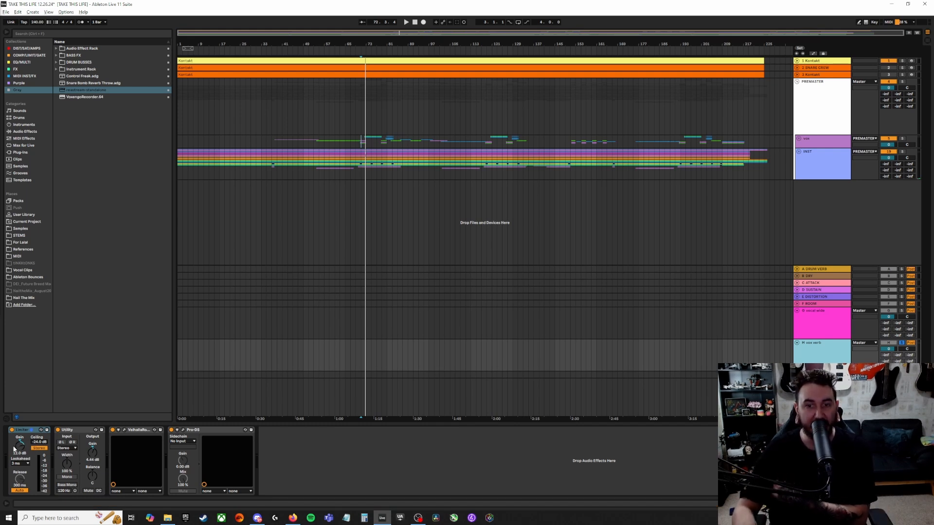
{"action": "left_click", "coordinate": [124, 430]}
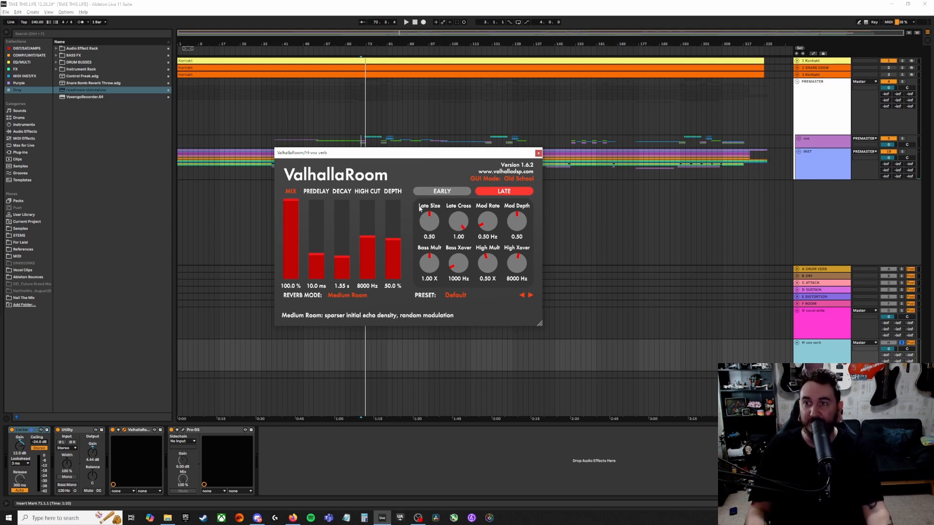
{"action": "left_click", "coordinate": [538, 153]}
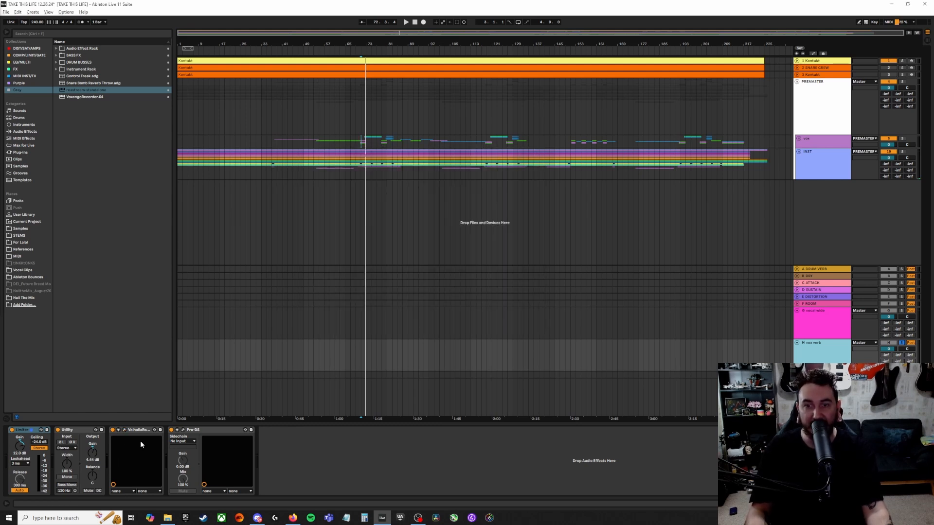
{"action": "left_click", "coordinate": [183, 430]}
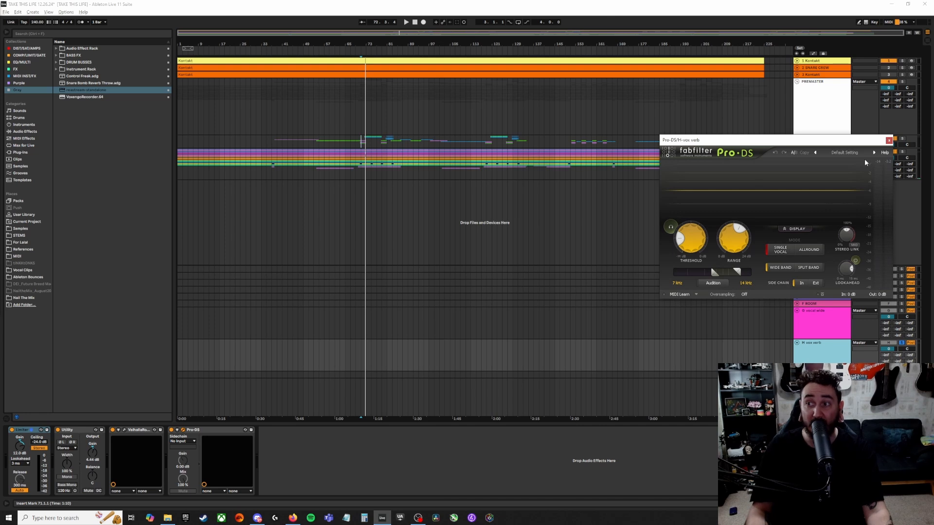
{"action": "left_click", "coordinate": [888, 141]}
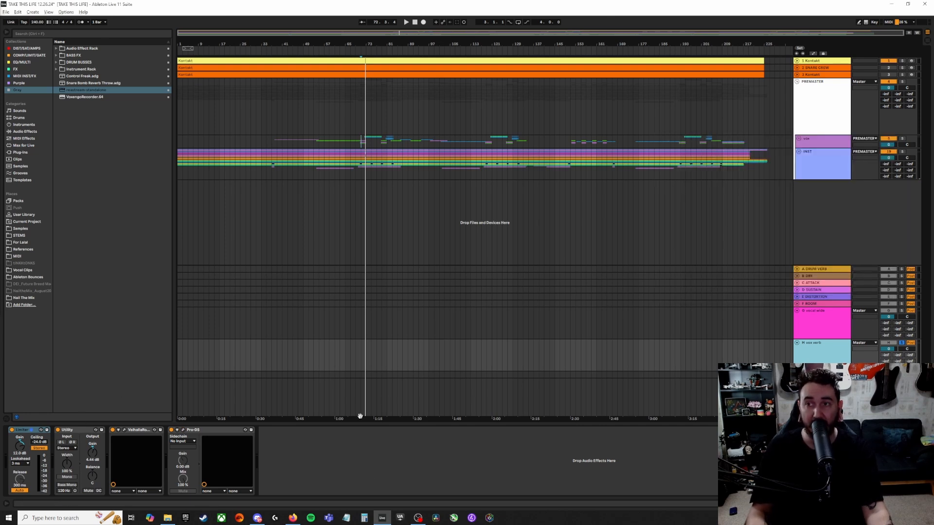
- Play the soloed vox verb return from bar 71 and switch the solo to the CLEAN VOX VERB return
{"action": "key", "text": "space"}
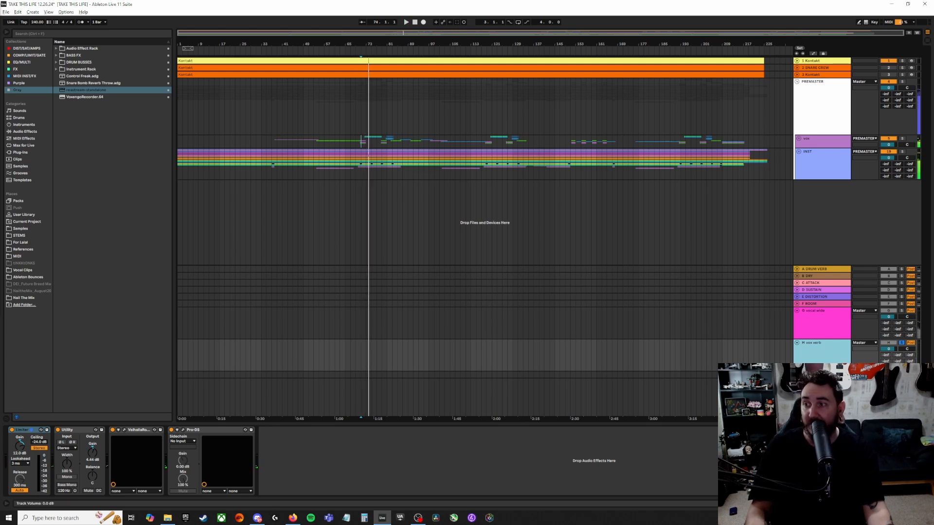
{"action": "key", "text": "s"}
{"action": "key", "text": "Down"}
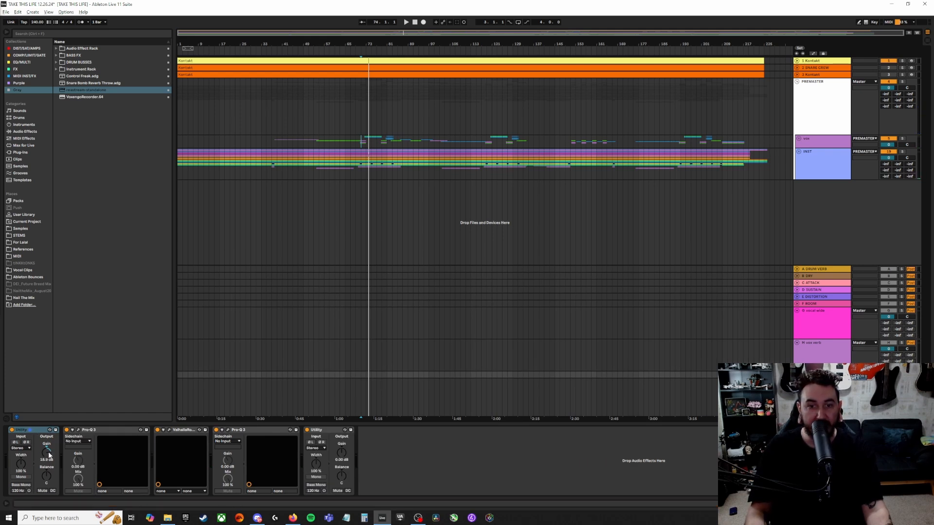
- Inspect the first Pro-Q 3 and the ValhallaRoom on the CLEAN VOX VERB return, and bring up its second Pro-Q 3
{"action": "left_click", "coordinate": [77, 430]}
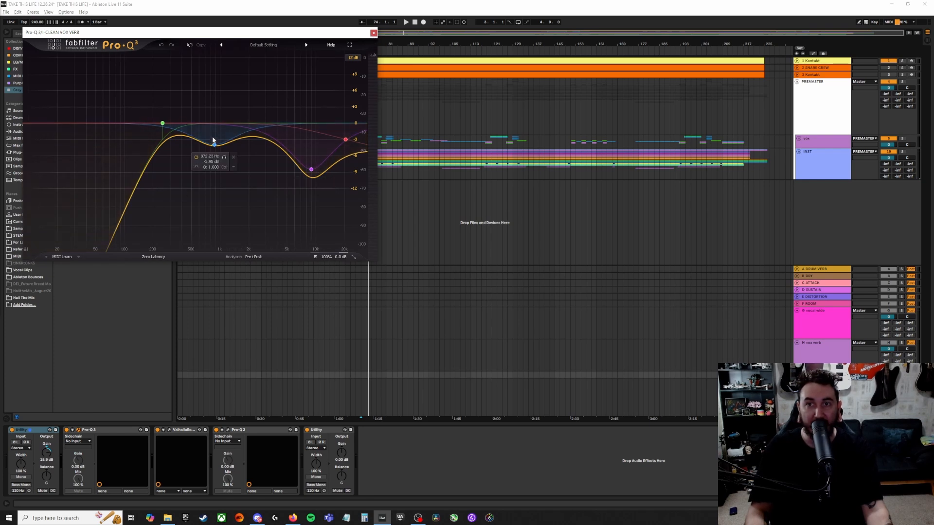
{"action": "left_click", "coordinate": [373, 33]}
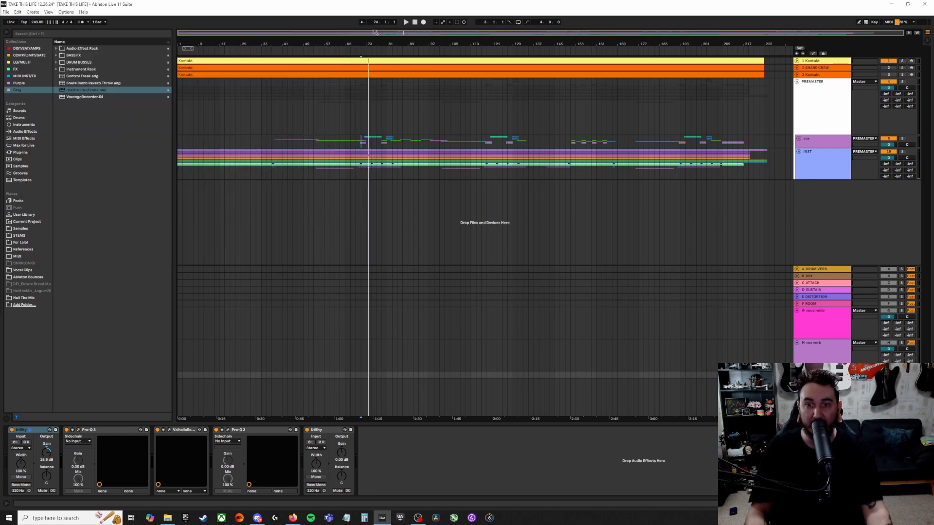
{"action": "left_click", "coordinate": [169, 431]}
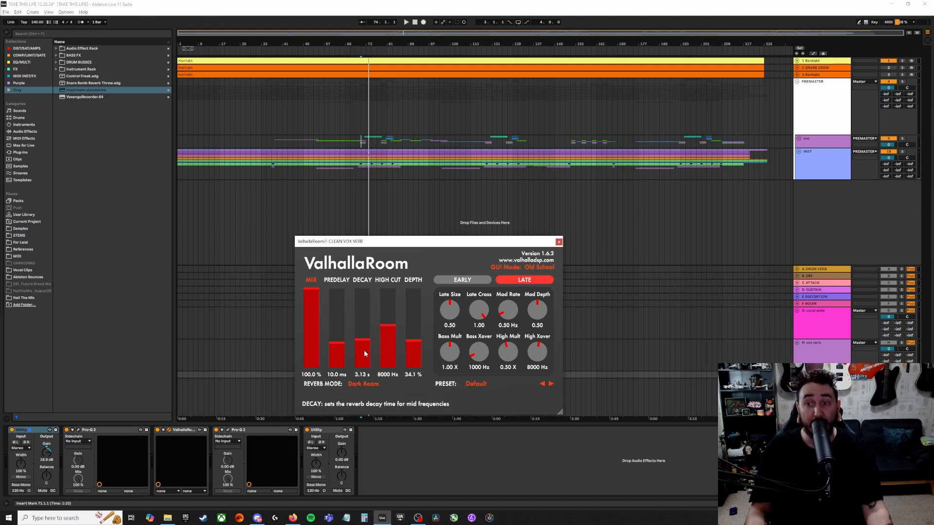
{"action": "left_click", "coordinate": [559, 243]}
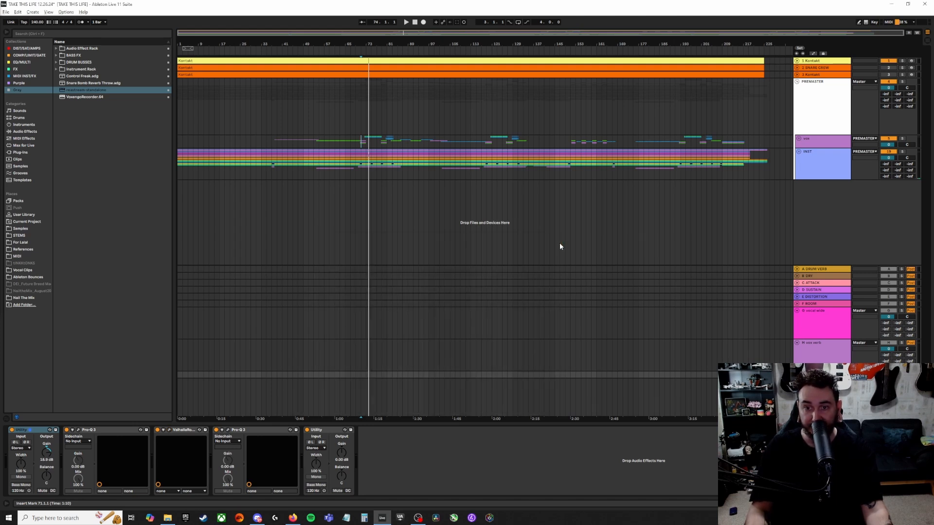
{"action": "left_click", "coordinate": [228, 430]}
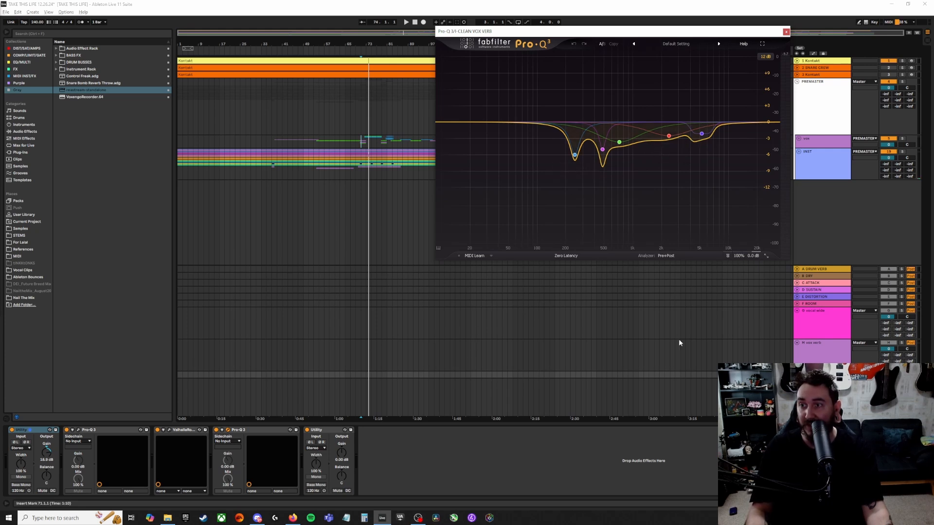
- Audition the CLEAN VOX VERB return from bar 71, and replay it with the vocal wide and vox verb returns soloed as well
{"action": "key", "text": "space"}
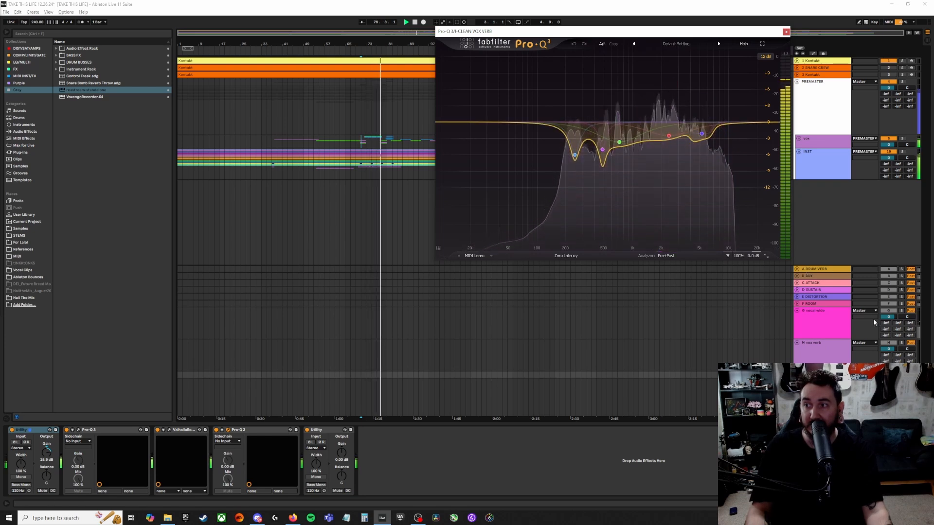
{"action": "left_click", "coordinate": [900, 311]}
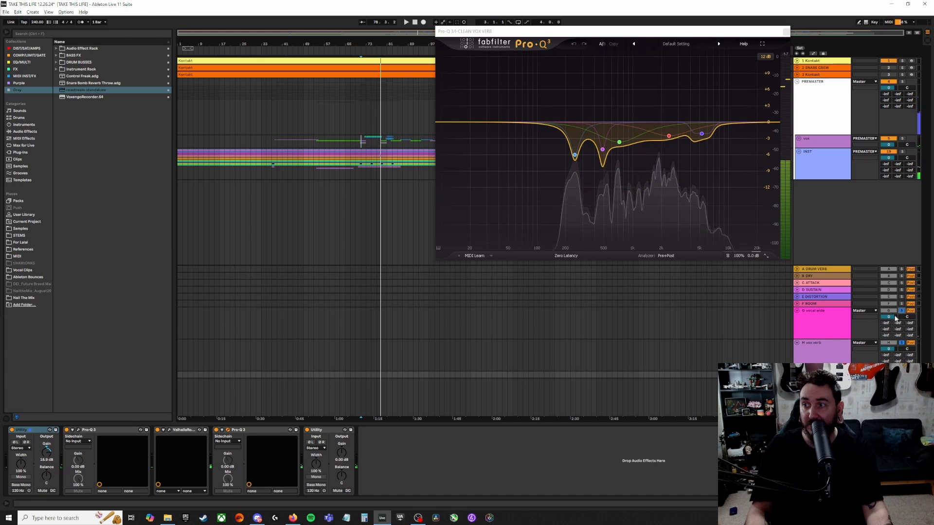
{"action": "key", "text": "space"}
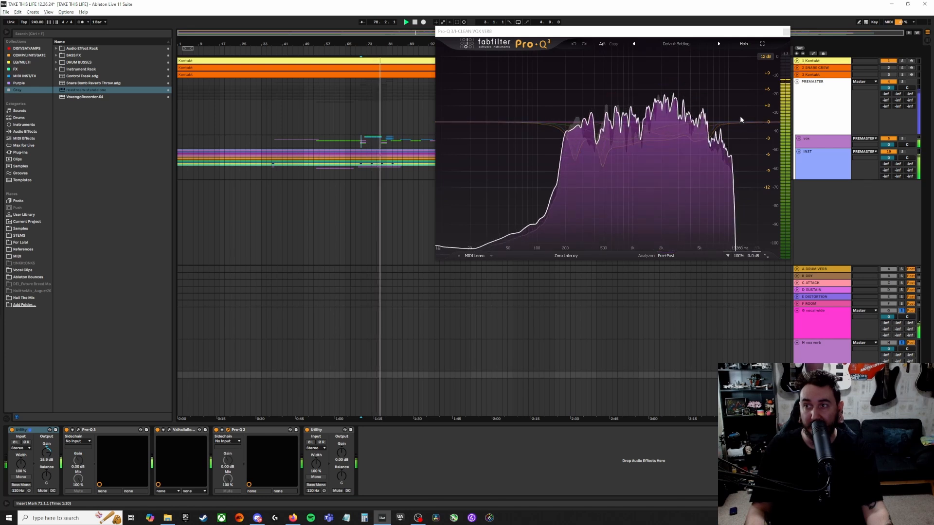
- With the Pro-Q 3 window closed, unsolo the vocal returns and fold the vocal wide and vox verb tracks
{"action": "key", "text": "ctrl+alt+p"}
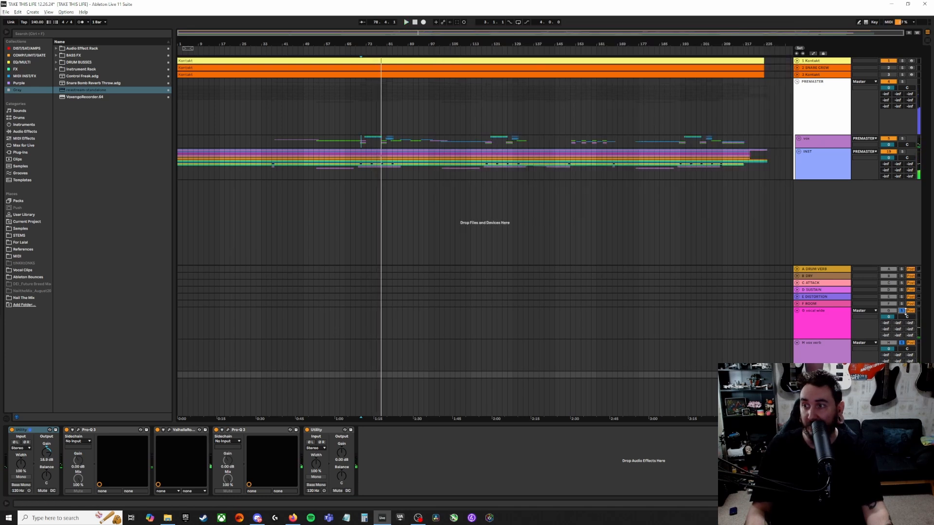
{"action": "left_click", "coordinate": [796, 310]}
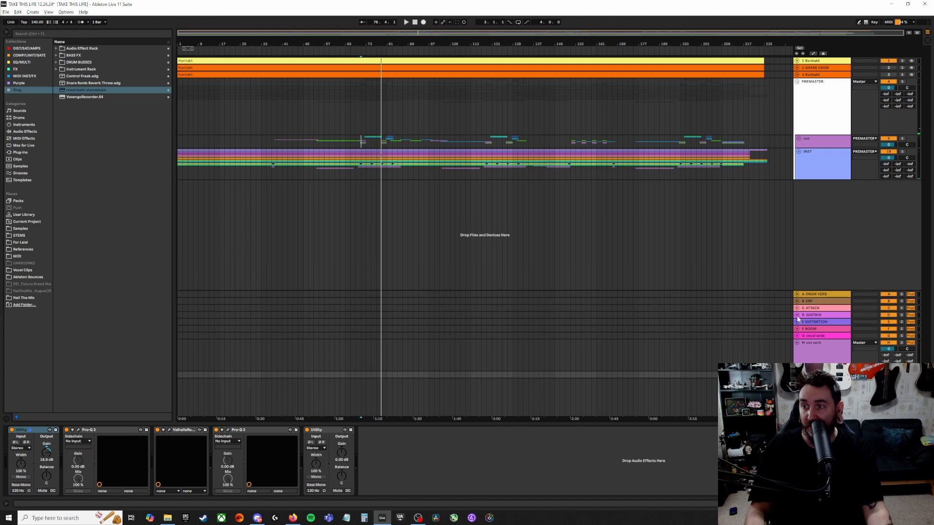
{"action": "left_click", "coordinate": [796, 343]}
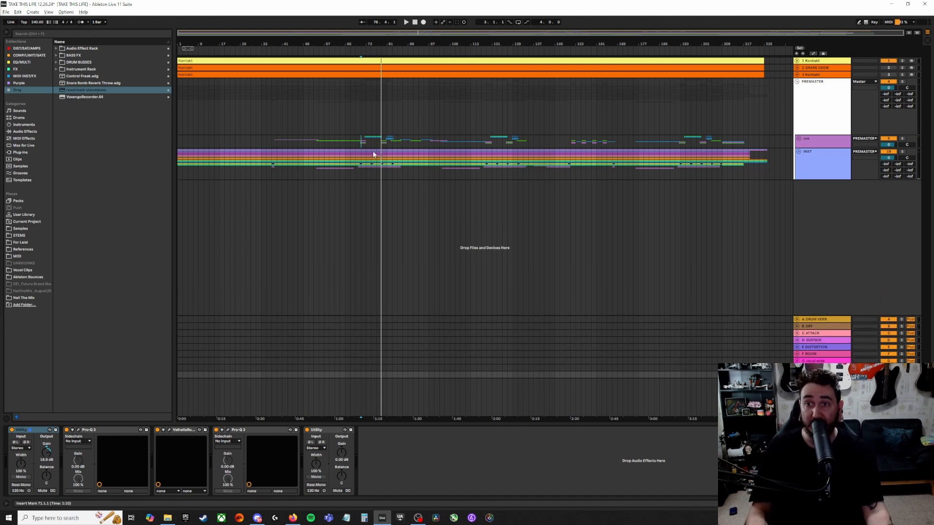
- Play the full mix from bar 69 and collapse the PREMASTER group to bring up its devices
{"action": "left_click", "coordinate": [358, 149]}
{"action": "key", "text": "space"}
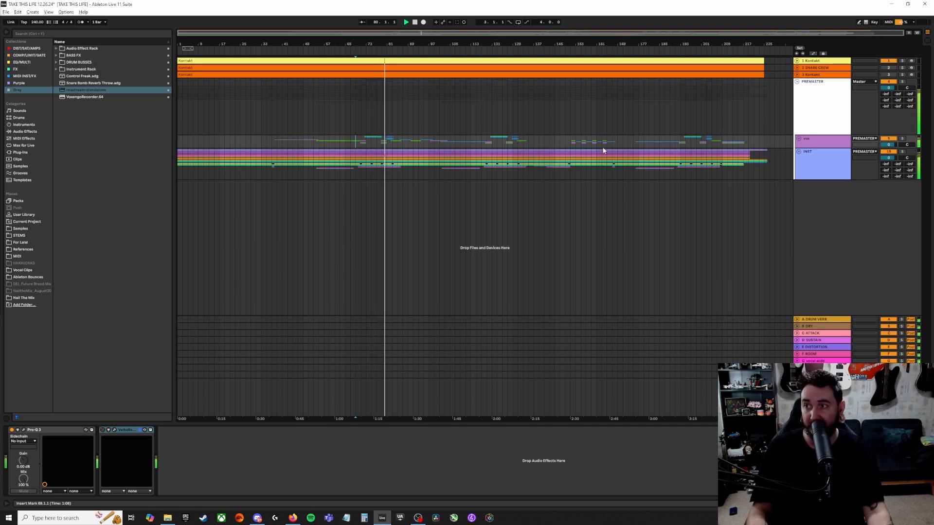
{"action": "left_click", "coordinate": [797, 82]}
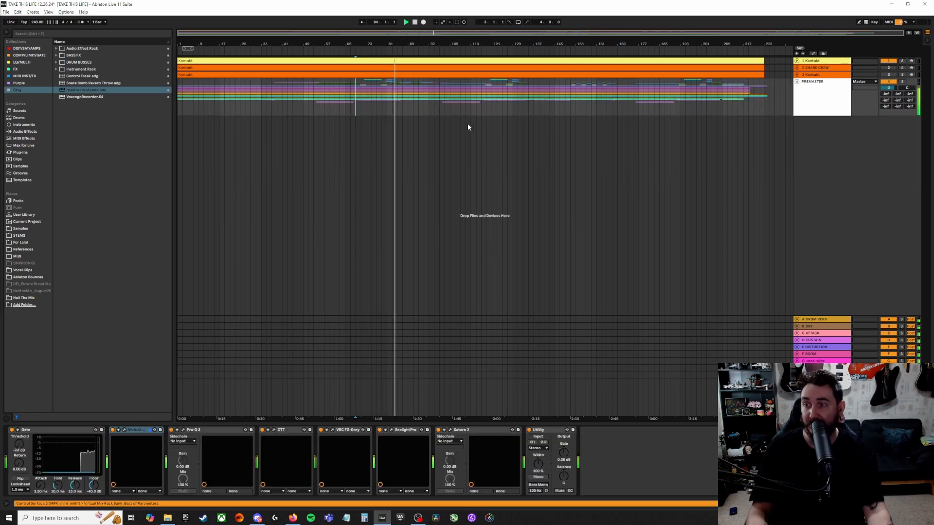